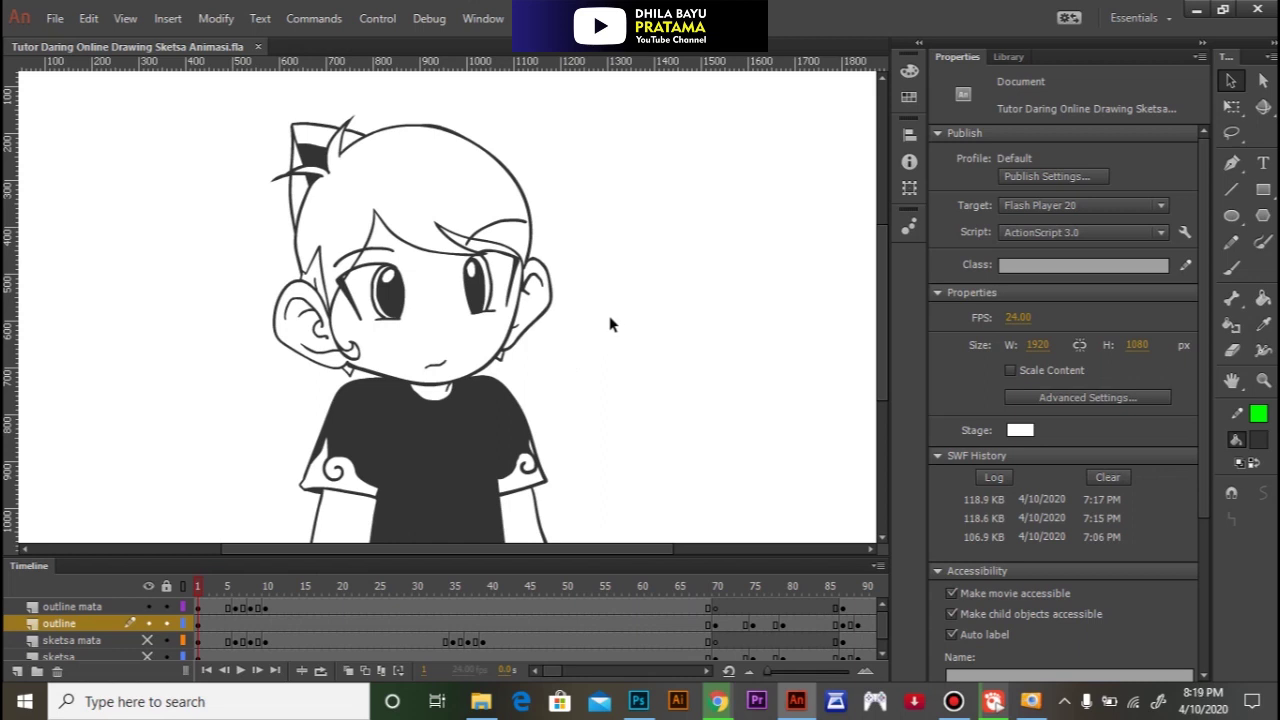
Step: Open the recent file Prana Joget Peti Mati.fla and examine the finished coloured characters
left_click(55, 18)
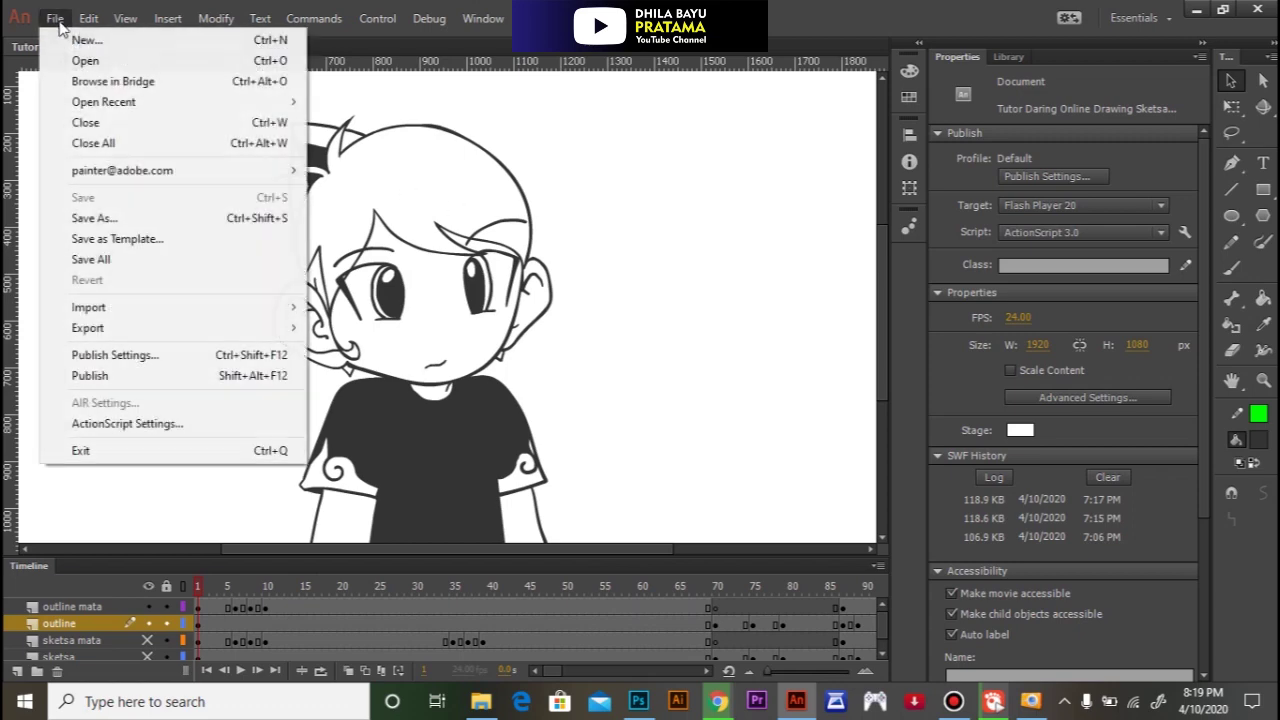
mouse_move(126, 104)
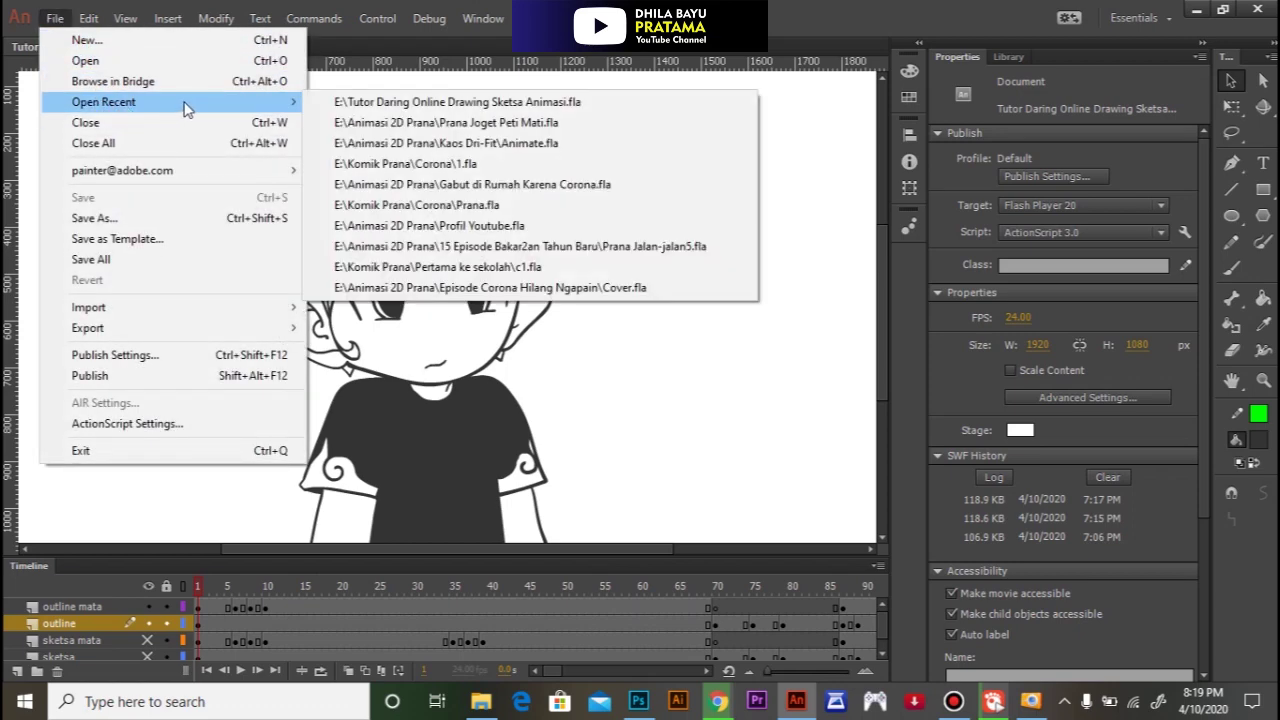
left_click(362, 122)
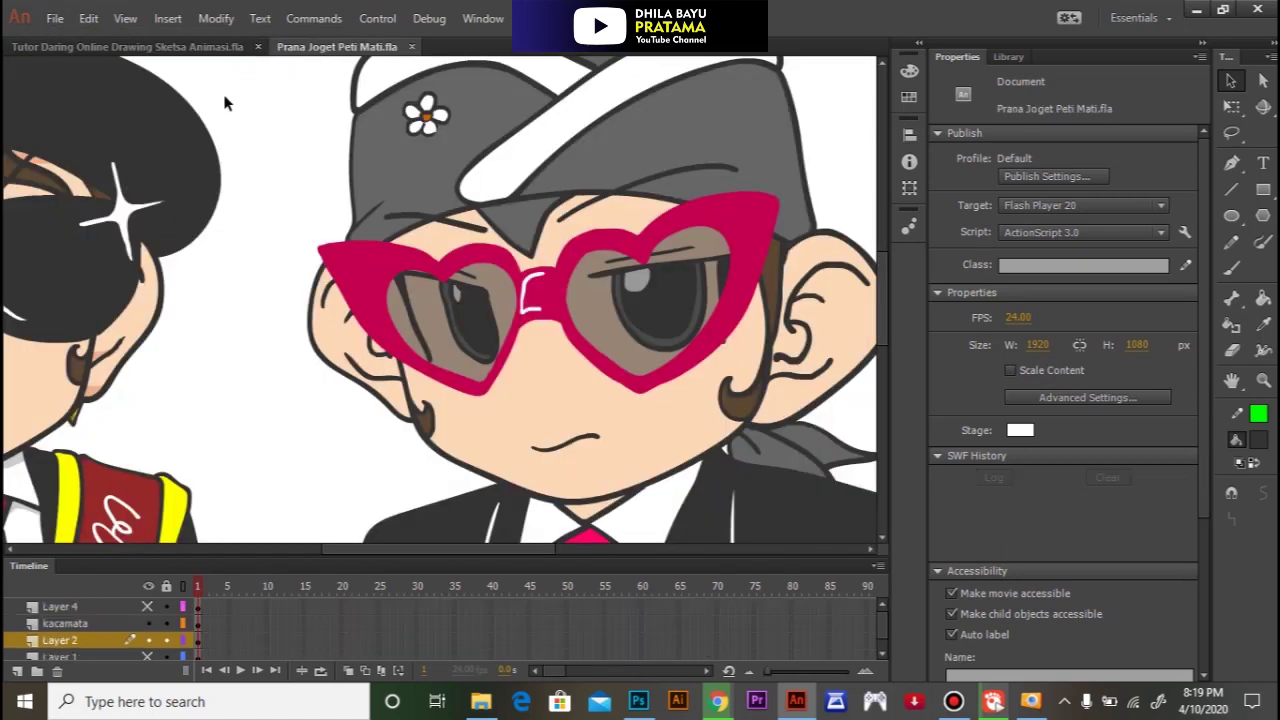
left_click(247, 250, "ctrl+alt")
left_click_drag(338, 230, 474, 234)
Step: Return to the sketch animation document, make outline mata the active layer and hide the outline layer
left_click(175, 46)
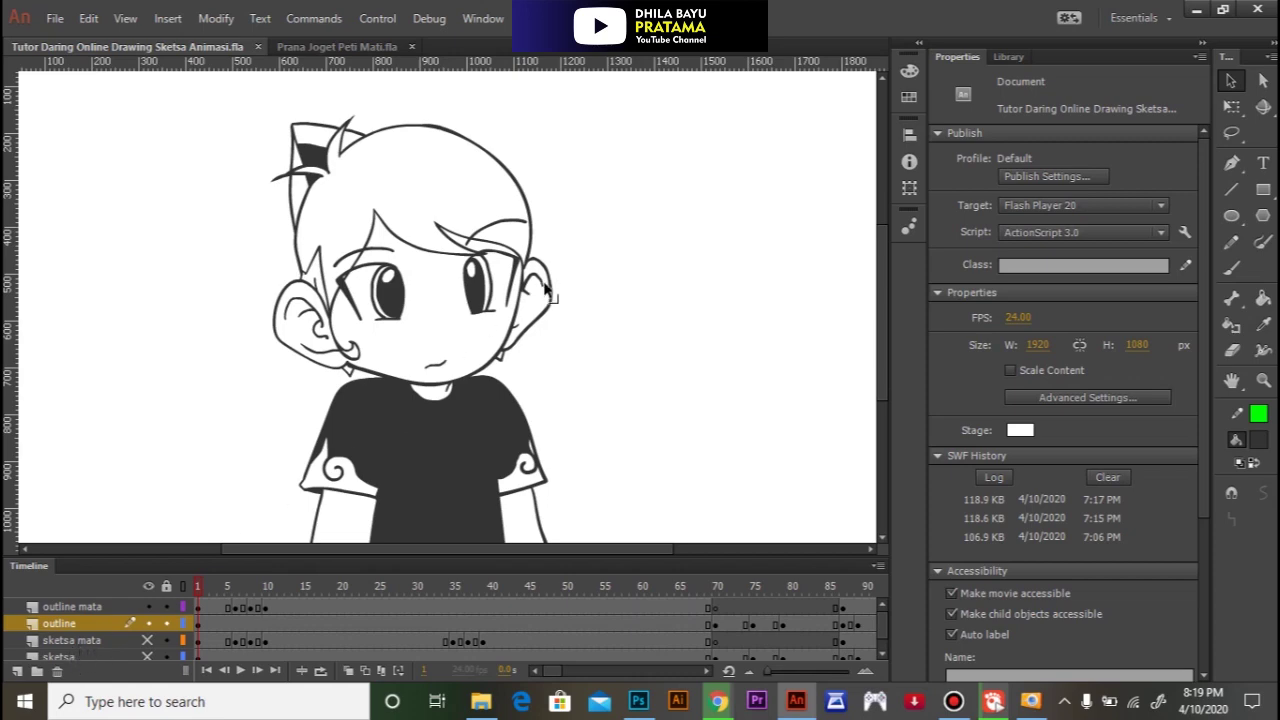
left_click(90, 607)
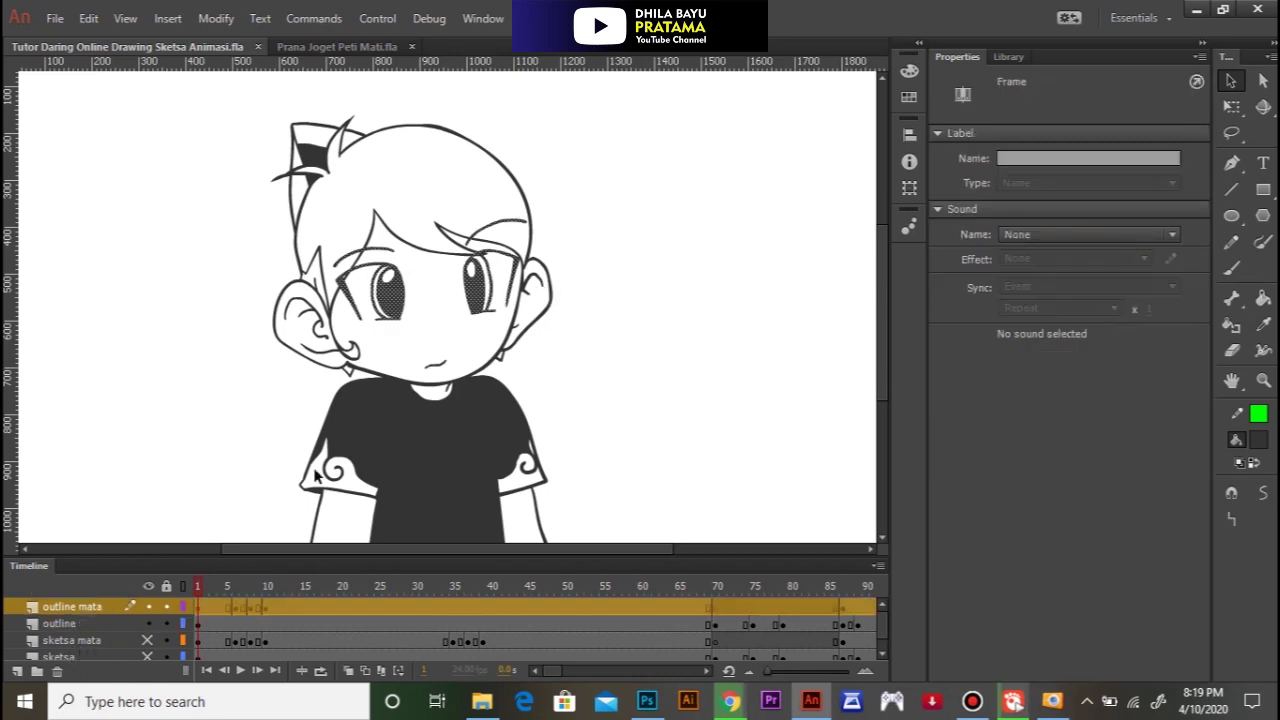
left_click(564, 372)
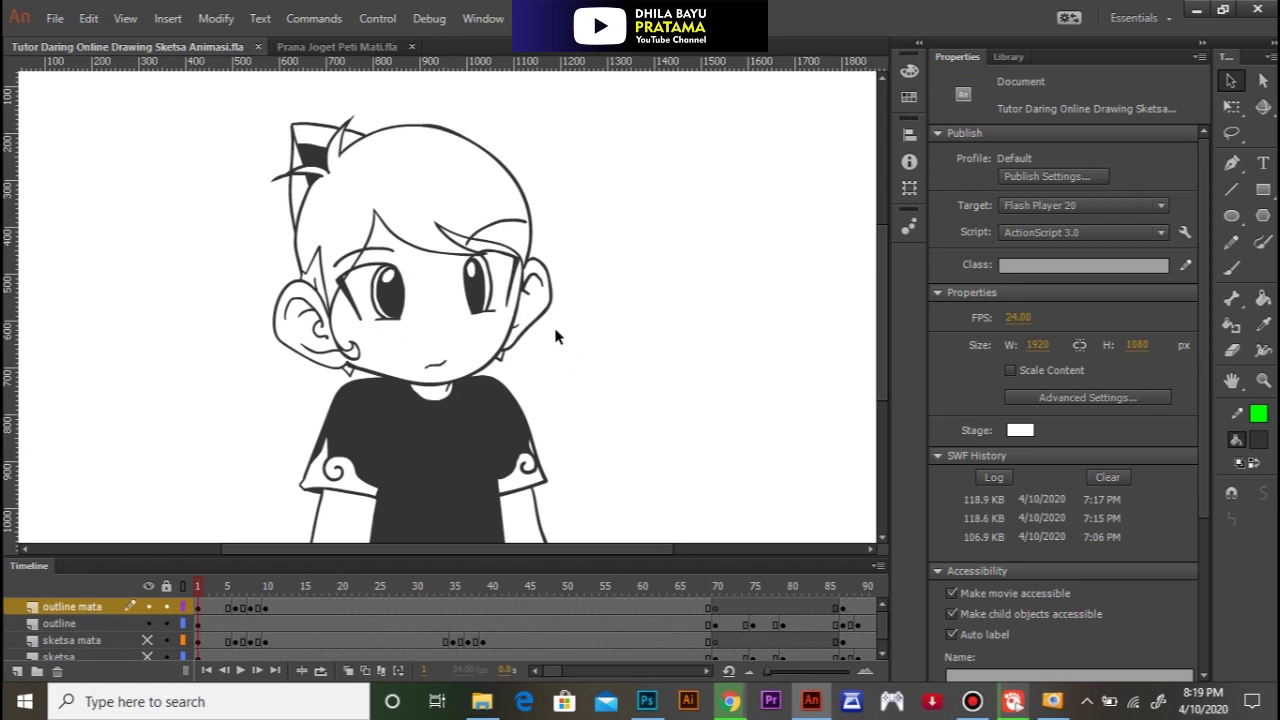
left_click(148, 623)
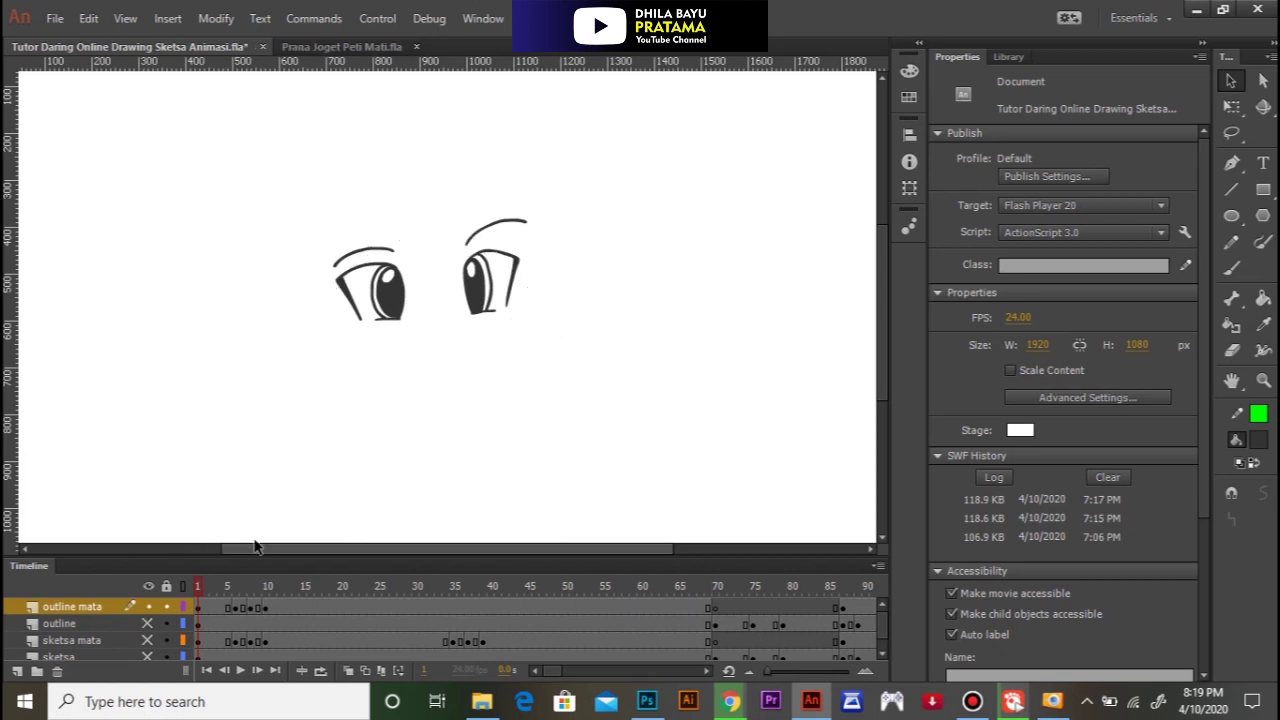
Step: Sample white as the fill colour and paint both eye highlights on frame 3 of the outline mata layer
left_click(456, 304)
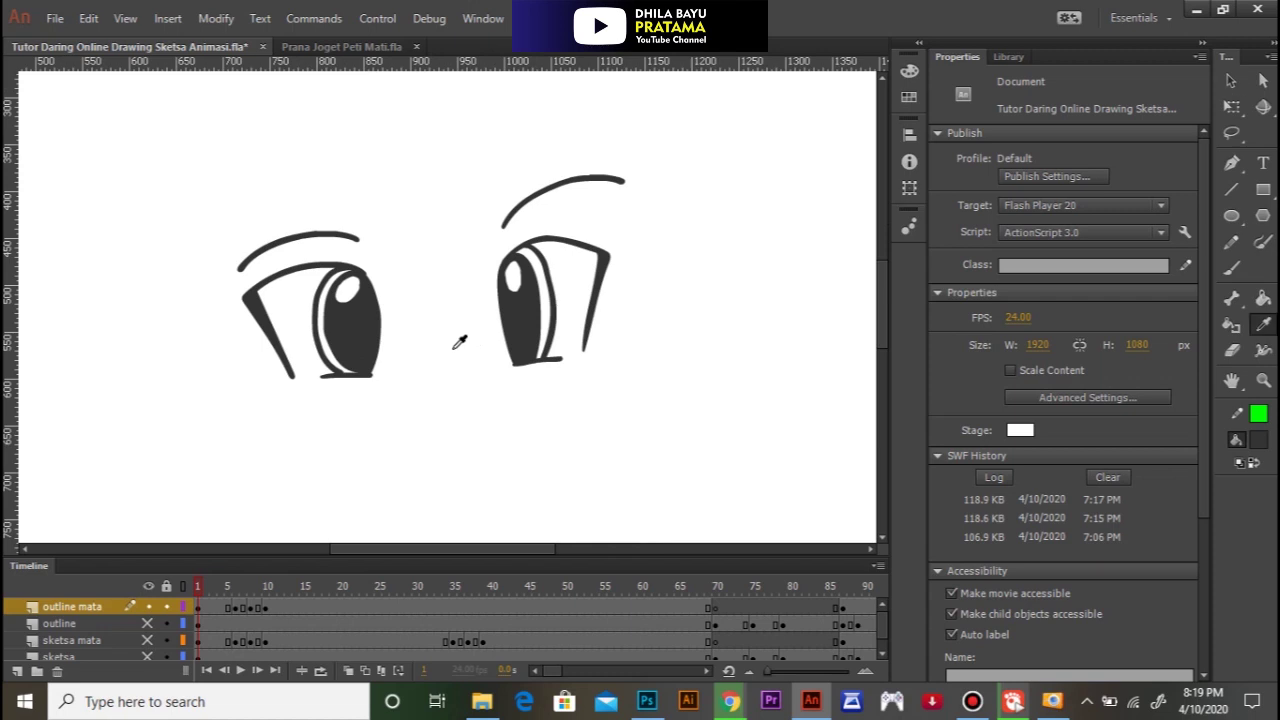
key("k")
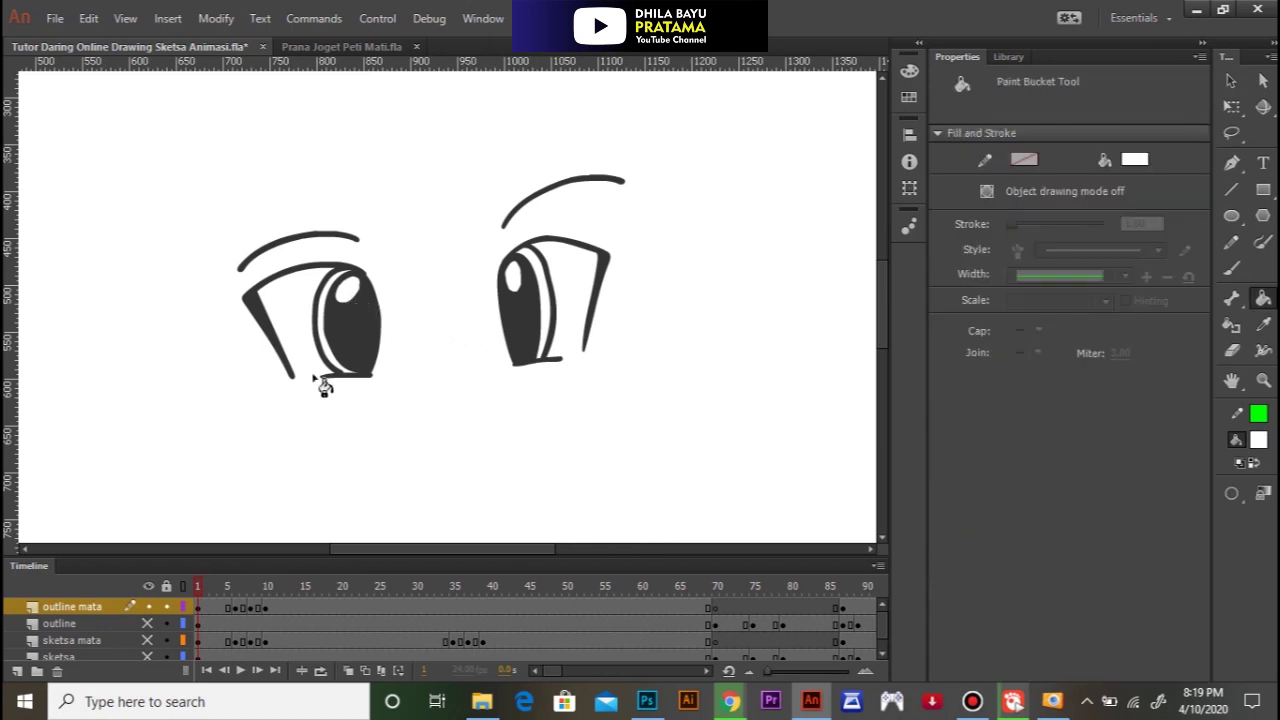
left_click(212, 605)
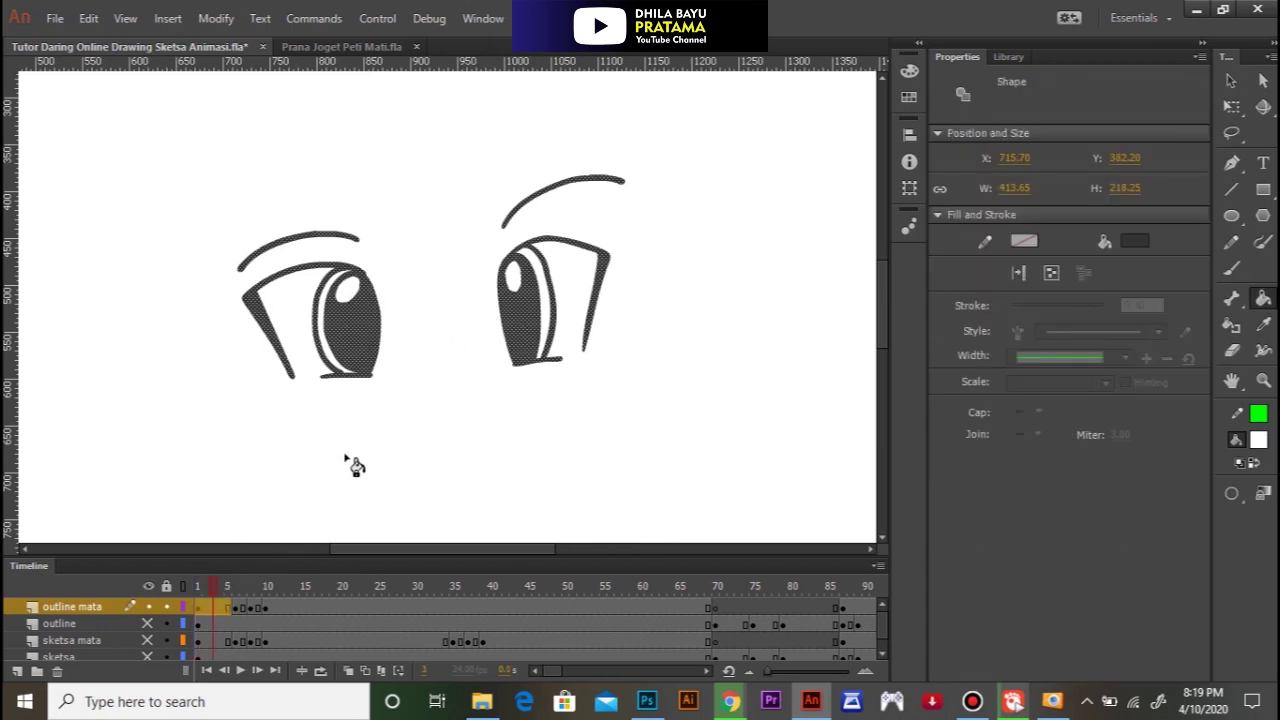
key("v")
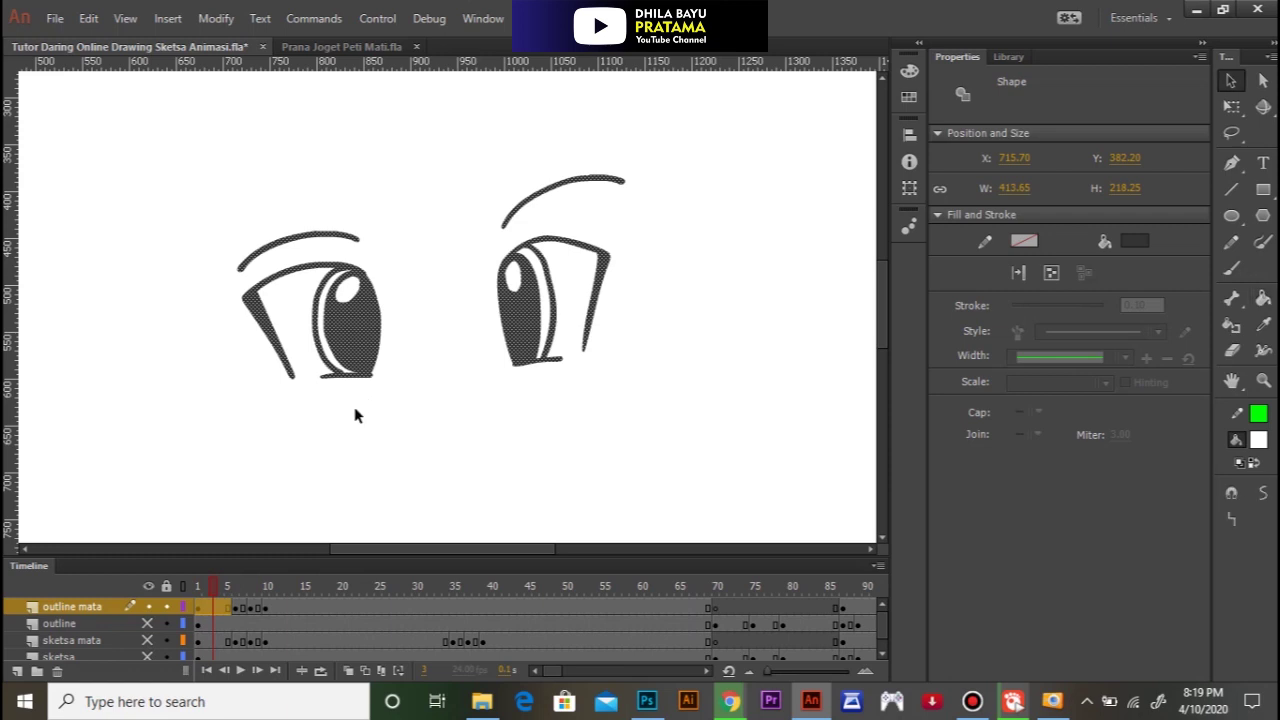
left_click(354, 414)
key("k")
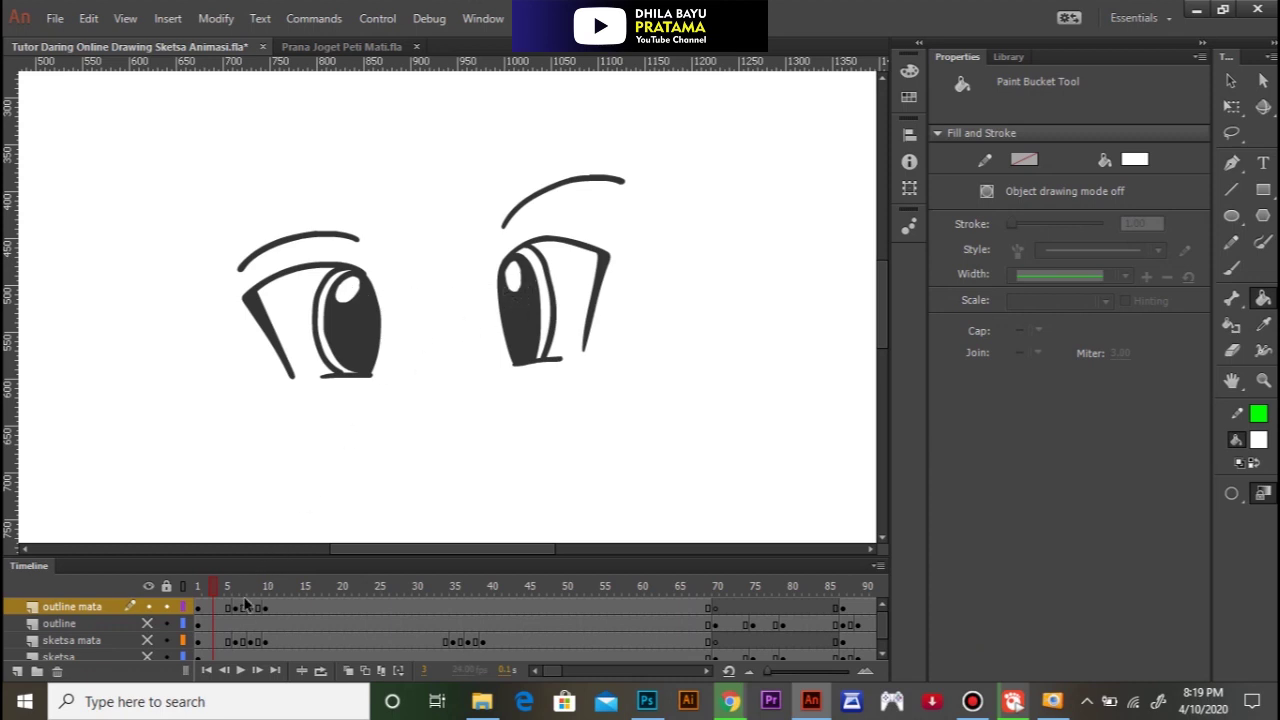
Step: Fill the highlights of both half-closed eyes with white on frame 6 of the outline mata layer
left_click(236, 605)
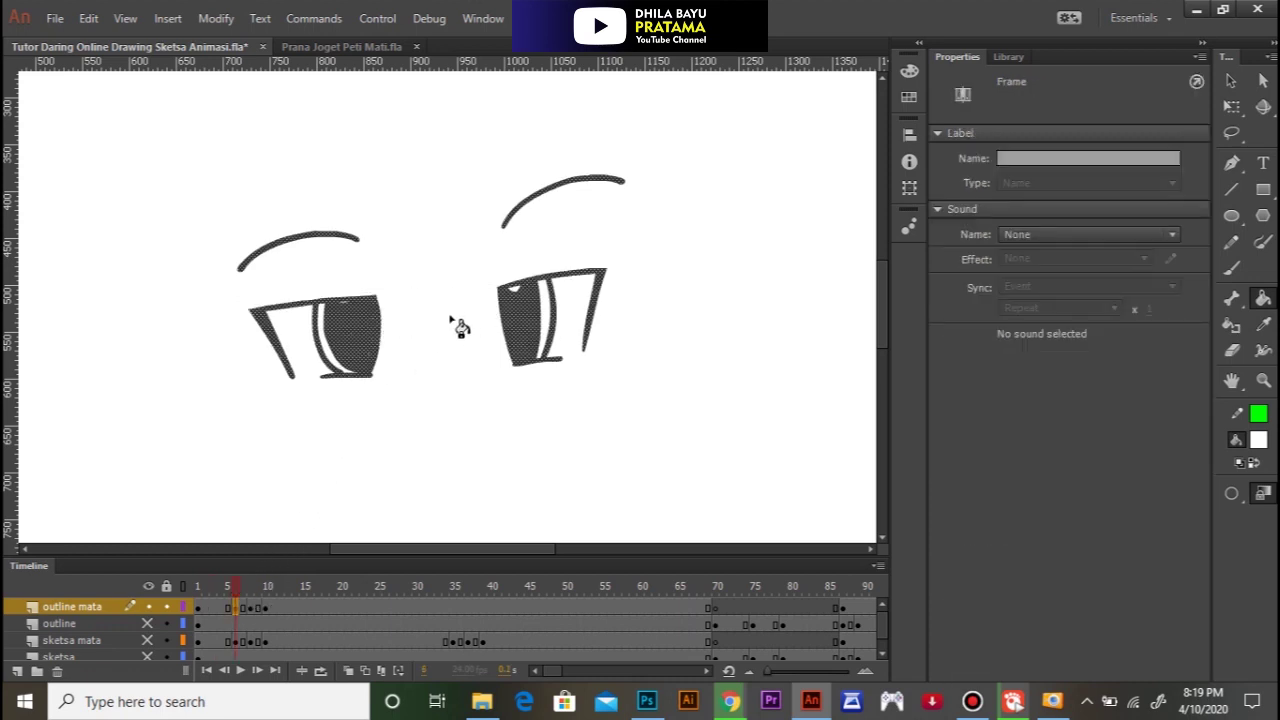
key("v")
left_click(401, 313)
left_click(401, 313)
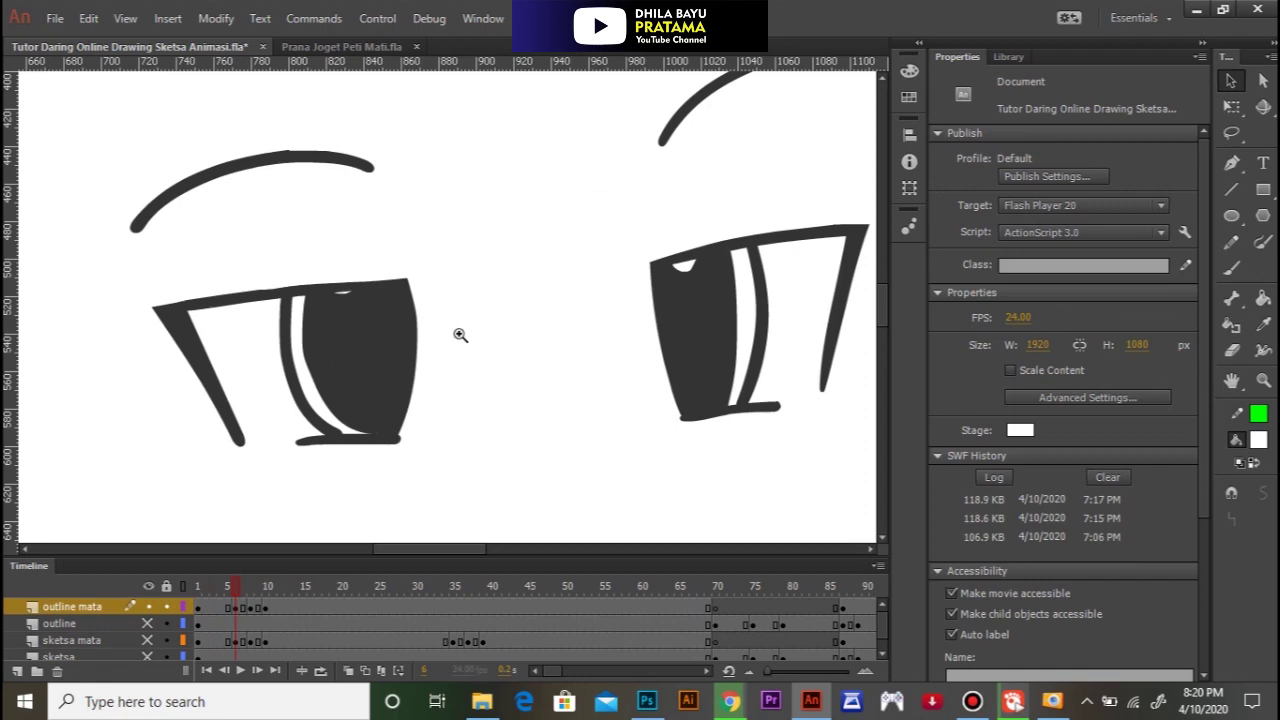
left_click(457, 334)
key("k")
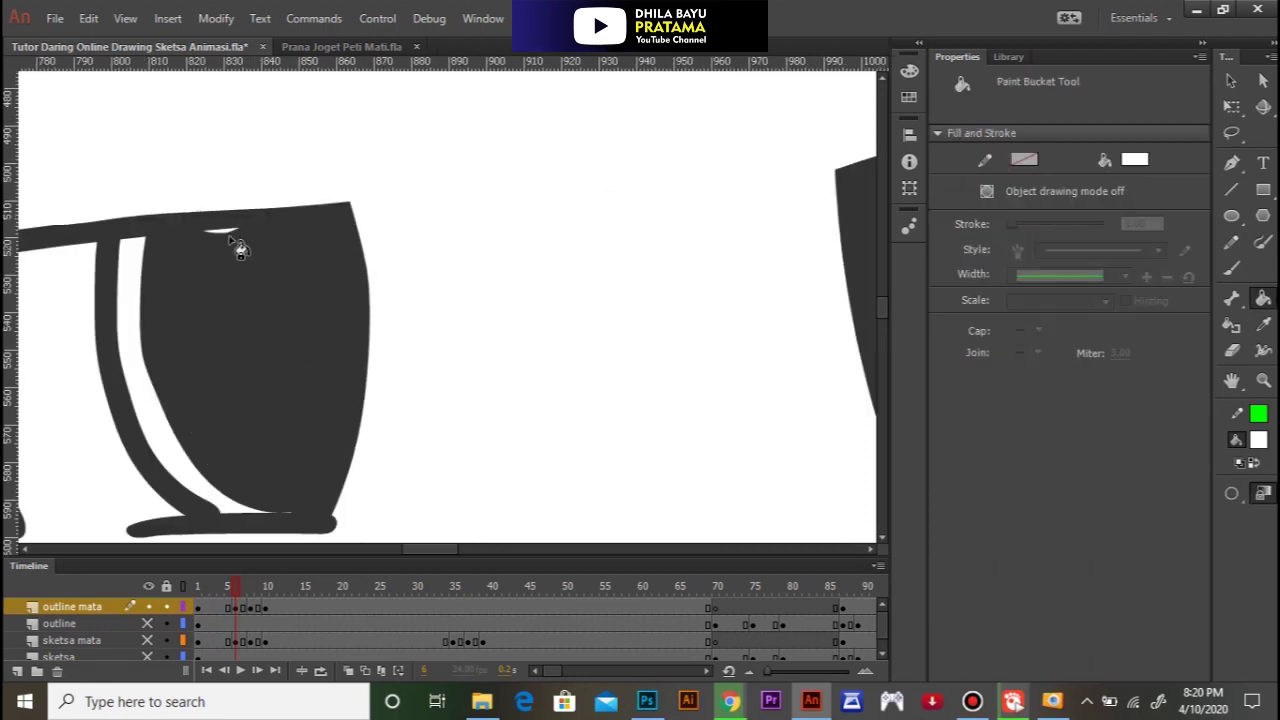
left_click_drag(669, 226, 364, 246)
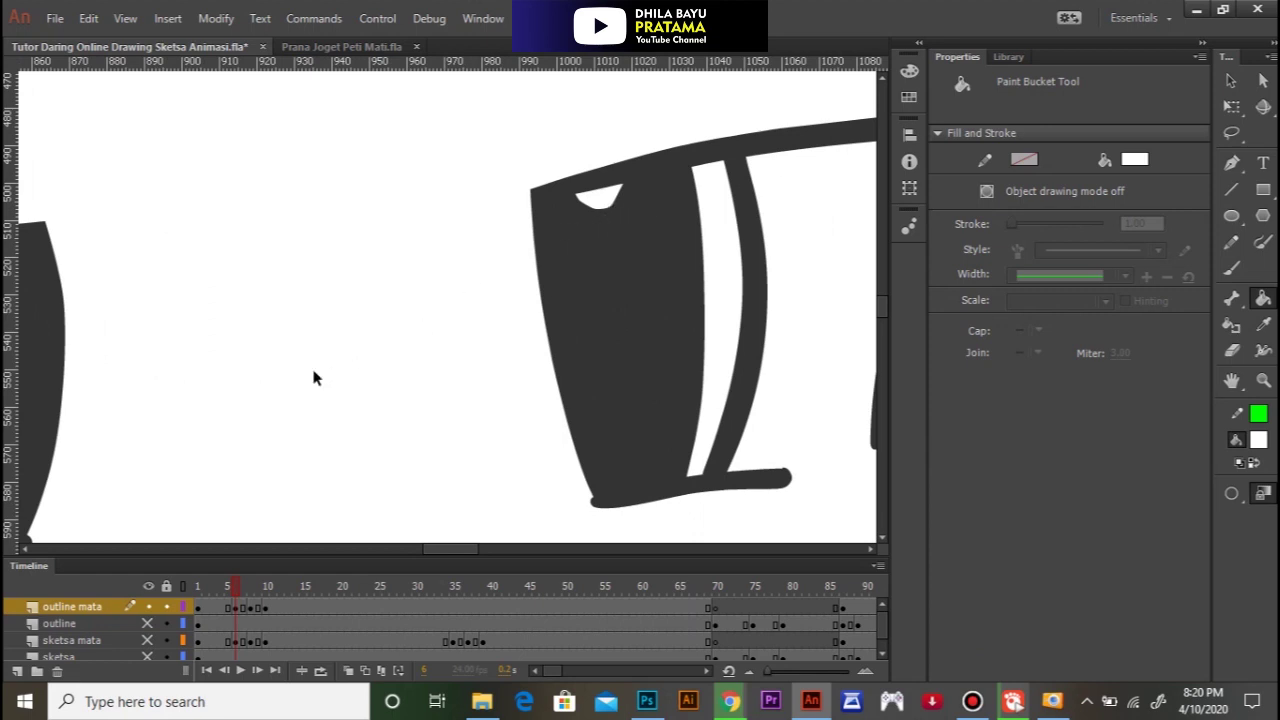
Step: Add a new layer and place it beneath the sketsa layer as the lowest in the stack
left_click(254, 402, "alt")
left_click(310, 387, "alt")
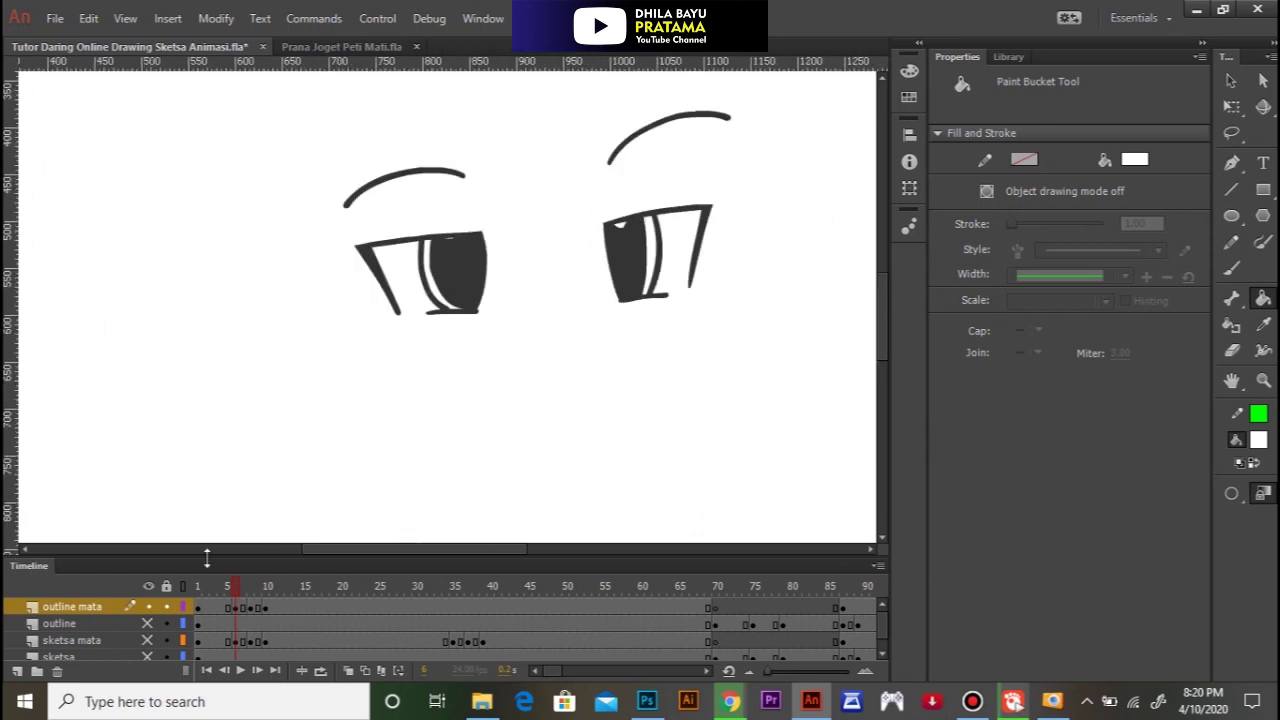
left_click_drag(151, 558, 151, 495)
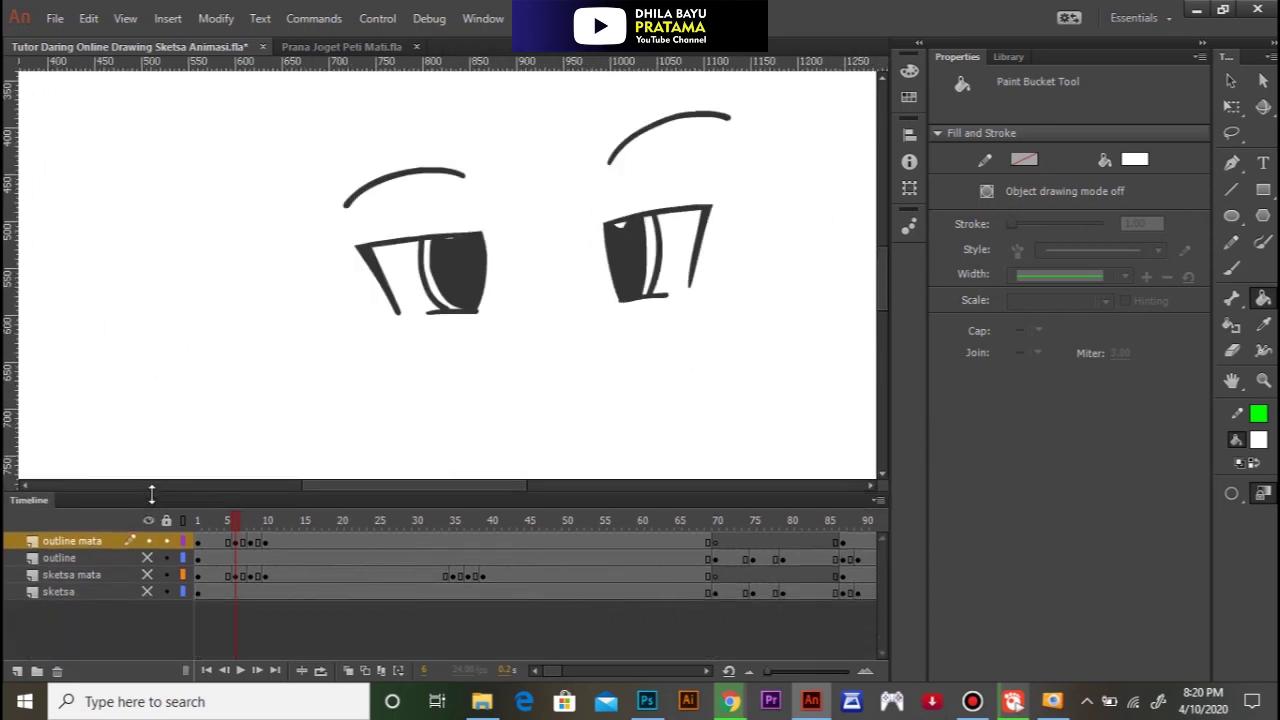
left_click(40, 596)
left_click(16, 674)
left_click_drag(60, 594, 69, 598)
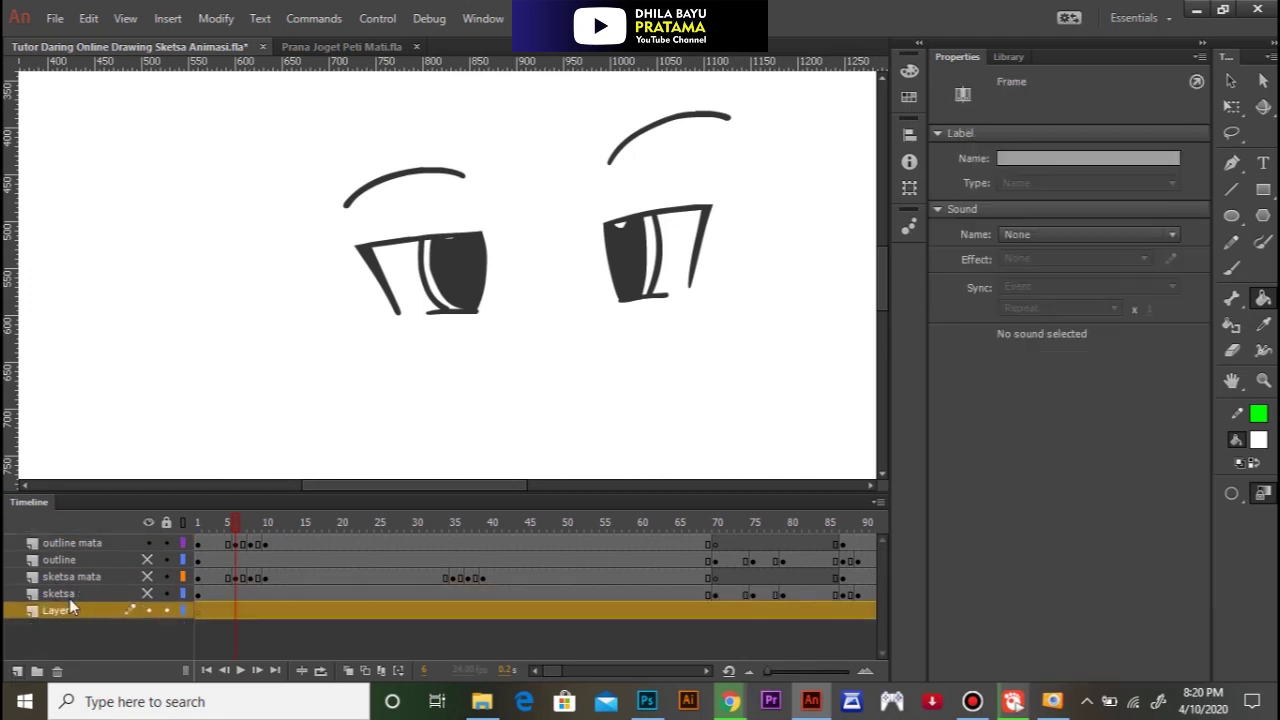
Step: Set the fill colour to dark blue and draw a rectangle slightly larger than the stage on Layer 1
left_click(446, 341, "ctrl+shift")
left_click(451, 348, "ctrl+shift")
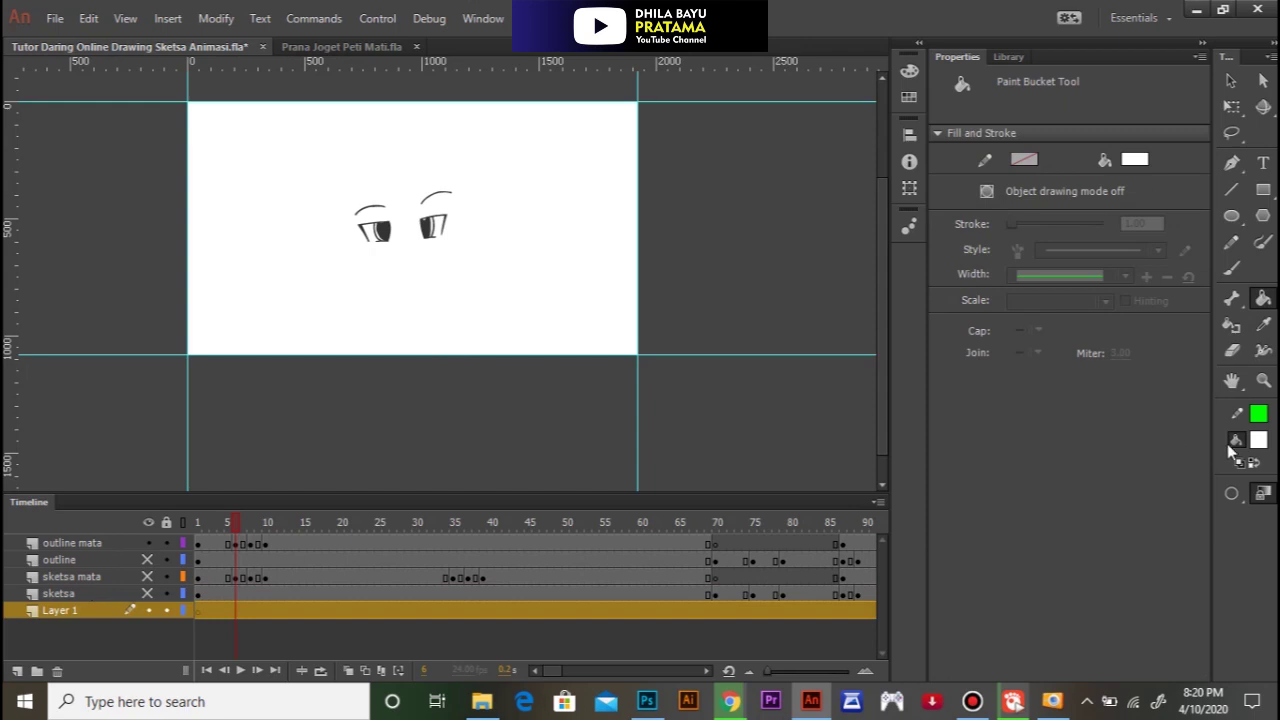
left_click(1260, 443)
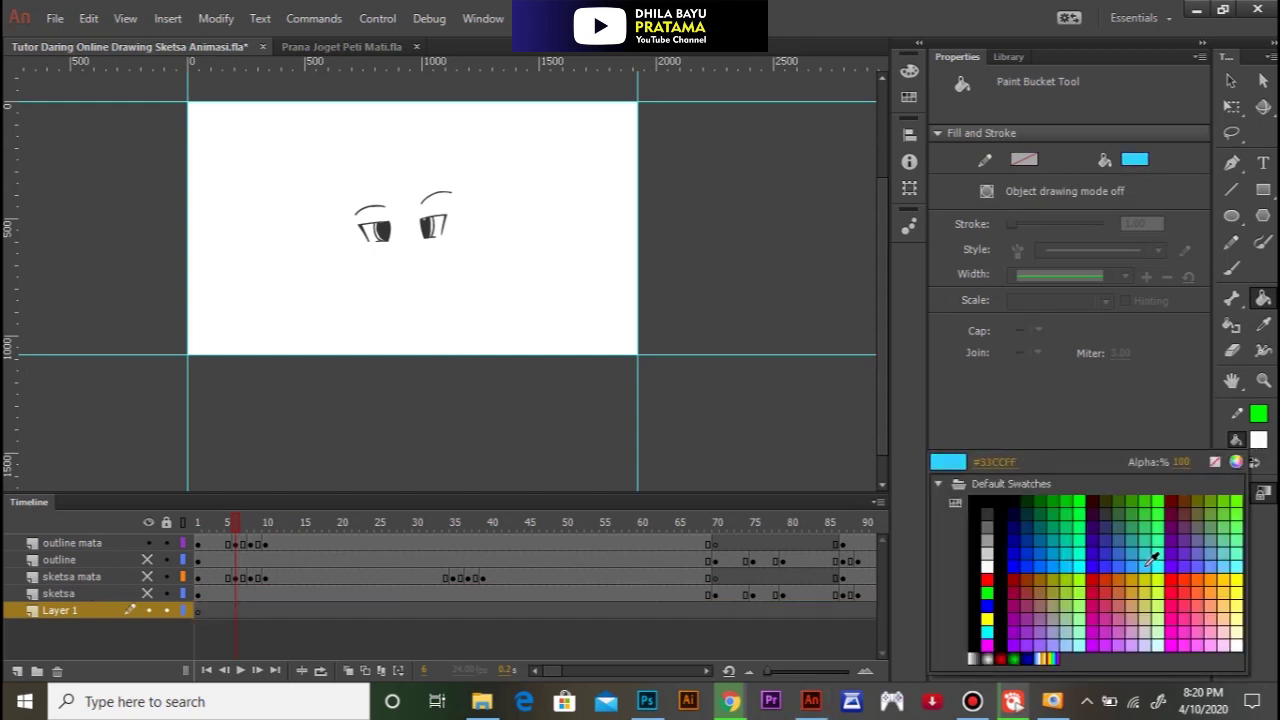
left_click(1036, 552)
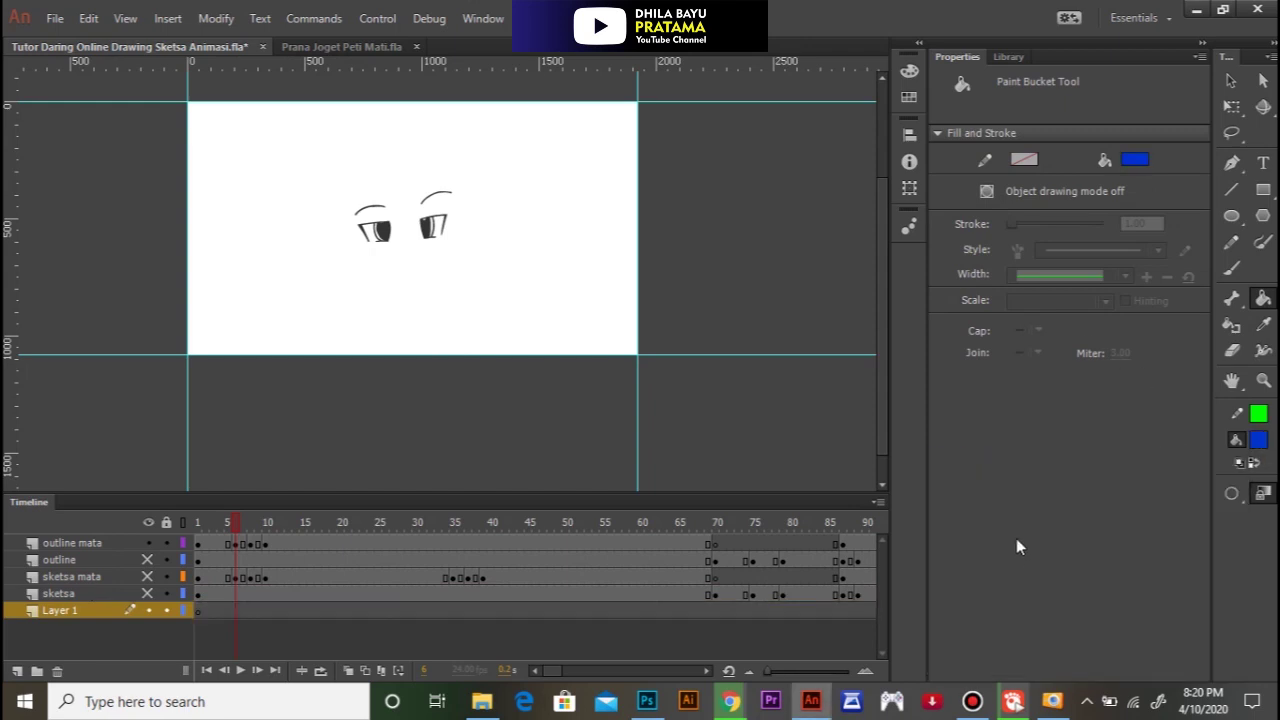
left_click(1263, 189)
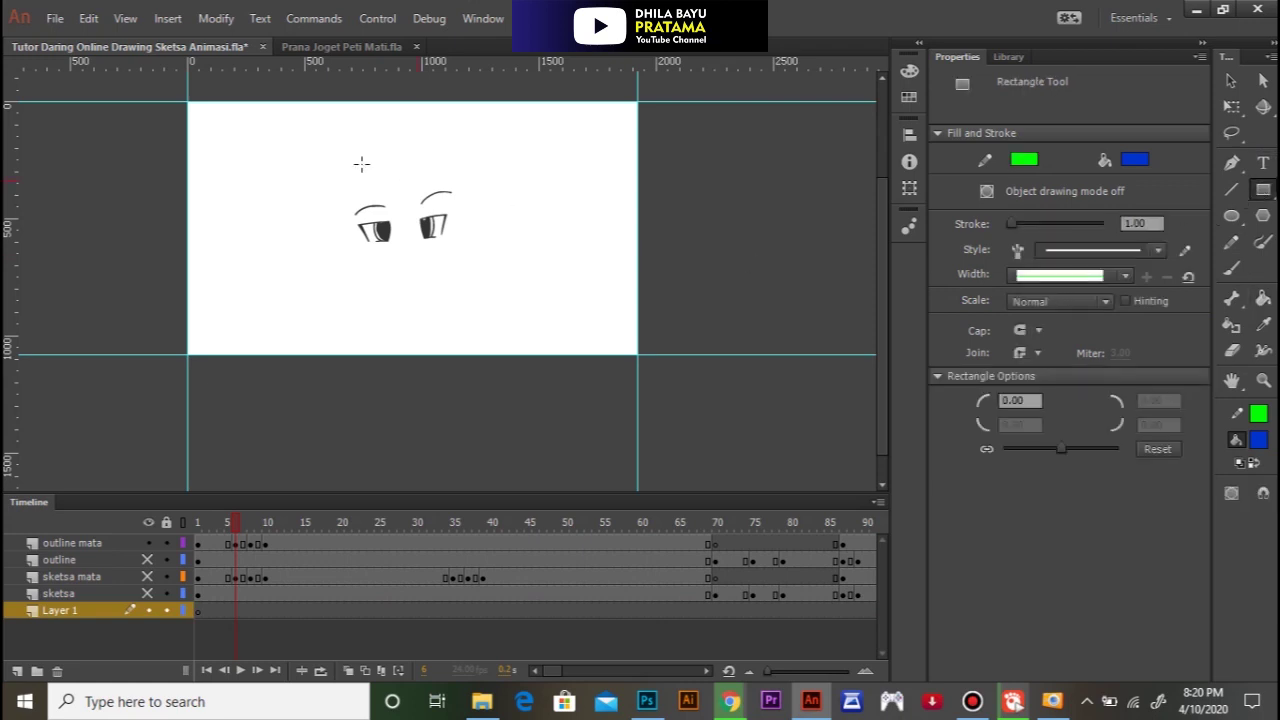
mouse_move(176, 89)
left_mouse_down()
mouse_move(408, 300)
mouse_move(657, 369)
left_mouse_up()
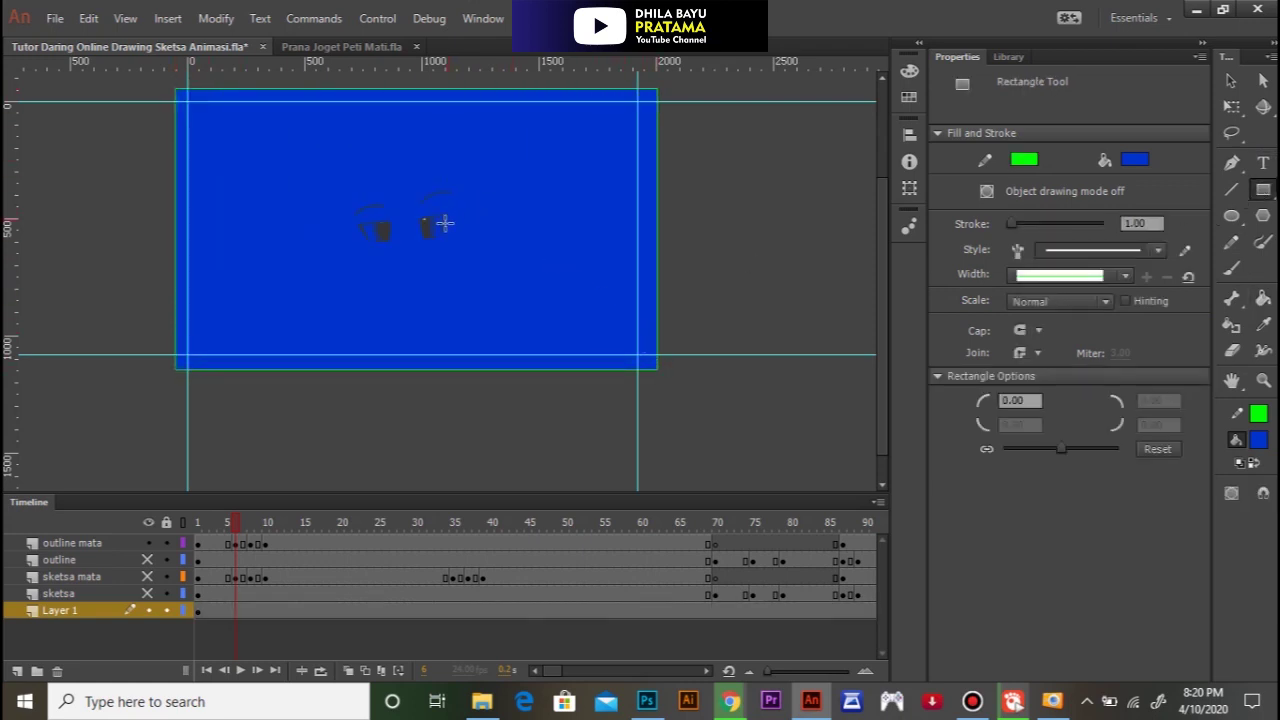
Step: Check the eye drawings on the early frames of the outline mata layer against the blue backdrop for unfilled highlights
left_click(244, 542)
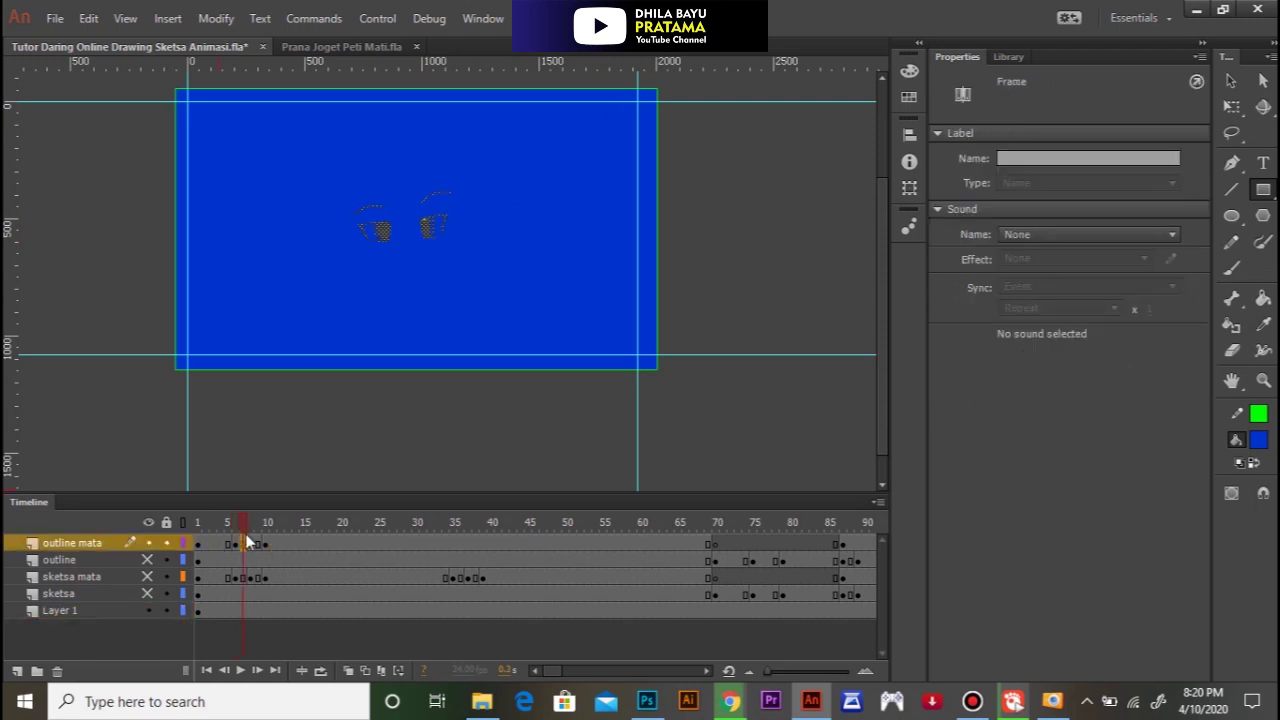
key("v")
left_click(391, 400)
key("ctrl+space")
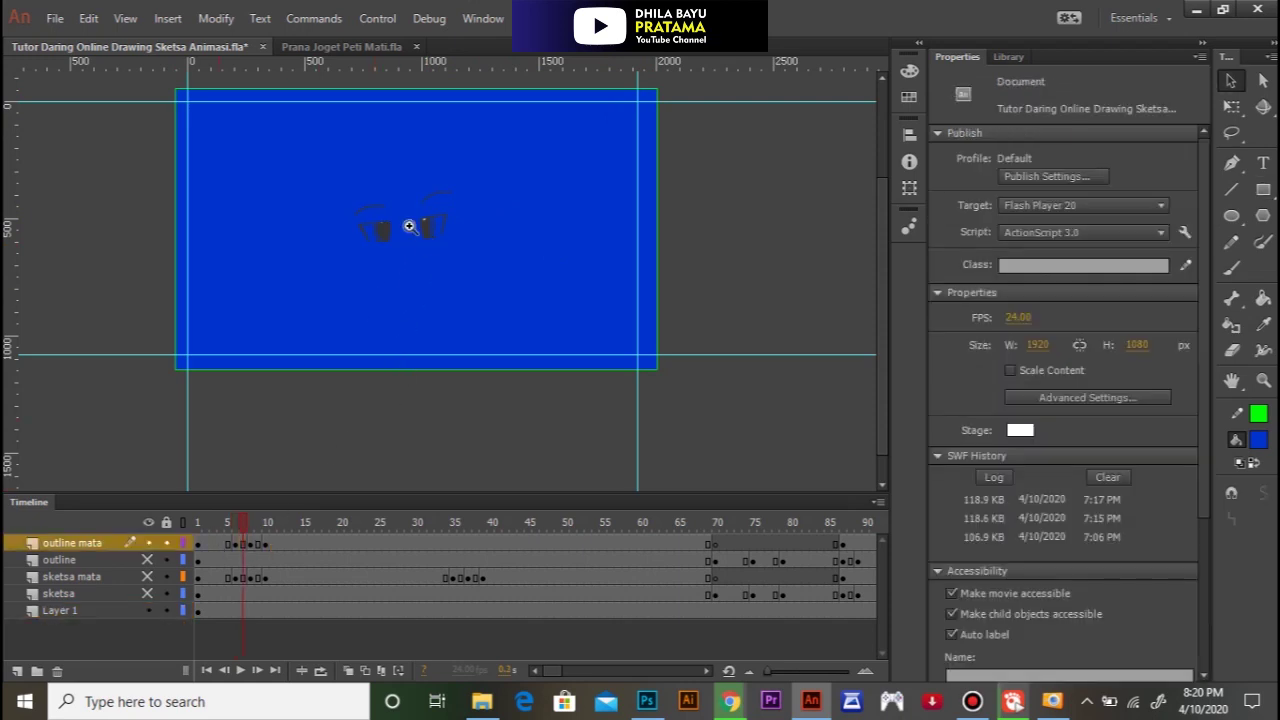
left_click(408, 226, "ctrl")
left_click(446, 286, "ctrl")
left_click(443, 287)
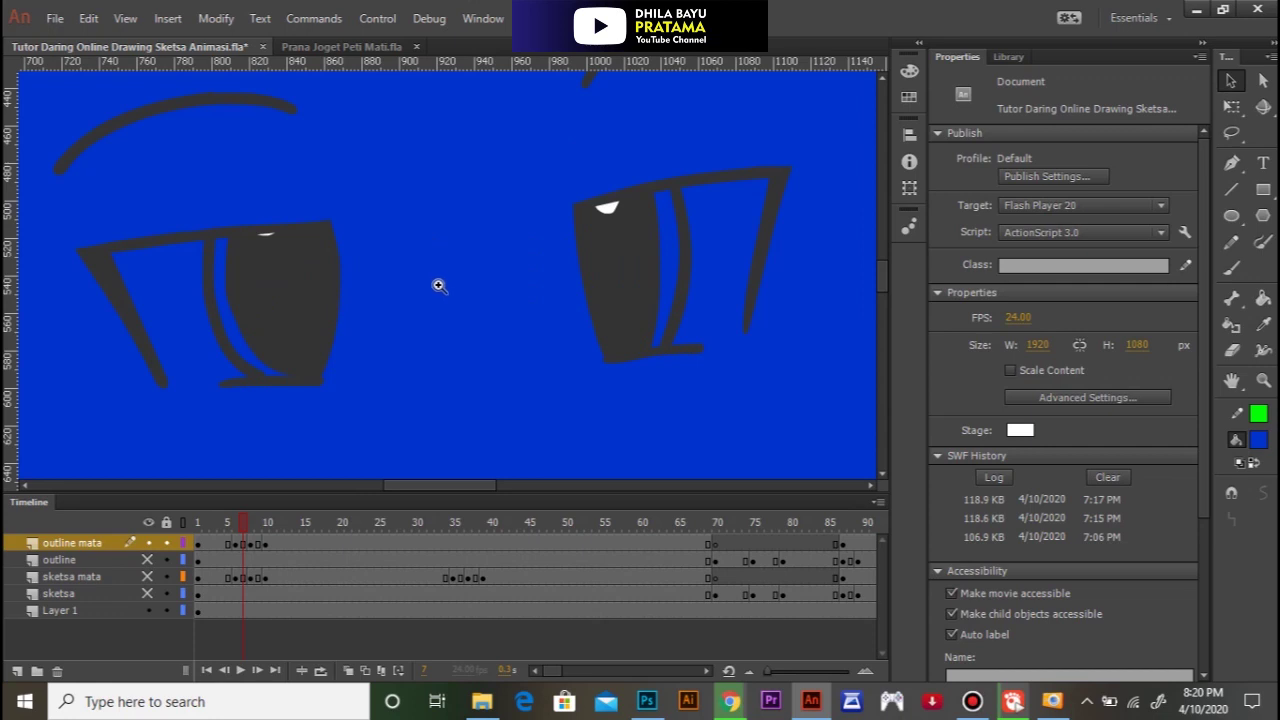
left_click(437, 288, "alt")
left_click(209, 542)
left_click(210, 542)
left_click(241, 545)
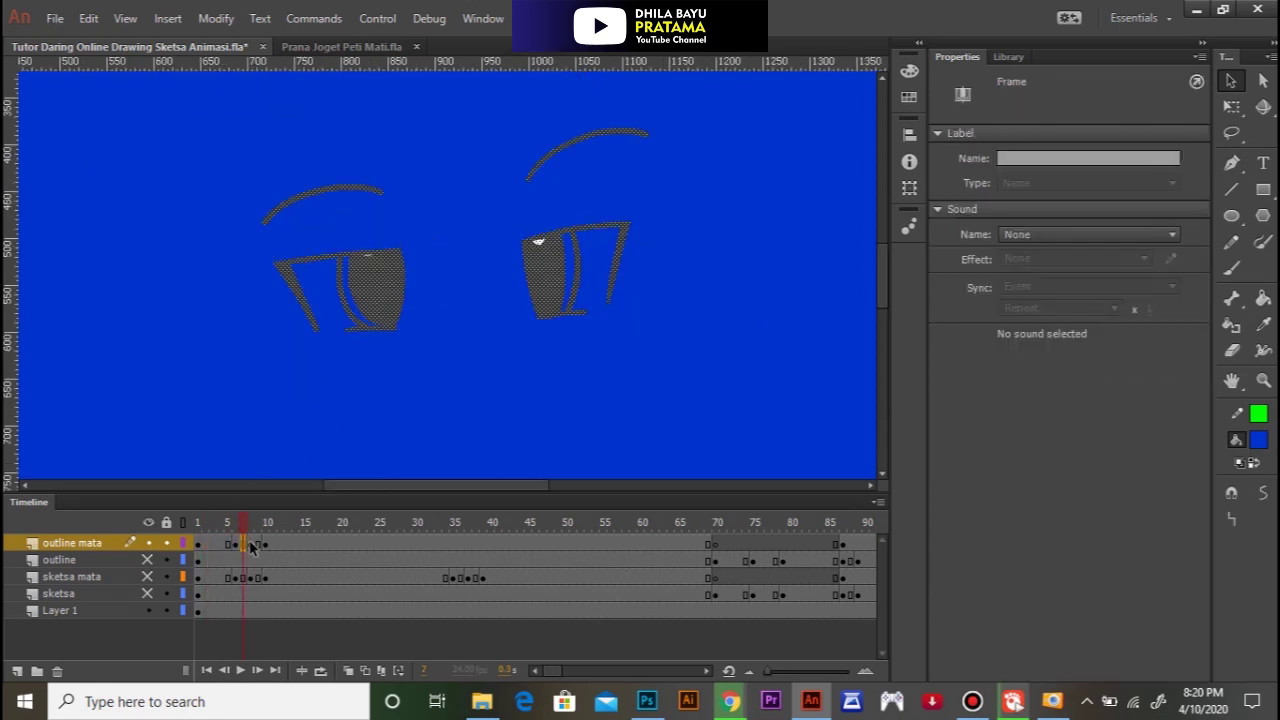
left_click(252, 545)
Step: Set the fill colour to white and fill both eye highlights on frame 11 of the outline mata layer
left_click(273, 543)
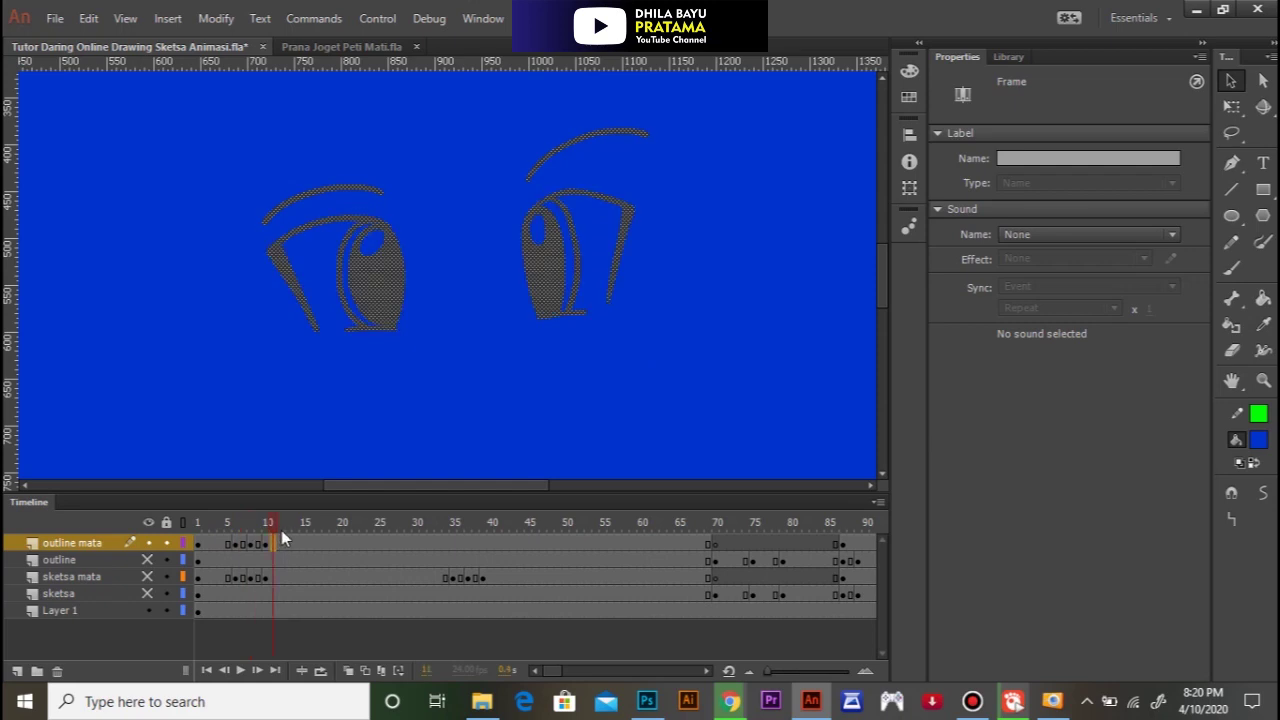
left_click(346, 321, "alt")
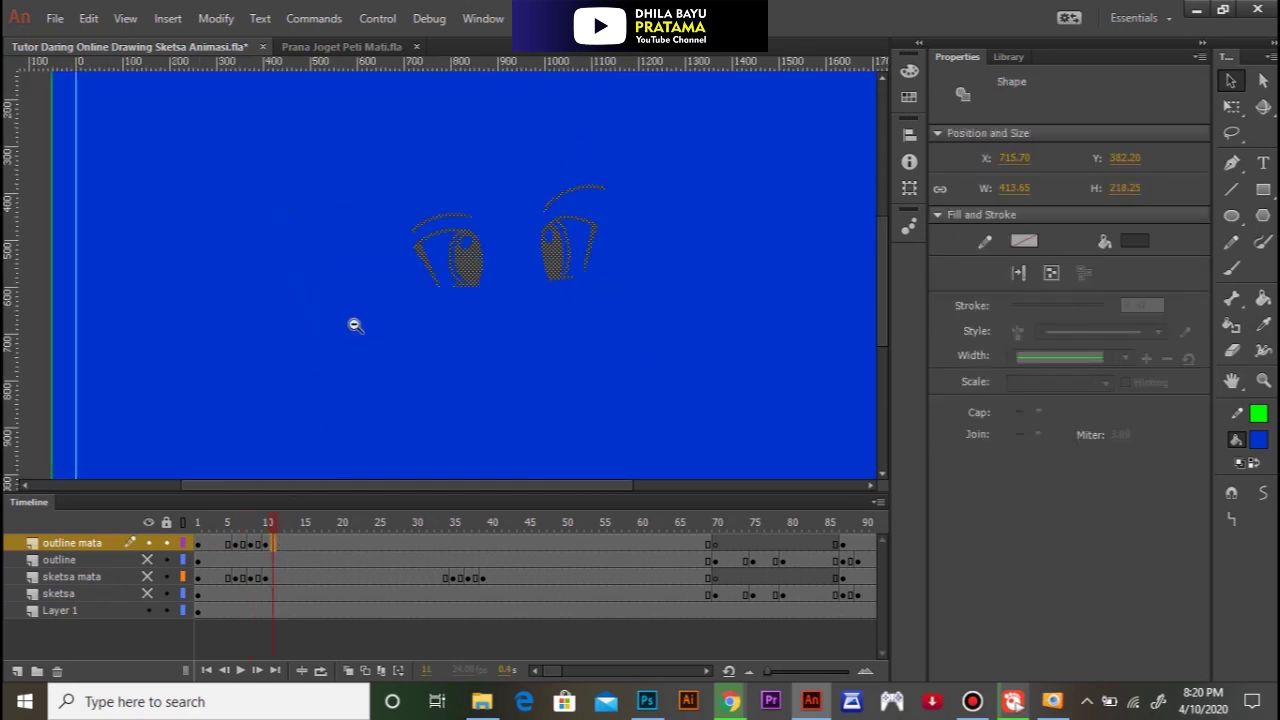
left_click(37, 360)
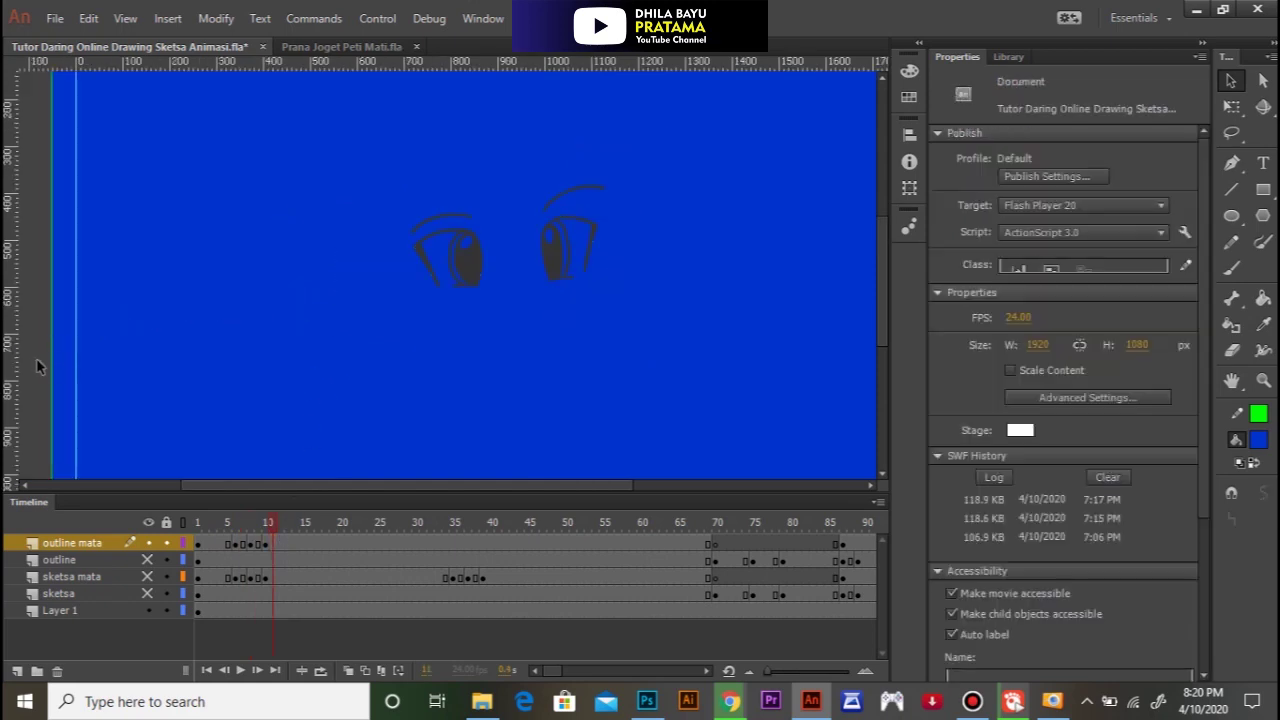
left_click(1258, 442)
left_click(980, 538)
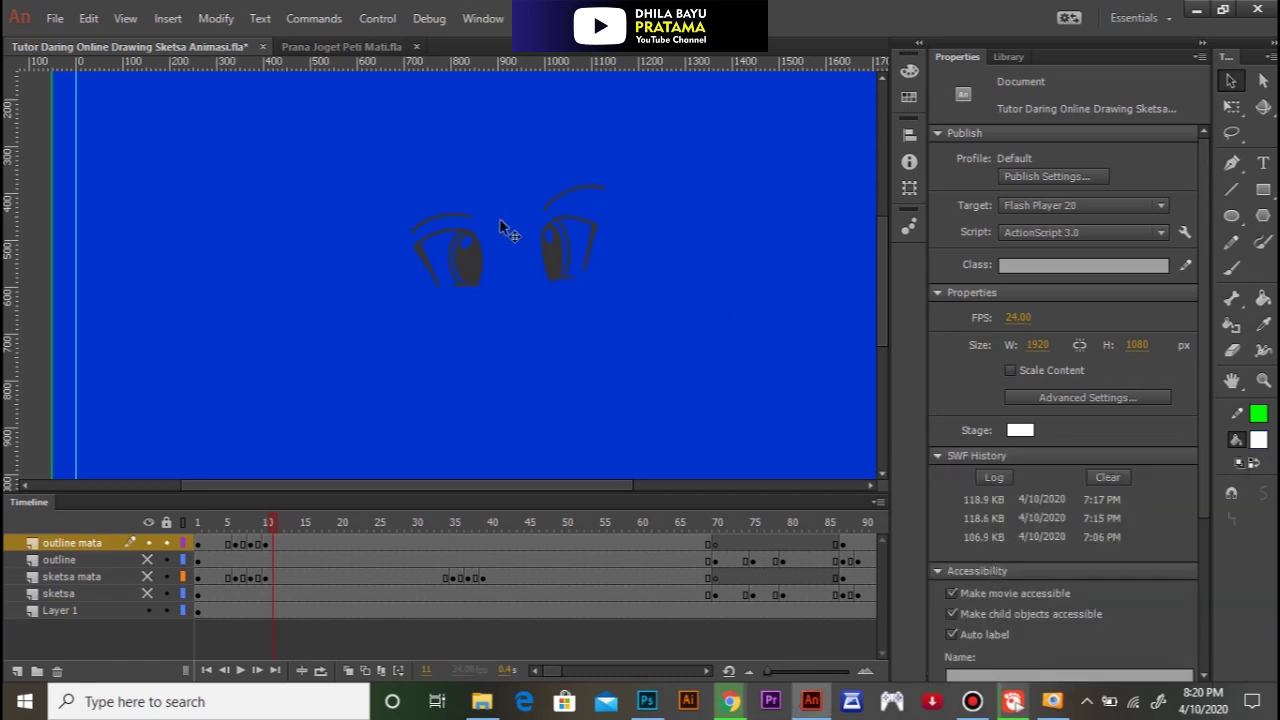
scroll(511, 245, "up", 2)
key("k")
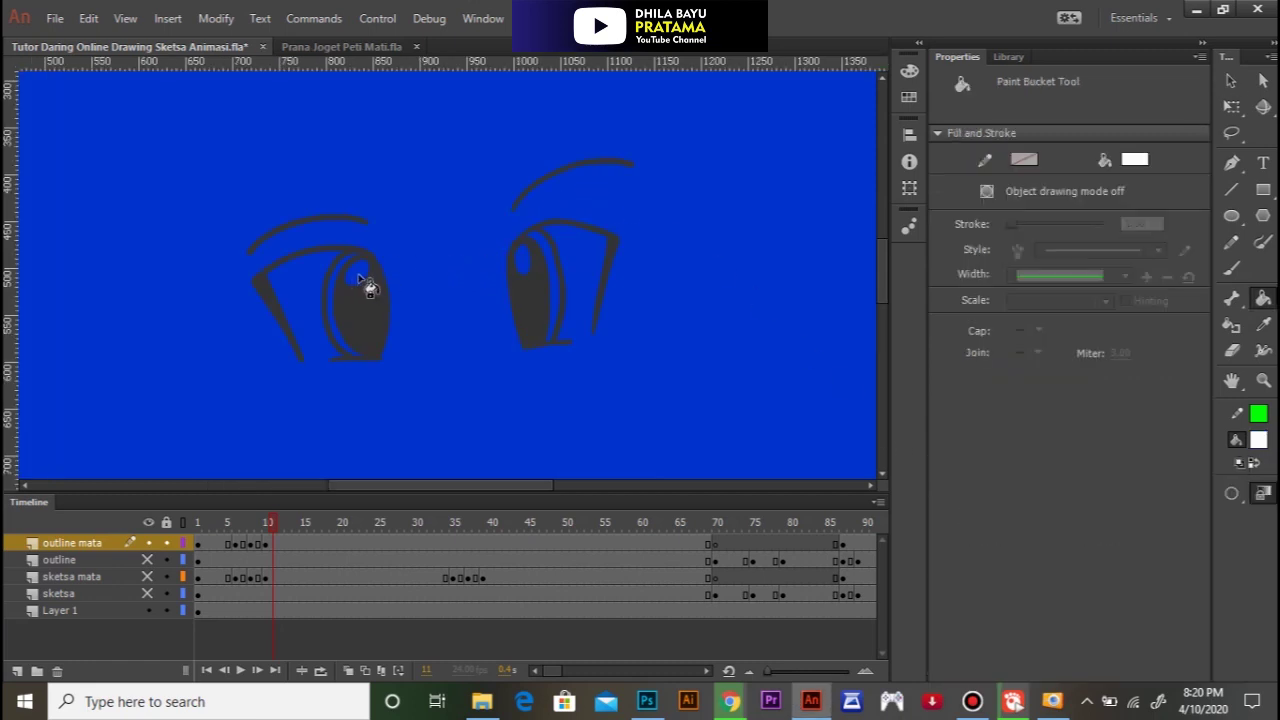
left_click(357, 272)
left_click(522, 261)
Step: Go to frame 91 and fill both eye highlights with white
left_click_drag(278, 525, 608, 531)
left_click(524, 261)
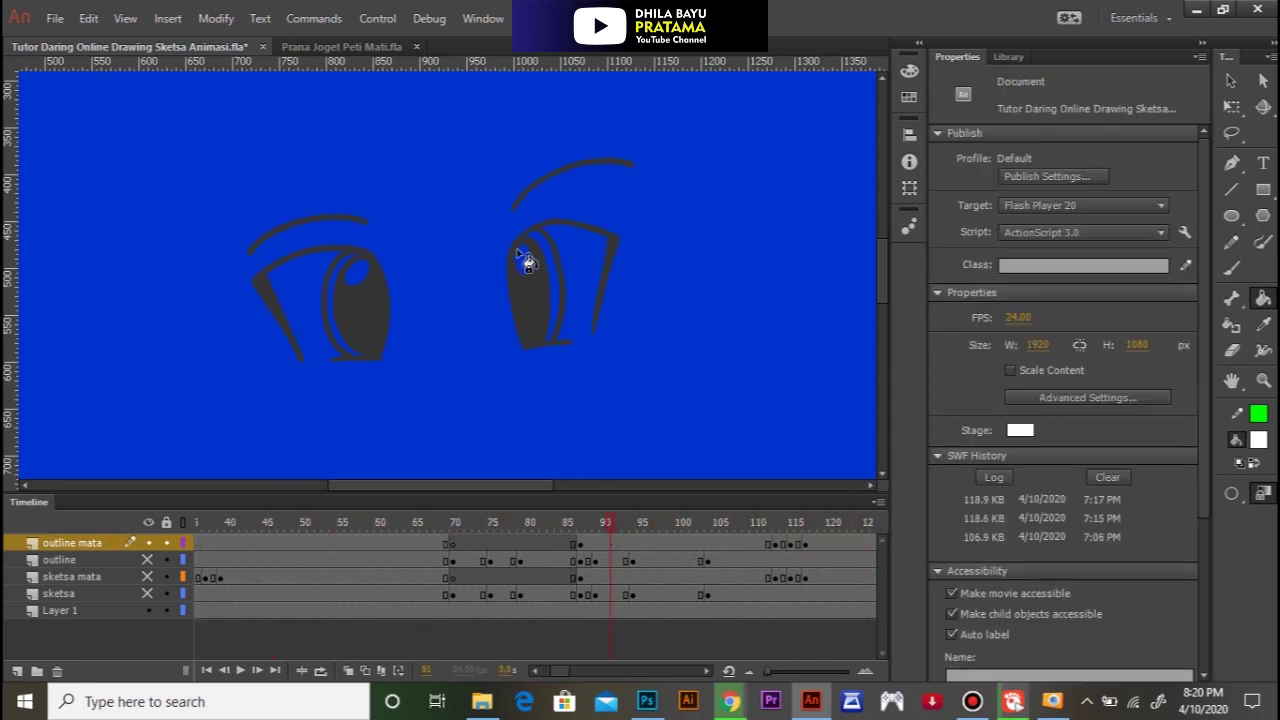
left_click(358, 273)
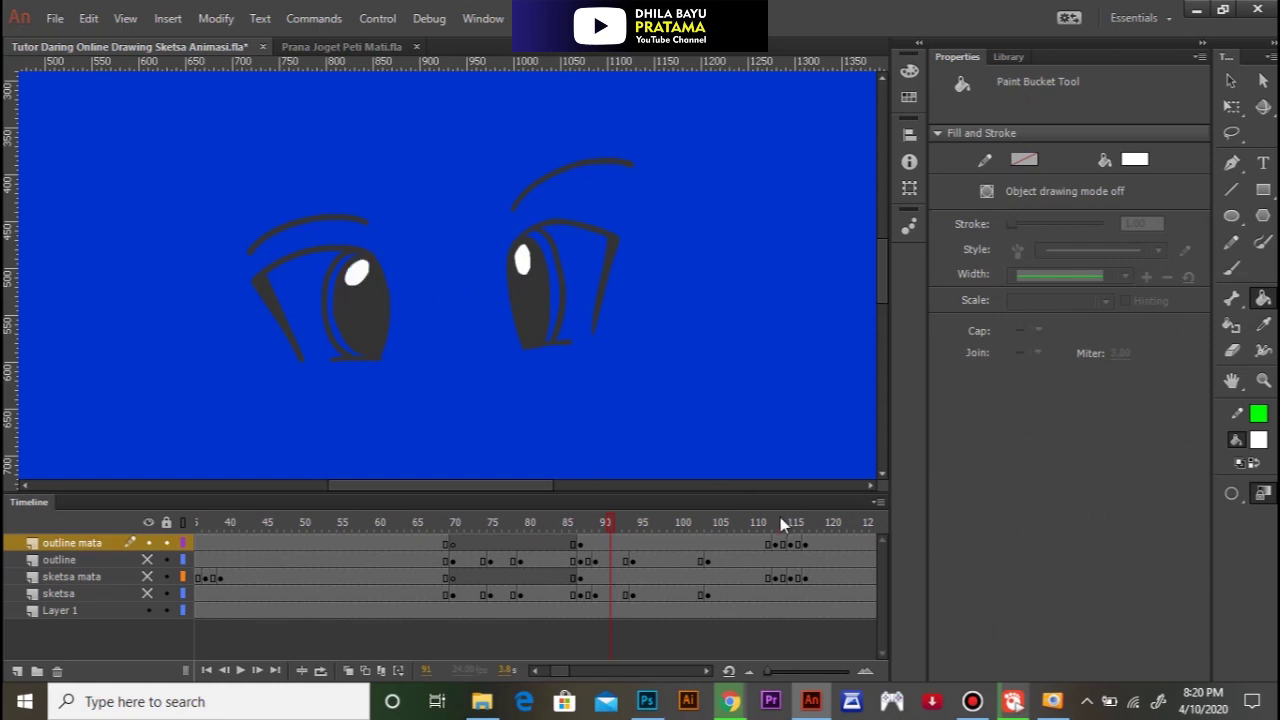
Step: Go to frame 113 of the outline mata layer and fill the thin highlights in both eyes with white
left_click(778, 521)
left_click(533, 280)
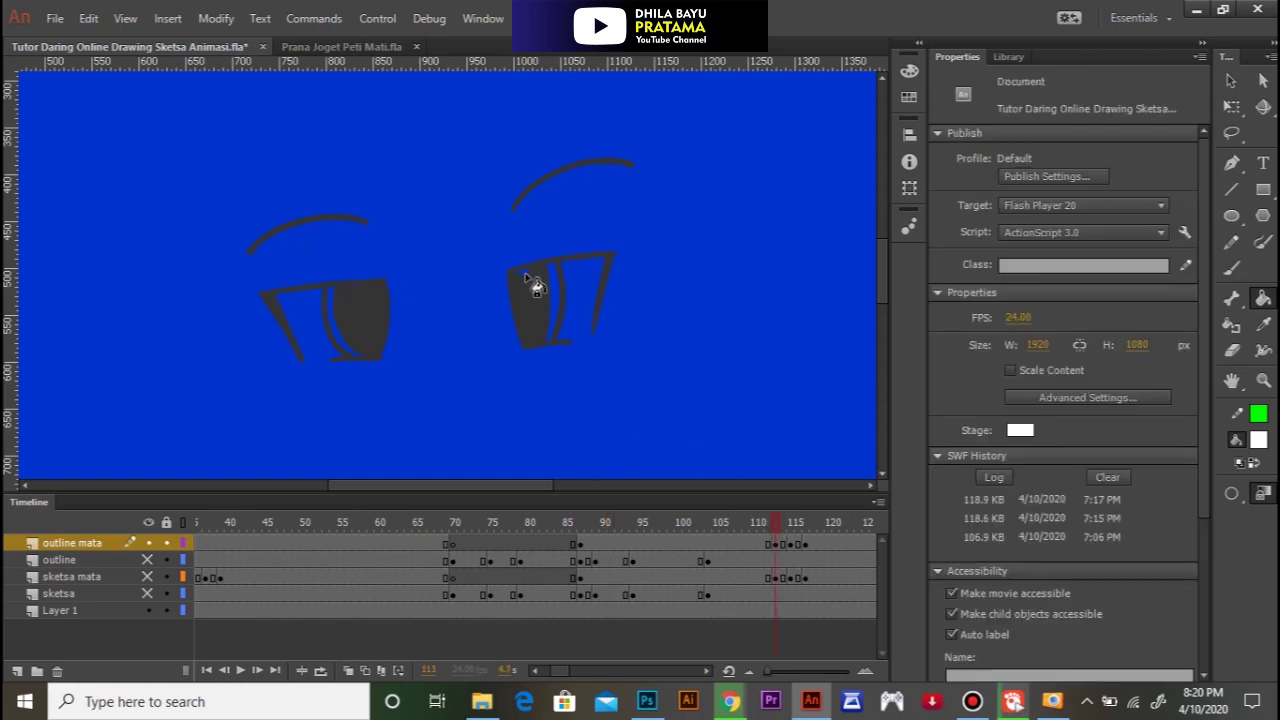
scroll(380, 288, "up", 2)
scroll(357, 234, "up", 3)
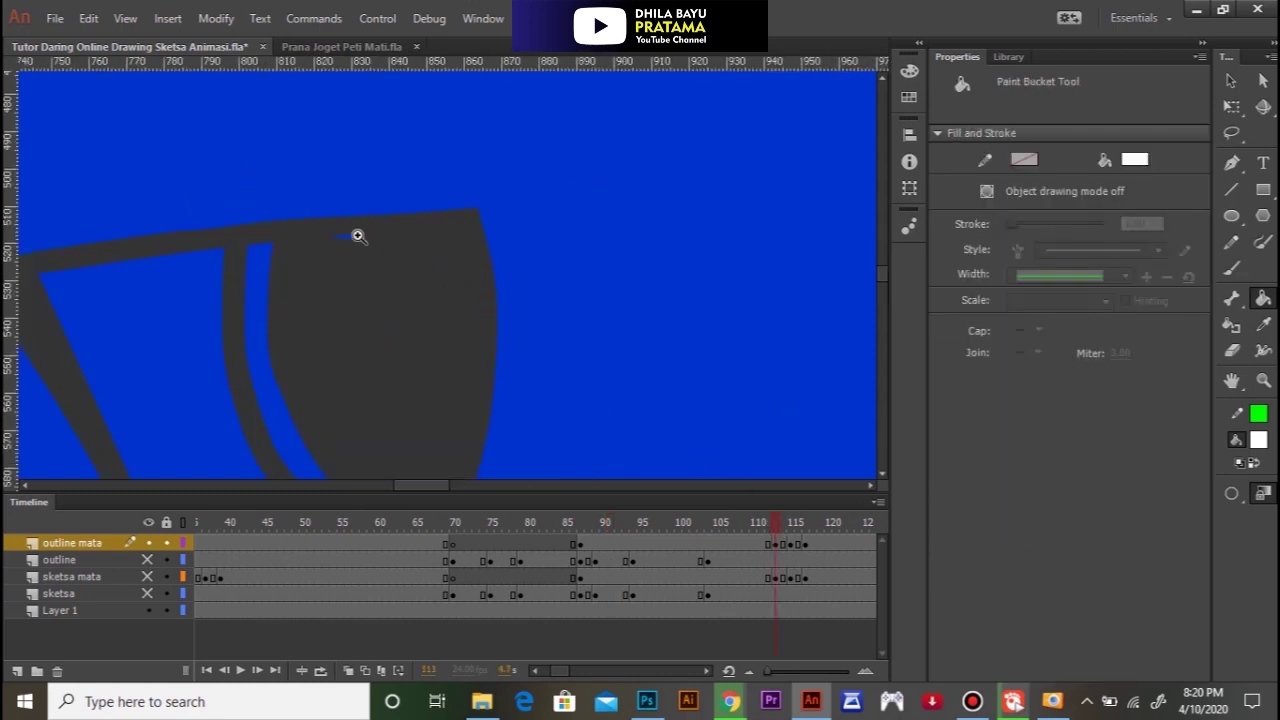
left_click(628, 395)
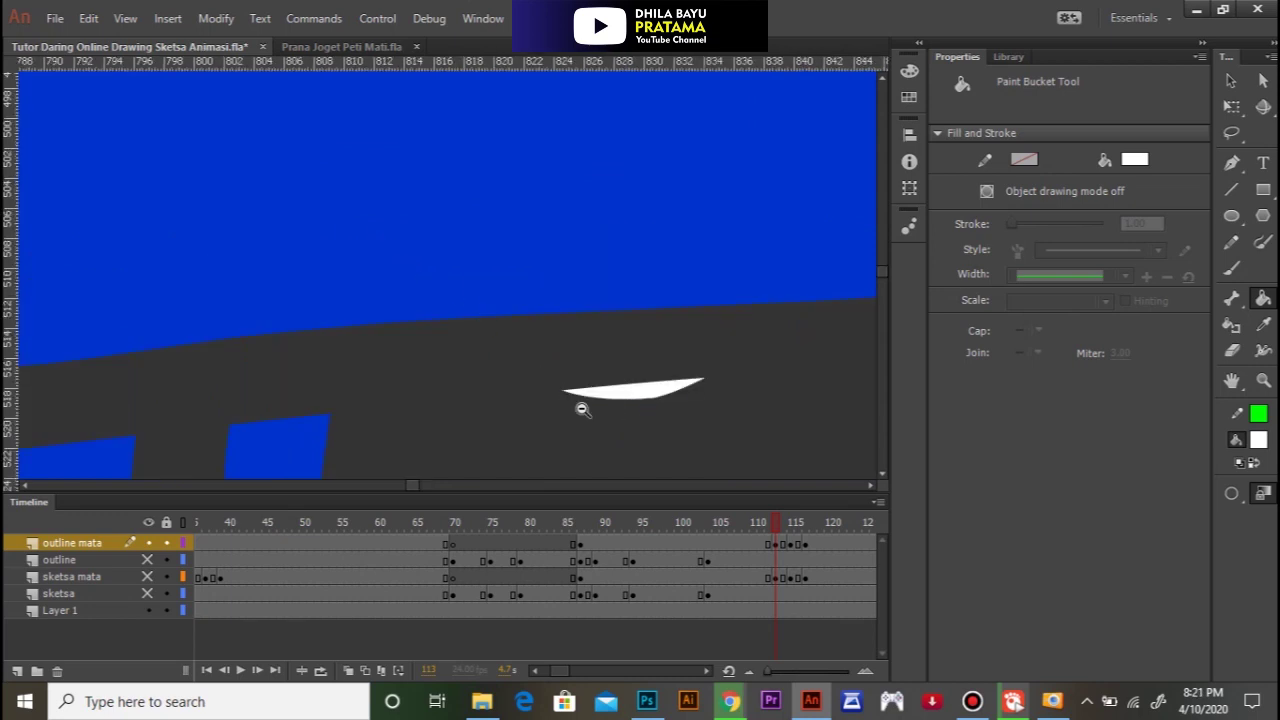
Step: Fill both eye highlights with white on frame 117 of the outline mata layer
scroll(583, 409, "down", 3)
left_click_drag(613, 308, 490, 362)
left_click_drag(777, 520, 806, 523)
left_click(572, 200)
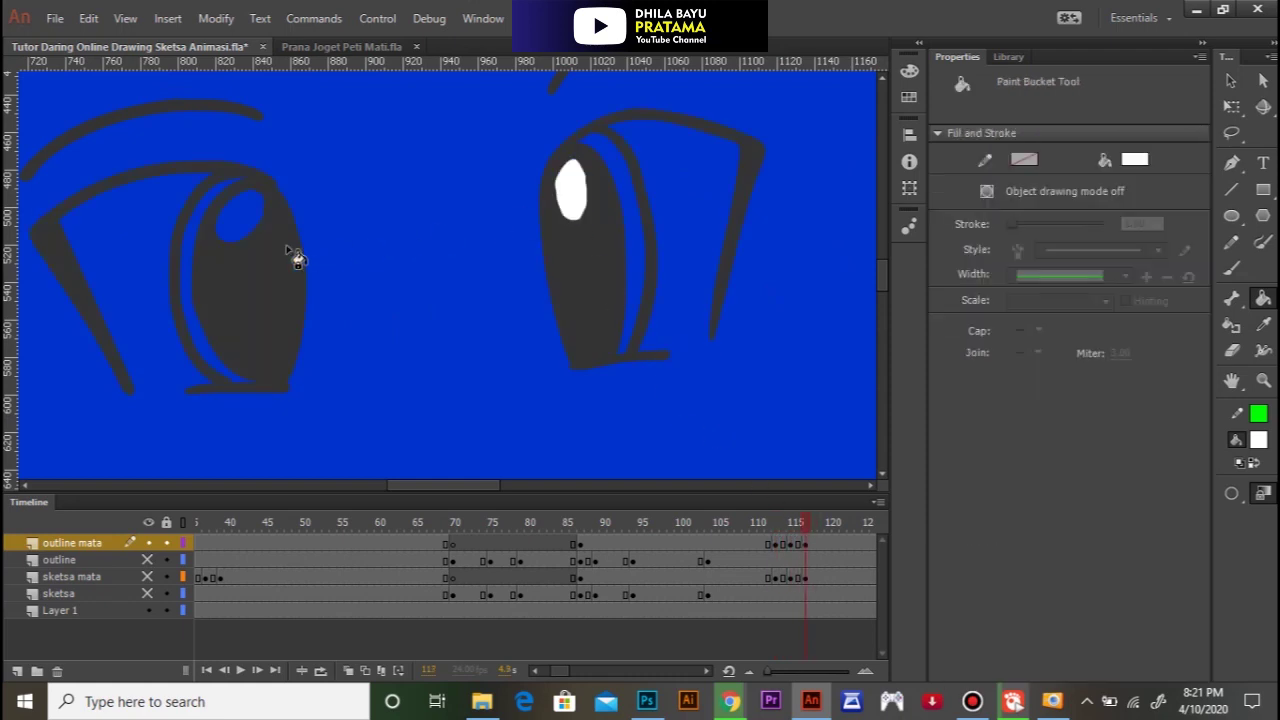
left_click(245, 220)
Step: Set the fill colour to grey and fill the crescent along each iris on frame 2 of the outline mata layer
left_click_drag(808, 521, 861, 529)
left_click_drag(455, 521, 16, 521)
left_click_drag(214, 528, 207, 528)
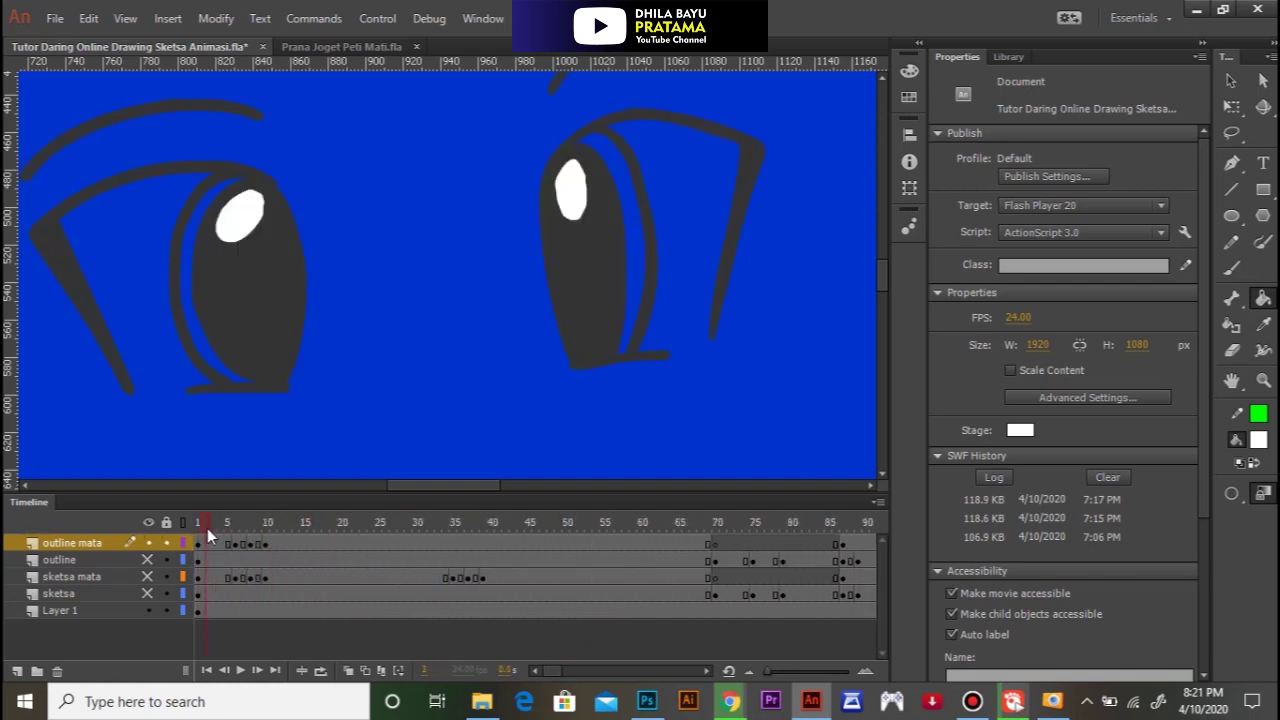
left_click(1259, 442)
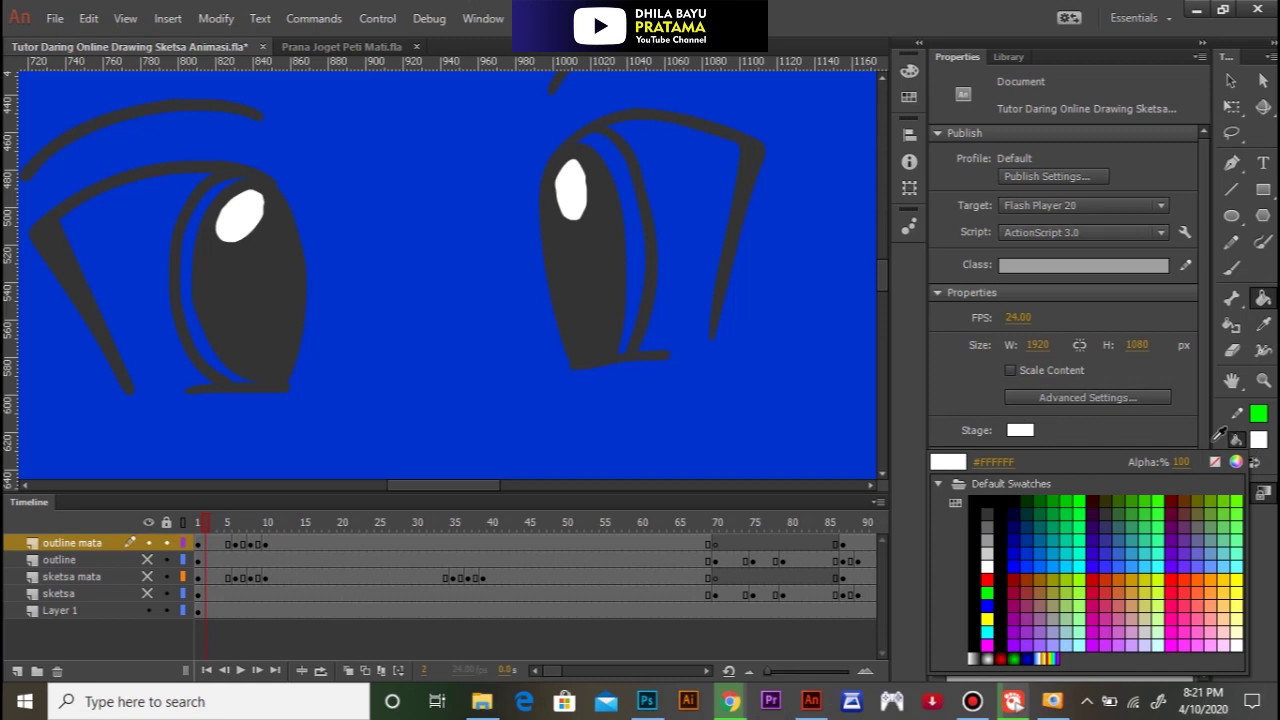
left_click(988, 522)
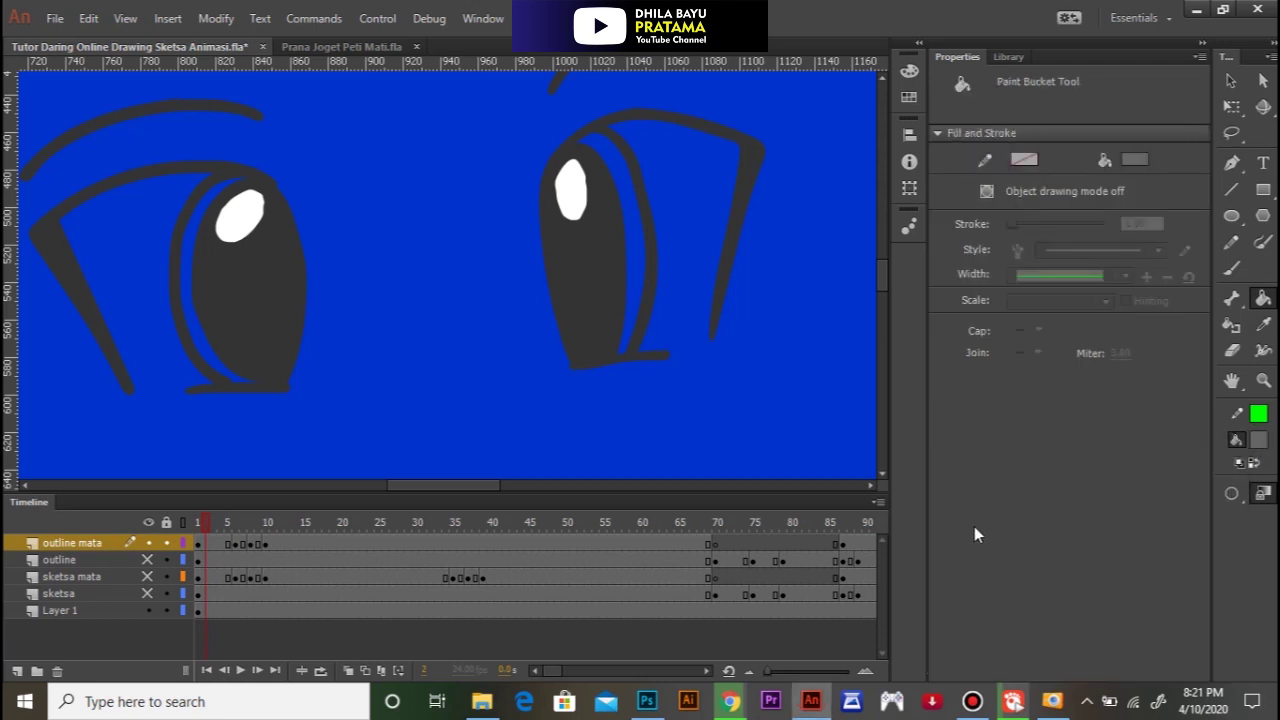
left_click(204, 238)
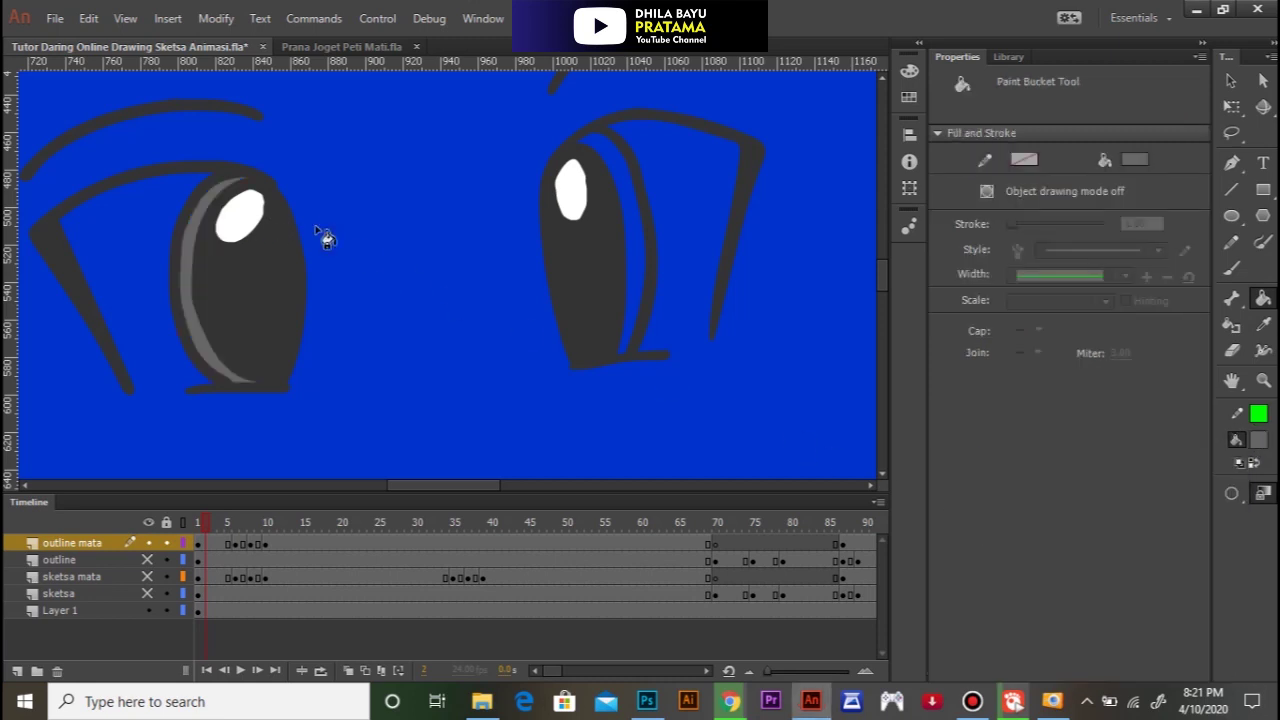
left_click(603, 178)
Step: Fill the iris crescents of both eyes with grey on frames 7 and 12
left_click_drag(207, 522, 243, 528)
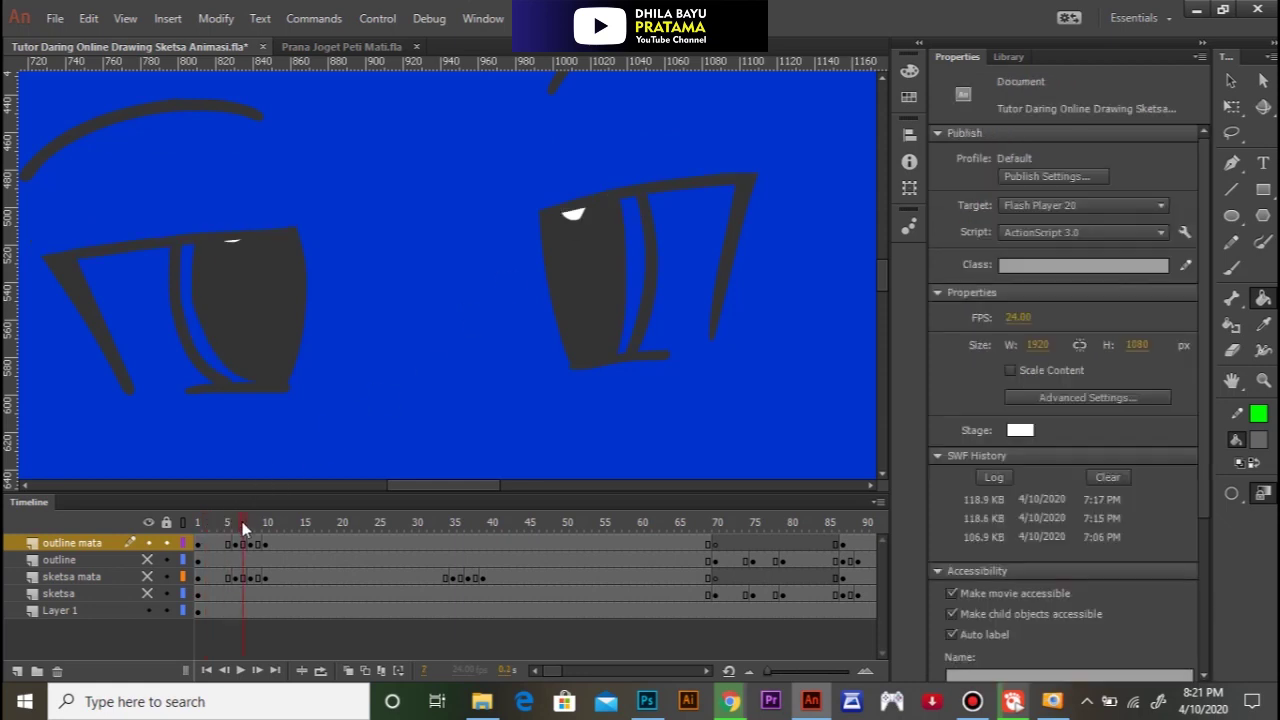
left_click(195, 310)
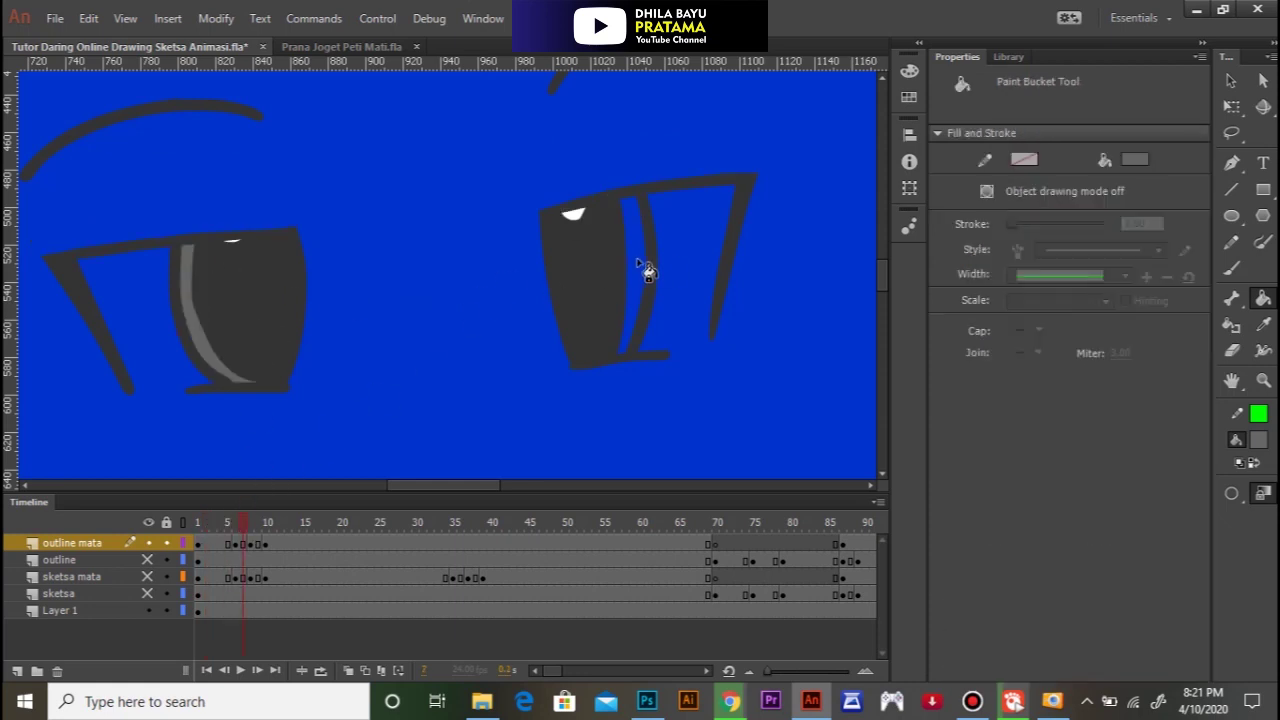
left_click(620, 338)
left_click_drag(243, 528, 278, 523)
left_click(210, 352)
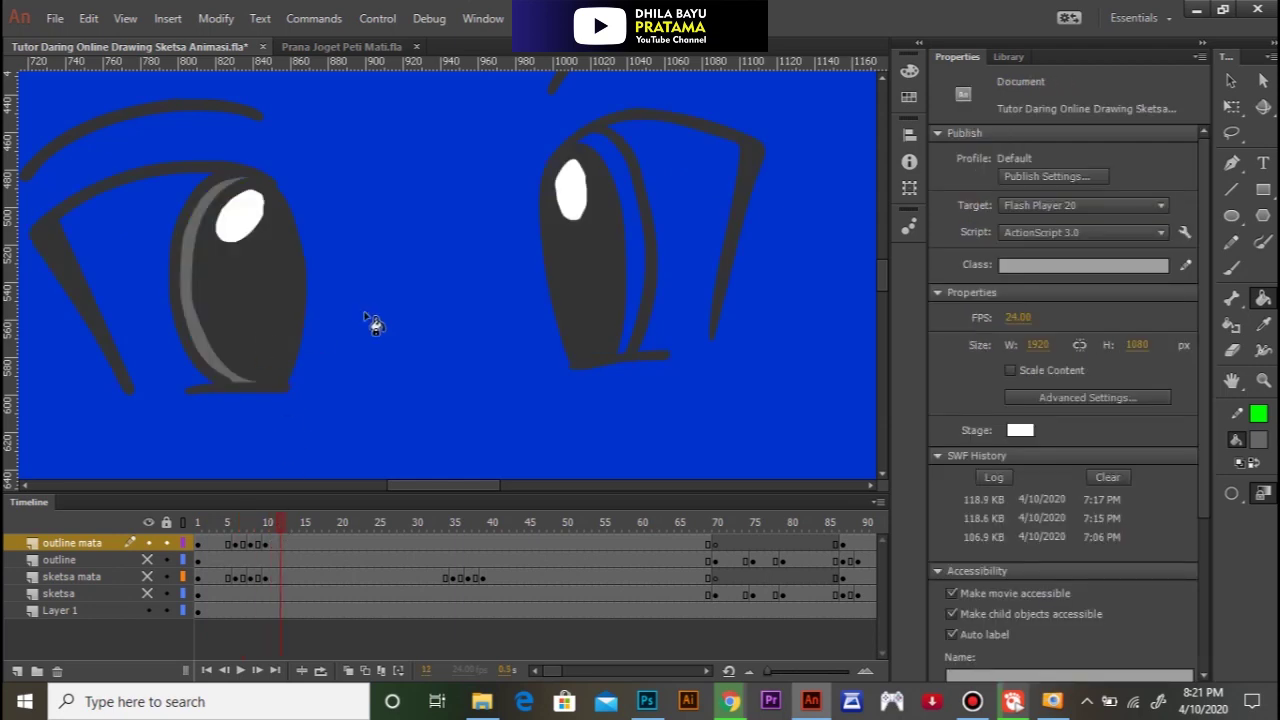
left_click(643, 263)
Step: Go to frame 91 and fill the iris crescents of both eyes with grey
left_click_drag(283, 522, 532, 522)
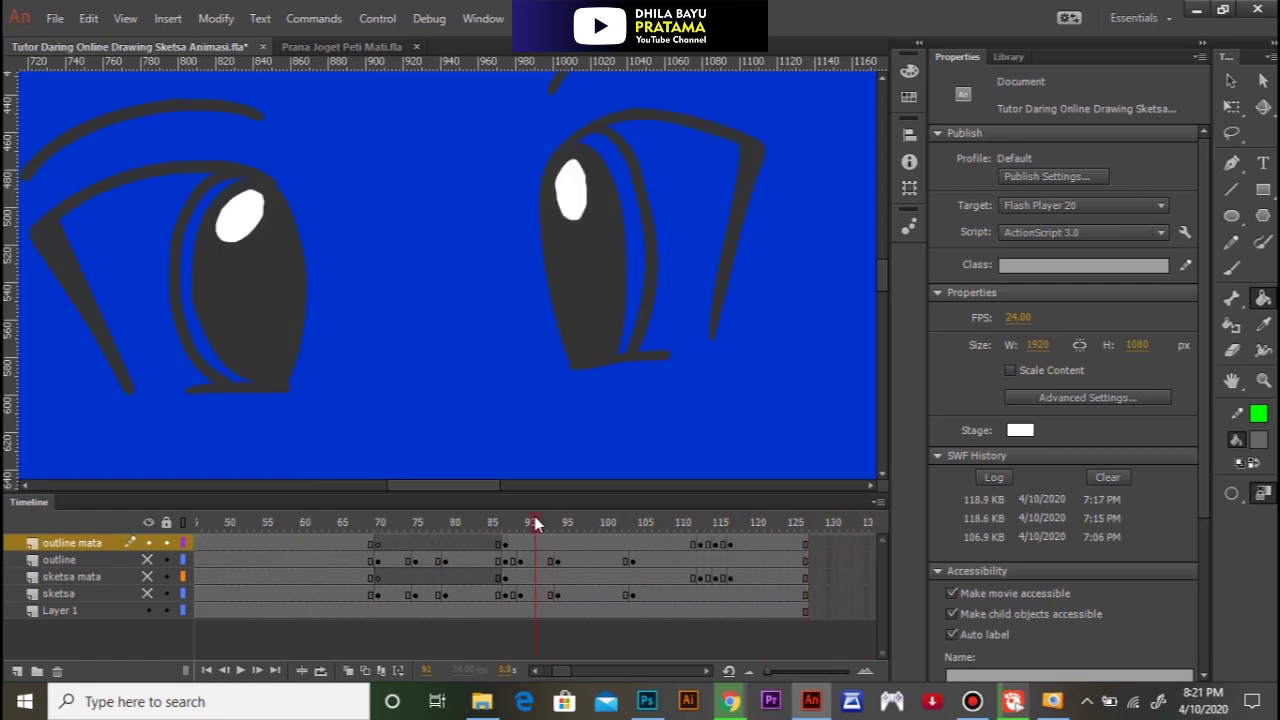
left_click(645, 288)
left_click(212, 342)
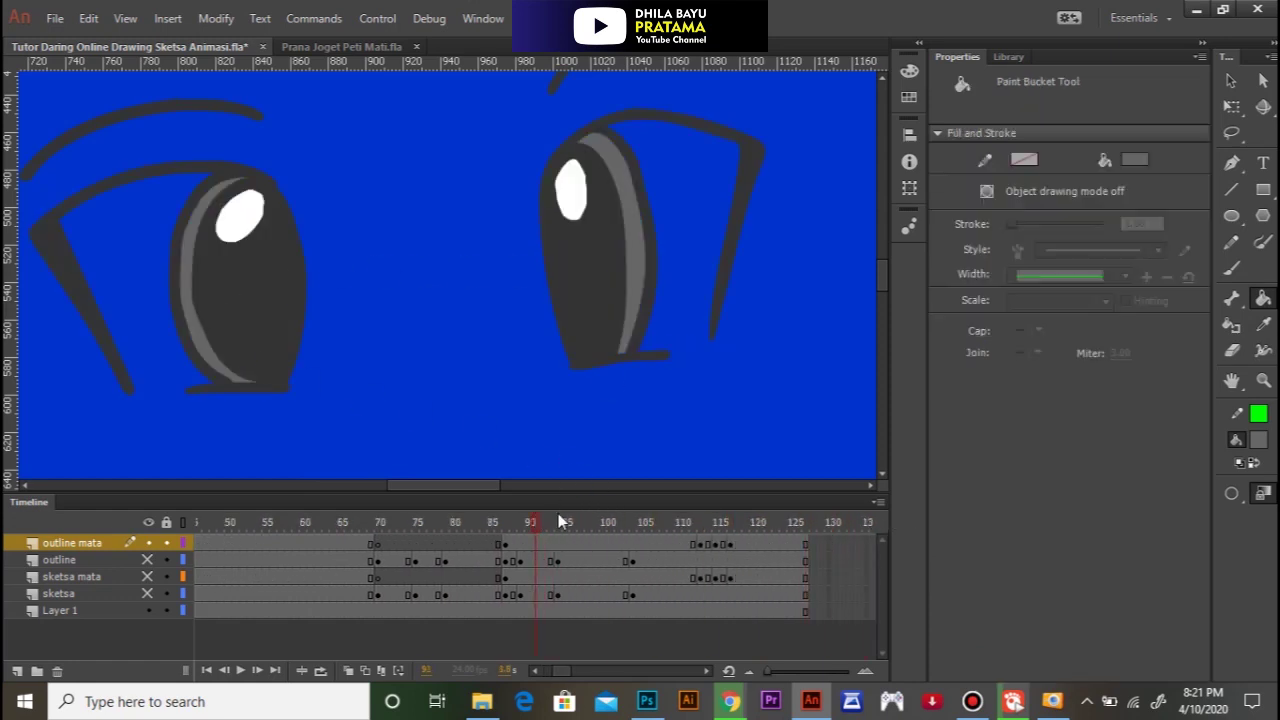
Step: Fill the iris crescents of both eyes with grey on frames 113 and 118
left_click_drag(536, 525, 701, 524)
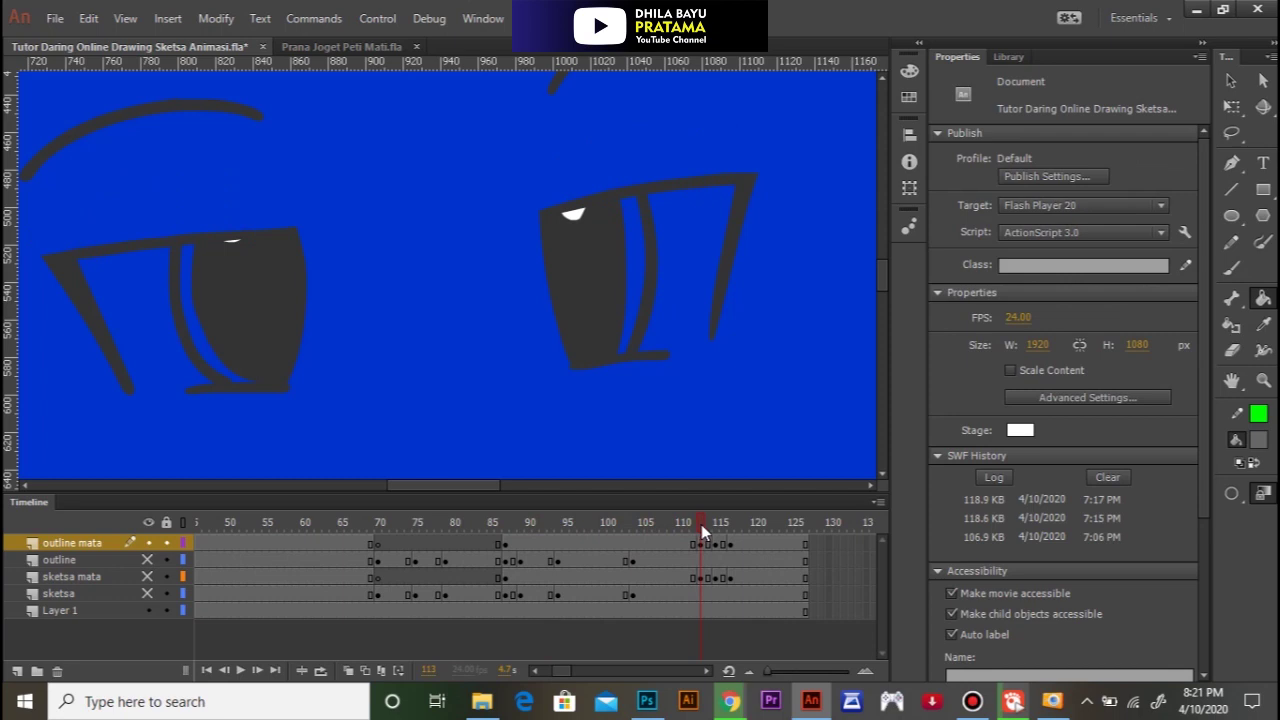
left_click(630, 266)
left_click(211, 353)
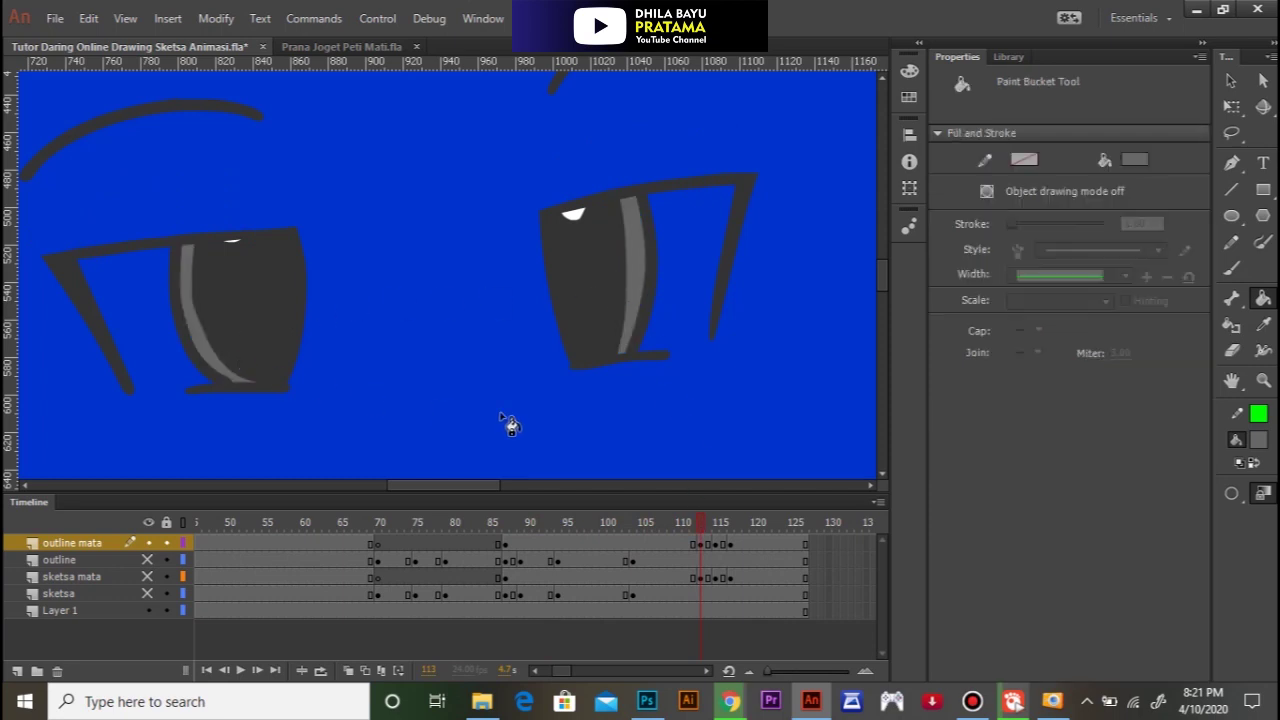
left_click_drag(704, 521, 736, 522)
left_click(646, 308)
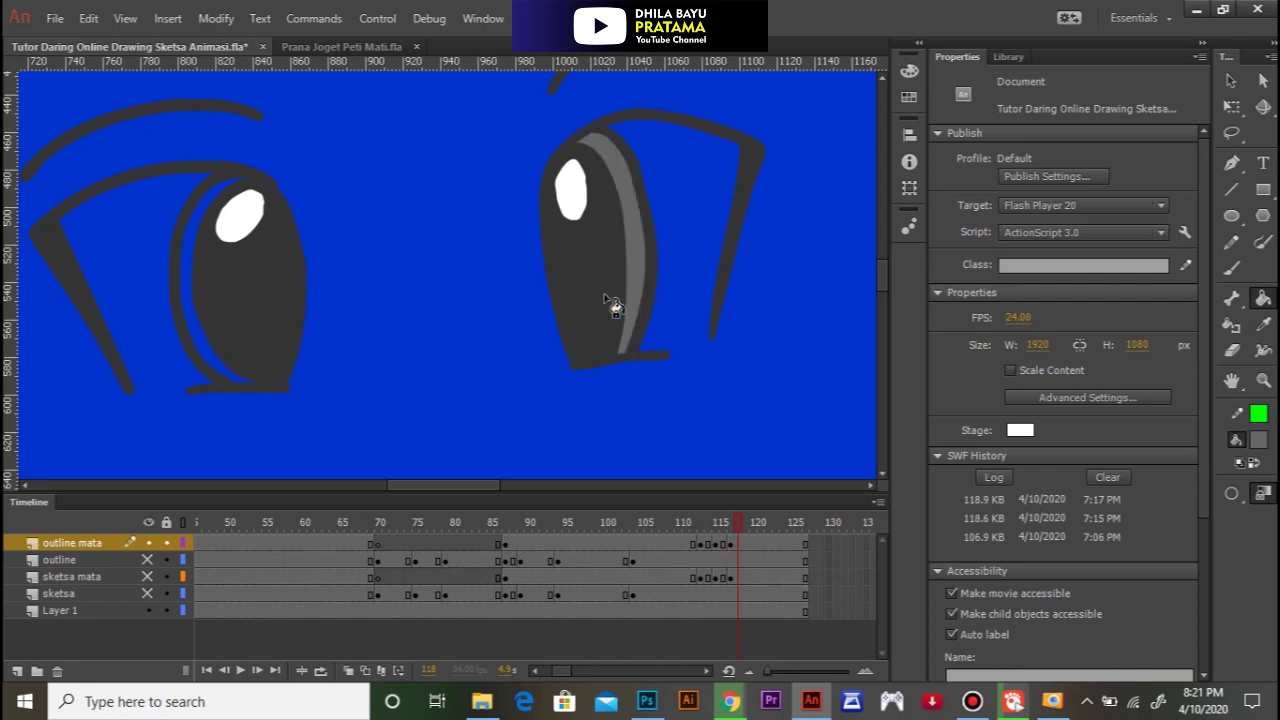
left_click(208, 350)
Step: Show the outline layer and hide the blue backdrop on Layer 1
left_click(147, 560)
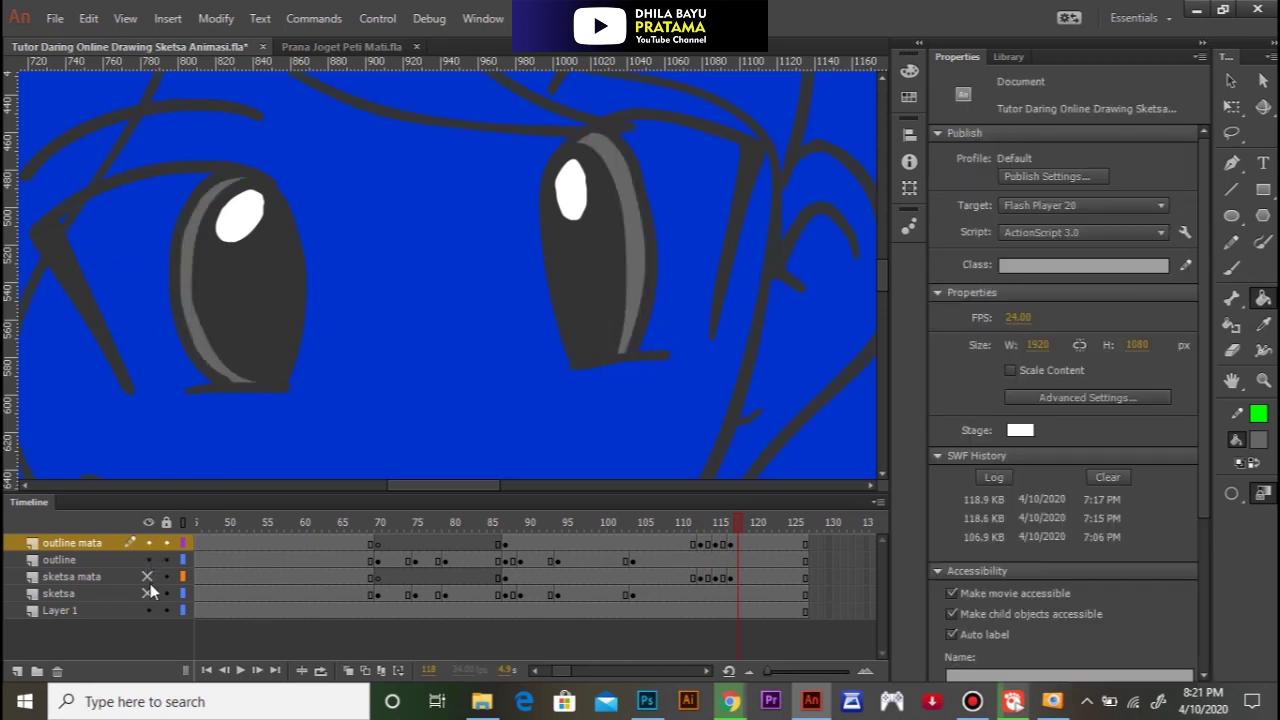
left_click(147, 610)
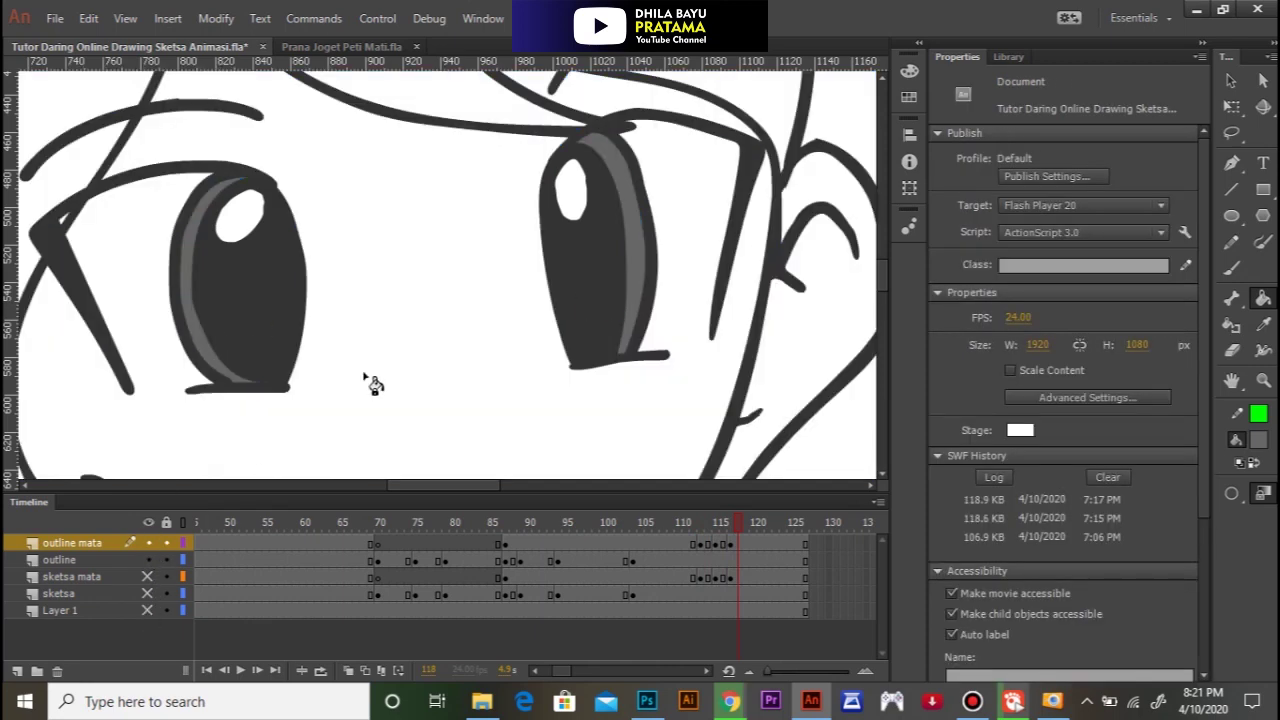
left_click(395, 350, "alt")
left_click(400, 355, "alt")
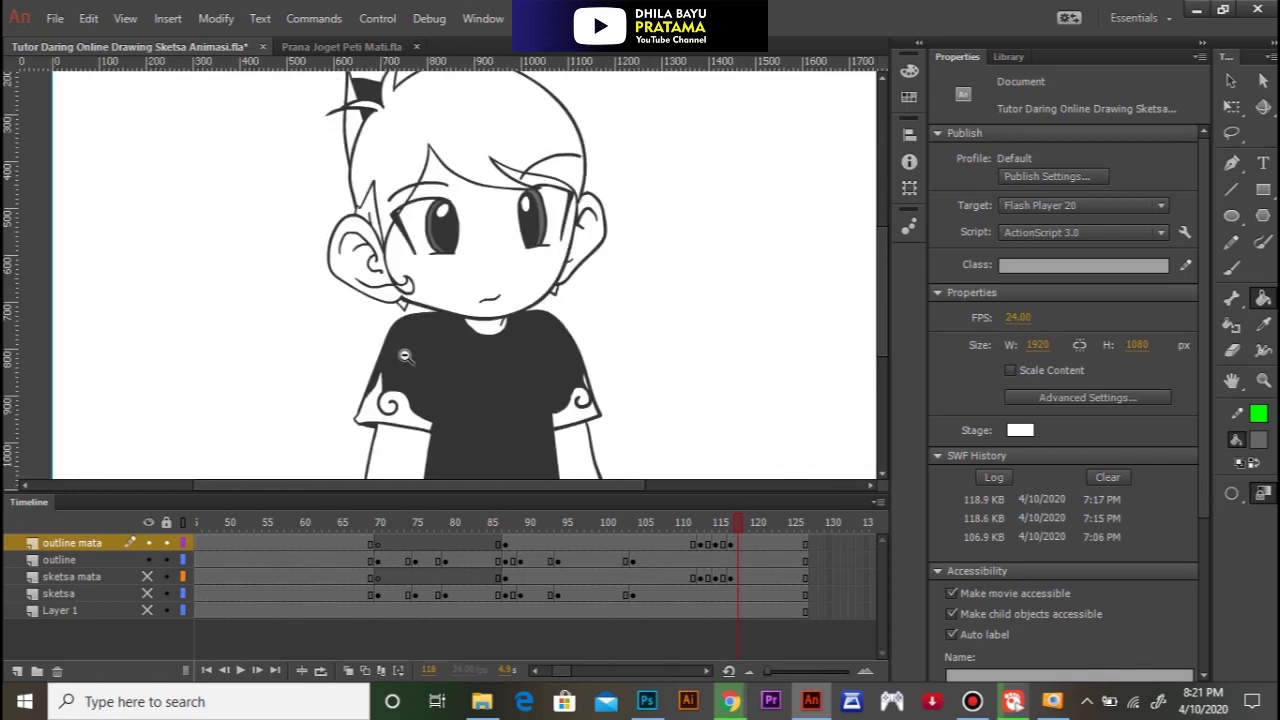
Step: Scrub through the whole timeline to review the filled eyes together with the character outlines
left_click_drag(730, 516, 365, 520)
left_click_drag(223, 525, 306, 536)
left_click_drag(560, 528, 865, 526)
left_click_drag(639, 519, 88, 541)
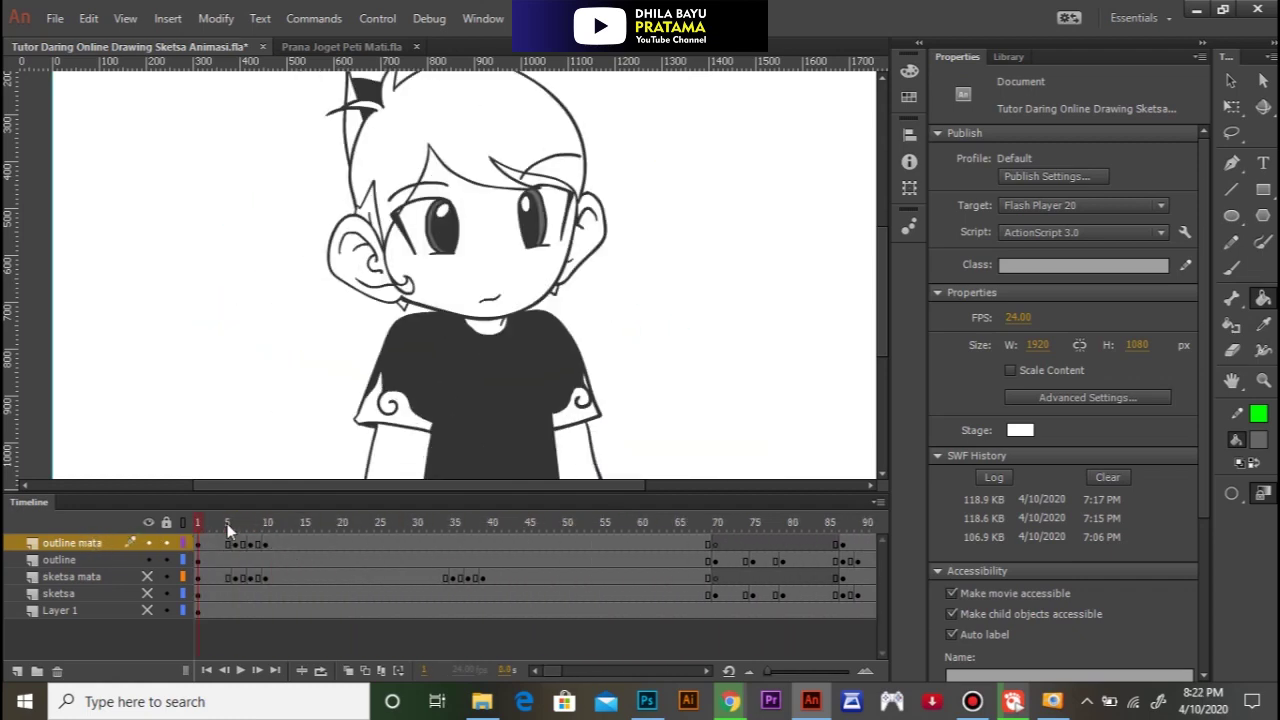
Step: Activate the outline layer at frame 2 and sample the peach skin colour from Prana Joget Peti Mati.fla as the fill colour
left_click(207, 560)
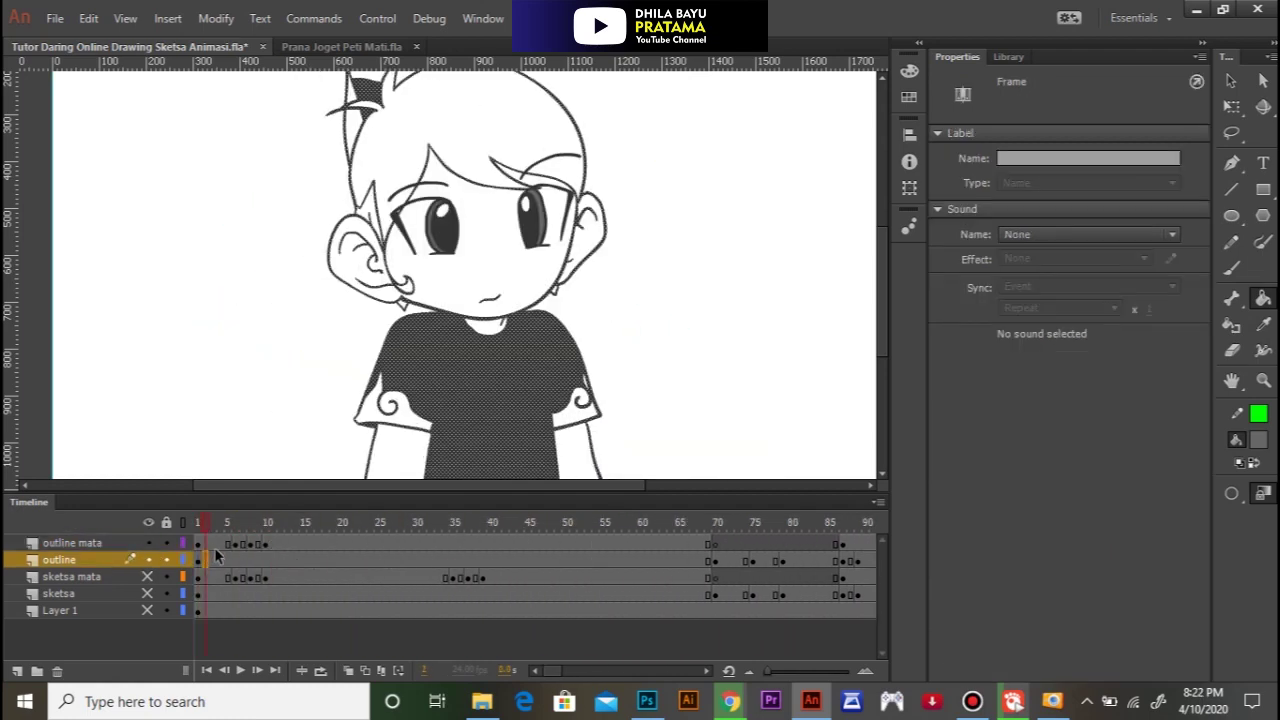
key("v")
left_click(248, 443)
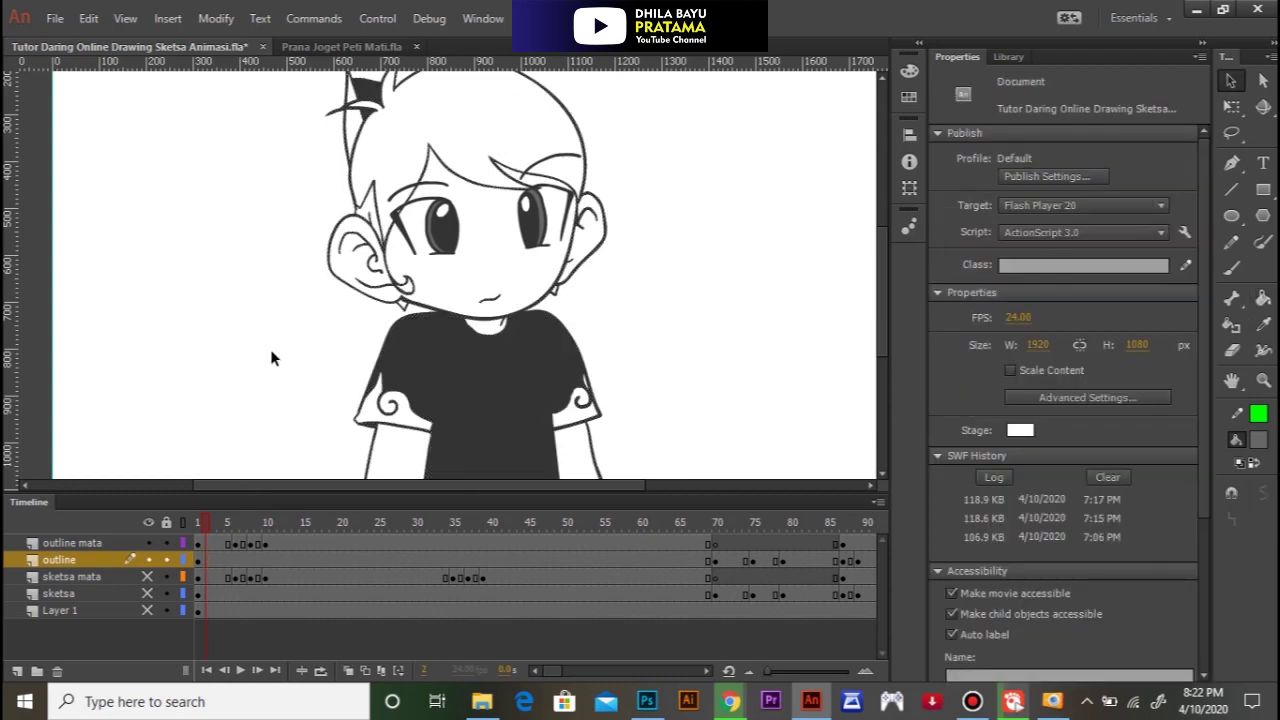
left_click(335, 46)
scroll(399, 190, "up", 3)
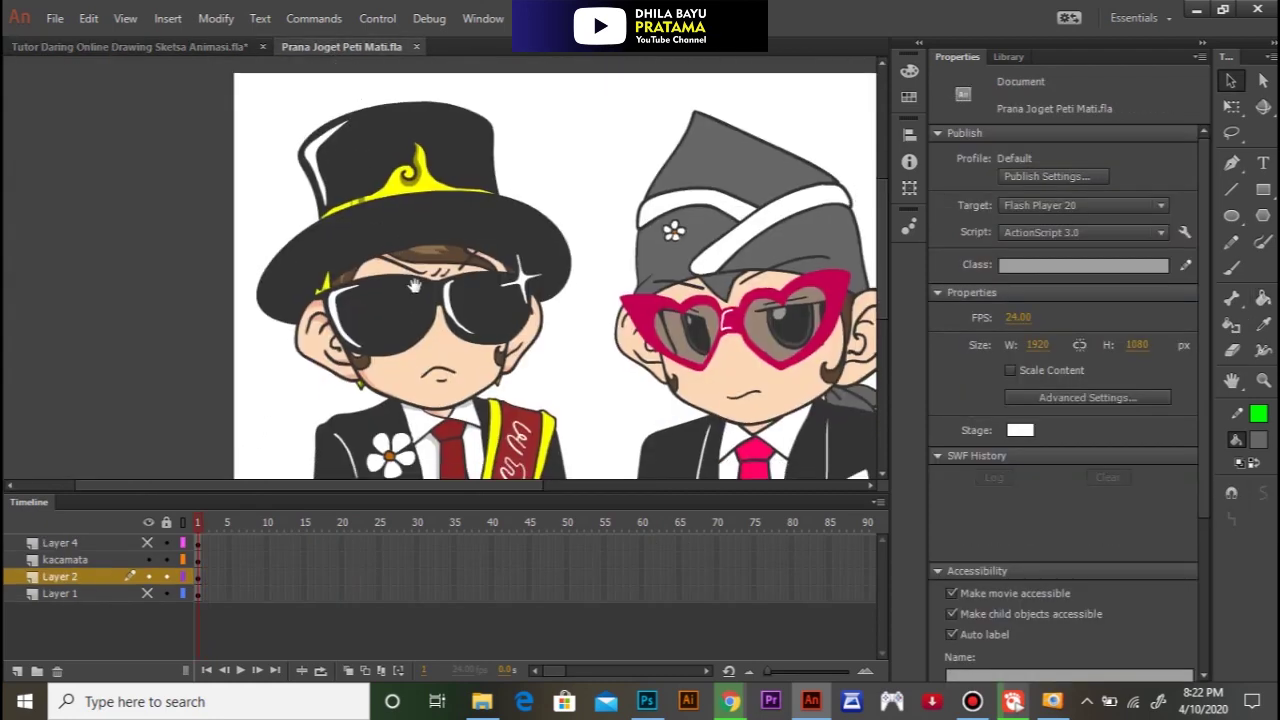
key("k")
left_click(122, 47)
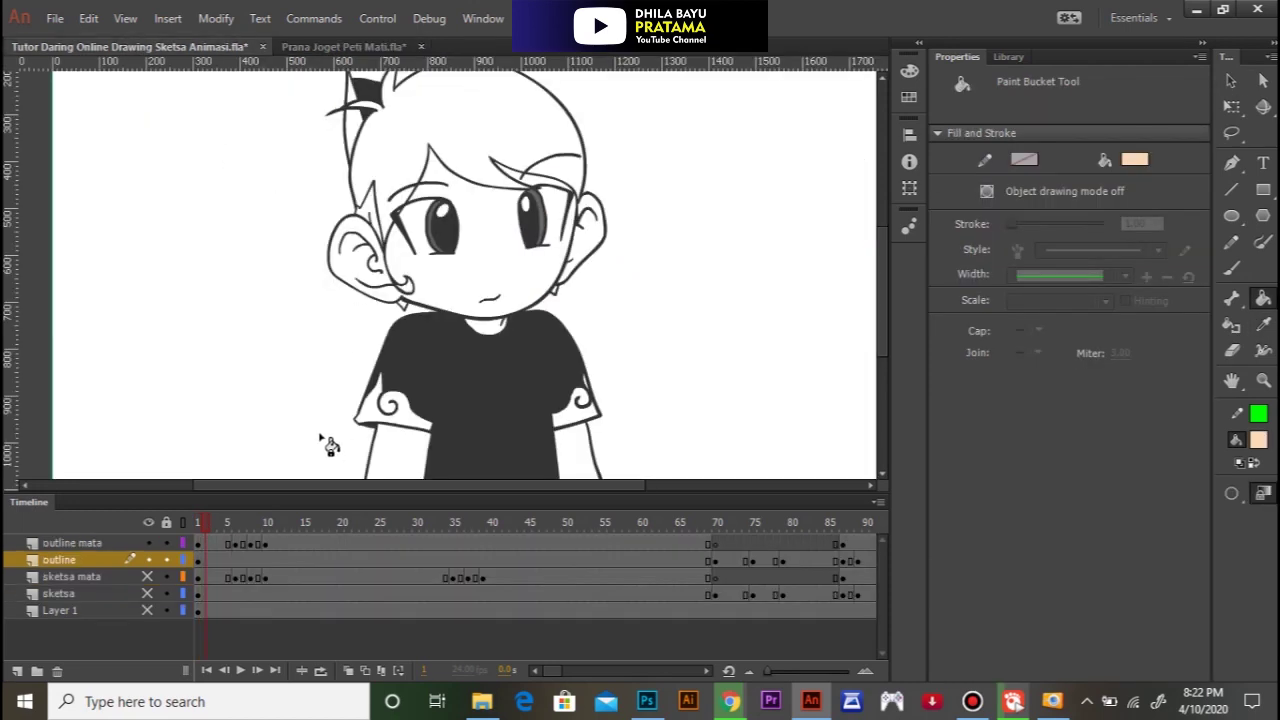
Step: Fill the arms, neck, face and ears with the peach skin colour on frame 2 of the outline layer
left_click(410, 463)
left_click(563, 455)
left_click(493, 336)
left_click(311, 360)
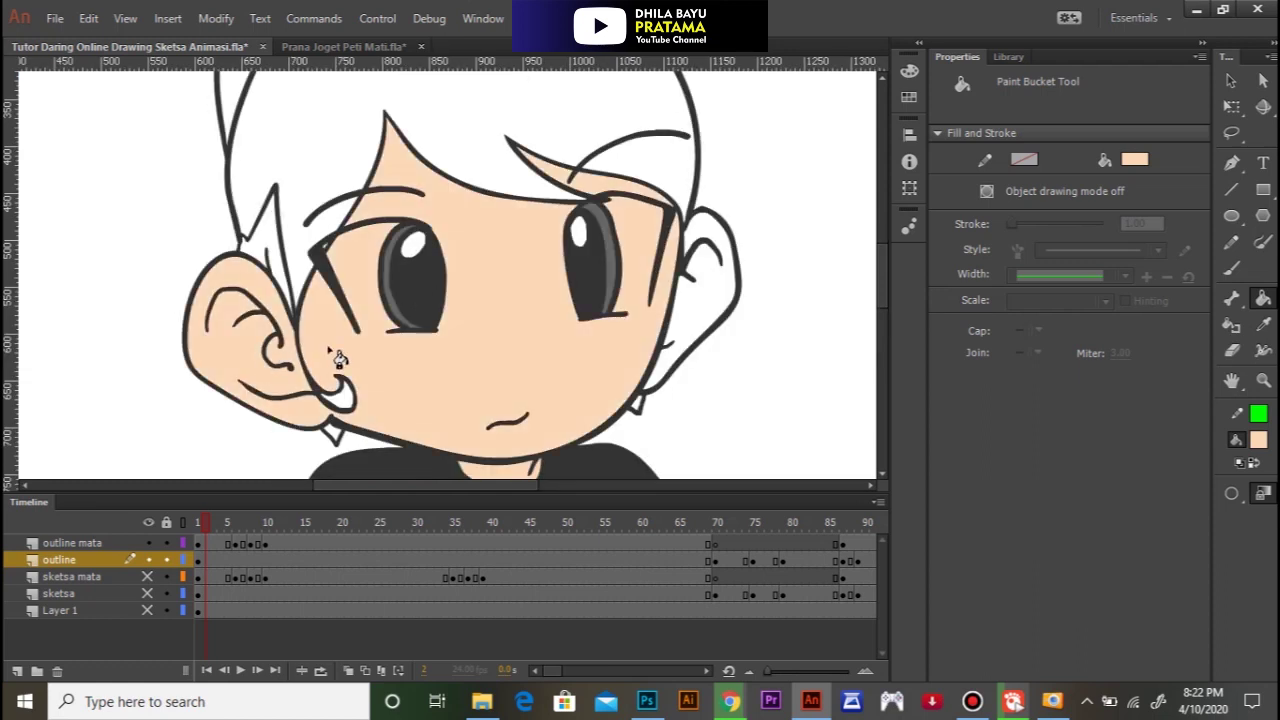
left_click(700, 332)
Step: Go to frame 70 of the outline layer and fill both arms, the face and the ears with the peach skin colour
left_click(560, 319, "ctrl+alt")
left_click_drag(495, 376, 496, 430)
left_click_drag(205, 524, 719, 522)
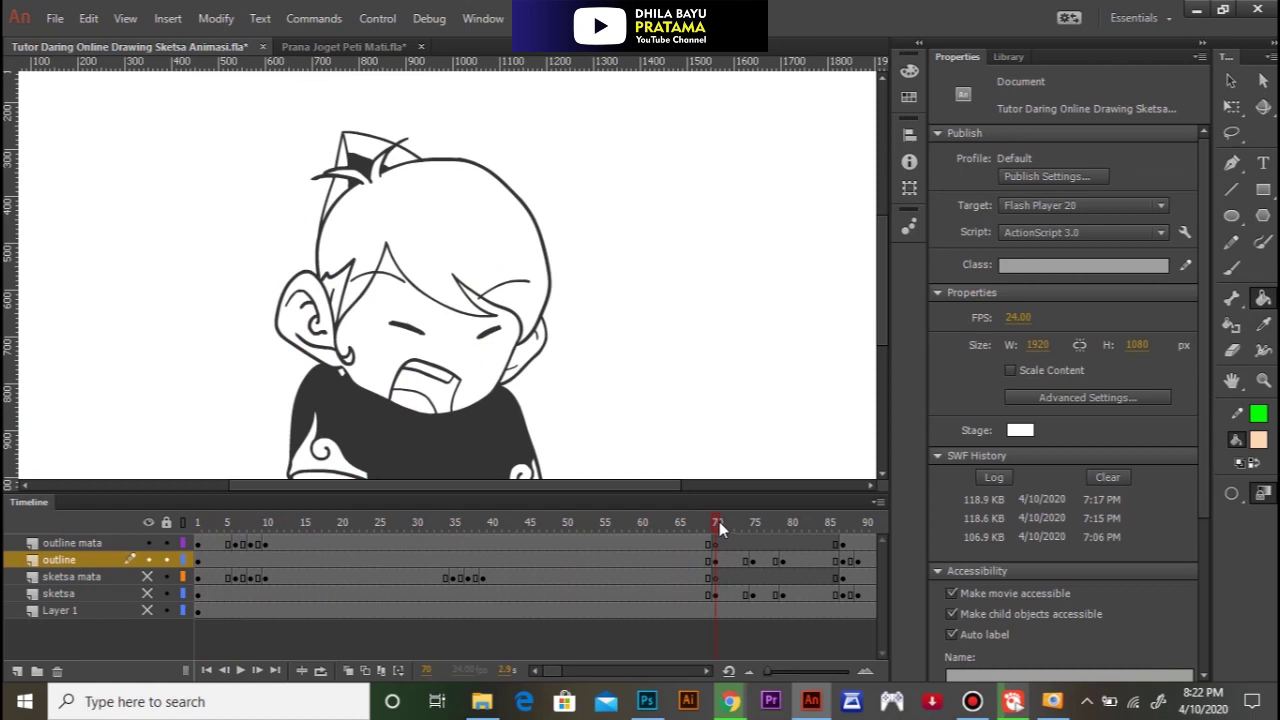
left_click_drag(586, 349, 545, 245)
left_click(488, 412)
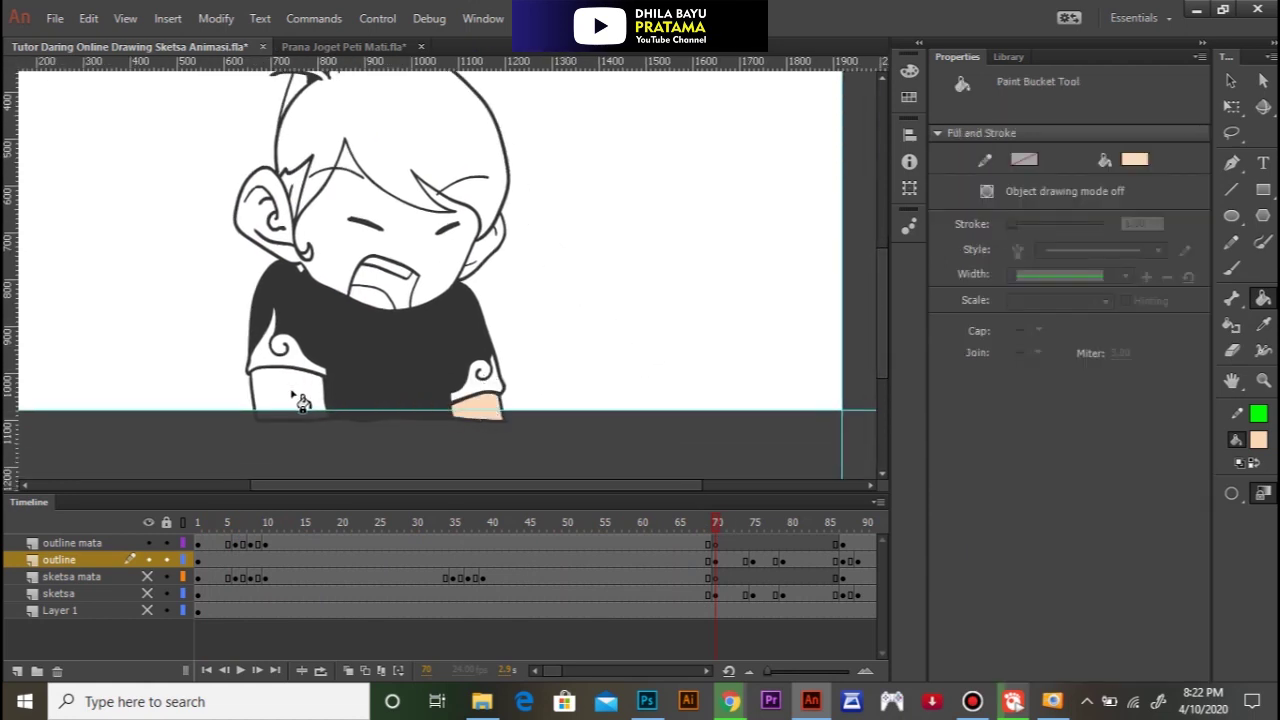
left_click(308, 398)
left_click(348, 270)
left_click(487, 252)
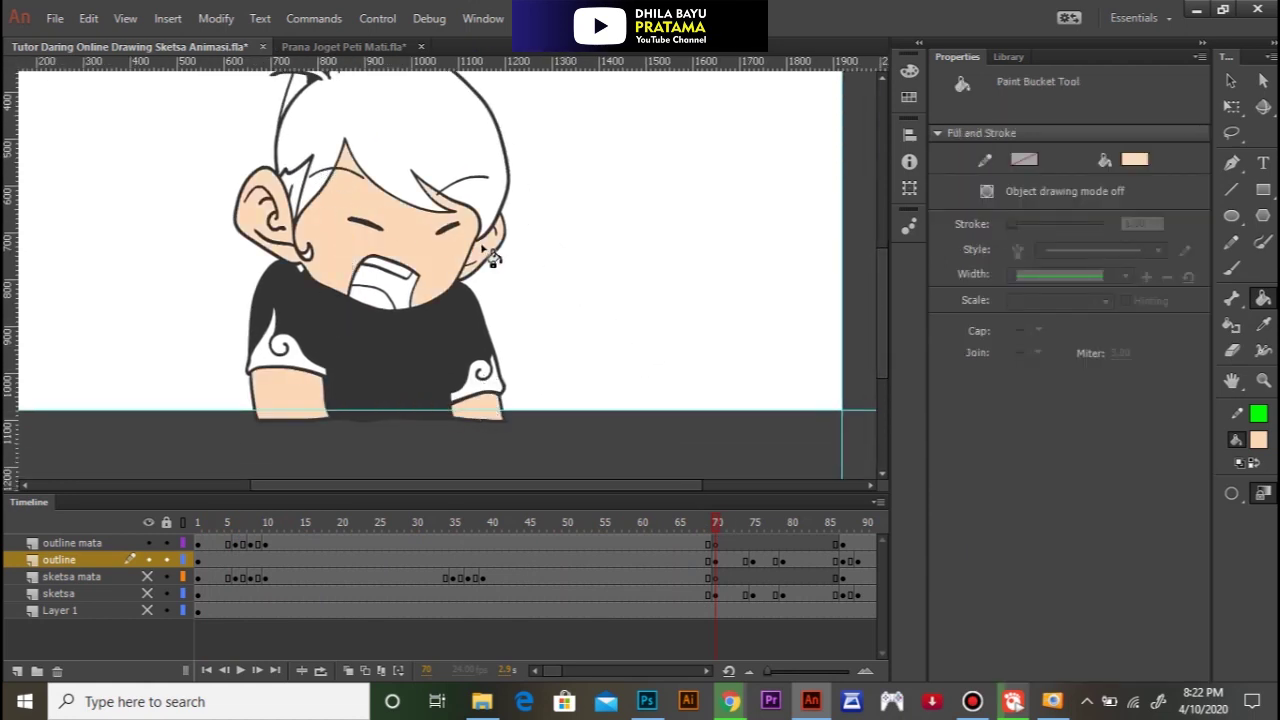
Step: Go to frame 76 and fill the neck, face, ears and both arms with the peach skin colour
scroll(566, 343, "up", 1)
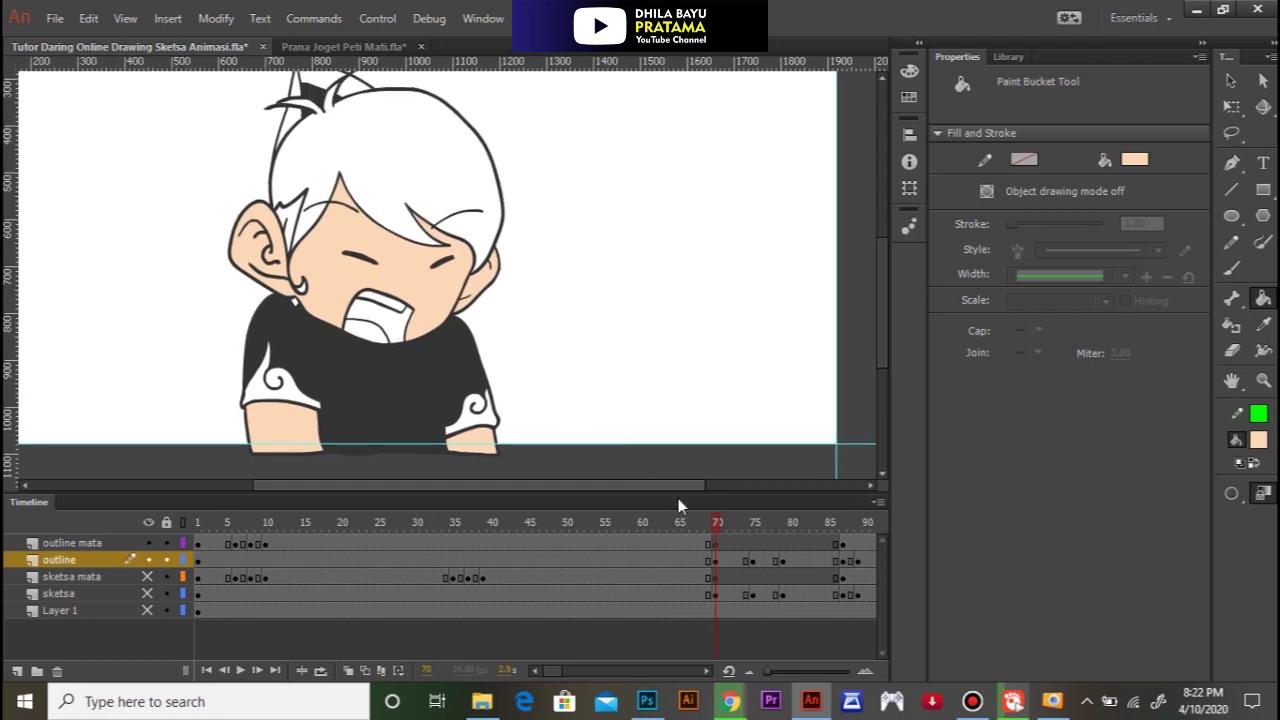
left_click_drag(717, 528, 755, 528)
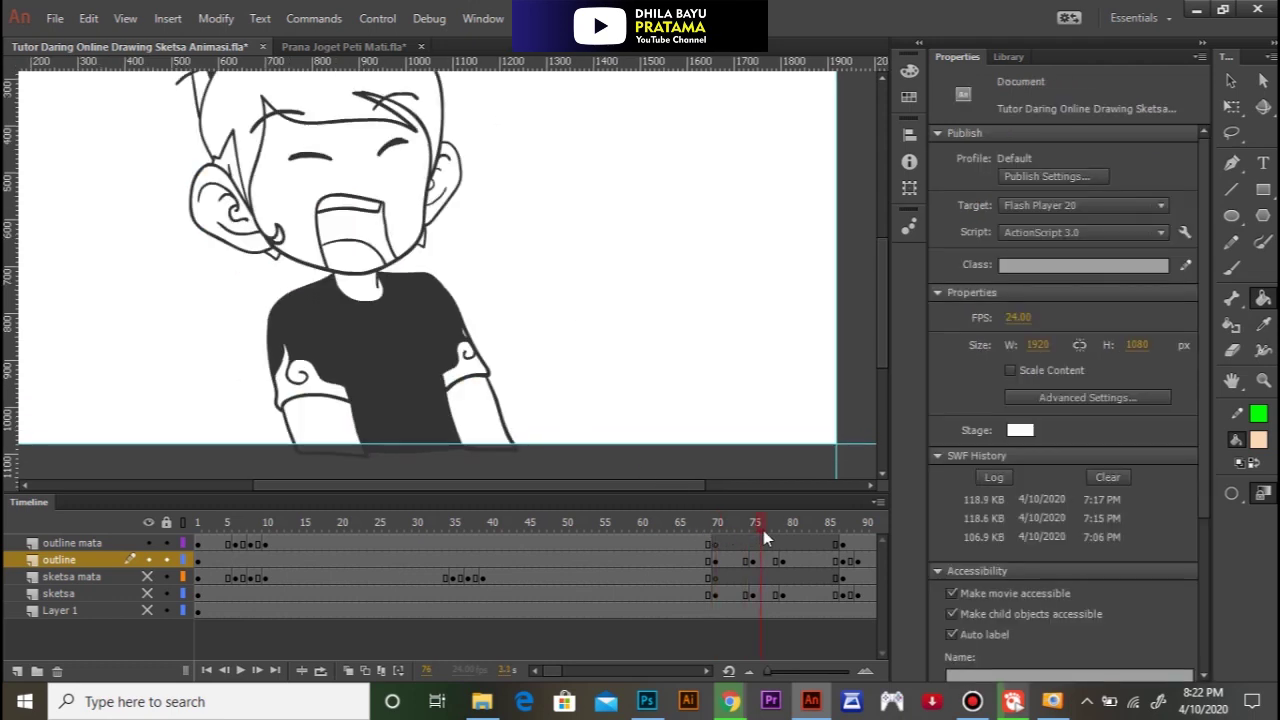
left_click(365, 290)
left_click(316, 236)
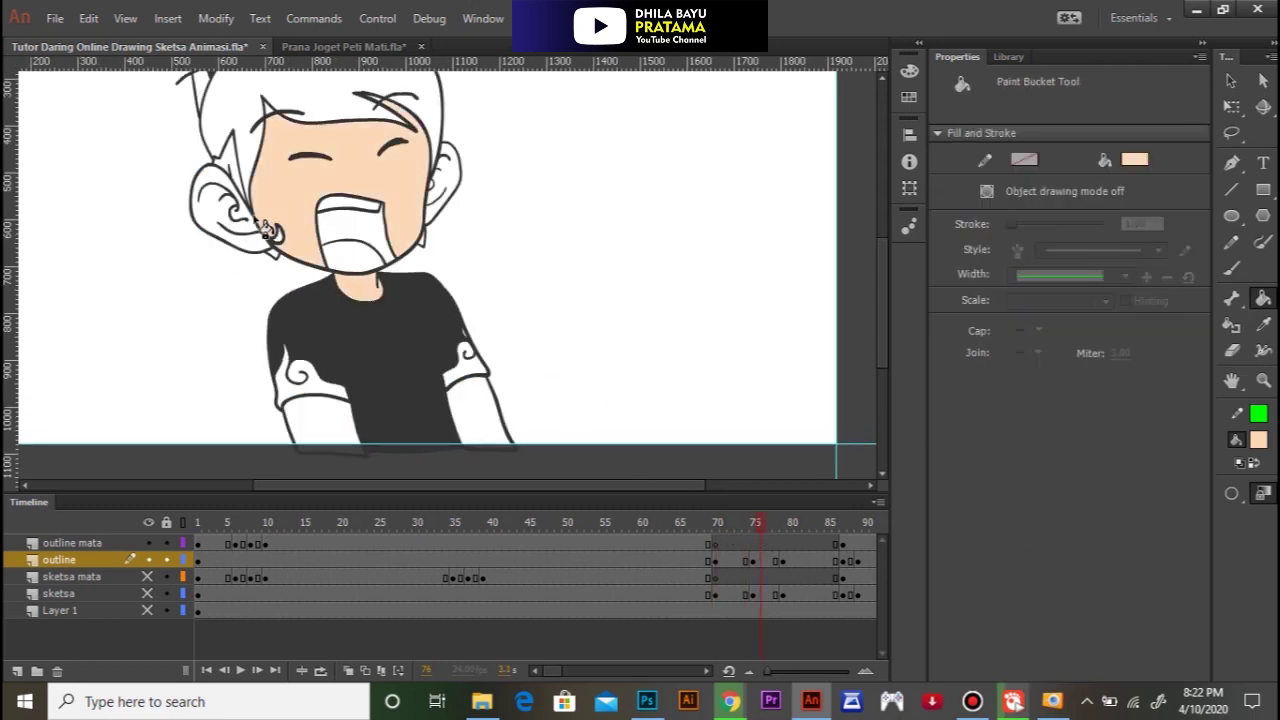
left_click(236, 238)
left_click(441, 195)
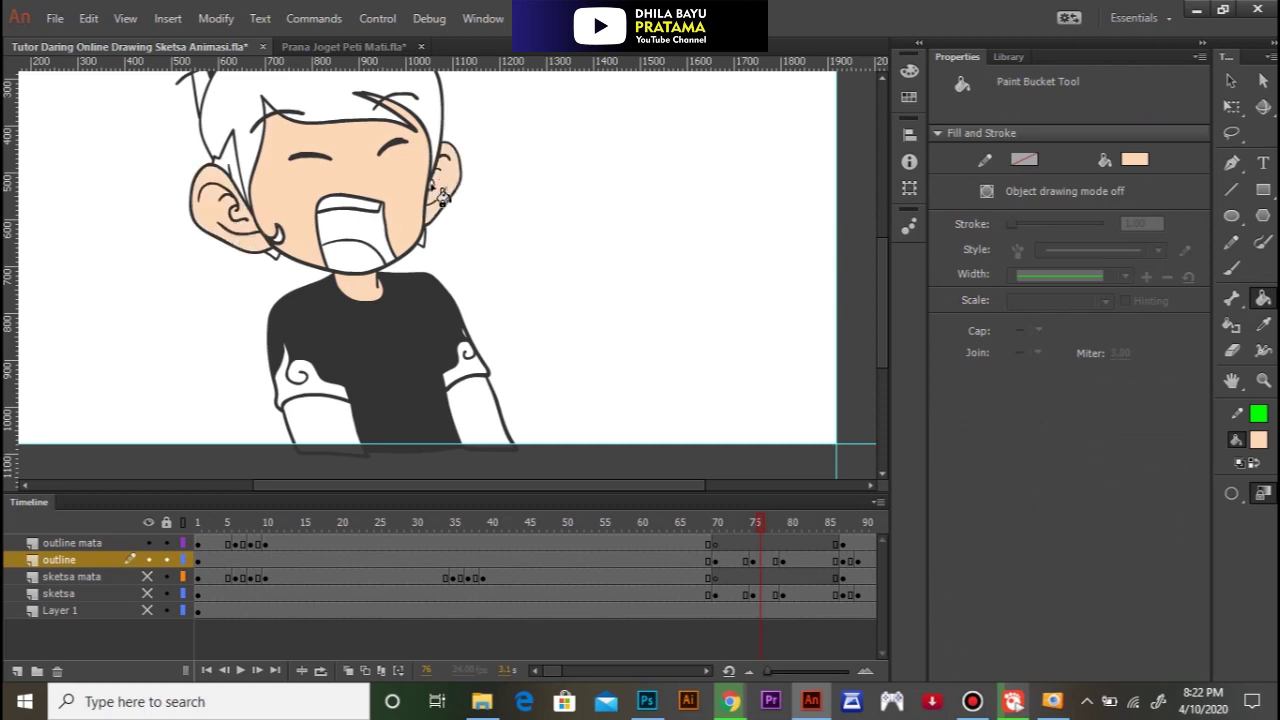
left_click(478, 428)
left_click(350, 432)
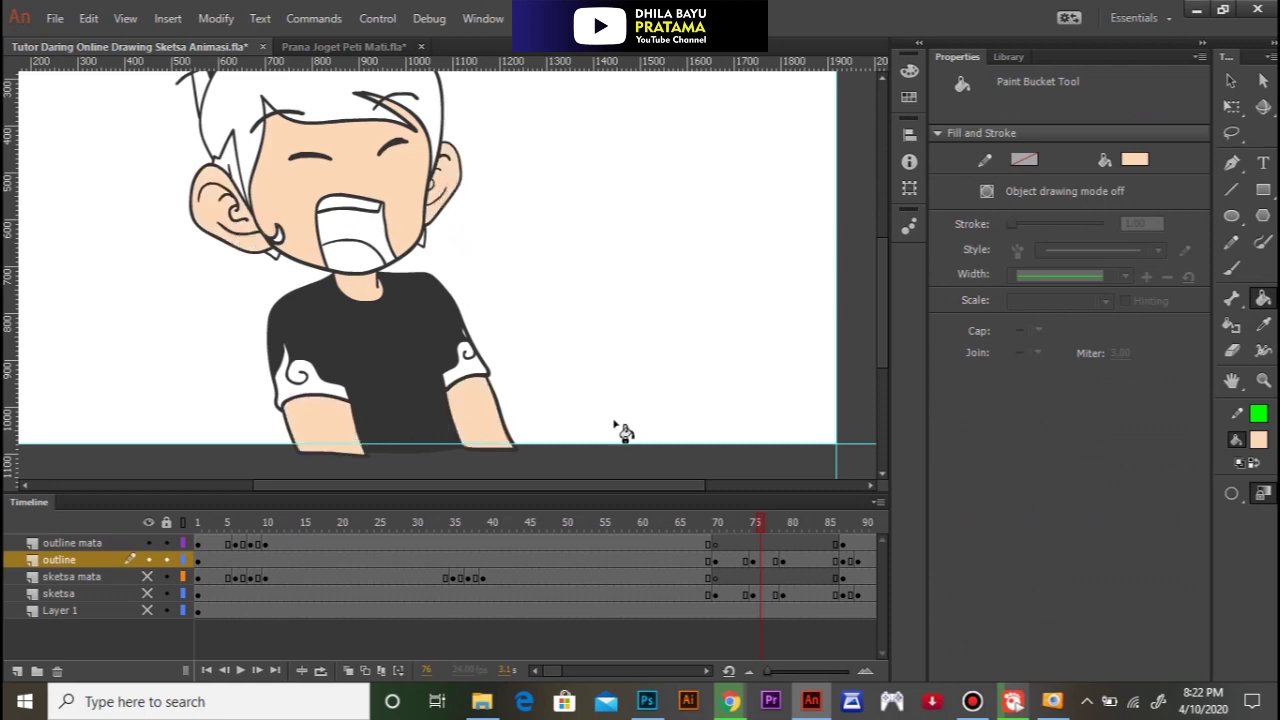
Step: Go to frame 80 and fill both arms, the hands, the face and the ears with the peach skin colour
left_click(790, 522)
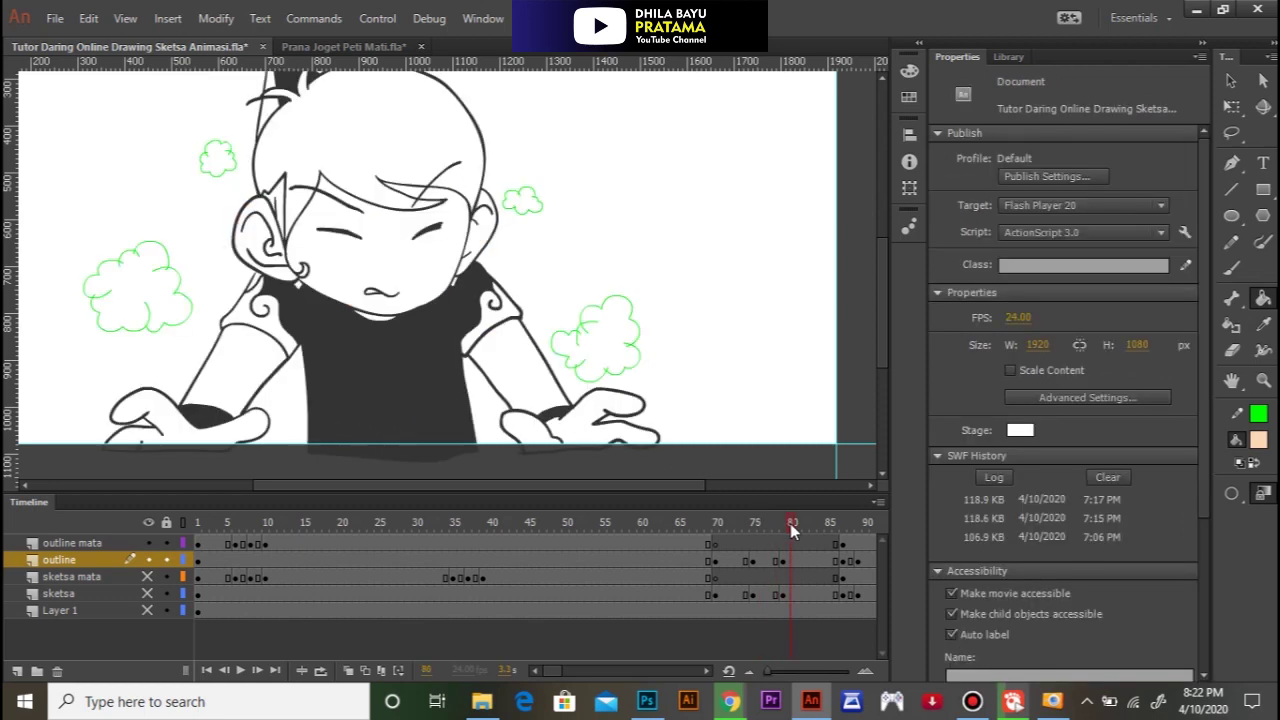
left_click(541, 383)
left_click(578, 425)
left_click(256, 388)
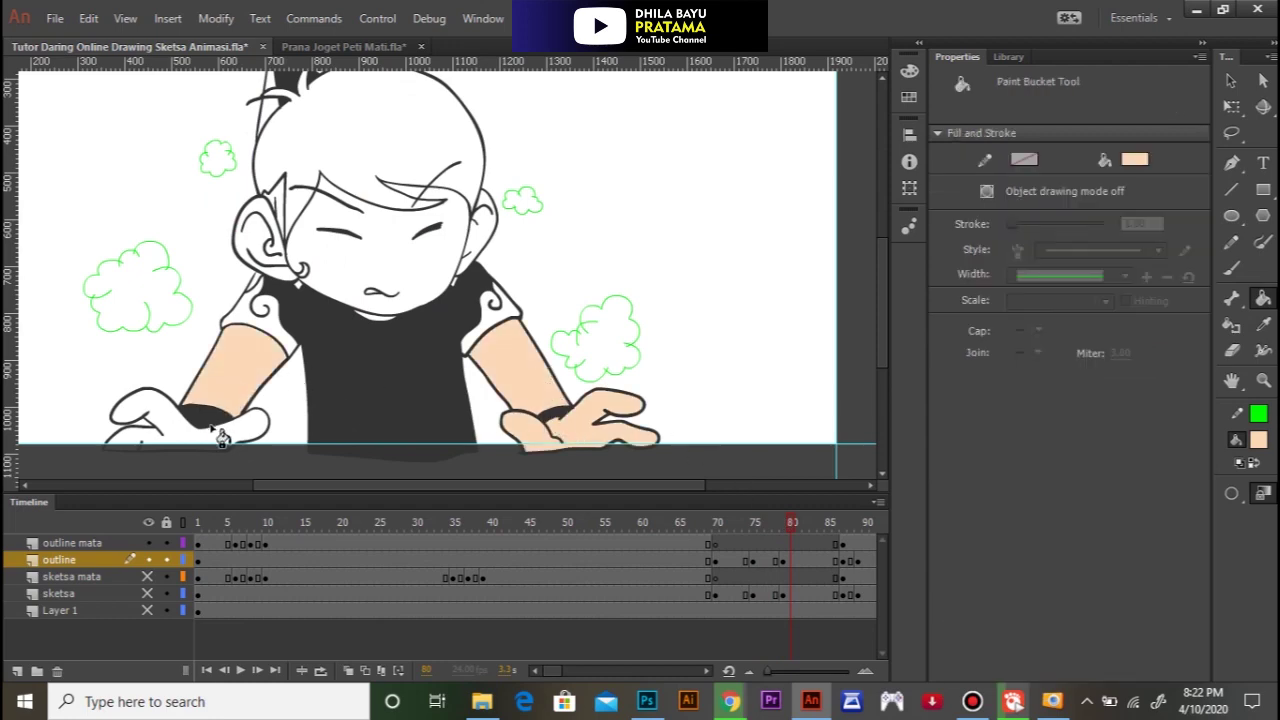
left_click(264, 406)
left_click(345, 286)
left_click(272, 250)
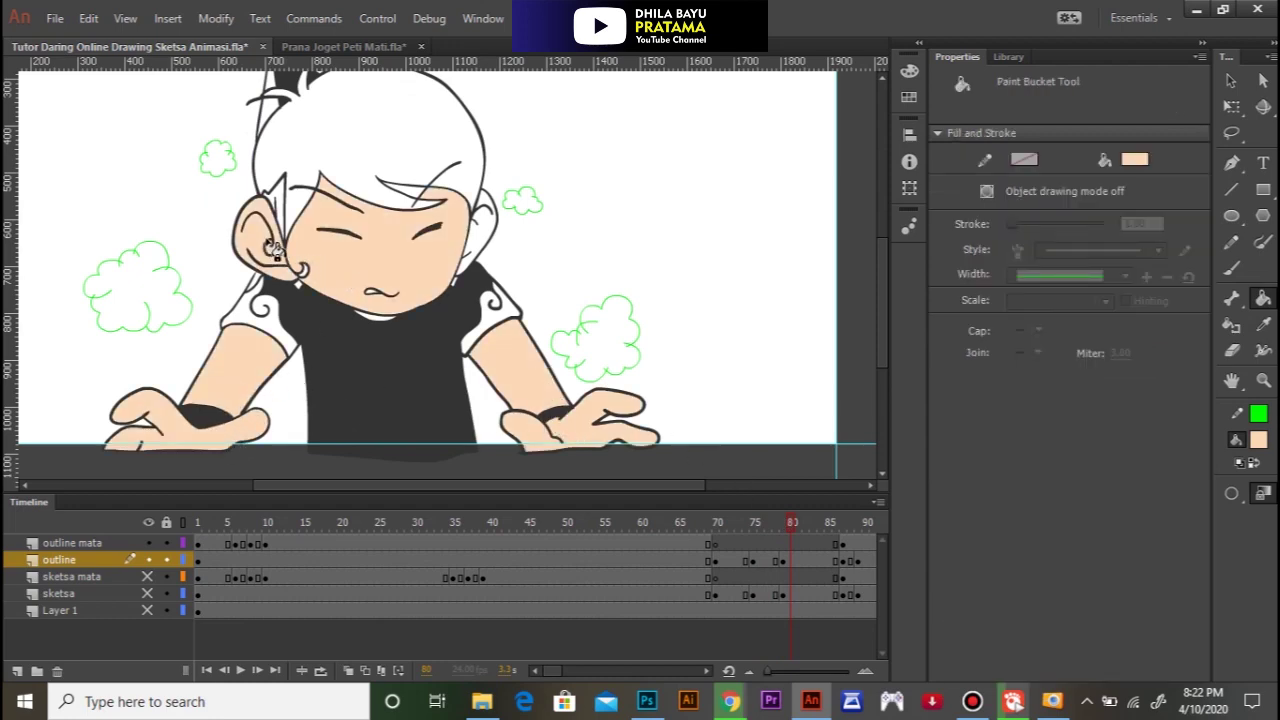
left_click(486, 232)
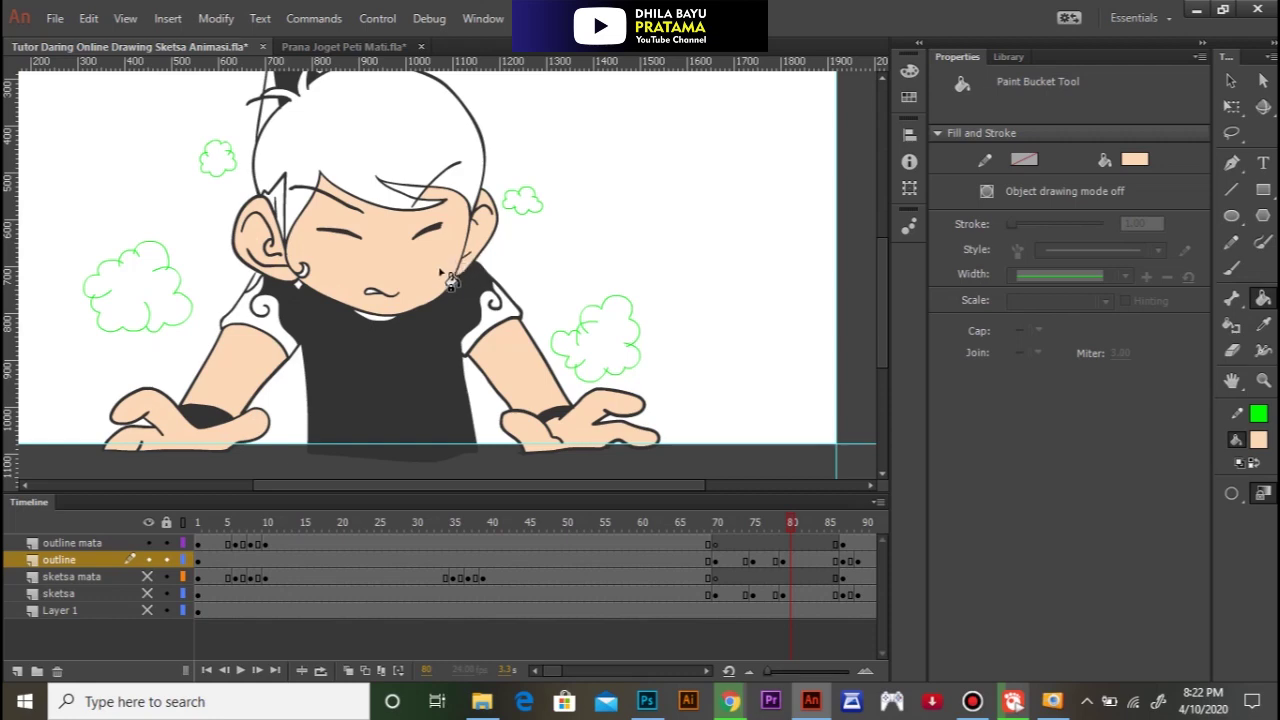
key("v")
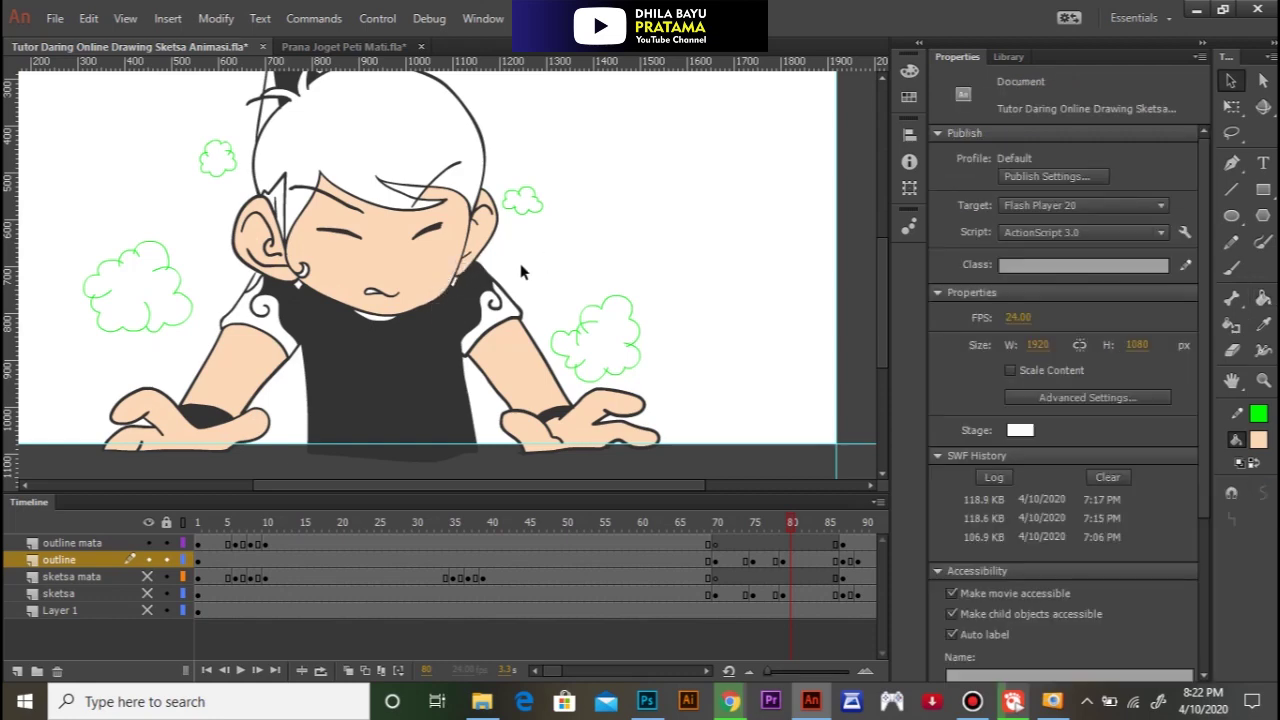
left_click(427, 355)
key("b")
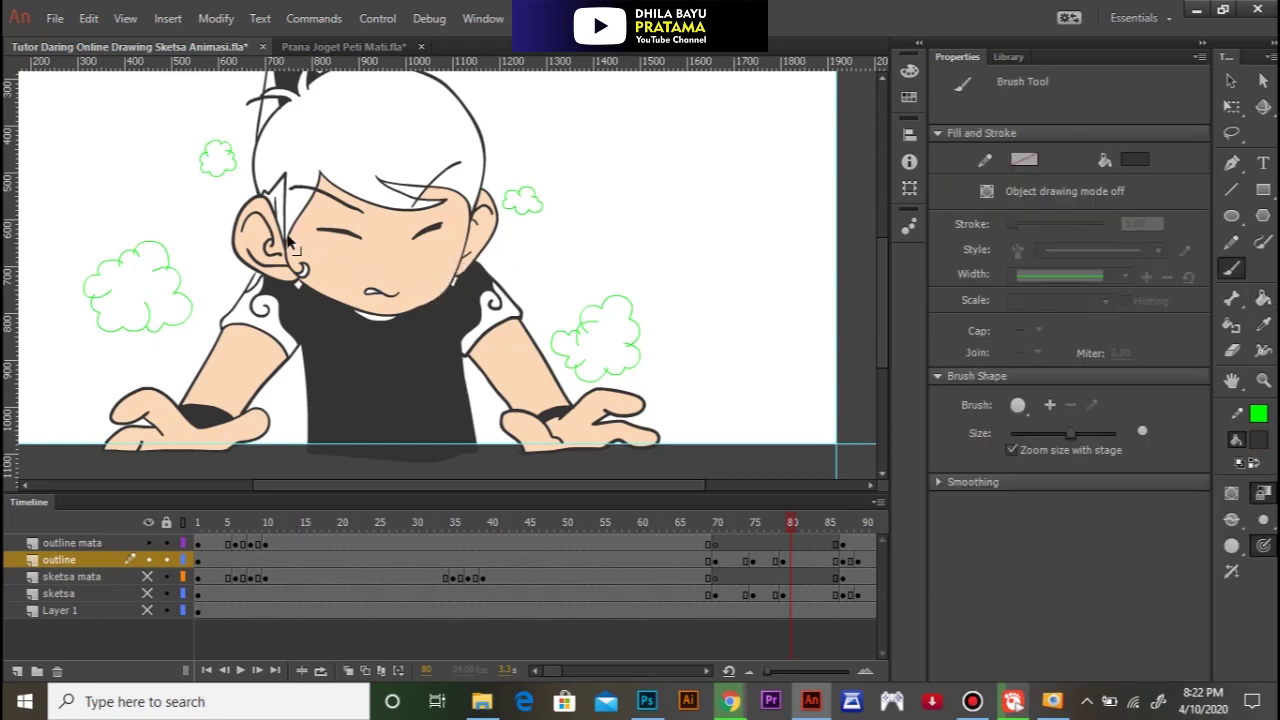
left_click(275, 235, "ctrl")
left_click(457, 296, "ctrl")
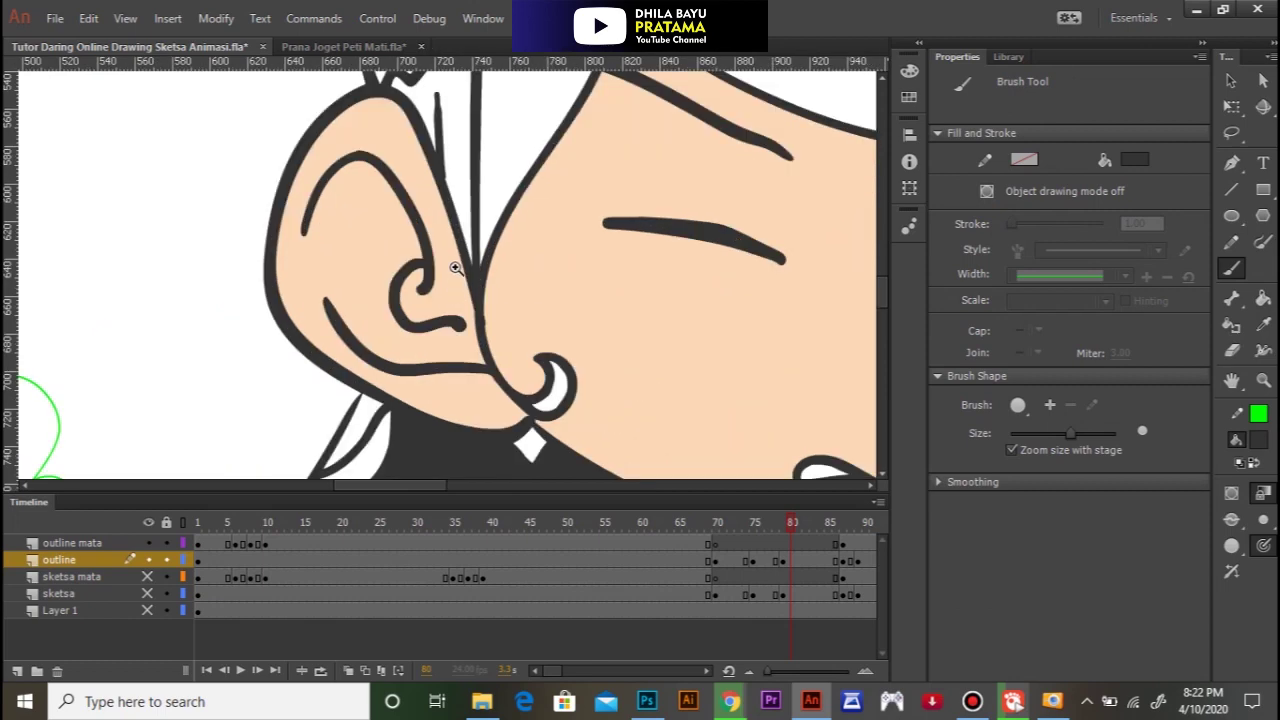
left_click(414, 234, "ctrl+alt")
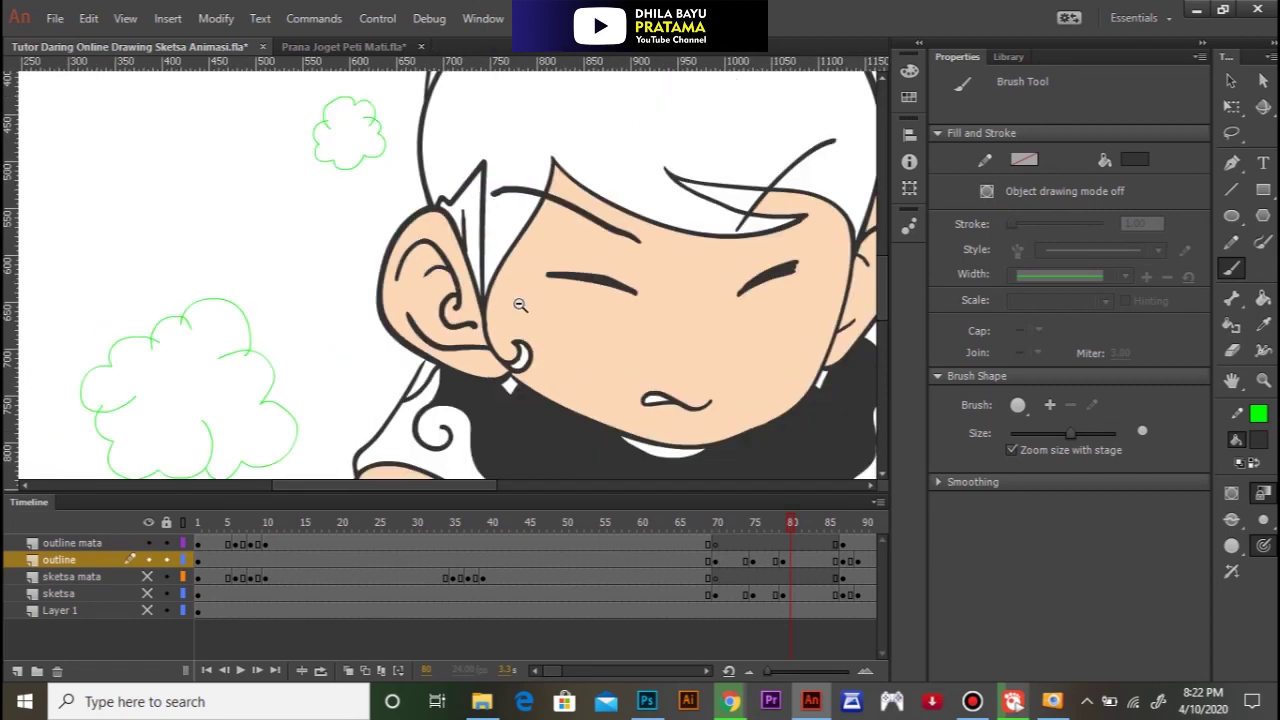
Step: Sample the peach skin colour from the face and fill the uncoloured forehead gap under the fringe on frame 80
key("i")
left_click(577, 338)
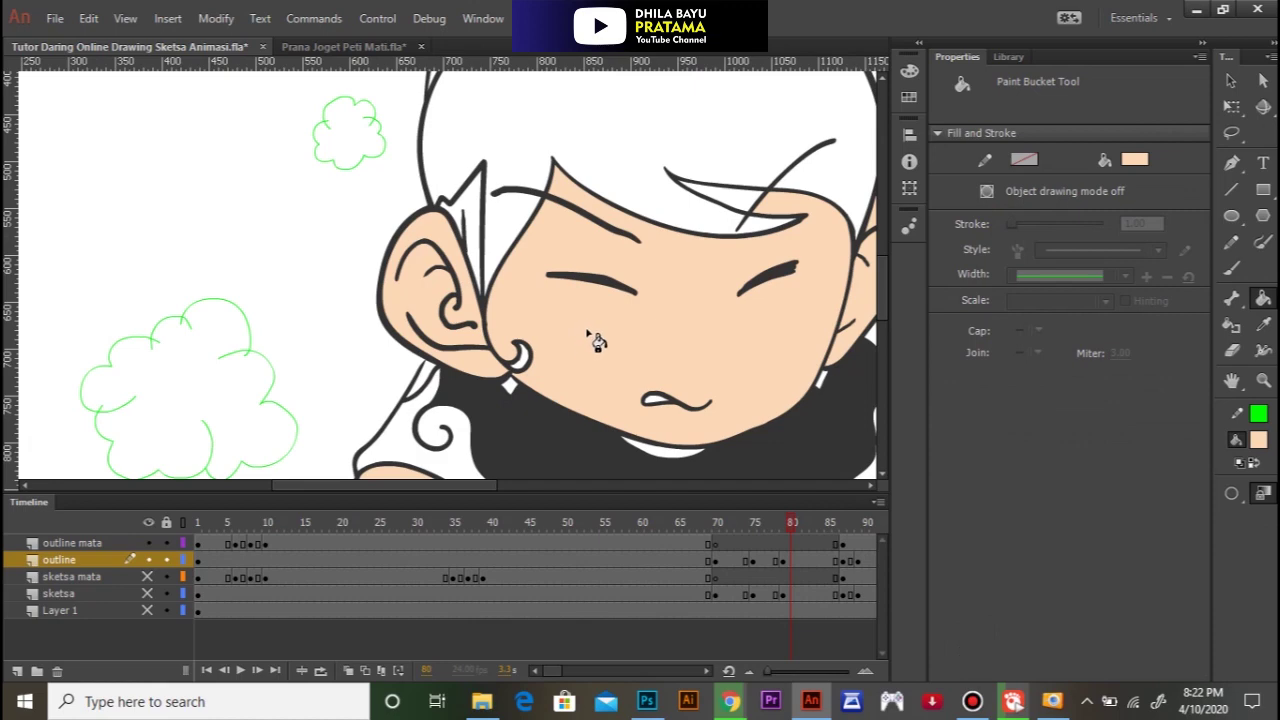
left_click(745, 205)
Step: Return to frame 76 and fill the two uncoloured forehead tips above the eyebrows with the peach skin colour
left_click_drag(798, 523, 761, 519)
left_click_drag(680, 350, 632, 436)
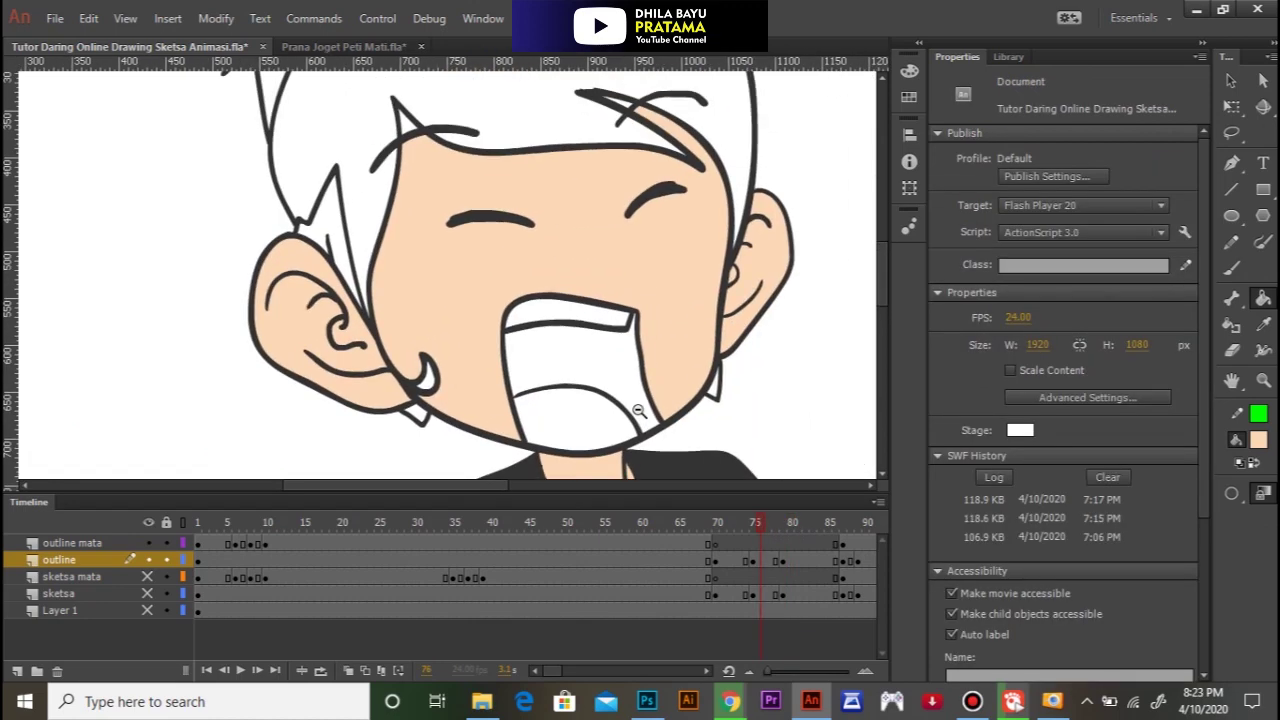
left_click(638, 410, "alt")
left_click(390, 158)
left_click(472, 222)
key("k")
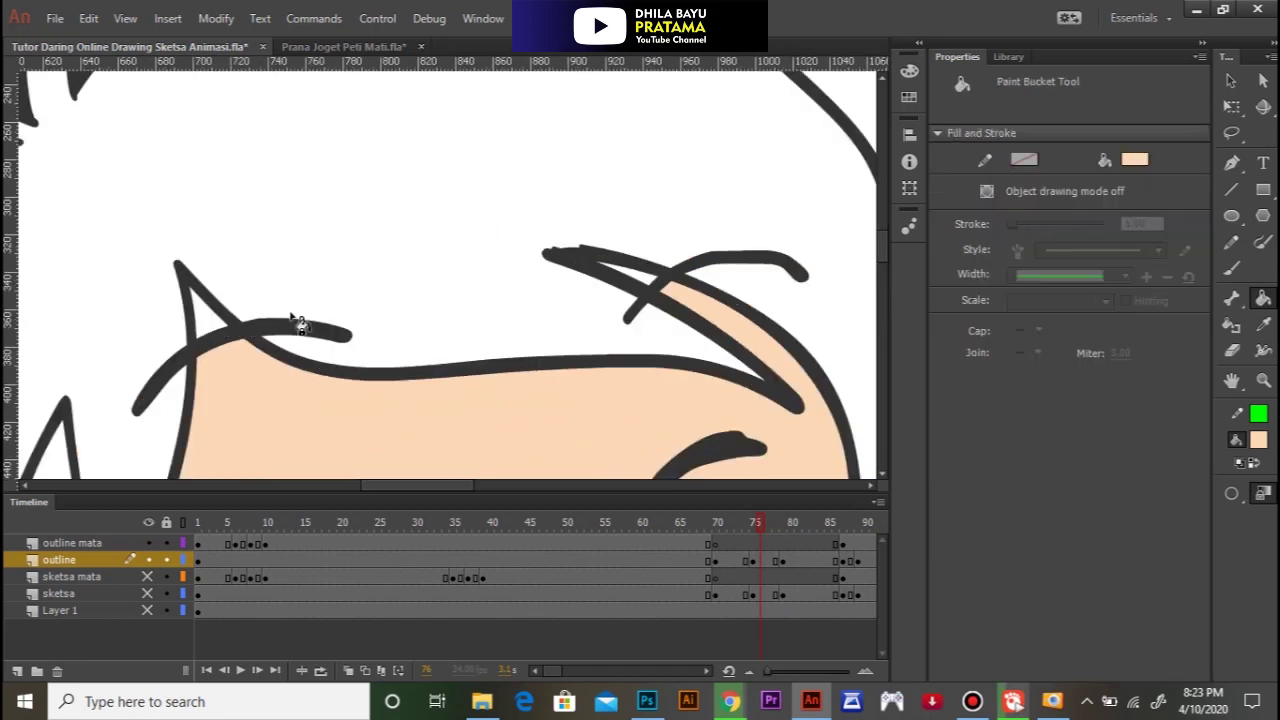
left_click(209, 322)
left_click(638, 278)
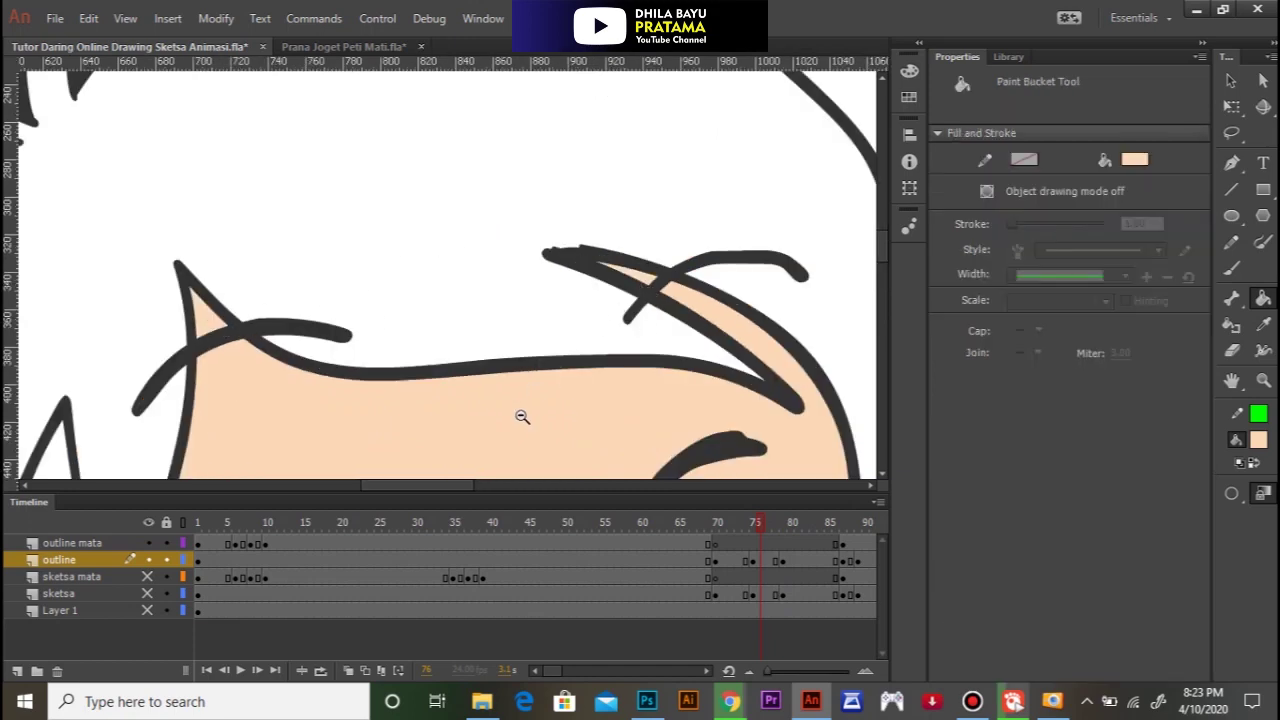
left_click(519, 415, "ctrl+alt")
left_click(557, 380, "alt")
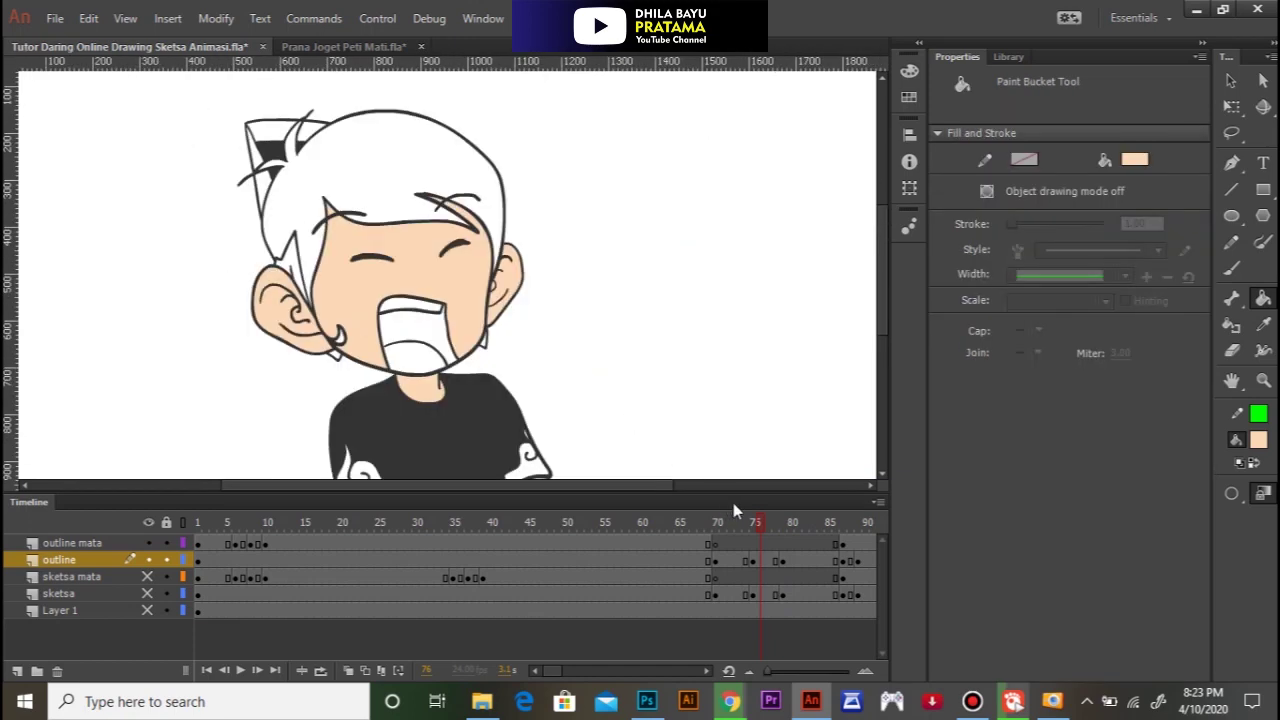
Step: Go to frame 83 and fill the neck sliver below the chin with the peach skin colour
mouse_move(763, 522)
left_mouse_down()
mouse_move(693, 526)
mouse_move(810, 533)
left_mouse_up()
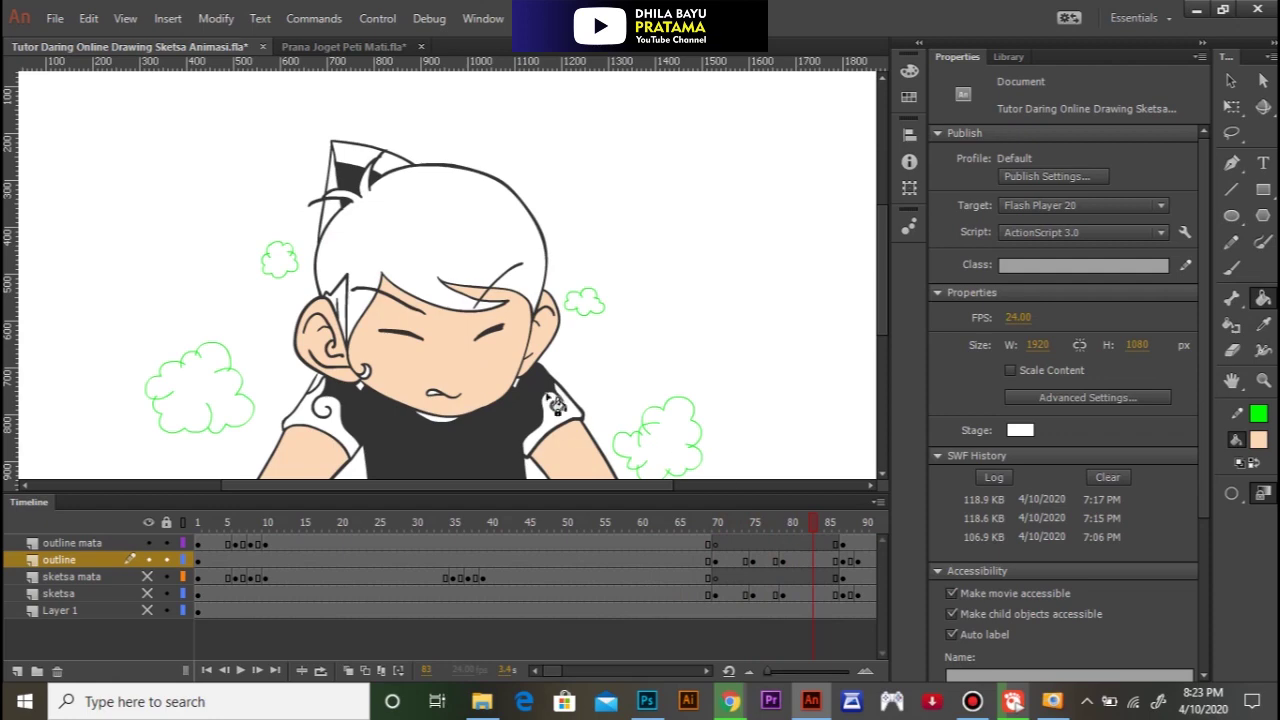
left_click(436, 421)
left_click_drag(520, 428, 436, 305)
Step: Go to frame 87 and fill the neck, face, ears and both arms with the peach skin colour
left_click_drag(814, 528, 846, 531)
left_click(350, 266)
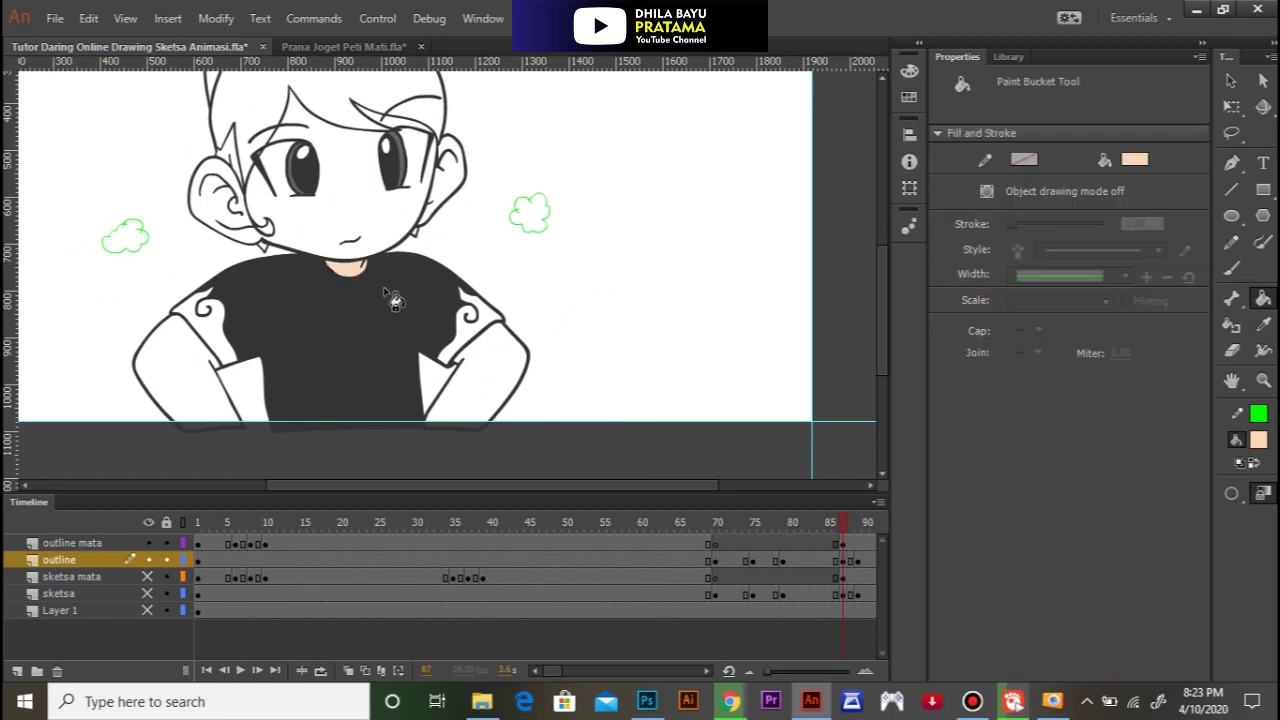
left_click(492, 356)
left_click(383, 230)
left_click(460, 192)
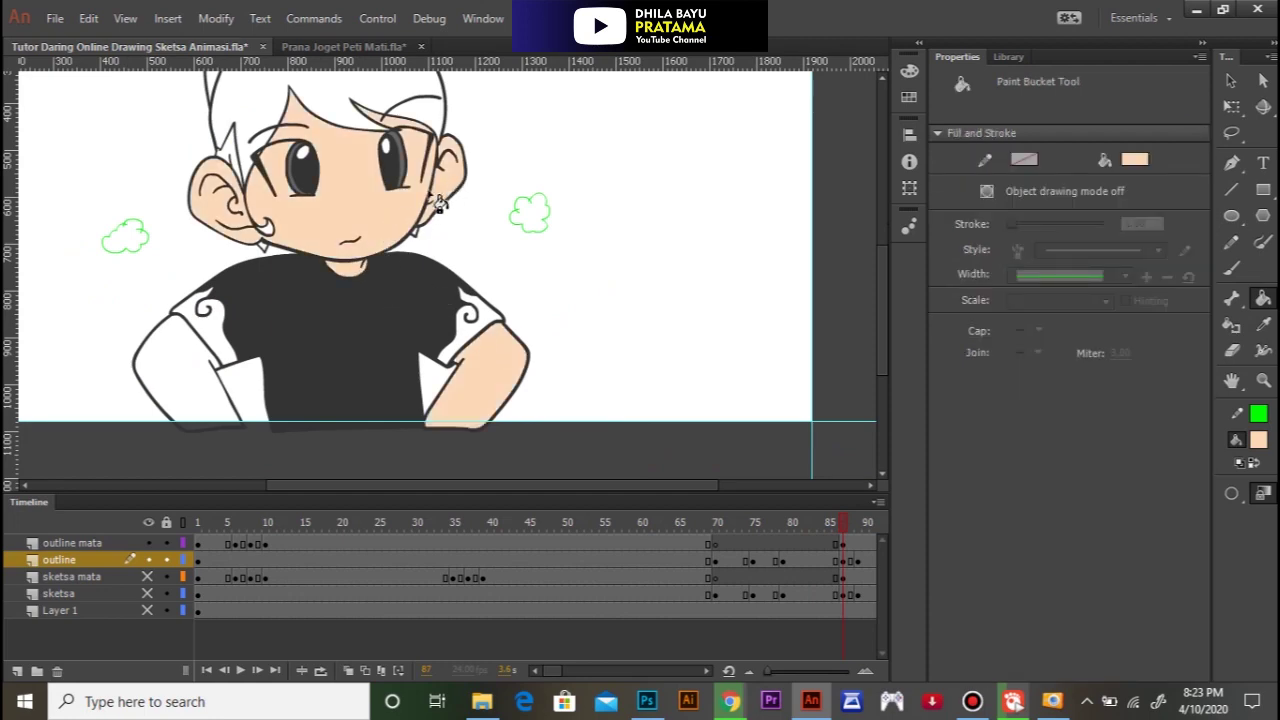
left_click(186, 356)
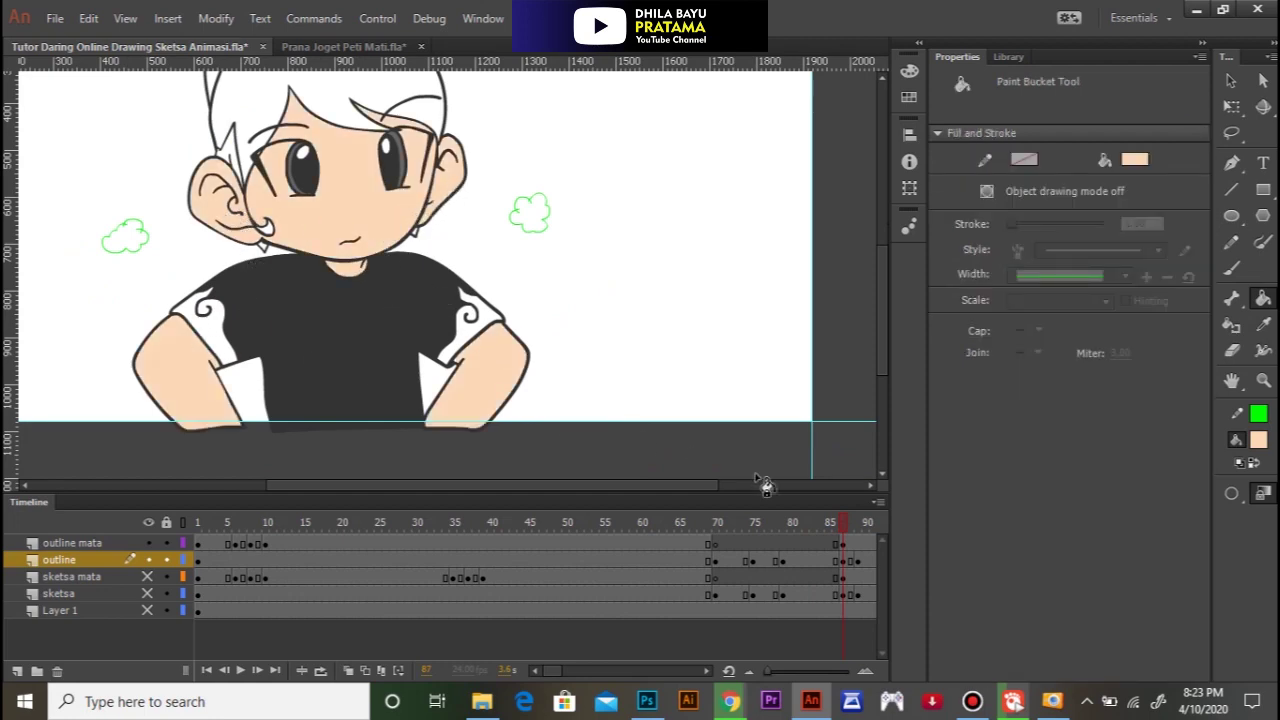
Step: Go to frame 90 and fill both arms, the neck, face and ears with the peach skin colour
left_click_drag(850, 523, 866, 526)
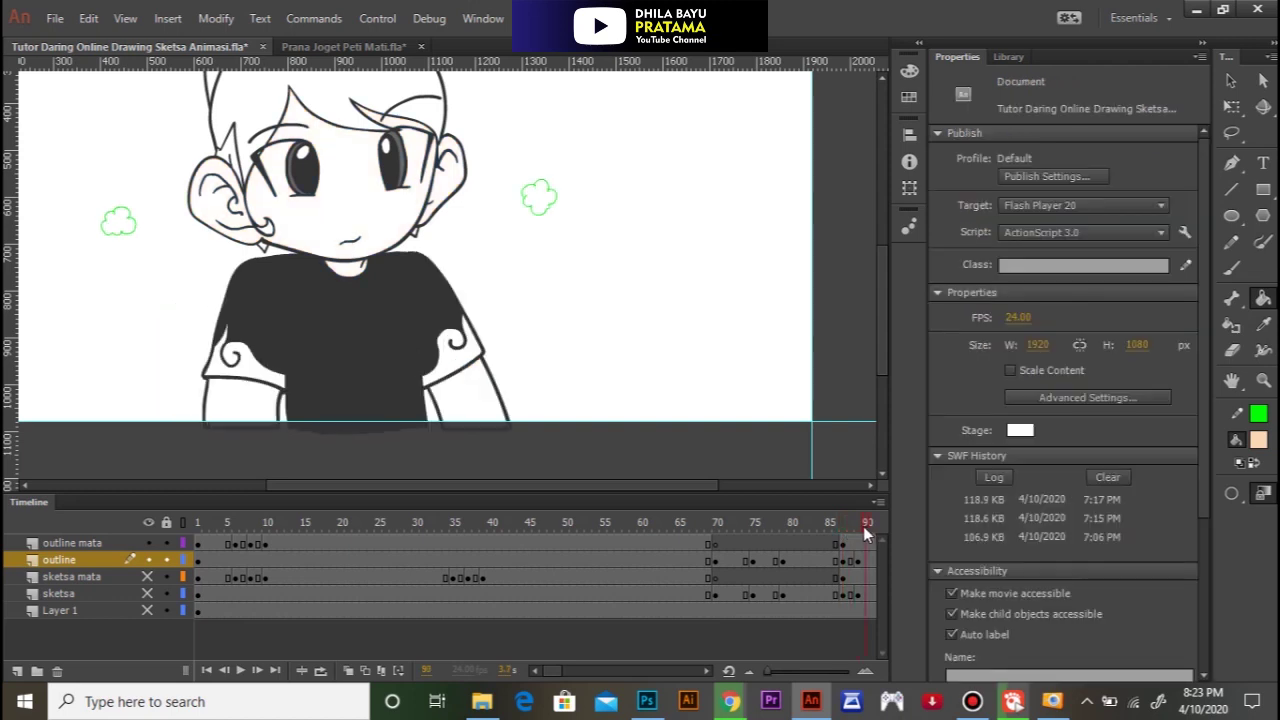
left_click(466, 398)
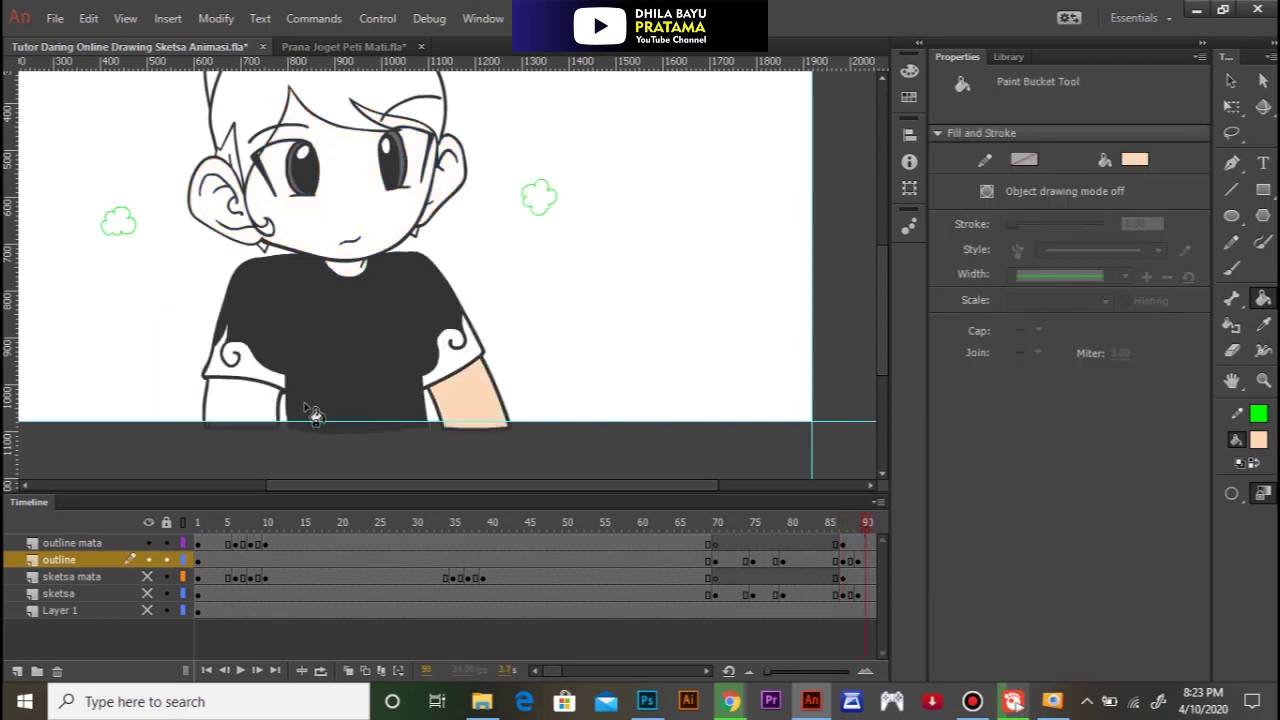
left_click(268, 410)
left_click(345, 264)
left_click(363, 238)
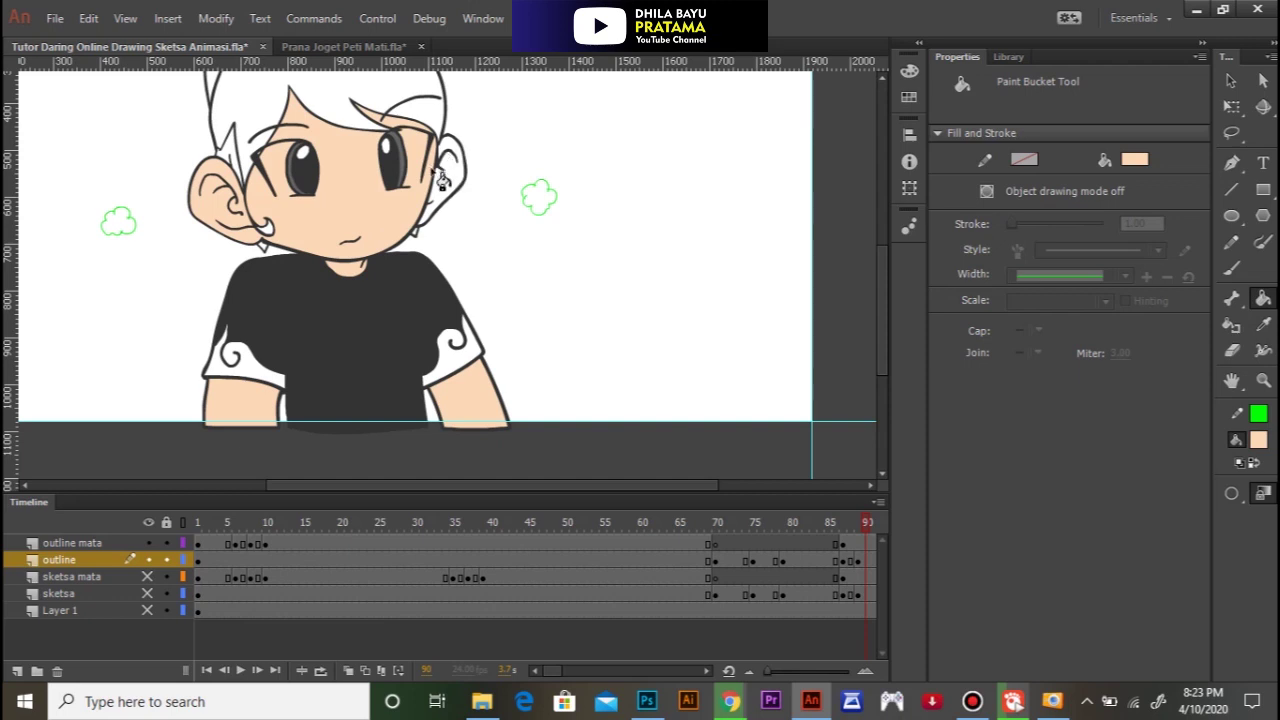
left_click(452, 182)
Step: Go to frame 94 and fill both arms, the neck, face and ears with the peach skin colour
left_click_drag(866, 522, 562, 528)
left_click(444, 385)
left_click(348, 268)
left_click(272, 397)
left_click(319, 249)
left_click(234, 224)
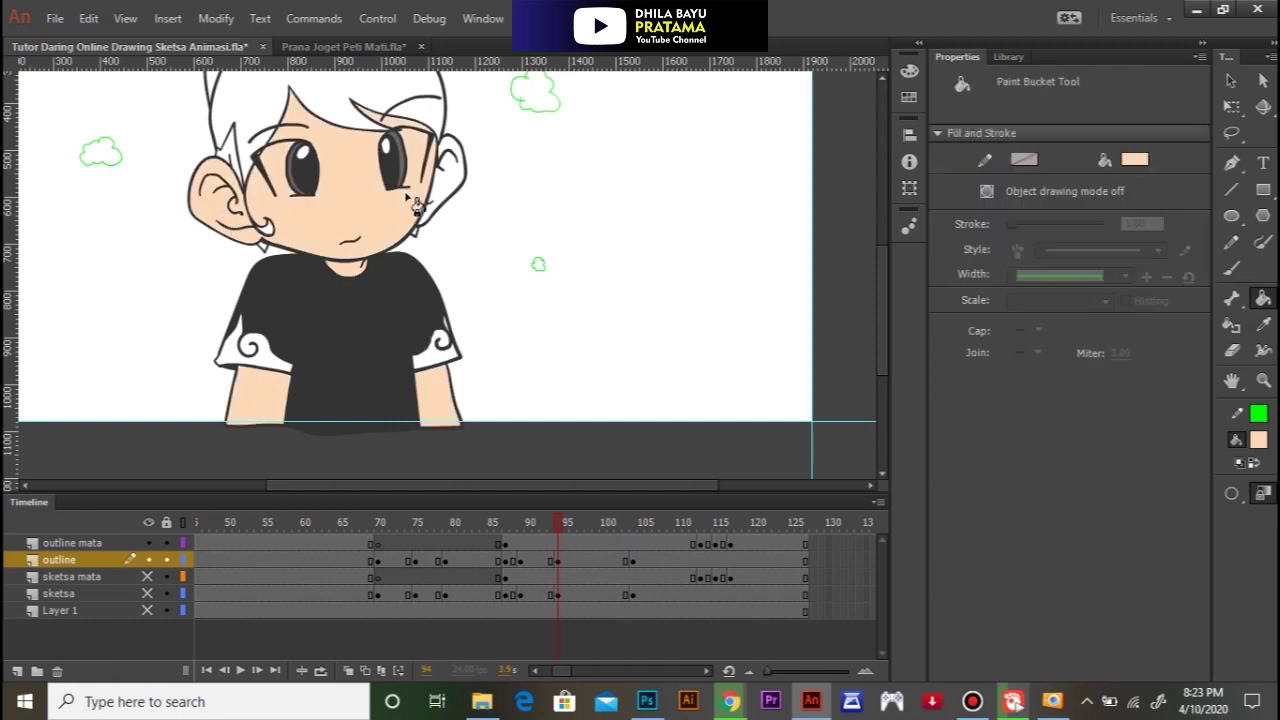
left_click(452, 197)
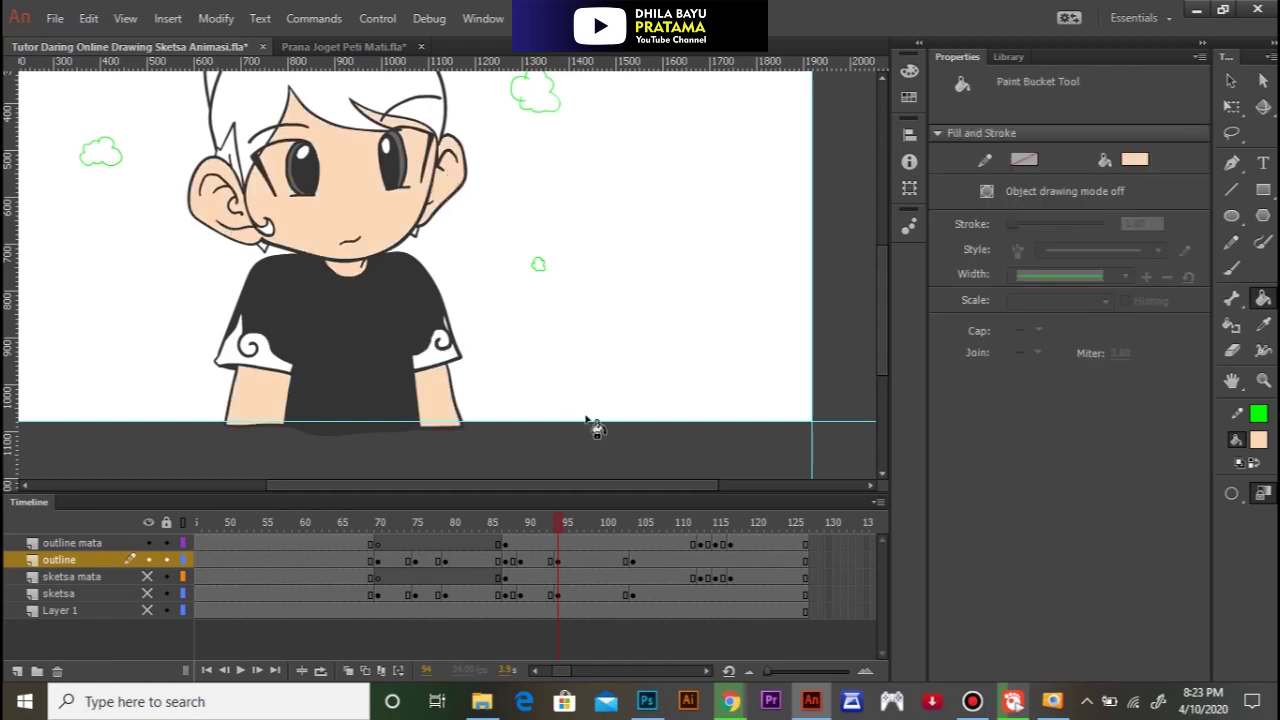
Step: Go to frame 105 and fill both arms, the neck, face and ears with the peach skin colour
left_click_drag(560, 523, 641, 525)
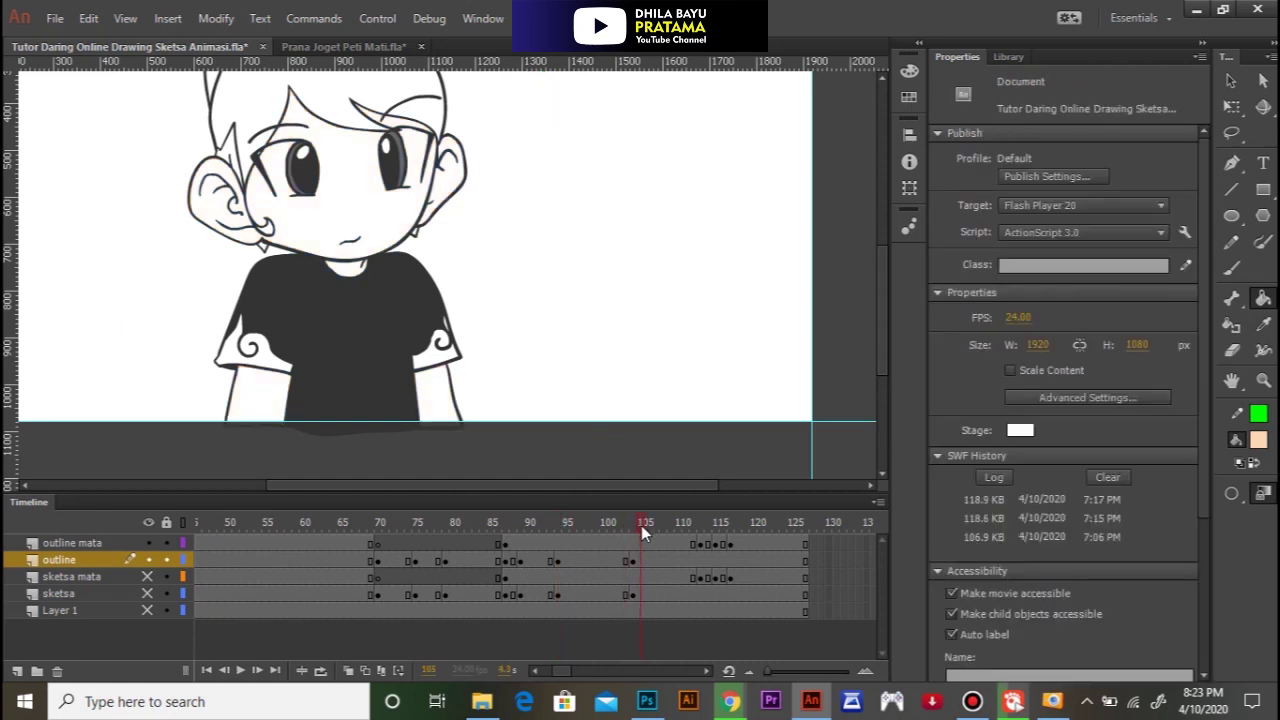
left_click(462, 405)
left_click(282, 392)
left_click(348, 267)
left_click(386, 241)
left_click(450, 205)
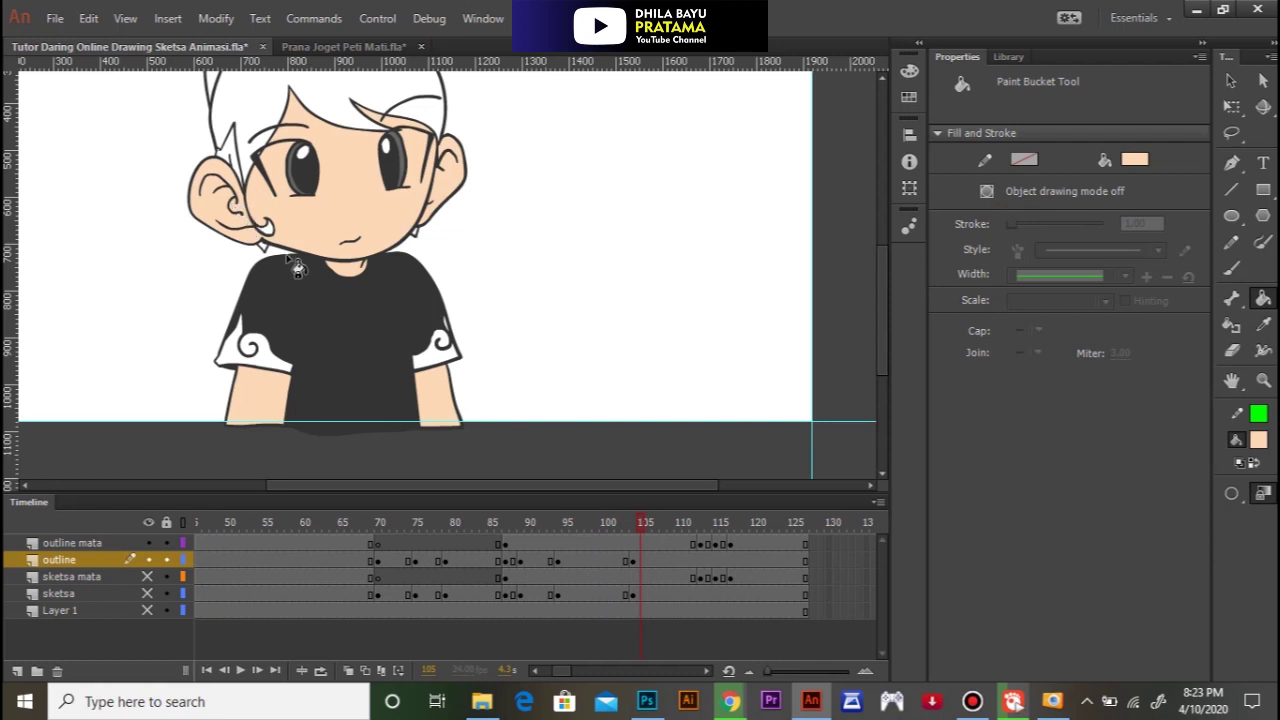
Step: Go back to frame 3 and sample the hat ornament's yellow from Prana Joget Peti Mati.fla as the fill colour
mouse_move(641, 525)
left_mouse_down()
mouse_move(780, 532)
mouse_move(470, 508)
mouse_move(147, 512)
mouse_move(252, 517)
mouse_move(215, 509)
left_mouse_up()
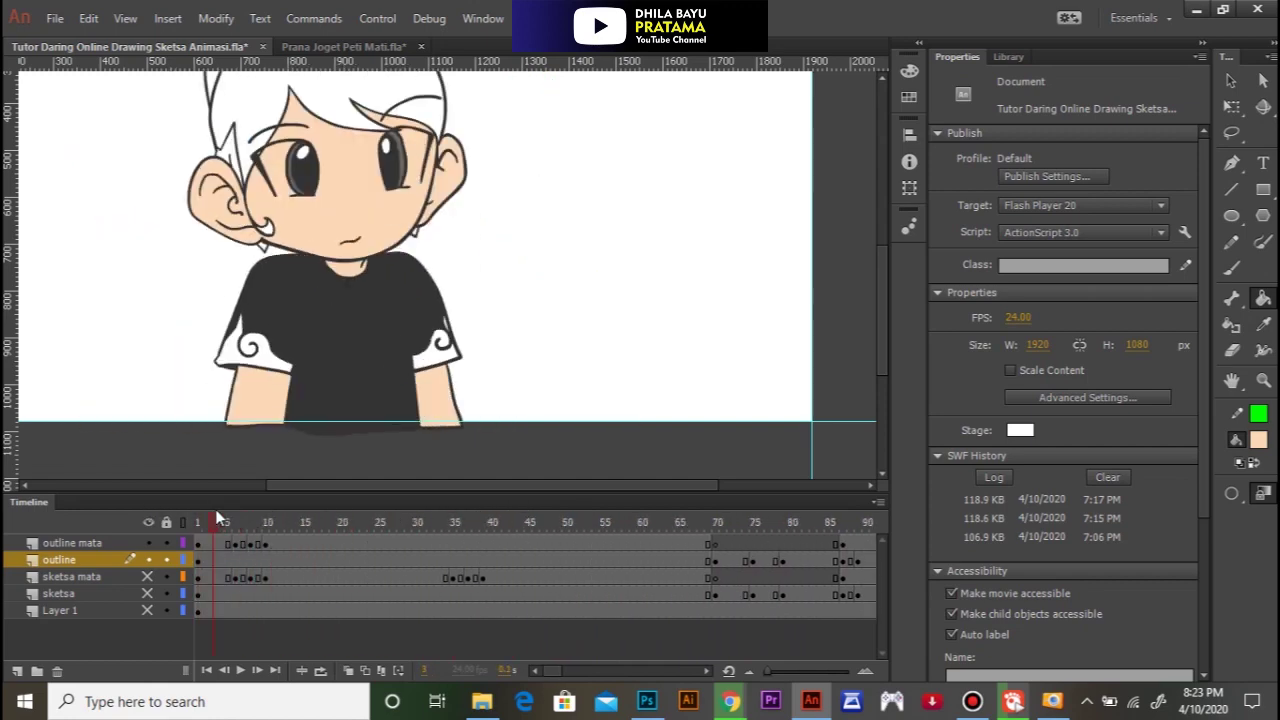
left_click(337, 47)
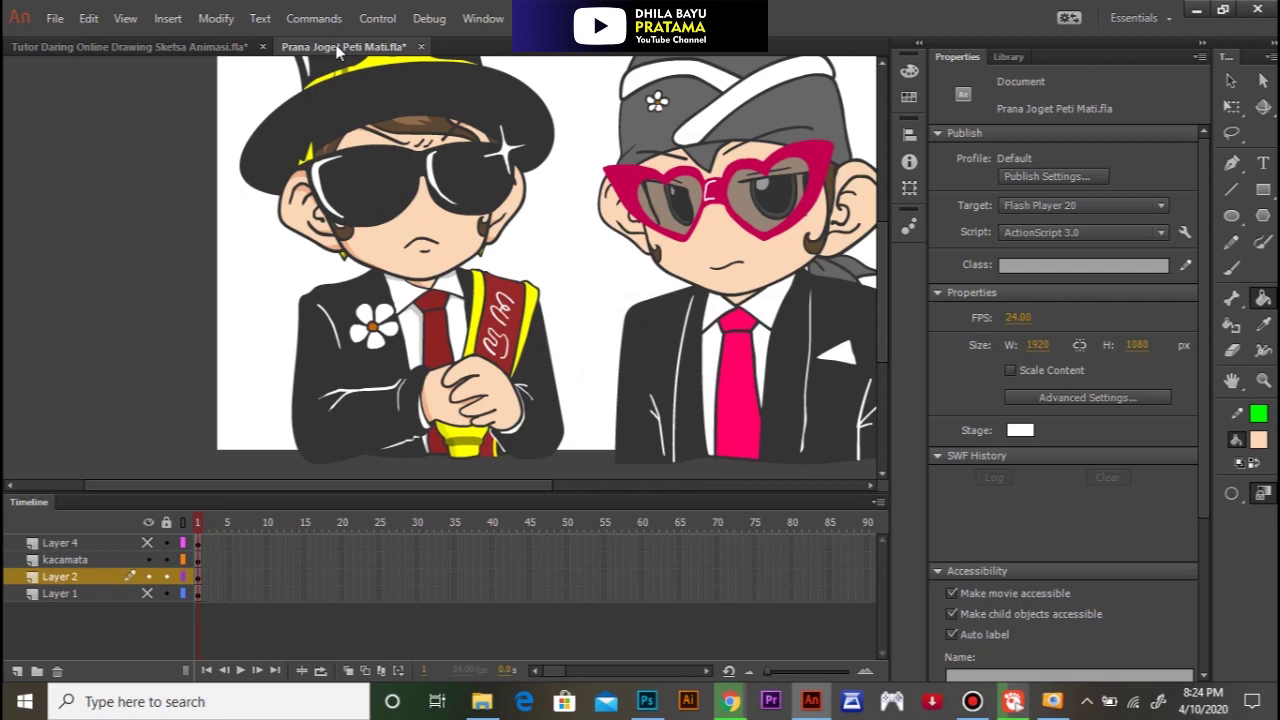
scroll(369, 122, "up", 2)
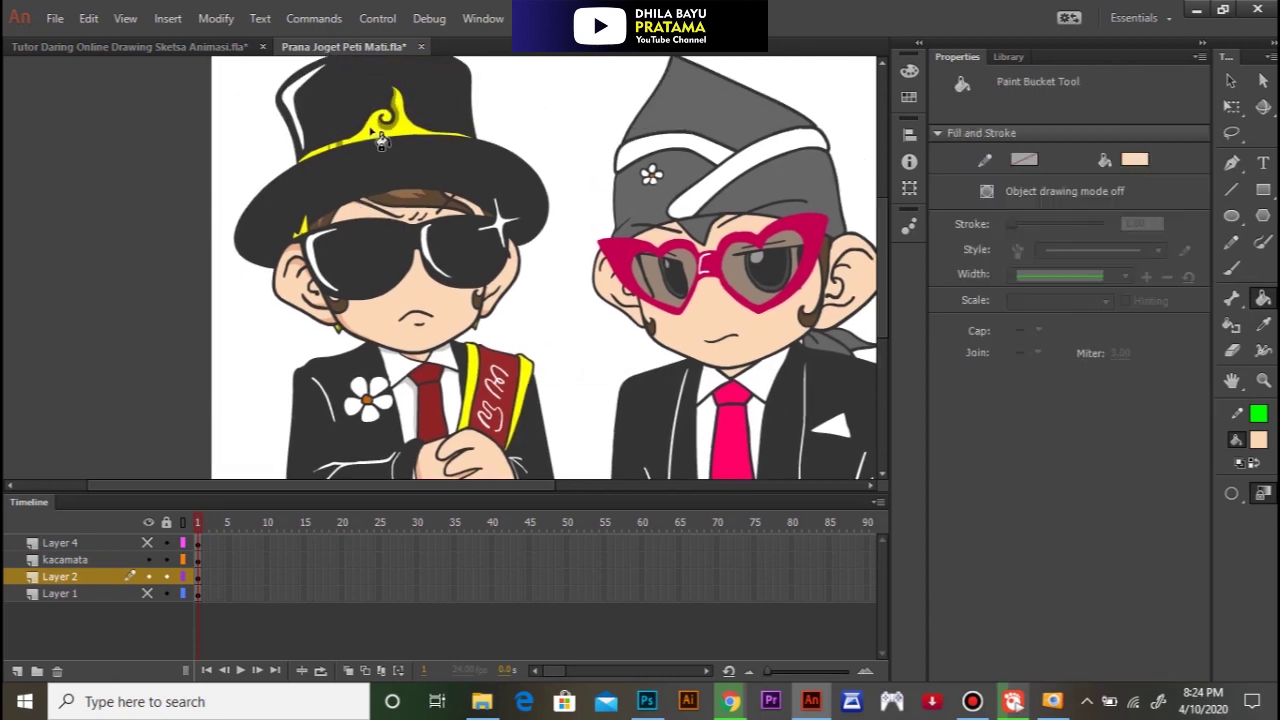
key("i")
left_click(372, 136)
left_click(186, 48)
Step: Fill the headpiece, the pointed piece beside the ear and both earrings with yellow on frame 3
key("space")
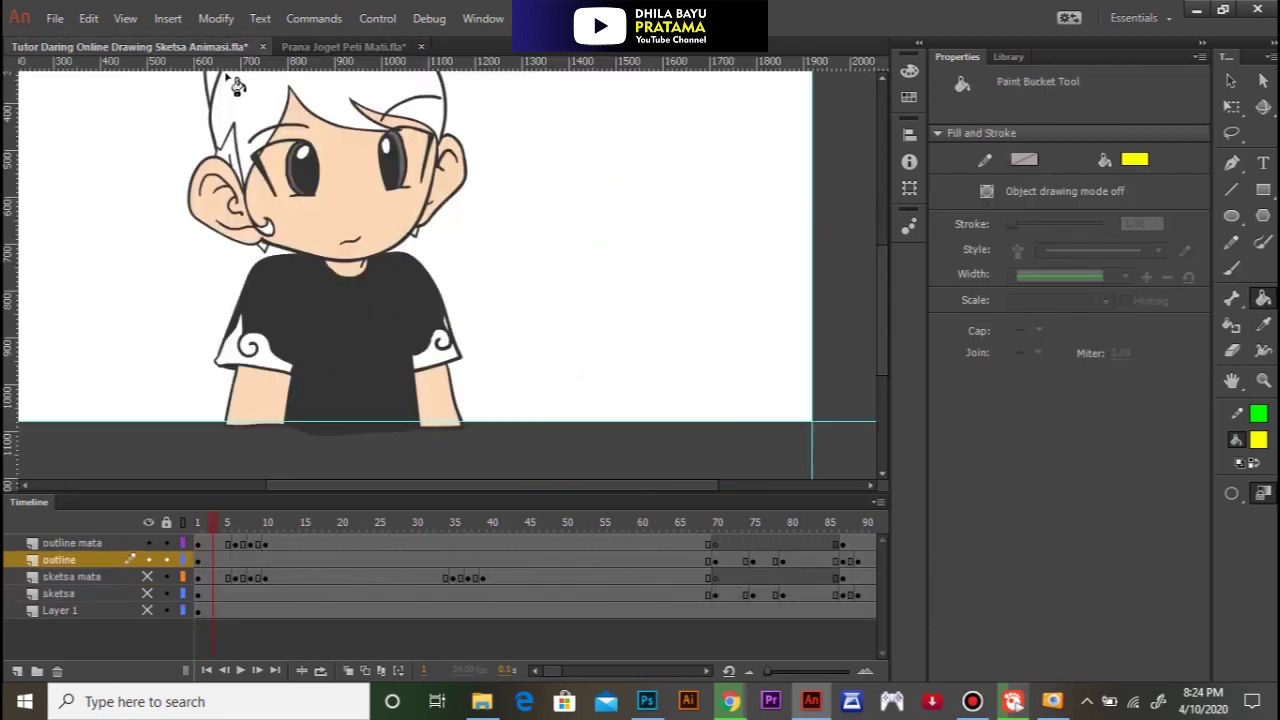
scroll(275, 104, "up", 4)
left_click(214, 212)
left_click(210, 178)
scroll(252, 210, "down", 3)
left_click(226, 186)
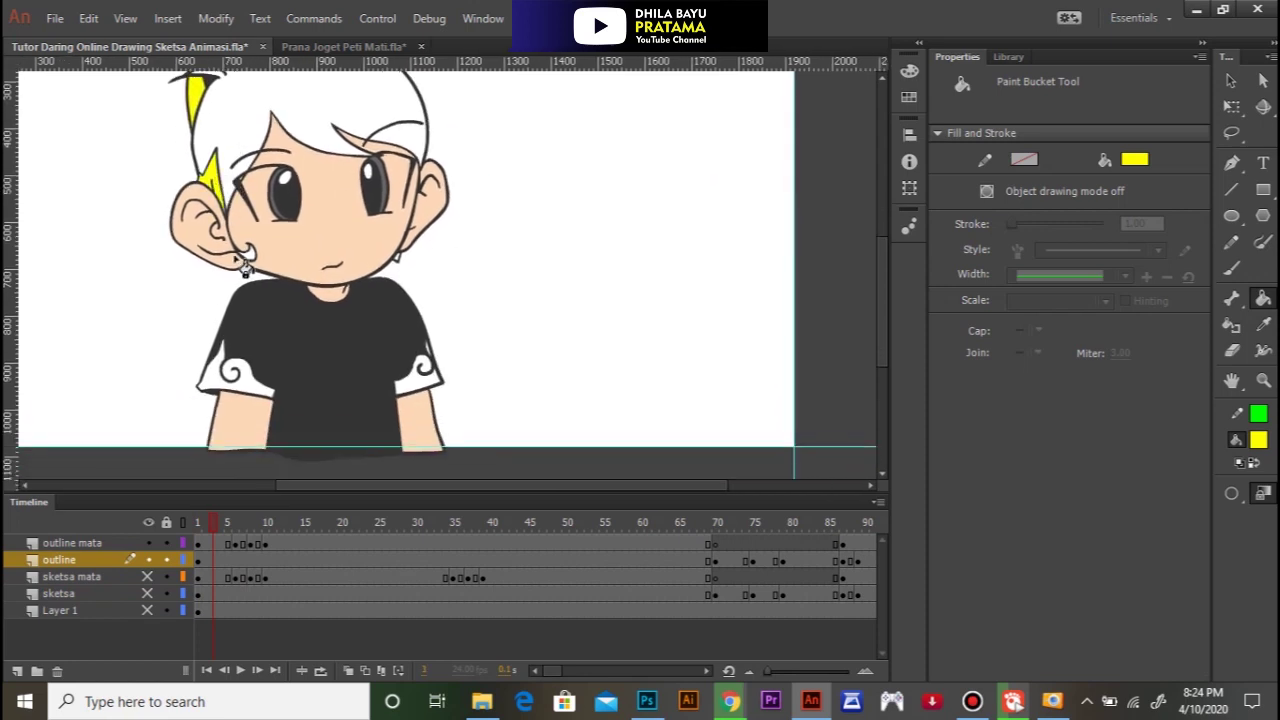
left_click(246, 271)
left_click(399, 261)
Step: Fill the swirl trims on both shirt sleeves, including the small separate tip, with yellow on frame 3
left_click(422, 382)
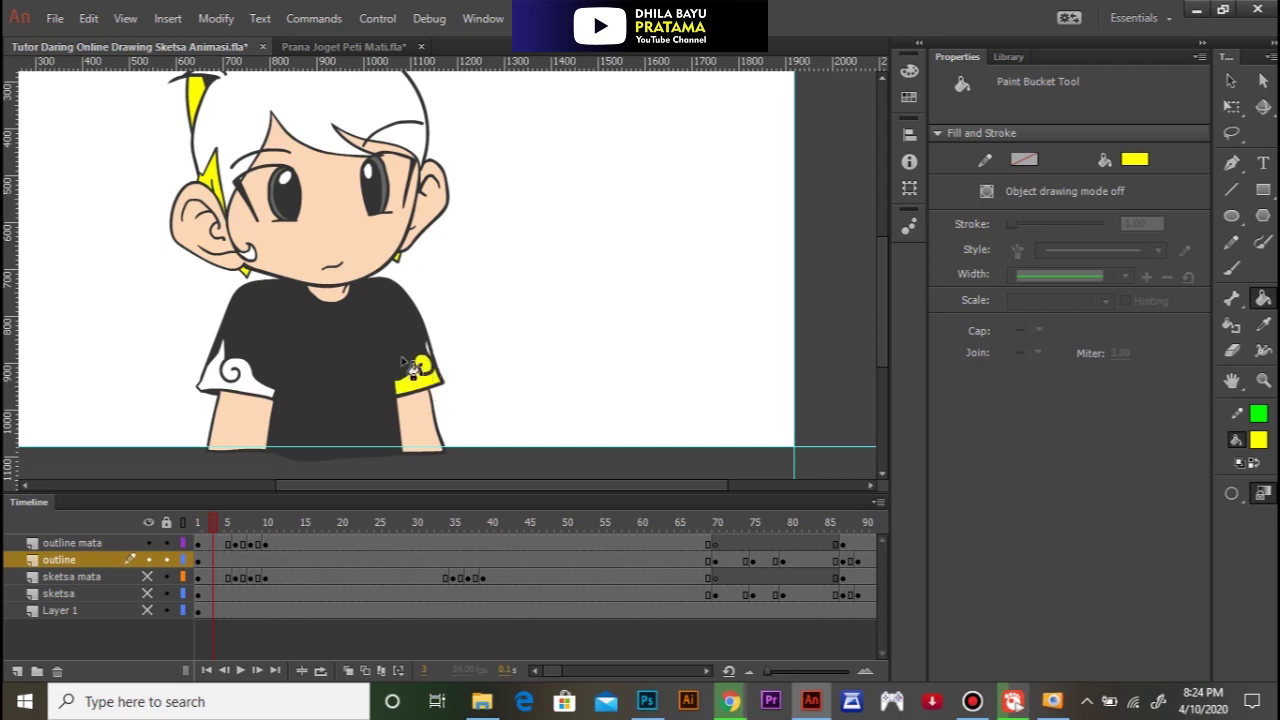
left_click(252, 392)
left_click(380, 361)
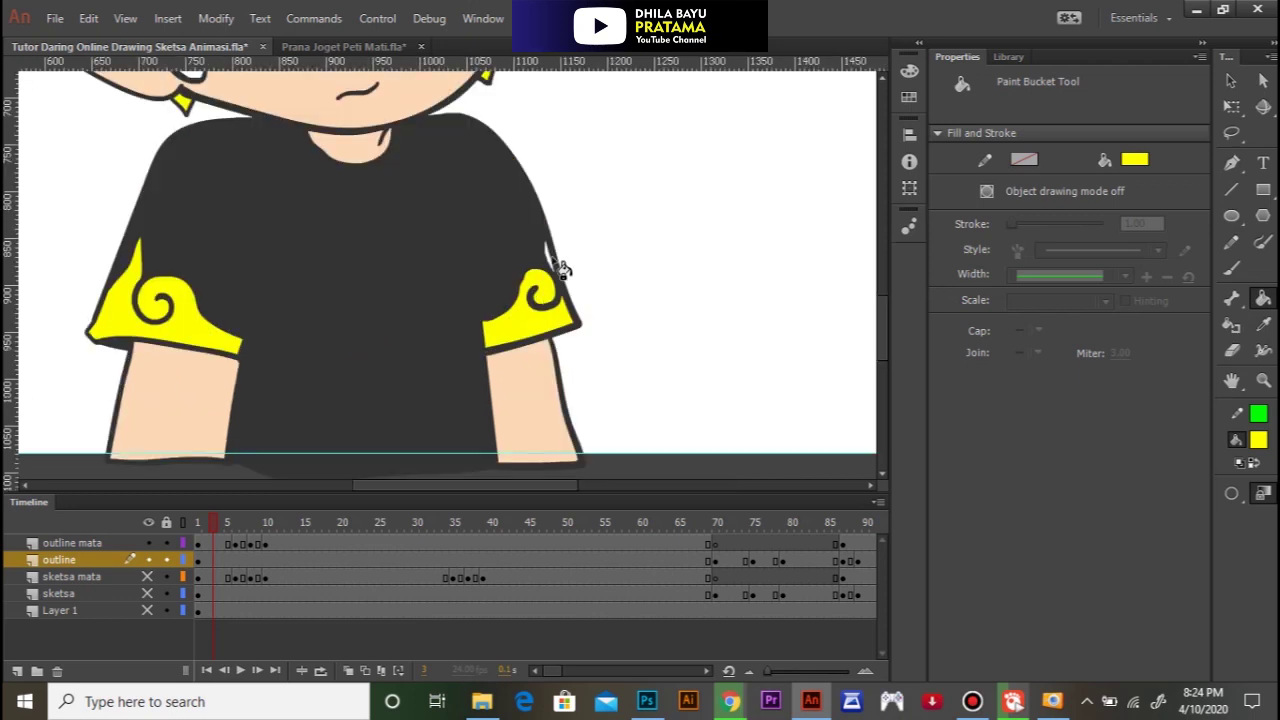
left_click(548, 258)
left_click(457, 340, "ctrl+shift")
left_click_drag(440, 326, 352, 410)
Step: Go to frame 71 and fill both sleeve trims and the pointed piece beside the ear with yellow
left_click(330, 532)
left_click_drag(583, 530, 721, 533)
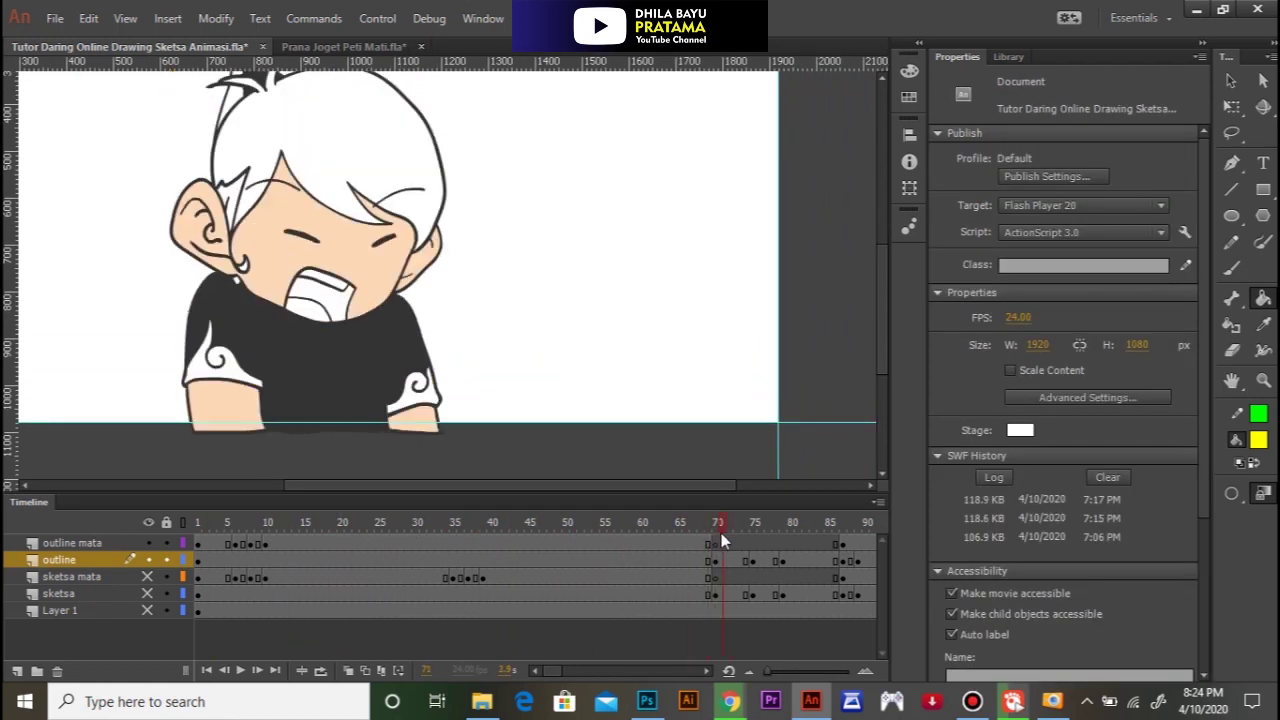
left_click(425, 392)
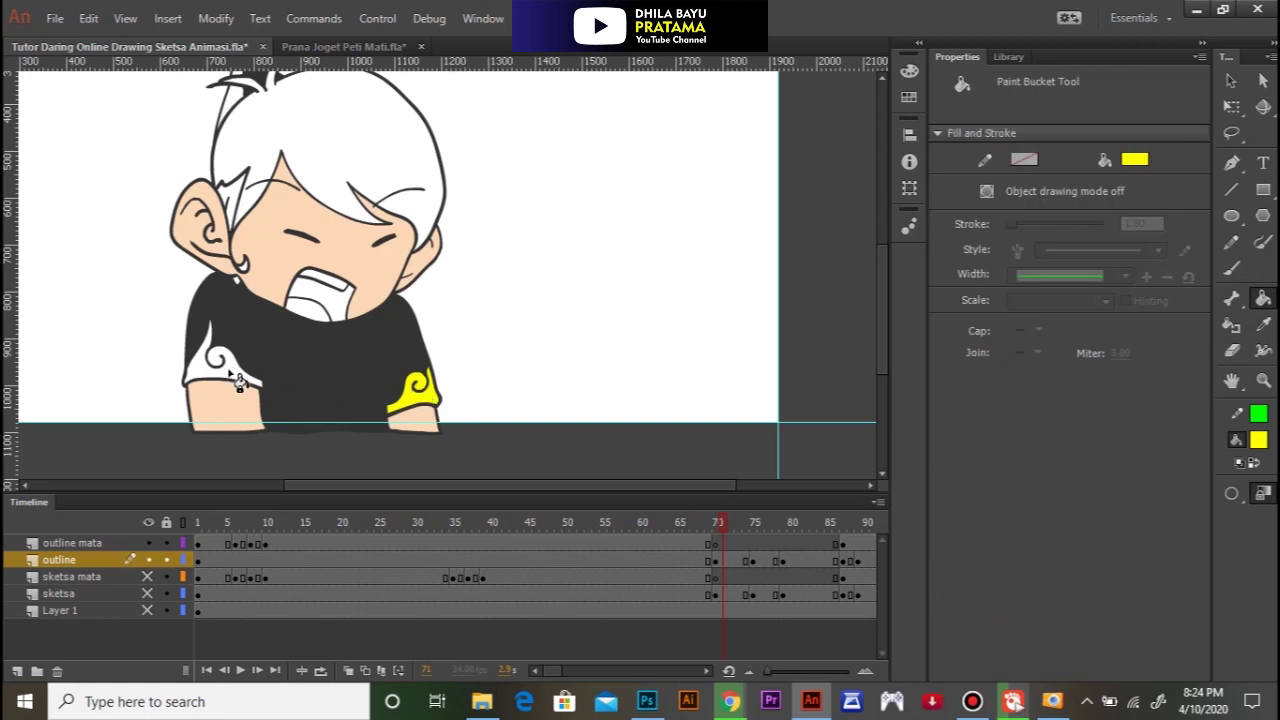
left_click(232, 372)
left_click(238, 204)
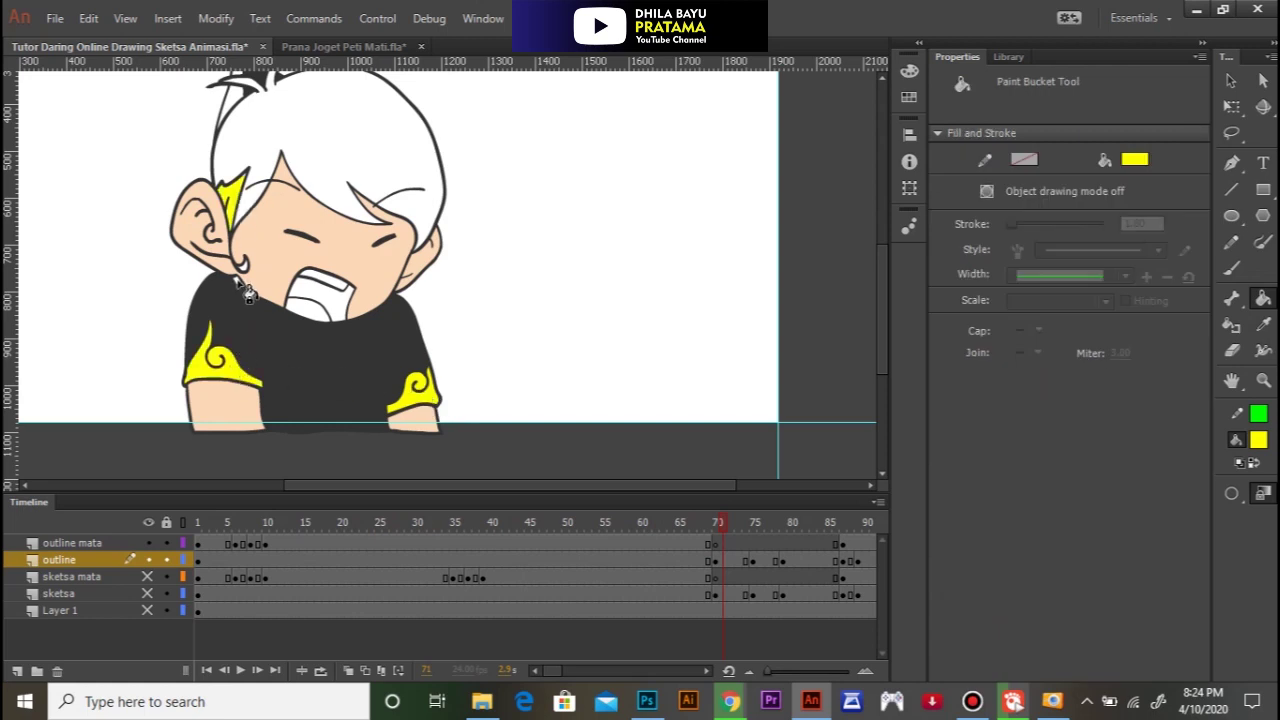
Step: On frame 76, fill the swirl trims on both shirt sleeves, including the small separate tip, with yellow
left_click_drag(725, 530, 757, 533)
left_click(418, 357)
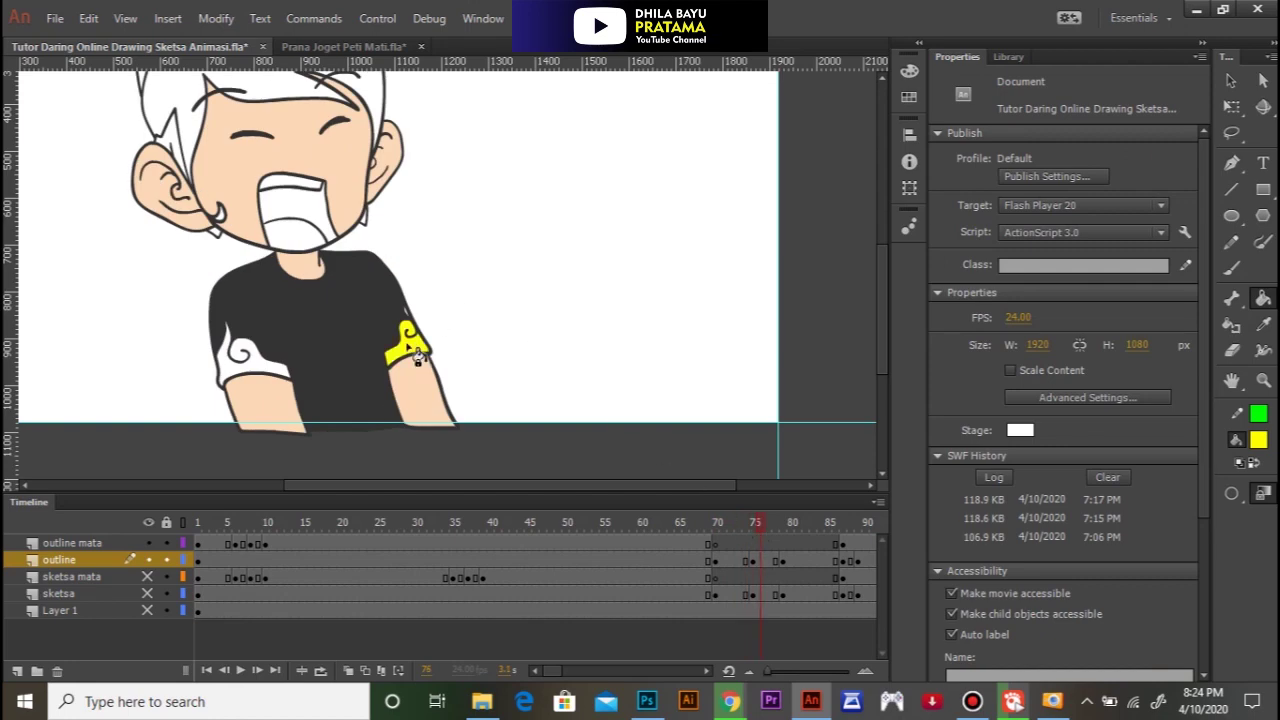
left_click(262, 365)
scroll(418, 320, "up", 3)
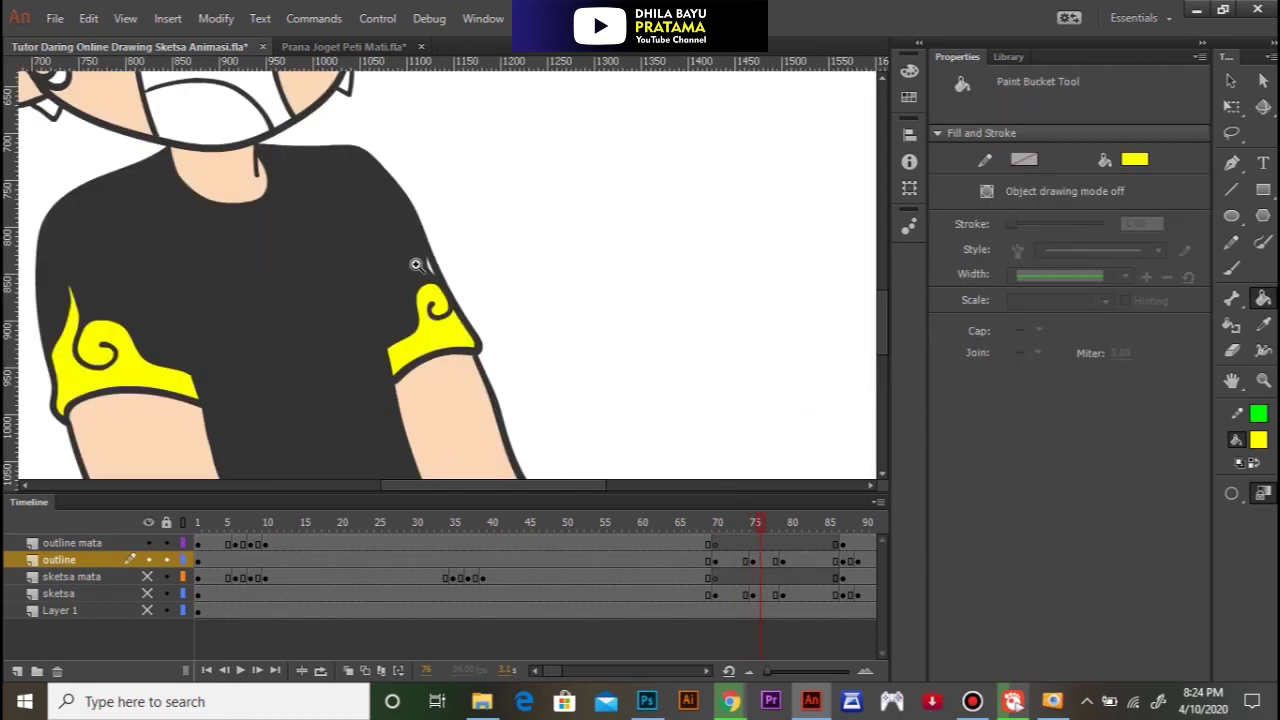
scroll(510, 325, "down", 4)
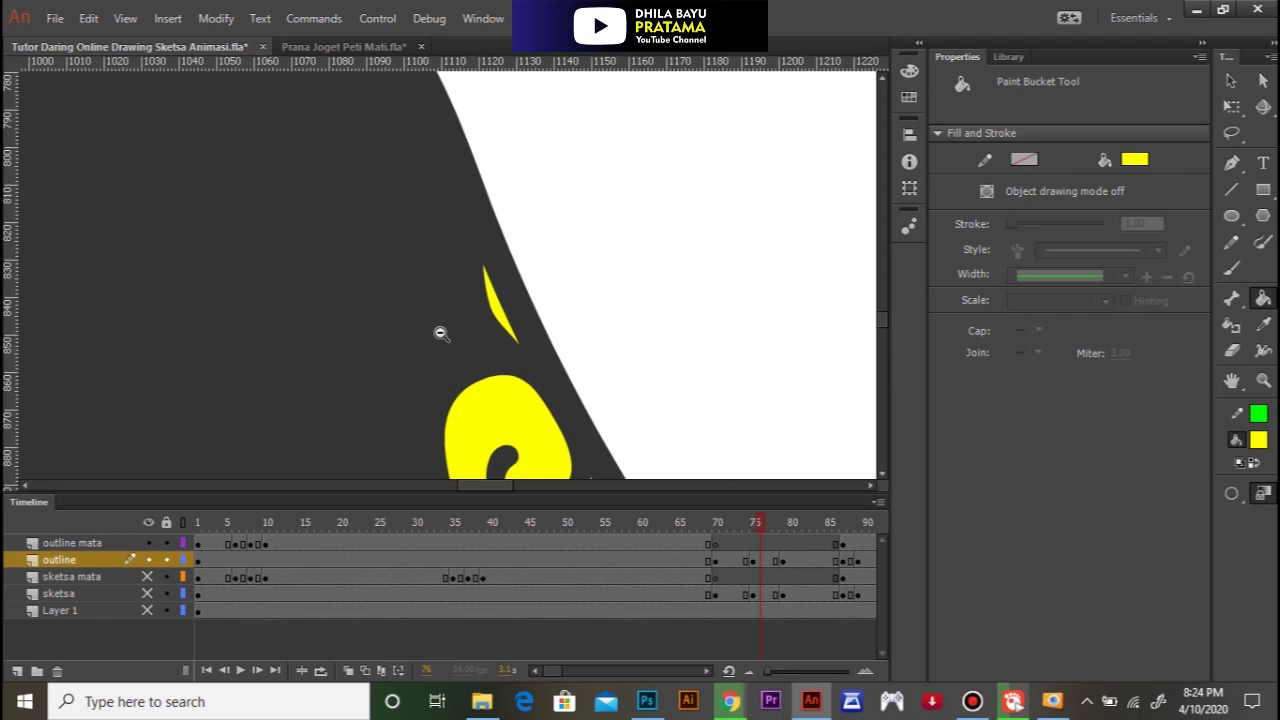
Step: Fill the pointed piece beside the ear, the earrings and the headpiece with yellow on frame 76, plus the headpiece on frame 72
left_click_drag(395, 245, 429, 386)
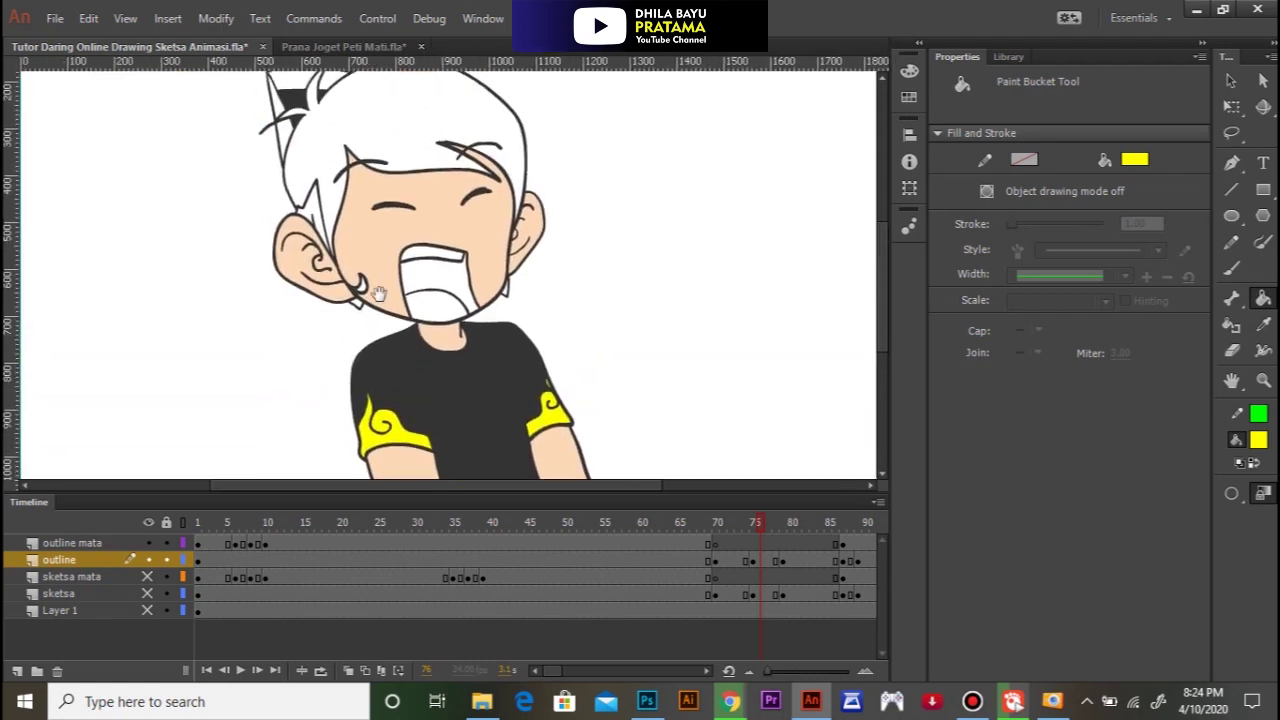
left_click(320, 212)
left_click(287, 115)
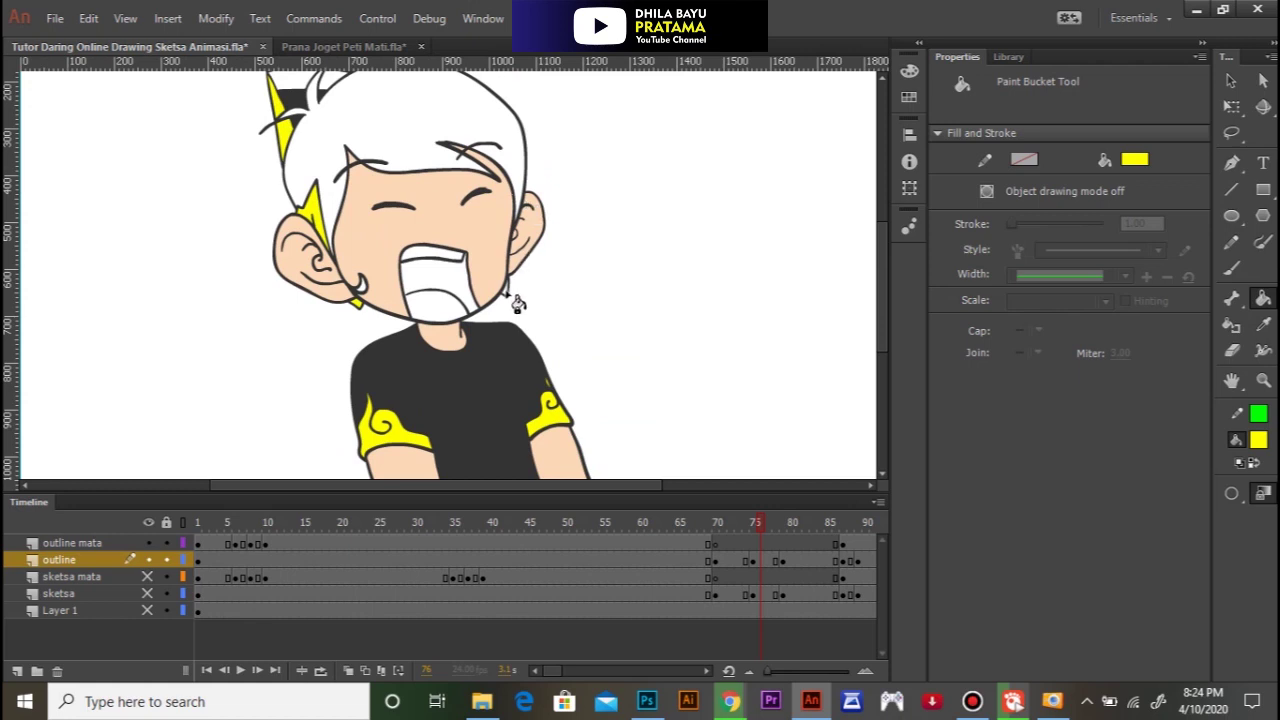
left_click_drag(767, 519, 731, 525)
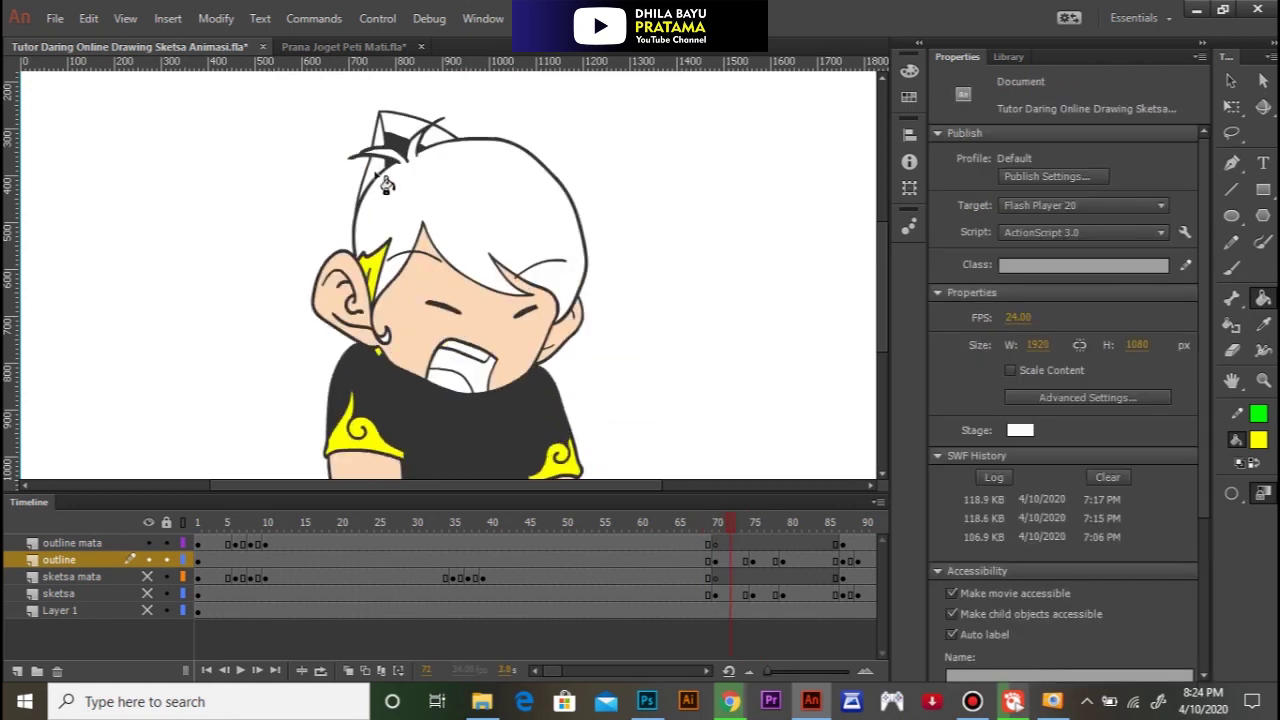
left_click(381, 152)
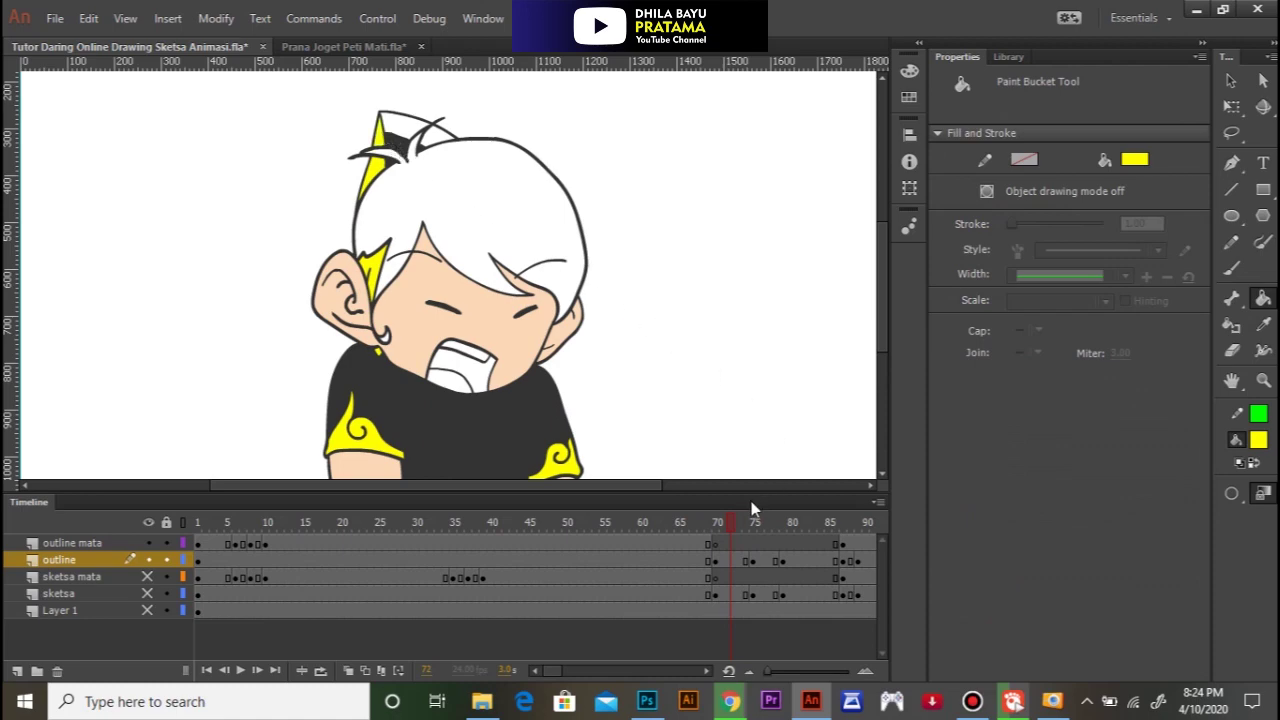
Step: Go to frame 82 and fill both sleeve trims, the earrings, the pointed piece beside the ear and the headpiece with yellow
left_click_drag(735, 524, 807, 526)
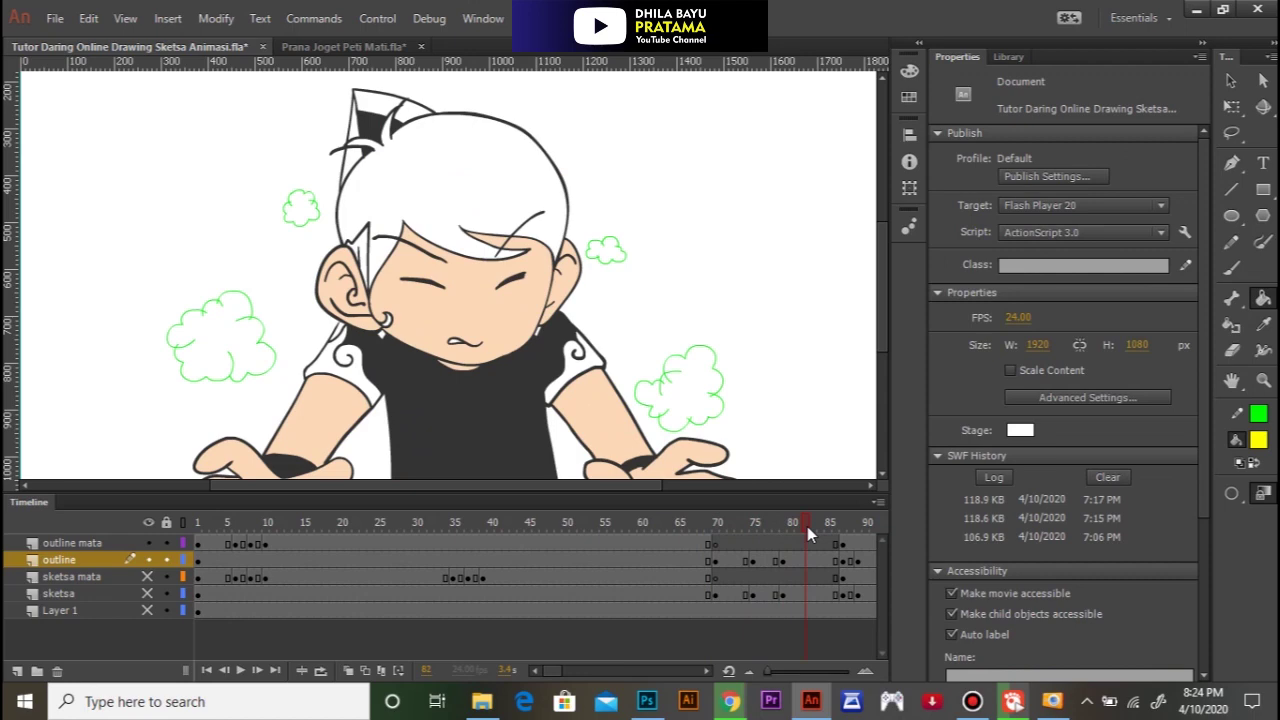
left_click(578, 360)
left_click(370, 356)
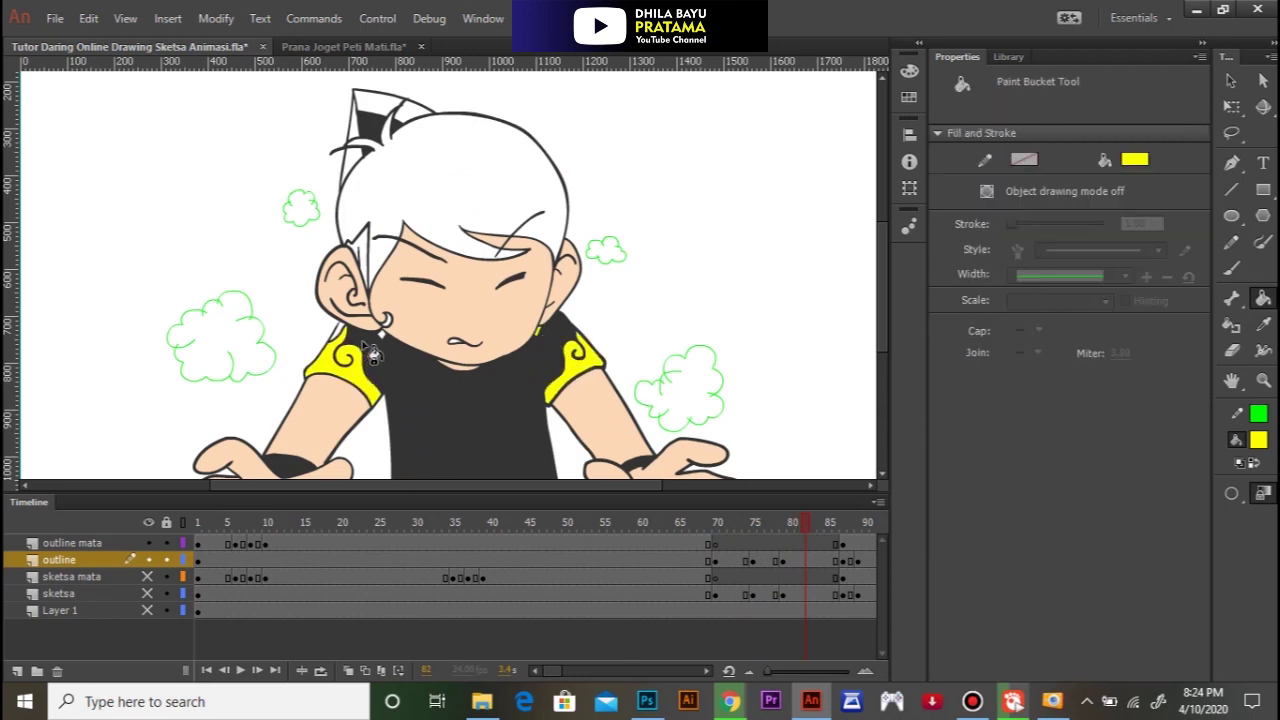
left_click(362, 258)
left_click(357, 165)
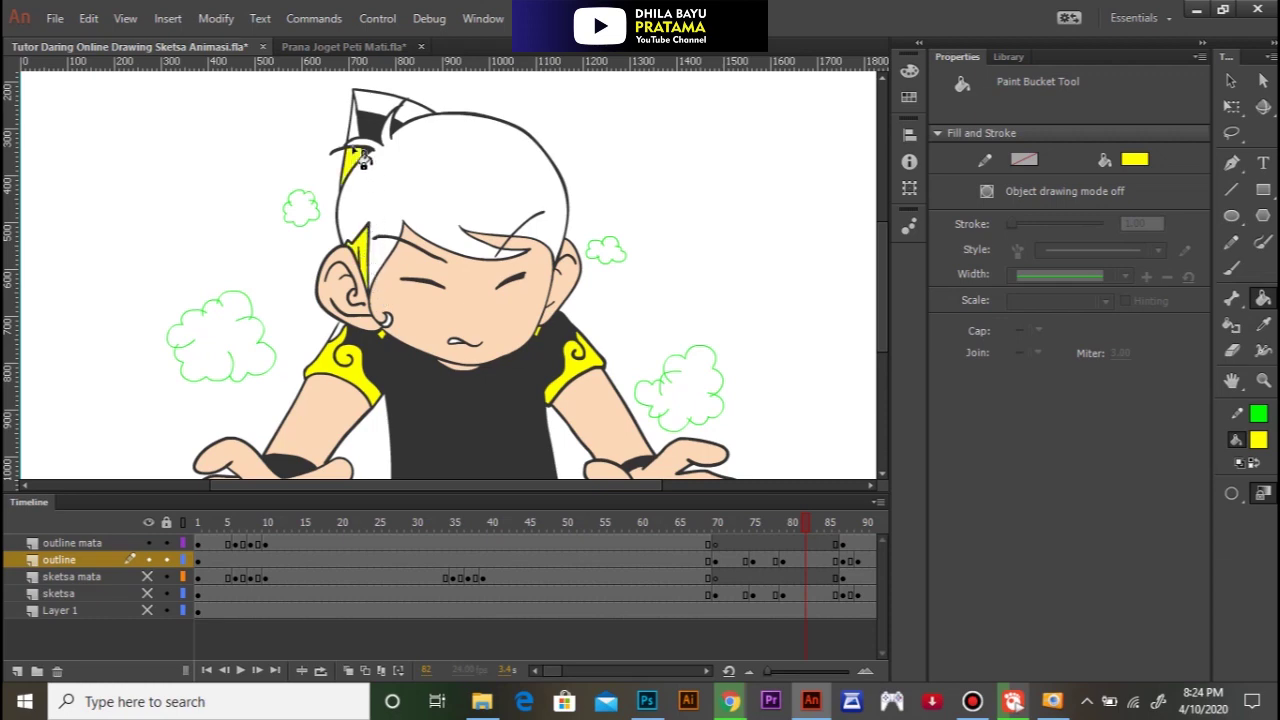
Step: Fill the white gap at the shoulder on frame 82 with the shirt's sampled dark grey, and sample the sleeve trim's yellow again
key("i")
left_click(437, 374)
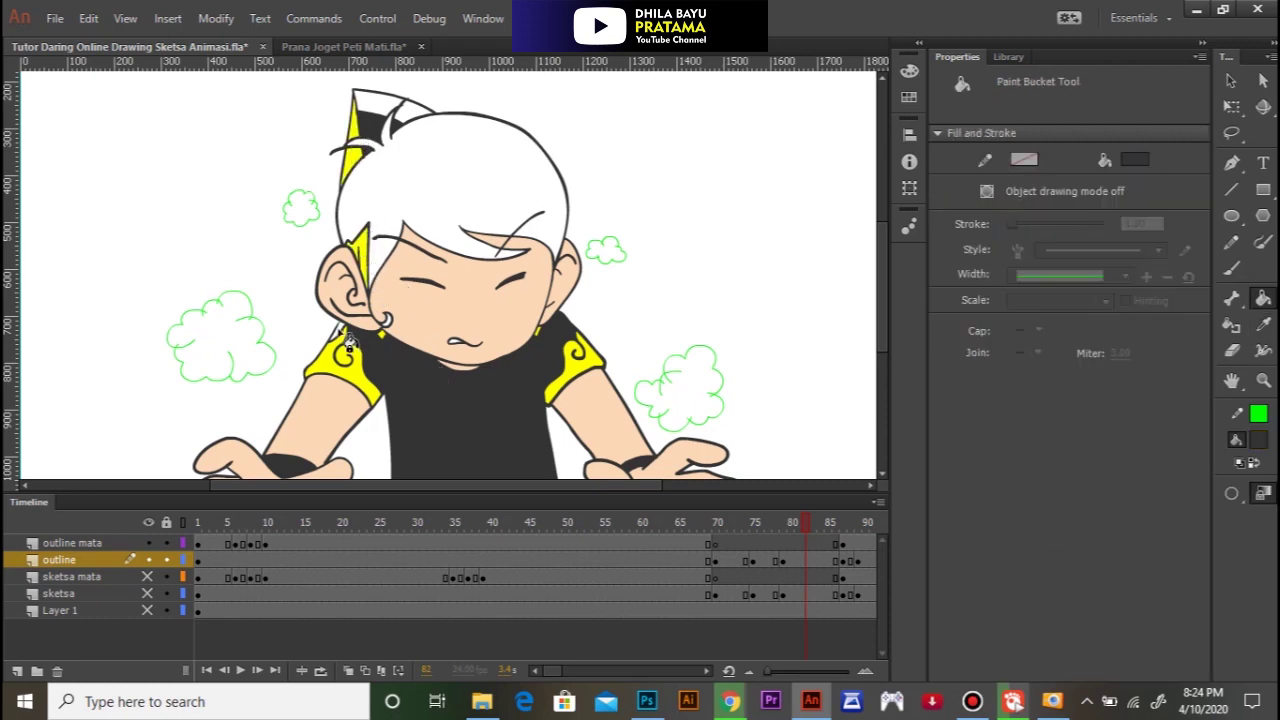
key("i")
left_click(367, 388)
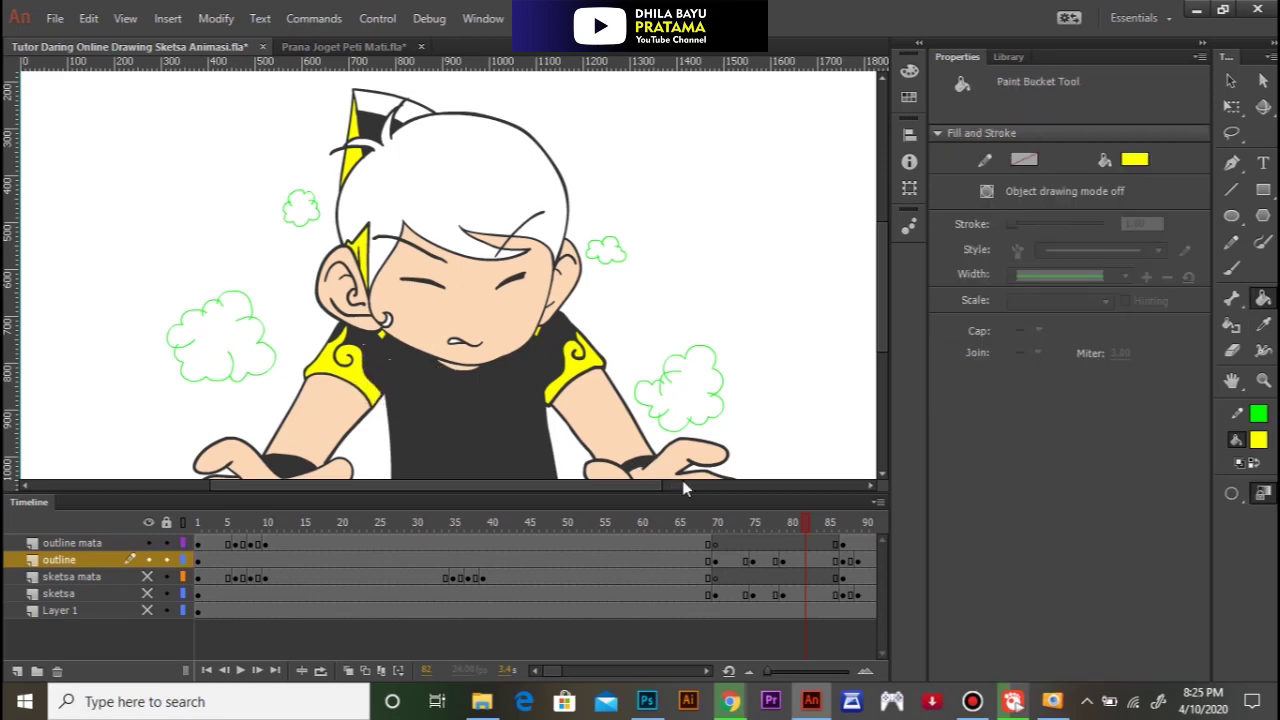
Step: On frame 87, fill both sleeve trims, both earrings, the pointed piece beside the ear and the headpiece with yellow
left_click_drag(818, 521, 845, 520)
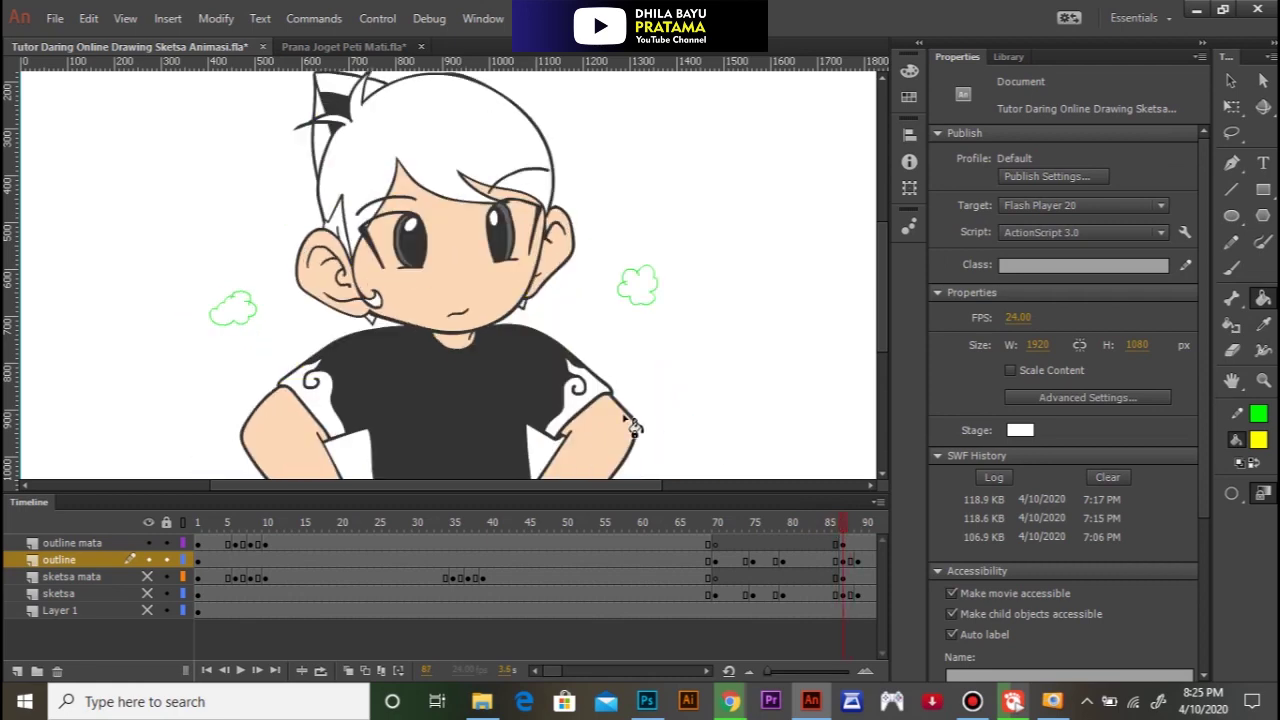
left_click(330, 405)
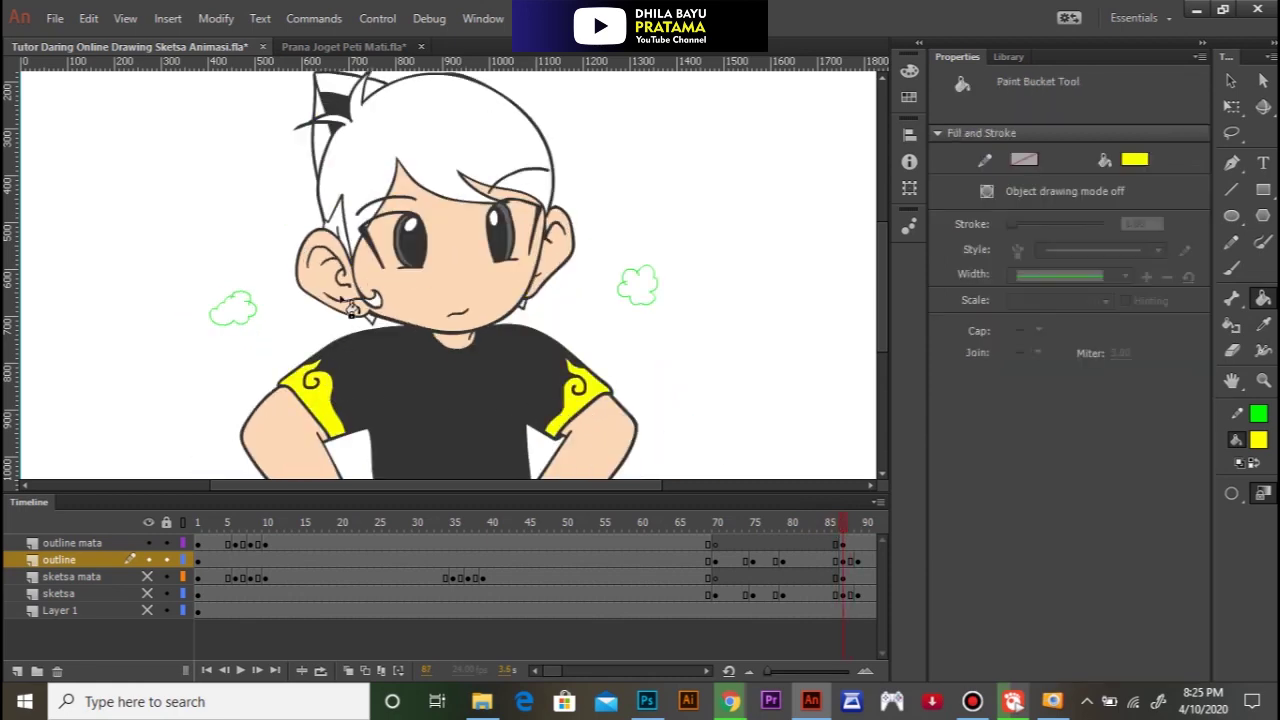
left_click(372, 318)
left_click(524, 307)
left_click(341, 226)
left_click(320, 112)
Step: Move to frame 89 and fill both earrings, the pointed ear piece, both sleeve trims and the headpiece with yellow
left_click_drag(845, 528, 862, 528)
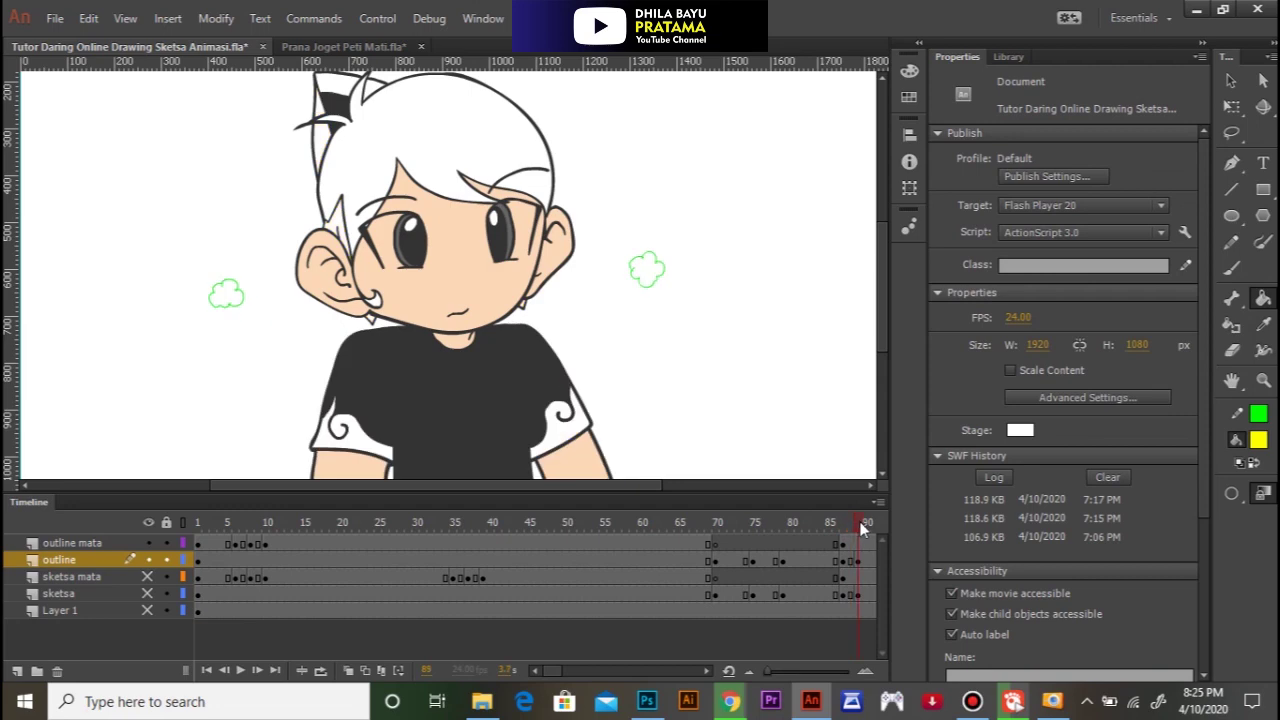
left_click(523, 303)
left_click(373, 318)
left_click(352, 244)
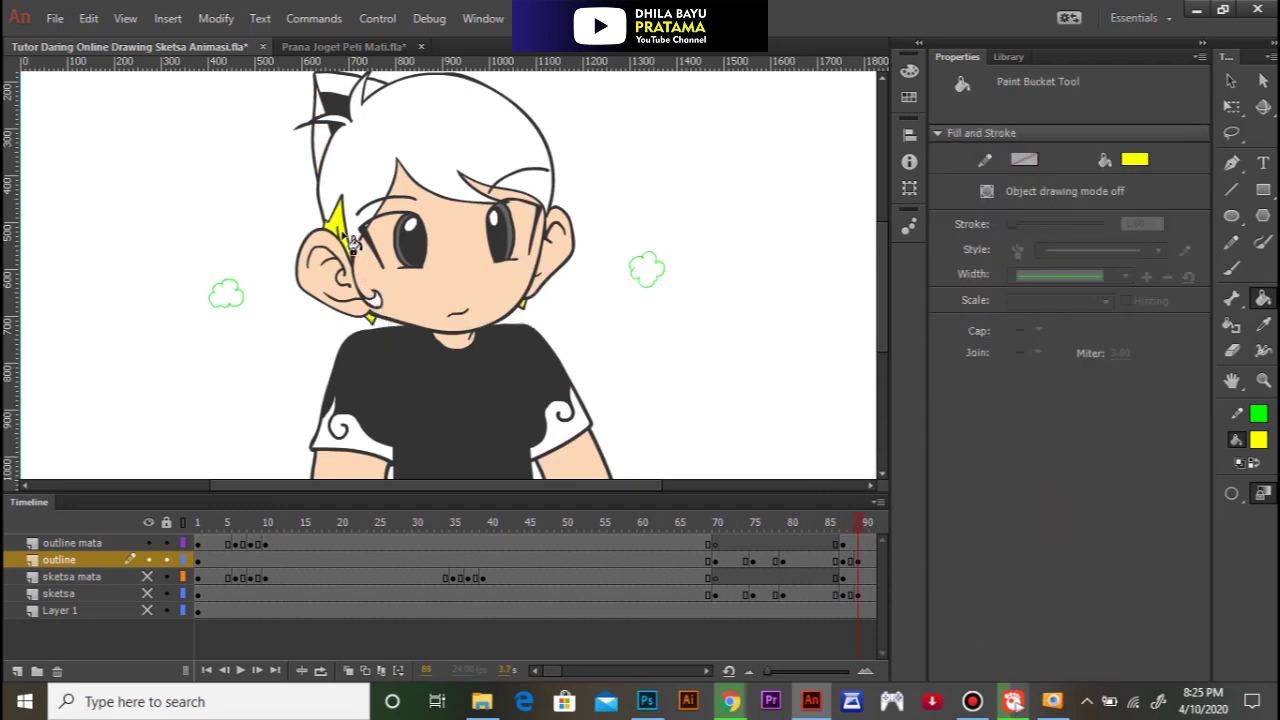
left_click(368, 430)
left_click(585, 443)
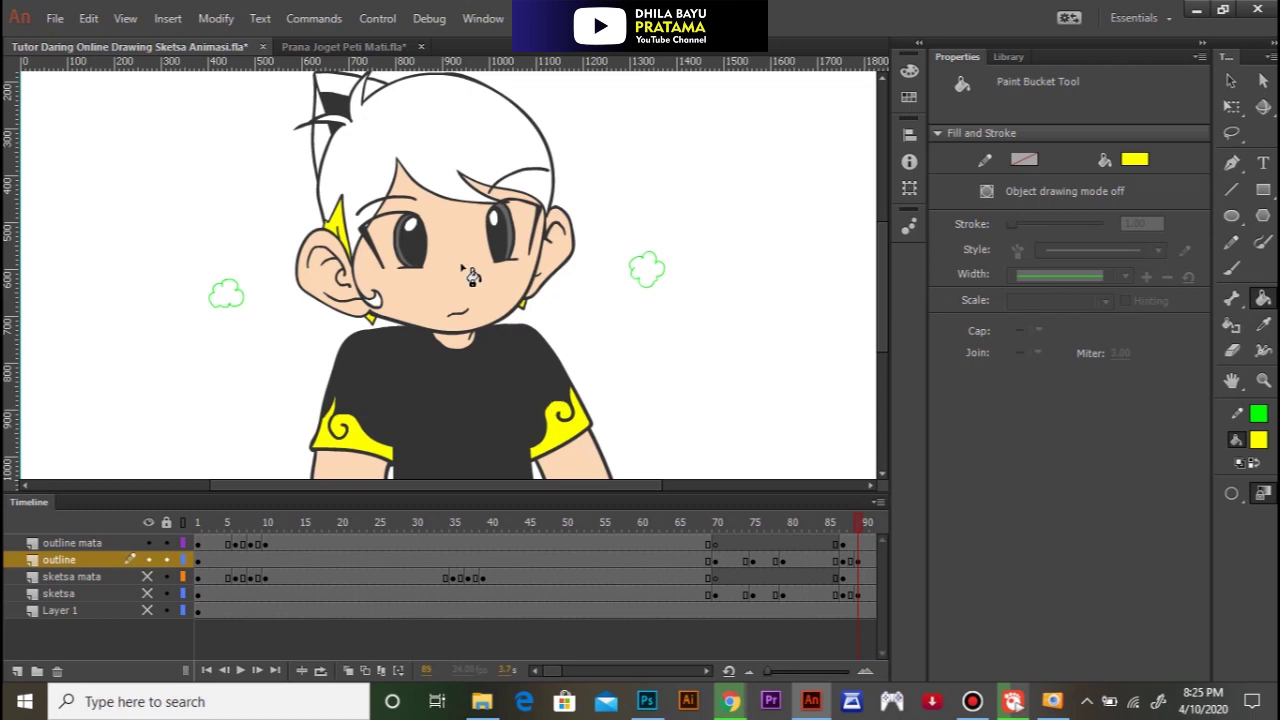
left_click(336, 145)
left_click(330, 118)
Step: Move to frame 95 and colour both sleeve trims, the earrings, the pointed ear piece and the headpiece yellow
left_click_drag(860, 527, 489, 531)
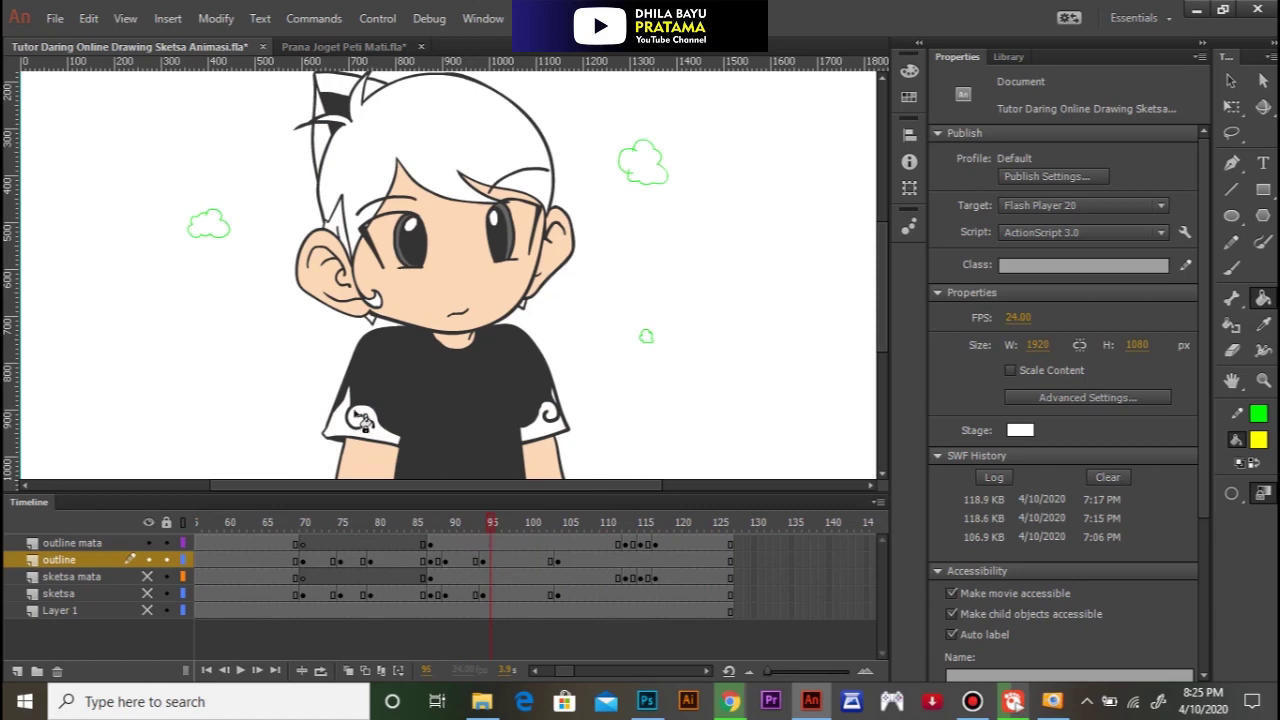
left_click(385, 440)
left_click(540, 432)
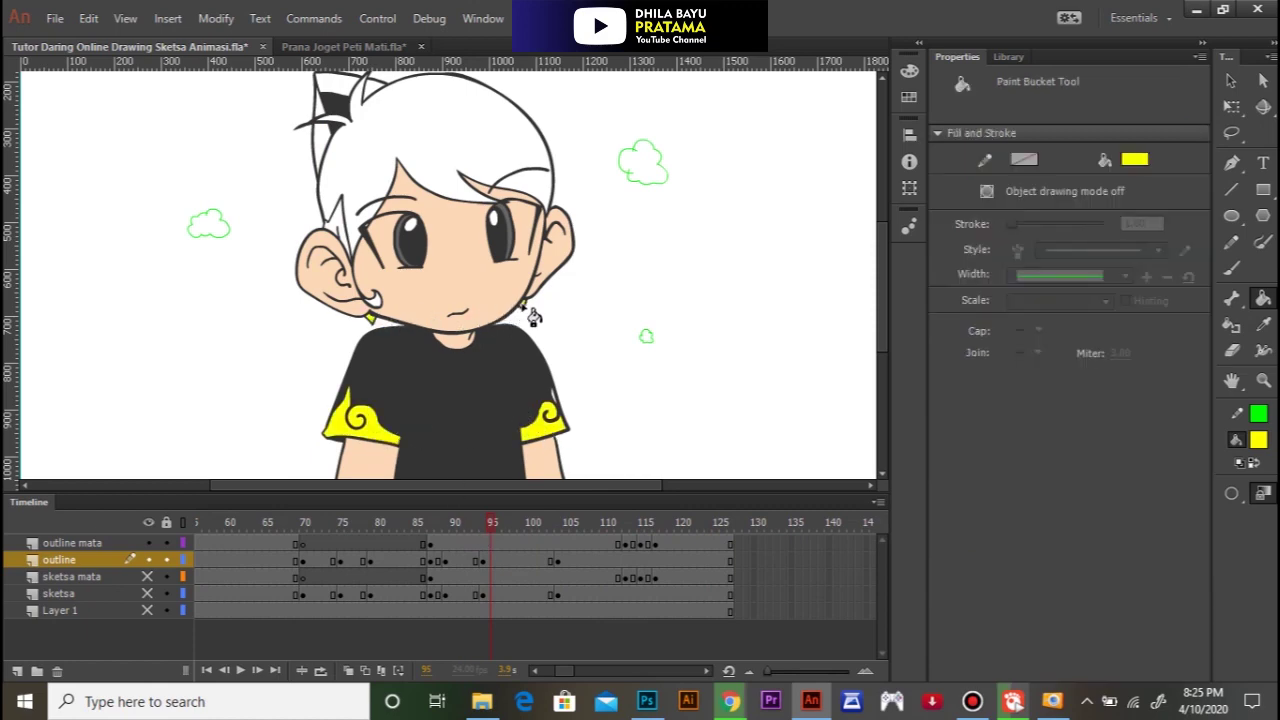
left_click(340, 228)
left_click(324, 148)
Step: Go to frame 106 and fill the sleeve trims, earrings, pointed piece beside the ear and both headpiece sections with yellow
left_click(496, 524)
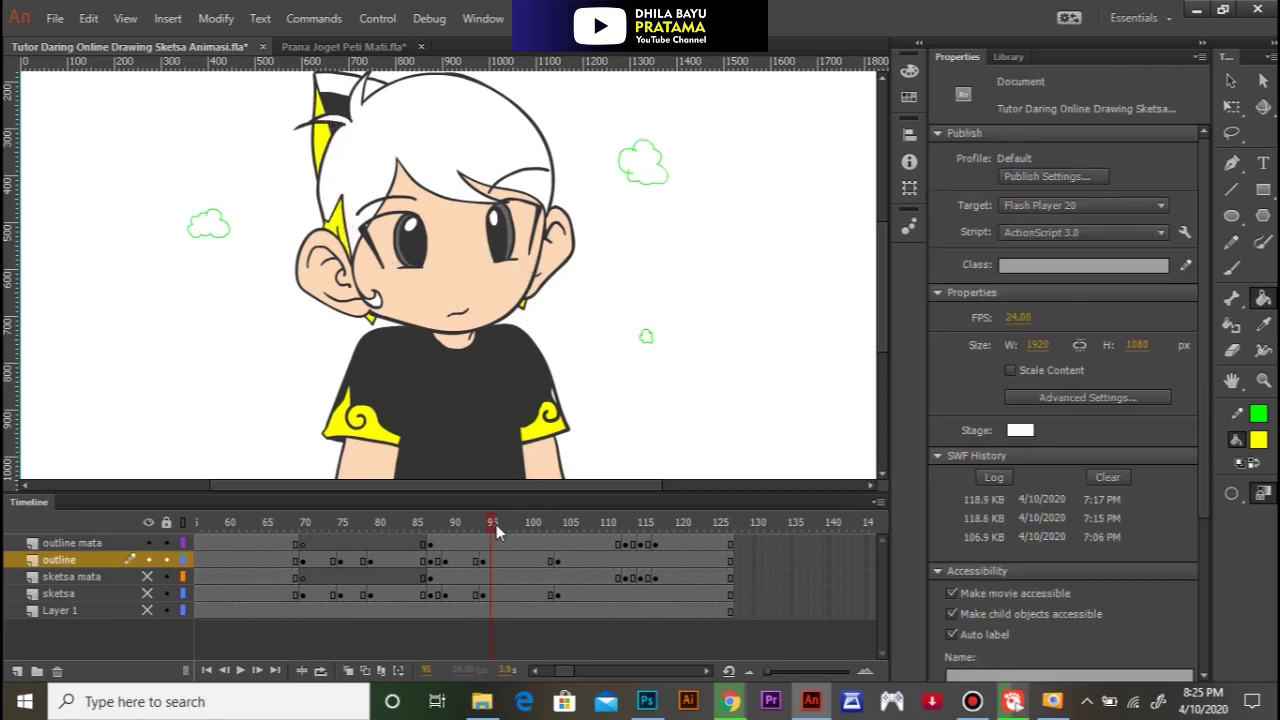
left_click_drag(542, 524, 575, 524)
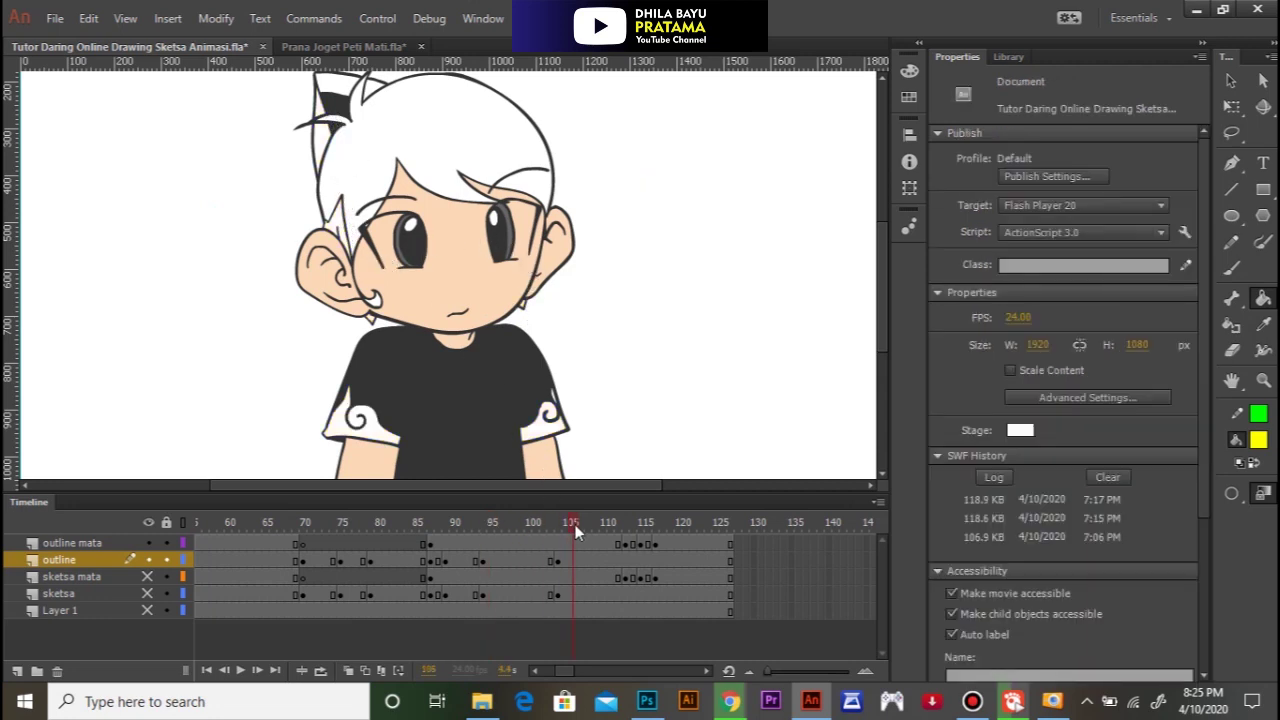
left_click(381, 436)
left_click(546, 426)
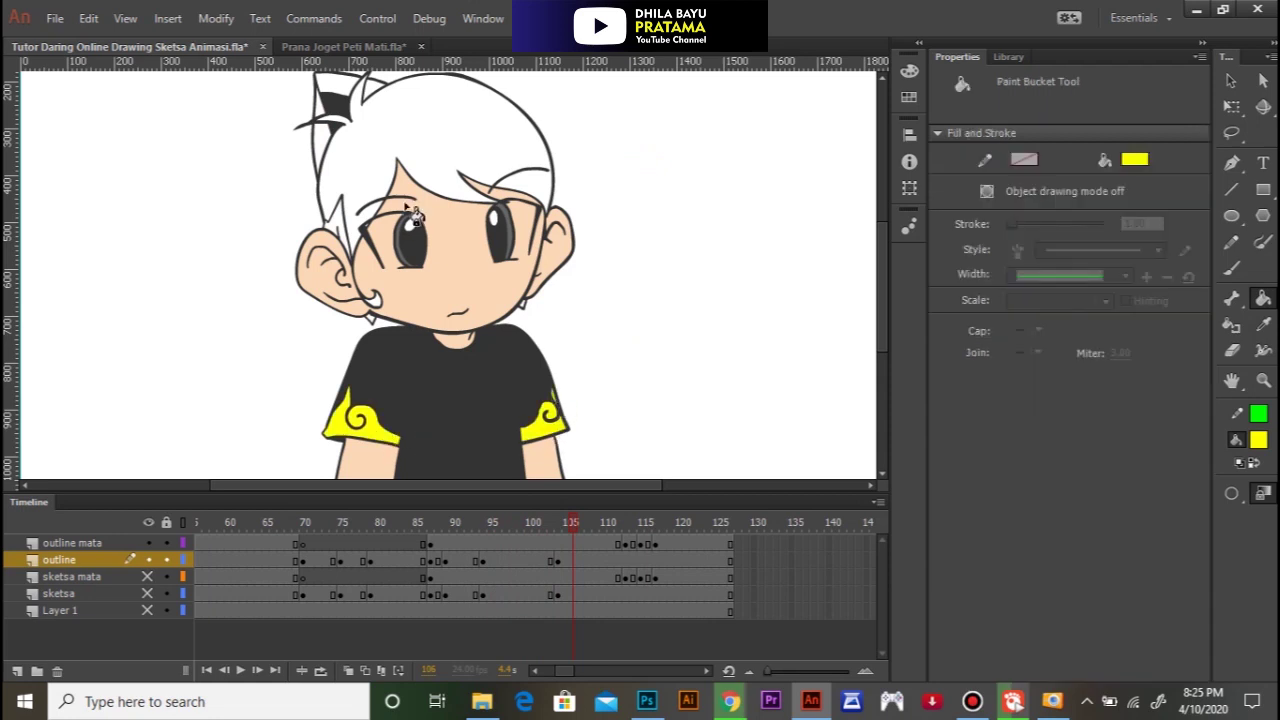
left_click(375, 318)
left_click(337, 222)
left_click(322, 148)
left_click(328, 112)
Step: Back on frame 1, fill the hair and the curl beside the ear with the hair brown sampled from Prana Joget Peti Mati.fla
mouse_move(577, 527)
left_mouse_down()
mouse_move(695, 530)
mouse_move(133, 518)
left_mouse_up()
left_click(295, 47)
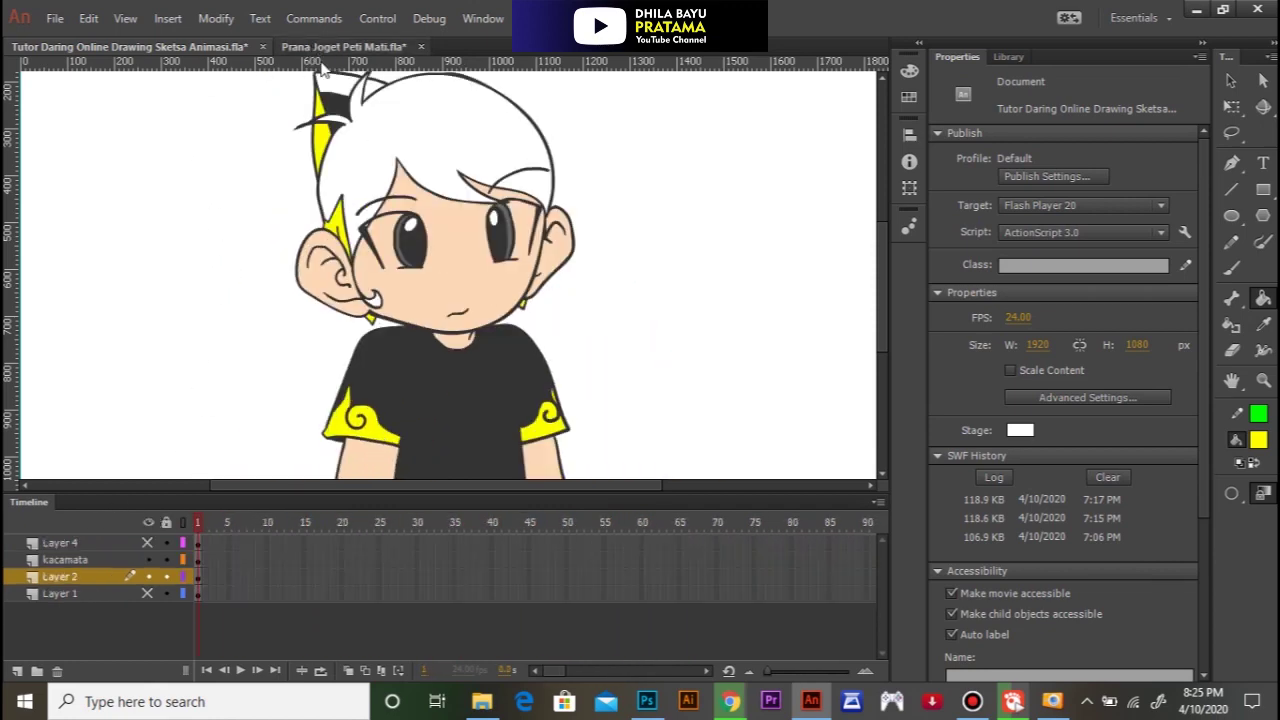
key("i")
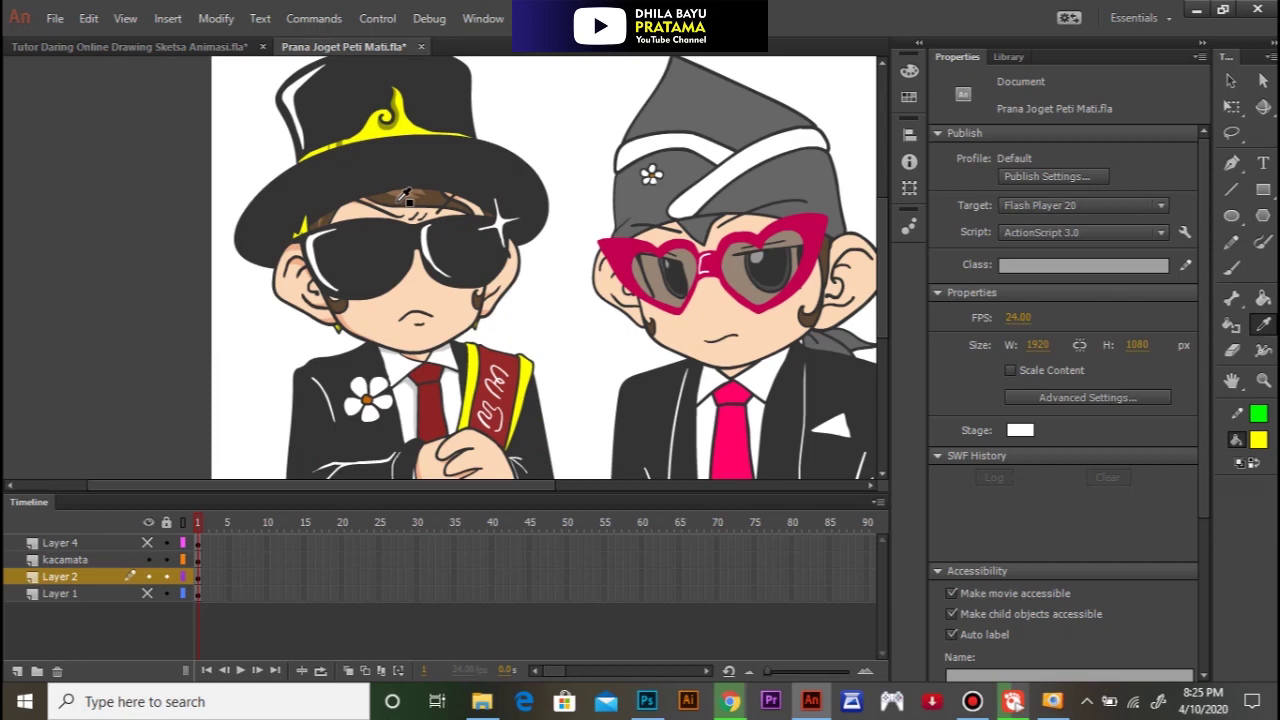
left_click(400, 193)
left_click(138, 45)
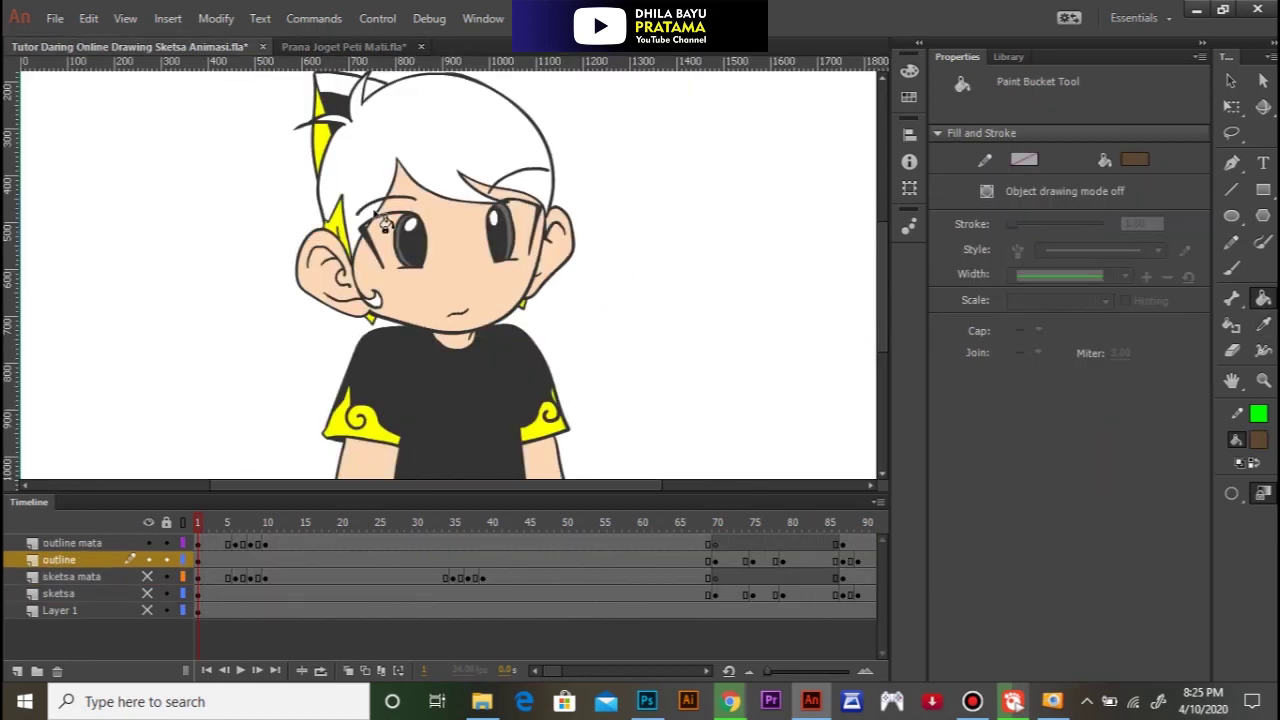
left_click(367, 174)
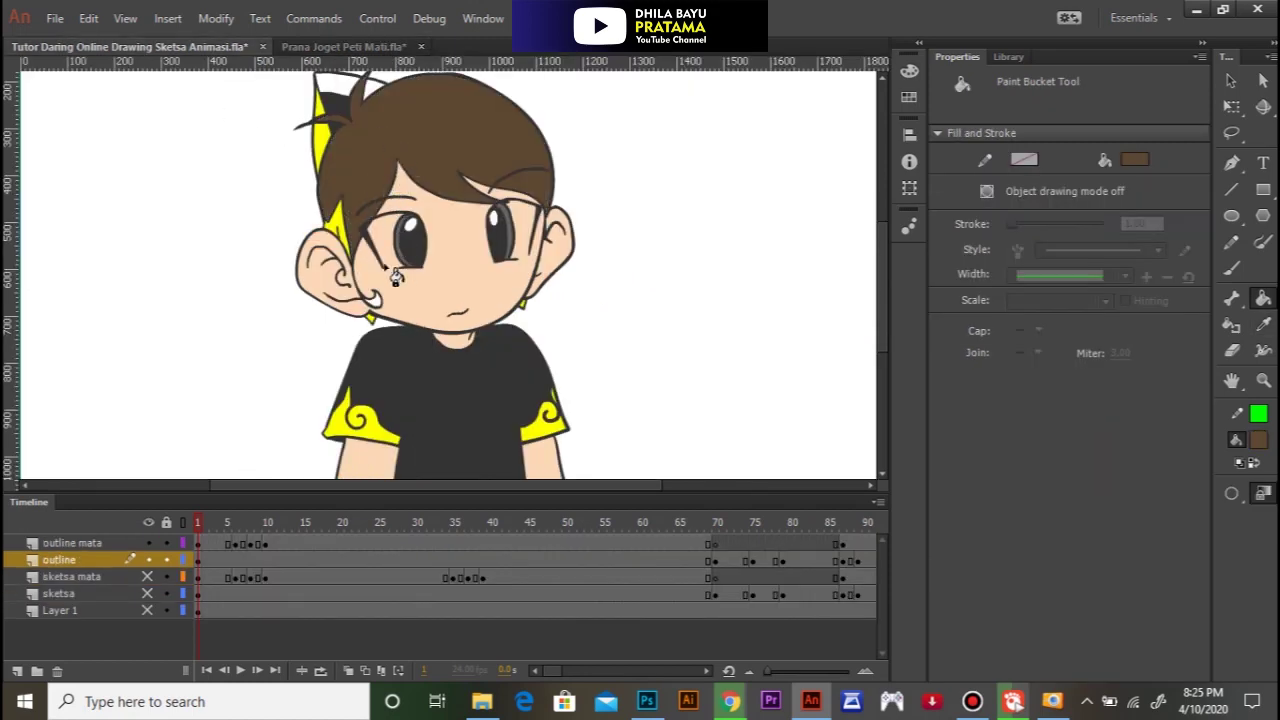
left_click(384, 311)
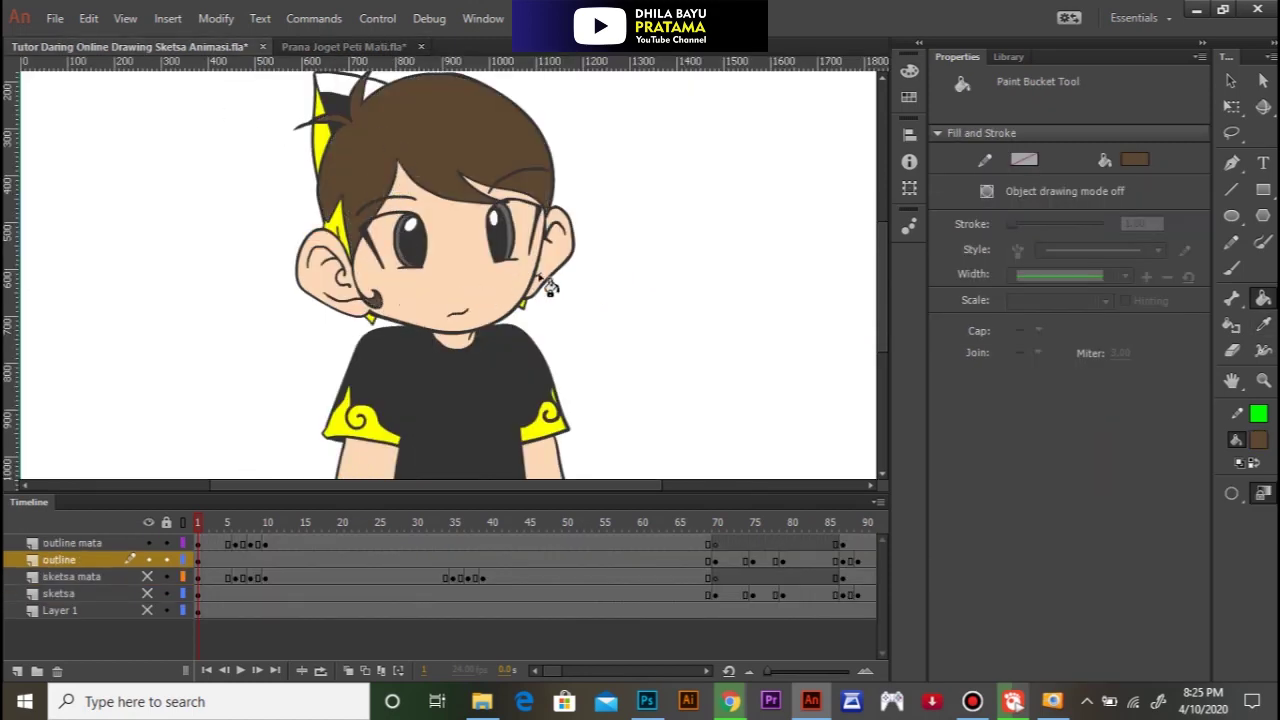
Step: Go to frame 71 and fill the hair and the small curl beside the ear with brown
left_click(200, 521)
left_click_drag(305, 541, 454, 545)
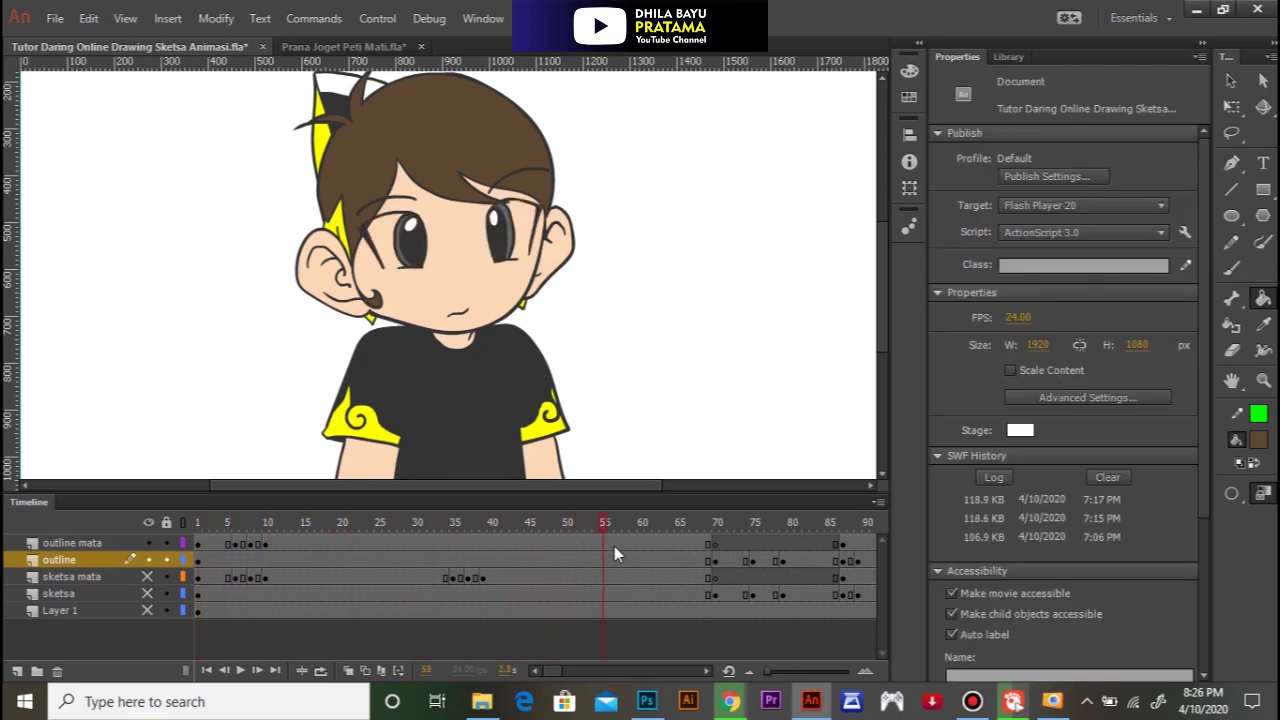
left_click_drag(697, 541, 728, 541)
left_click(506, 258)
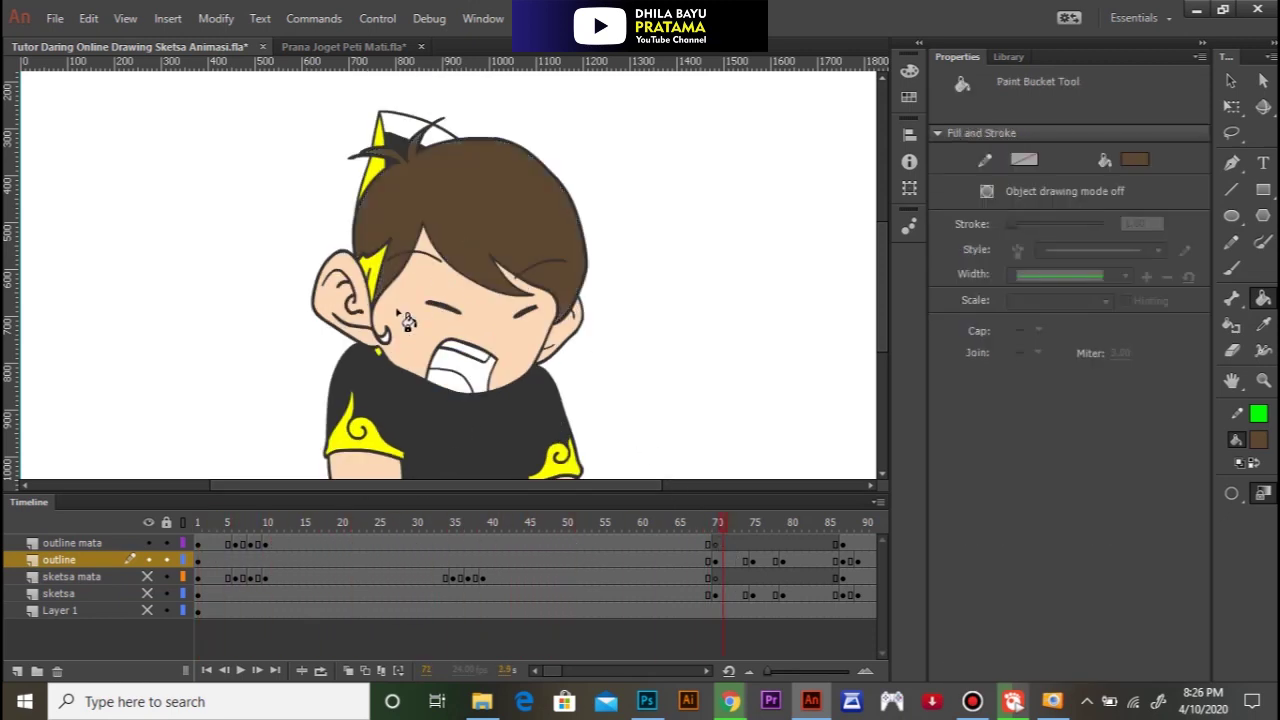
left_click(386, 340)
Step: Fill the hair and the curl beside the ear with brown on frames 76, 81 and 87
left_click_drag(726, 531, 760, 527)
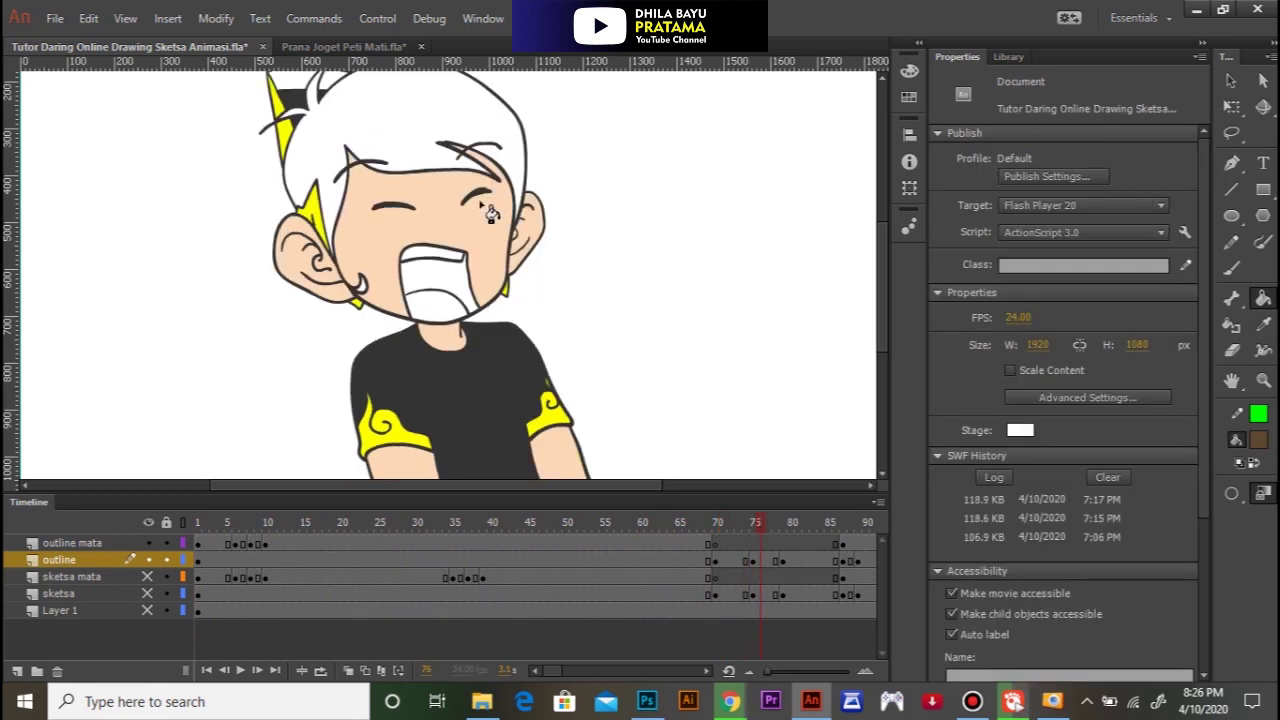
left_click(421, 158)
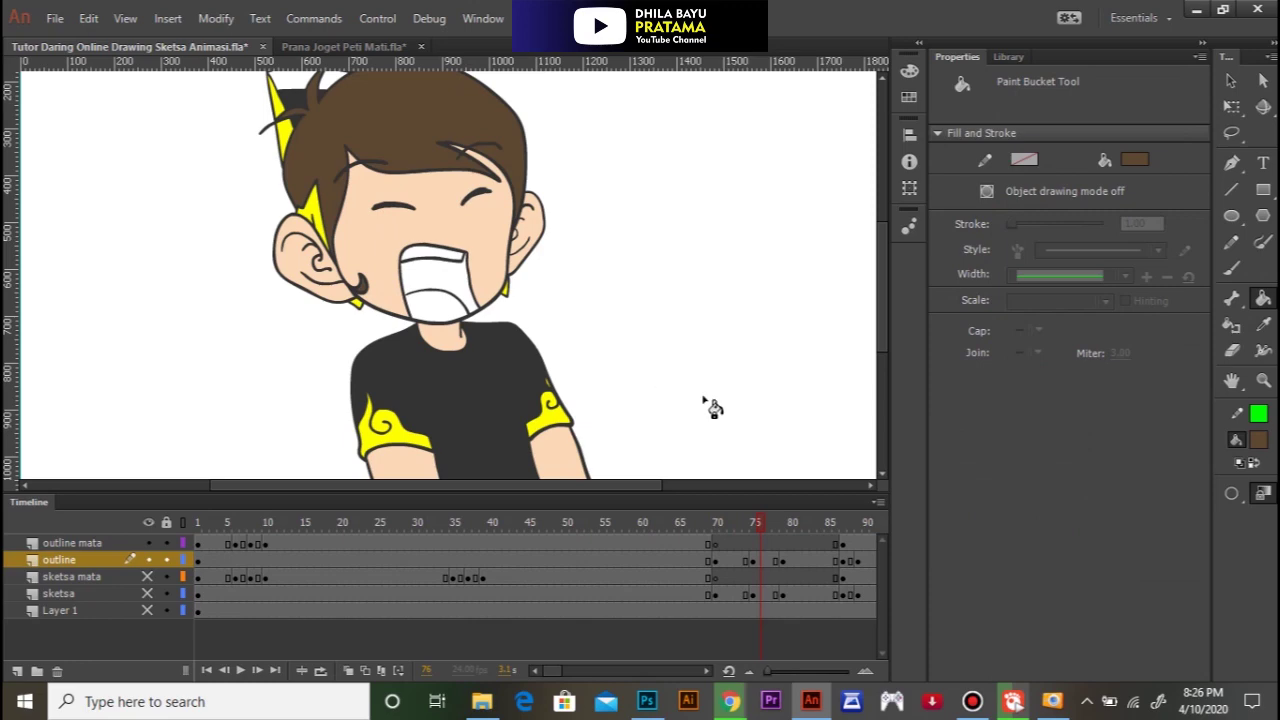
left_click_drag(766, 525, 794, 526)
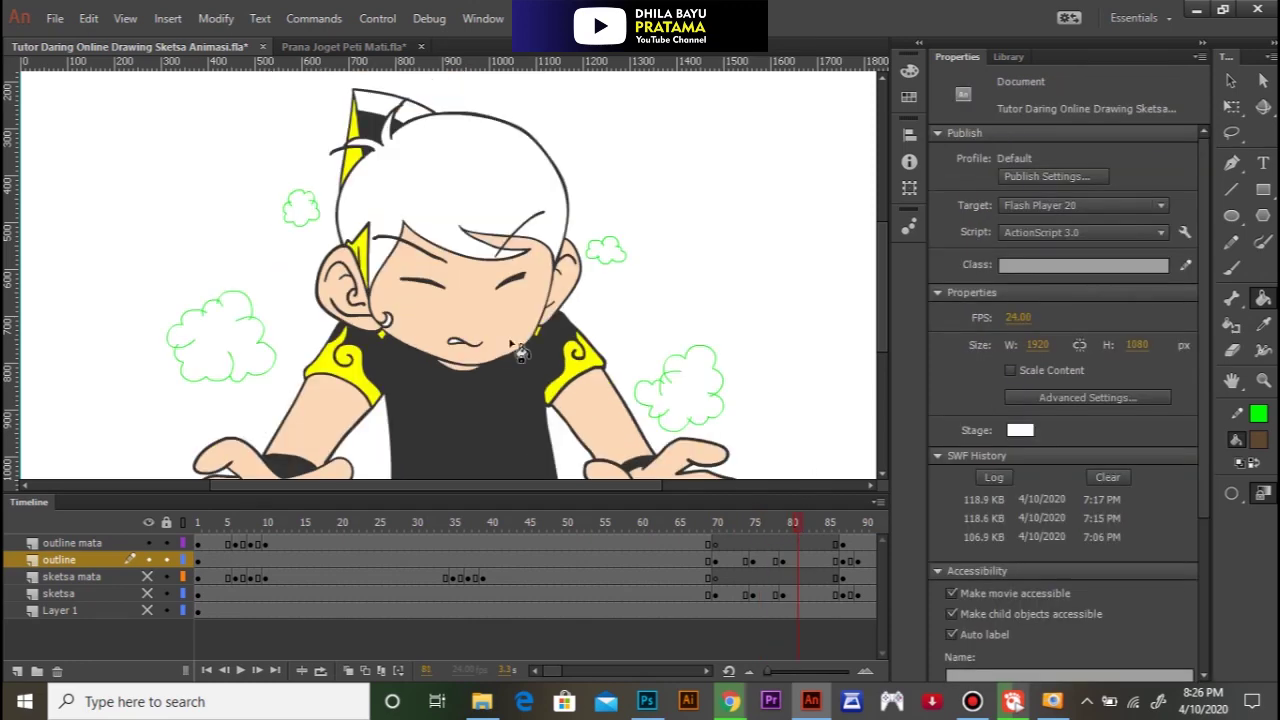
left_click(437, 242)
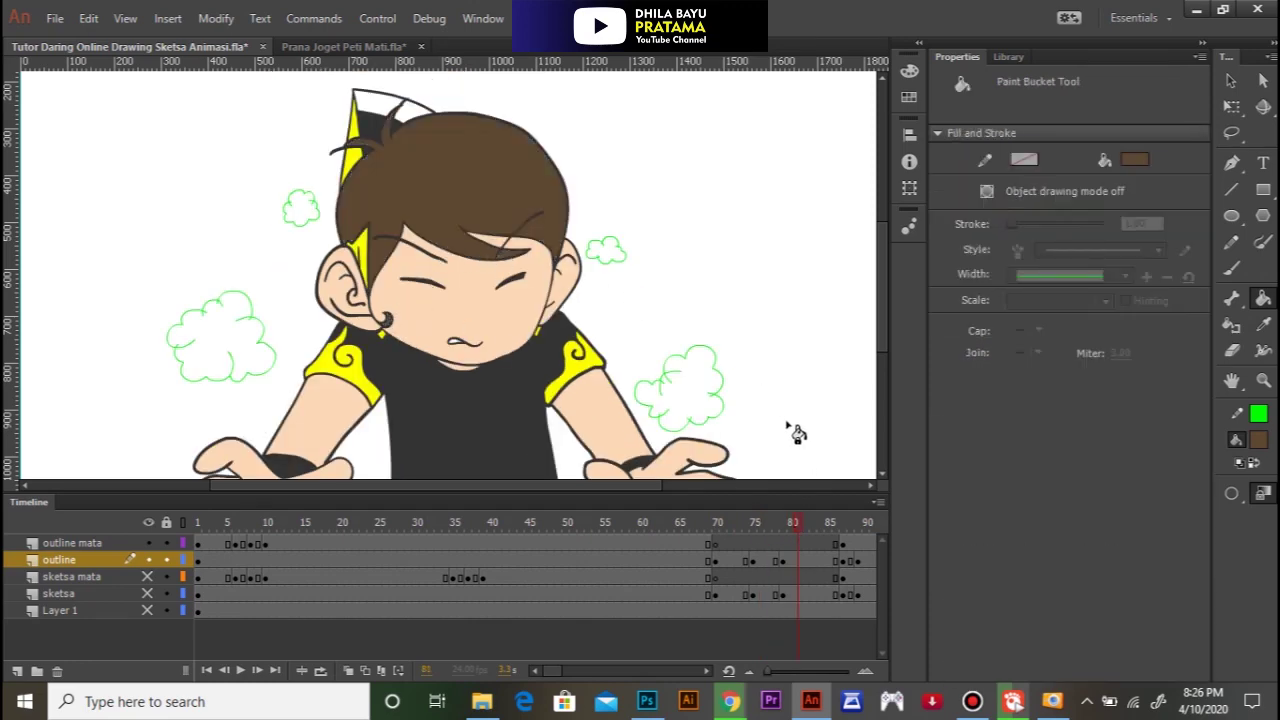
left_click_drag(800, 532, 843, 527)
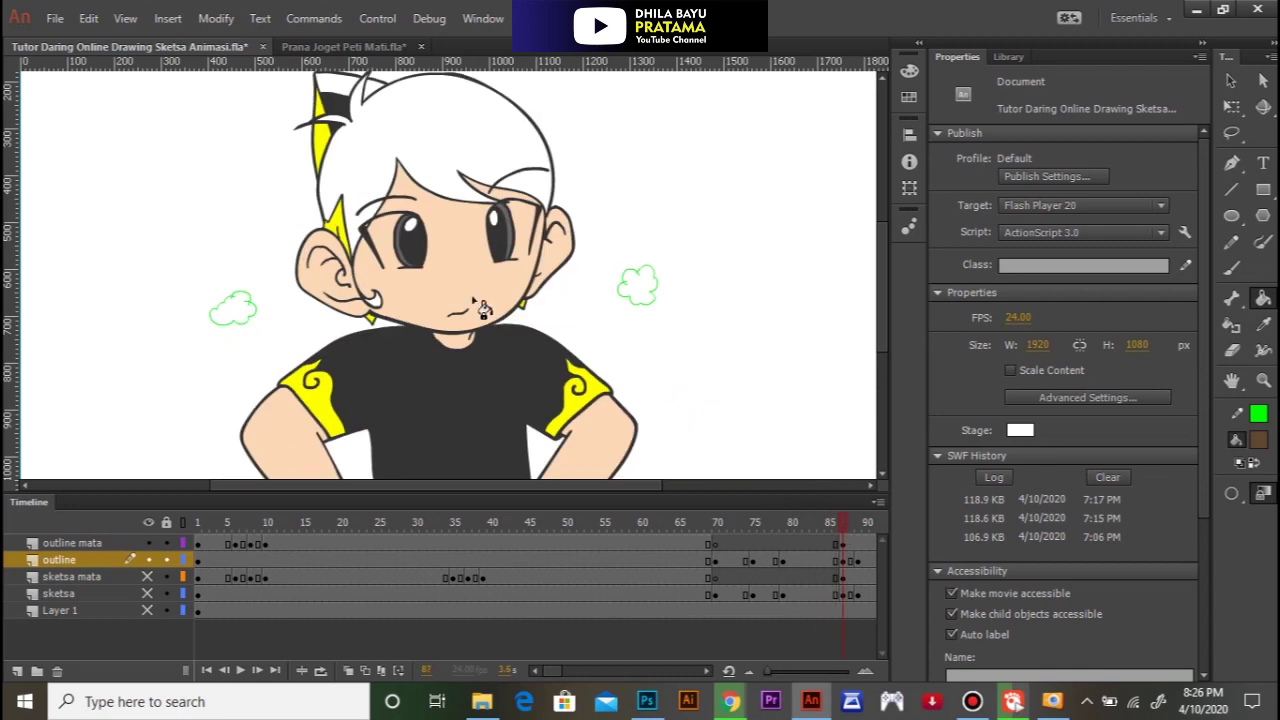
left_click(392, 195)
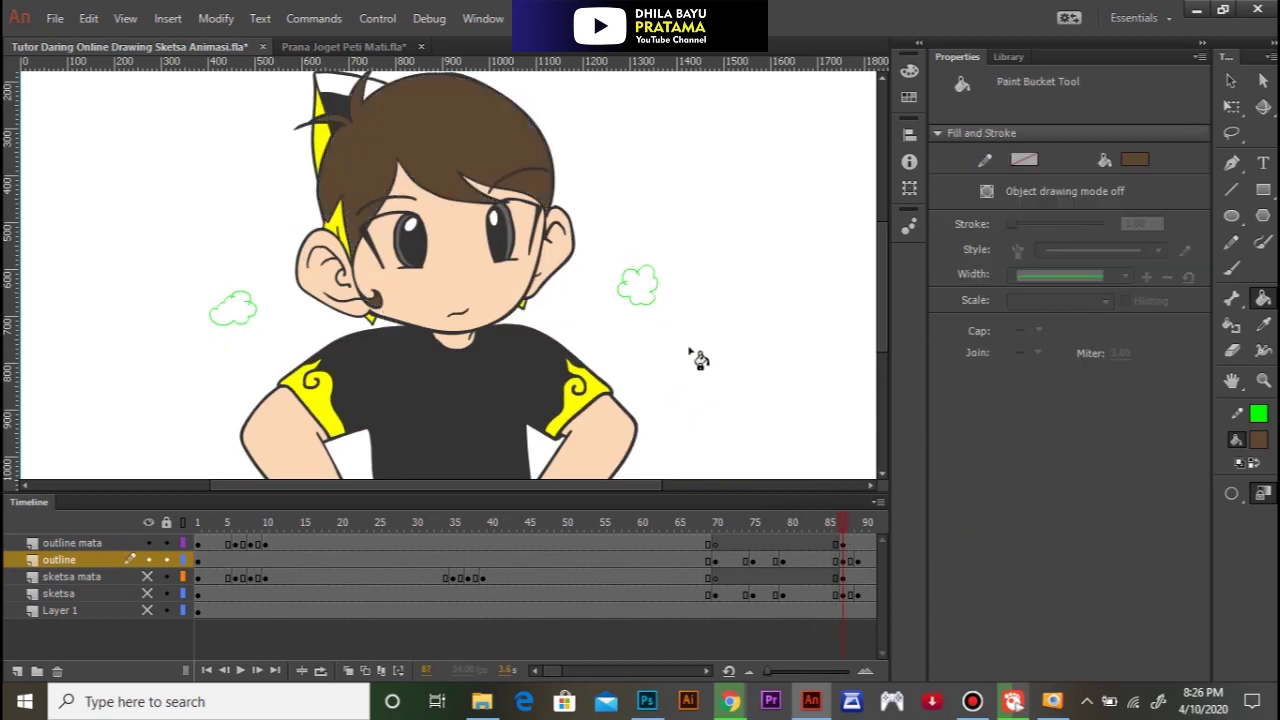
Step: Fill the hair and the curl beside the ear with brown on frames 89, 98 and 107
left_click_drag(838, 524, 447, 527)
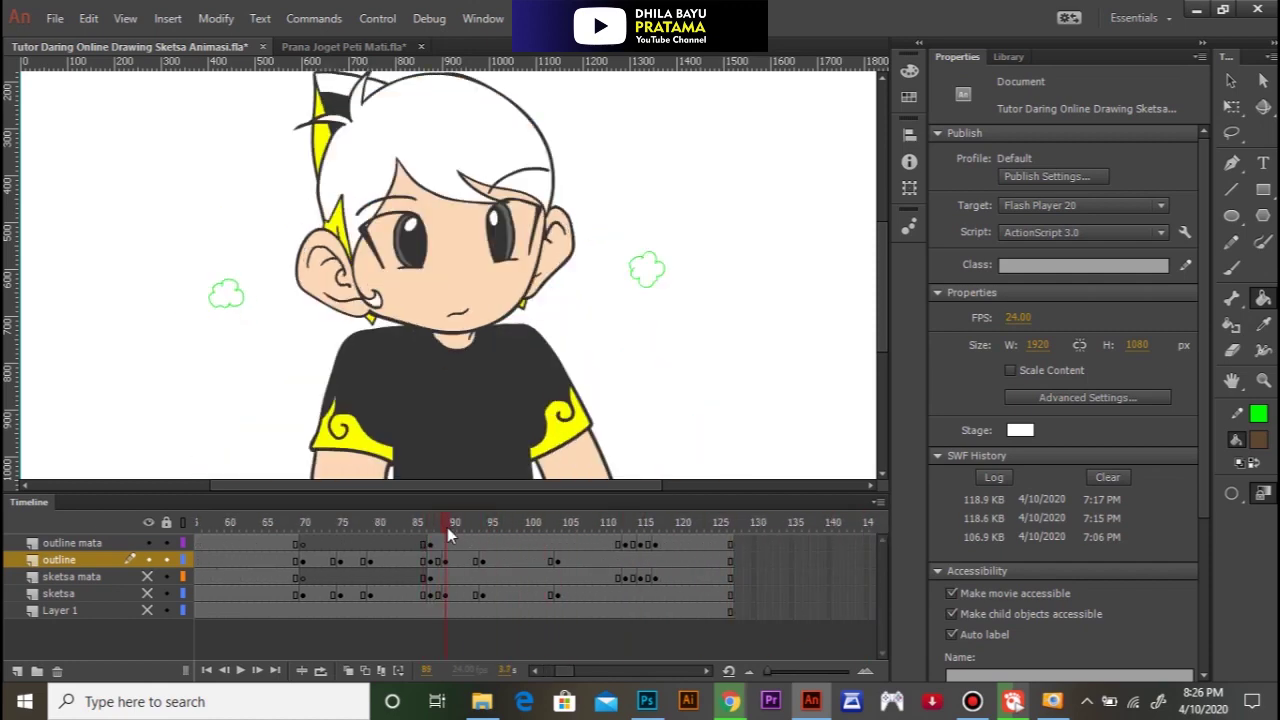
left_click(418, 168)
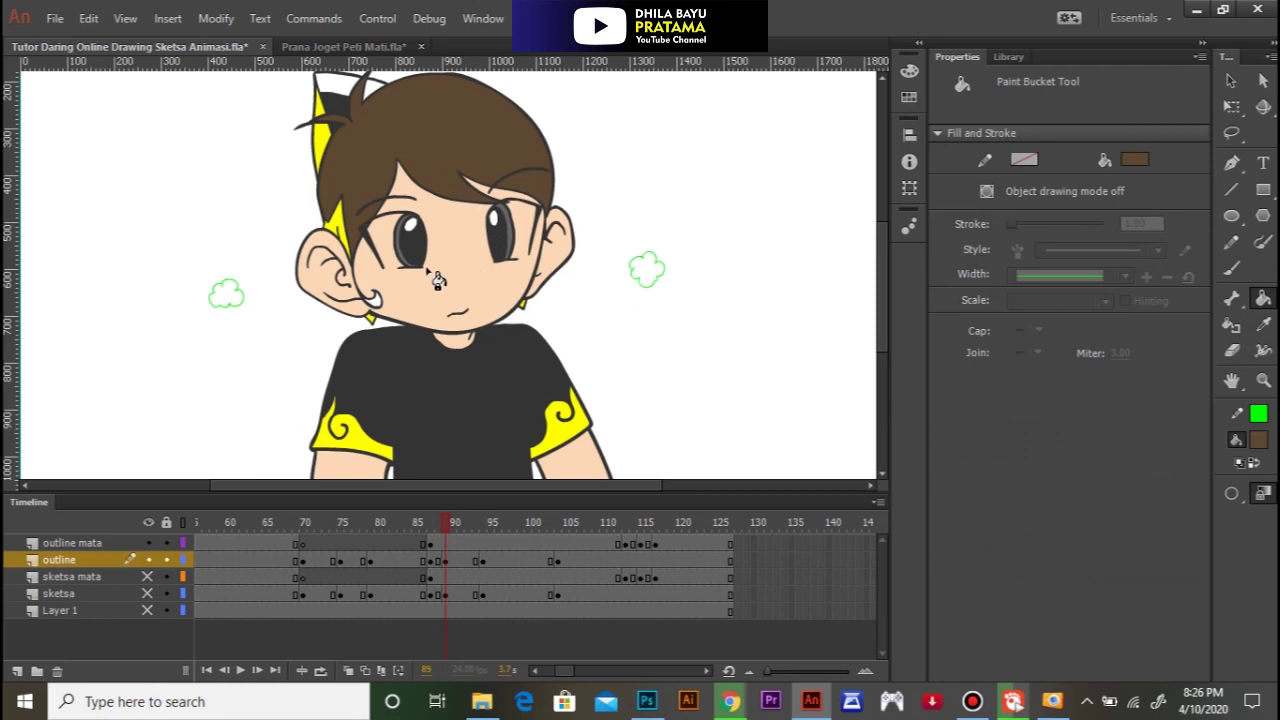
left_click(514, 520)
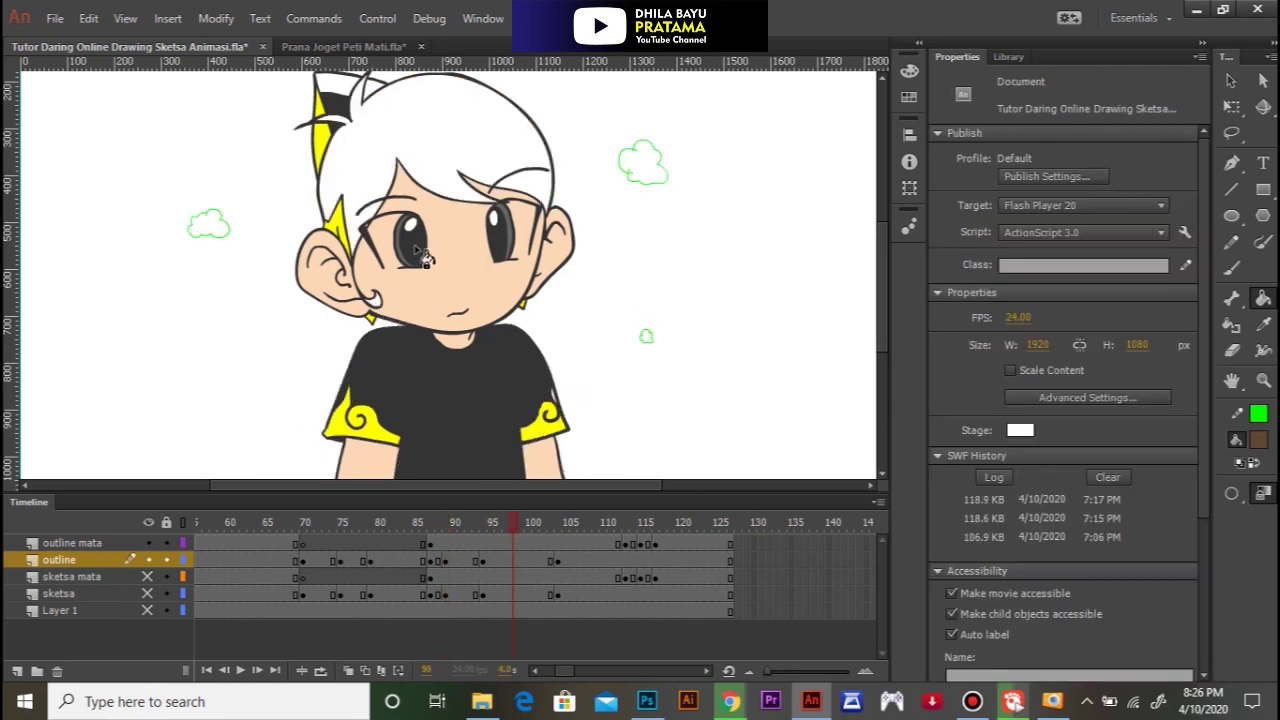
left_click(370, 226)
left_click(373, 190)
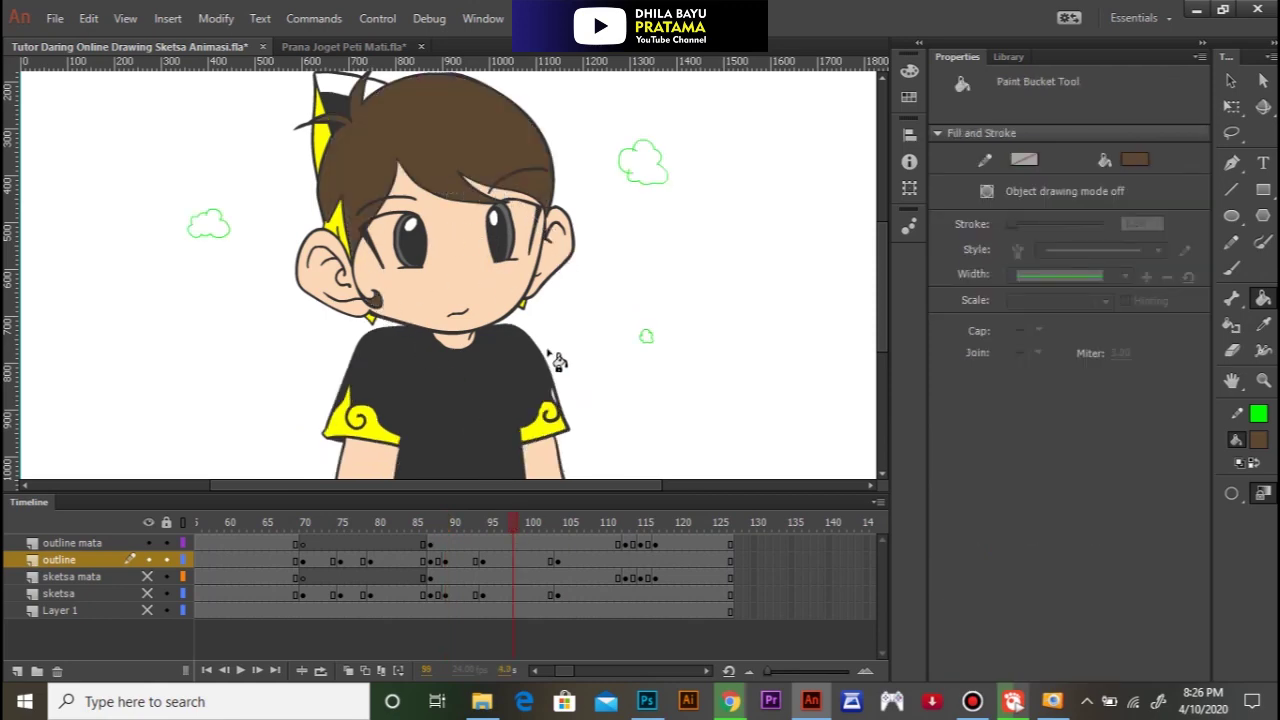
left_click(579, 530)
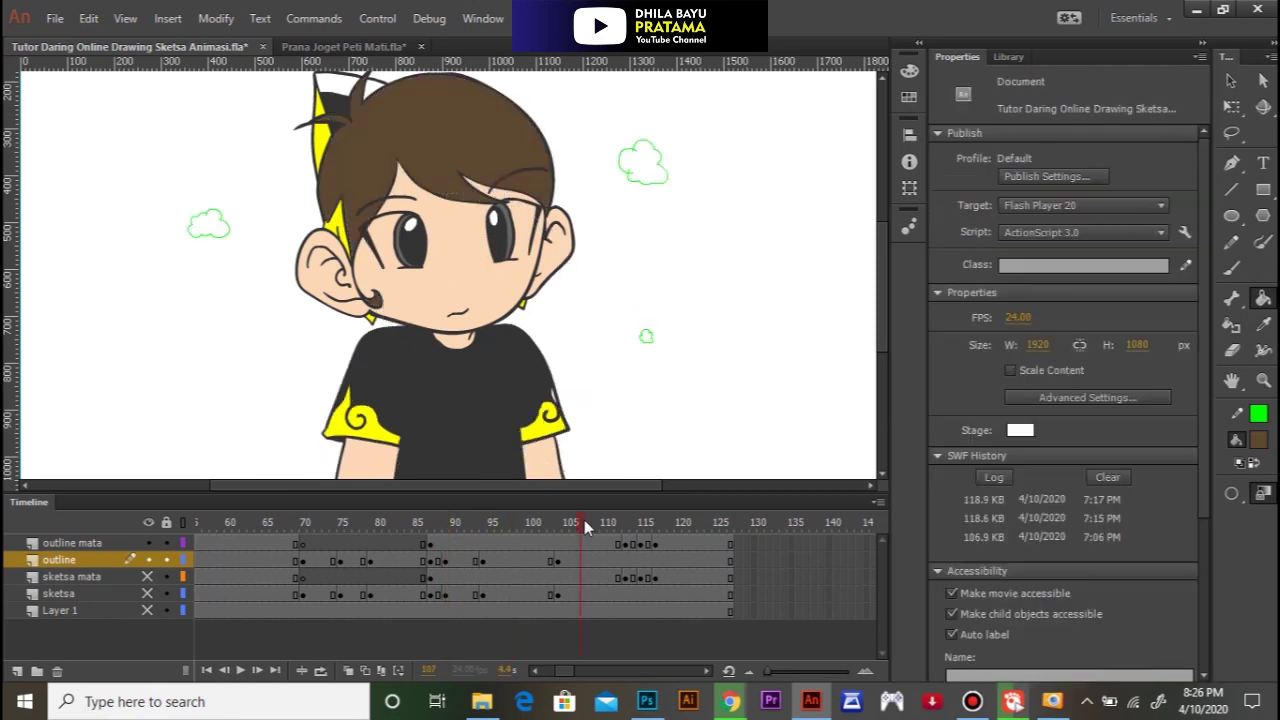
left_click(457, 172)
left_click(372, 302)
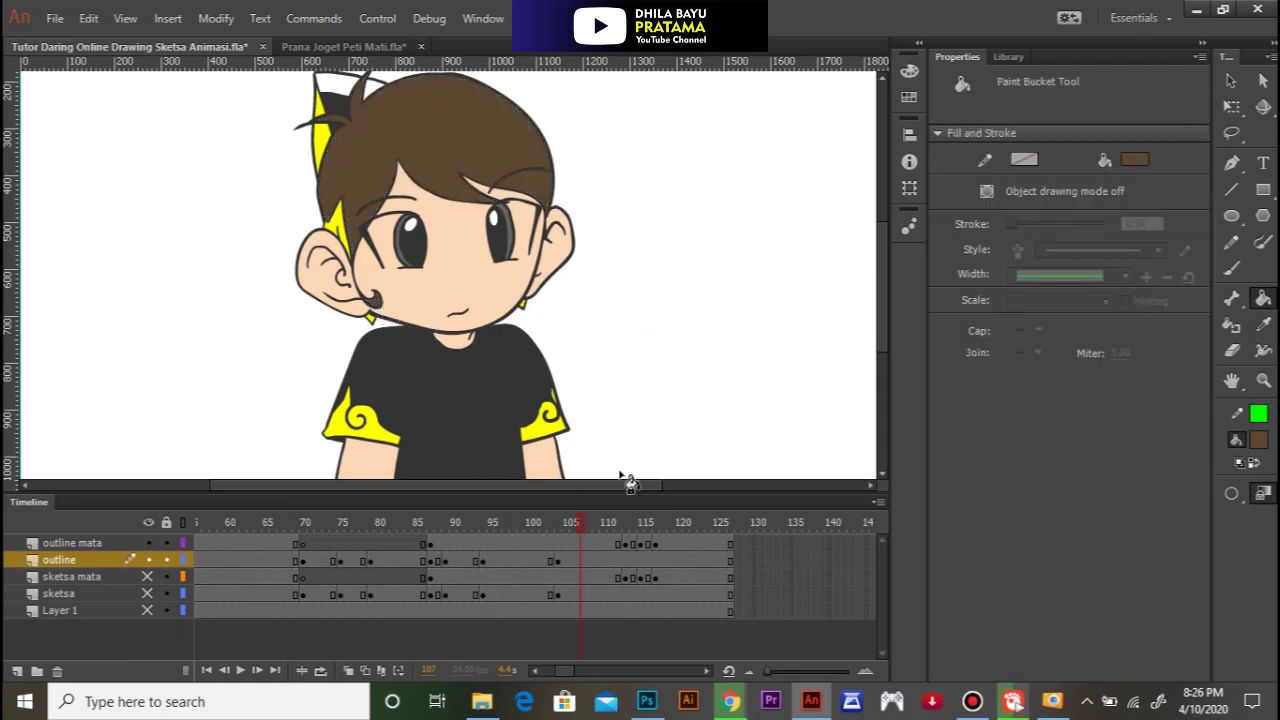
Step: On the outline mata layer at frame 114, sample white from one eye's highlight and fill the other eye's highlight with it
left_click(632, 529)
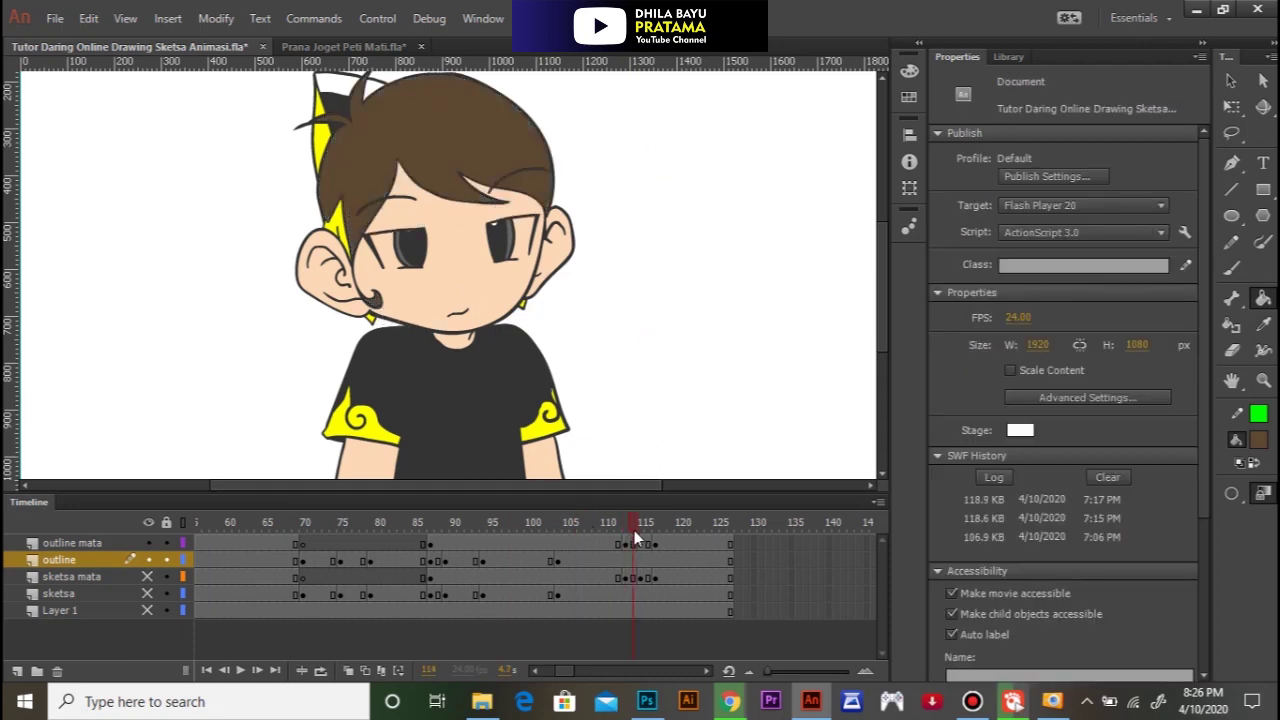
mouse_move(634, 530)
left_mouse_down()
mouse_move(619, 530)
mouse_move(667, 540)
mouse_move(632, 541)
left_mouse_up()
left_click(631, 544)
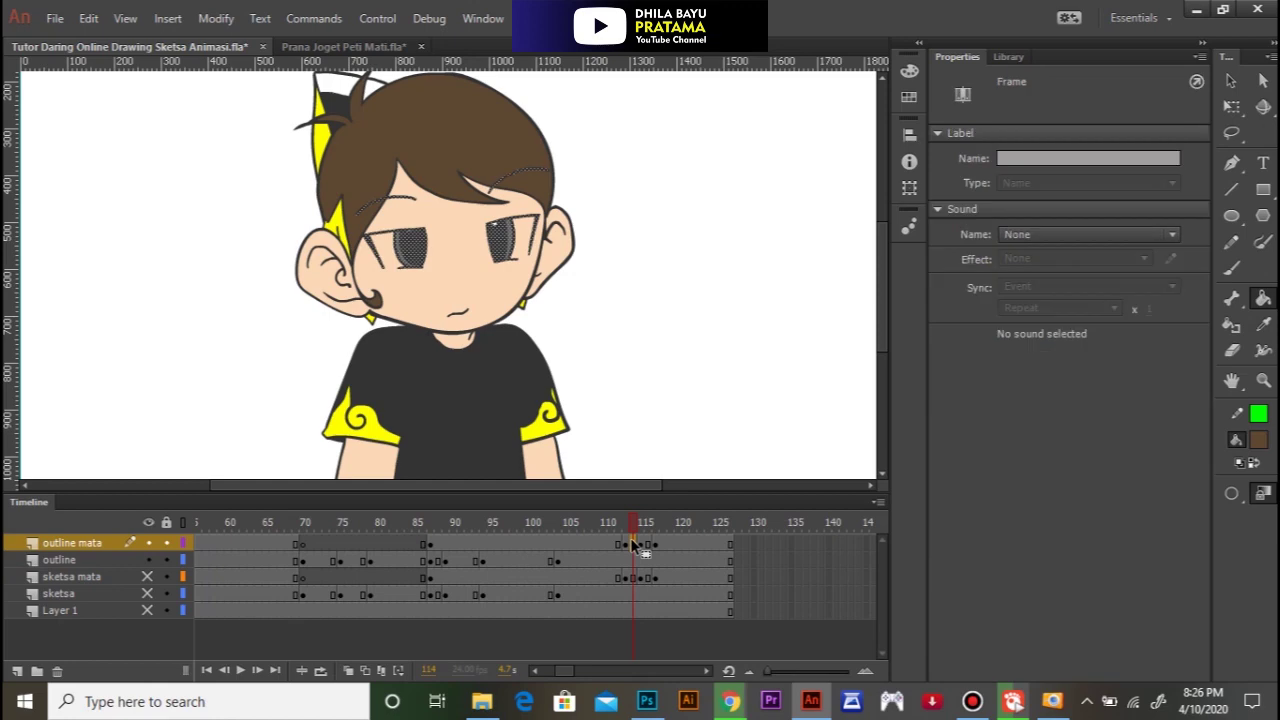
key("v")
left_click(632, 409)
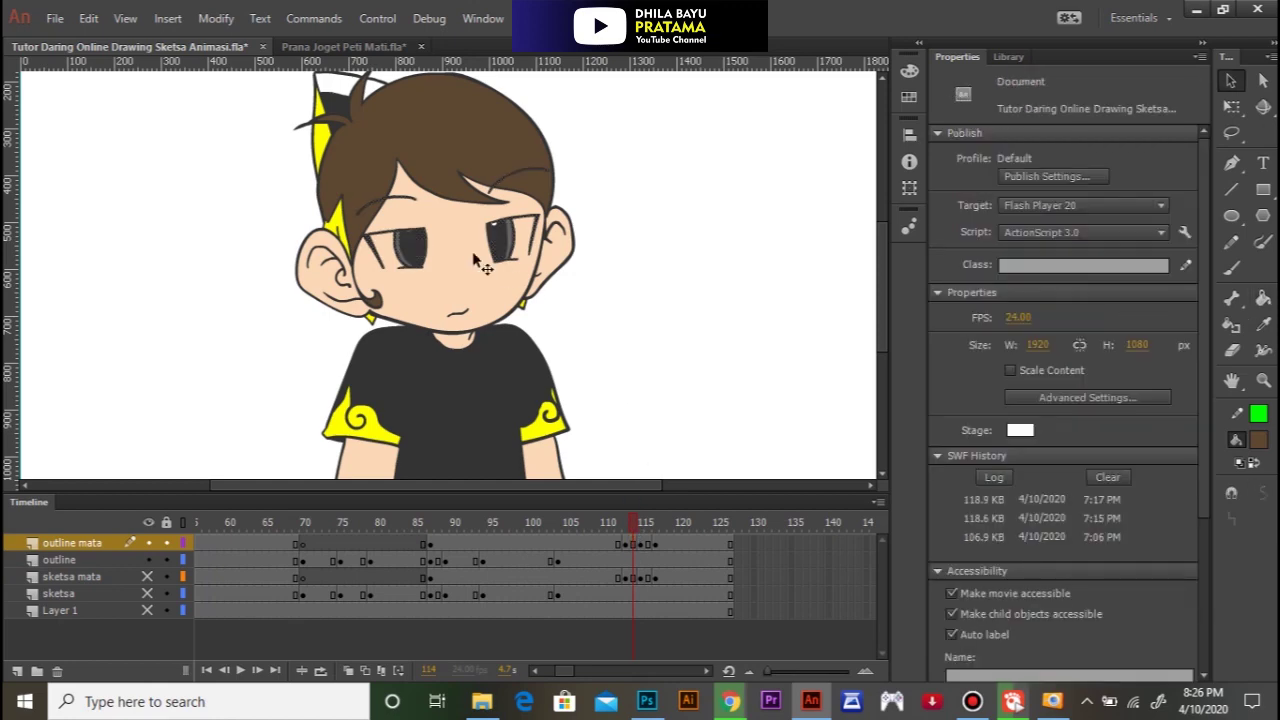
left_click(440, 239, "ctrl")
left_click(492, 264, "ctrl")
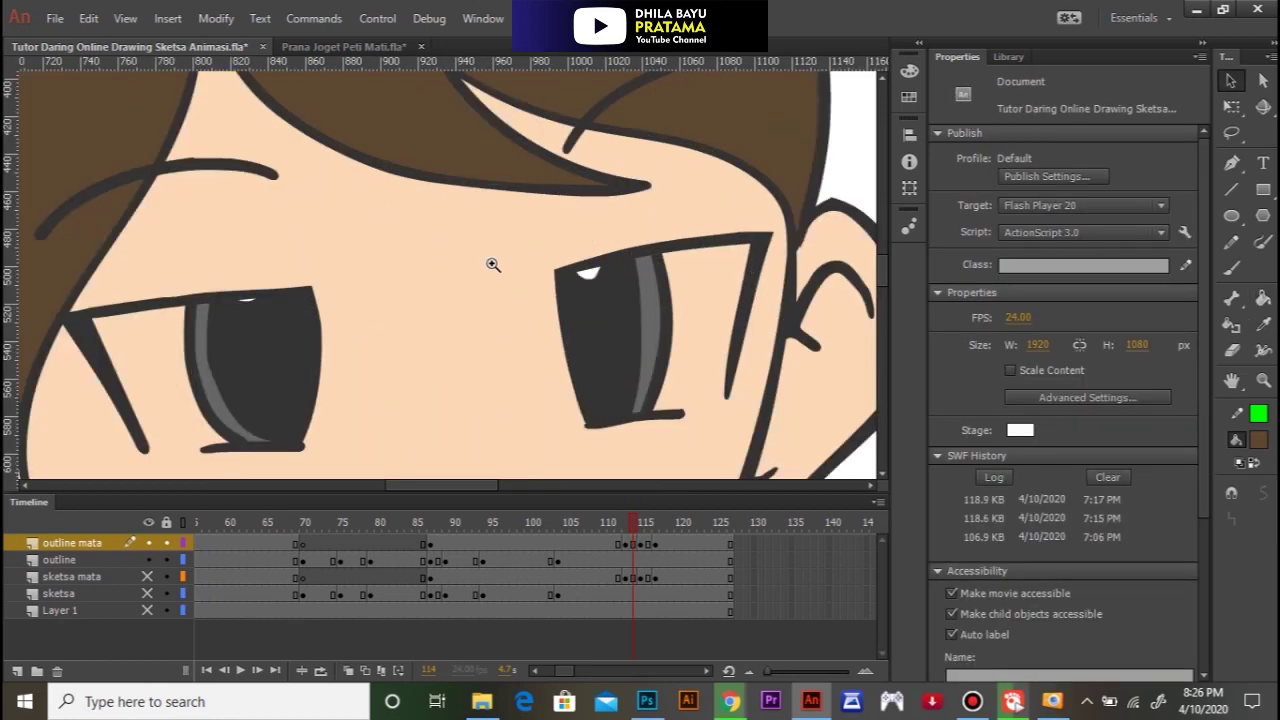
key("i")
left_click(596, 270)
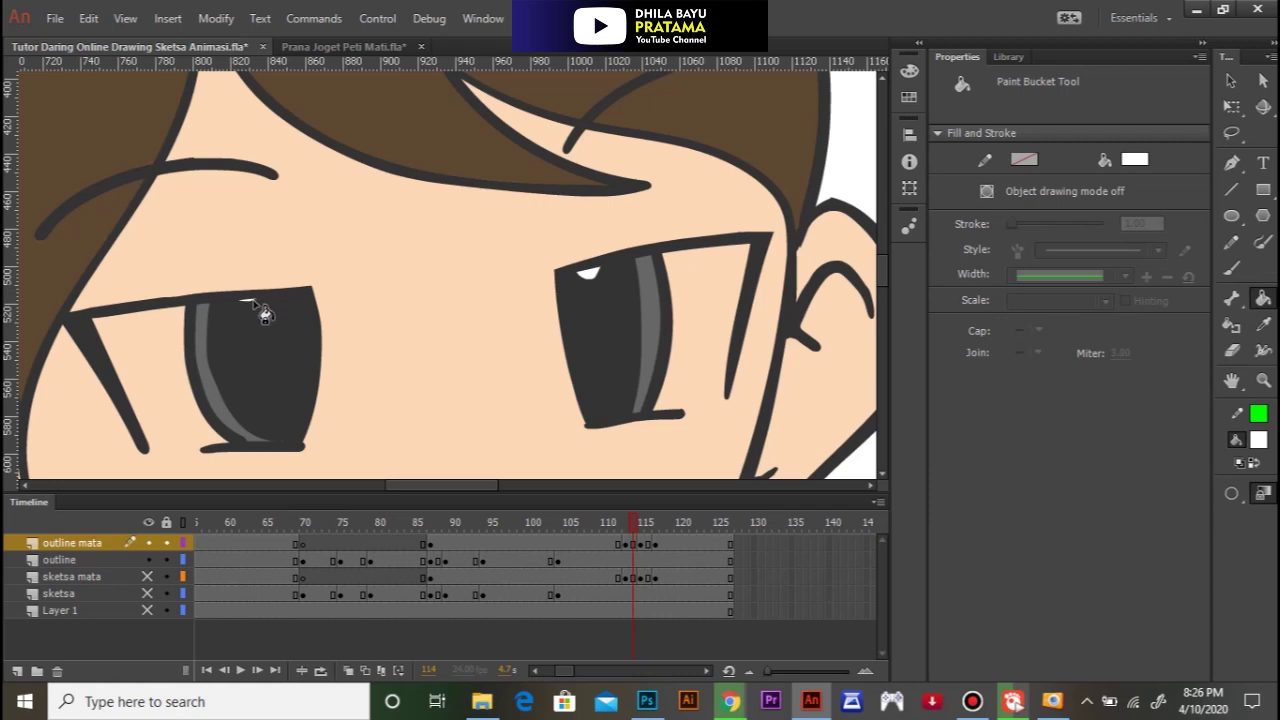
left_click(286, 318)
left_click(371, 333, "alt")
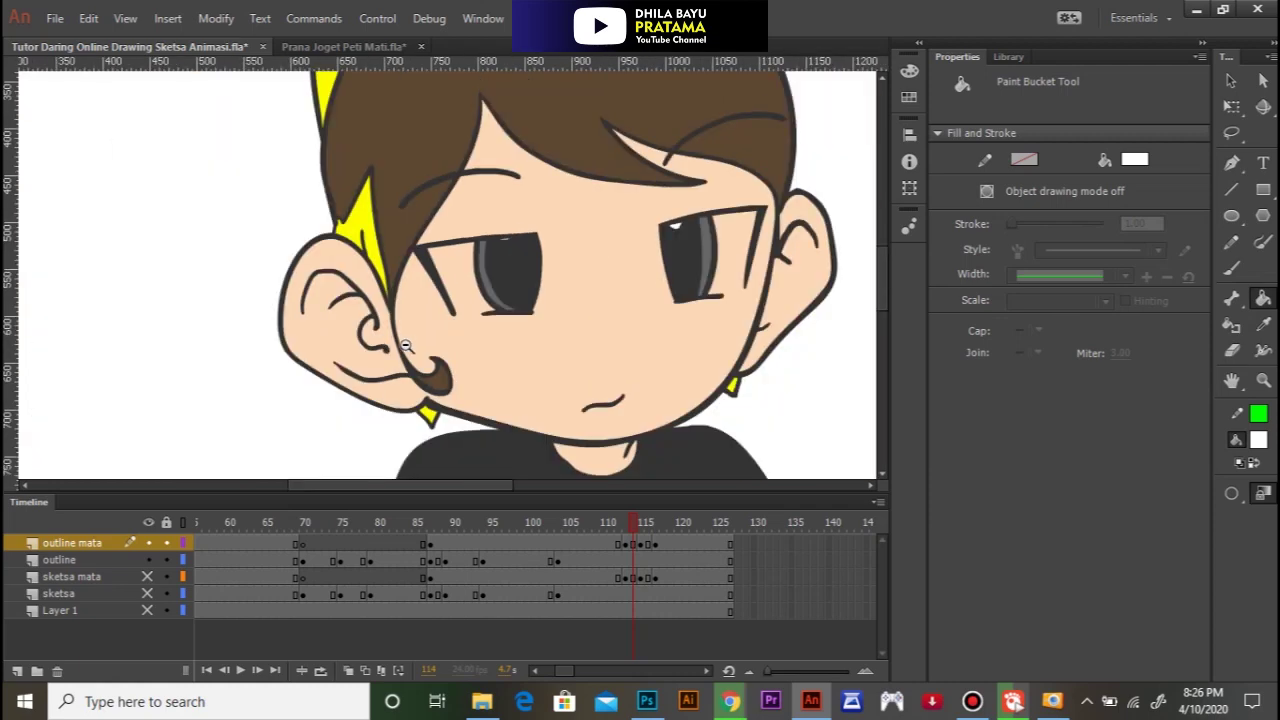
left_click(449, 323, "alt")
Step: Sample the hat band's dark yellow in Prana Joget Peti Mati.fla and fill the headpiece's upper band with it on the animation's first keyframe
left_click_drag(632, 527, 507, 534)
left_click_drag(699, 545, 116, 493)
left_click(301, 46)
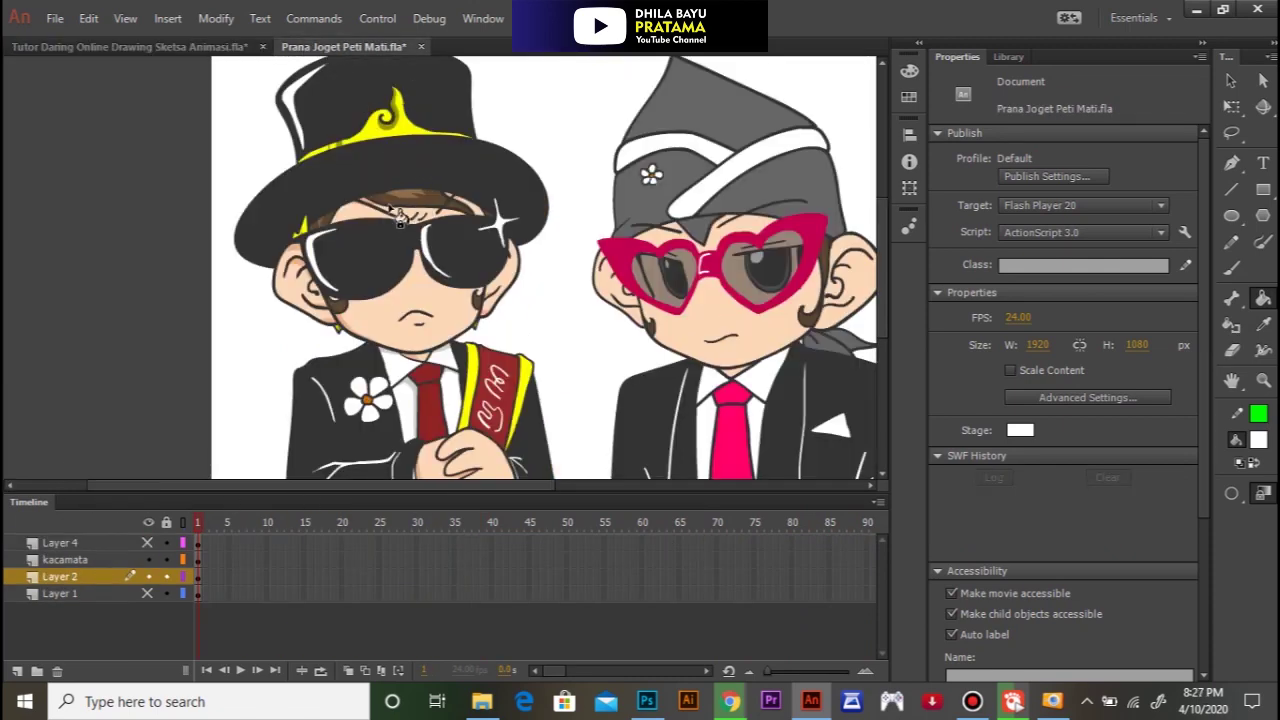
left_click(347, 148, "ctrl")
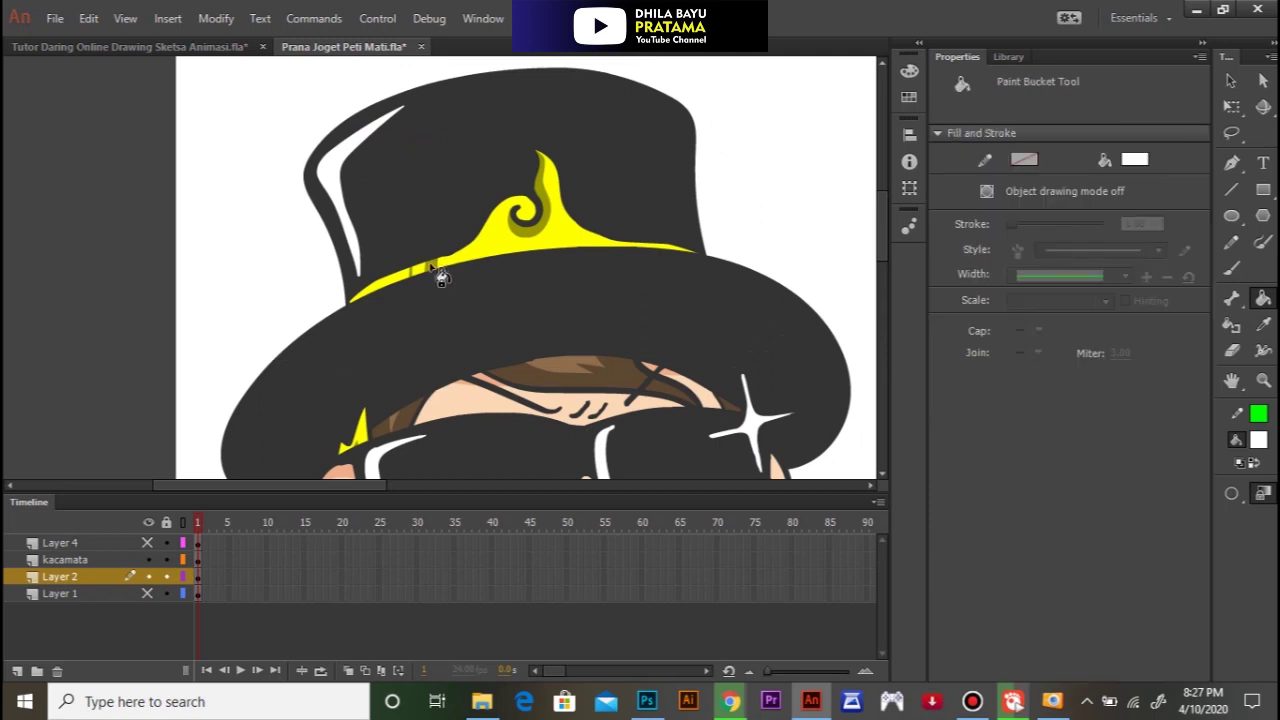
key("i")
left_click(443, 278)
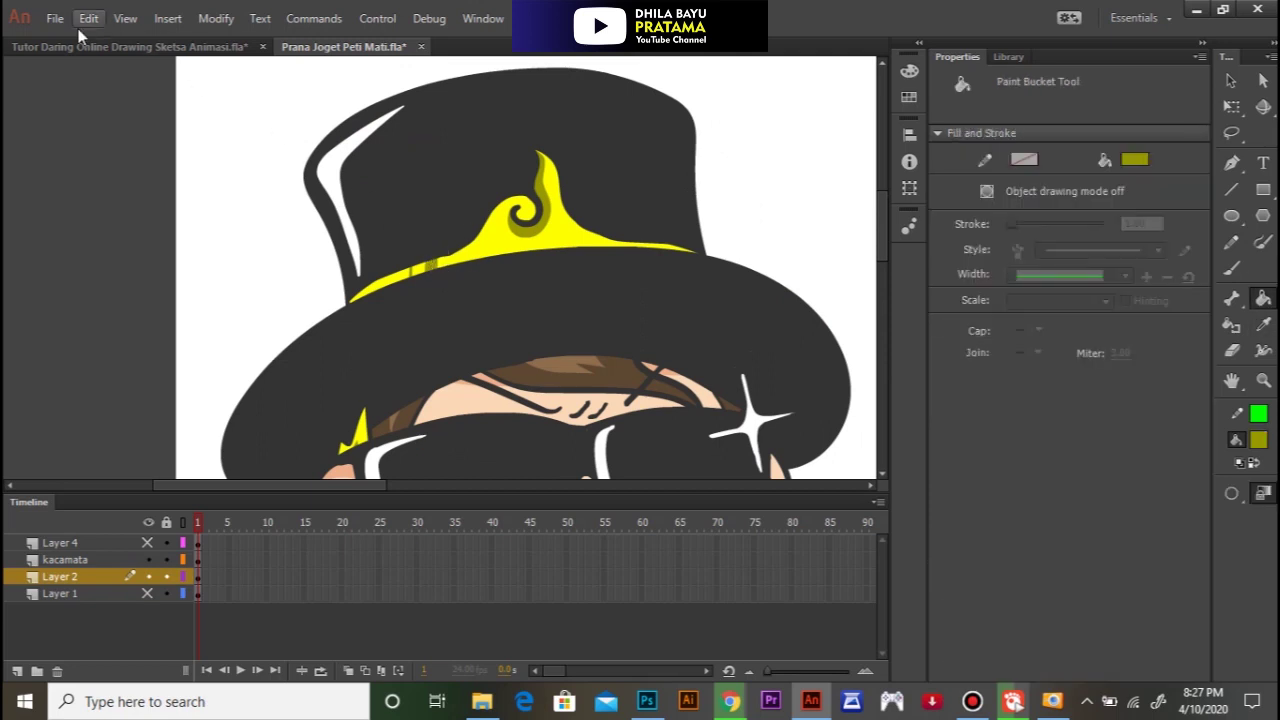
left_click(130, 46)
left_click(435, 90)
left_click(205, 523)
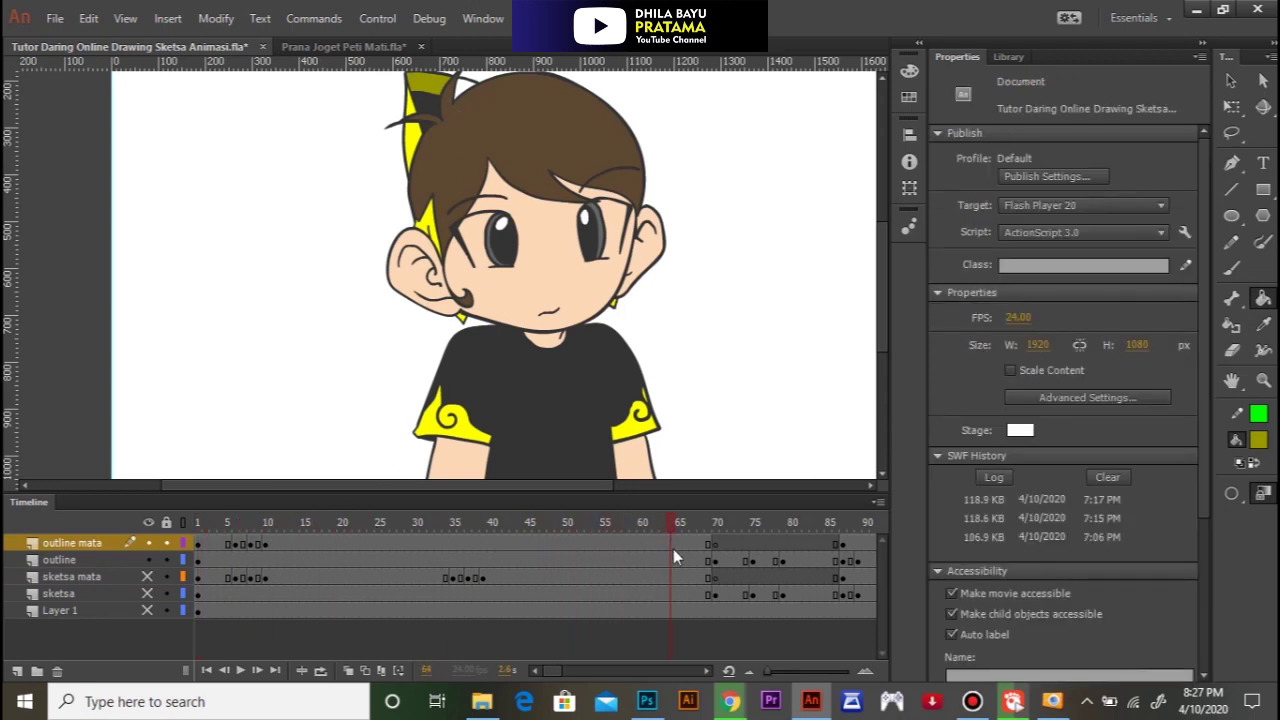
Step: Fill the headpiece's upper band with the dark yellow on frames 72, 76 and 81
left_click_drag(673, 549, 733, 552)
left_click(767, 383)
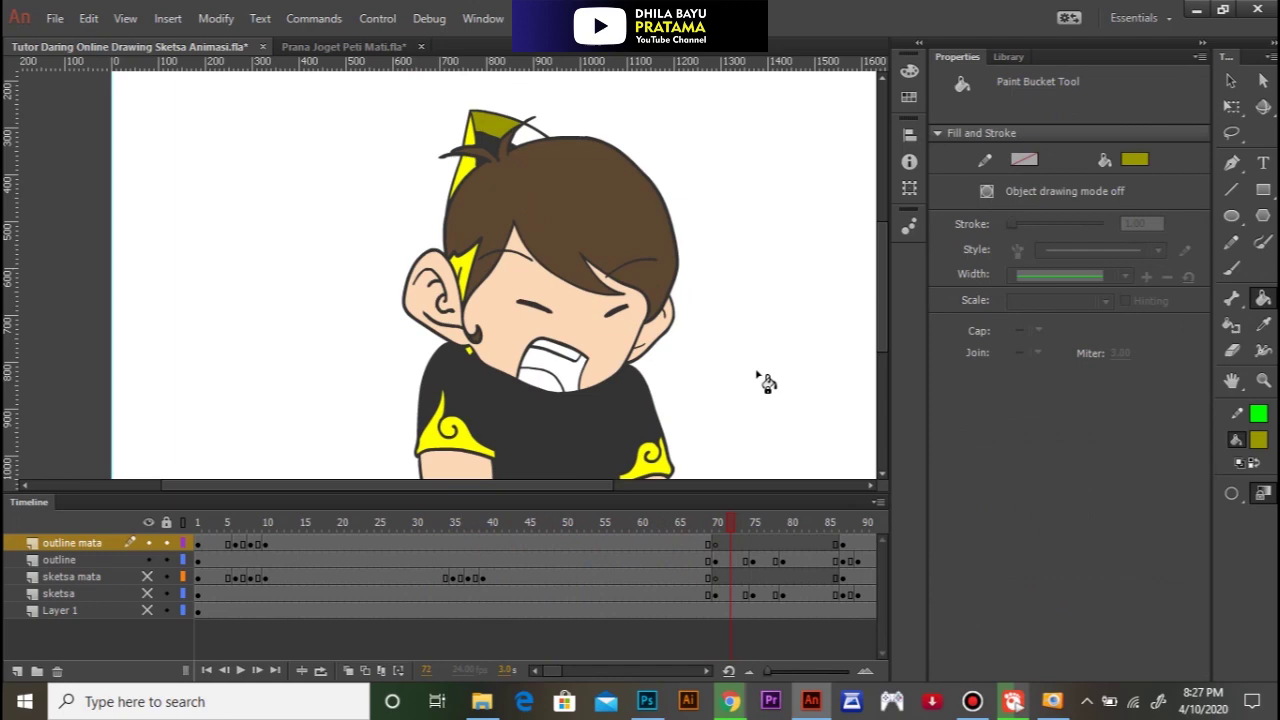
left_click_drag(738, 524, 759, 522)
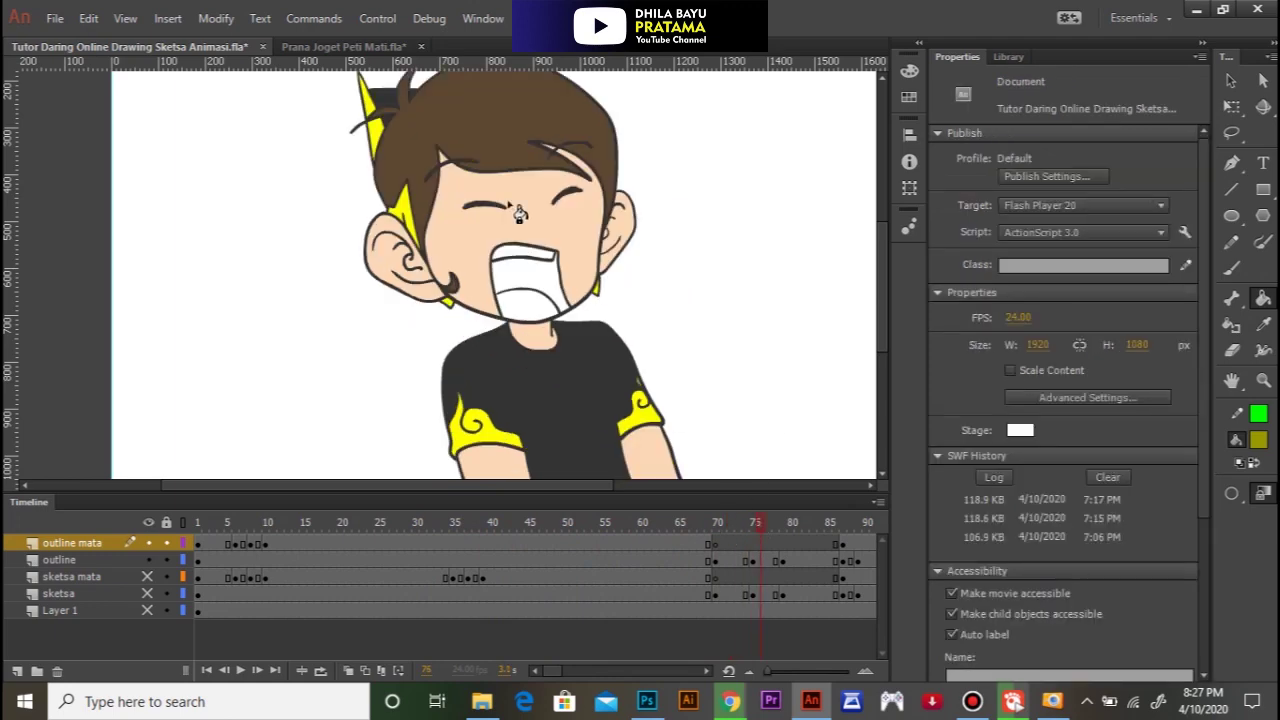
left_click(686, 333)
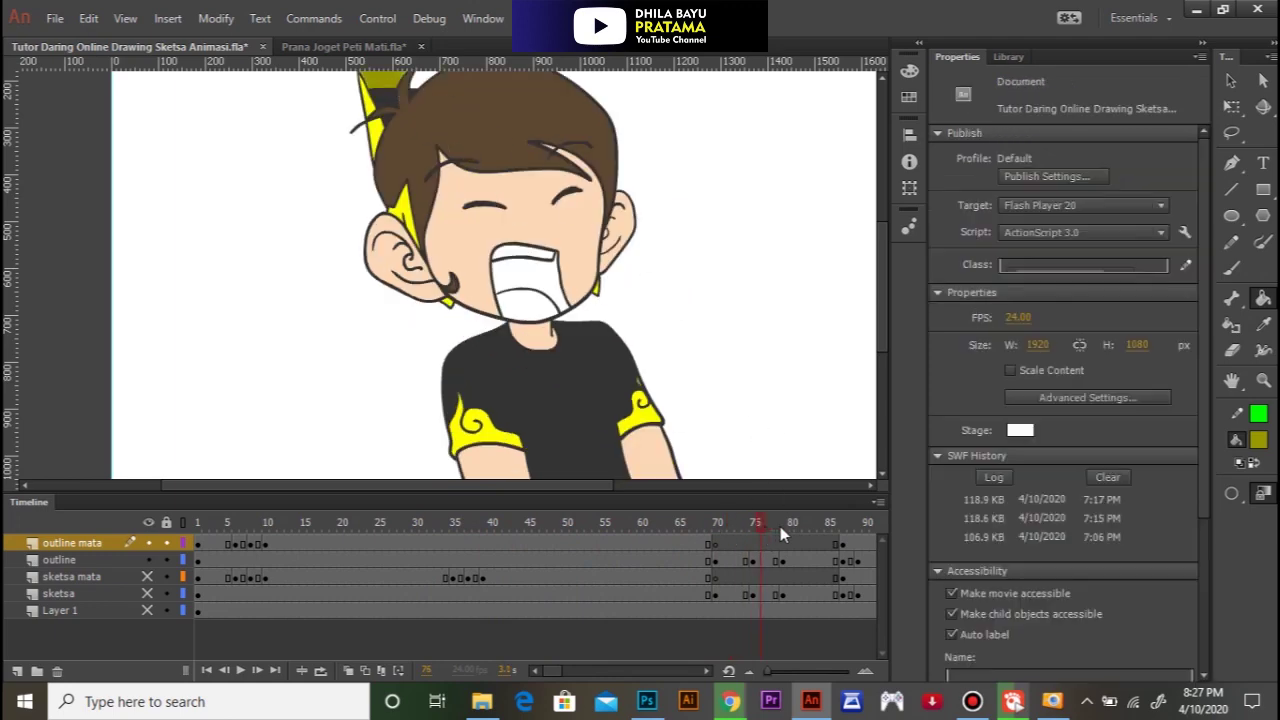
left_click_drag(776, 526, 797, 526)
left_click(590, 168)
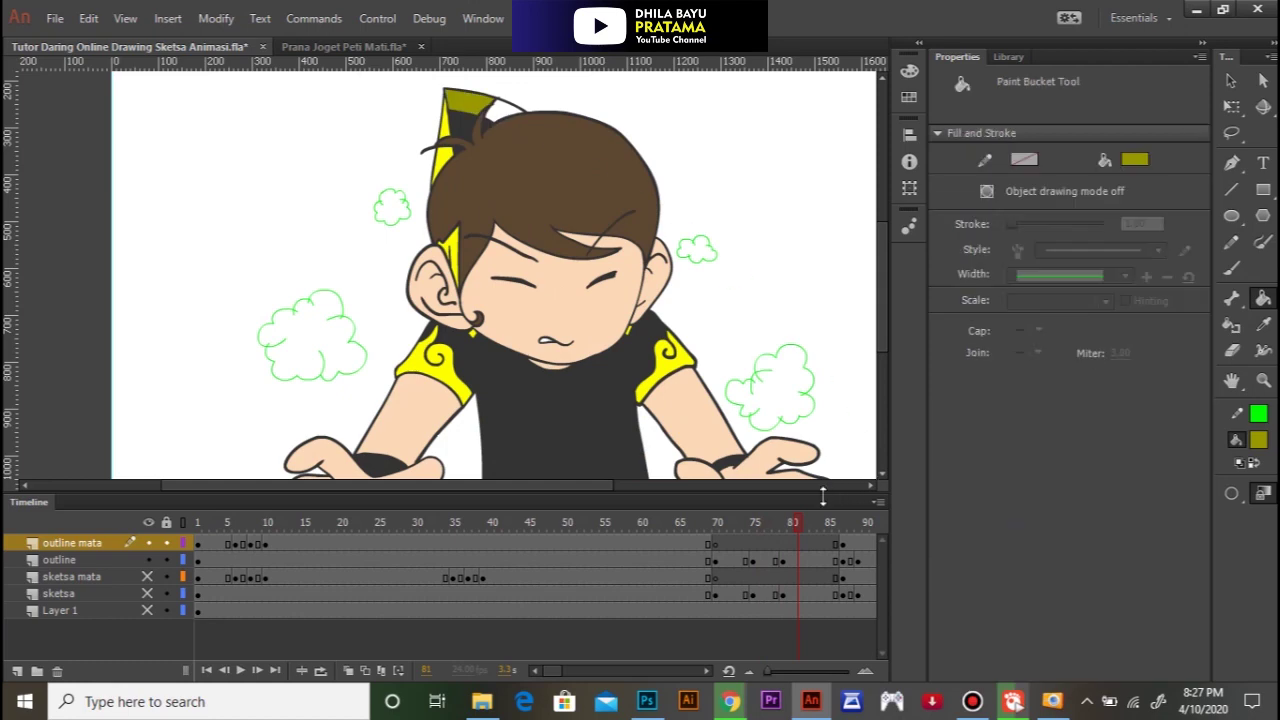
Step: Fill the headpiece's upper band with the dark yellow on the remaining keyframes from frame 87 to frame 107
left_click_drag(801, 528, 845, 535)
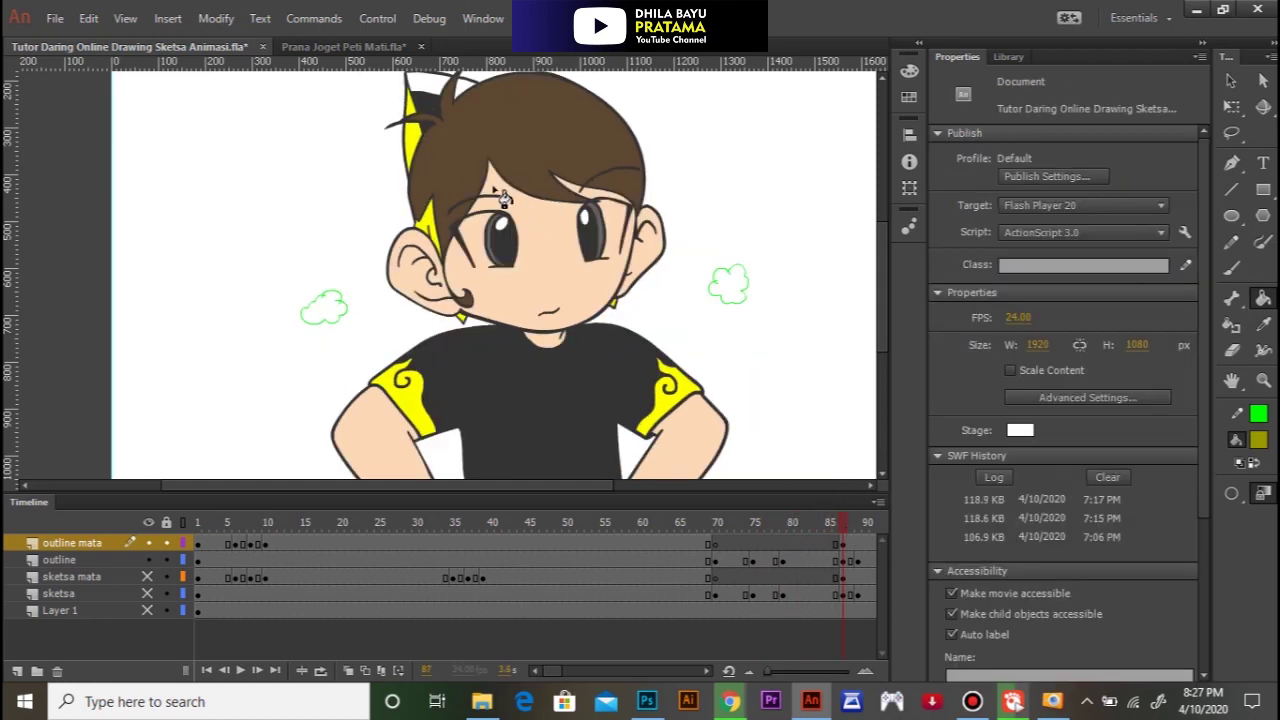
left_click(600, 198)
left_click_drag(596, 193, 585, 323)
left_click_drag(843, 525, 860, 526)
key("space")
left_click_drag(856, 524, 466, 537)
left_click(470, 278)
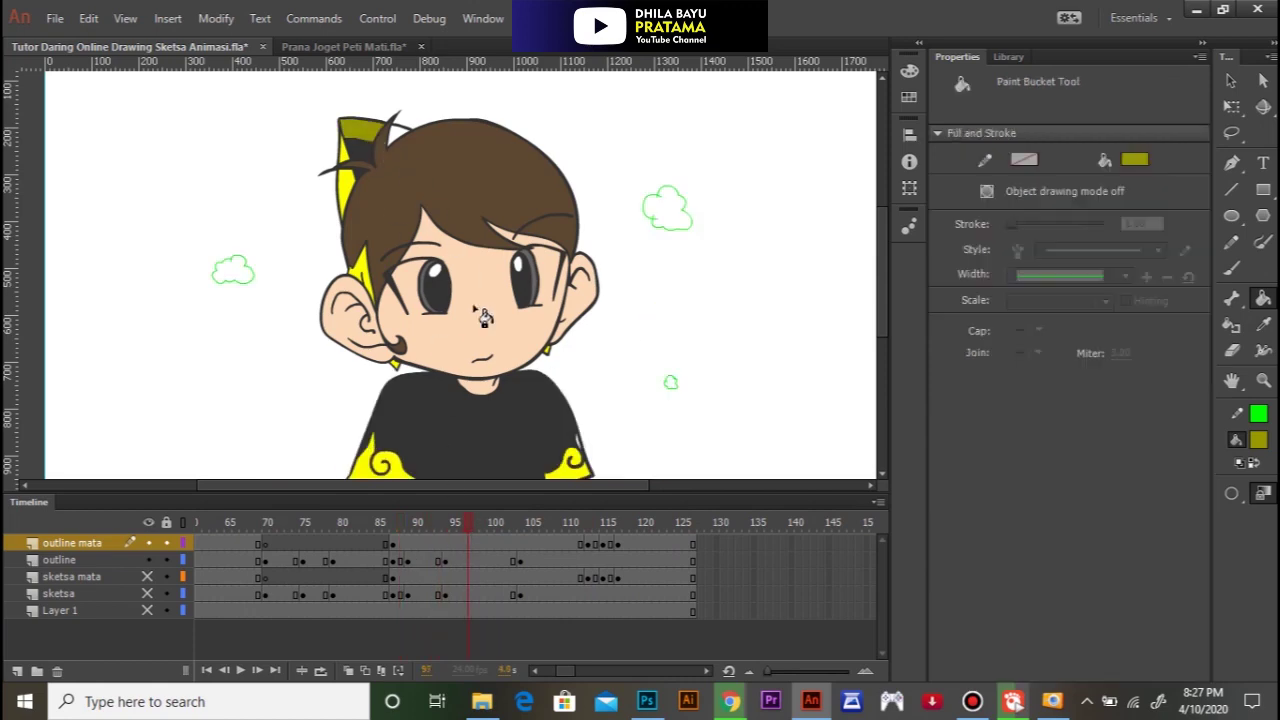
left_click_drag(479, 521, 544, 532)
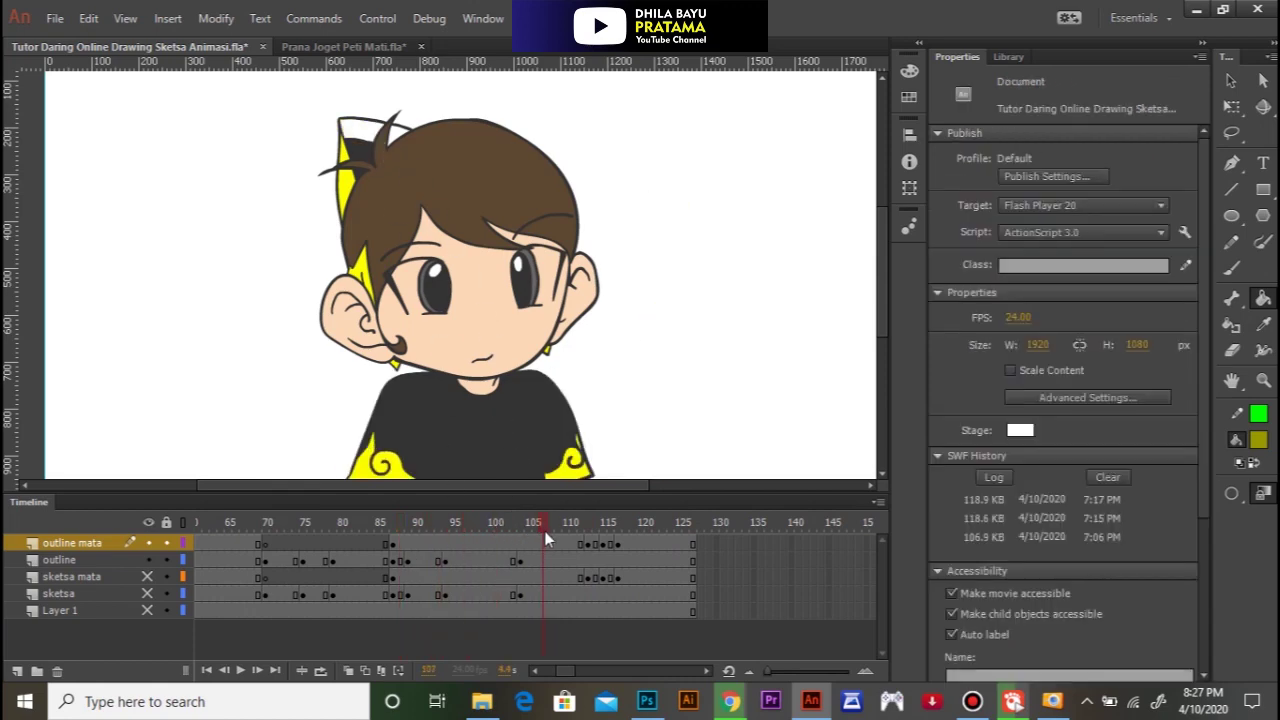
left_click(365, 132)
key("v")
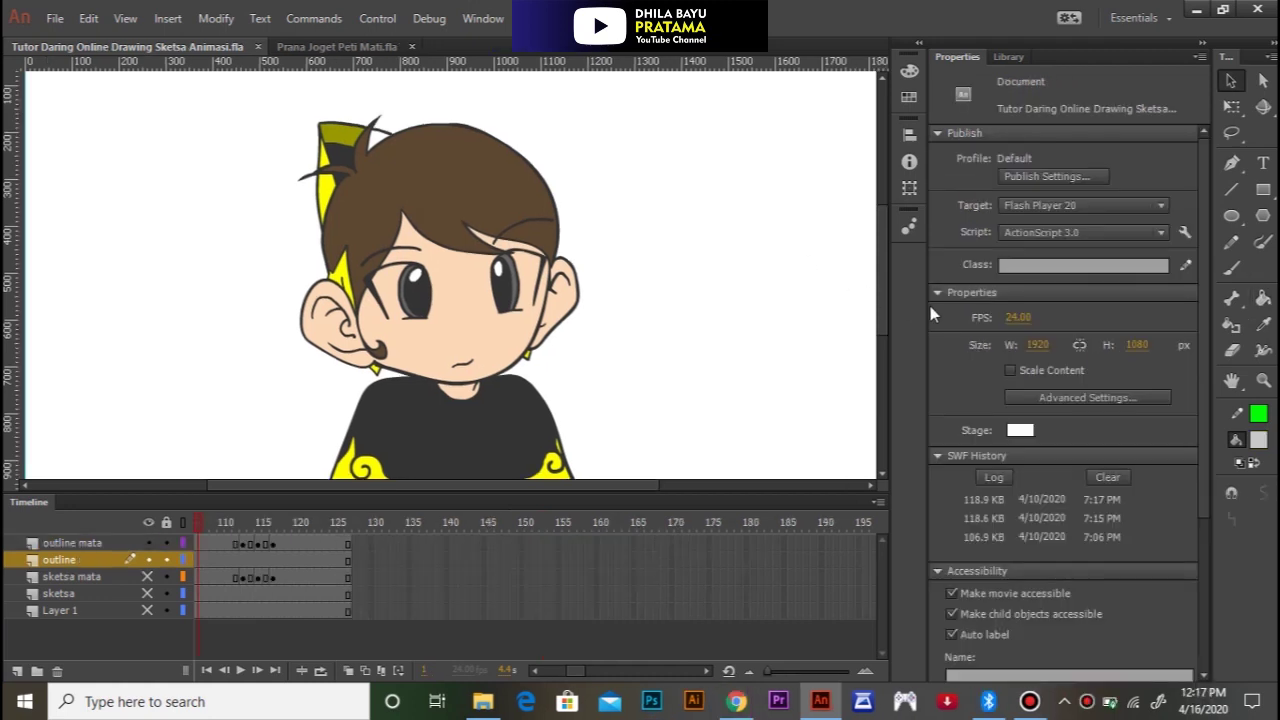
Step: Open the recent file Prana.fla and sample the darker olive-yellow shade from the character's headpiece
left_click(1231, 270)
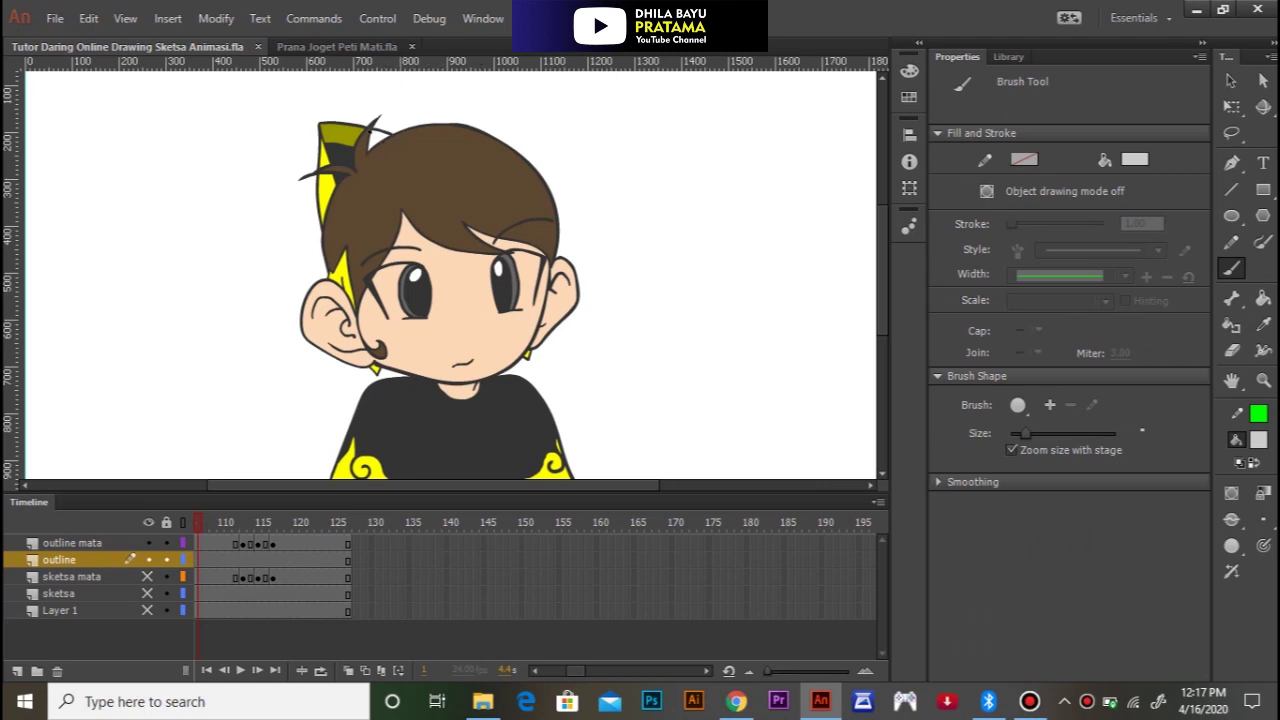
left_click(318, 48)
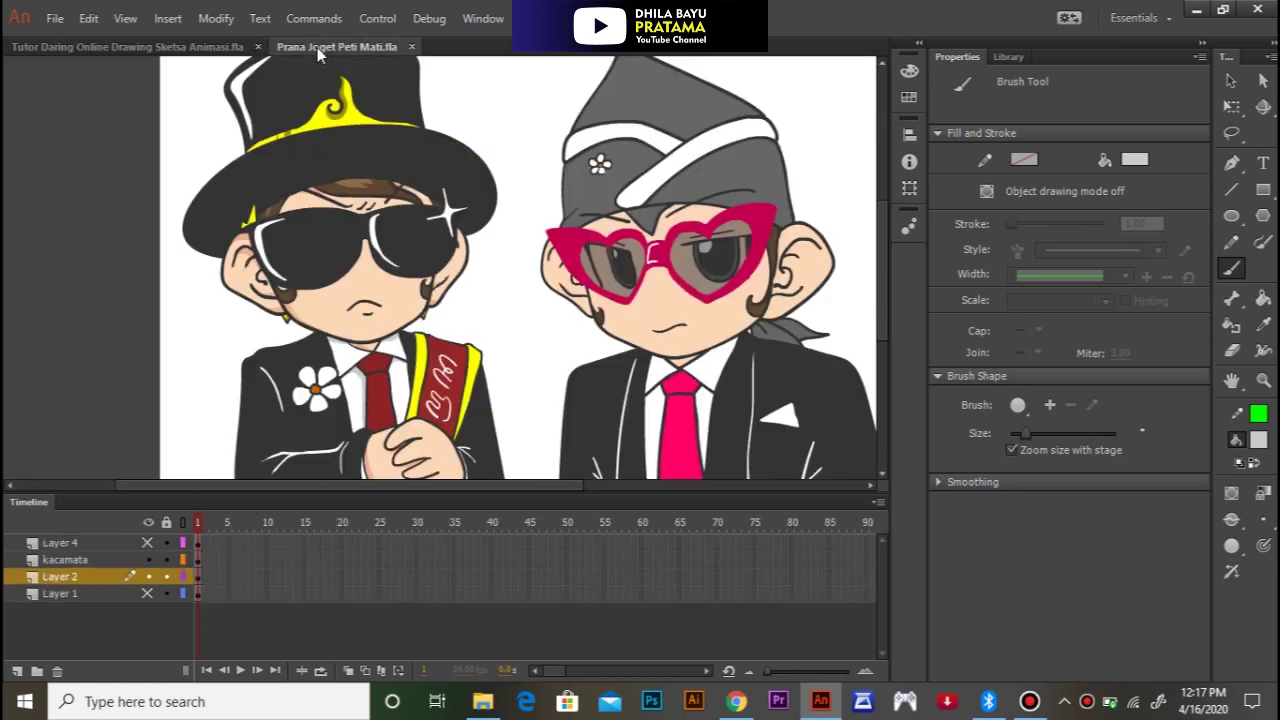
left_click(55, 18)
mouse_move(185, 104)
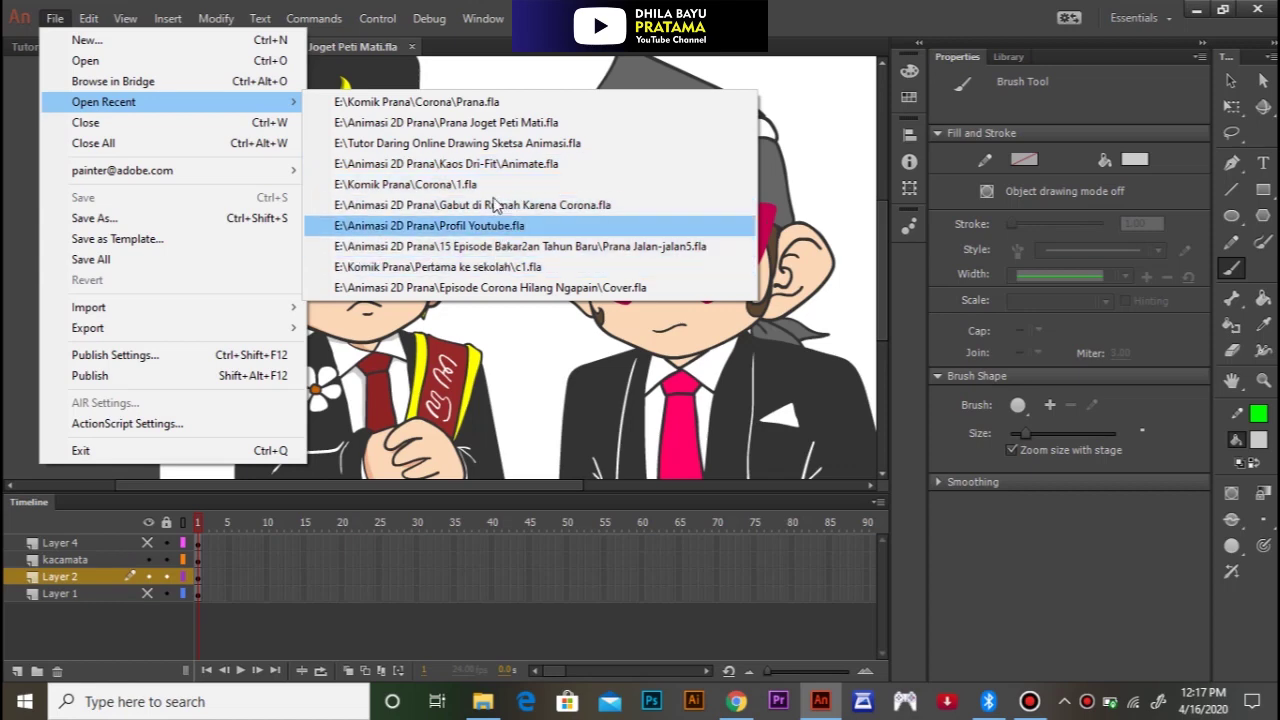
left_click(490, 102)
left_click_drag(488, 201, 384, 316)
key("i")
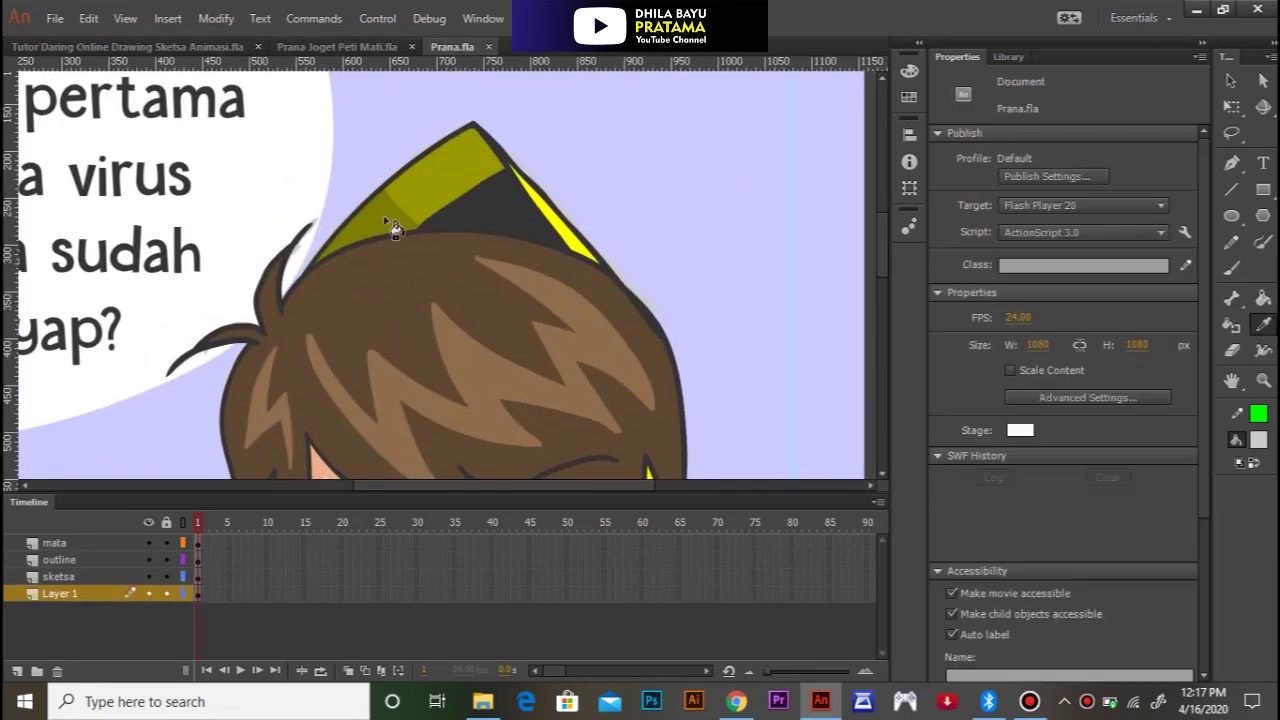
left_click(391, 228)
Step: Back in Tutor Daring Online Drawing Sketsa Animasi.fla, fill the headpiece section behind the hair tuft with the darker olive-yellow at frame 9
left_click(107, 46)
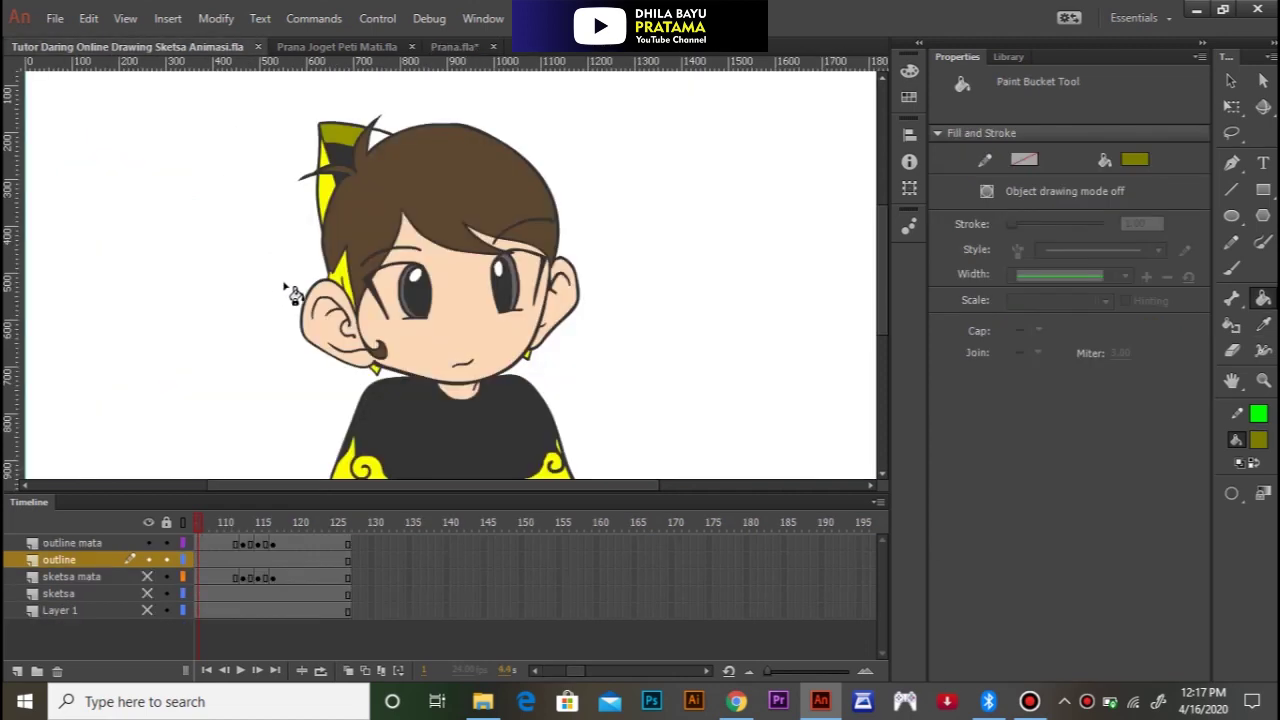
left_click_drag(203, 527, 265, 530)
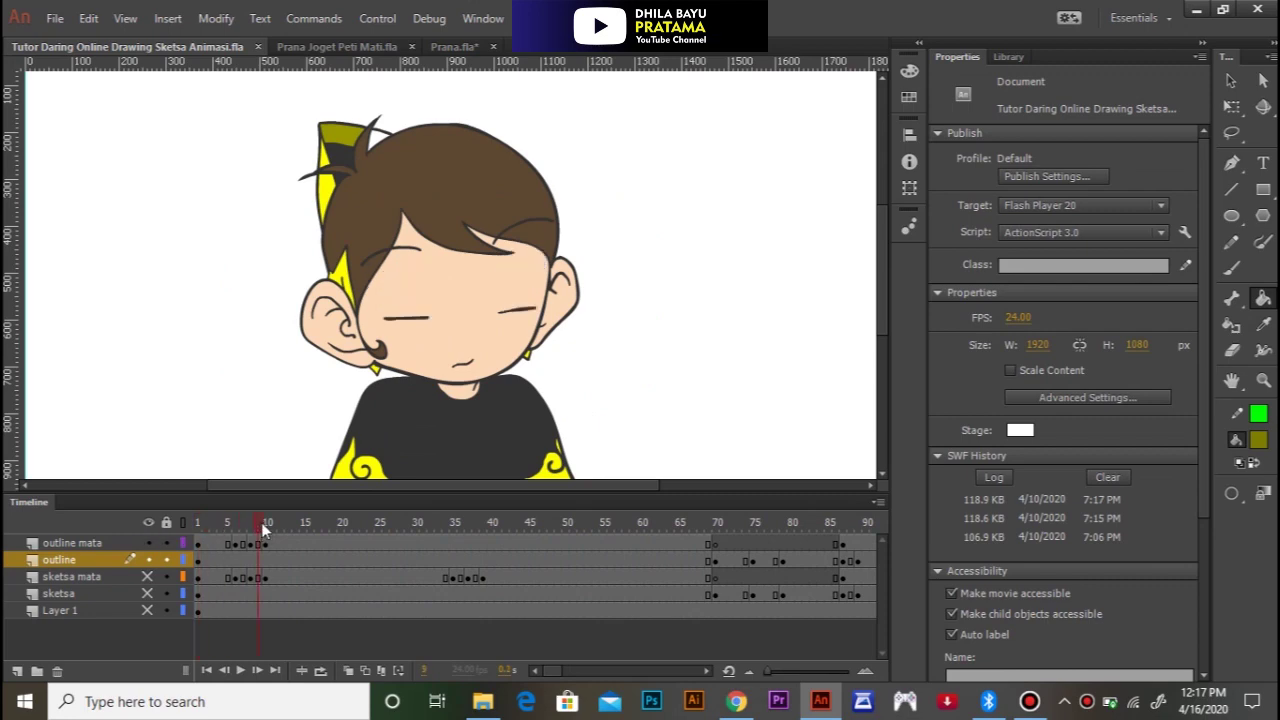
left_click(387, 141)
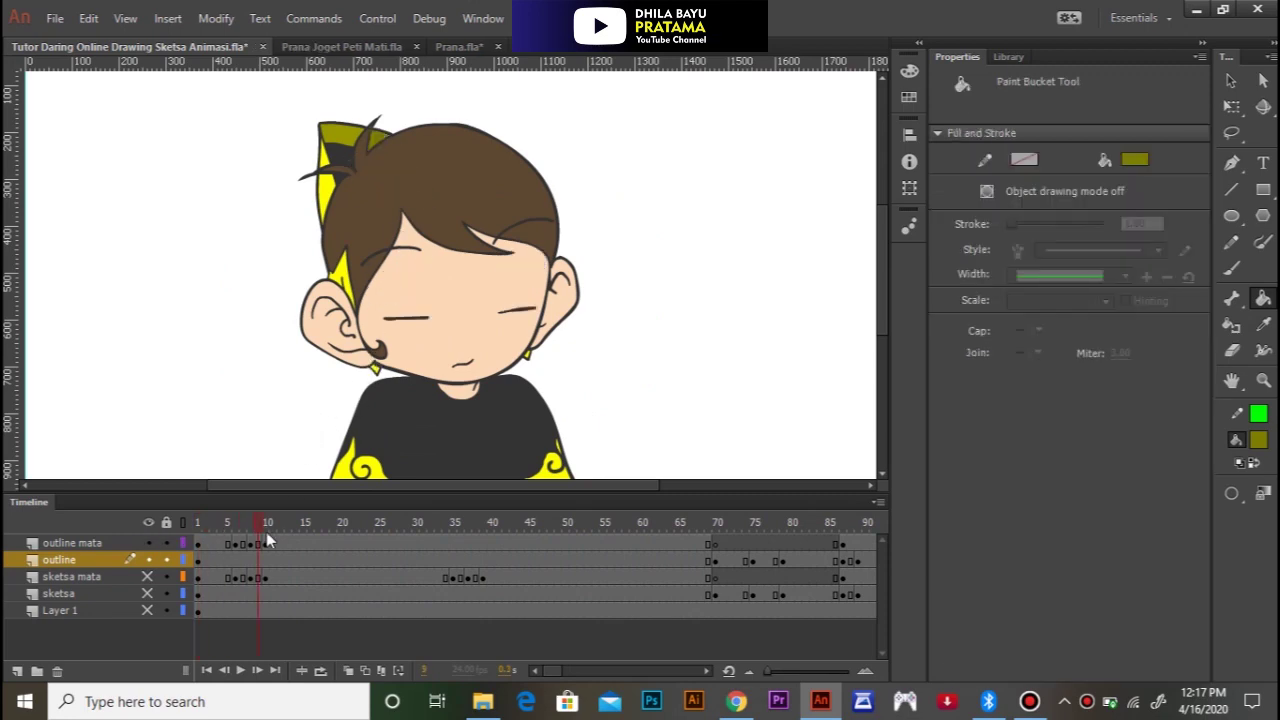
Step: Fill the headpiece section behind the hair tuft with the darker olive-yellow on frames 73, 77, 81 and 87
left_click_drag(329, 518, 620, 527)
mouse_move(703, 543)
left_mouse_down()
mouse_move(750, 534)
mouse_move(738, 530)
left_mouse_up()
left_click(661, 373)
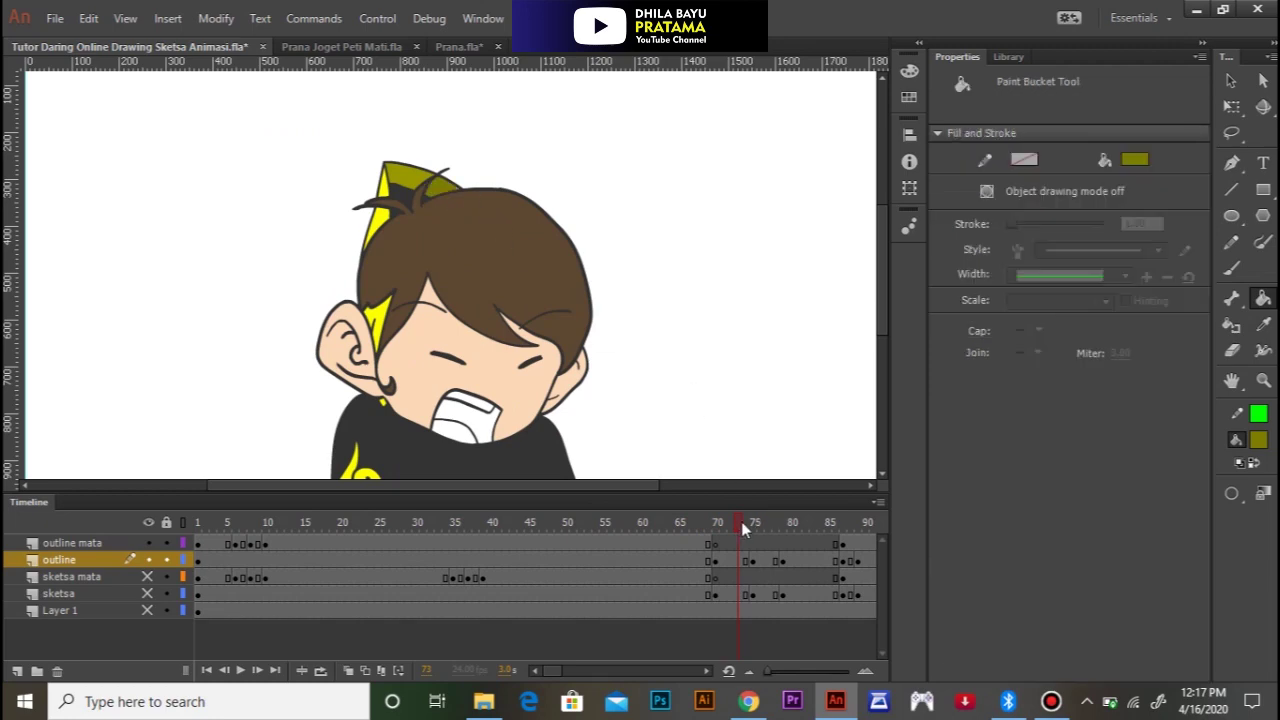
left_click(766, 522)
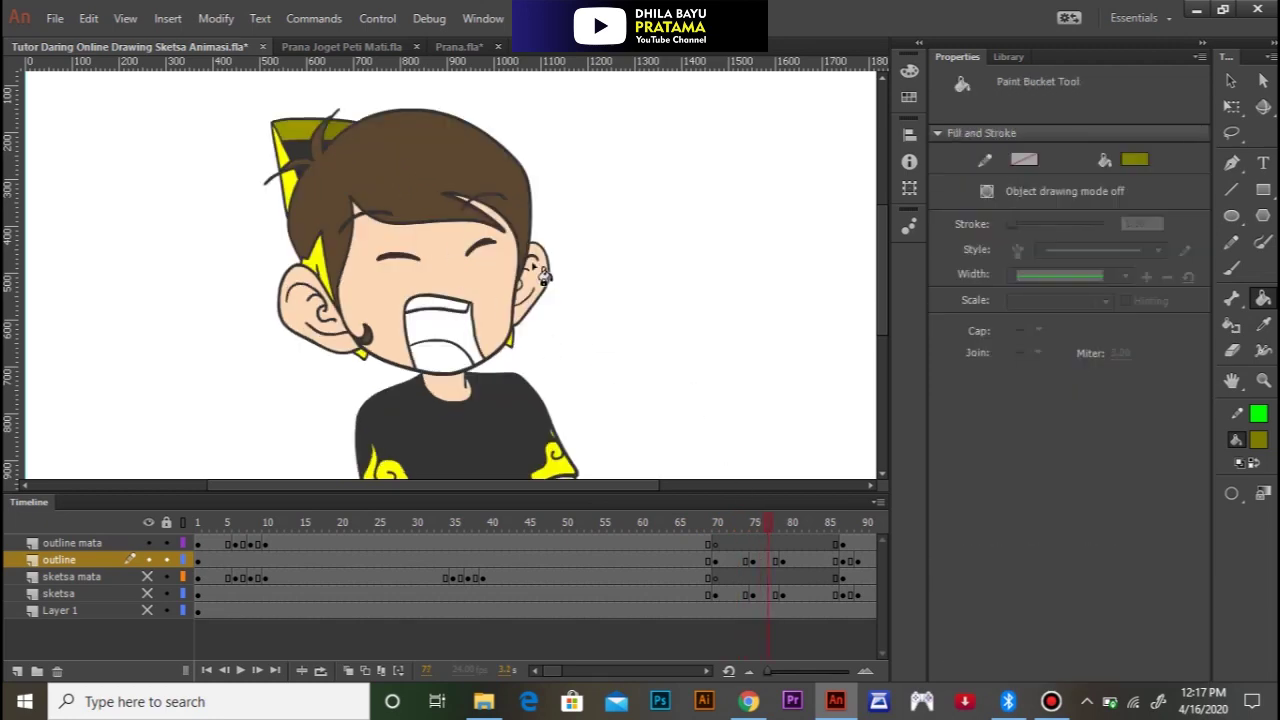
left_click(797, 524)
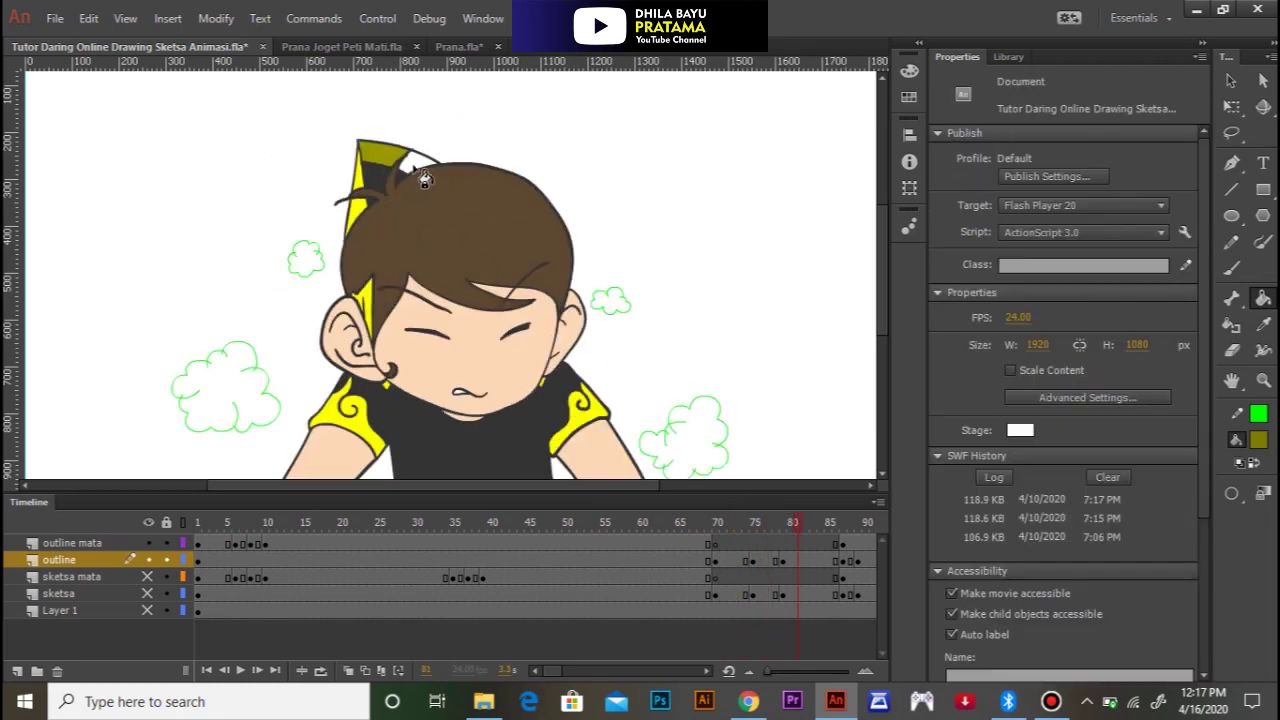
left_click(843, 522)
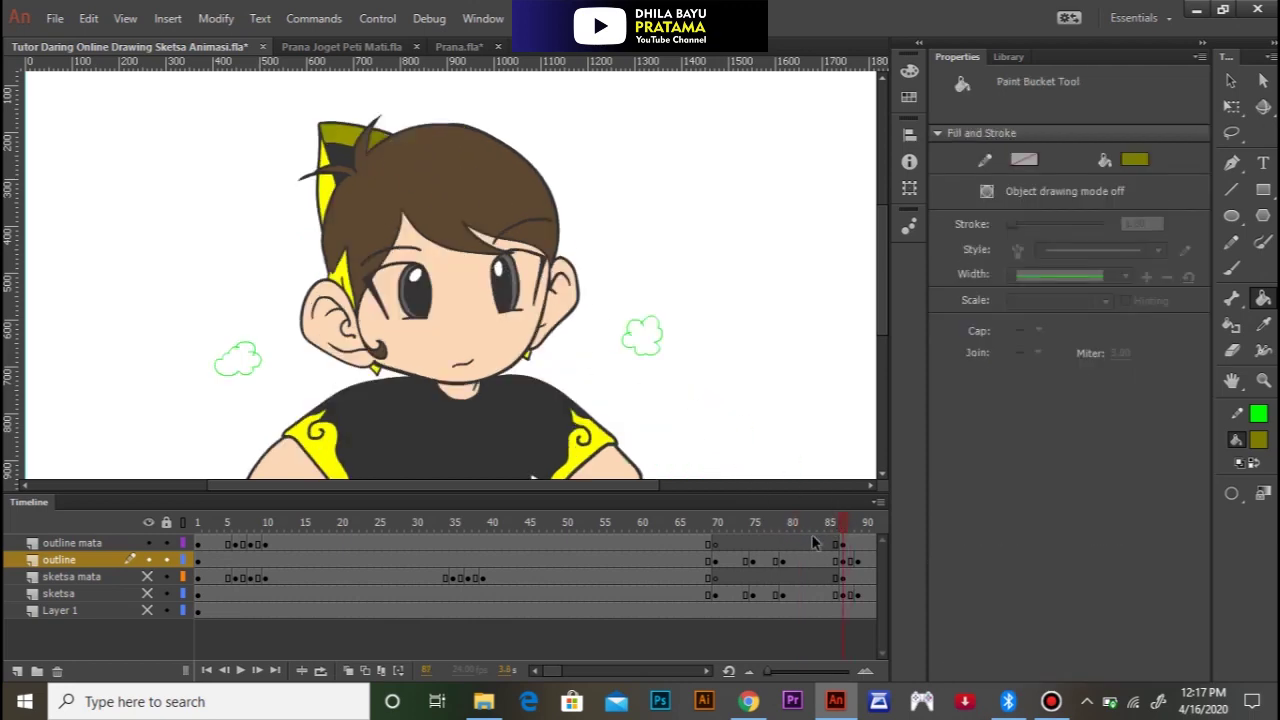
Step: Fill the headpiece section behind the hair tuft with the darker olive-yellow on the remaining keyframes from frame 89 to frame 106
mouse_move(845, 532)
left_mouse_down()
mouse_move(882, 523)
mouse_move(558, 525)
left_mouse_up()
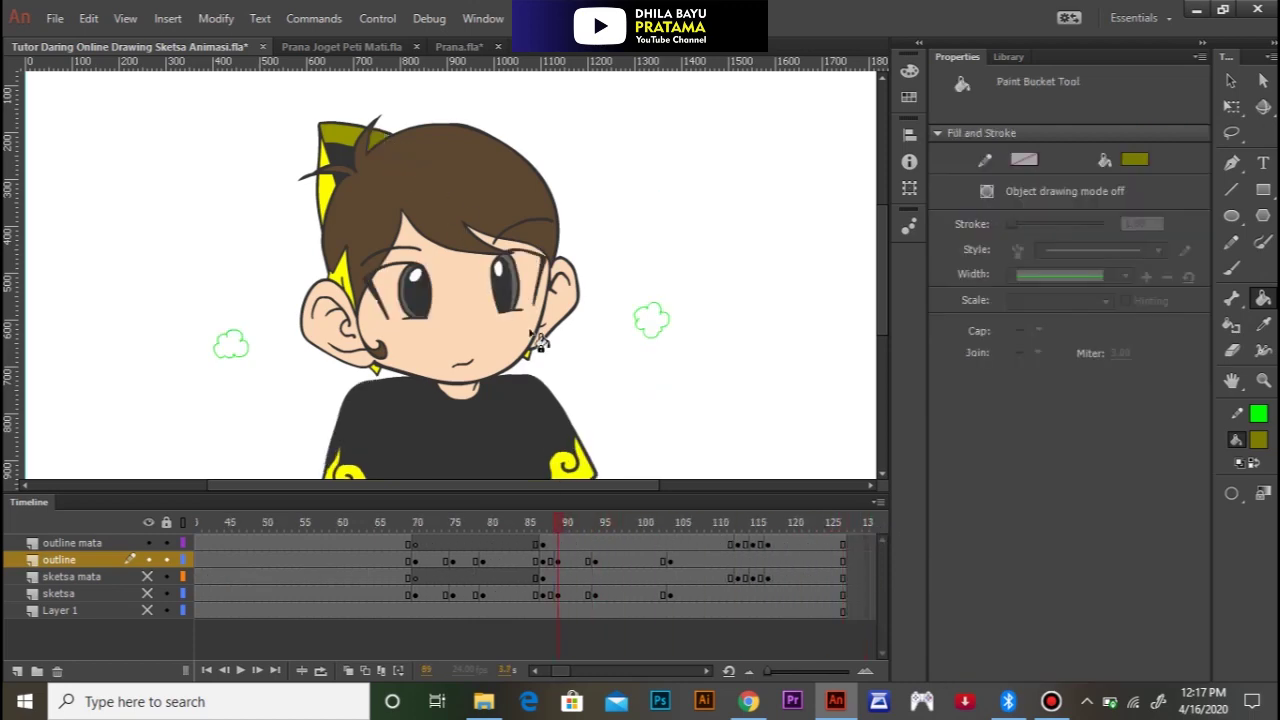
left_click_drag(576, 518, 611, 520)
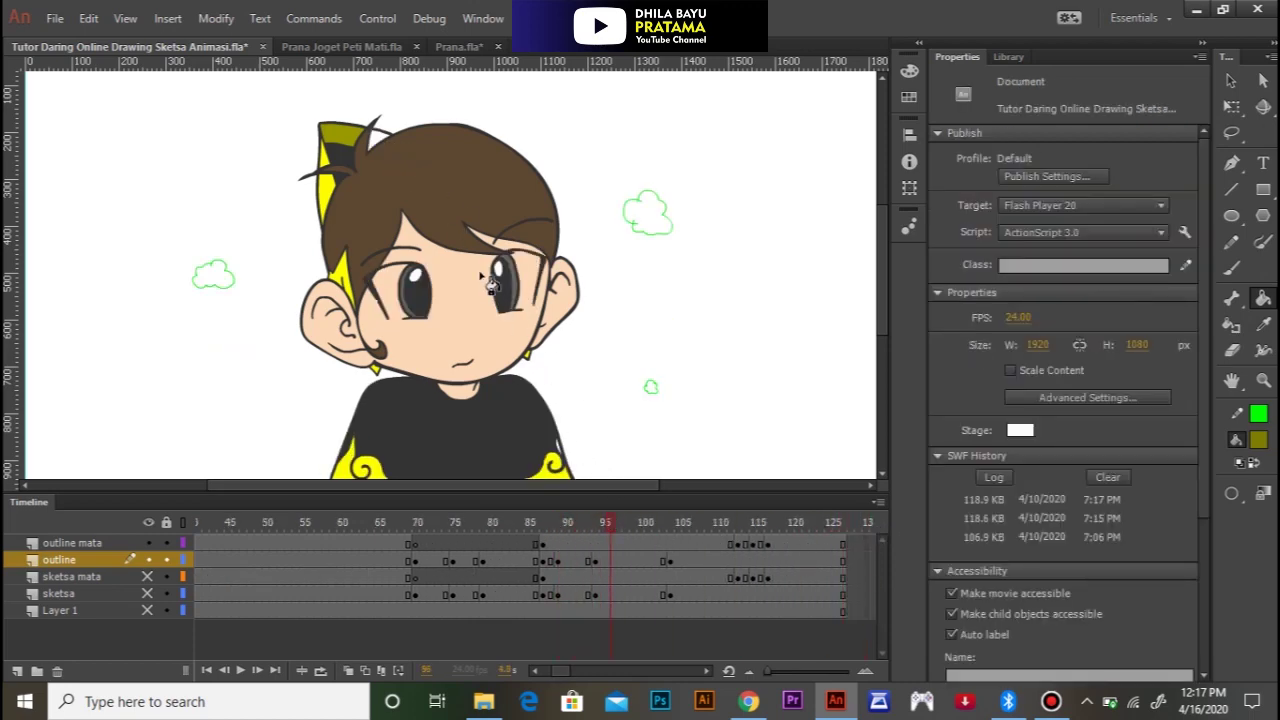
left_click(382, 143)
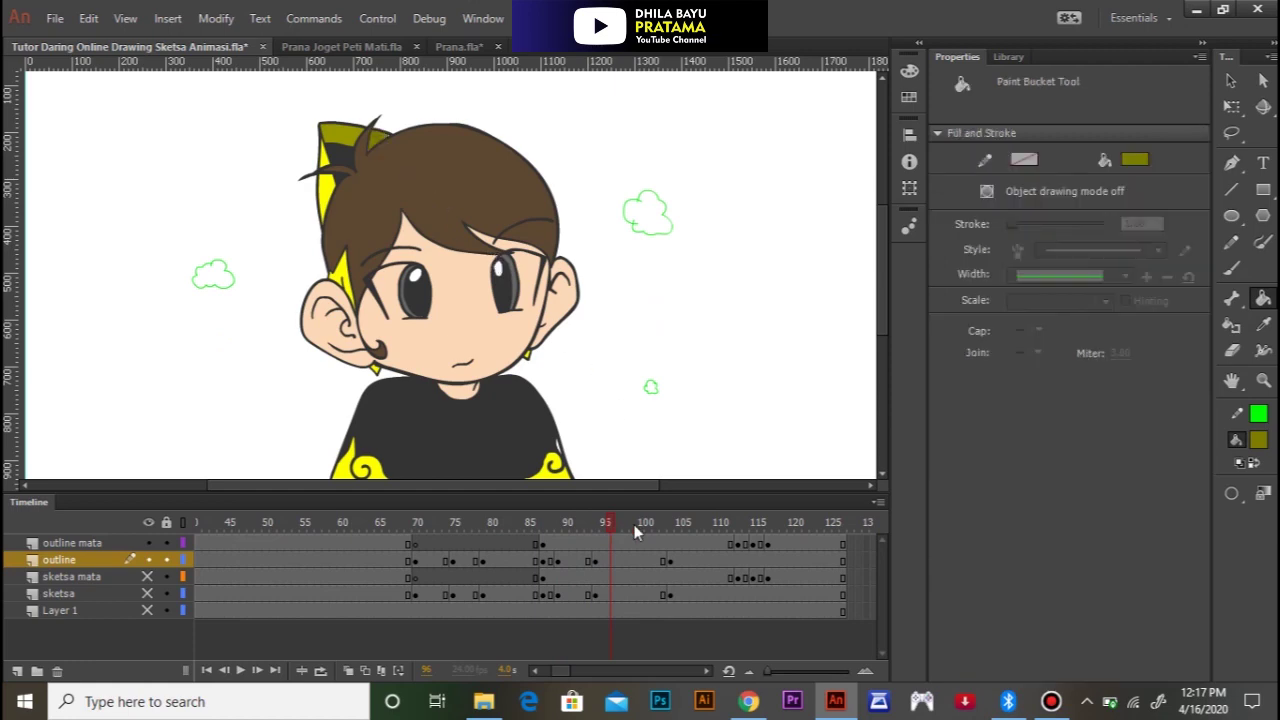
left_click_drag(622, 530, 682, 527)
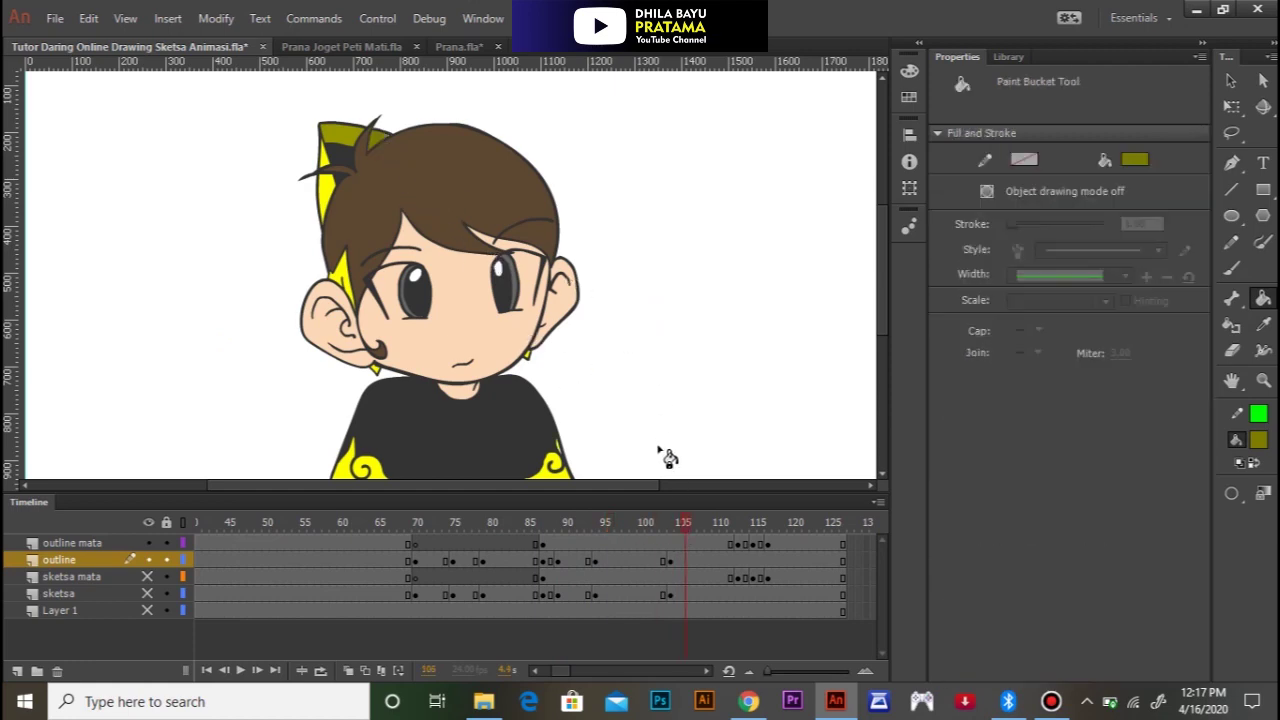
left_click_drag(742, 527, 101, 512)
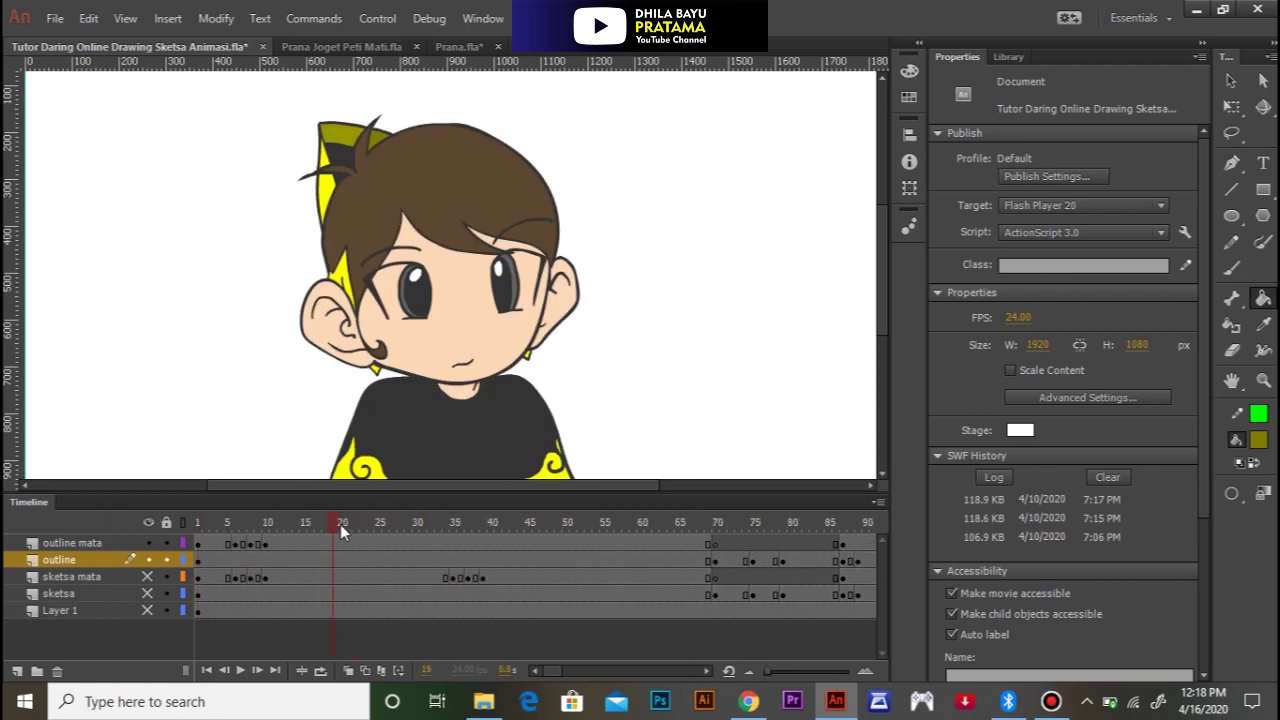
Step: At frame 1, draw a jagged green Pencil shading boundary across the yellow trim above the character's left-hand ear
key("space")
mouse_move(479, 380)
left_mouse_down()
mouse_move(492, 290)
mouse_move(519, 350)
left_mouse_up()
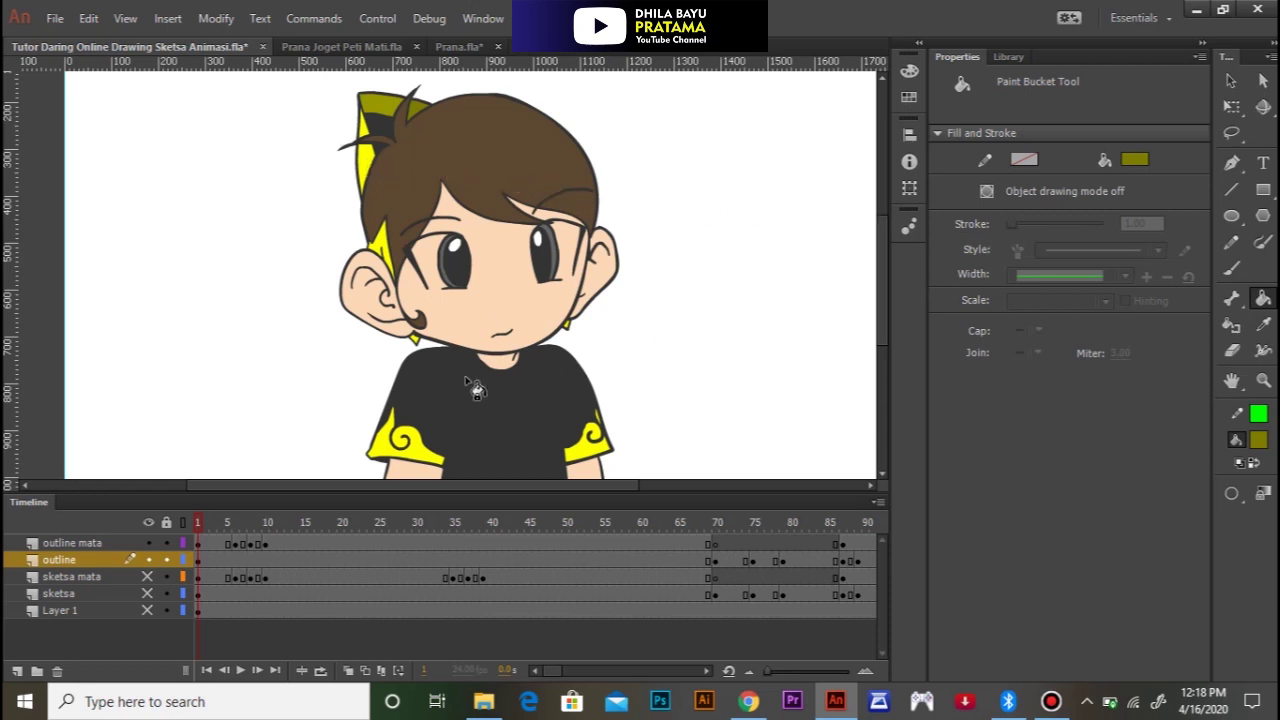
left_click(1231, 242)
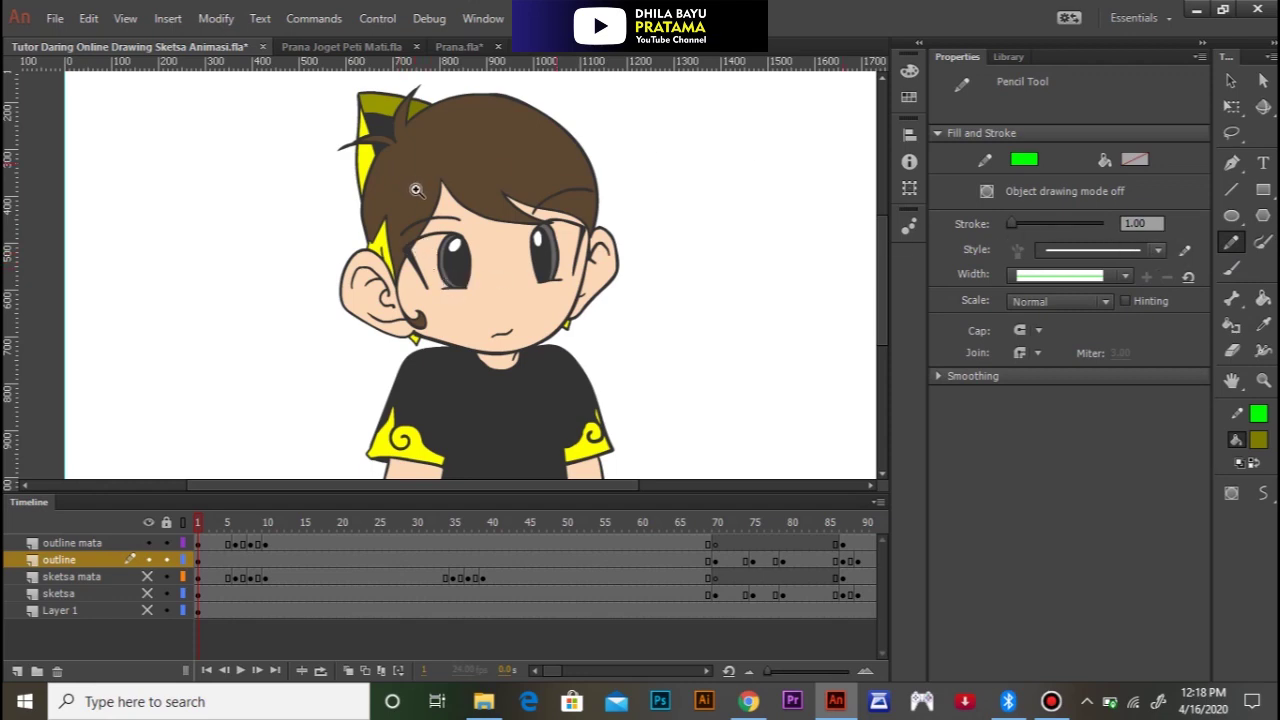
left_click(441, 262)
left_click(436, 276)
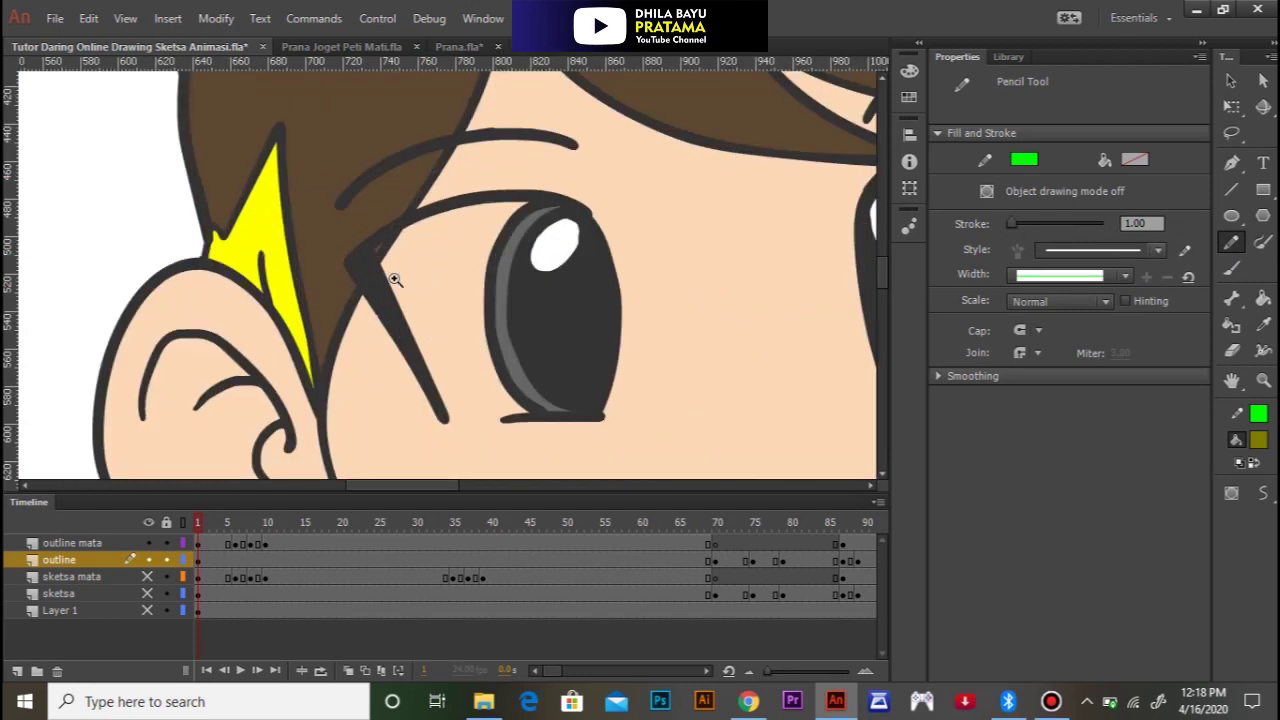
left_click(316, 272)
mouse_move(365, 345)
left_mouse_down()
mouse_move(347, 256)
mouse_move(310, 240)
mouse_move(231, 298)
left_mouse_up()
left_click(431, 343)
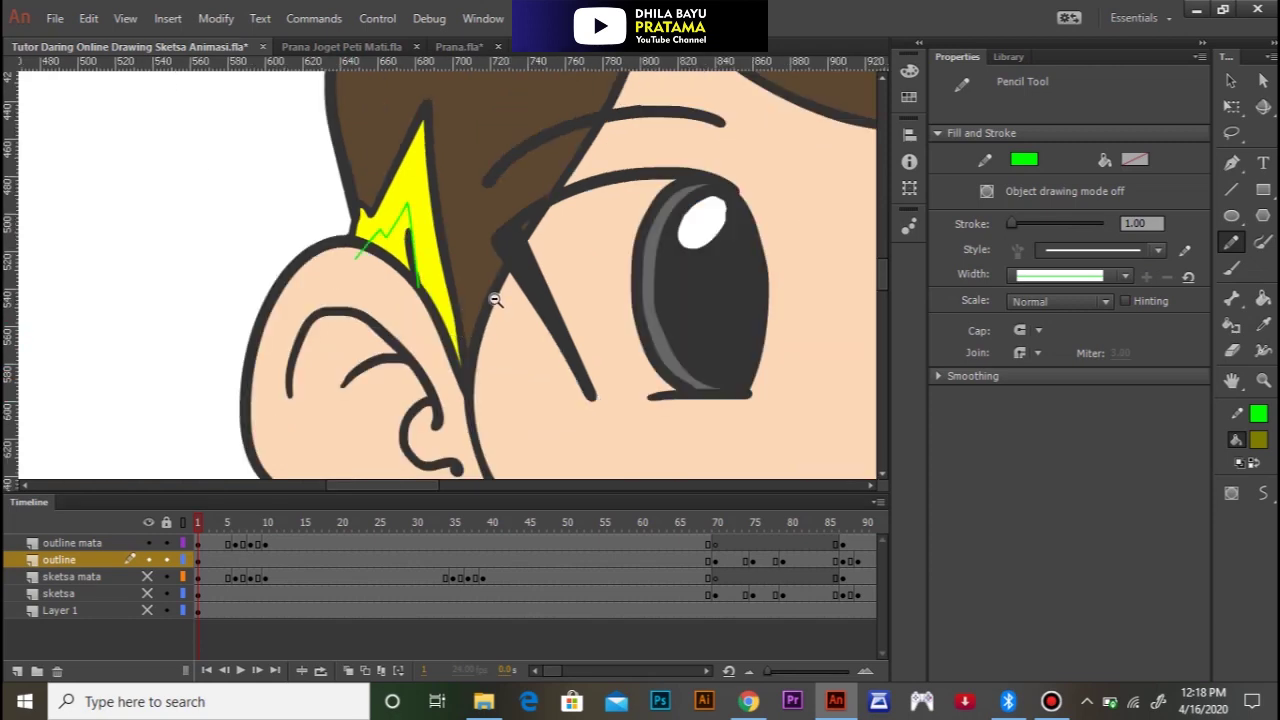
Step: Draw green shading boundaries across the forehead skin beneath the hair fringe at frame 1, including the narrow gap between the strands
left_click_drag(563, 193, 298, 393)
mouse_move(350, 203)
left_mouse_down()
mouse_move(510, 308)
mouse_move(592, 332)
mouse_move(693, 326)
left_mouse_up()
mouse_move(400, 225)
left_mouse_down()
mouse_move(369, 293)
mouse_move(280, 367)
left_mouse_up()
mouse_move(630, 254)
left_mouse_down()
mouse_move(342, 241)
mouse_move(491, 287)
mouse_move(713, 302)
left_mouse_up()
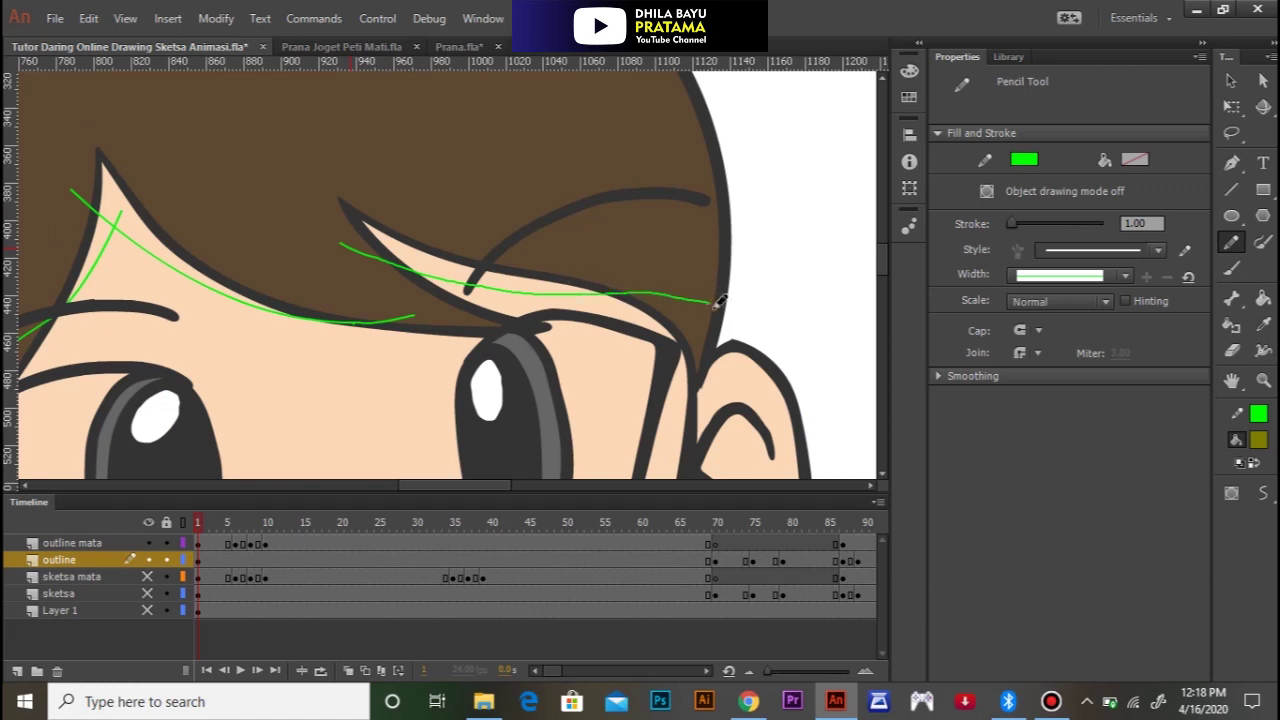
Step: Draw green shading boundaries across the upper, inner and lower parts of the right-hand ear at frame 1
mouse_move(608, 366)
left_mouse_down()
mouse_move(587, 343)
mouse_move(551, 226)
left_mouse_up()
mouse_move(631, 285)
left_mouse_down()
mouse_move(733, 232)
mouse_move(786, 272)
left_mouse_up()
left_click_drag(672, 405, 710, 188)
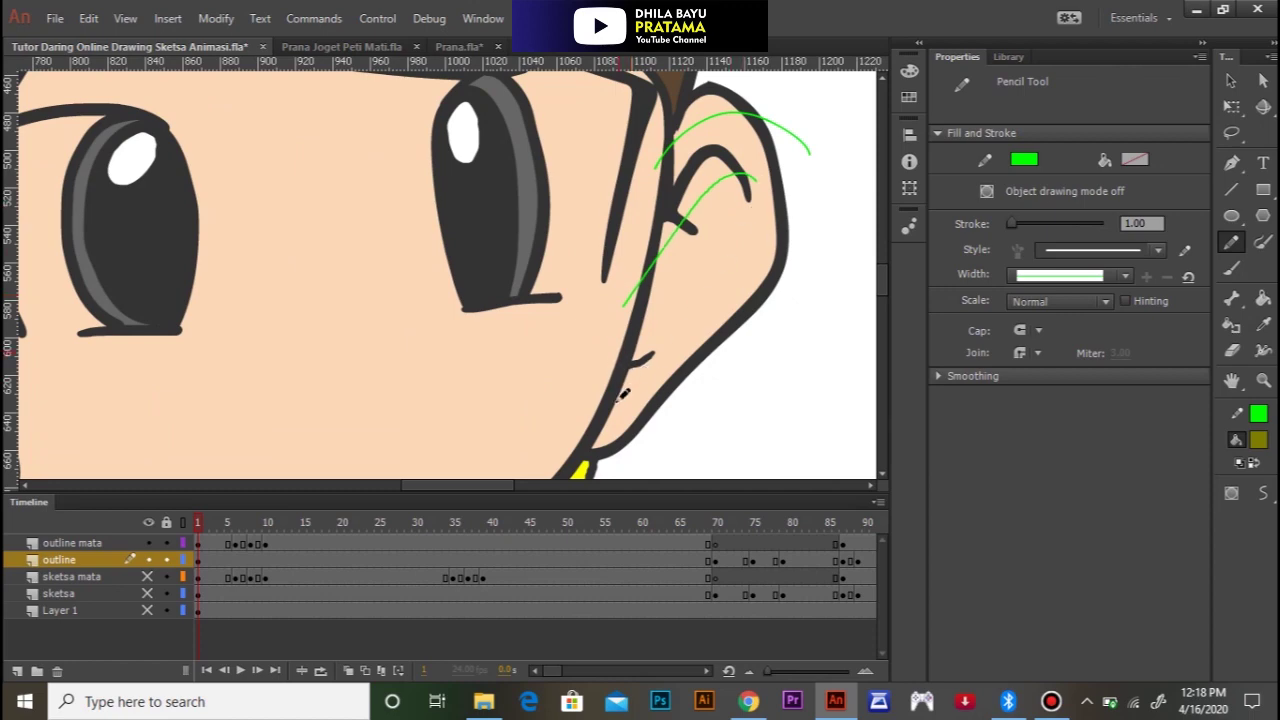
Step: Draw green curved shading boundaries along the lobe, lower fold, inner ear and upper rim of the left-hand ear at frame 1
mouse_move(397, 374)
left_mouse_down()
mouse_move(586, 237)
mouse_move(711, 277)
mouse_move(749, 331)
left_mouse_up()
mouse_move(346, 420)
left_mouse_down()
mouse_move(250, 418)
mouse_move(103, 374)
left_mouse_up()
left_click_drag(316, 333, 153, 362)
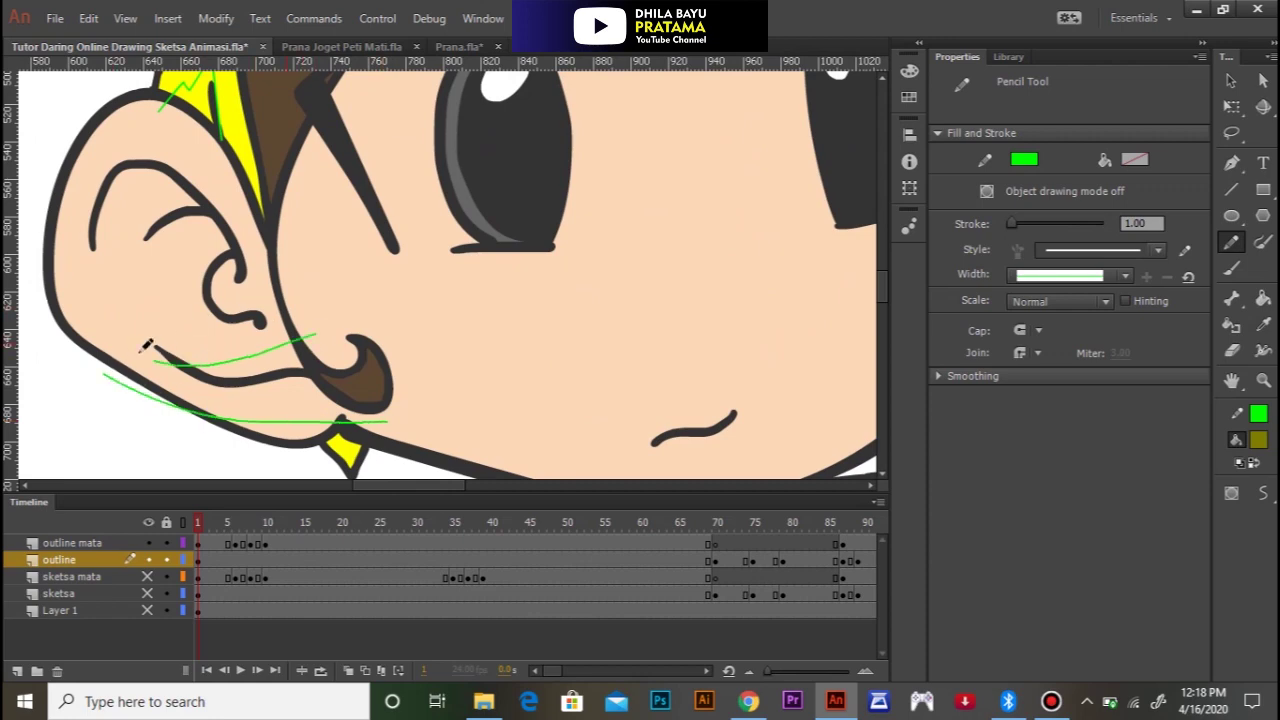
mouse_move(224, 274)
left_mouse_down()
mouse_move(171, 208)
mouse_move(122, 194)
mouse_move(78, 212)
left_mouse_up()
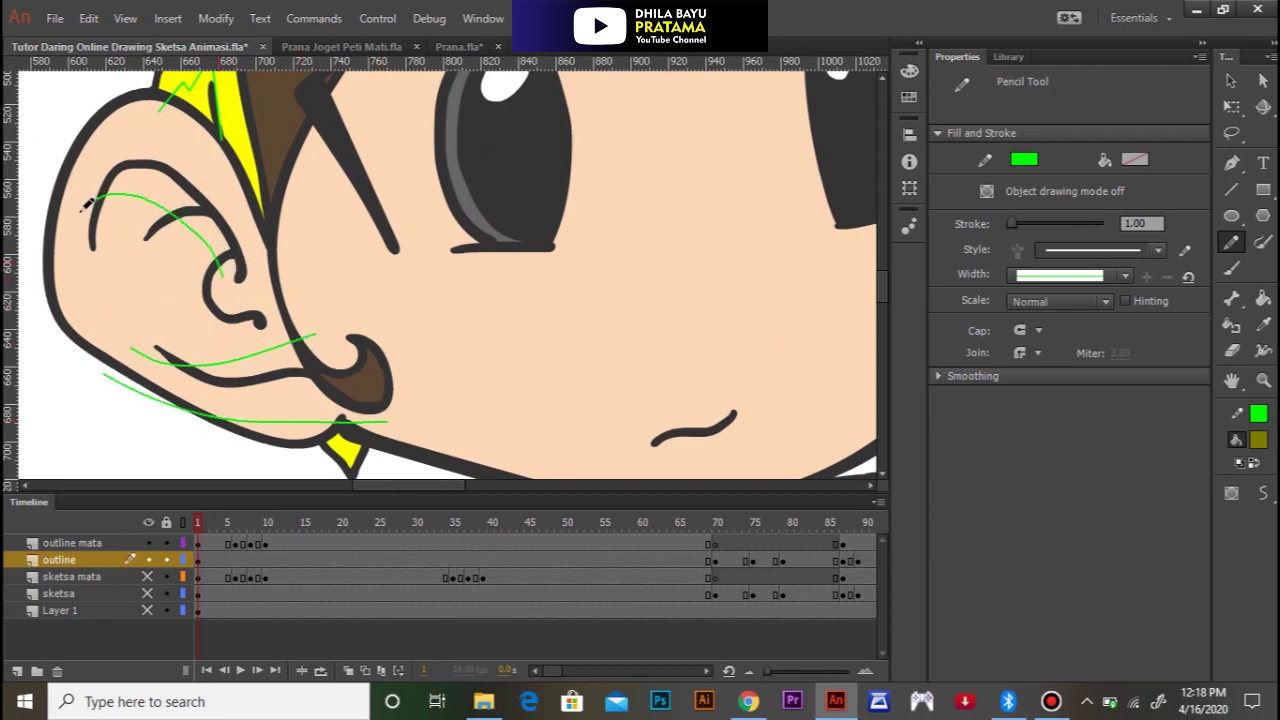
mouse_move(284, 237)
left_mouse_down()
mouse_move(257, 191)
mouse_move(166, 127)
mouse_move(100, 133)
mouse_move(20, 208)
left_mouse_up()
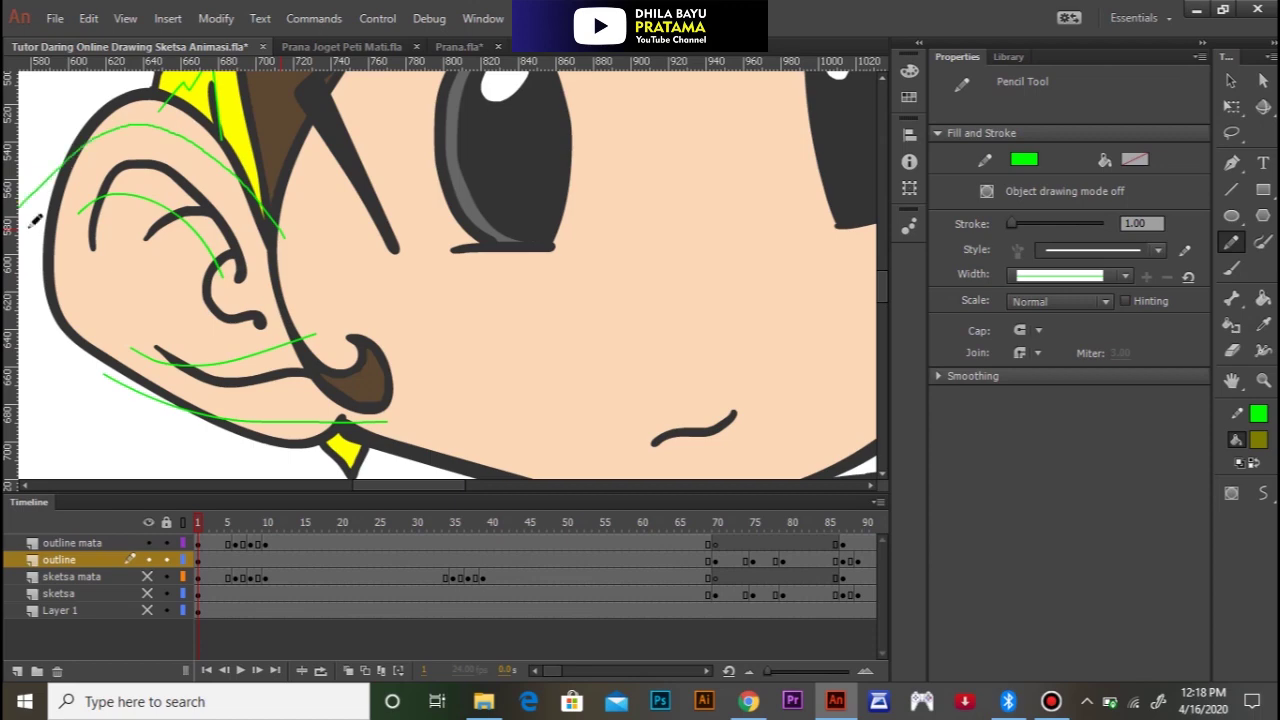
Step: Draw a green shading divider down through each yellow earring at frame 1, redoing the left-hand one to follow its slant
left_click(422, 345)
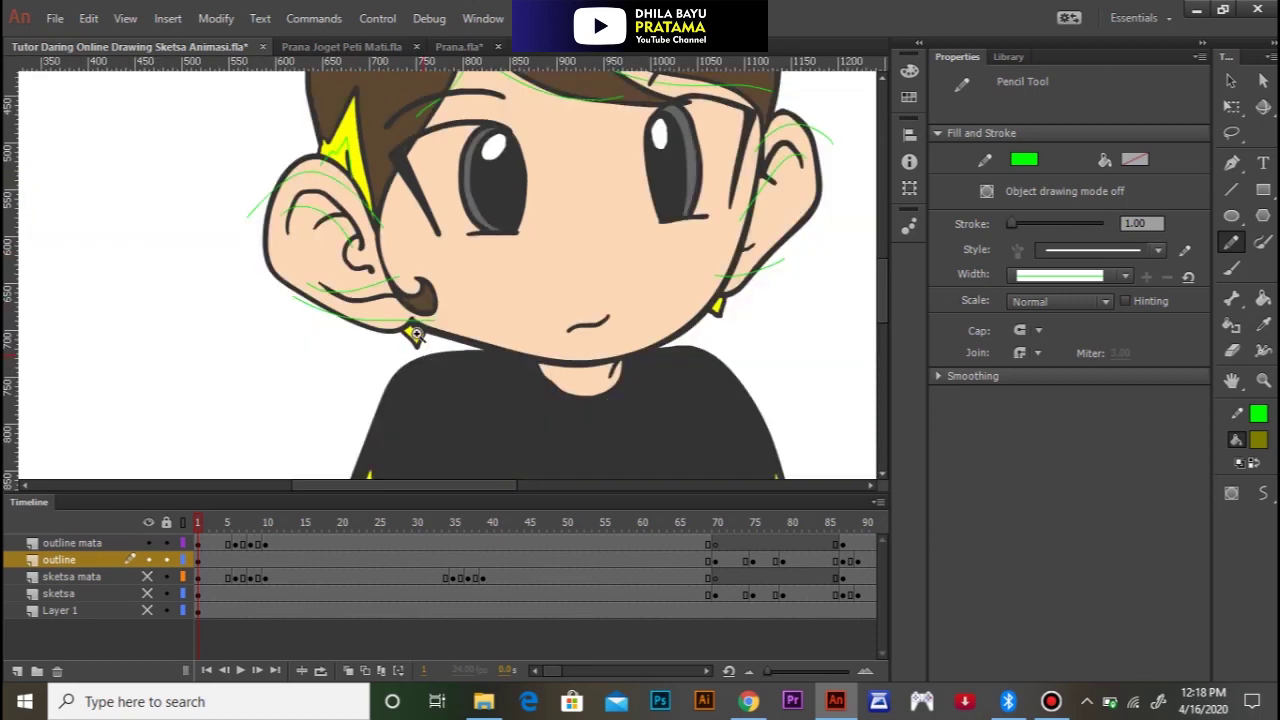
scroll(415, 335, "up", 2)
left_click_drag(449, 246, 453, 338)
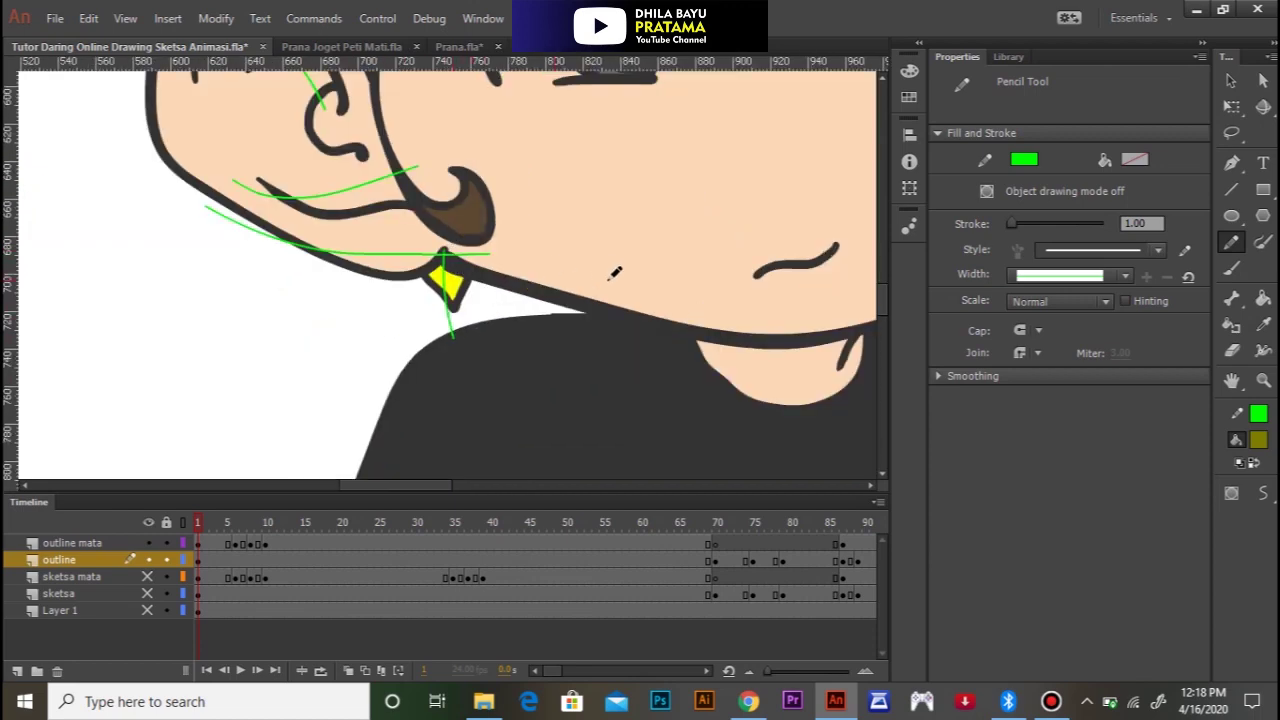
key("ctrl+z")
left_click_drag(443, 237, 461, 301)
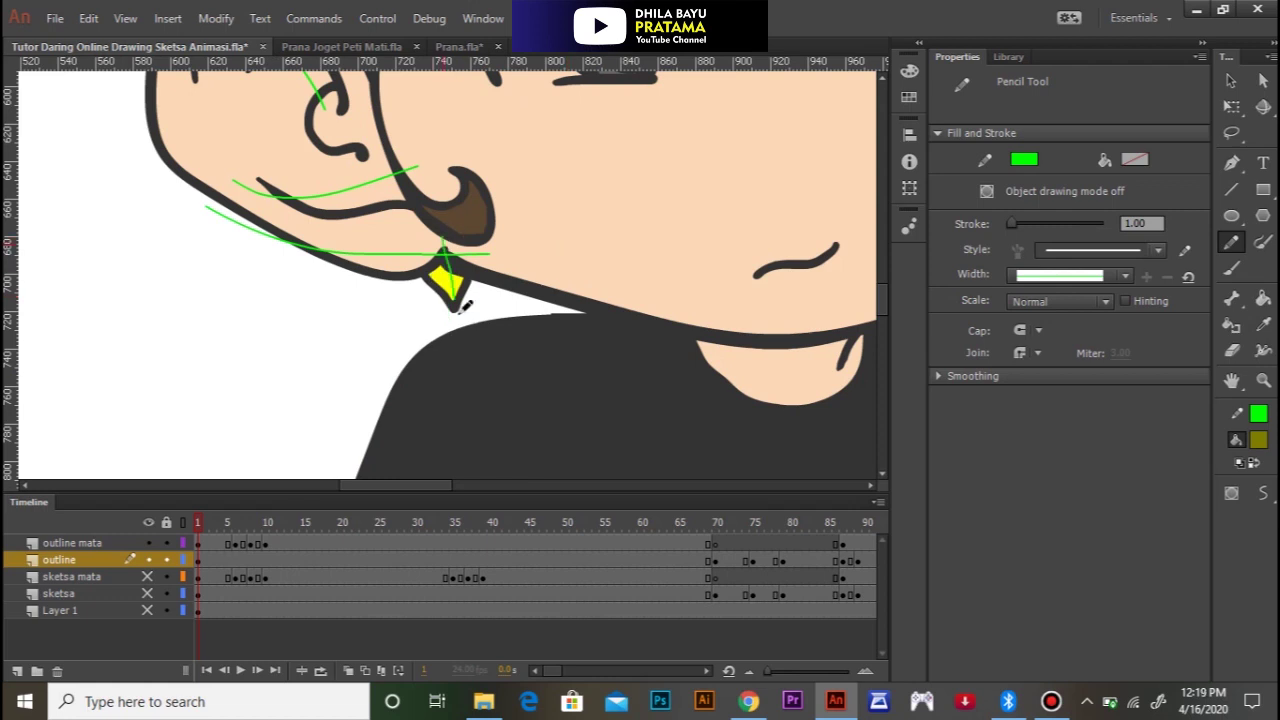
left_click_drag(771, 243, 329, 274)
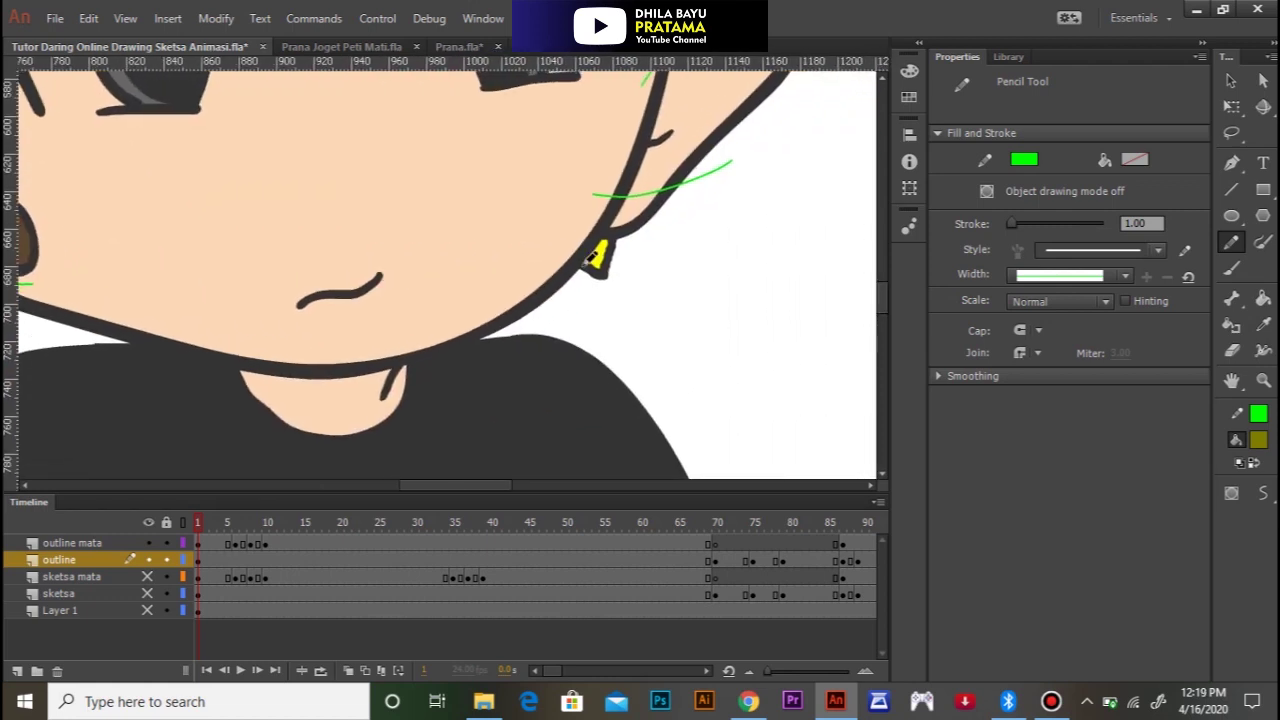
left_click_drag(593, 222, 603, 300)
Step: Draw a green curved shading boundary across the neck skin below the chin at frame 1, replacing the first attempt with a higher curve
mouse_move(454, 311)
left_mouse_down()
mouse_move(554, 229)
mouse_move(572, 232)
left_mouse_up()
mouse_move(383, 266)
left_mouse_down()
mouse_move(453, 352)
mouse_move(547, 331)
left_mouse_up()
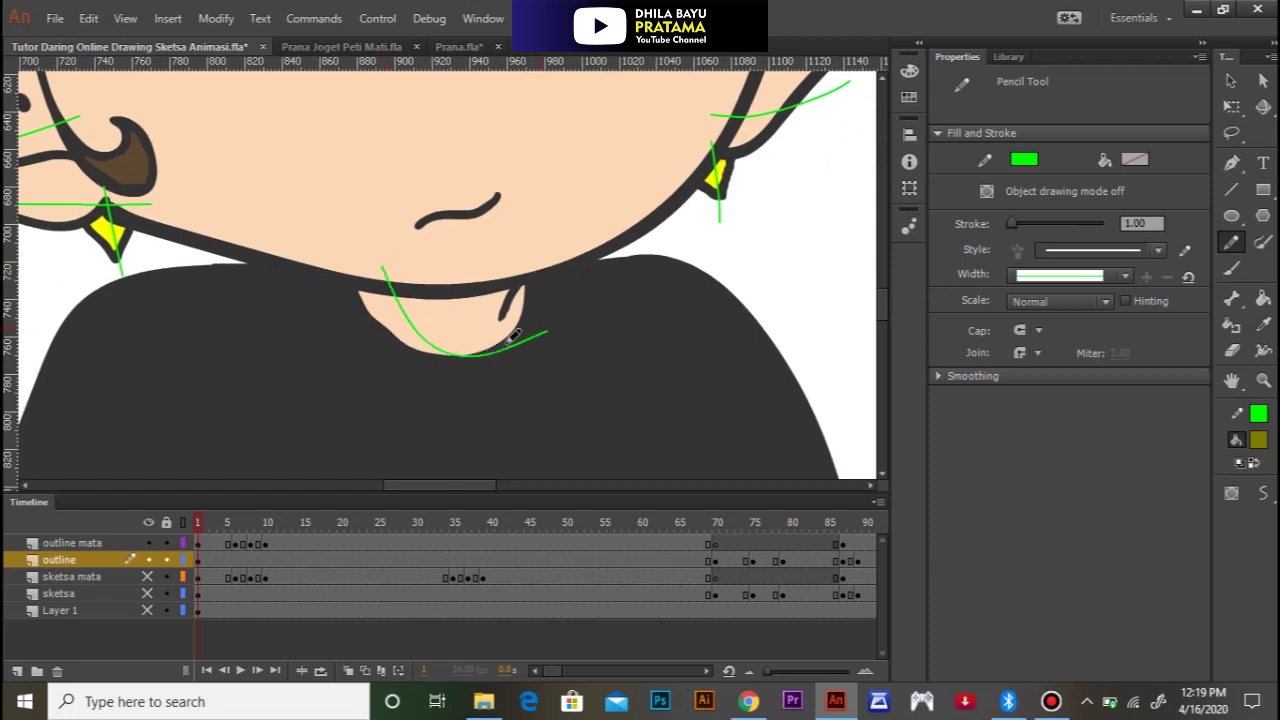
key("ctrl+z")
mouse_move(378, 261)
left_mouse_down()
mouse_move(444, 333)
mouse_move(551, 309)
left_mouse_up()
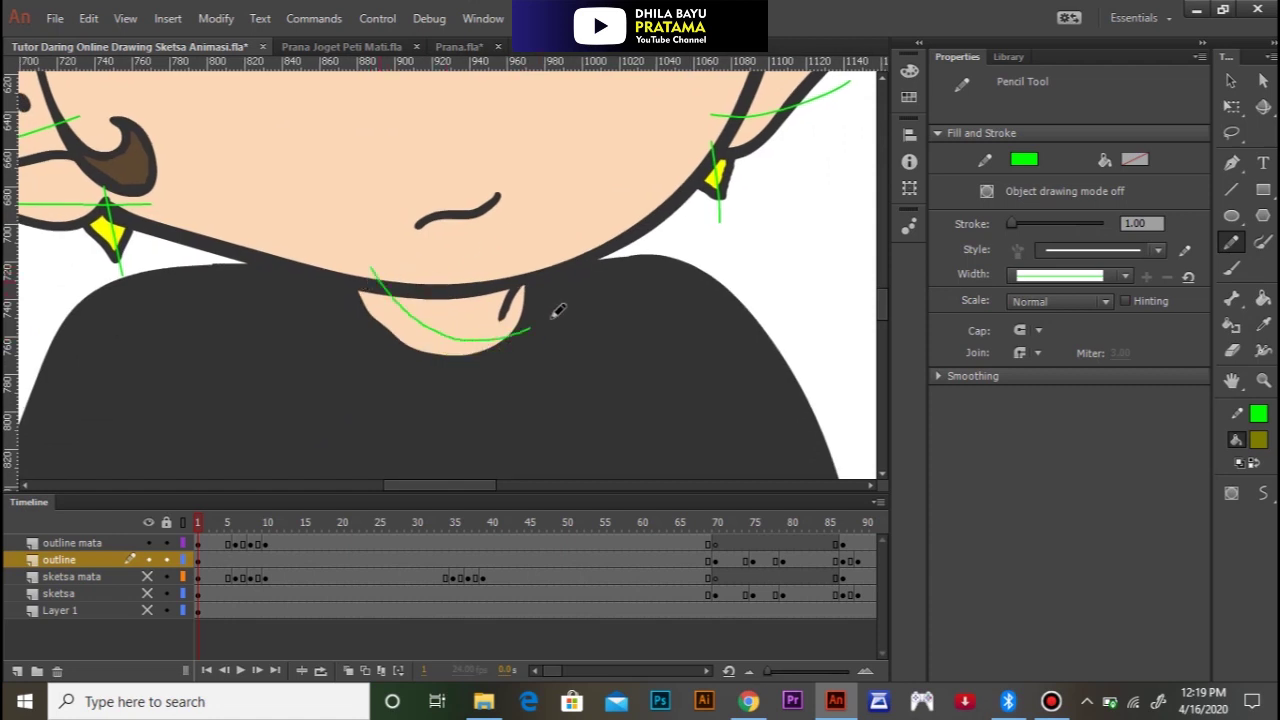
Step: Draw green shading boundaries down the left-hand arm and around the swirl of its yellow sleeve trim at frame 1
left_click_drag(409, 463, 463, 194)
left_click_drag(350, 257, 466, 79)
mouse_move(353, 181)
left_mouse_down()
mouse_move(420, 246)
mouse_move(403, 445)
mouse_move(398, 318)
mouse_move(403, 366)
left_mouse_up()
mouse_move(378, 300)
left_mouse_down()
mouse_move(424, 305)
mouse_move(389, 364)
mouse_move(337, 362)
mouse_move(300, 292)
left_mouse_up()
left_click_drag(328, 224, 352, 136)
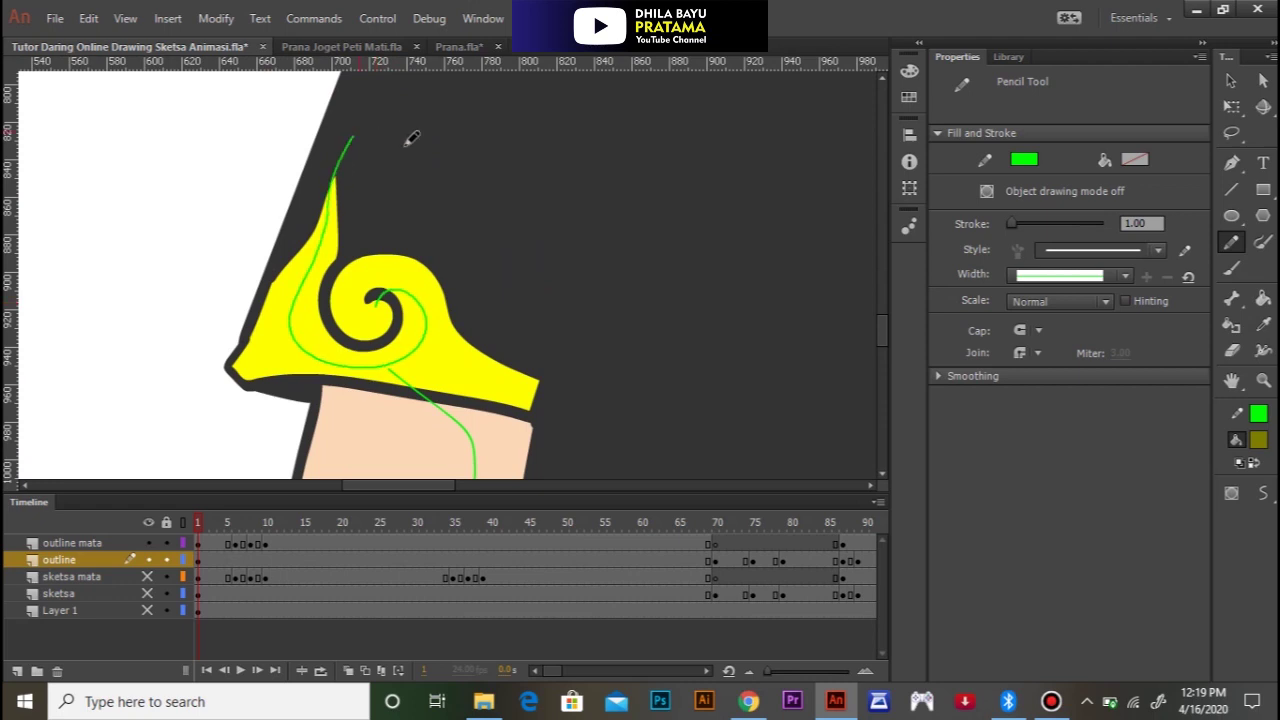
Step: Draw green shading boundaries around the right-hand sleeve's yellow swirl and down the arm below it at frame 1
left_click_drag(750, 235, 98, 293)
mouse_move(467, 337)
left_mouse_down()
mouse_move(423, 317)
mouse_move(420, 365)
mouse_move(512, 322)
mouse_move(586, 88)
left_mouse_up()
mouse_move(477, 162)
left_mouse_down()
mouse_move(427, 227)
mouse_move(424, 300)
mouse_move(469, 451)
left_mouse_up()
Step: Go to frame 72 and draw a jagged green shading boundary across the yellow trim above the left-hand ear
left_click(321, 349, "ctrl+shift")
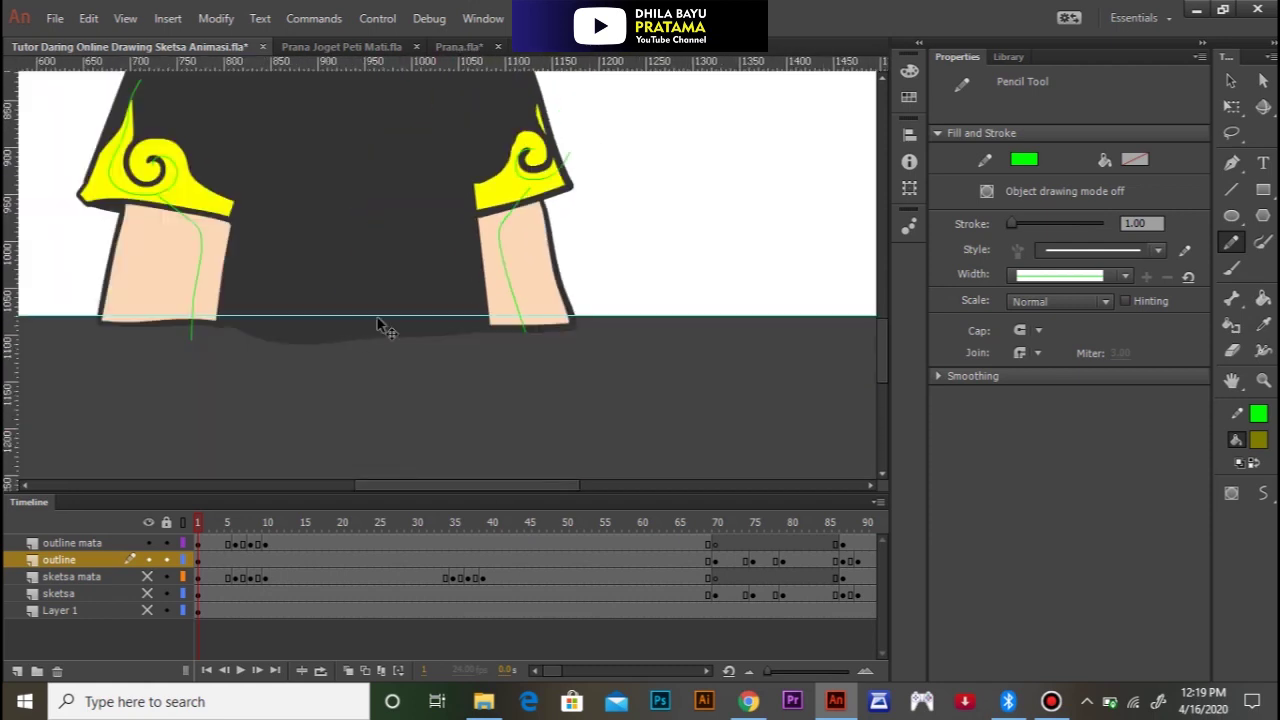
left_click_drag(404, 340, 428, 448)
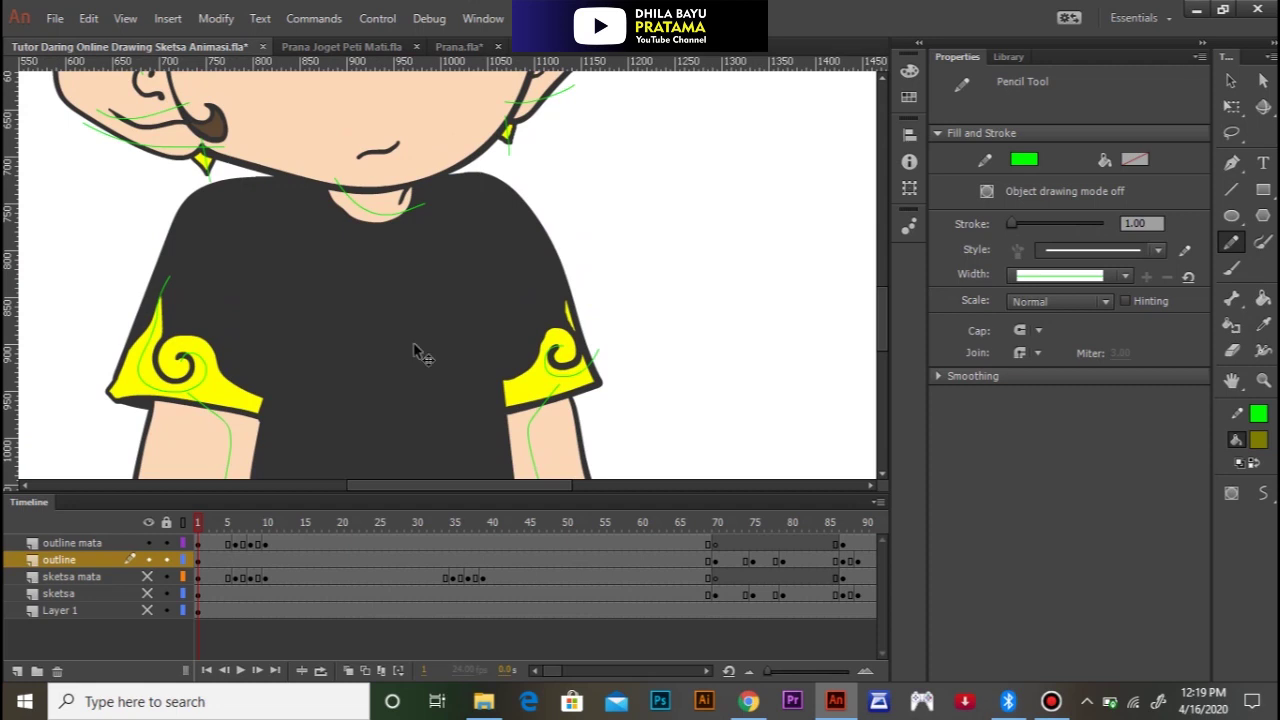
key("ctrl+minus")
left_click_drag(408, 400, 356, 428)
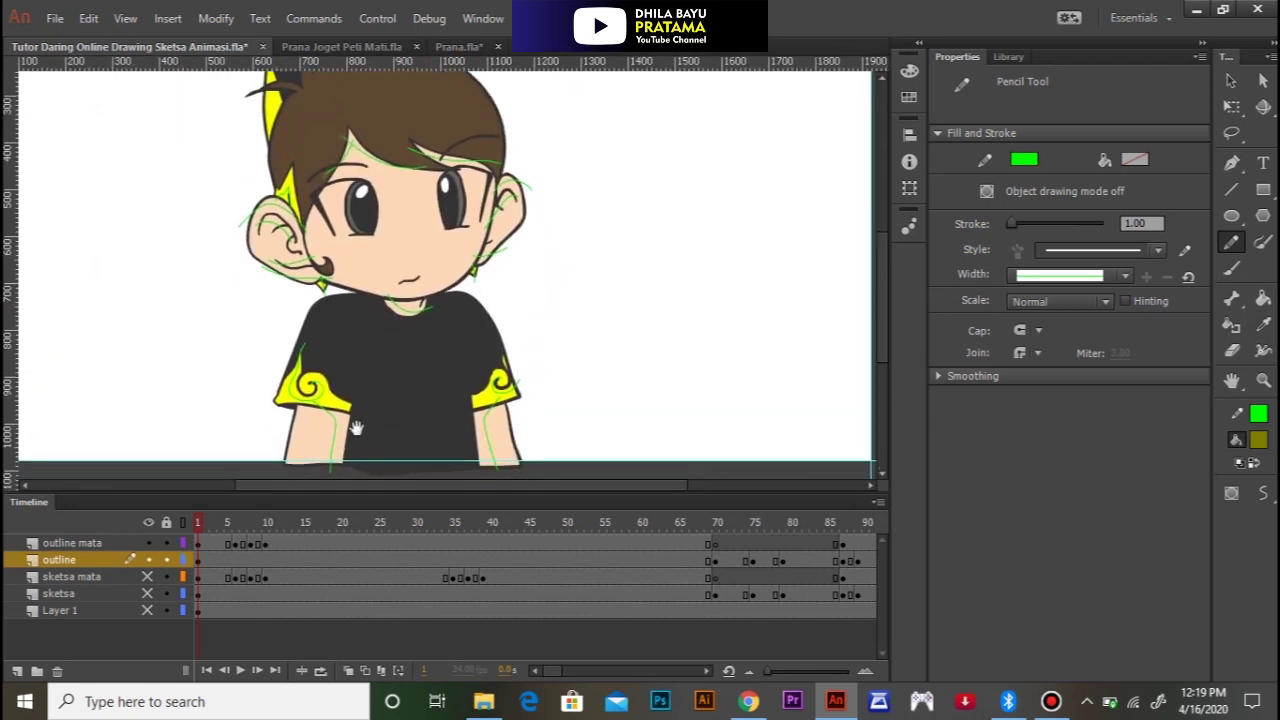
left_click(288, 522)
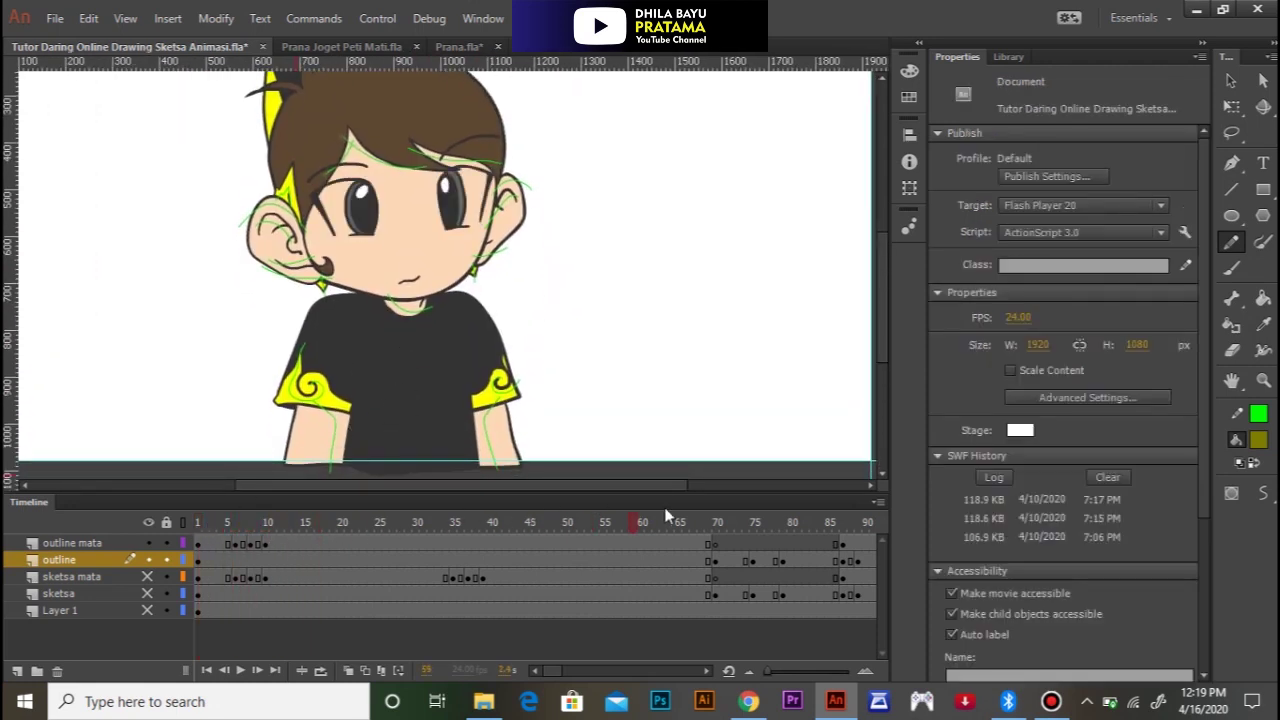
left_click_drag(668, 515, 729, 525)
left_click(367, 186)
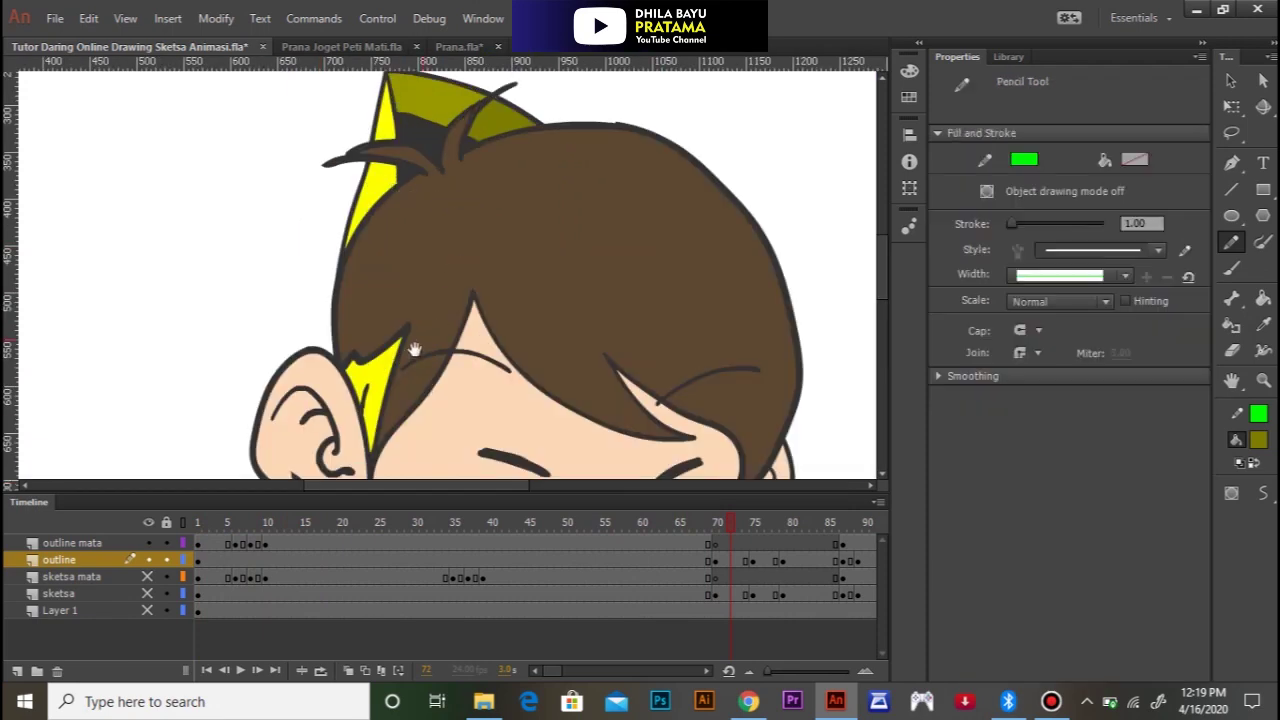
scroll(414, 343, "down", 3)
left_click(412, 280)
mouse_move(417, 305)
left_mouse_down()
mouse_move(442, 204)
mouse_move(367, 237)
left_mouse_up()
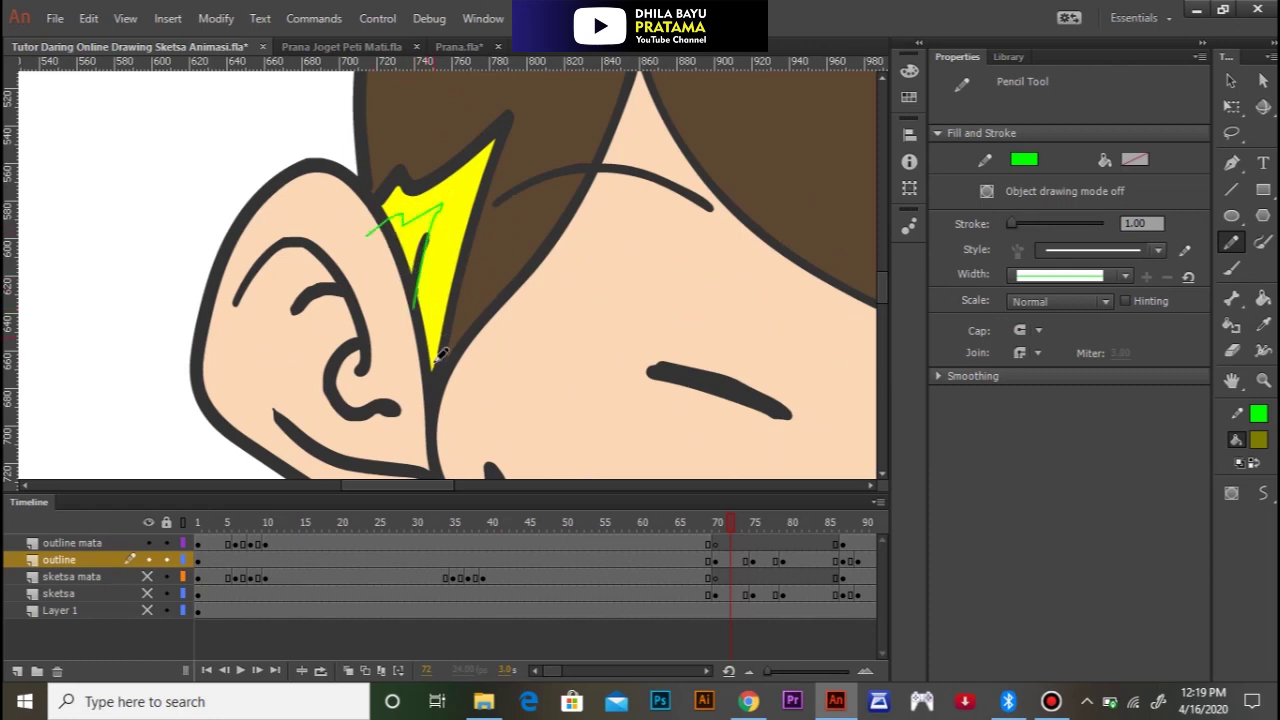
Step: Draw green shading boundaries over the left-hand ear's rim, inner fold and lobe, and through its yellow earring at frame 72
mouse_move(428, 332)
left_mouse_down()
mouse_move(378, 240)
mouse_move(290, 187)
mouse_move(185, 245)
left_mouse_up()
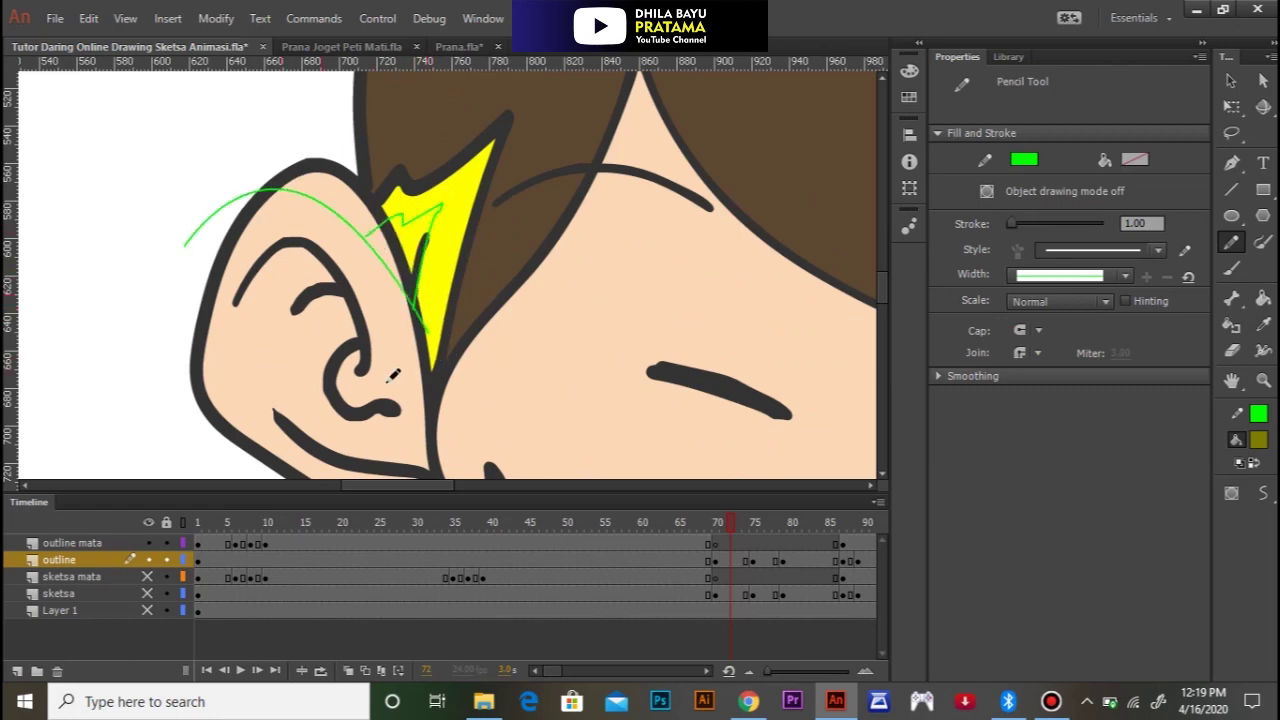
mouse_move(344, 374)
left_mouse_down()
mouse_move(328, 307)
mouse_move(266, 264)
mouse_move(227, 274)
left_mouse_up()
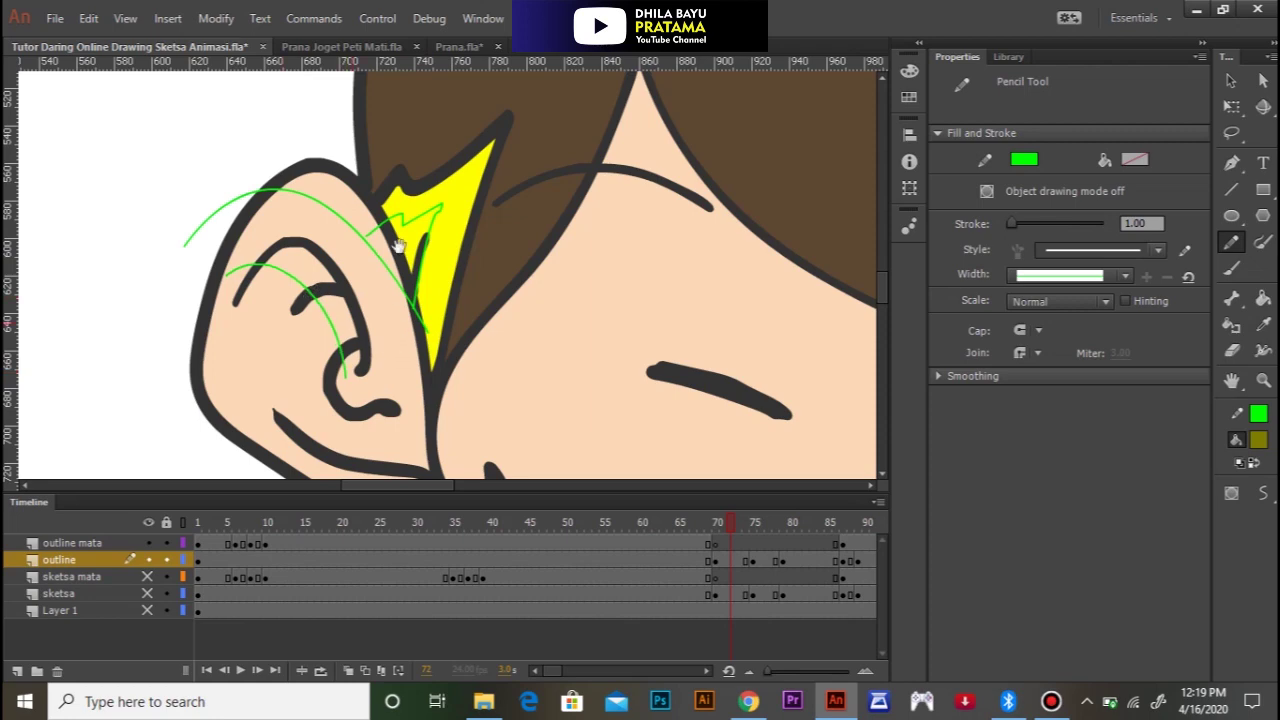
left_click_drag(398, 268, 396, 108)
left_click_drag(248, 262, 446, 283)
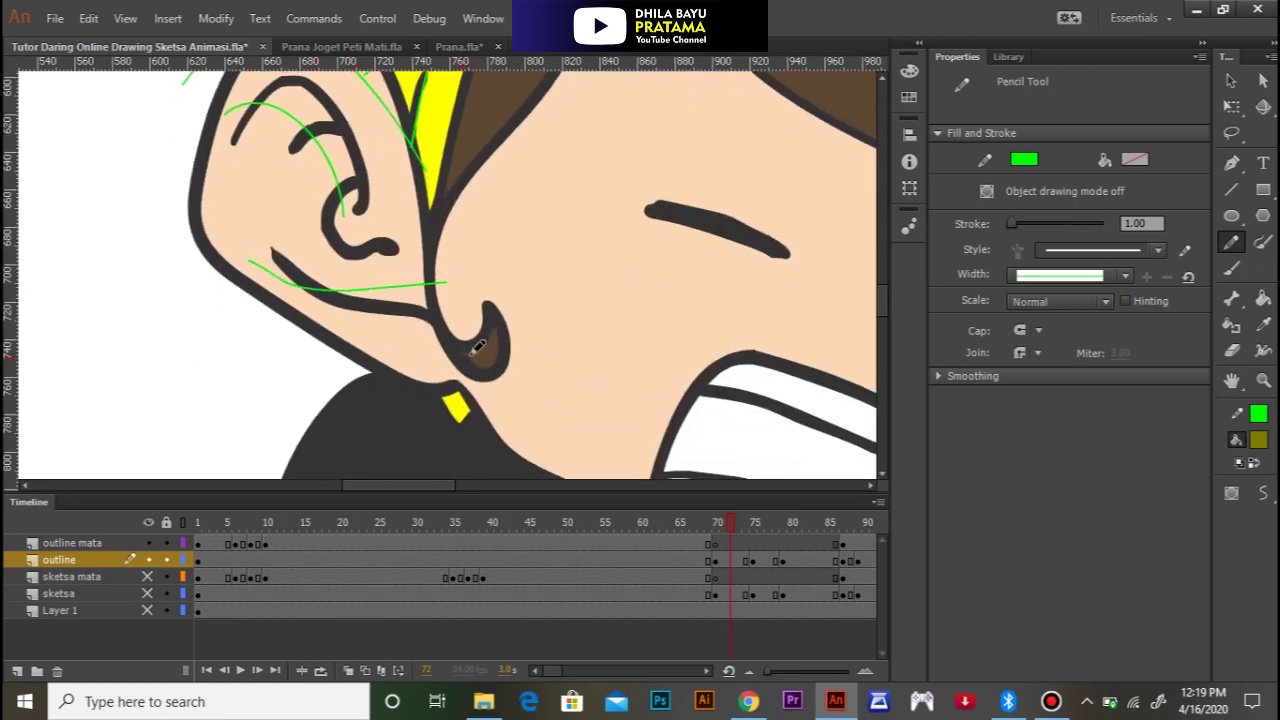
mouse_move(455, 374)
left_mouse_down()
mouse_move(312, 350)
mouse_move(225, 287)
left_mouse_up()
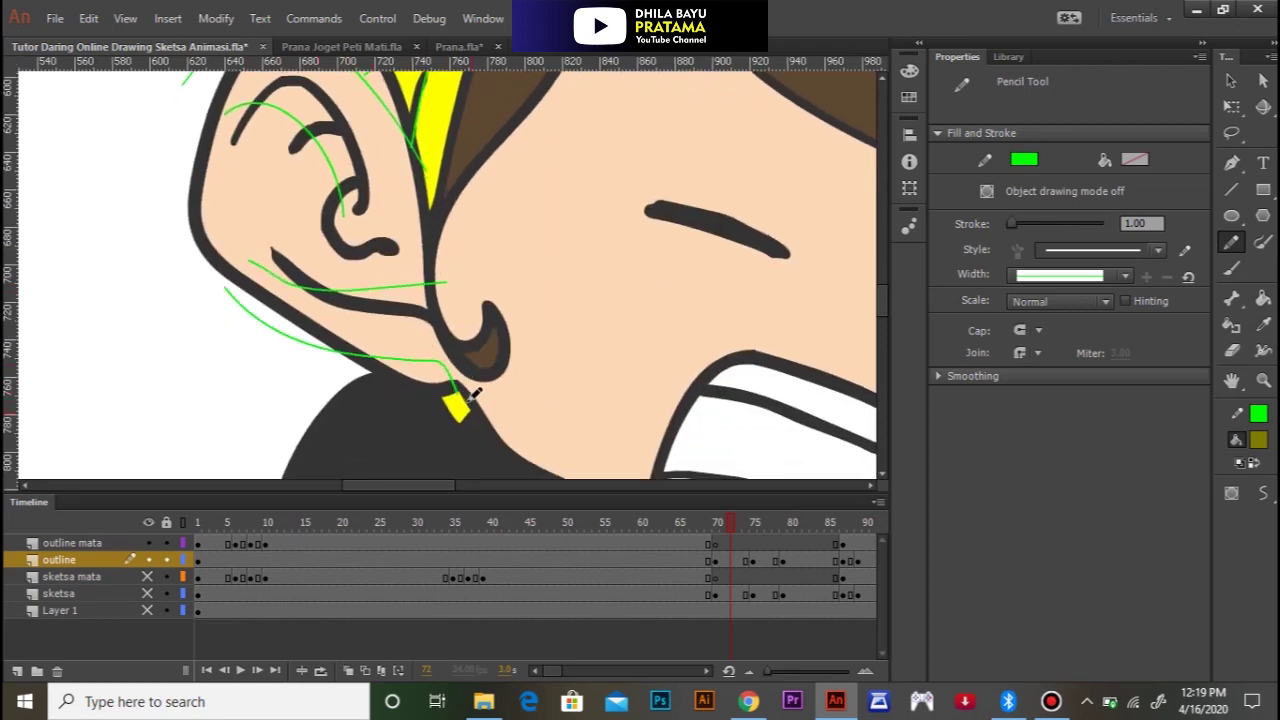
left_click_drag(460, 394, 452, 443)
Step: Draw green shading boundaries on the forehead skin beneath the hair fringe and across the gap between strands at frame 72
left_click_drag(523, 329, 303, 490)
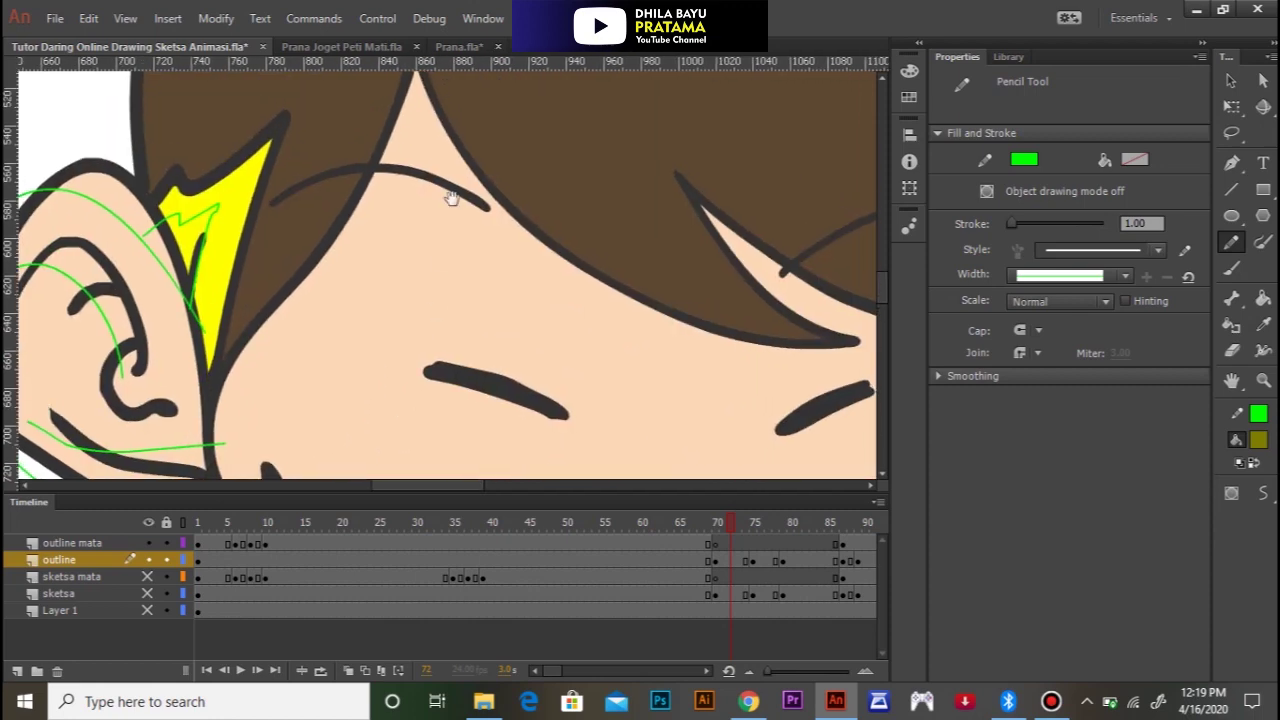
mouse_move(387, 104)
left_mouse_down()
mouse_move(529, 268)
mouse_move(643, 295)
mouse_move(700, 290)
left_mouse_up()
mouse_move(425, 137)
left_mouse_down()
mouse_move(370, 232)
mouse_move(252, 294)
left_mouse_up()
left_click_drag(646, 203, 313, 201)
mouse_move(365, 236)
left_mouse_down()
mouse_move(447, 283)
mouse_move(614, 311)
left_mouse_up()
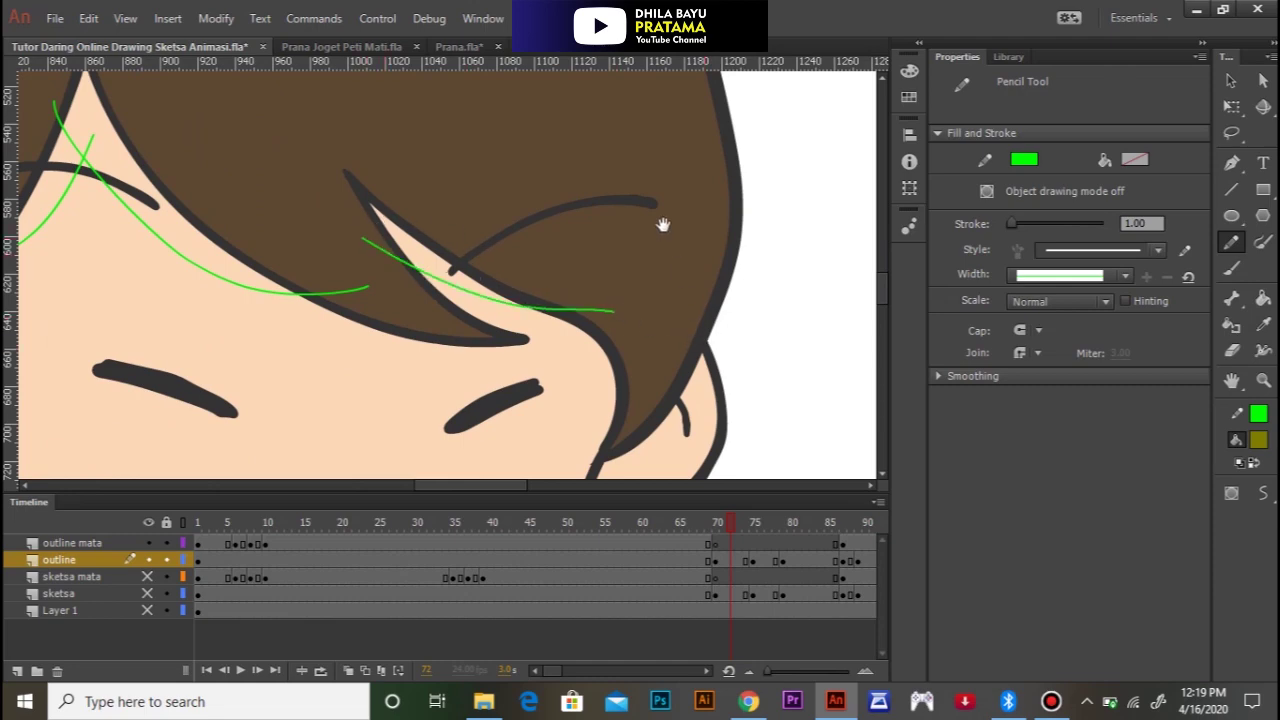
Step: Draw green shading boundaries across the right-hand ear's upper rim, lower inner fold and lobe at frame 72
scroll(640, 210, "down", 3)
scroll(640, 210, "right", 1)
left_click_drag(606, 206, 695, 294)
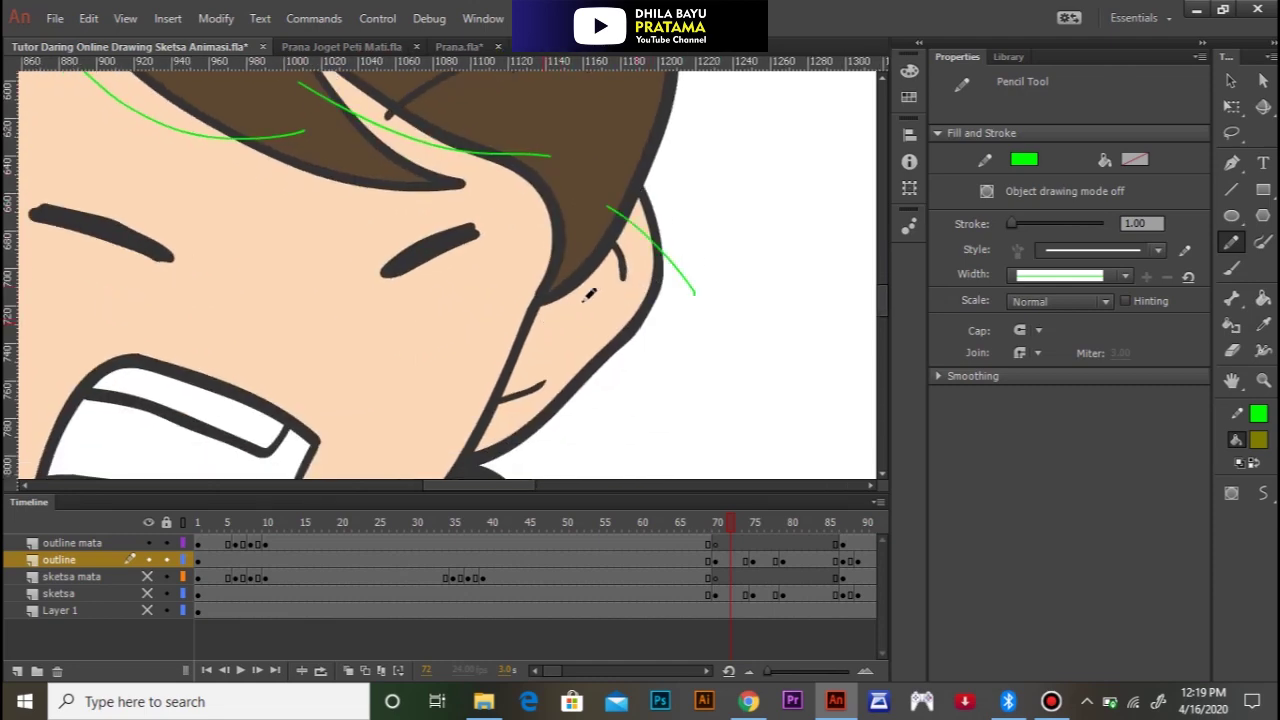
scroll(540, 280, "down", 1)
scroll(540, 280, "left", 1)
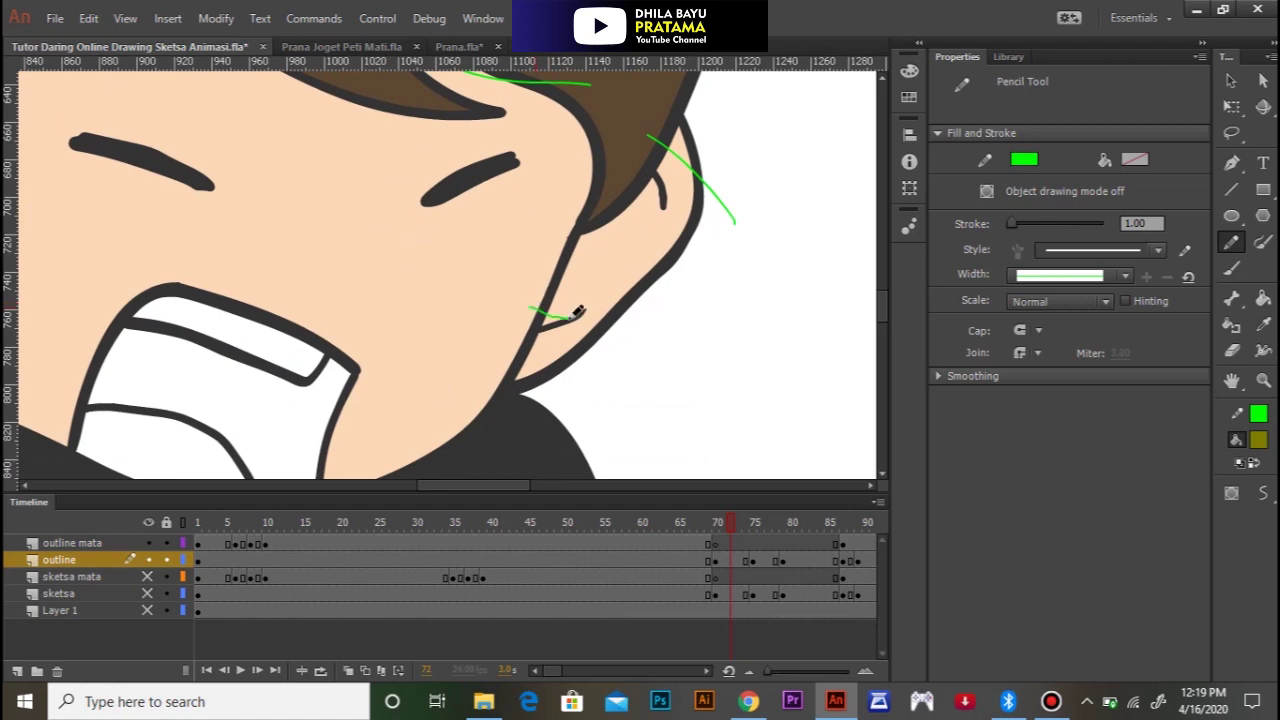
left_click_drag(506, 351, 632, 342)
Step: Draw green shading boundaries around both sleeves' yellow swirls and down both arms at frame 72
mouse_move(388, 375)
left_mouse_down()
mouse_move(539, 214)
mouse_move(643, 198)
mouse_move(651, 98)
left_mouse_up()
left_click_drag(419, 265, 750, 180)
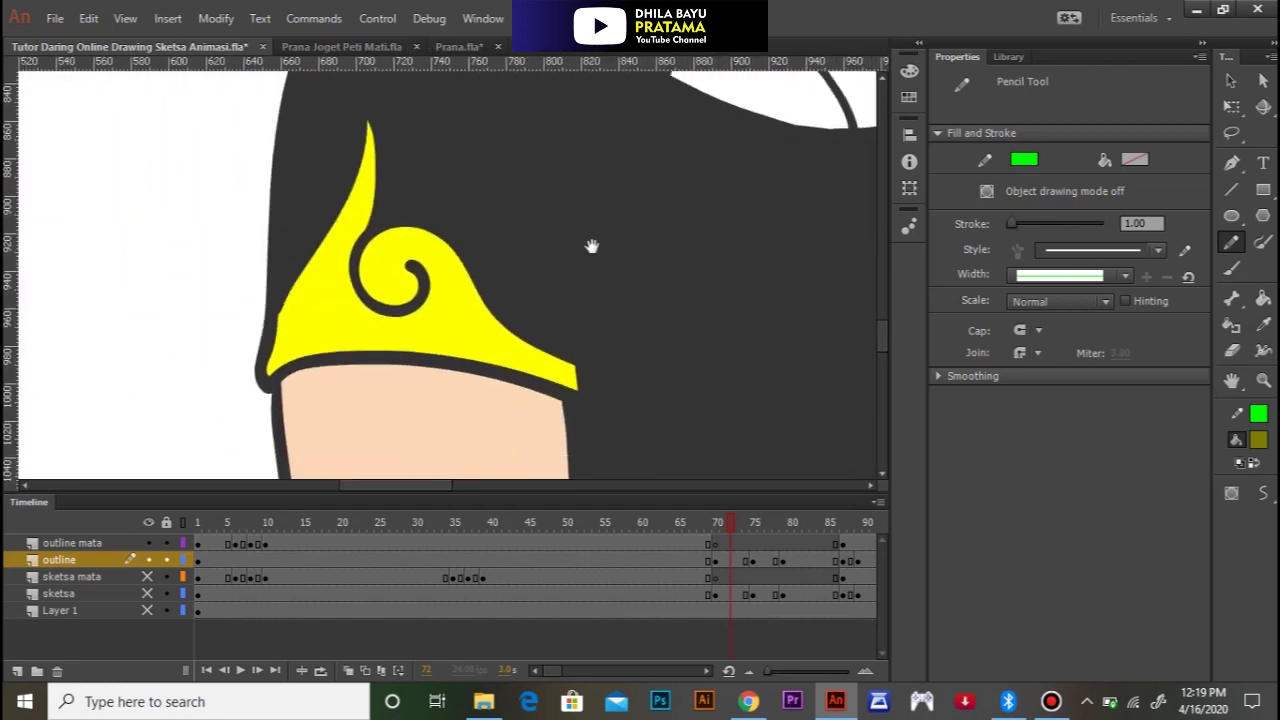
mouse_move(405, 266)
left_mouse_down()
mouse_move(444, 293)
mouse_move(404, 333)
mouse_move(350, 327)
mouse_move(328, 288)
mouse_move(365, 184)
mouse_move(374, 100)
left_mouse_up()
left_click_drag(560, 280, 472, 94)
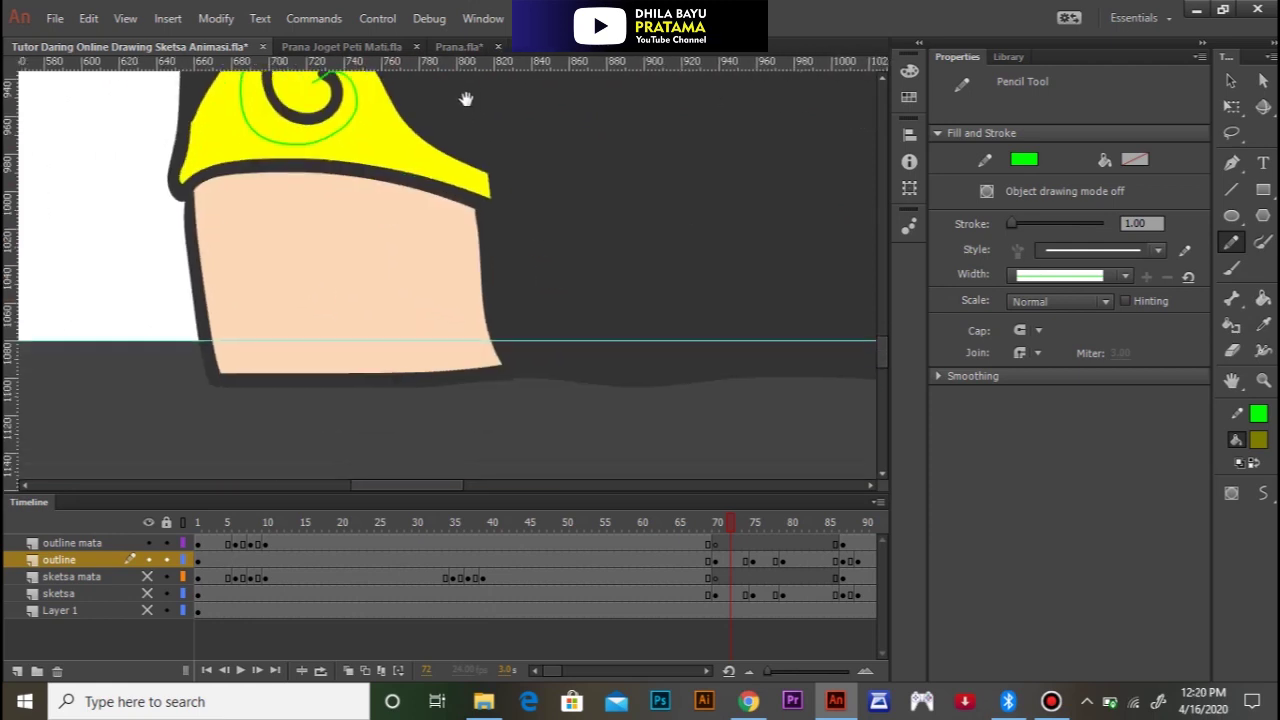
mouse_move(311, 155)
left_mouse_down()
mouse_move(416, 196)
mouse_move(450, 404)
left_mouse_up()
left_click_drag(696, 218, 207, 278)
left_click_drag(632, 312, 557, 476)
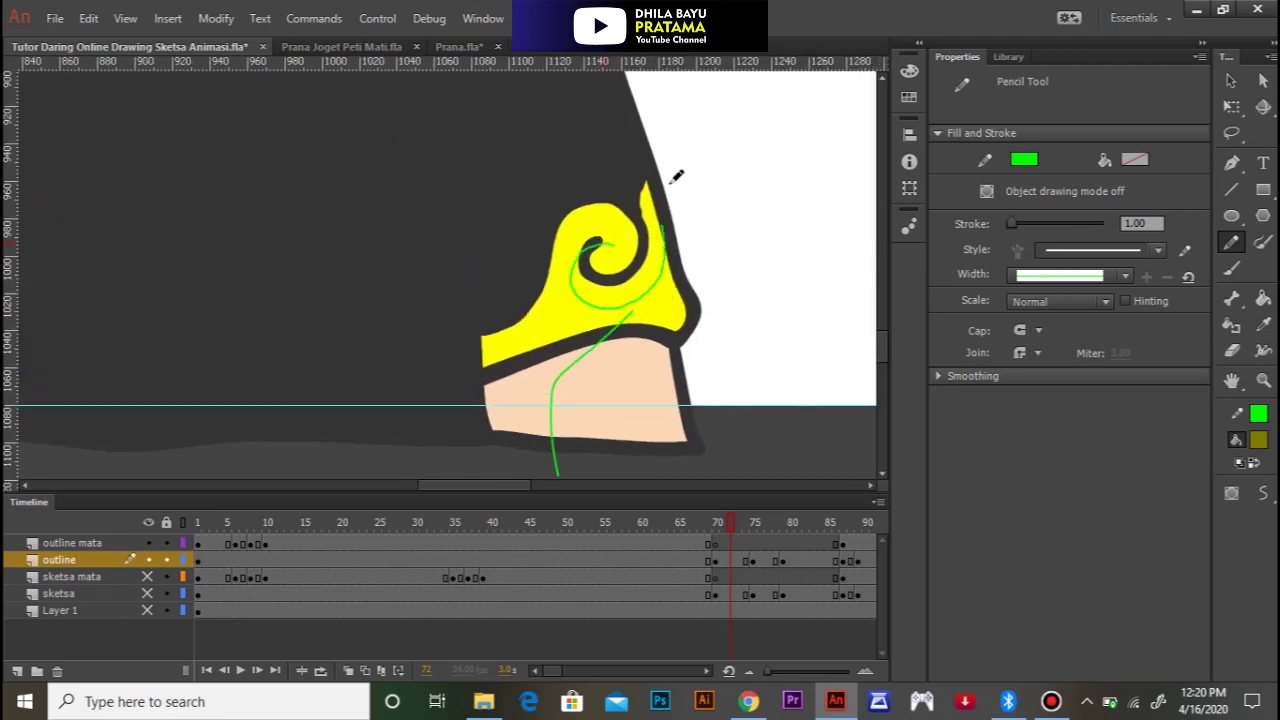
Step: Go to frame 75 and draw green shading boundaries down the right-hand arm and around its sleeve's yellow swirl
left_click(453, 274, "ctrl+alt")
left_click(410, 270, "ctrl+alt")
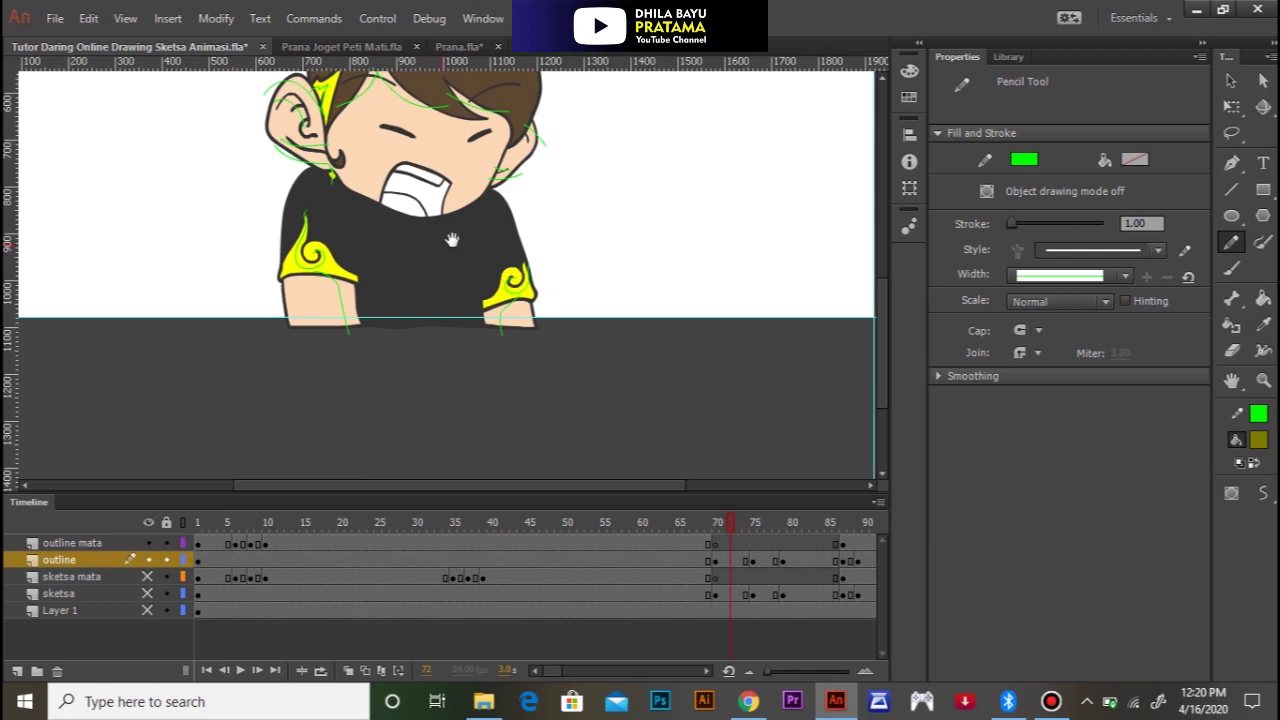
left_click_drag(451, 240, 418, 297)
left_click_drag(729, 518, 754, 522)
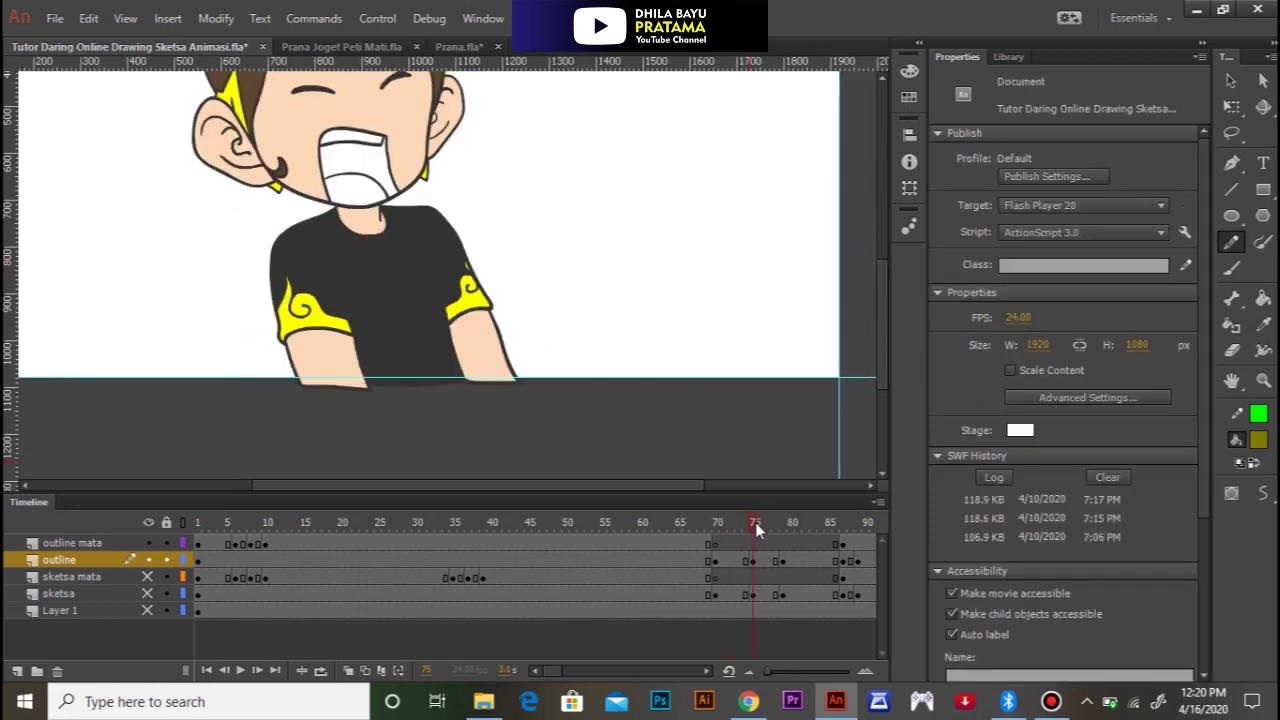
left_click(416, 327, "ctrl")
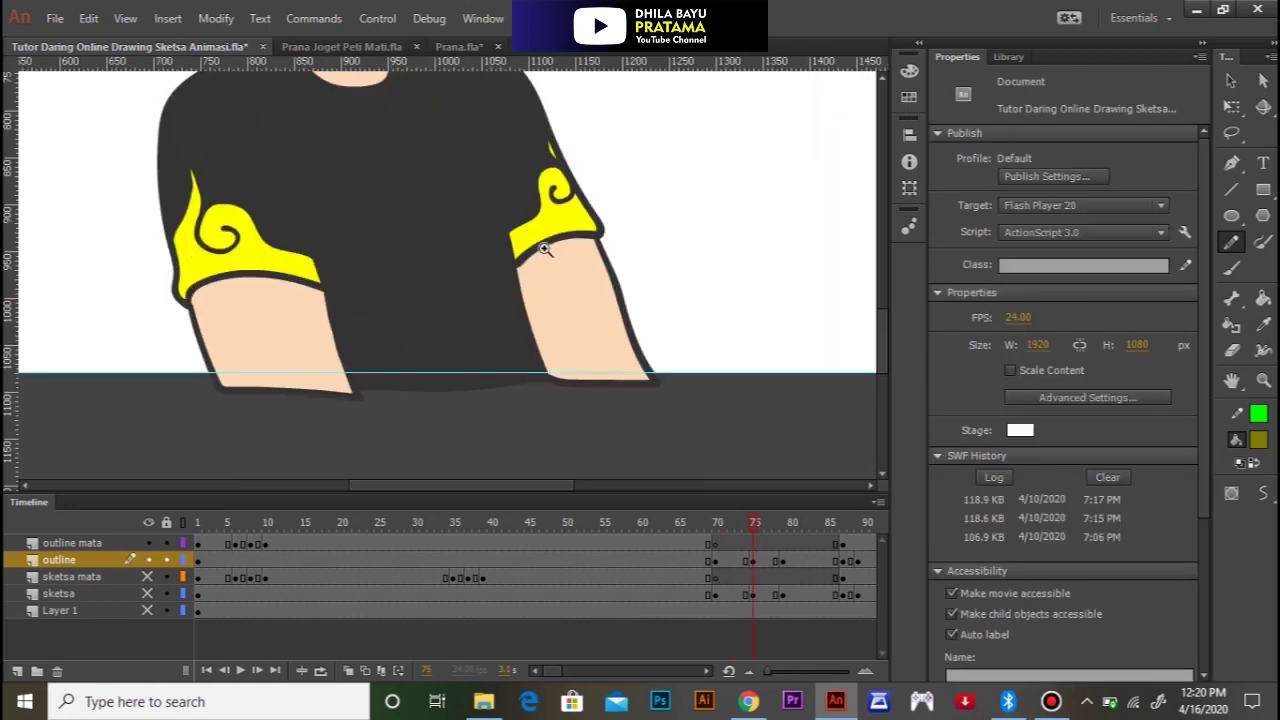
mouse_move(567, 222)
left_mouse_down()
mouse_move(551, 248)
mouse_move(594, 403)
left_mouse_up()
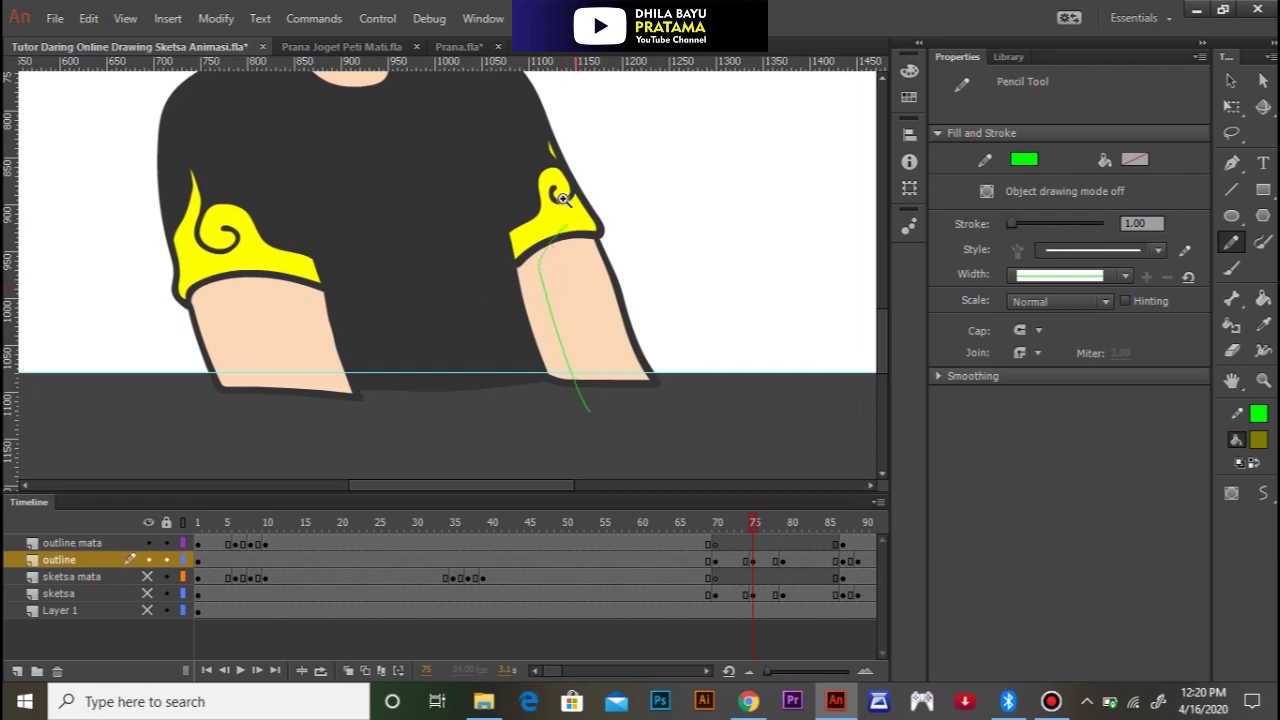
left_click(567, 199, "ctrl")
mouse_move(441, 262)
left_mouse_down()
mouse_move(478, 296)
mouse_move(505, 270)
left_mouse_up()
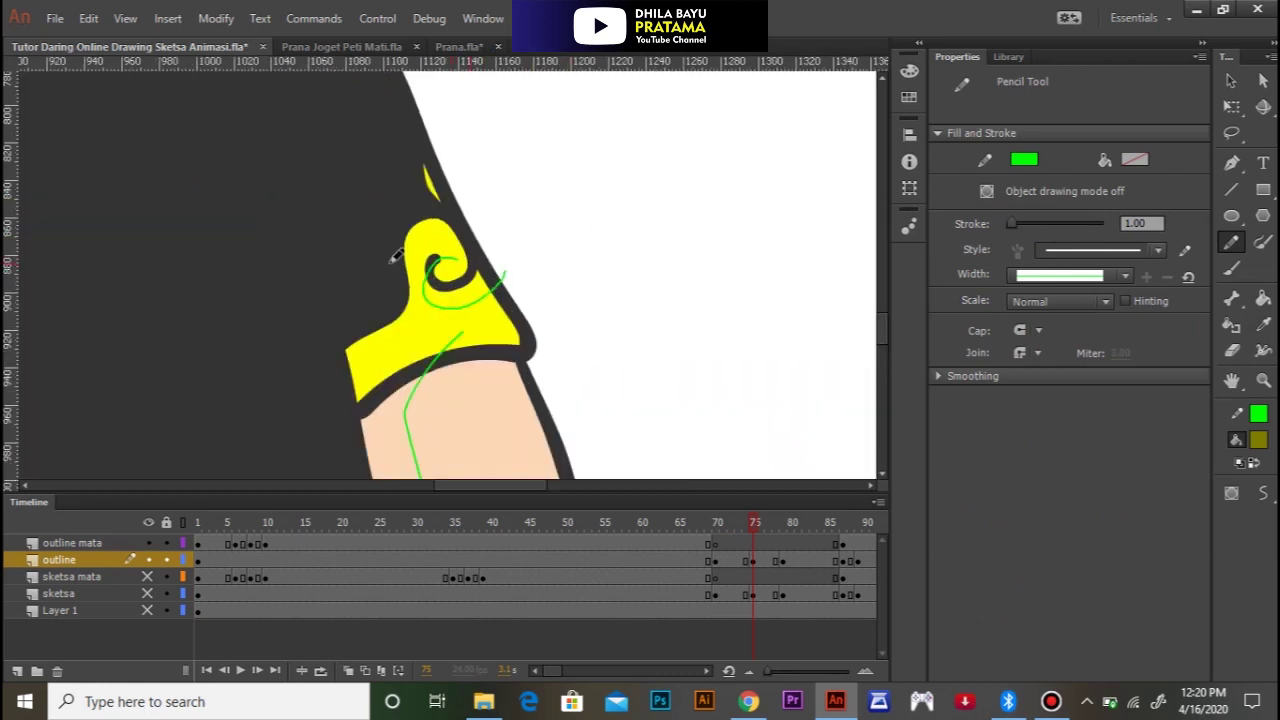
Step: Draw green shading boundaries around the left-hand sleeve's yellow swirl and down the arm below it at frame 75
left_click_drag(276, 292, 808, 150)
left_click_drag(350, 134, 400, 196)
mouse_move(364, 247)
left_mouse_down()
mouse_move(366, 312)
mouse_move(282, 264)
mouse_move(306, 192)
mouse_move(290, 88)
left_mouse_up()
mouse_move(466, 349)
left_mouse_down()
mouse_move(408, 120)
mouse_move(374, 146)
mouse_move(322, 121)
mouse_move(449, 297)
mouse_move(477, 409)
left_mouse_up()
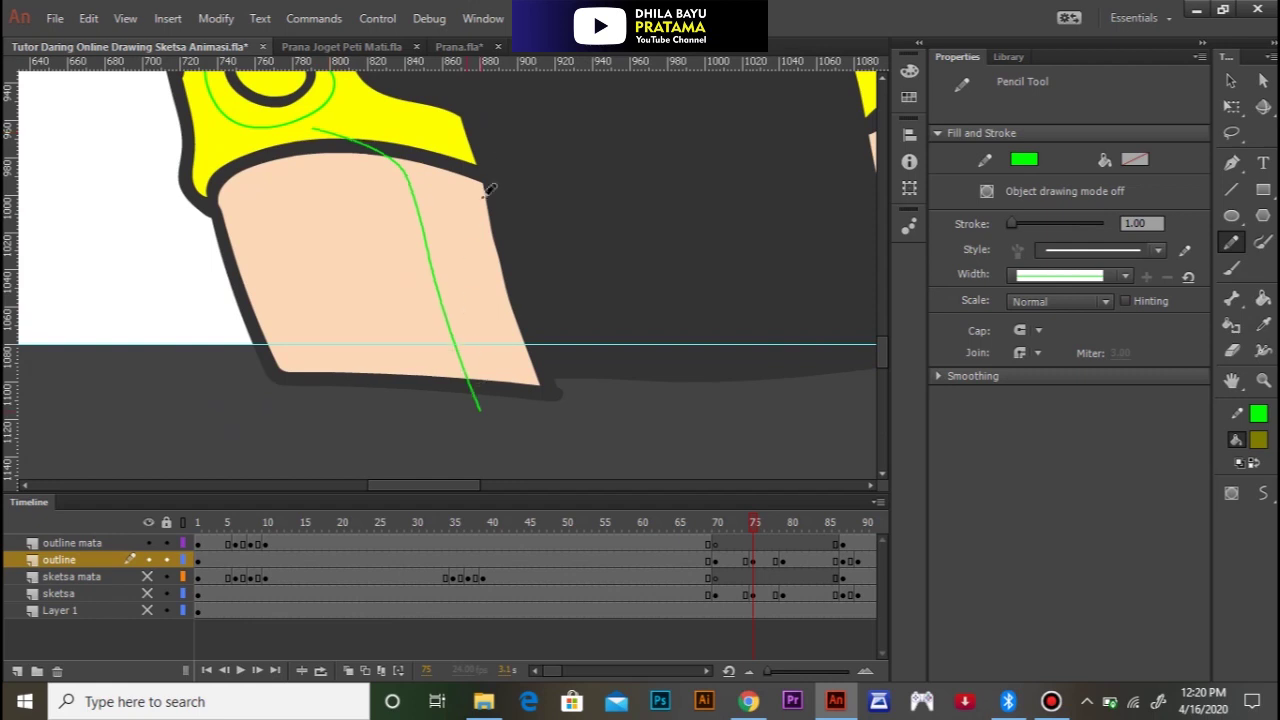
Step: Draw green shading boundaries along the neck's lower edge and through both yellow earrings at frame 75
scroll(388, 180, "up", 5)
scroll(388, 180, "up", 5)
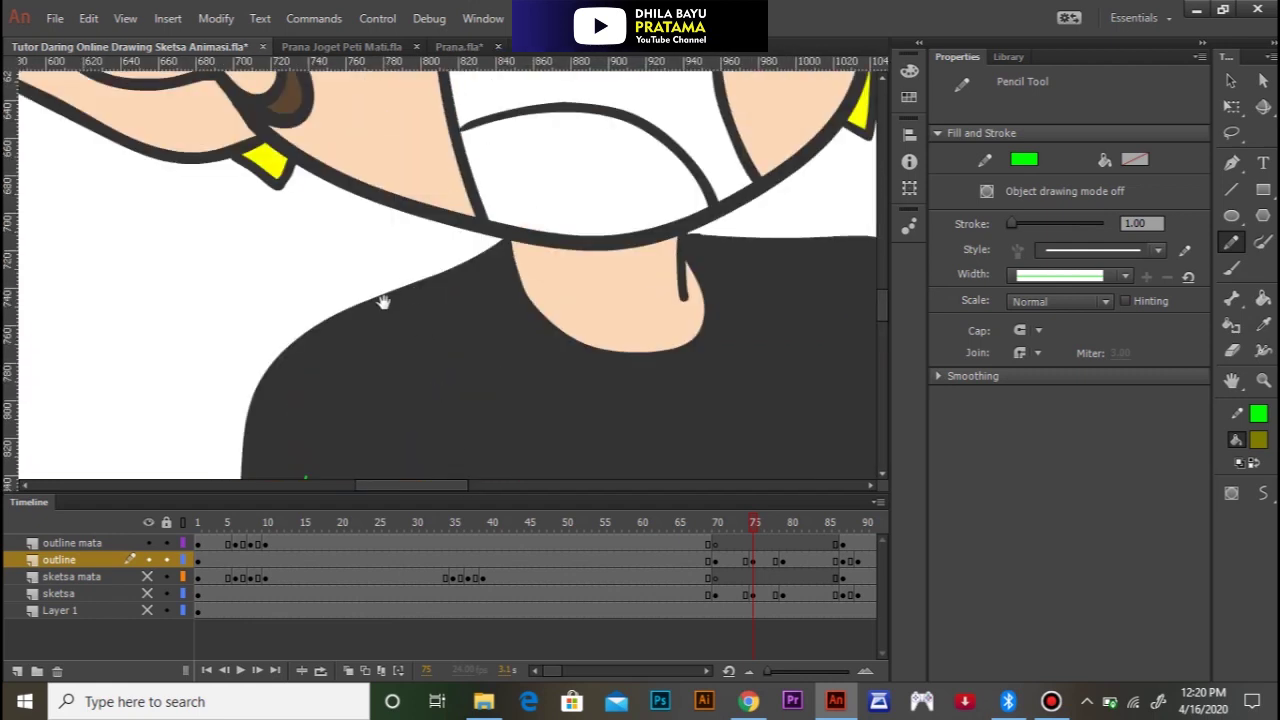
scroll(386, 300, "up", 1)
mouse_move(506, 263)
left_mouse_down()
mouse_move(606, 366)
mouse_move(691, 350)
left_mouse_up()
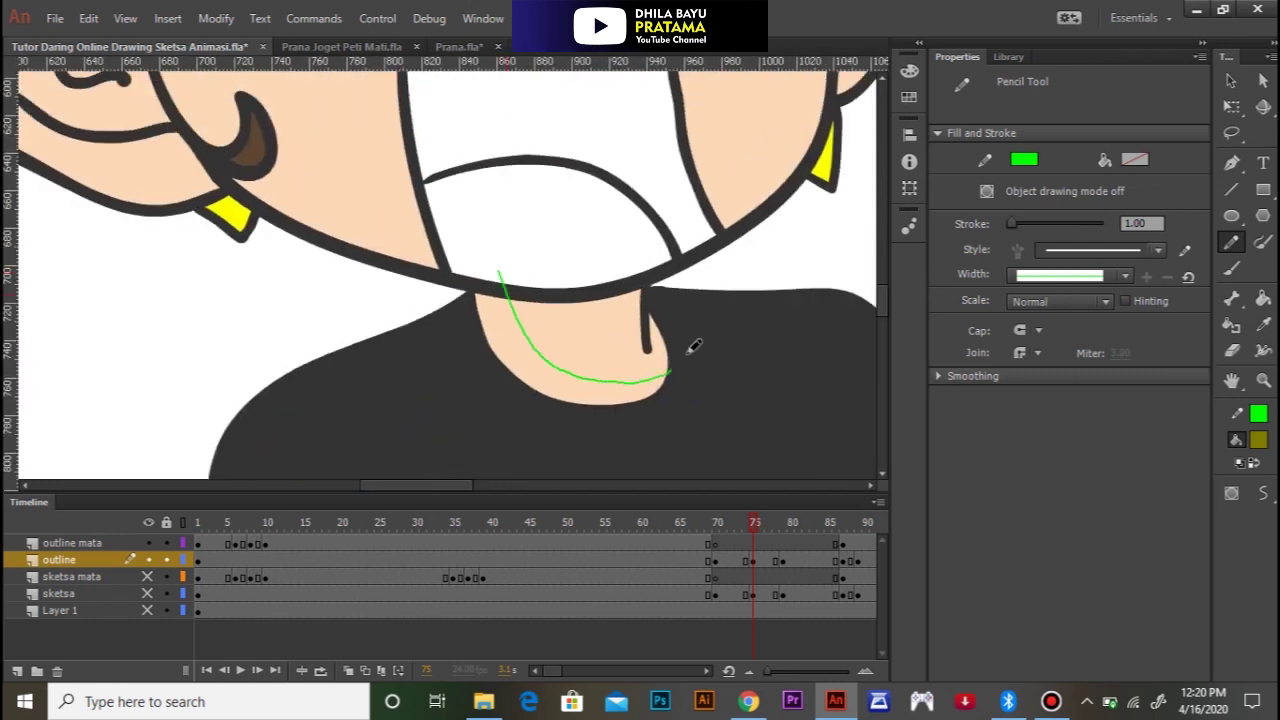
left_click_drag(465, 303, 621, 457)
left_click_drag(388, 334, 417, 434)
left_click_drag(652, 265, 287, 280)
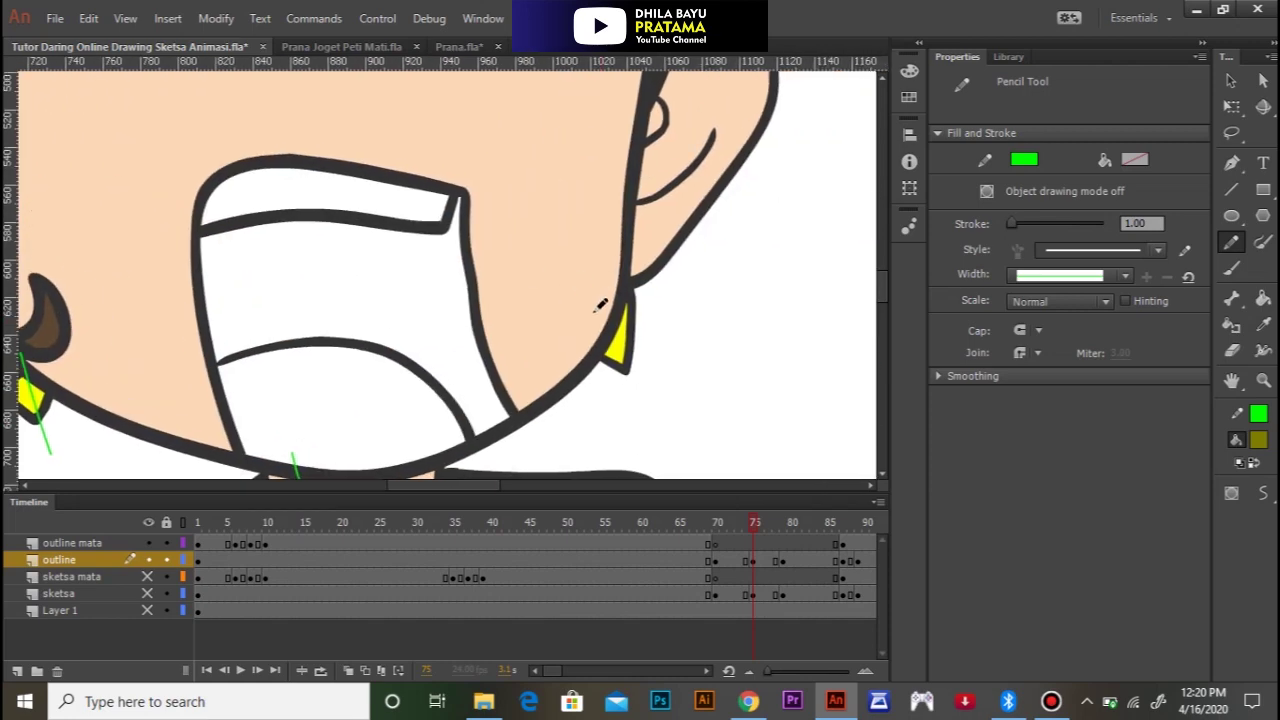
left_click_drag(609, 311, 634, 408)
Step: Draw green shading boundaries over the right-hand ear's lobe, inner folds and upper rim at frame 75
mouse_move(606, 250)
left_mouse_down()
mouse_move(722, 217)
mouse_move(662, 367)
left_mouse_up()
left_click_drag(556, 322, 664, 291)
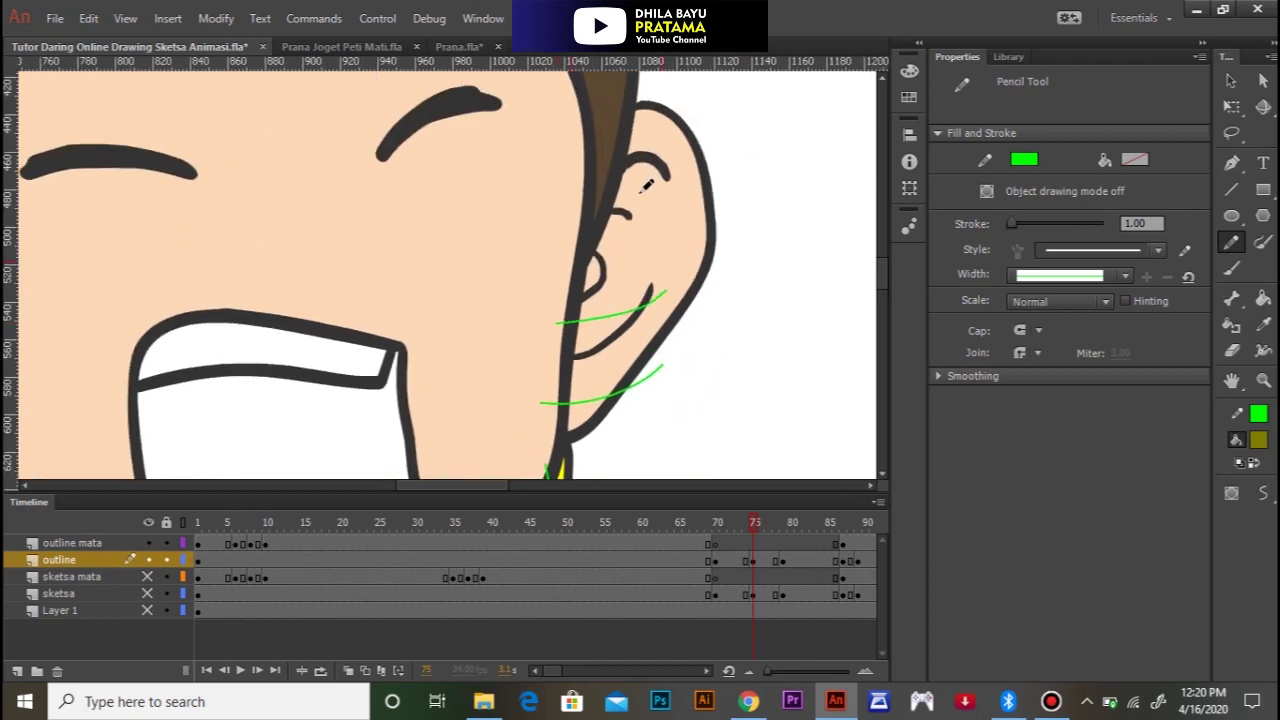
left_click_drag(603, 206, 676, 172)
left_click_drag(603, 155, 722, 158)
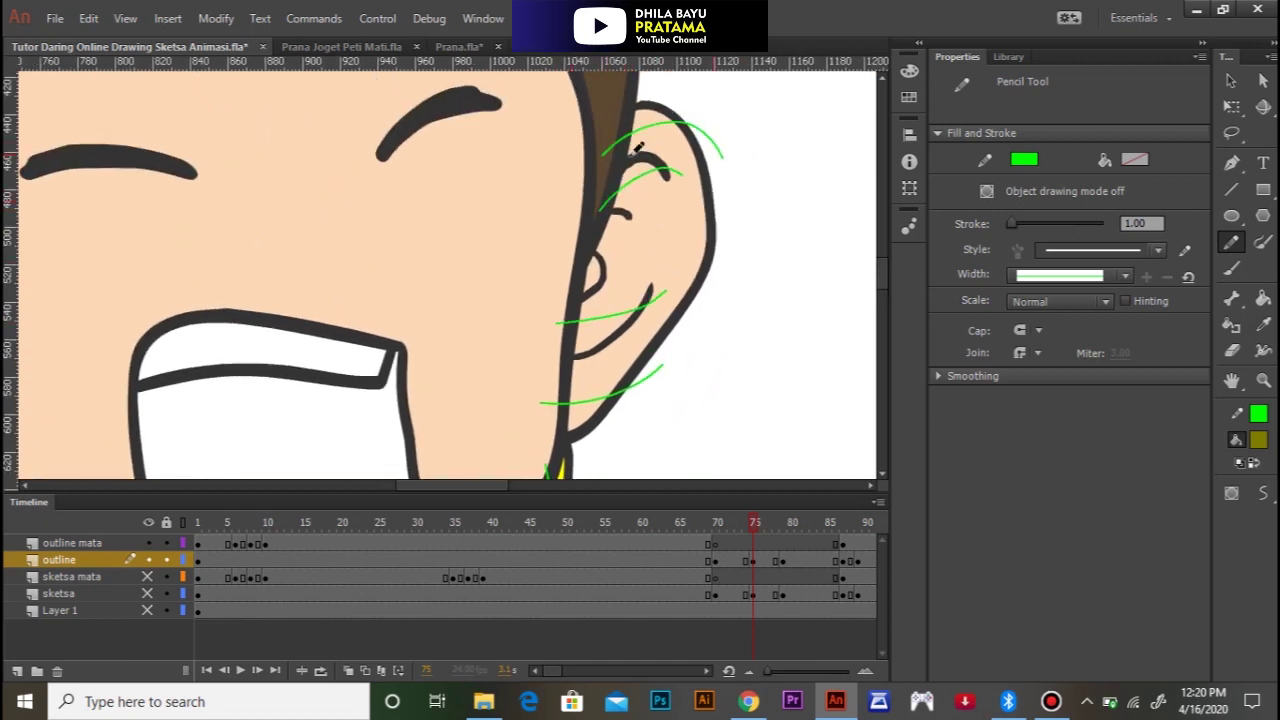
Step: Draw green shading boundaries on the forehead beneath the hair fringe, along the hairline and across the strand gap at frame 75
mouse_move(341, 214)
left_mouse_down()
mouse_move(560, 260)
mouse_move(617, 434)
mouse_move(600, 460)
left_mouse_up()
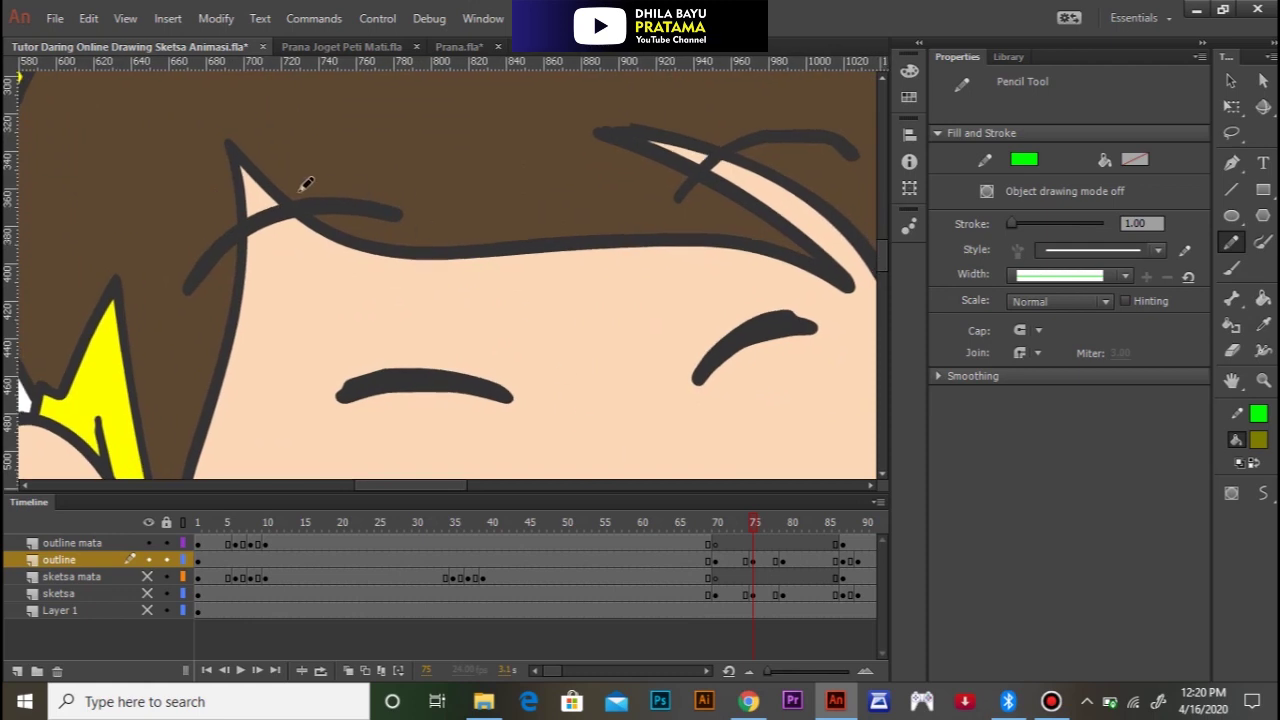
mouse_move(216, 198)
left_mouse_down()
mouse_move(471, 286)
mouse_move(636, 223)
left_mouse_up()
mouse_move(290, 228)
left_mouse_down()
mouse_move(240, 357)
mouse_move(184, 418)
left_mouse_up()
left_click_drag(590, 161, 462, 171)
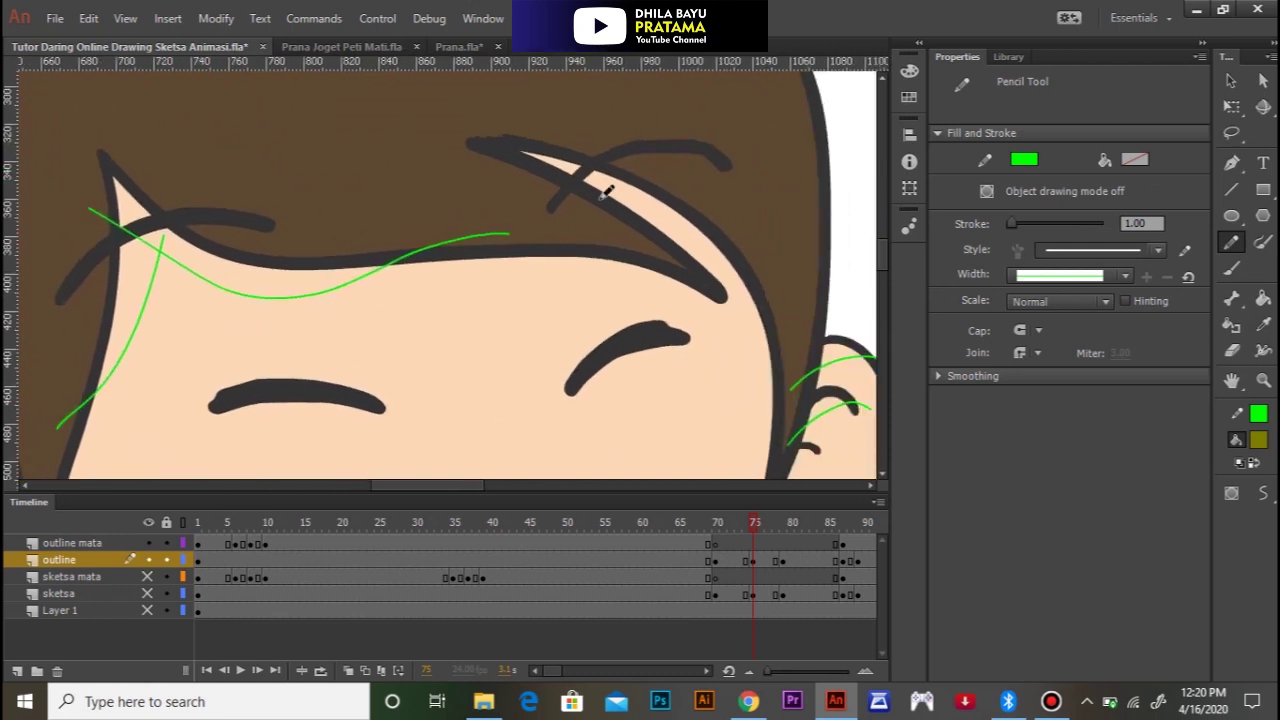
left_click_drag(576, 205, 750, 247)
Step: Draw green shading boundaries across the yellow trim above the left-hand ear and over the ear's rim, inner folds and lobe at frame 75
left_click_drag(190, 354, 657, 145)
mouse_move(460, 299)
left_mouse_down()
mouse_move(449, 186)
mouse_move(389, 241)
left_mouse_up()
mouse_move(485, 309)
left_mouse_down()
mouse_move(337, 244)
mouse_move(246, 344)
left_mouse_up()
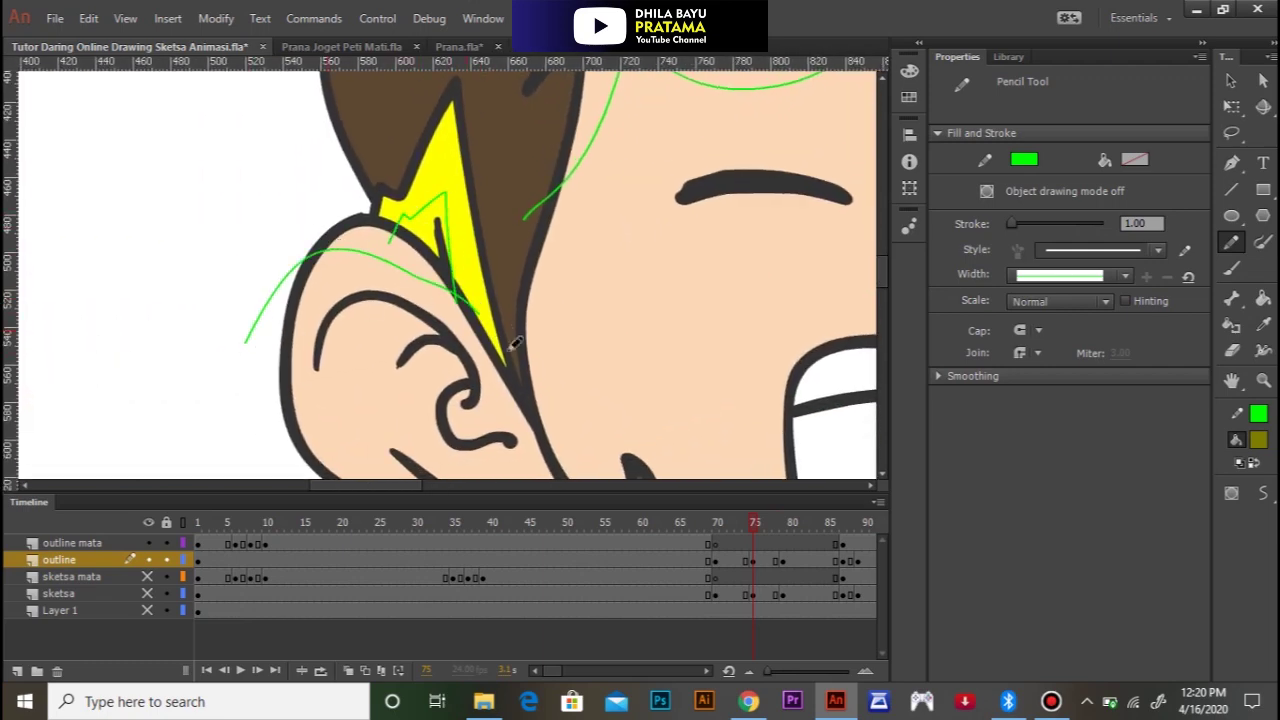
left_click_drag(481, 361, 512, 255)
mouse_move(488, 297)
left_mouse_down()
mouse_move(445, 235)
mouse_move(355, 221)
mouse_move(335, 245)
left_mouse_up()
left_click_drag(604, 344, 405, 357)
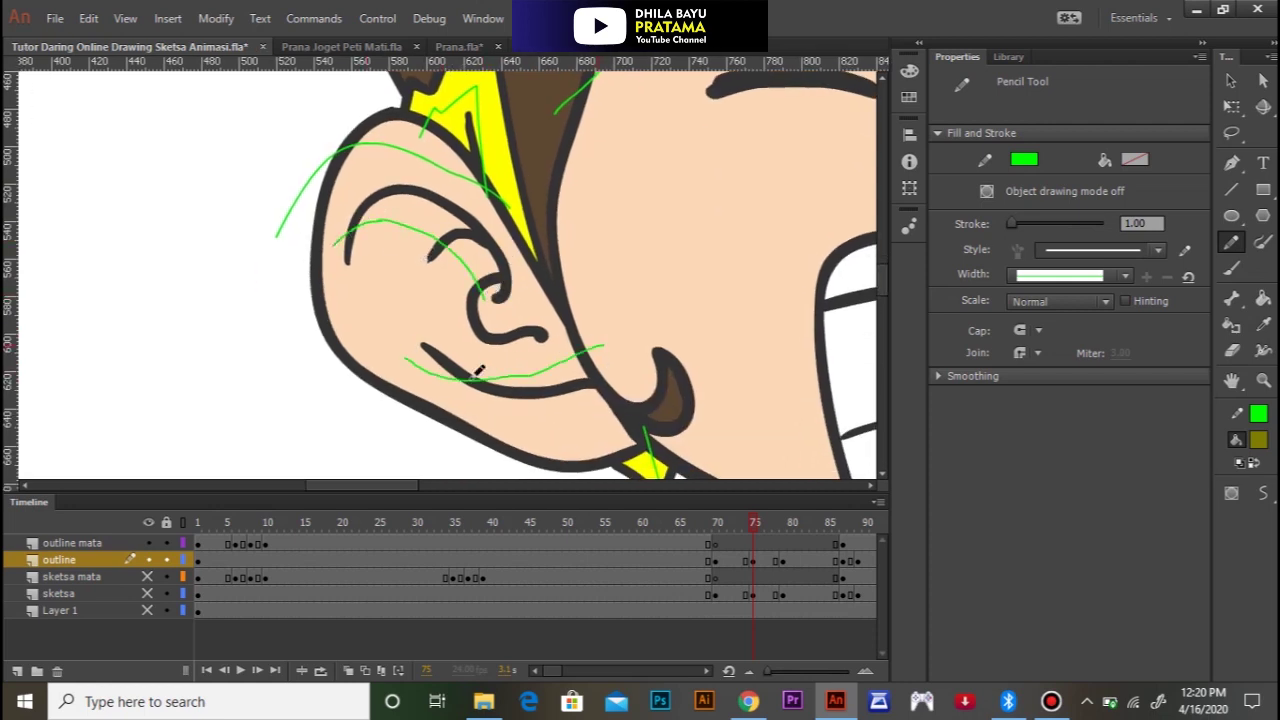
left_click_drag(566, 289, 587, 149)
left_click_drag(651, 275, 425, 283)
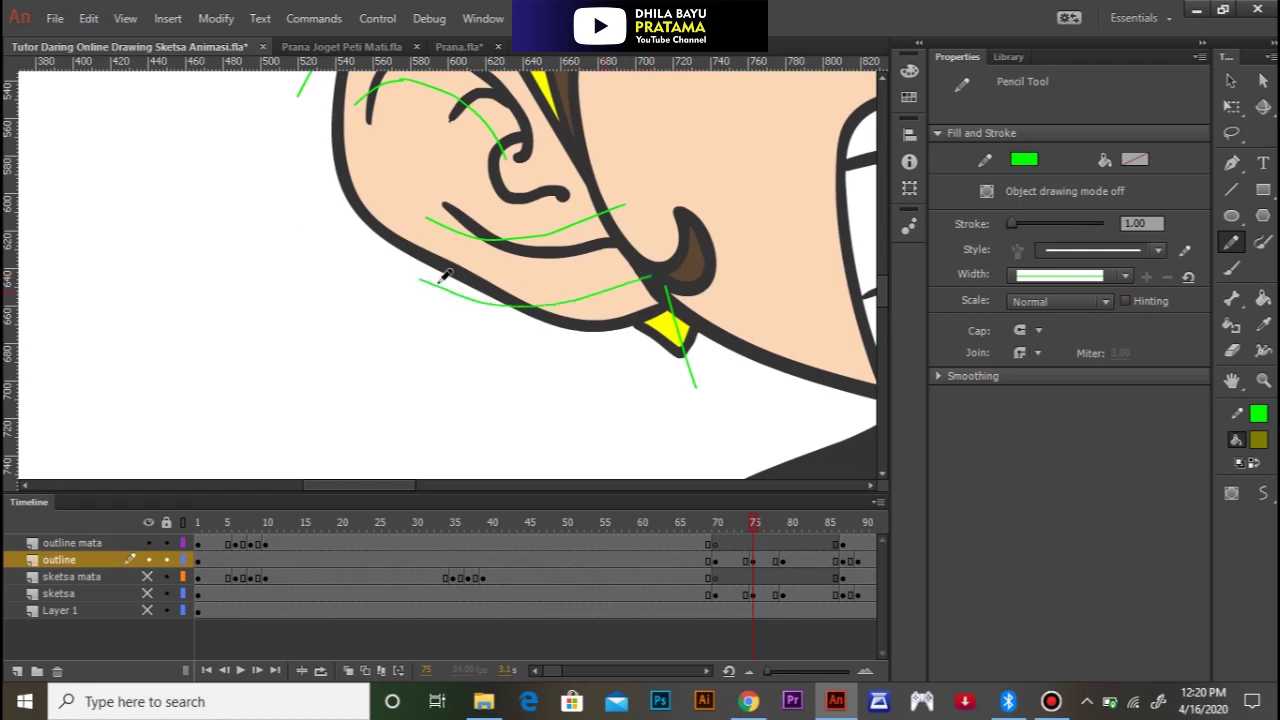
Step: Go to frame 80 and draw green shading boundaries on the right-hand palm beside the thumb, between the fingers and beneath the lower finger
key("ctrl+minus")
left_click_drag(614, 202, 514, 254)
scroll(513, 253, "down", 3)
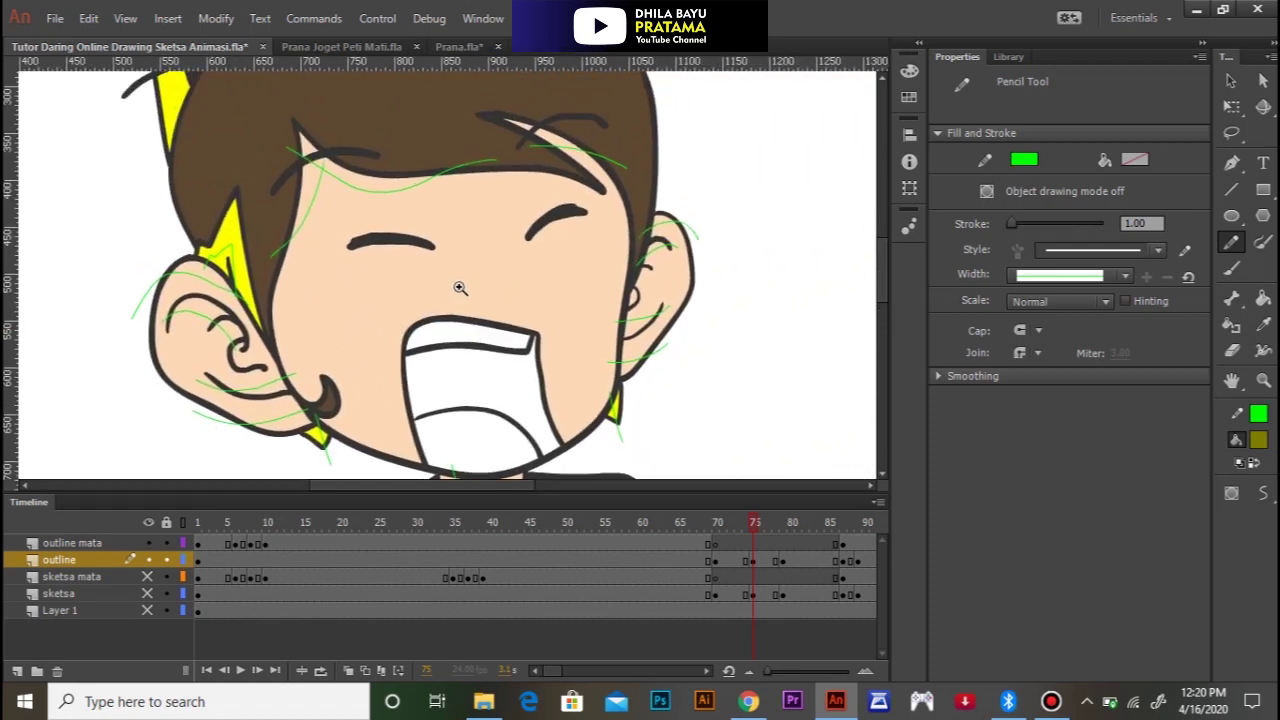
left_click_drag(465, 228, 420, 83)
left_click_drag(755, 528, 790, 527)
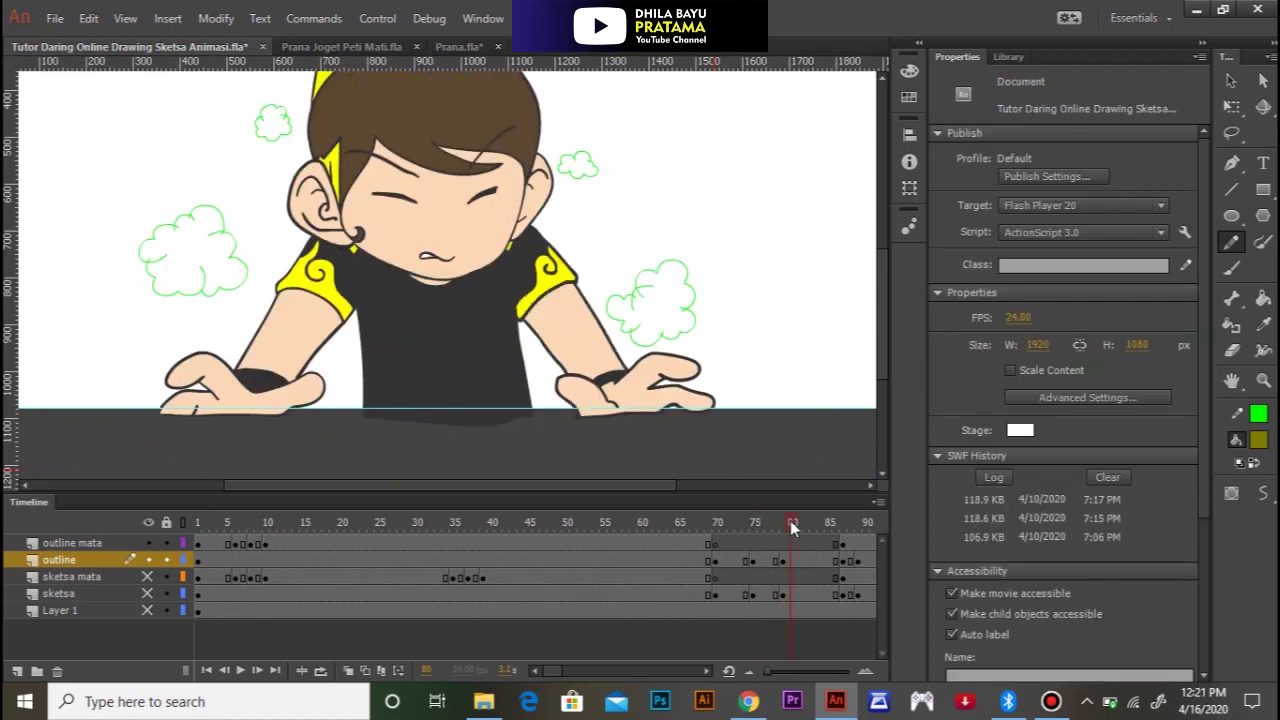
left_click(600, 368, "ctrl")
left_click(481, 344, "ctrl")
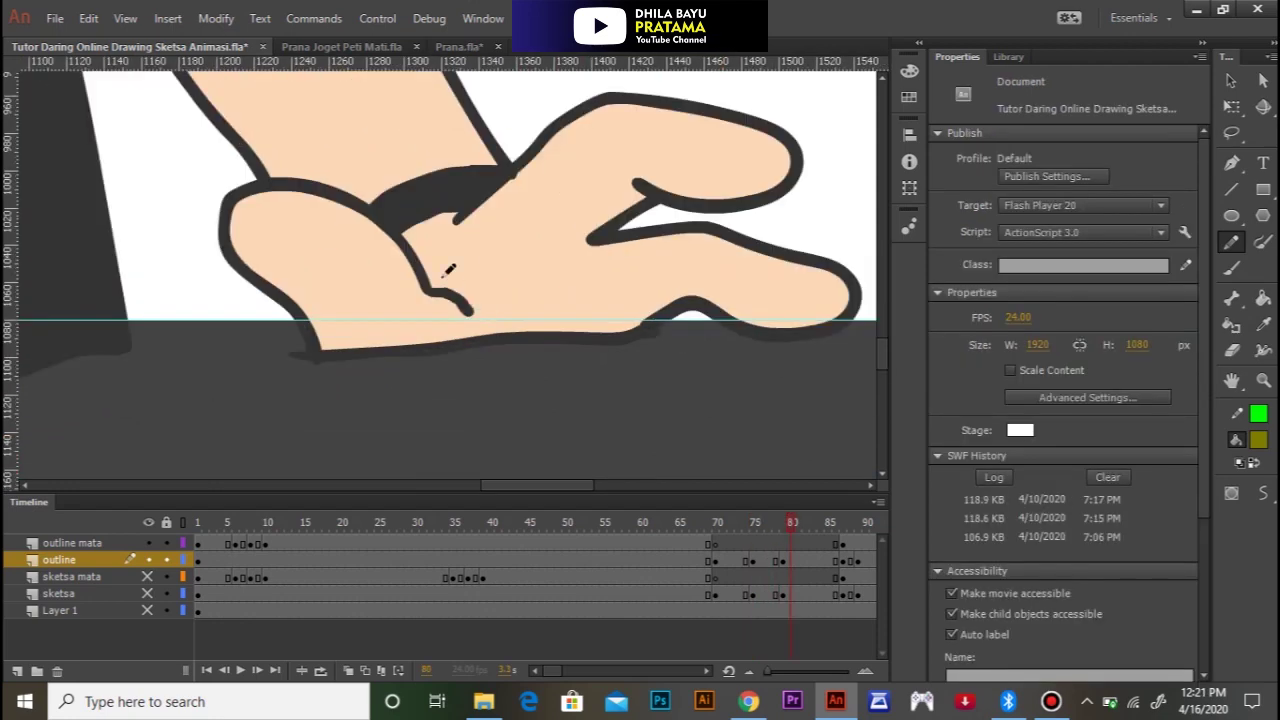
left_click_drag(448, 280, 419, 343)
left_click_drag(456, 252, 421, 346)
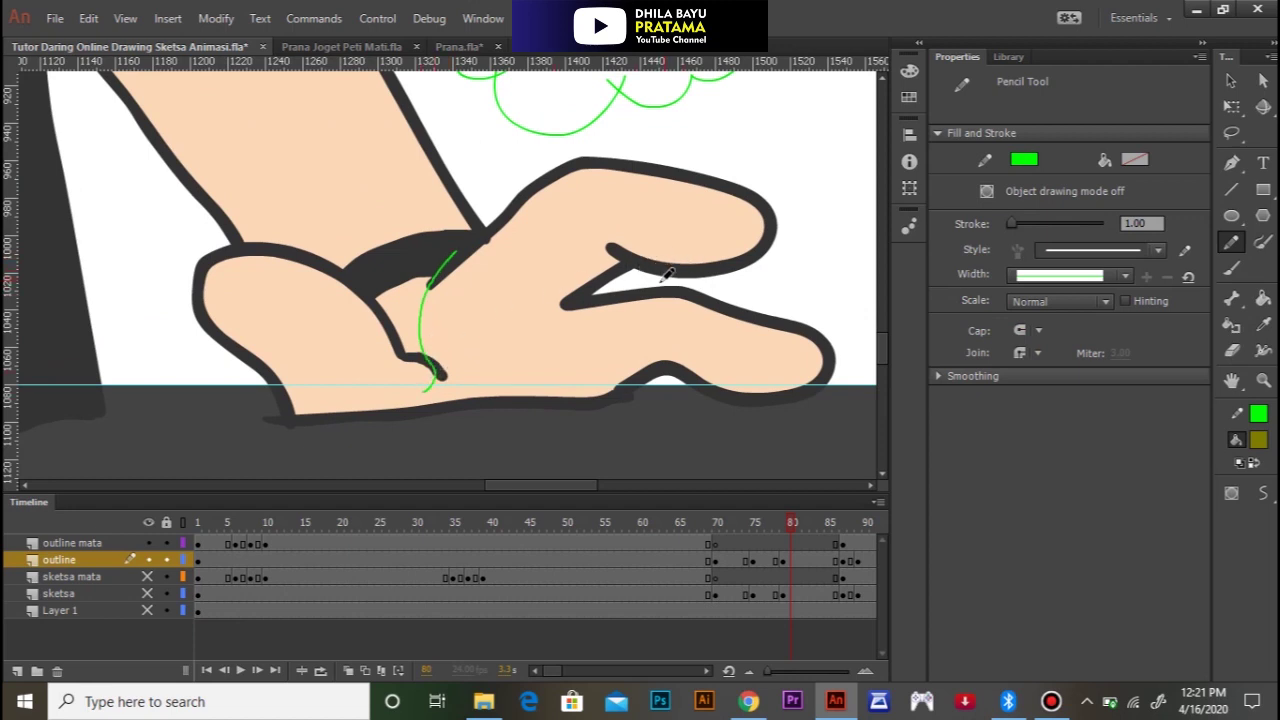
left_click_drag(648, 279, 596, 249)
left_click_drag(535, 306, 600, 294)
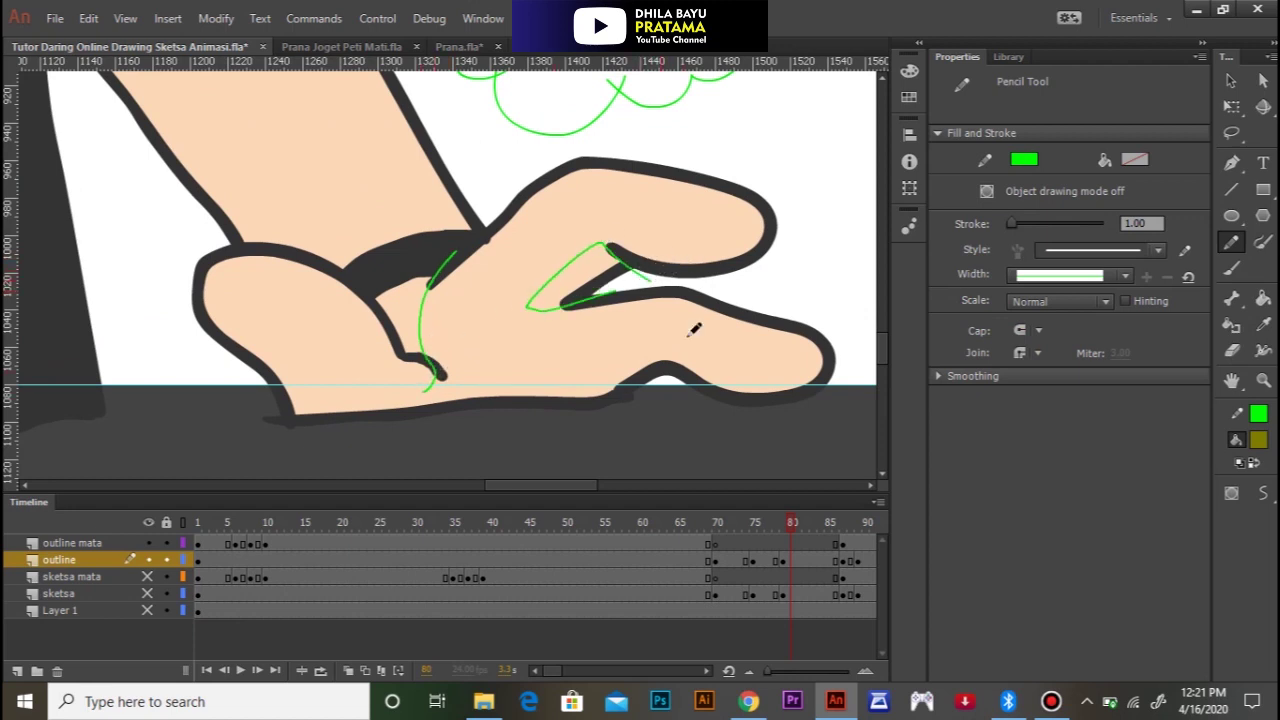
mouse_move(822, 384)
left_mouse_down()
mouse_move(670, 347)
mouse_move(597, 411)
mouse_move(589, 446)
left_mouse_up()
Step: Draw green shading boundaries on the right-hand arm, starting at its yellow sleeve trim, at frame 80
key("space")
left_click_drag(362, 212, 513, 413)
left_click(403, 325, "ctrl+alt")
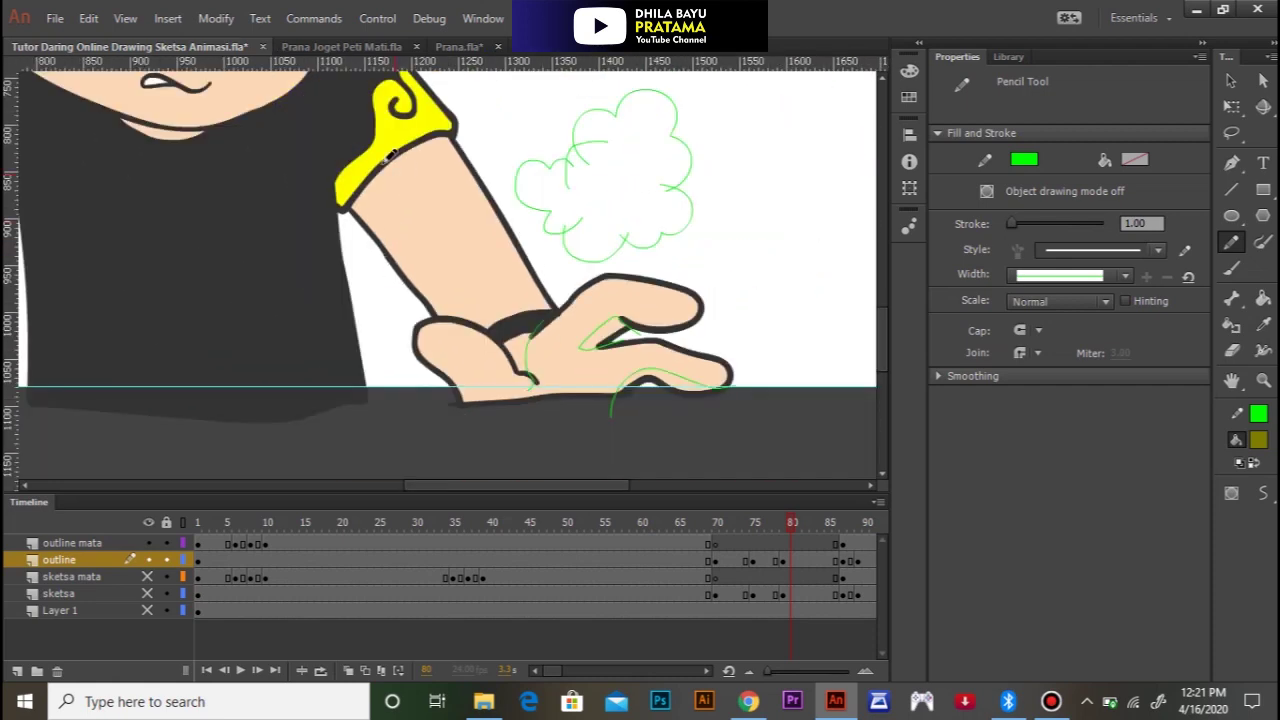
left_click_drag(380, 160, 436, 280)
left_click(433, 188)
left_click(447, 190)
mouse_move(368, 240)
left_mouse_down()
mouse_move(325, 278)
mouse_move(468, 280)
mouse_move(397, 145)
mouse_move(397, 77)
mouse_move(591, 374)
mouse_move(697, 426)
left_mouse_up()
key("space")
left_click_drag(401, 248, 393, 396)
Step: Draw green shading boundaries over the right-hand ear's lobe, inner folds and upper rim at frame 80
mouse_move(443, 163)
left_mouse_down()
mouse_move(400, 337)
mouse_move(375, 358)
mouse_move(500, 317)
left_mouse_up()
left_click_drag(545, 270, 538, 277)
left_click_drag(383, 249, 513, 234)
left_click(464, 181, "ctrl+alt")
key("space")
left_click_drag(484, 161, 433, 279)
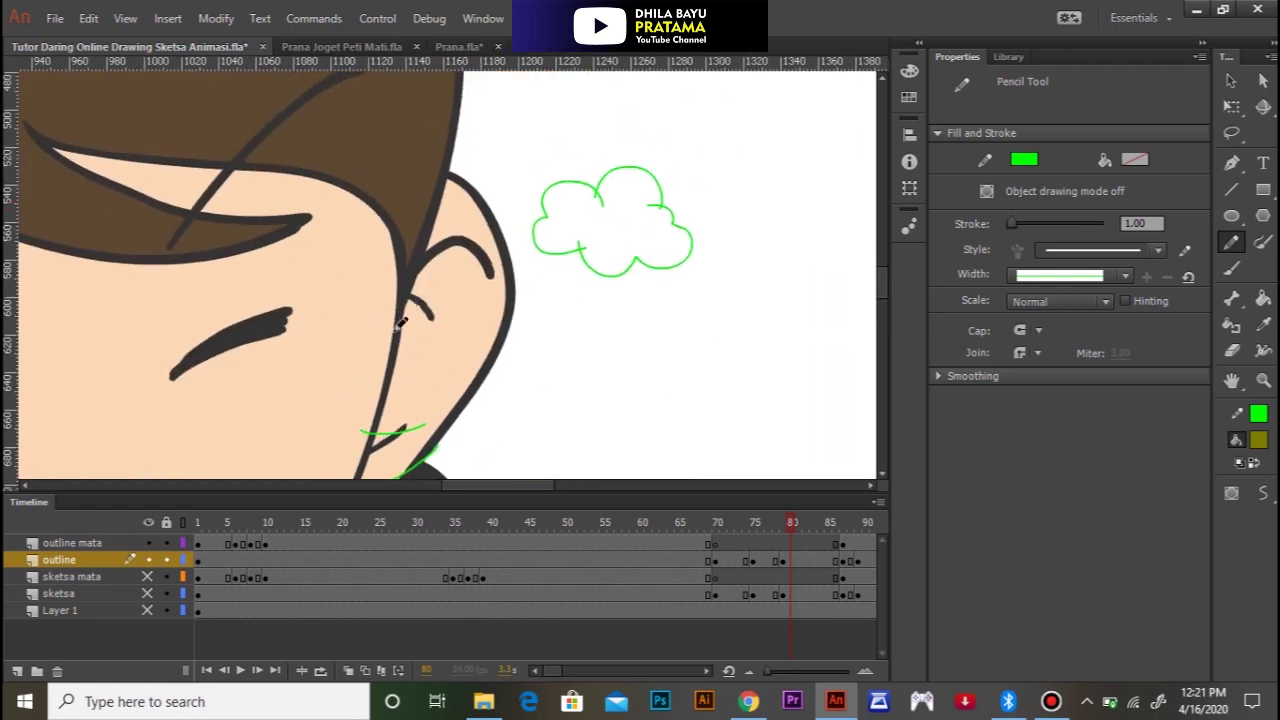
left_click_drag(380, 348, 484, 251)
key("ctrl+z")
left_click_drag(410, 236, 505, 204)
left_click_drag(401, 177, 573, 235)
Step: Draw green shading boundaries across the gap between hair strands, beneath the fringe and down the left-hand hairline at frame 80
left_click_drag(245, 233, 546, 232)
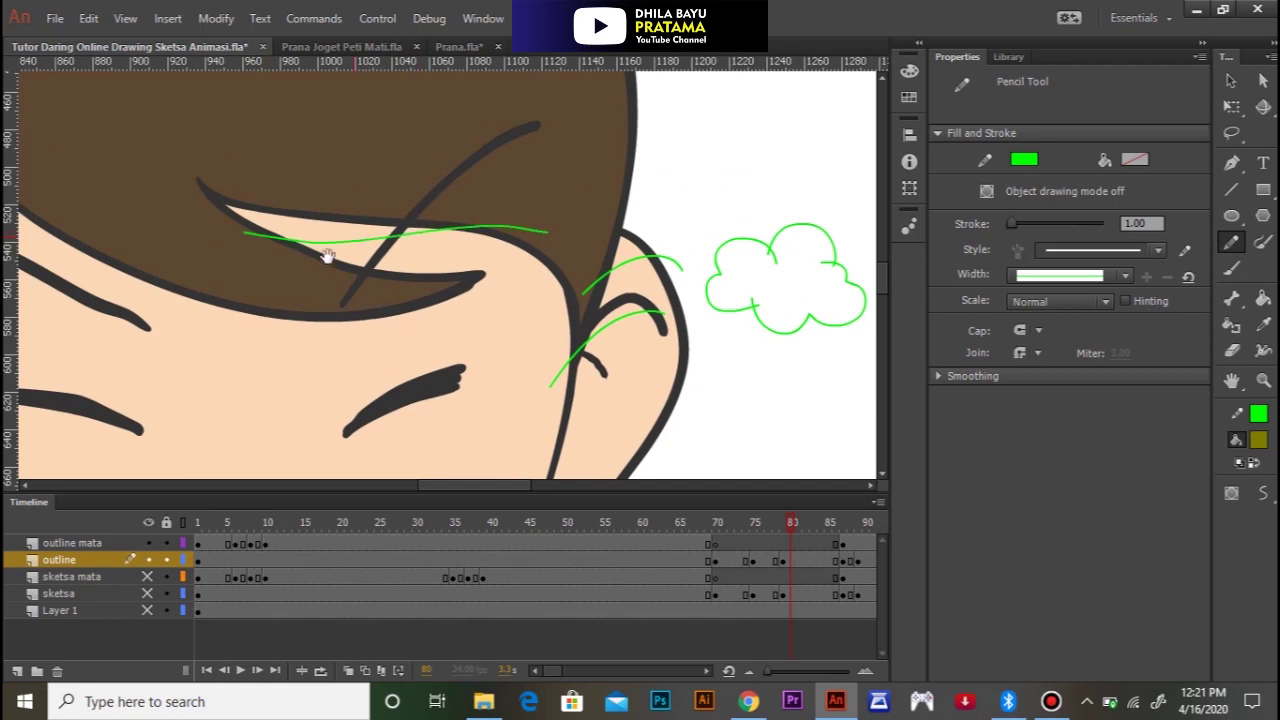
left_click_drag(328, 256, 593, 221)
mouse_move(362, 171)
left_mouse_down()
mouse_move(505, 245)
mouse_move(718, 273)
left_mouse_up()
left_click_drag(272, 330, 266, 333)
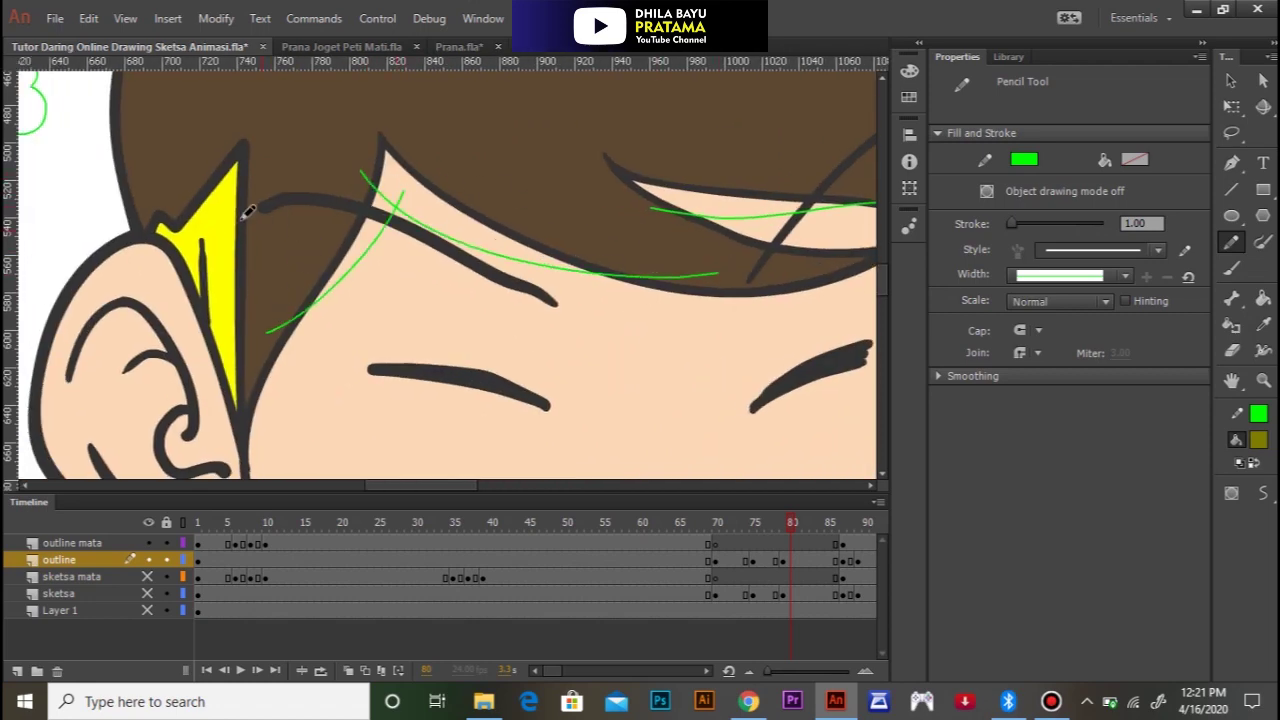
Step: Draw green shading boundaries on the yellow trim above the left-hand ear and over the ear's rim, inner folds and lobe at frame 80
left_click_drag(172, 269, 214, 242)
mouse_move(280, 165)
left_mouse_down()
mouse_move(336, 224)
mouse_move(407, 121)
left_mouse_up()
left_click_drag(346, 298, 140, 300)
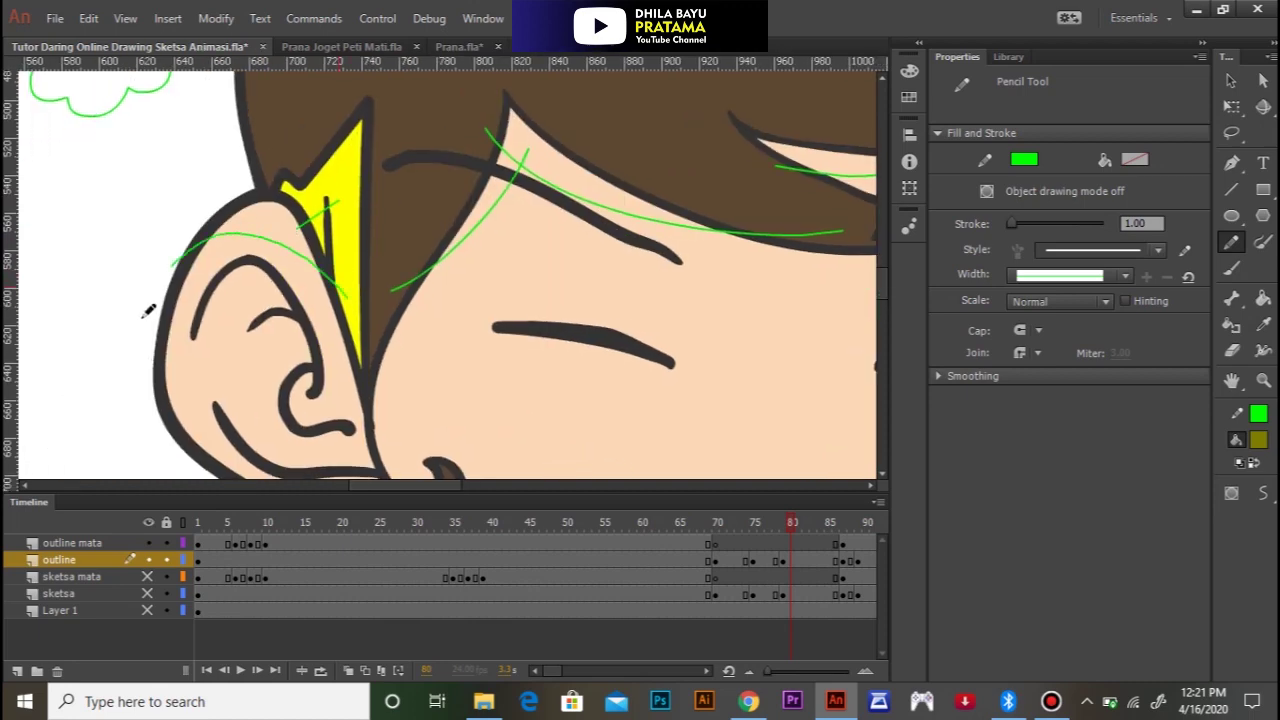
left_click_drag(301, 385, 191, 295)
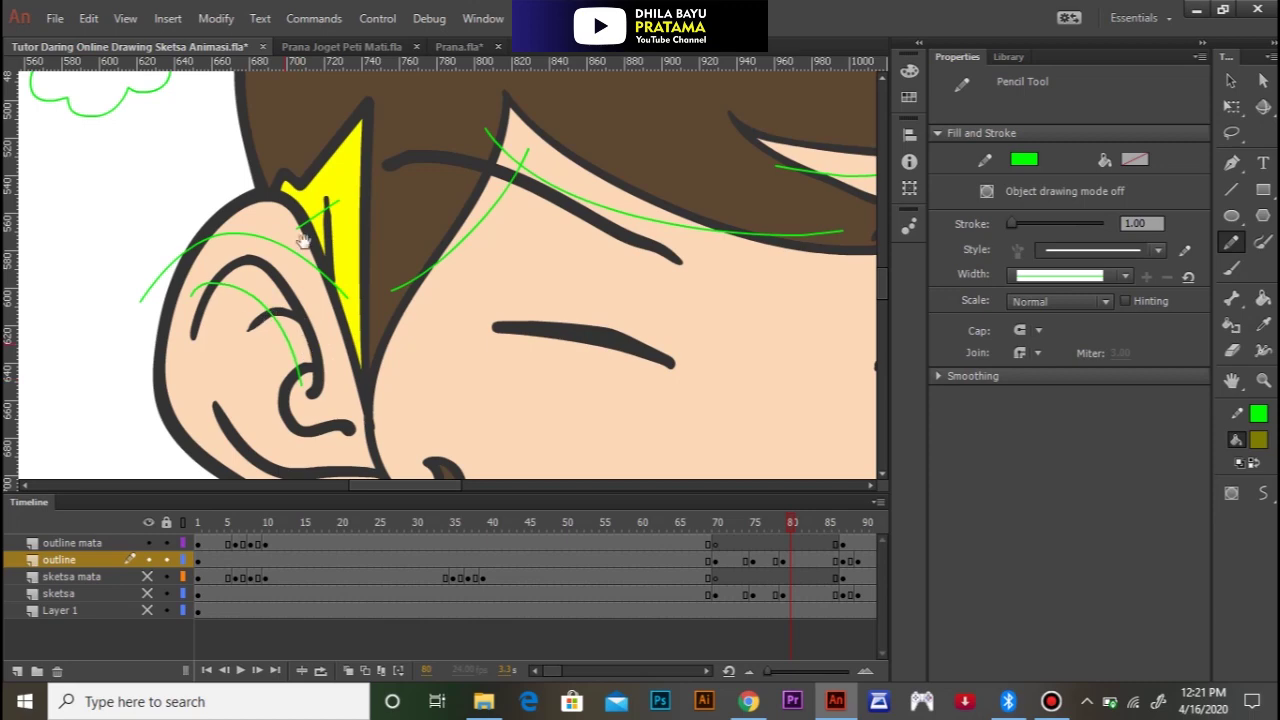
left_click_drag(303, 271, 308, 111)
mouse_move(392, 280)
left_mouse_down()
mouse_move(267, 290)
mouse_move(198, 250)
left_mouse_up()
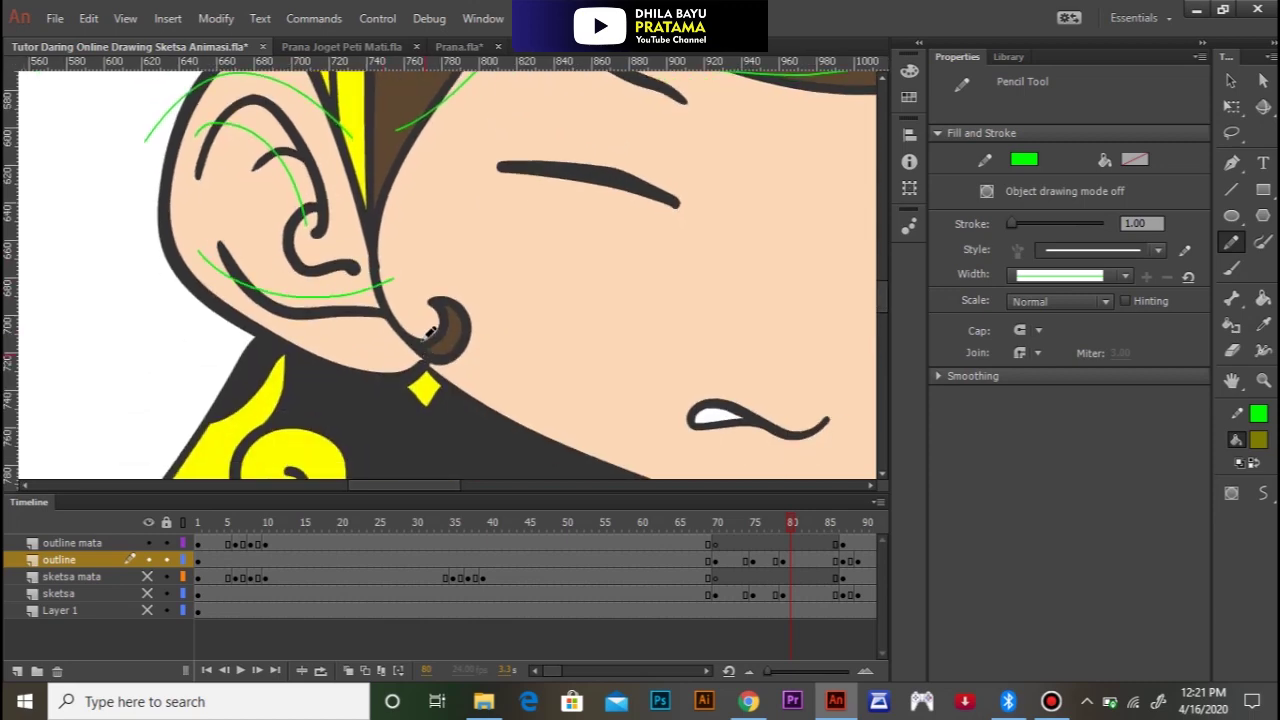
left_click_drag(422, 341, 182, 308)
Step: Draw green shading boundaries through the left-hand yellow earring and around the left-hand sleeve's yellow swirl at frame 80
left_click_drag(238, 233, 286, 50)
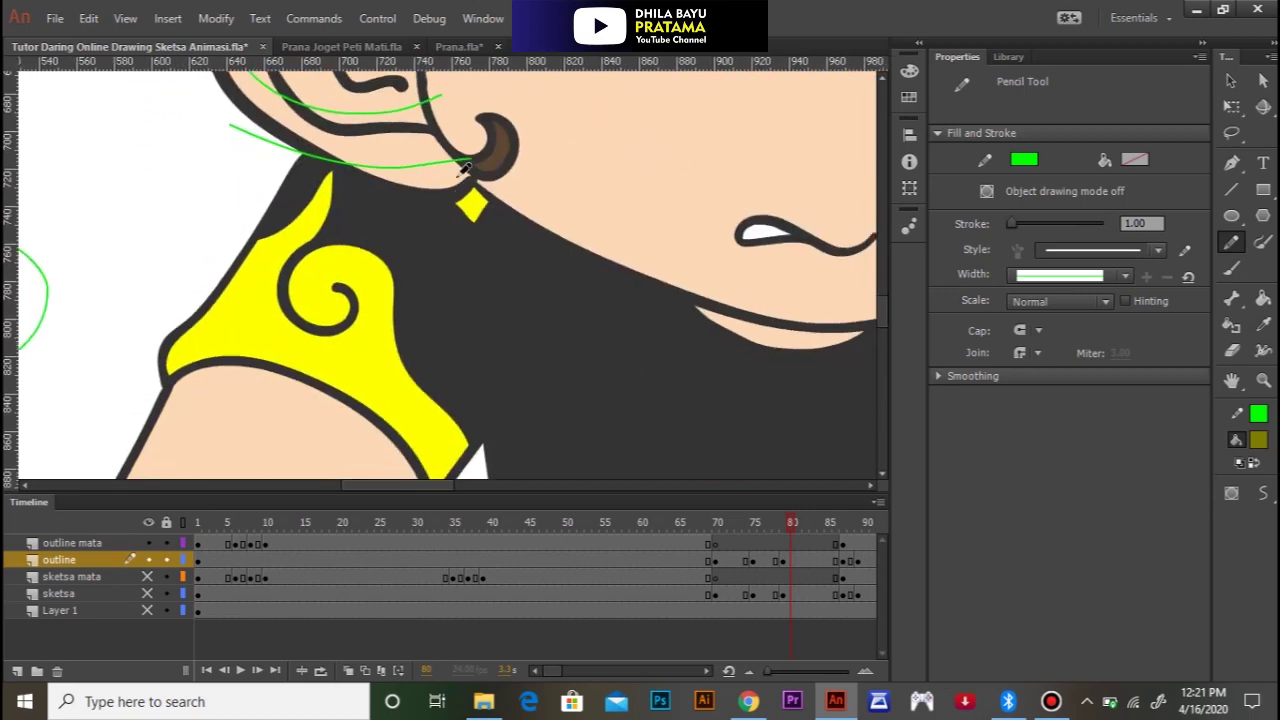
left_click_drag(474, 172, 473, 256)
scroll(420, 260, "down", 1)
scroll(390, 285, "up", 1)
mouse_move(379, 287)
left_mouse_down()
mouse_move(357, 342)
mouse_move(282, 346)
mouse_move(272, 255)
left_mouse_up()
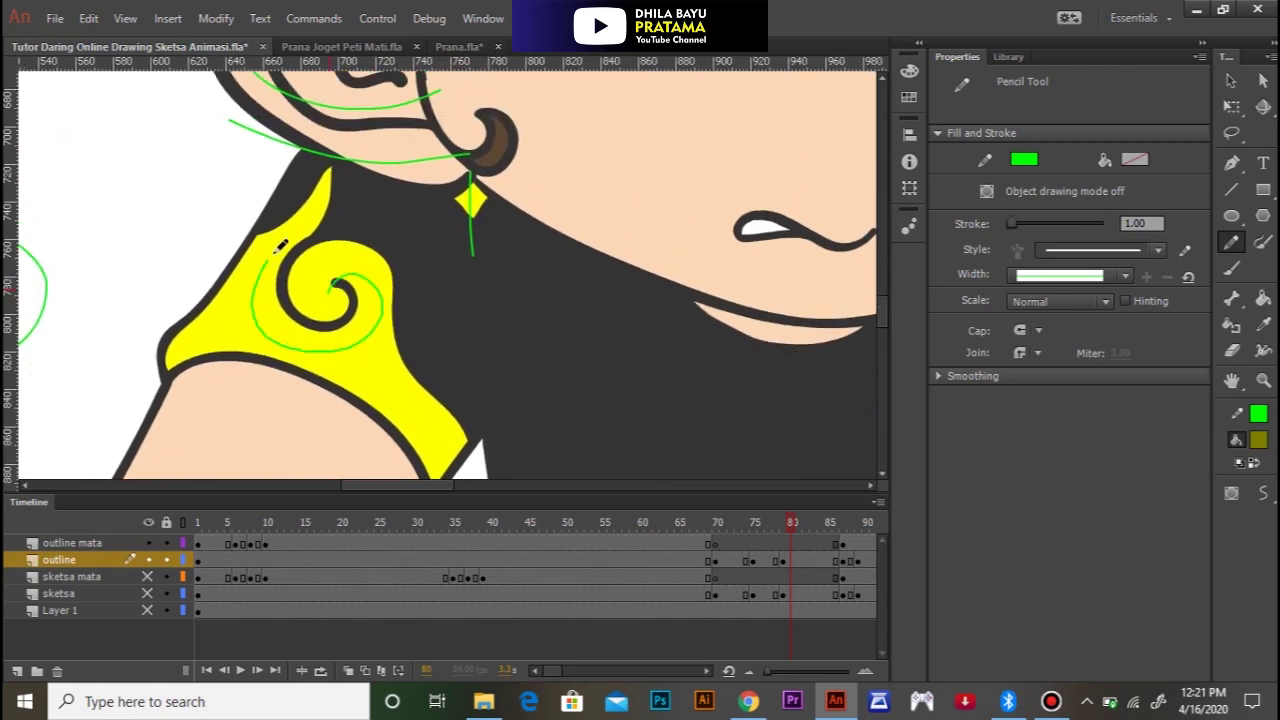
Step: Draw green shading boundaries down the left-hand arm and across the palm and fingers of the left-hand hand at frame 80
scroll(380, 250, "down", 5)
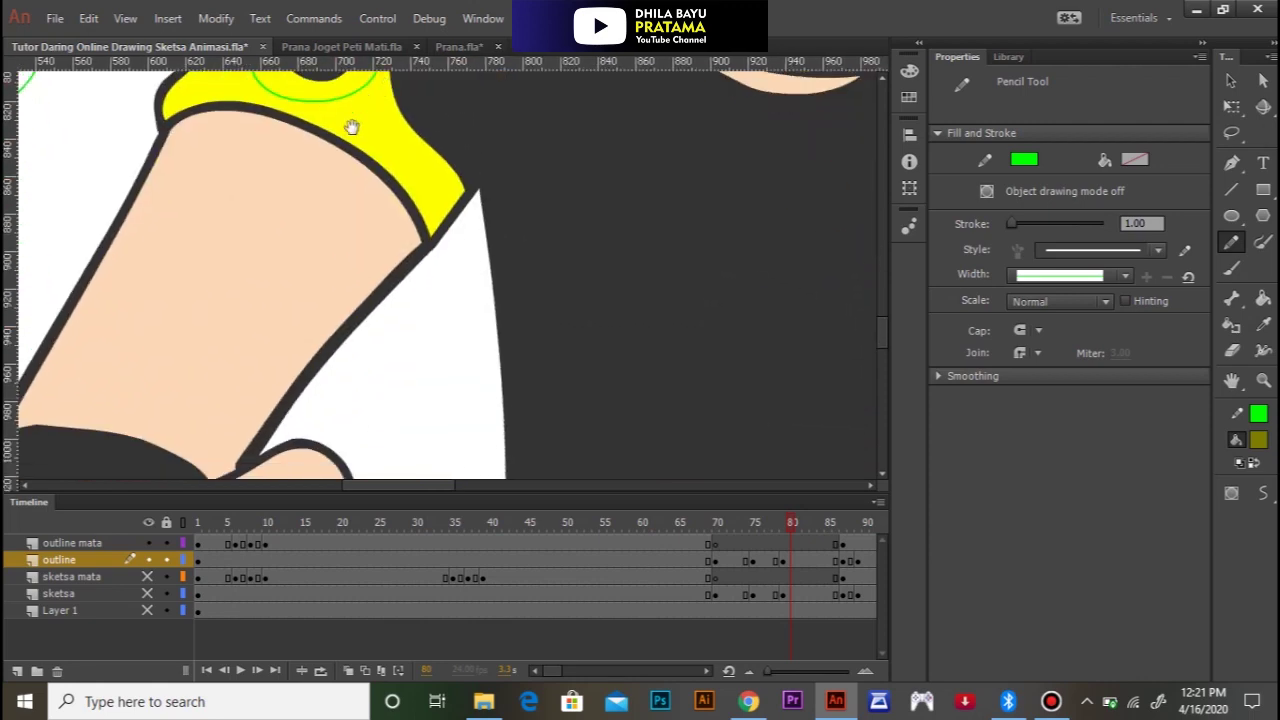
mouse_move(330, 117)
left_mouse_down()
mouse_move(333, 231)
mouse_move(180, 458)
left_mouse_up()
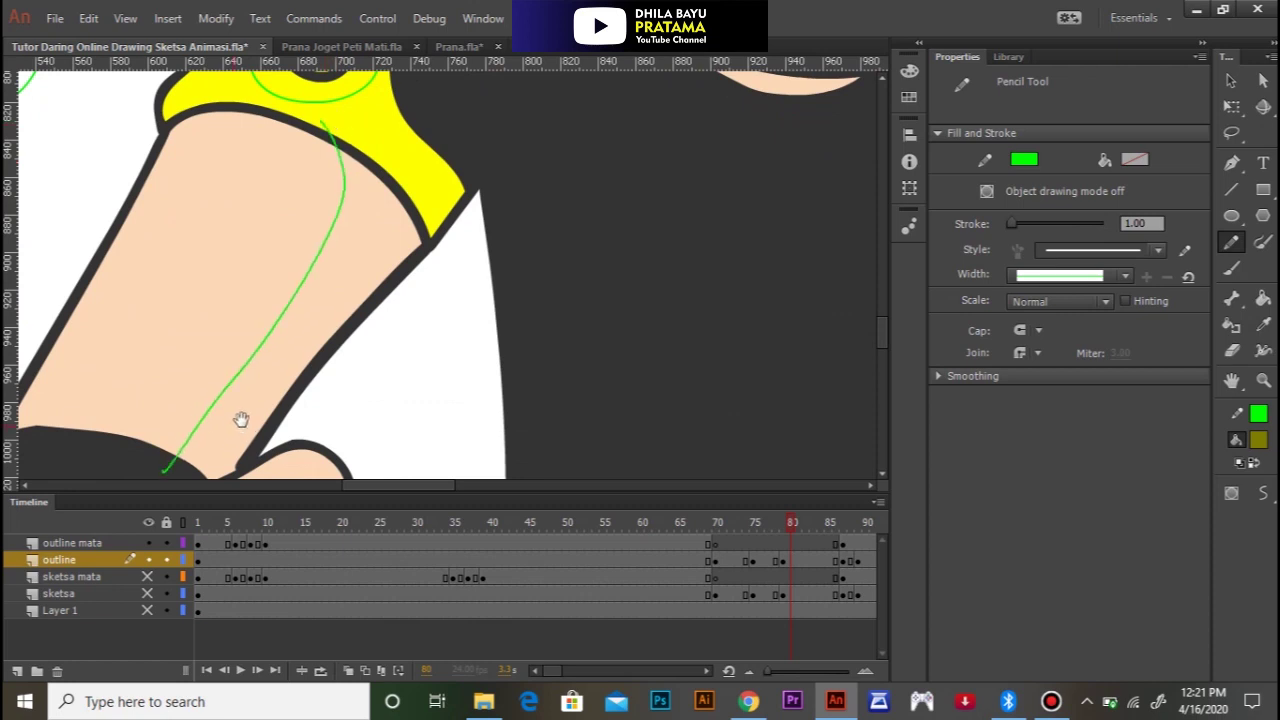
left_click_drag(335, 216, 385, 129)
left_click_drag(372, 291, 529, 206)
left_click_drag(143, 217, 223, 294)
left_click_drag(383, 280, 523, 258)
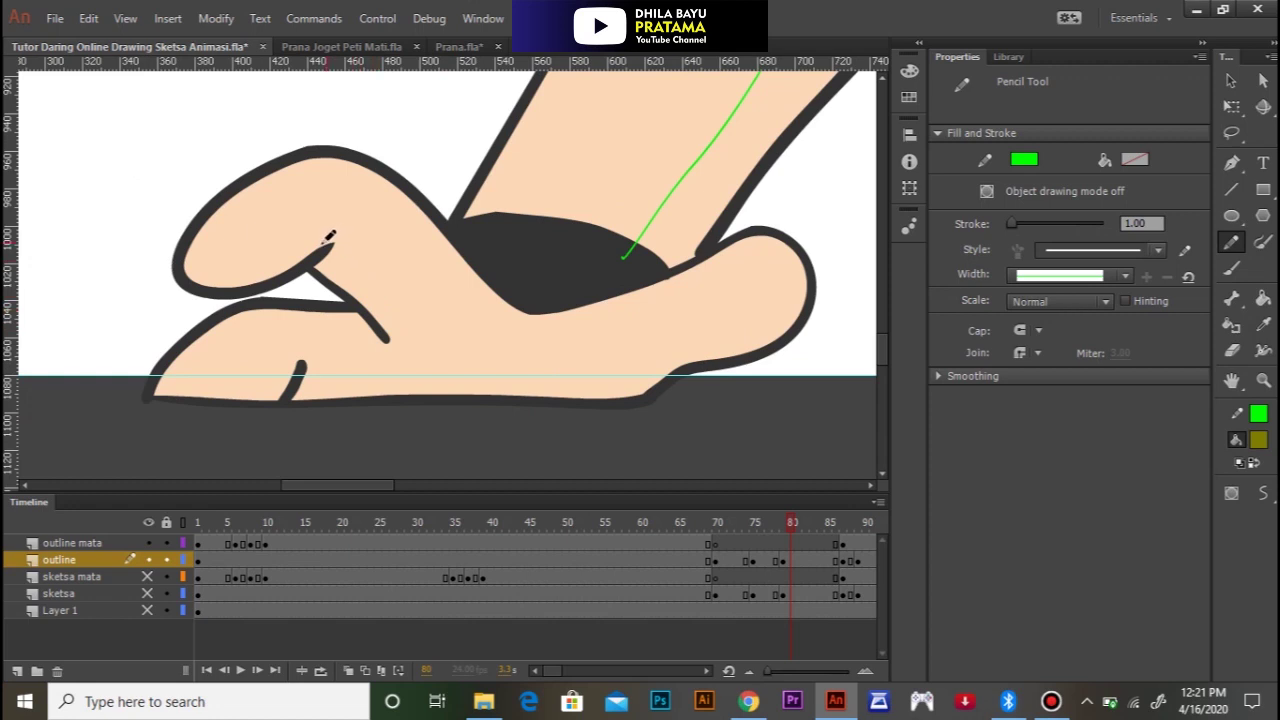
left_click_drag(318, 242, 487, 406)
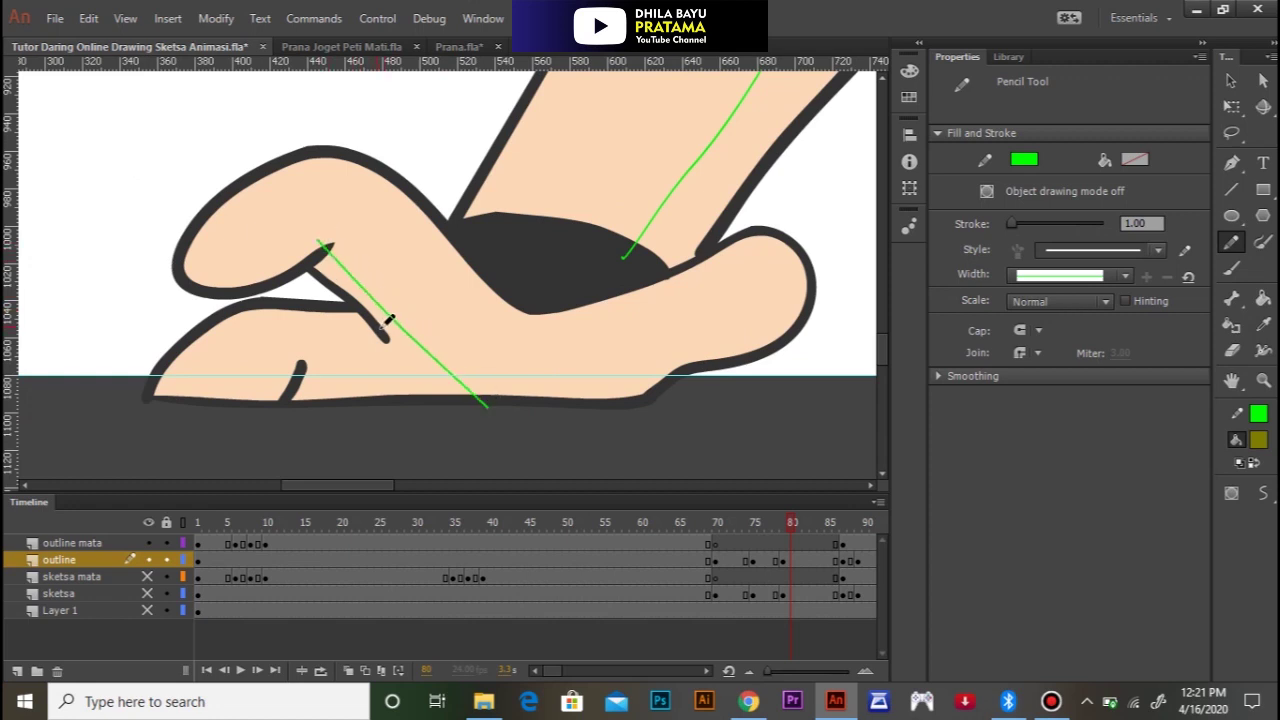
left_click_drag(384, 331, 282, 376)
Step: Draw a green shading boundary across the neck beneath the chin at frame 80
left_click(517, 317, "ctrl+alt")
left_click_drag(583, 211, 283, 499)
left_click(489, 342, "ctrl+alt")
scroll(500, 290, "up", 2)
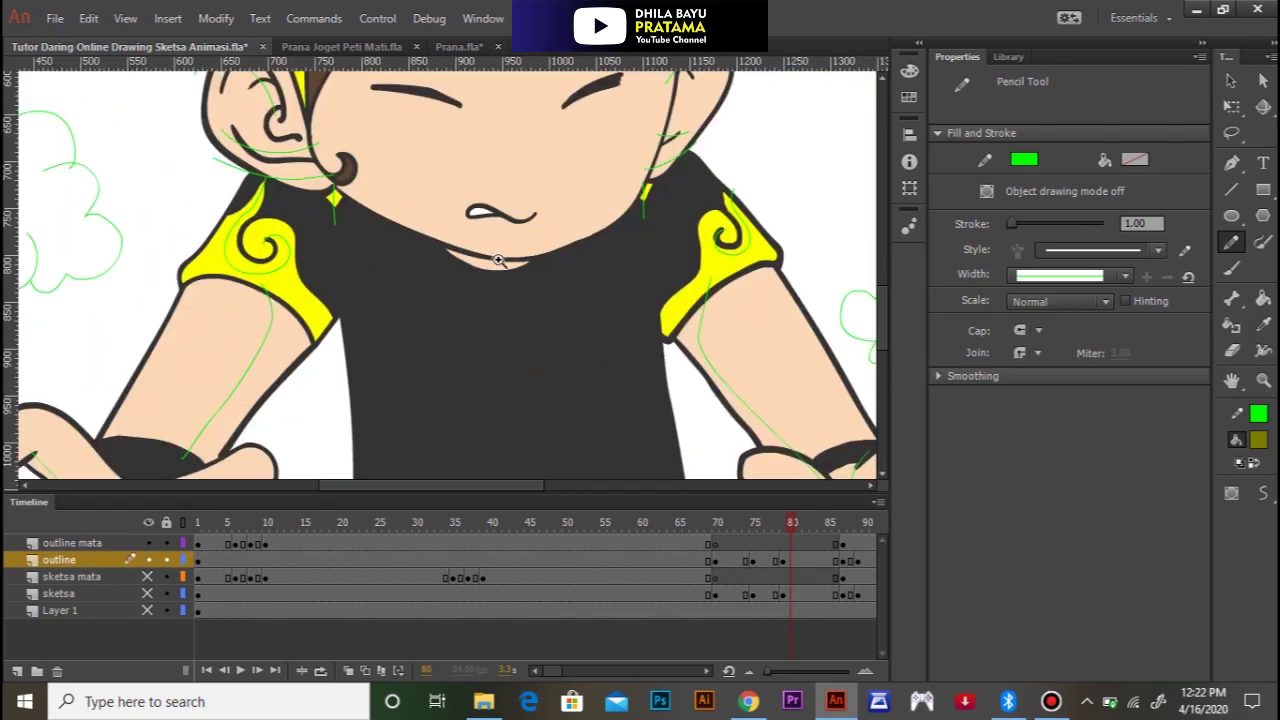
mouse_move(378, 251)
left_mouse_down()
mouse_move(422, 293)
mouse_move(565, 269)
left_mouse_up()
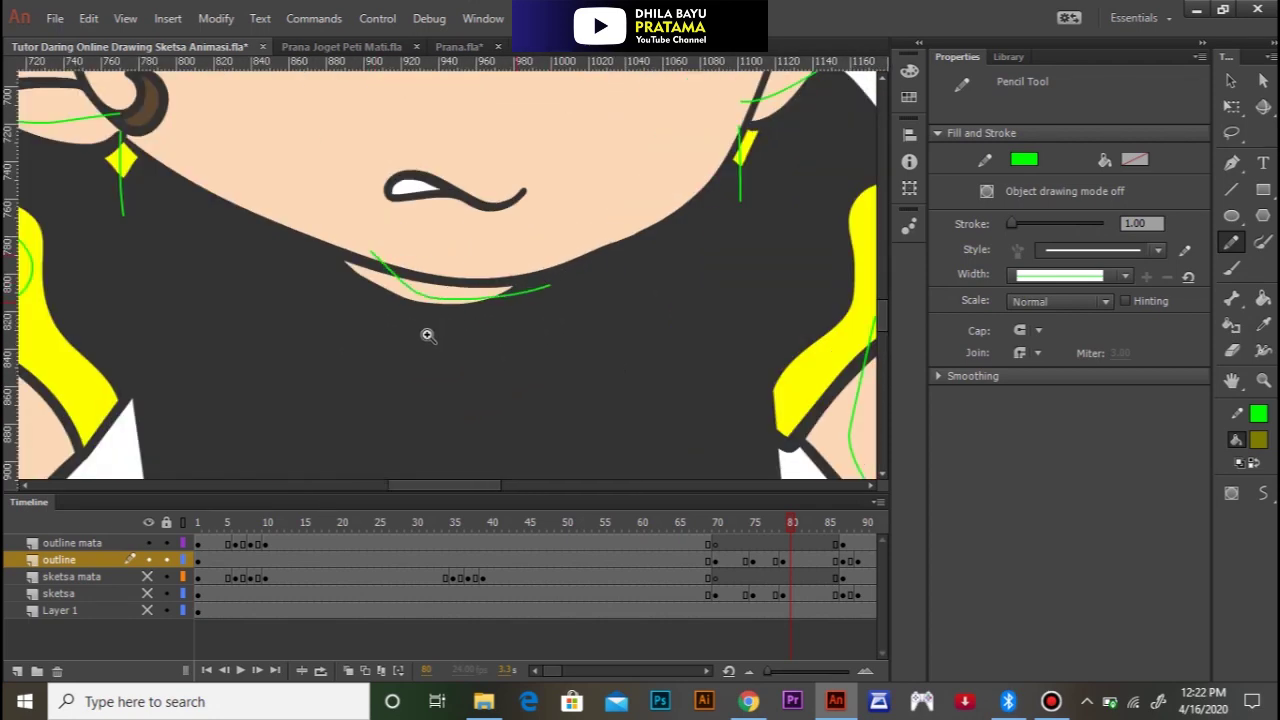
scroll(430, 336, "down", 1)
left_click(453, 318, "ctrl+alt")
left_click_drag(474, 214, 442, 349)
Step: Go to frame 88 and draw green shading boundaries down the right-hand arm and around the right-hand sleeve's yellow swirl
left_click_drag(830, 519, 437, 518)
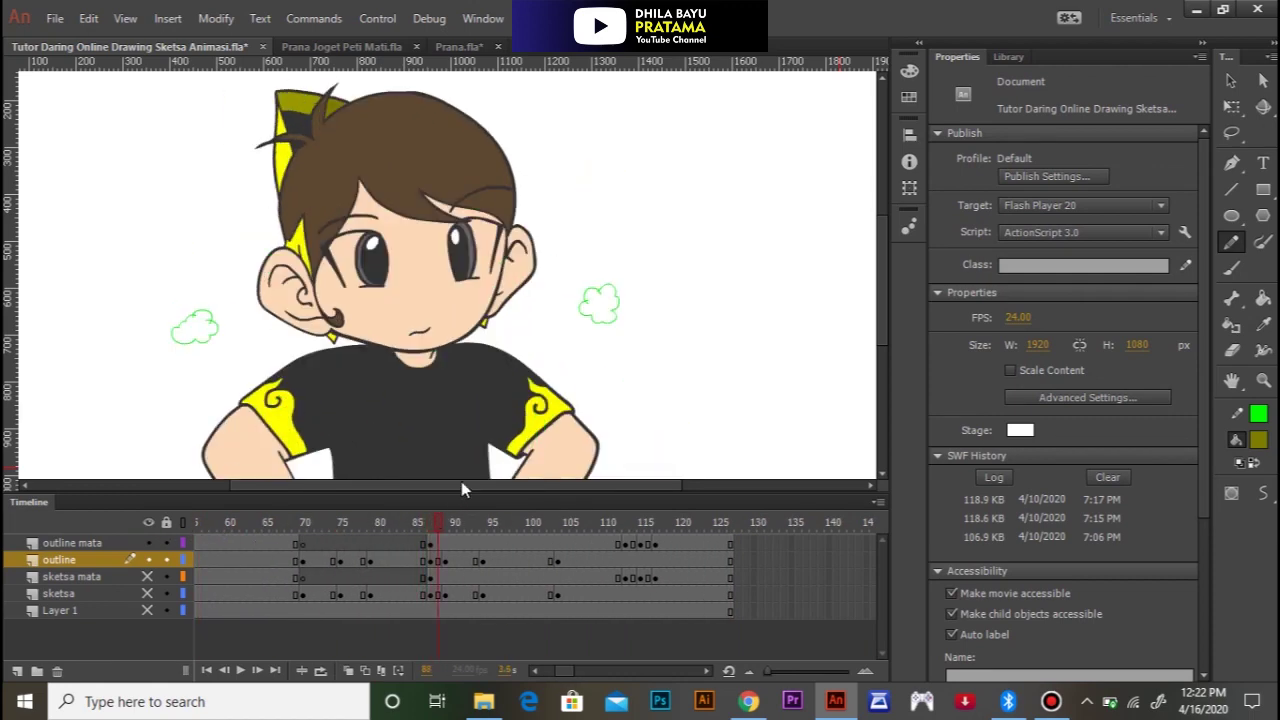
scroll(556, 411, "up", 5)
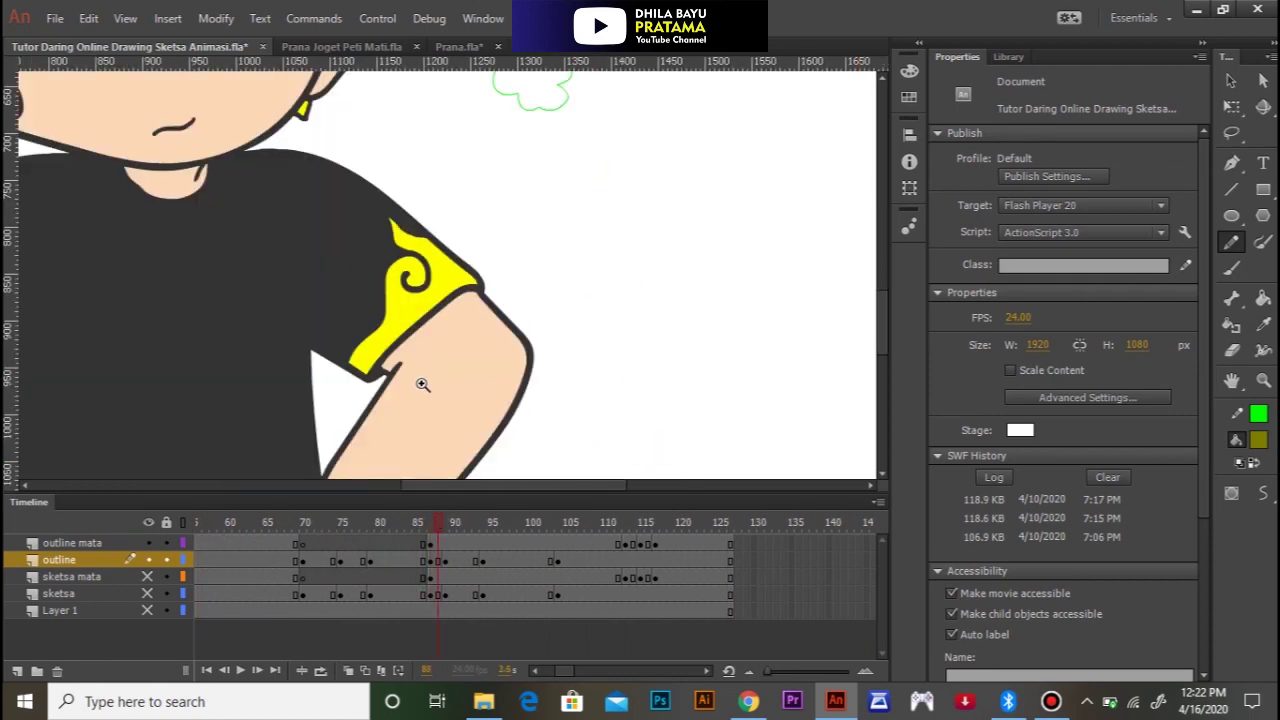
mouse_move(413, 97)
left_mouse_down()
mouse_move(434, 218)
mouse_move(247, 466)
left_mouse_up()
left_click_drag(463, 331, 492, 543)
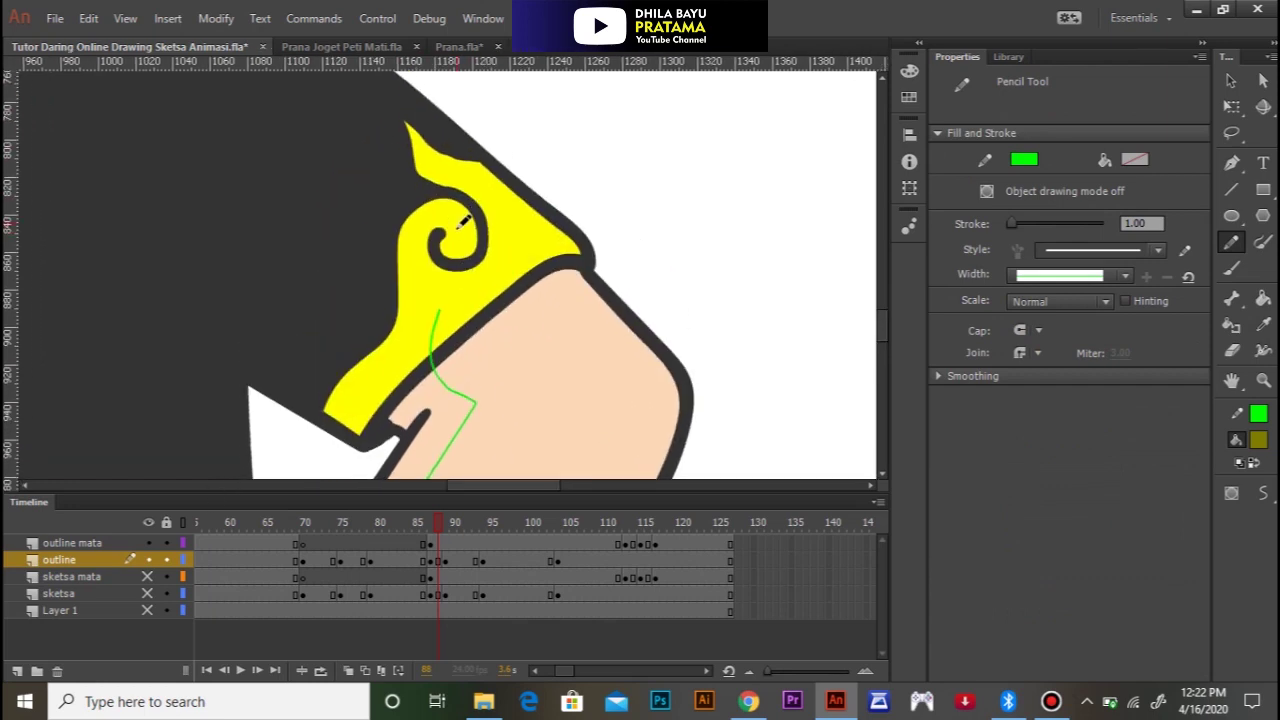
mouse_move(458, 229)
left_mouse_down()
mouse_move(426, 264)
mouse_move(478, 280)
mouse_move(511, 241)
mouse_move(495, 195)
mouse_move(426, 154)
mouse_move(405, 119)
left_mouse_up()
Step: Draw green shading boundaries around the left-hand sleeve's yellow swirl and down the left-hand arm at frame 88
left_click(276, 229, "ctrl+shift")
left_click_drag(371, 258, 649, 271)
left_click(405, 204, "ctrl")
mouse_move(498, 242)
left_mouse_down()
mouse_move(529, 289)
mouse_move(443, 285)
mouse_move(436, 223)
mouse_move(548, 128)
left_mouse_up()
mouse_move(448, 314)
left_mouse_down()
mouse_move(411, 90)
mouse_move(456, 219)
mouse_move(421, 266)
mouse_move(498, 396)
mouse_move(594, 513)
left_mouse_up()
left_click_drag(597, 343, 526, 268)
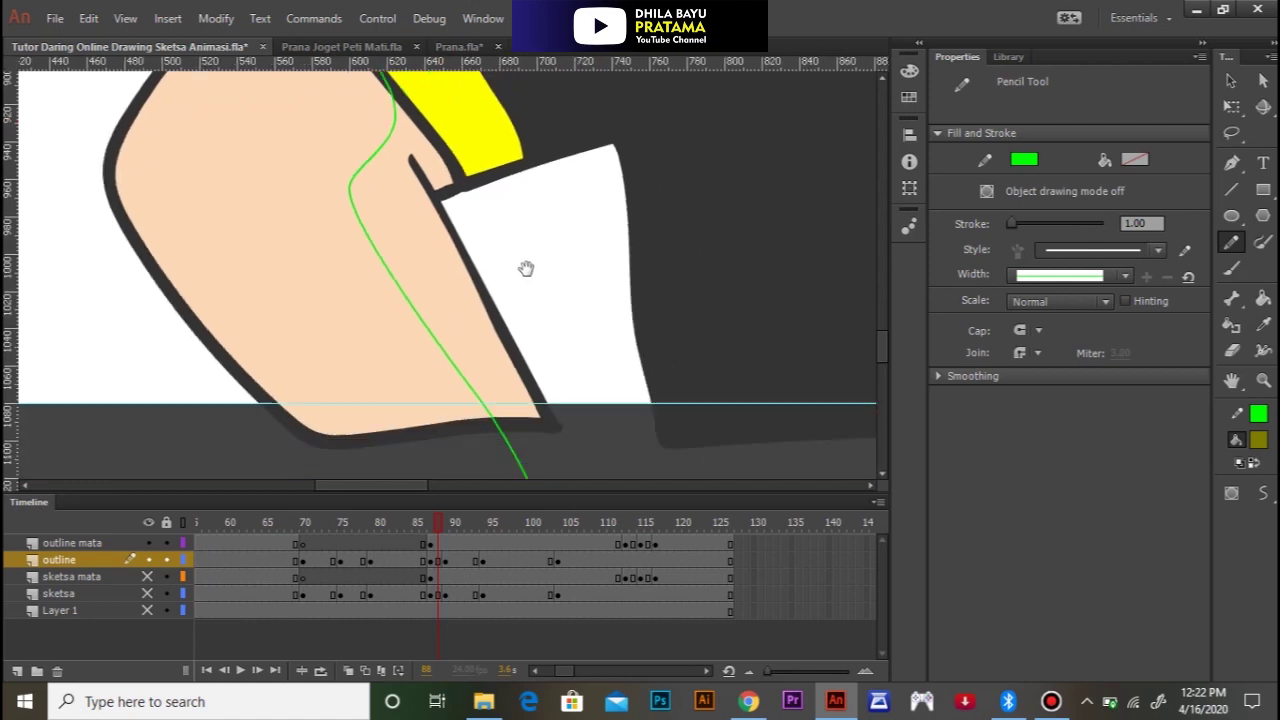
Step: Draw green shading boundaries across the neck beneath the chin and through both yellow earrings at frame 88
key("ctrl+minus")
left_click_drag(546, 197, 409, 491)
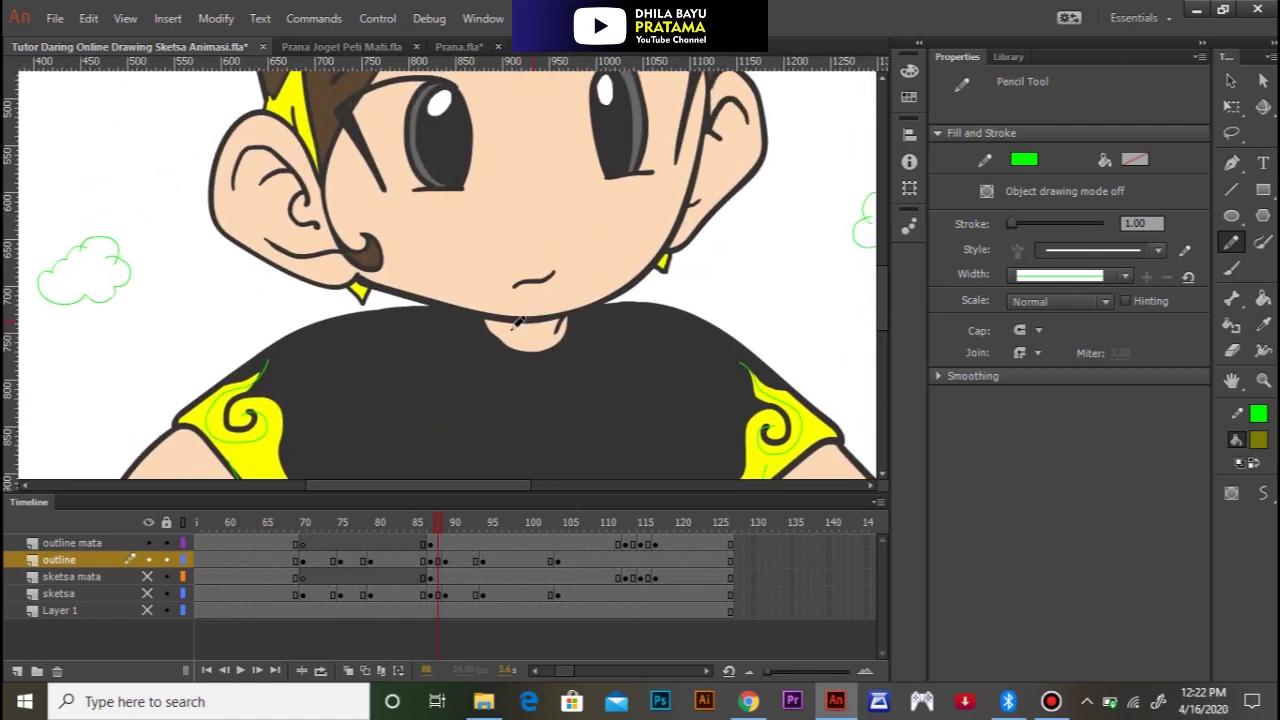
scroll(510, 310, "up", 3)
mouse_move(447, 250)
left_mouse_down()
mouse_move(586, 306)
mouse_move(613, 292)
left_mouse_up()
left_click_drag(509, 297, 367, 442)
left_click_drag(634, 264, 651, 333)
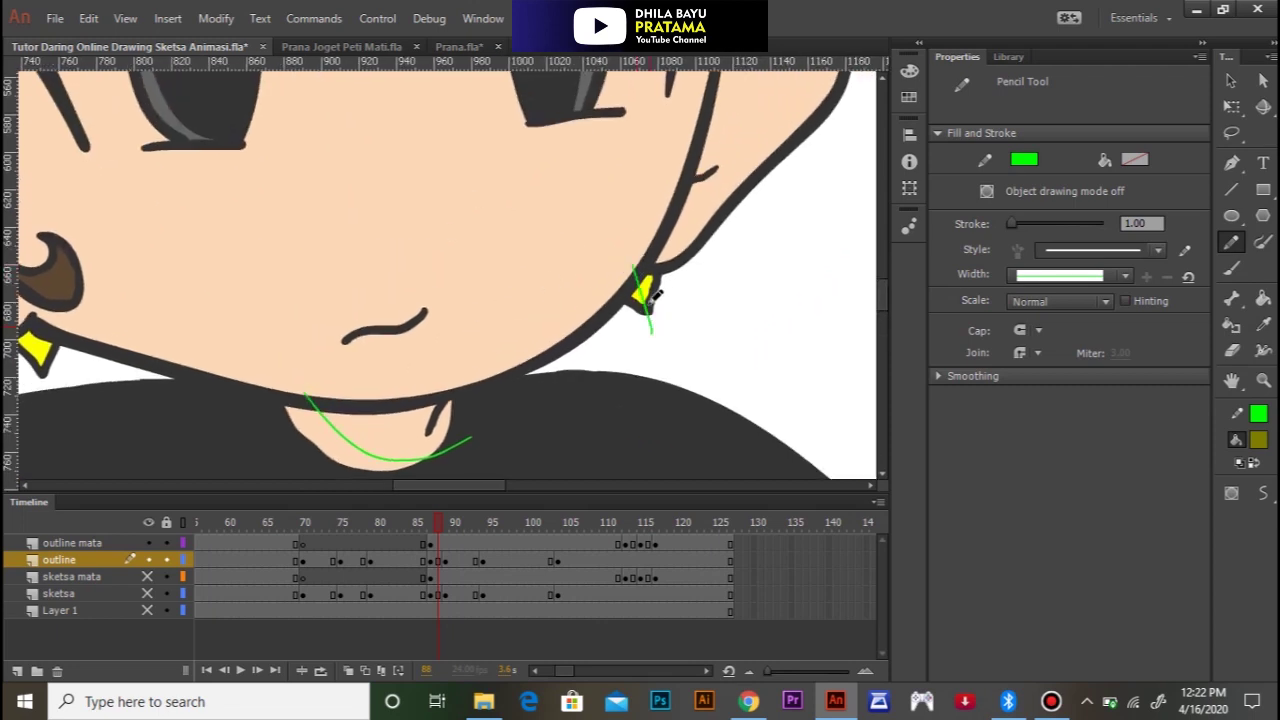
left_click_drag(276, 255, 597, 257)
left_click_drag(358, 310, 371, 402)
Step: Draw green shading boundaries over the left-hand ear's lobe, inner folds, upper rim and the yellow trim above it at frame 88
mouse_move(371, 318)
left_mouse_down()
mouse_move(245, 315)
mouse_move(154, 294)
left_mouse_up()
mouse_move(197, 237)
left_mouse_down()
mouse_move(214, 277)
mouse_move(311, 367)
left_mouse_up()
left_click_drag(458, 357, 286, 368)
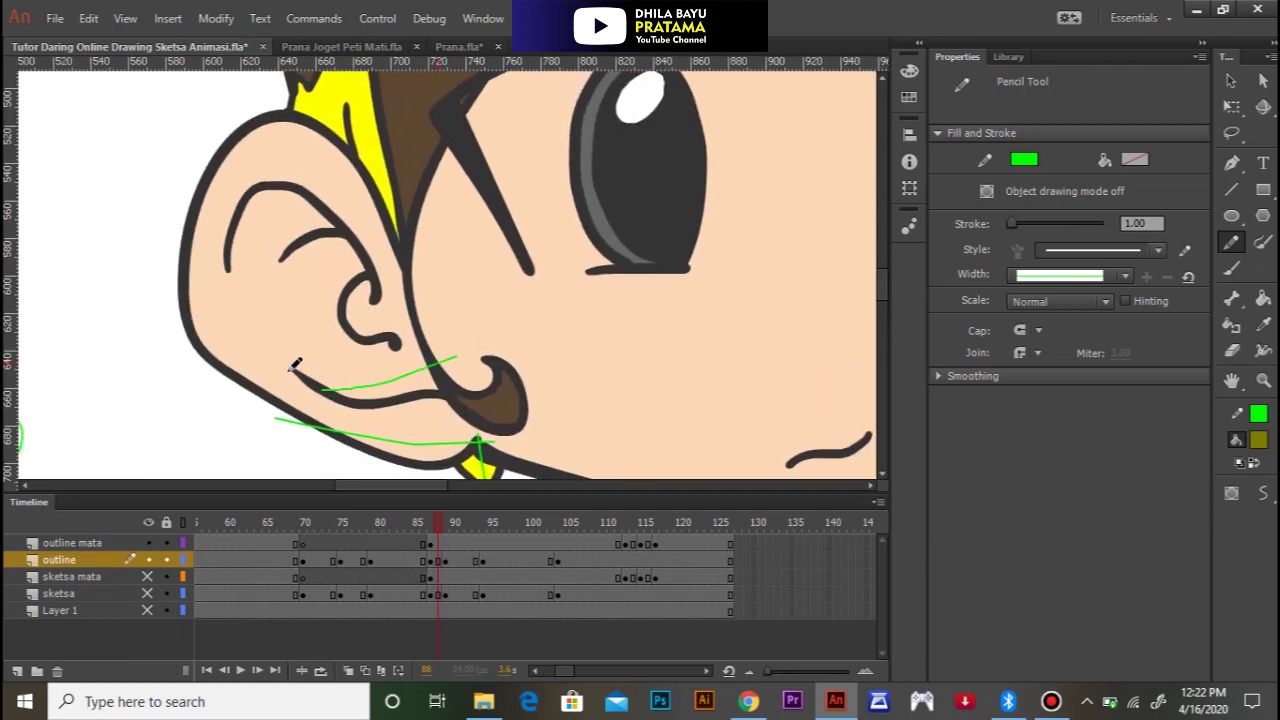
left_click_drag(363, 292, 205, 228)
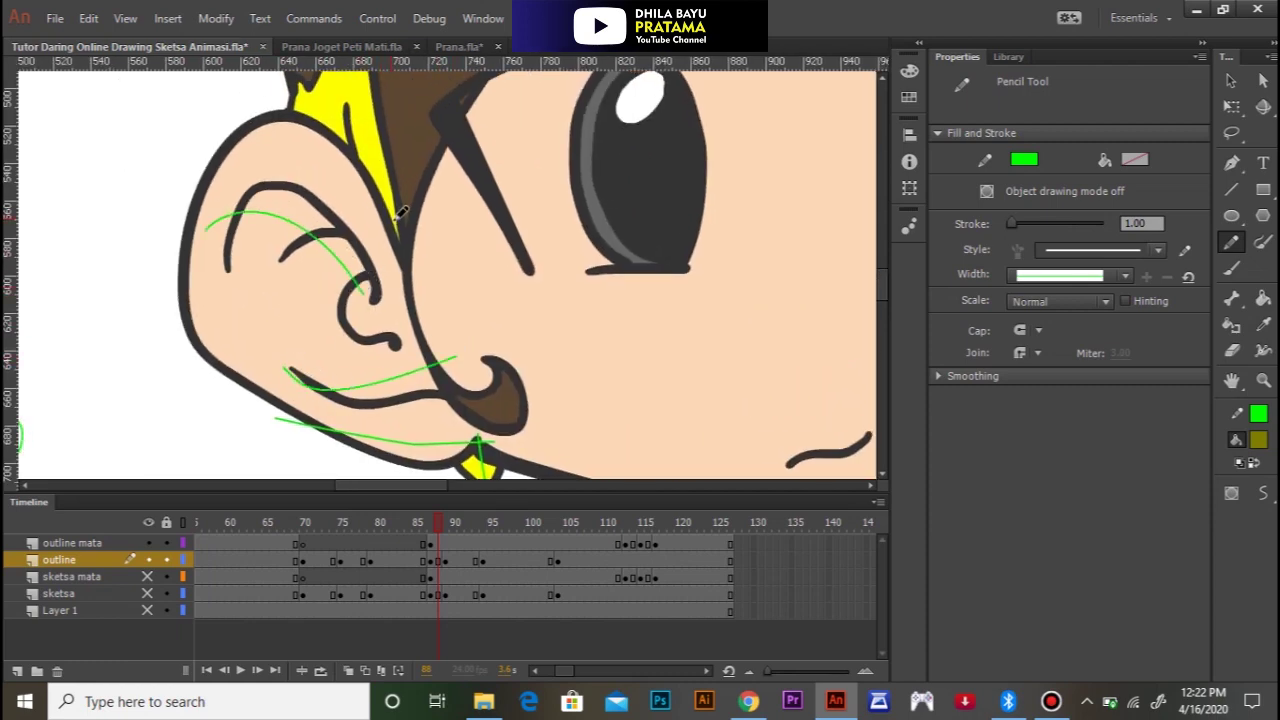
mouse_move(407, 215)
left_mouse_down()
mouse_move(195, 178)
mouse_move(156, 210)
left_mouse_up()
left_click_drag(352, 93, 334, 233)
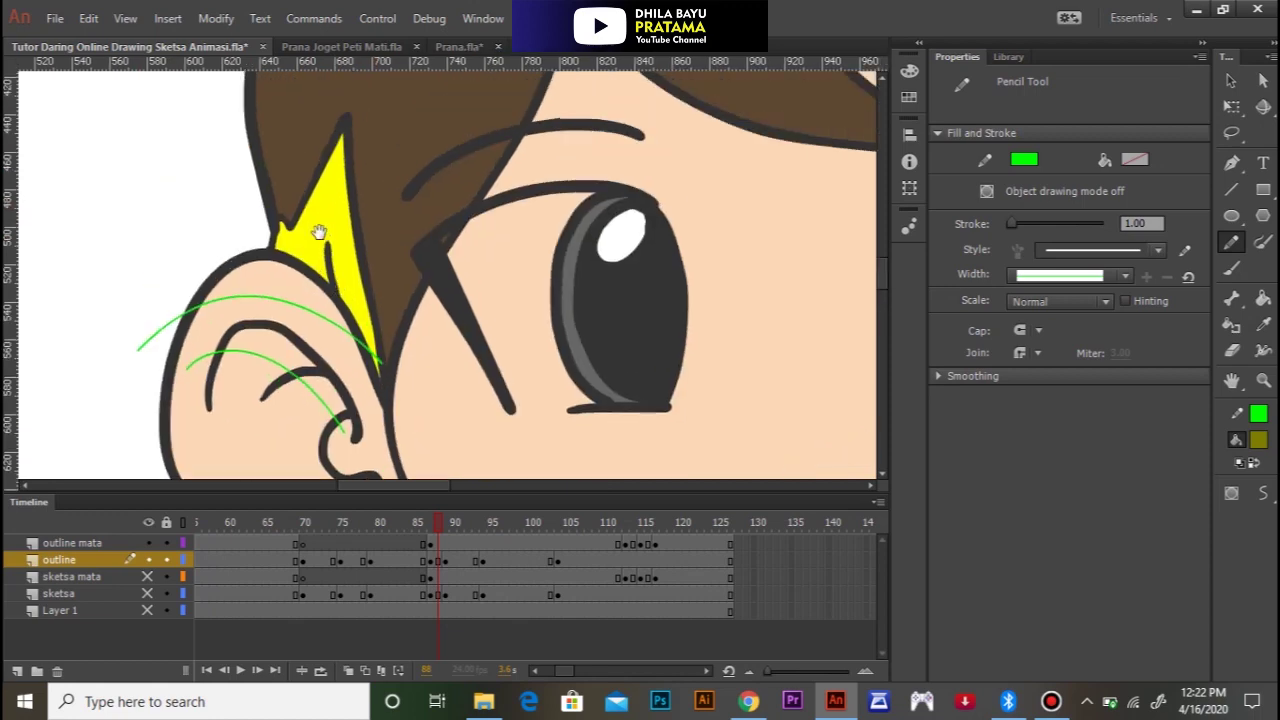
Step: Draw green shading boundaries beneath the fringe, down the left-hand hairline and across the gap between hair strands at frame 88
mouse_move(674, 166)
left_mouse_down()
mouse_move(379, 262)
mouse_move(375, 314)
left_mouse_up()
mouse_move(252, 130)
left_mouse_down()
mouse_move(369, 207)
mouse_move(570, 235)
left_mouse_up()
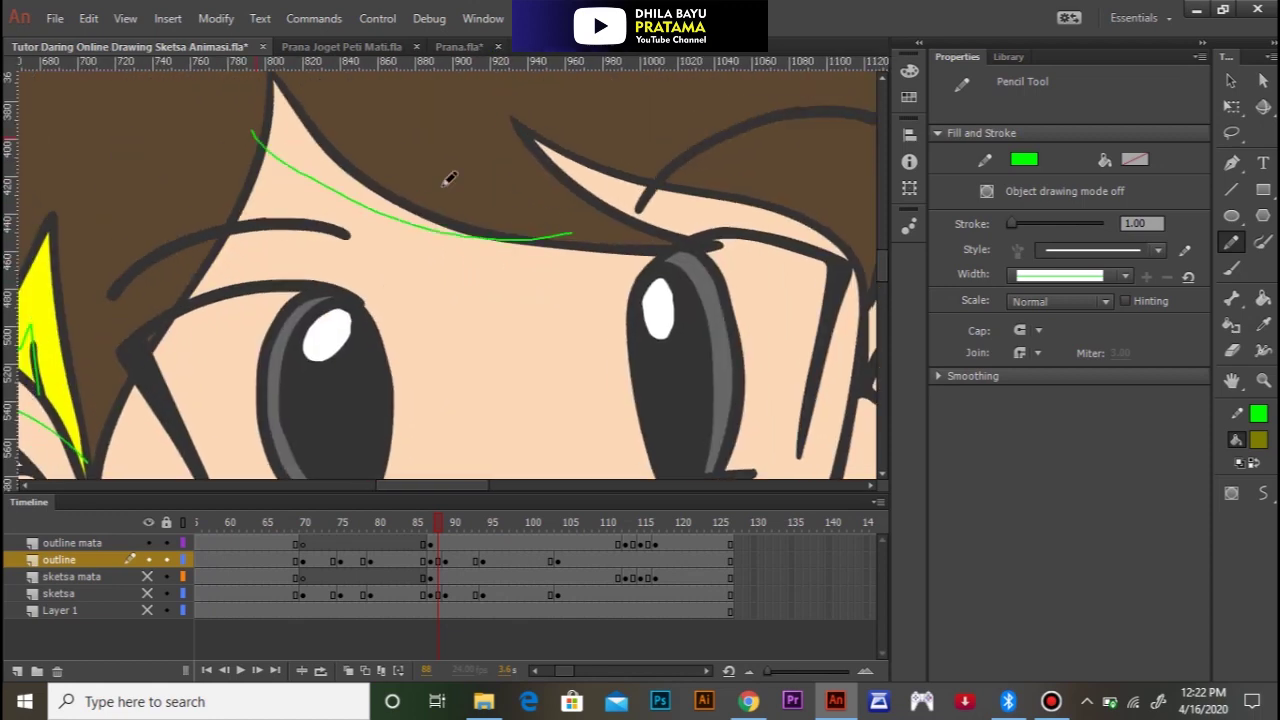
mouse_move(296, 157)
left_mouse_down()
mouse_move(268, 228)
mouse_move(168, 300)
left_mouse_up()
left_click_drag(529, 179, 836, 201)
Step: Draw green shading boundaries over the right-hand ear's upper rim, inner folds and lobe at frame 88
mouse_move(720, 222)
left_mouse_down()
mouse_move(446, 178)
mouse_move(262, 170)
left_mouse_up()
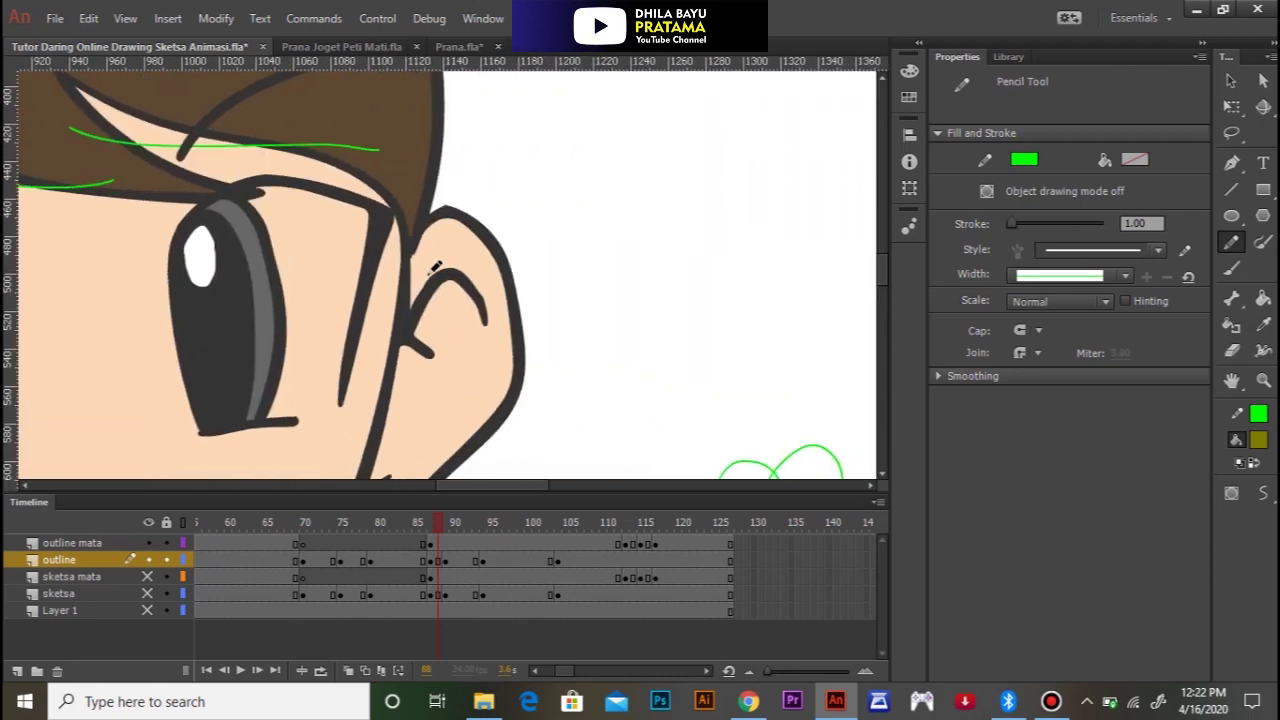
left_click_drag(390, 289, 558, 252)
left_click_drag(425, 385, 447, 268)
left_click_drag(390, 300, 513, 182)
left_click_drag(478, 374, 348, 410)
left_click(343, 357, "ctrl+shift")
mouse_move(236, 217)
left_mouse_down()
mouse_move(411, 376)
mouse_move(246, 191)
mouse_move(470, 383)
left_mouse_up()
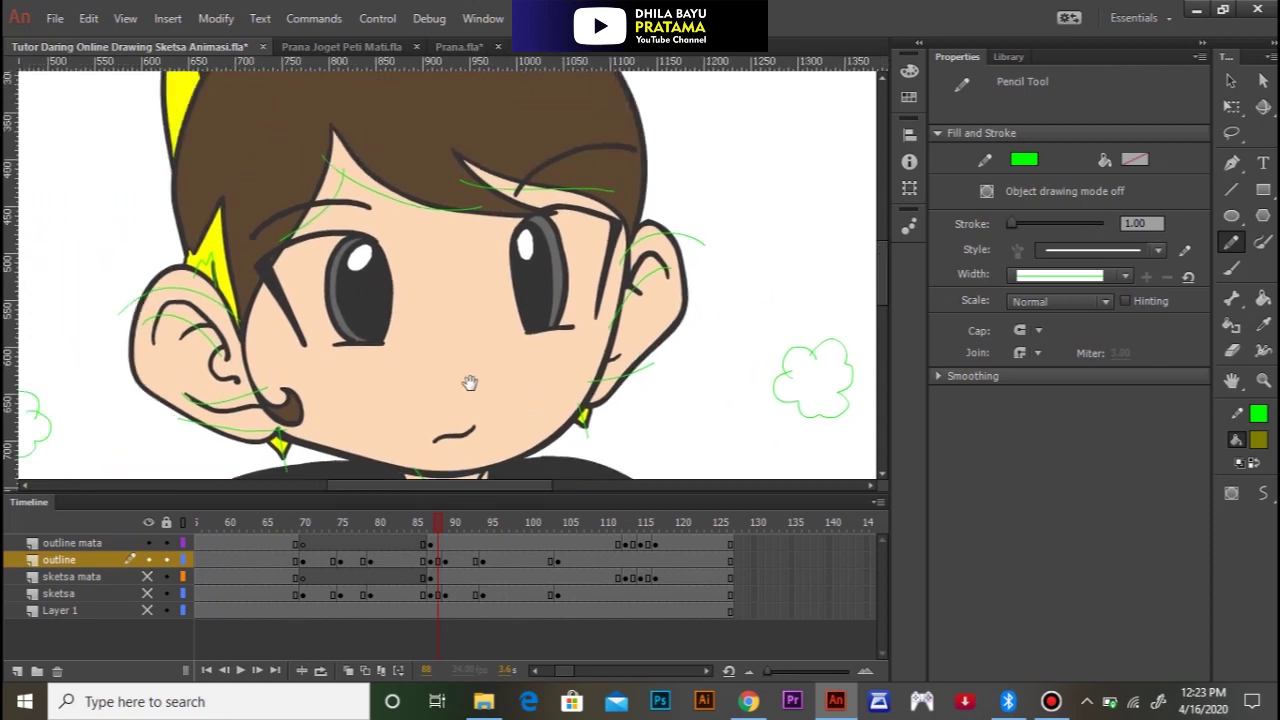
left_click_drag(280, 203, 380, 318)
left_click_drag(455, 263, 348, 58)
left_click(455, 282, "ctrl+shift")
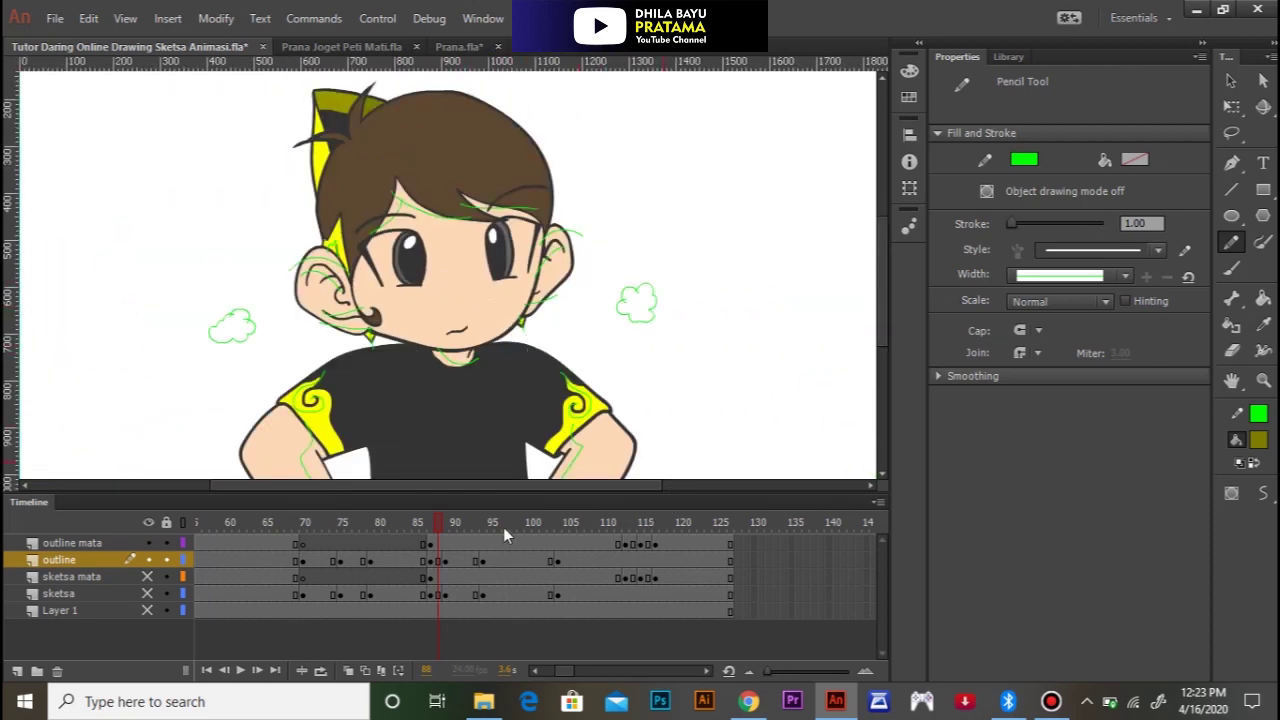
Step: Examine the artwork of the outline and eye layers across frames 87 to 89
mouse_move(443, 527)
left_mouse_down()
mouse_move(536, 519)
mouse_move(435, 530)
left_mouse_up()
left_click(437, 578)
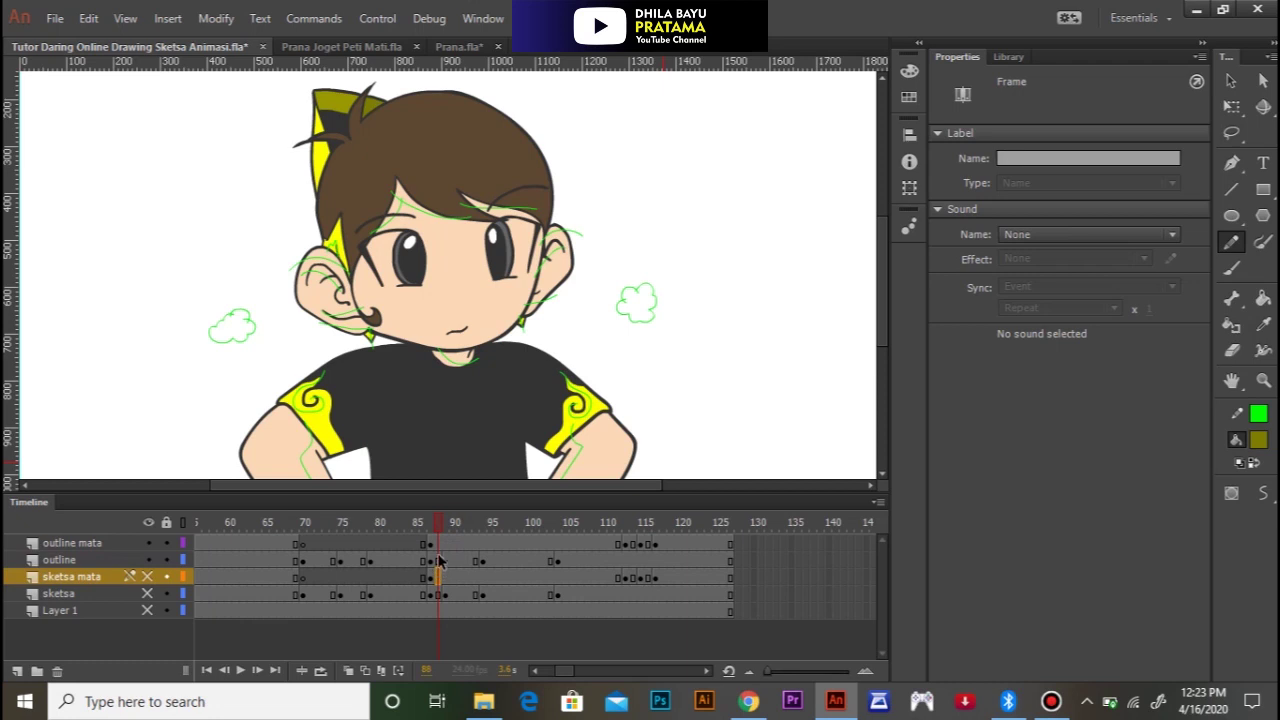
left_click(439, 545)
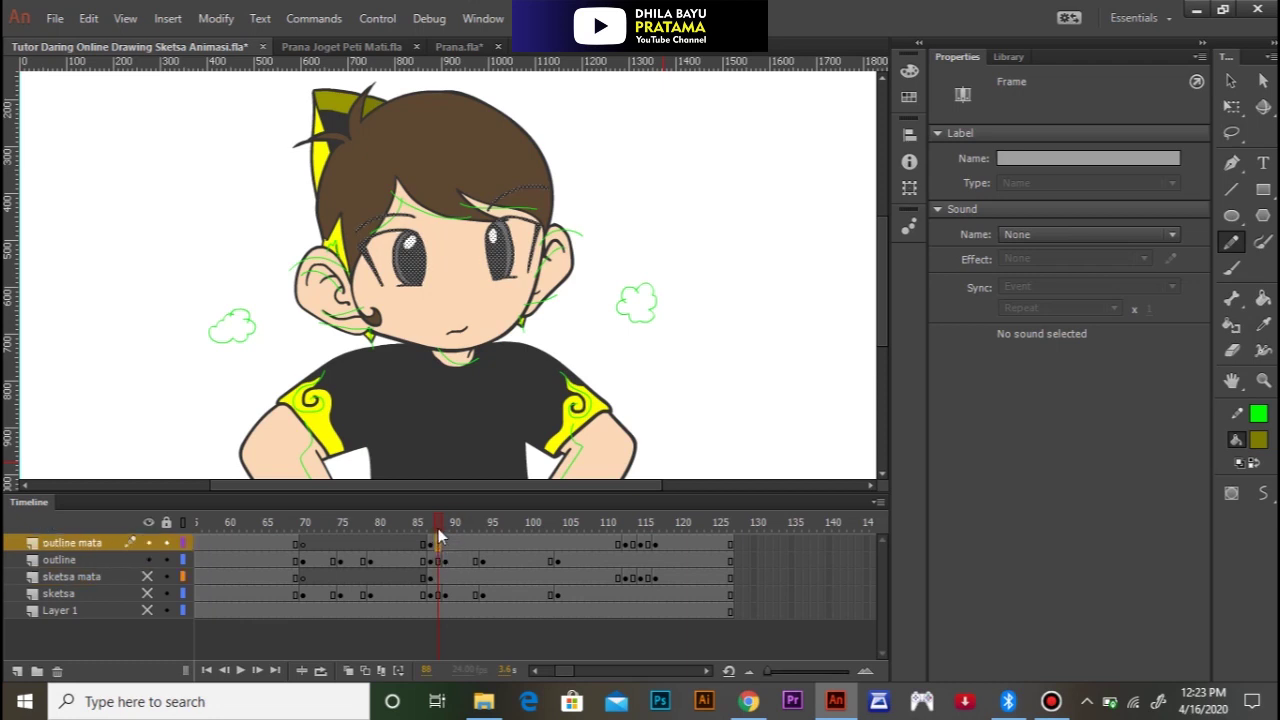
left_click(448, 561)
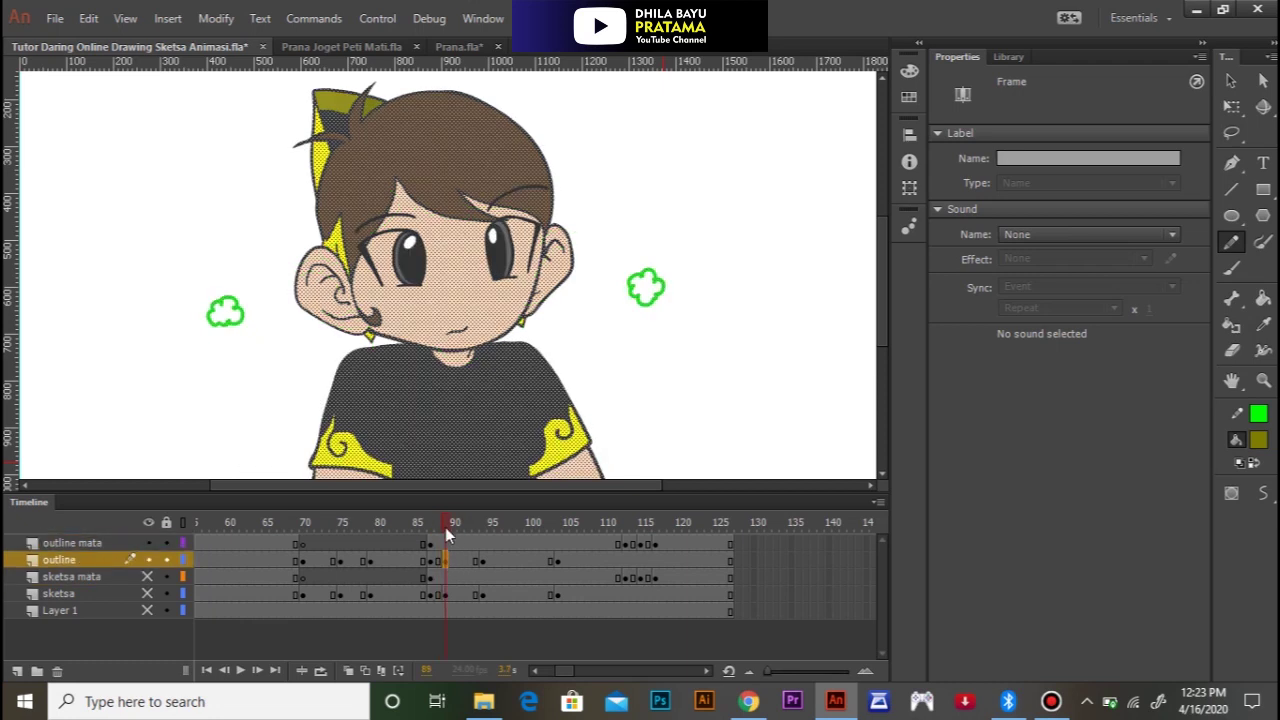
left_click(590, 431)
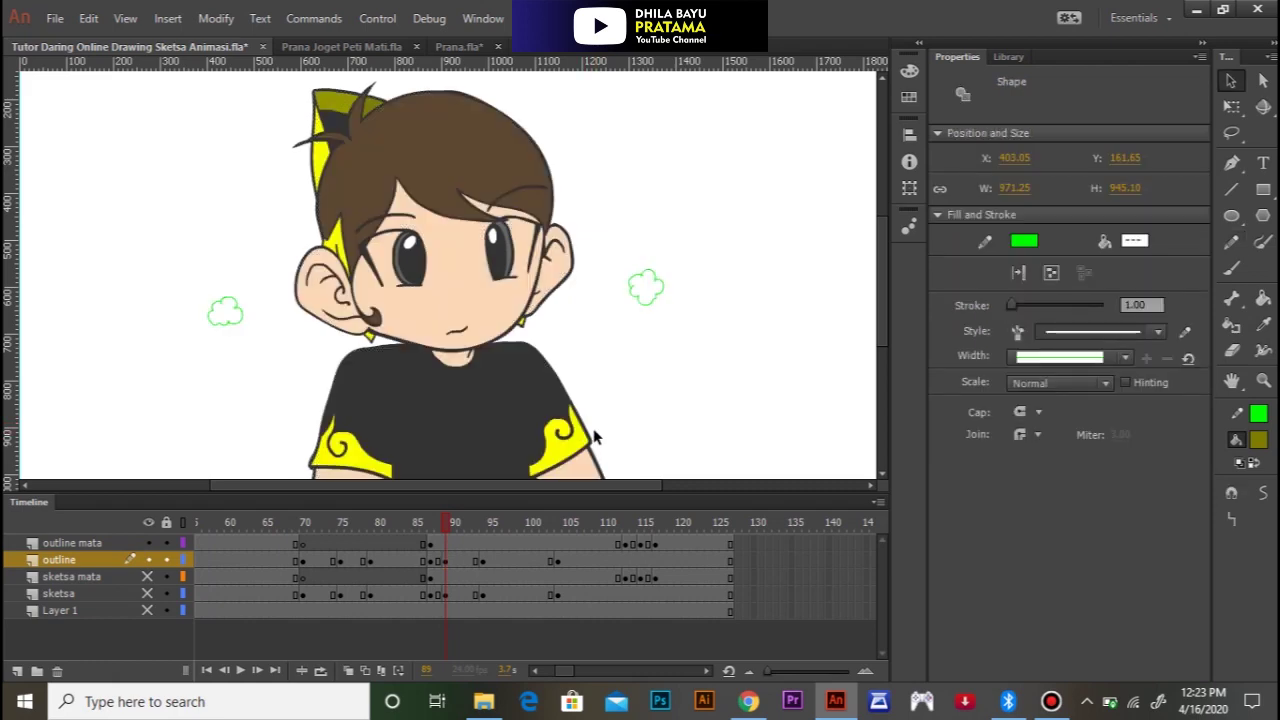
left_click_drag(445, 524, 428, 521)
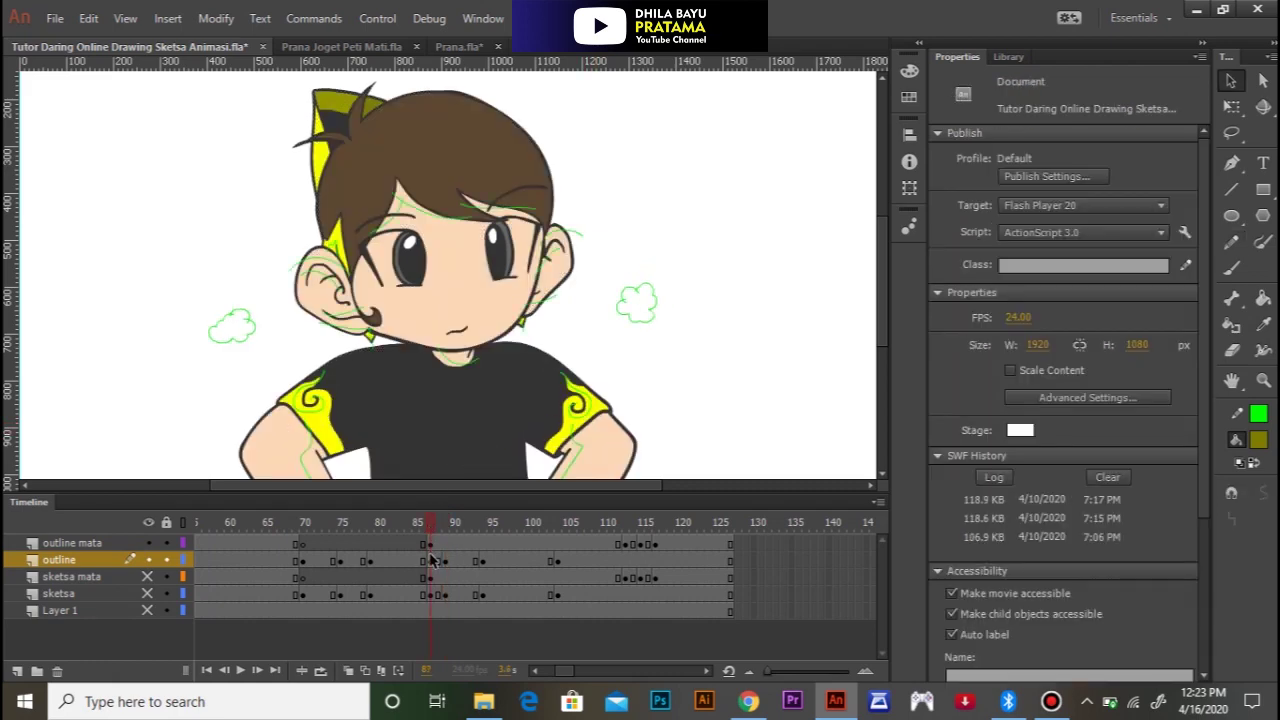
left_click(433, 561)
Step: Go to frame 90 and draw green shading boundaries around the right-hand sleeve's yellow swirl and down the right-hand arm
left_click(455, 561)
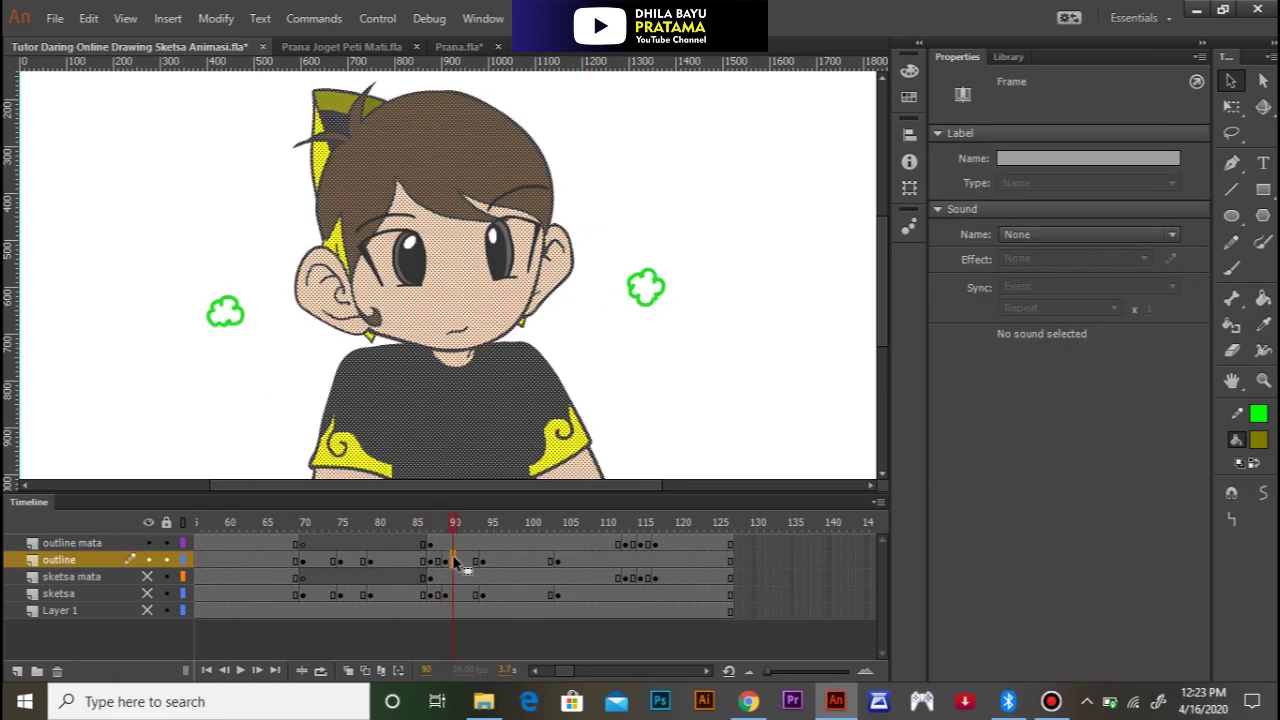
left_click(622, 429)
left_click(541, 445)
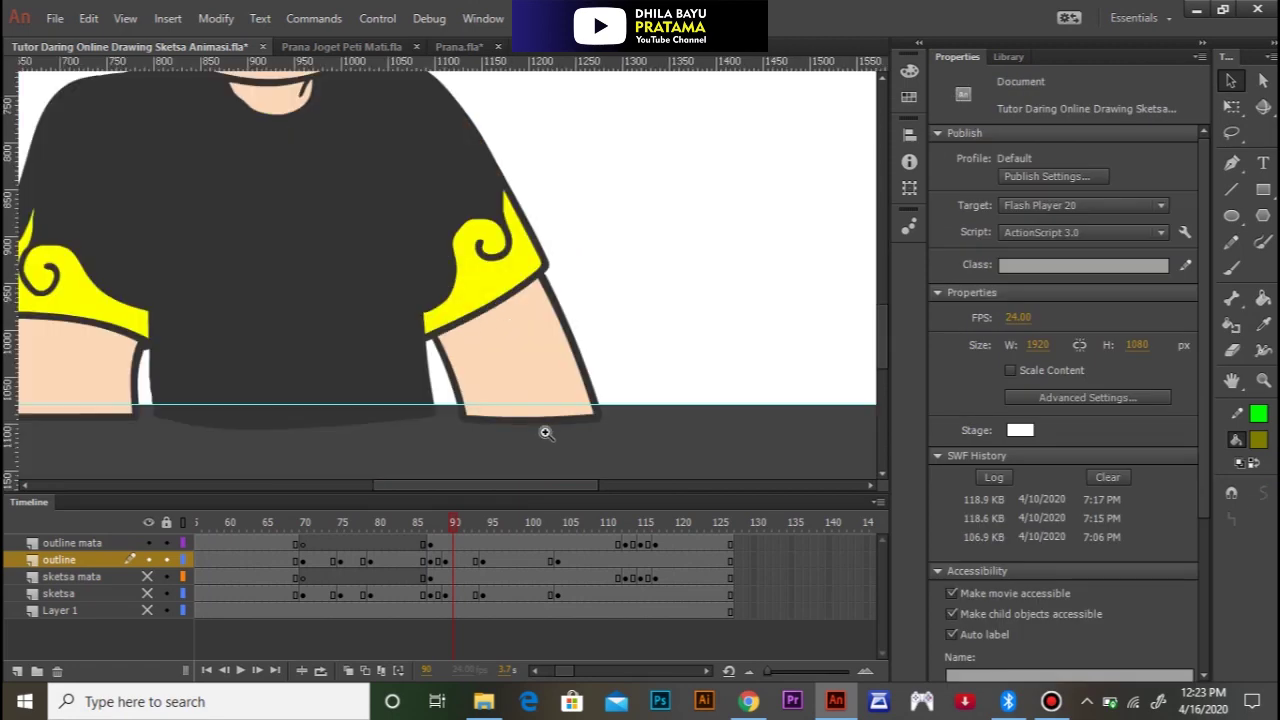
left_click(488, 276)
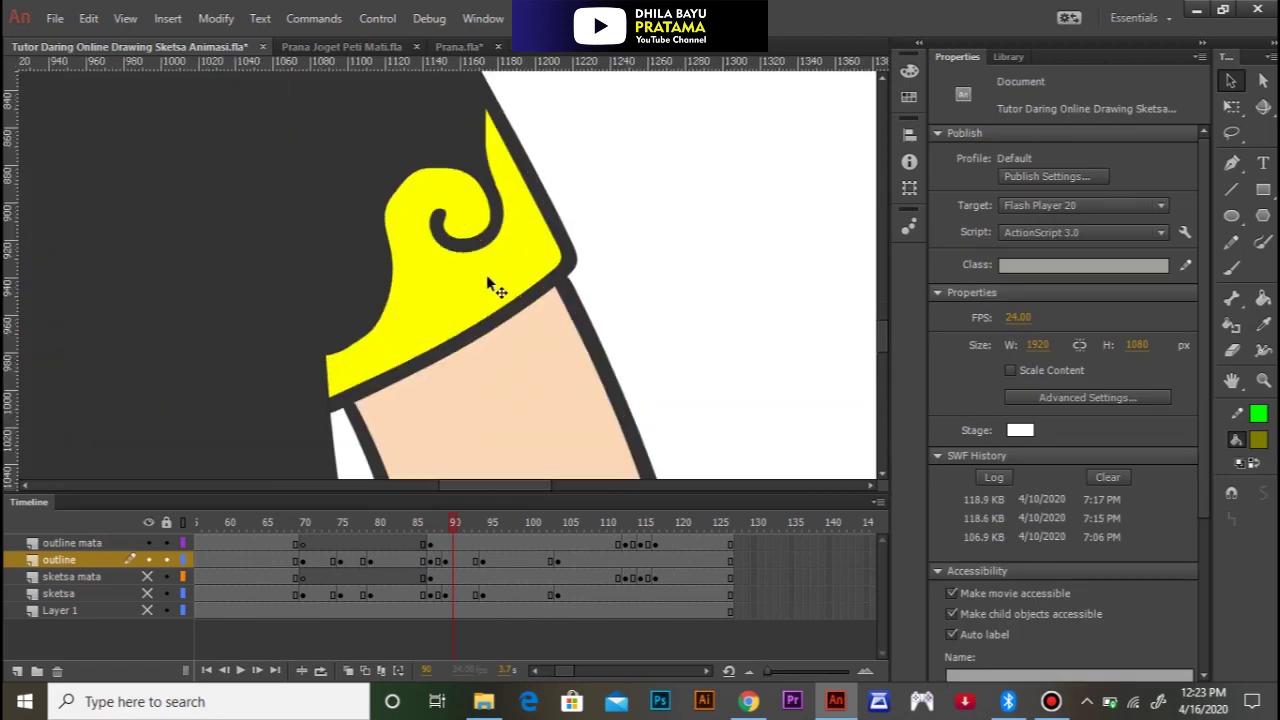
key("shift+y")
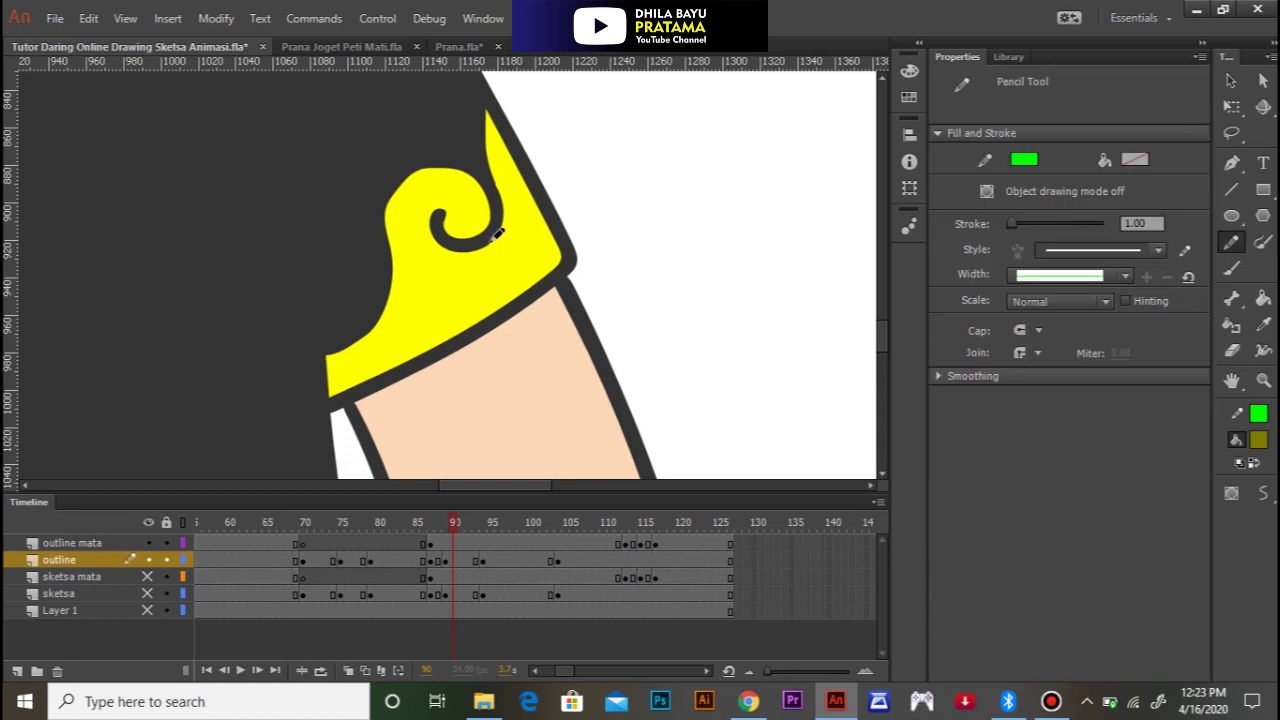
left_click_drag(465, 303, 450, 377)
mouse_move(446, 280)
left_mouse_down()
mouse_move(409, 304)
mouse_move(491, 246)
mouse_move(514, 155)
left_mouse_up()
key("space")
mouse_move(471, 365)
left_mouse_down()
mouse_move(491, 137)
mouse_move(529, 502)
left_mouse_up()
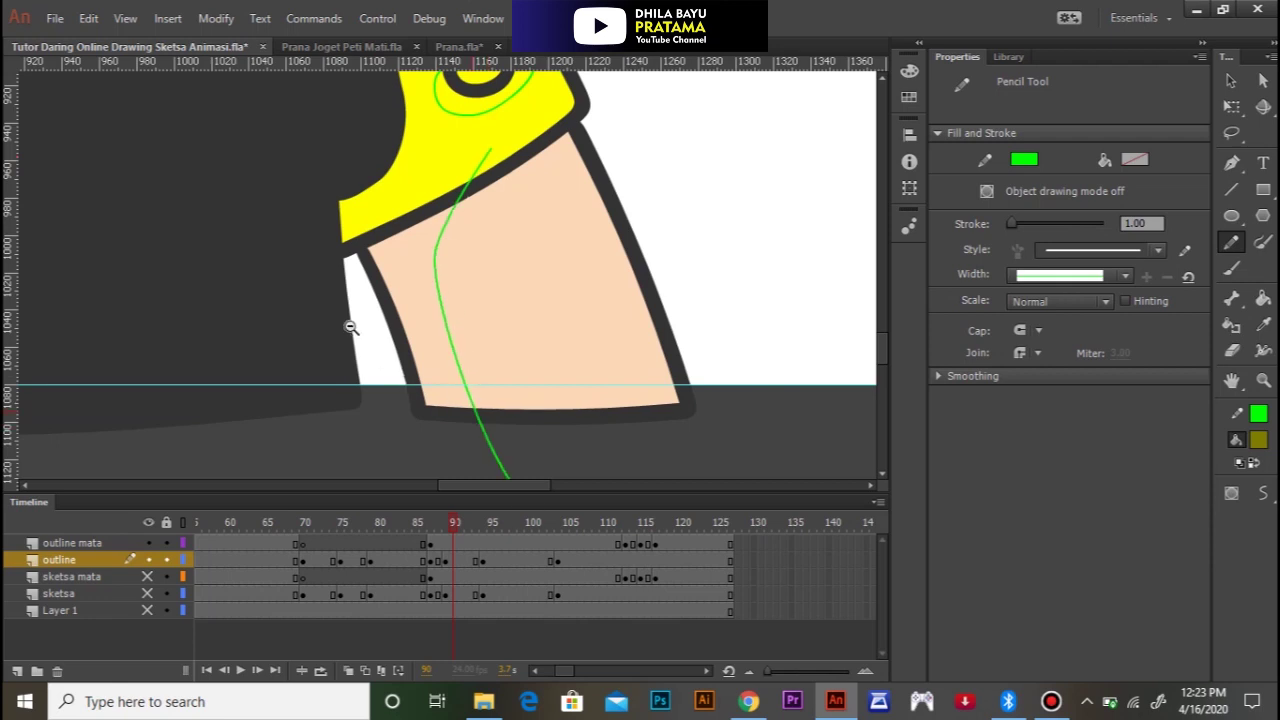
Step: Draw a green shading boundary around the left-hand sleeve's yellow swirl at frame 90, undoing the first attempt
key("space")
left_click(344, 319, "ctrl+shift")
left_click_drag(318, 274, 551, 350)
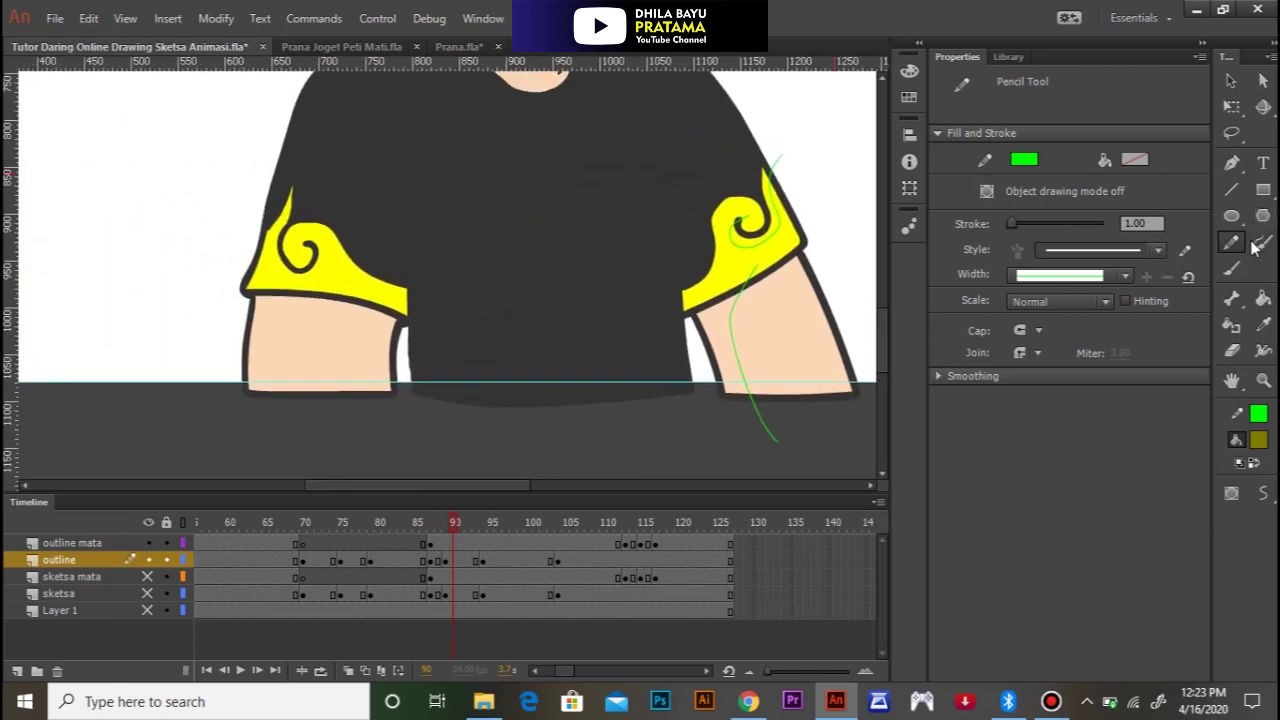
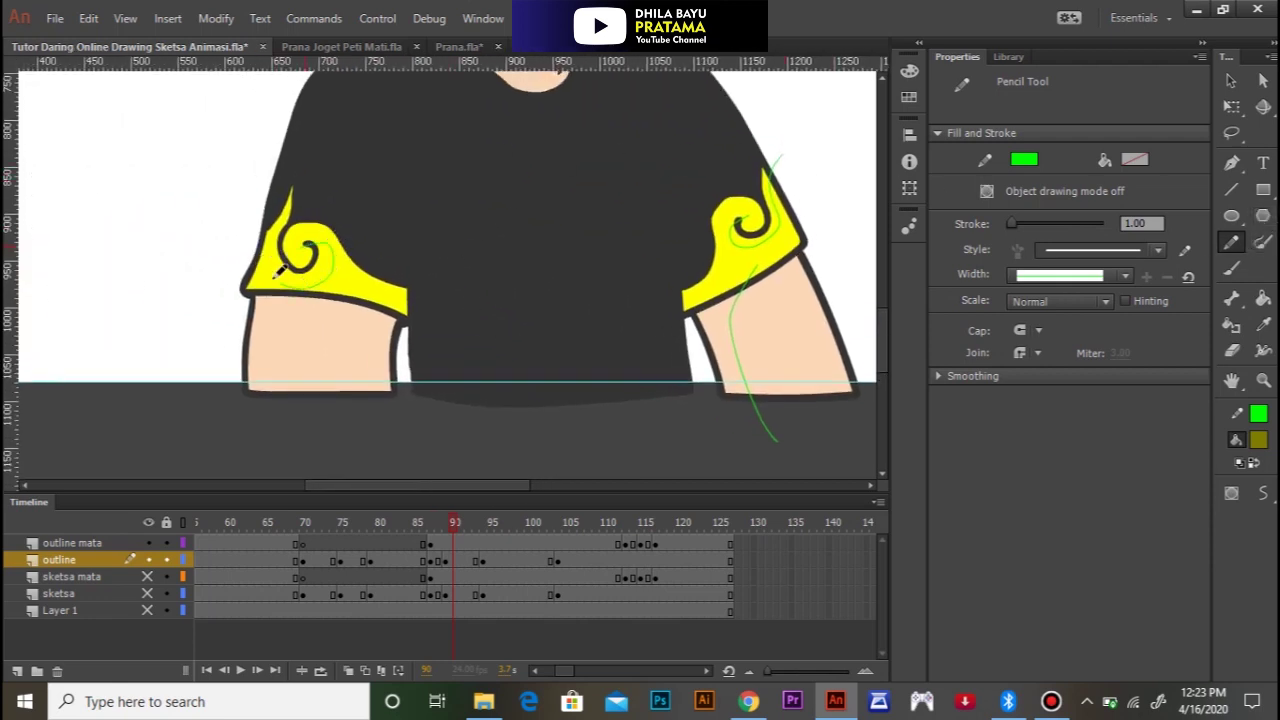
key("ctrl+z")
left_click_drag(285, 215, 298, 150)
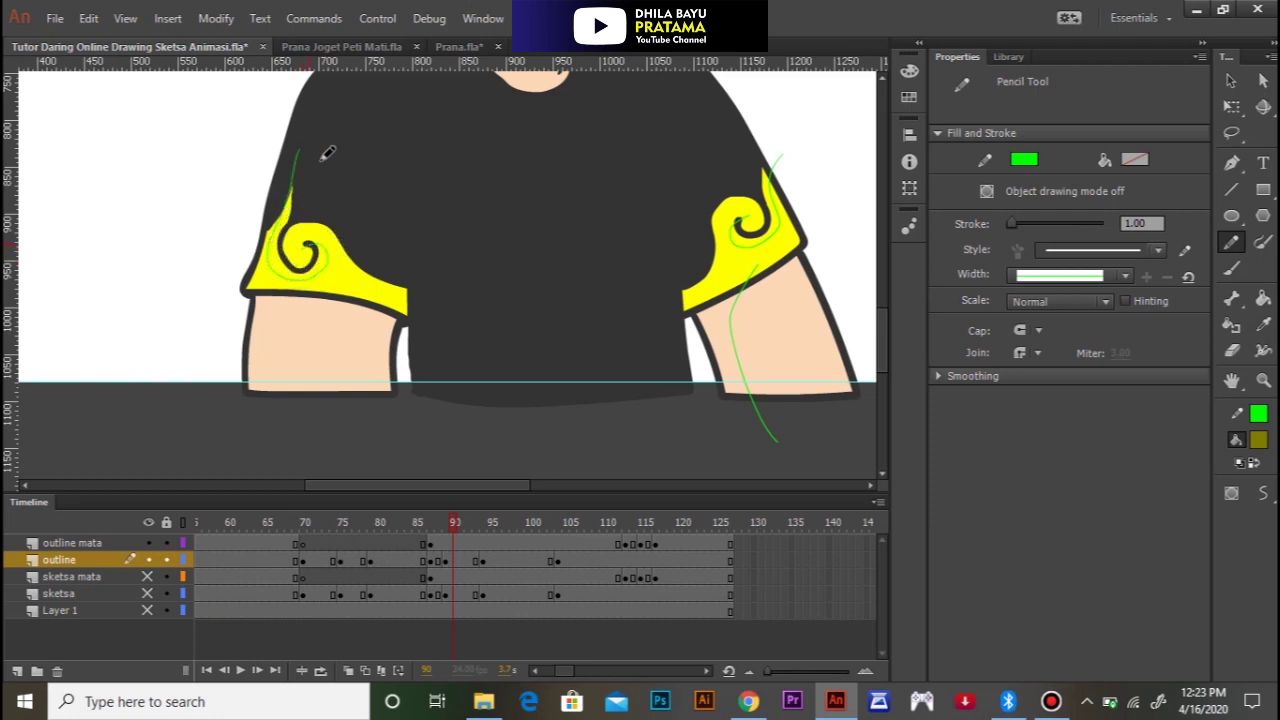
Step: Draw green shading boundaries across the neck, through the right-hand yellow earring and over the right-hand ear's lobe at frame 90
left_click_drag(428, 186, 395, 441)
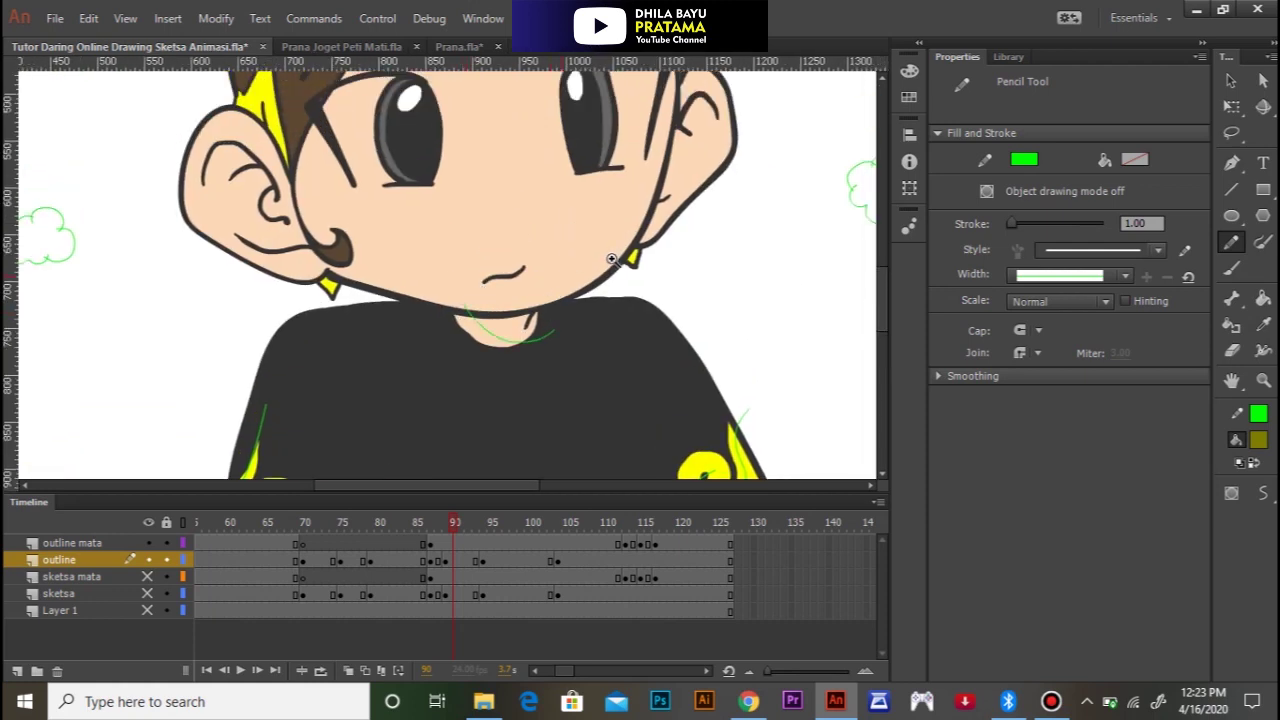
scroll(612, 264, "up", 2)
left_click_drag(502, 200, 523, 320)
left_click_drag(551, 163, 404, 370)
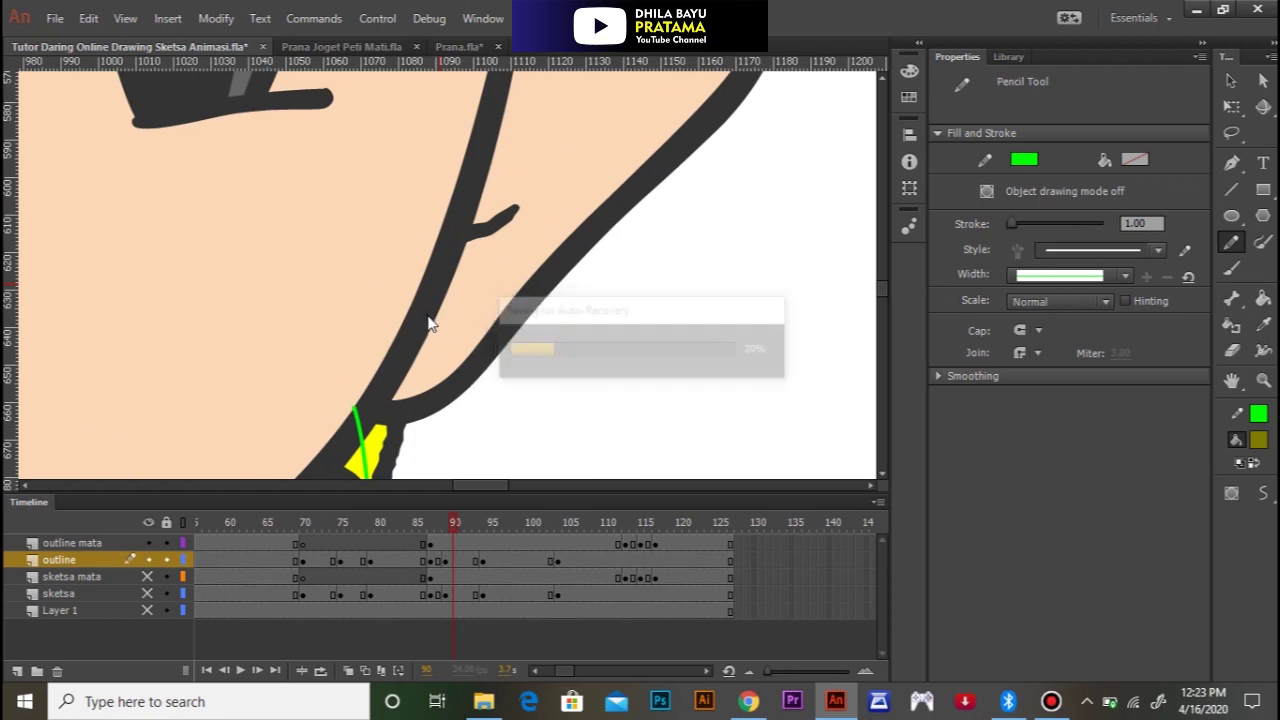
left_click_drag(402, 333, 550, 289)
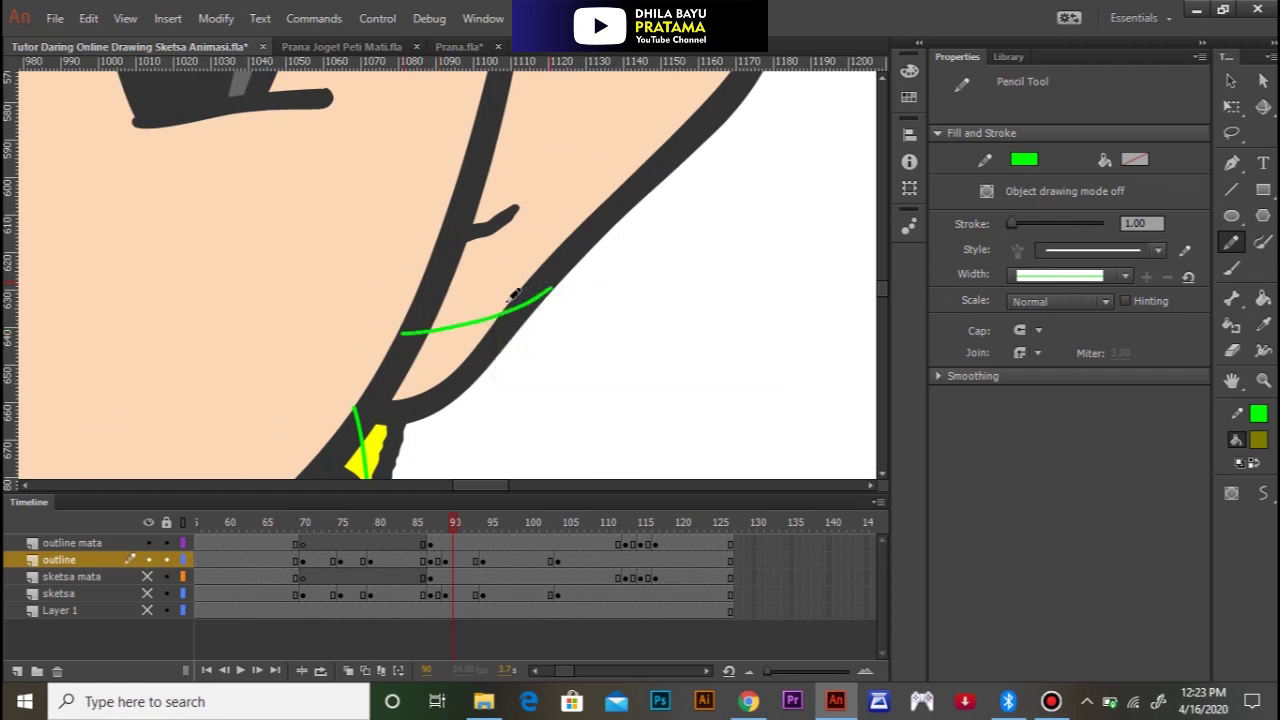
Step: Draw green shading boundaries across the upper rim and inner fold of the right-hand ear at frame 90
left_click(401, 336, "ctrl+shift")
mouse_move(463, 188)
left_mouse_down()
mouse_move(397, 318)
mouse_move(480, 200)
mouse_move(526, 219)
left_mouse_up()
left_click_drag(361, 176, 521, 246)
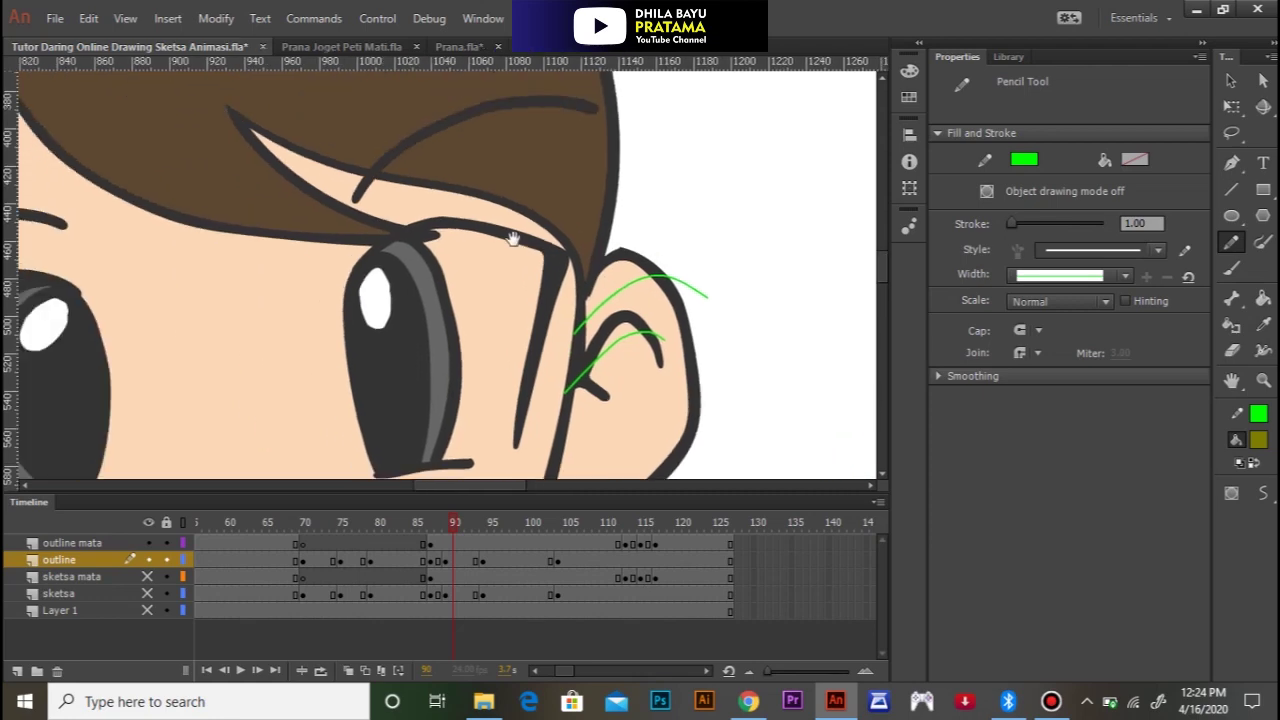
Step: Draw green shading boundaries on the forehead below the fringe and along the left-hand hair edge at frame 90
left_click_drag(284, 170, 538, 179)
mouse_move(335, 171)
left_mouse_down()
mouse_move(575, 216)
mouse_move(718, 220)
left_mouse_up()
mouse_move(378, 177)
left_mouse_down()
mouse_move(588, 264)
mouse_move(692, 268)
left_mouse_up()
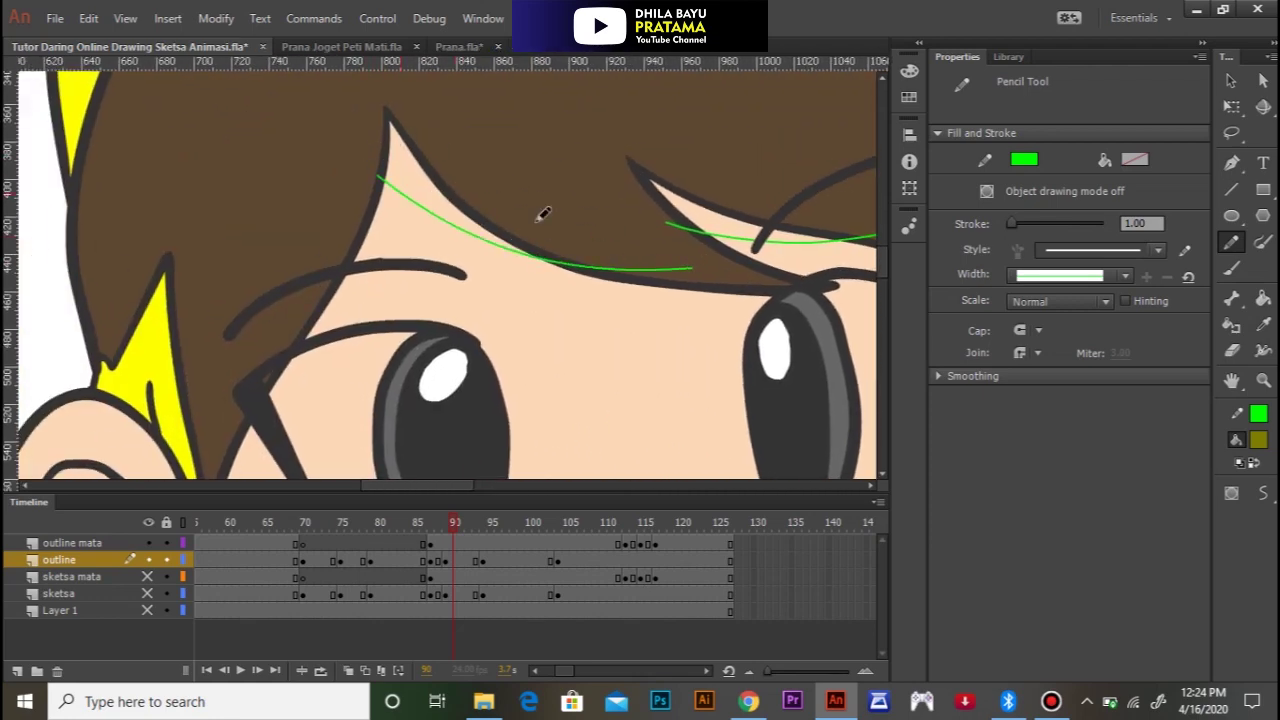
mouse_move(411, 187)
left_mouse_down()
mouse_move(310, 308)
mouse_move(268, 336)
left_mouse_up()
Step: Draw a green shading boundary down through the left-hand yellow earring and save the document
left_click(318, 343, "ctrl+shift")
left_click_drag(395, 415, 387, 281)
left_click(416, 326, "ctrl")
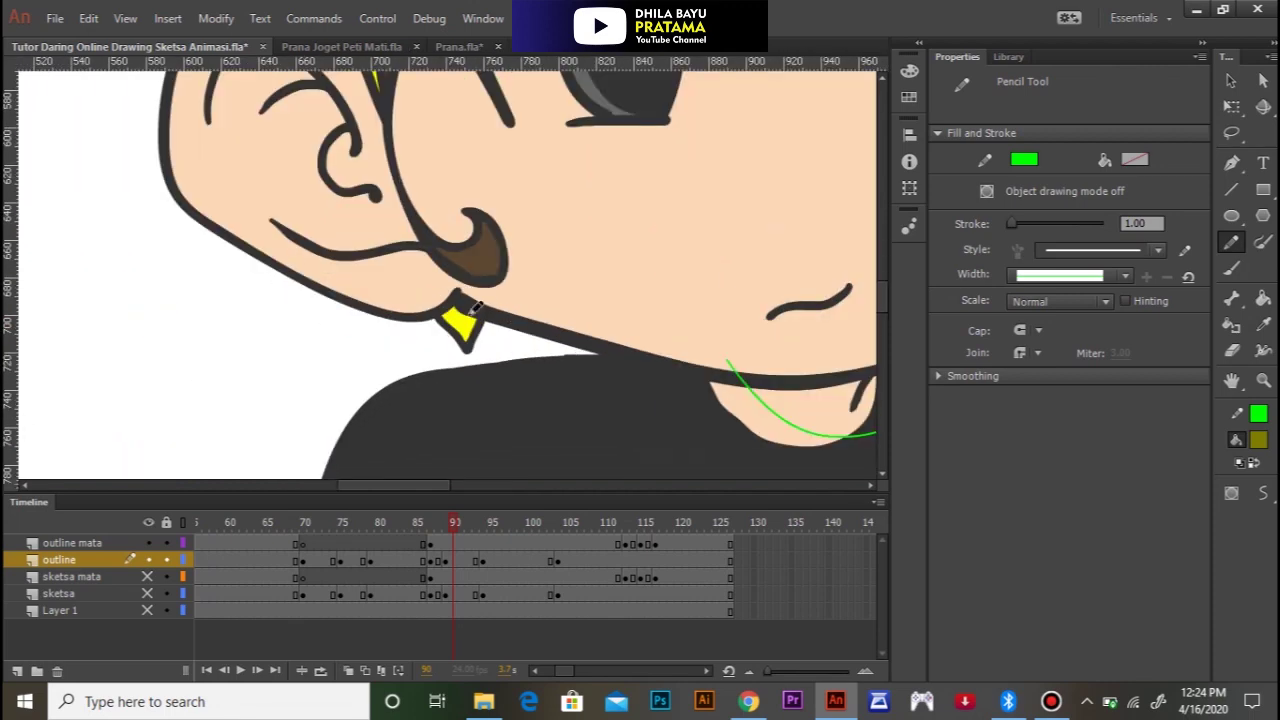
left_click_drag(464, 300, 471, 352)
key("ctrl+s")
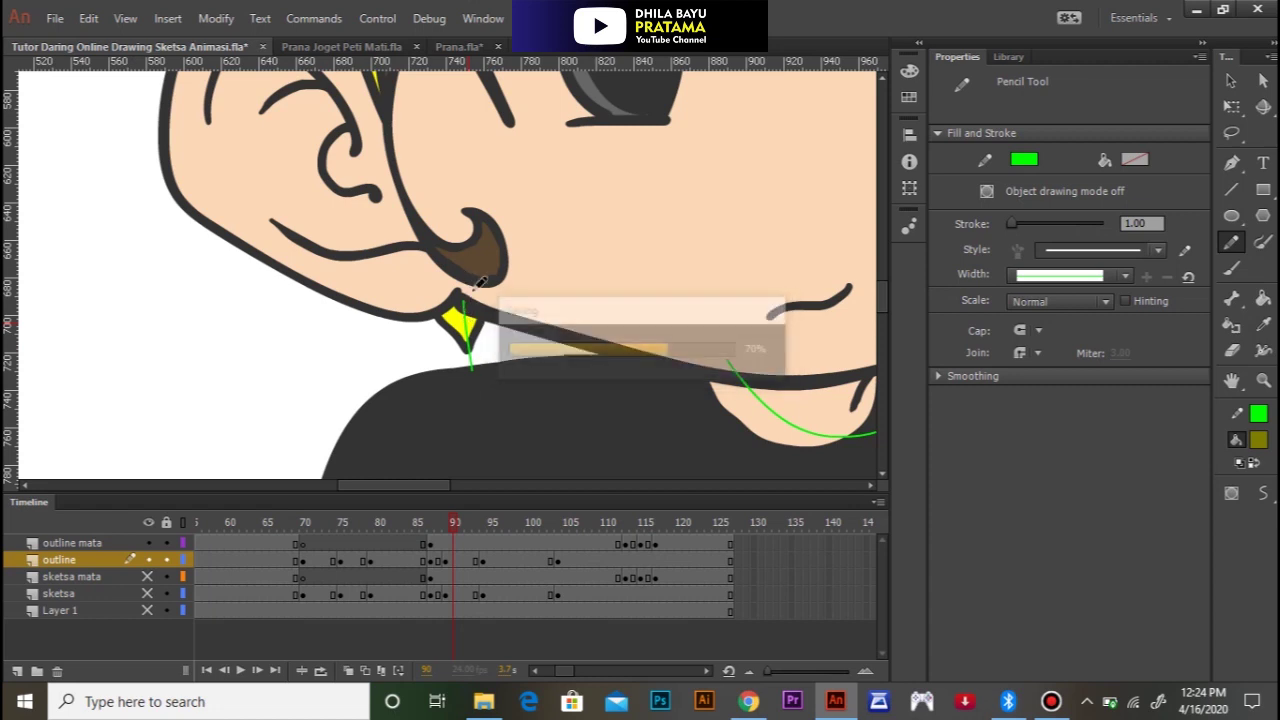
Step: Draw green shading boundaries across the left-hand ear's lobe, lower fold, inner ridge and upper rim
left_click_drag(482, 293, 251, 266)
key("space")
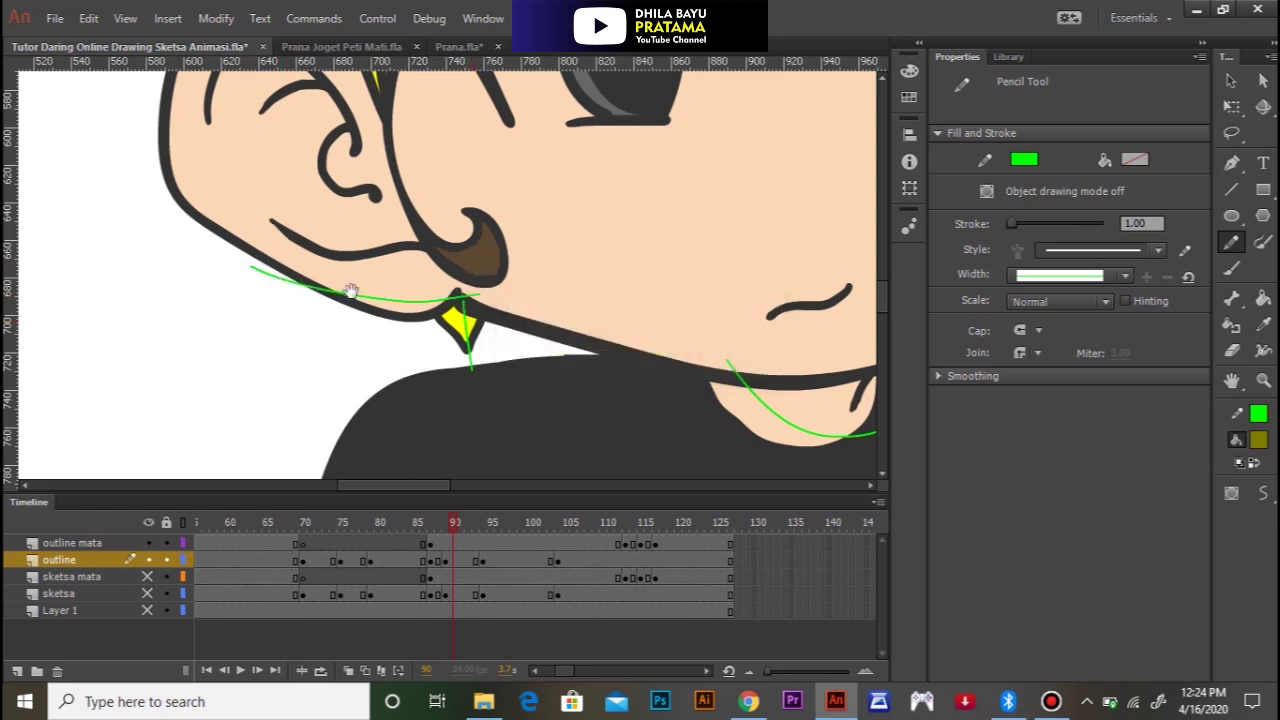
left_click_drag(352, 292, 464, 392)
mouse_move(544, 313)
left_mouse_down()
mouse_move(425, 343)
mouse_move(360, 320)
left_mouse_up()
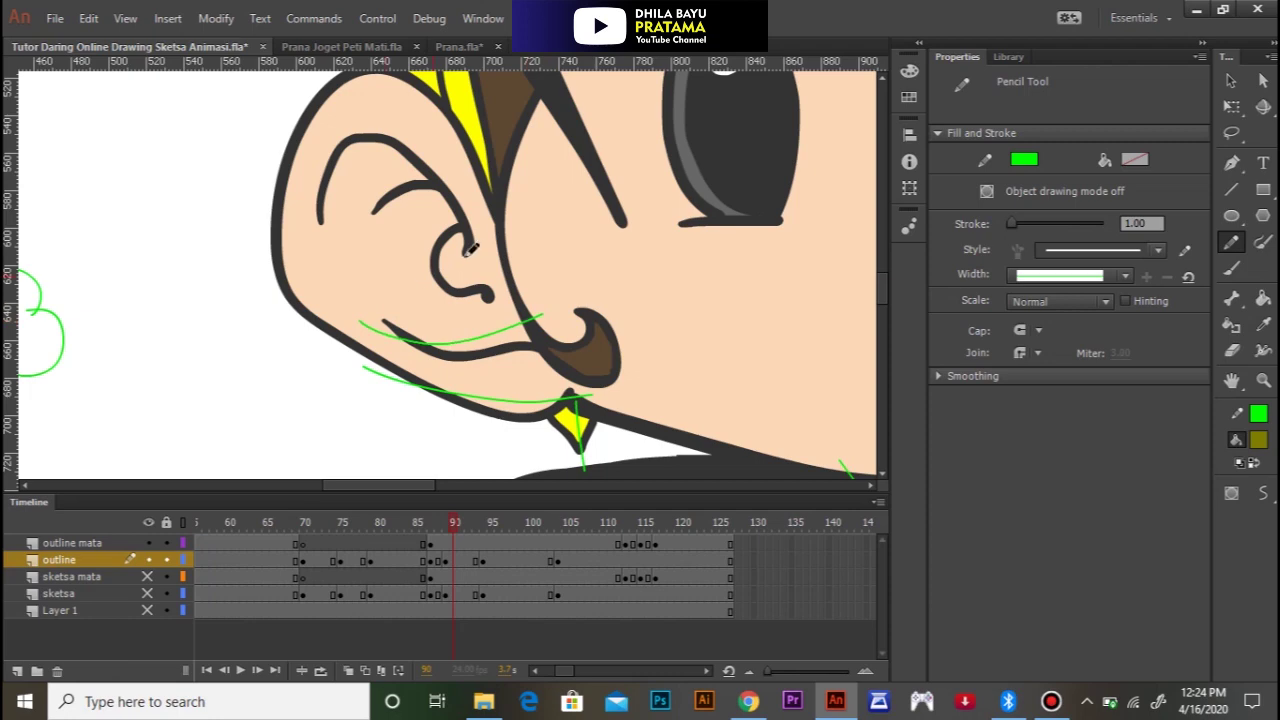
mouse_move(453, 238)
left_mouse_down()
mouse_move(352, 160)
mouse_move(305, 183)
left_mouse_up()
mouse_move(516, 211)
left_mouse_down()
mouse_move(418, 118)
mouse_move(242, 180)
left_mouse_up()
Step: Draw a green shading boundary in the yellow hair tuft above the left-hand ear, undoing the first attempt
key("space")
left_click_drag(371, 130, 389, 343)
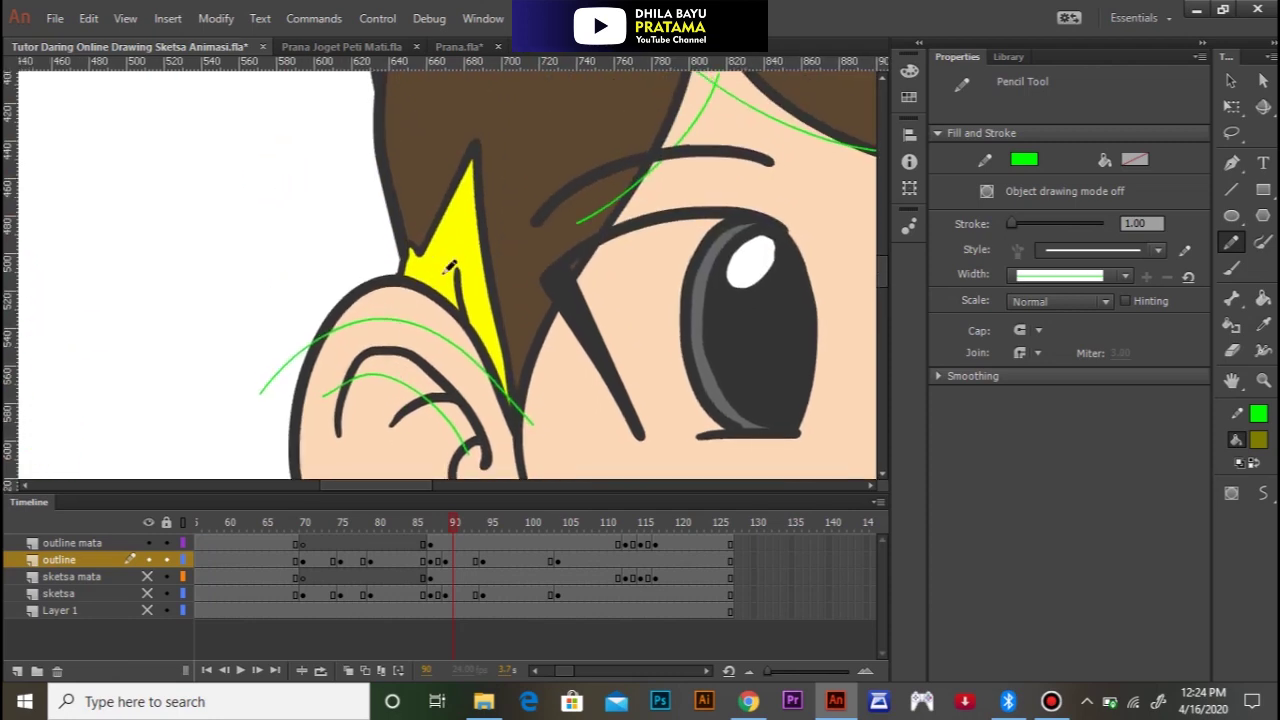
mouse_move(425, 292)
left_mouse_down()
mouse_move(450, 252)
mouse_move(463, 276)
left_mouse_up()
key("ctrl+z")
left_click_drag(468, 333, 462, 241)
scroll(423, 271, "up", 5)
scroll(423, 271, "right", 3)
left_click(414, 283, "ctrl+shift")
left_click_drag(639, 339, 428, 247)
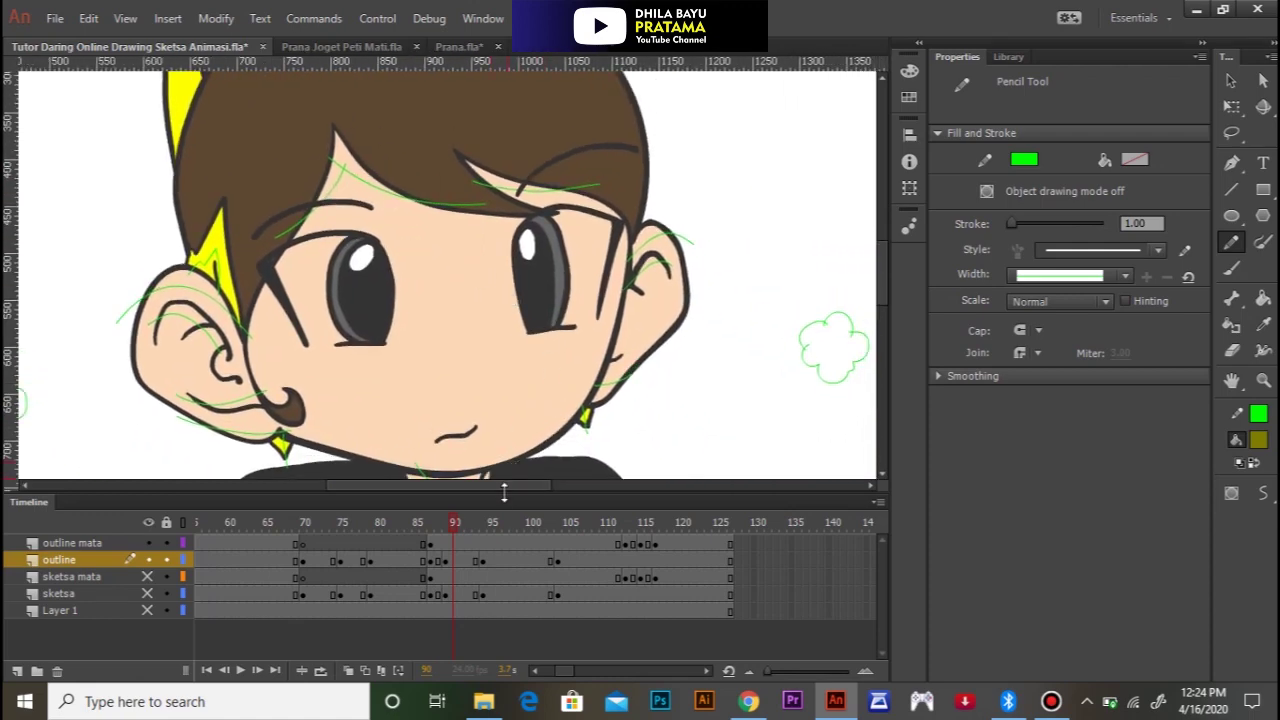
Step: Compare the neighbouring frames, return to frame 90 and remove the green boundary strokes around the right-hand earring and ear lobe
left_click(486, 520)
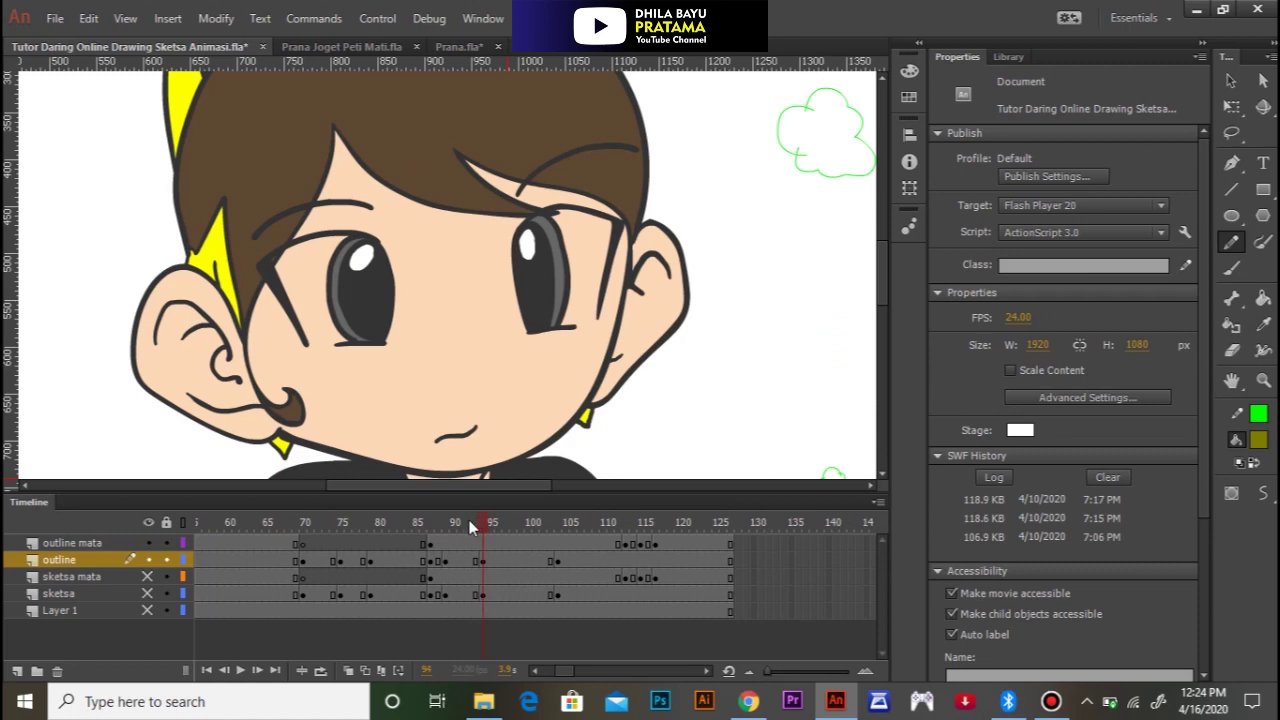
mouse_move(485, 519)
left_mouse_down()
mouse_move(620, 516)
mouse_move(427, 538)
mouse_move(449, 539)
left_mouse_up()
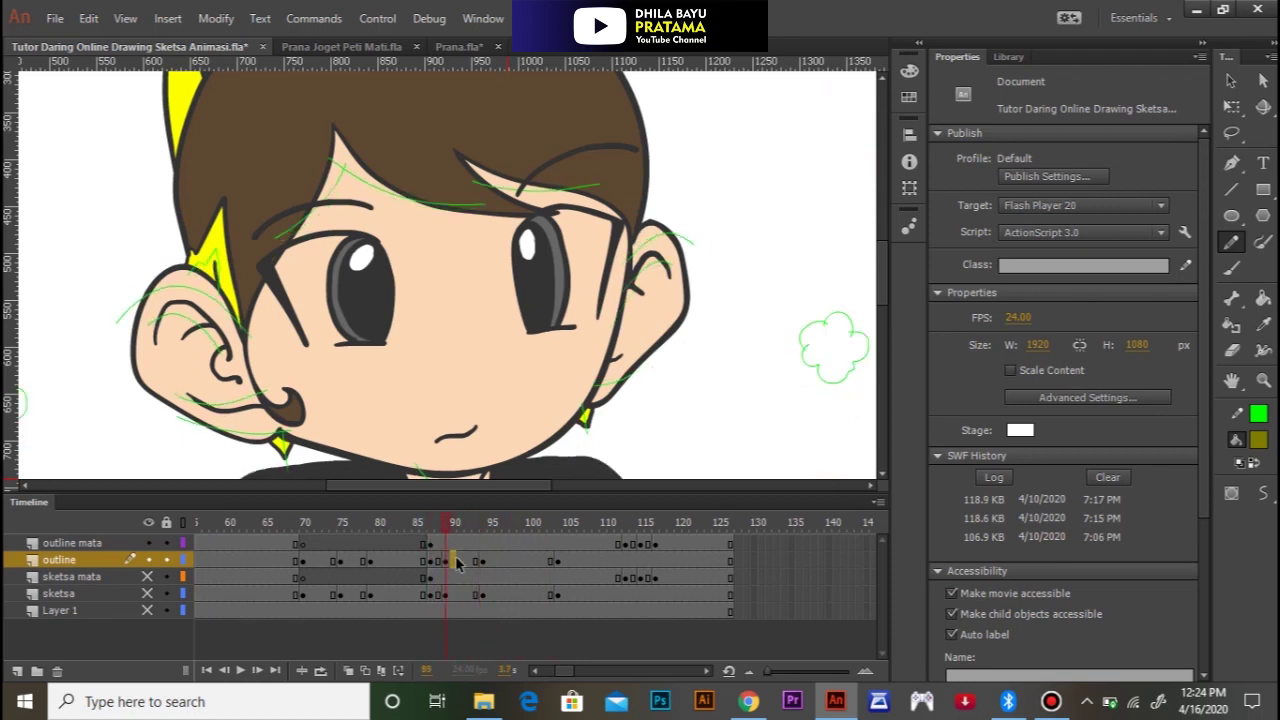
left_click(454, 561)
key("v")
left_click(644, 432)
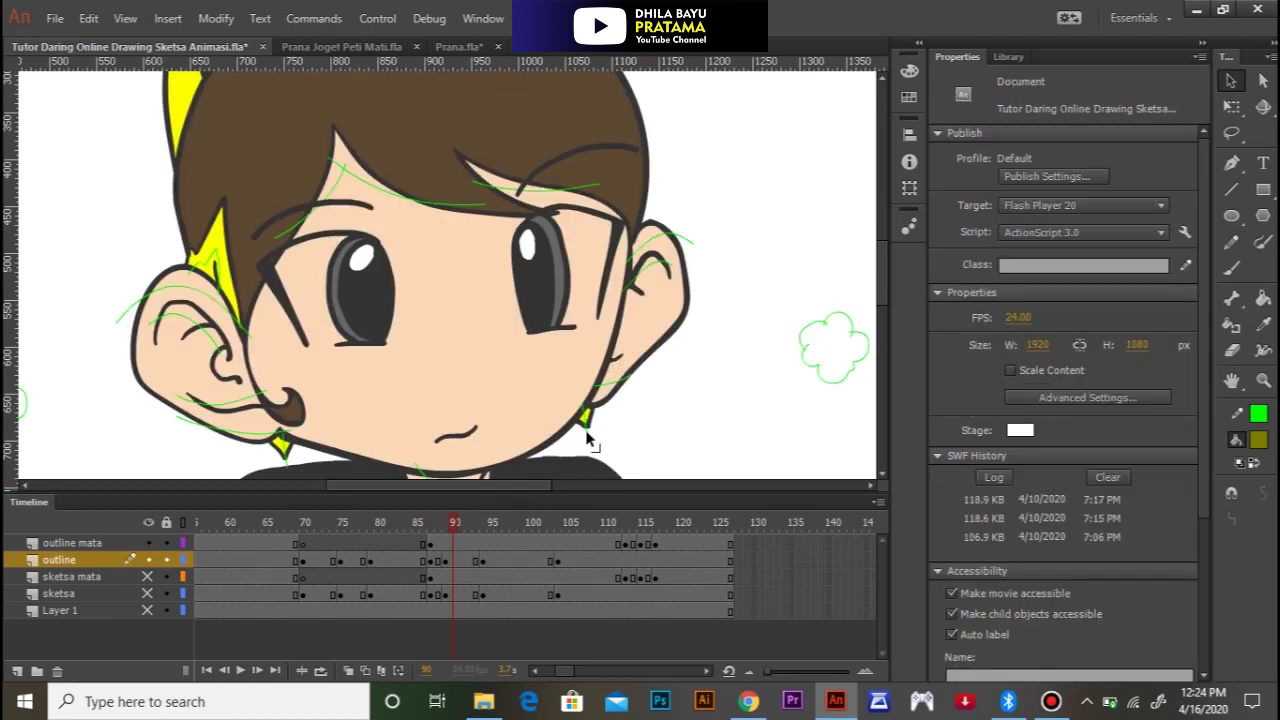
double_click(586, 434)
left_click(621, 393)
left_click(608, 386)
Step: Delete the green boundary strokes on the right-hand upper ear and fringe, and select the forehead strokes at frame 90
left_click(637, 272)
left_click(654, 277)
left_click(652, 247)
left_click(655, 248)
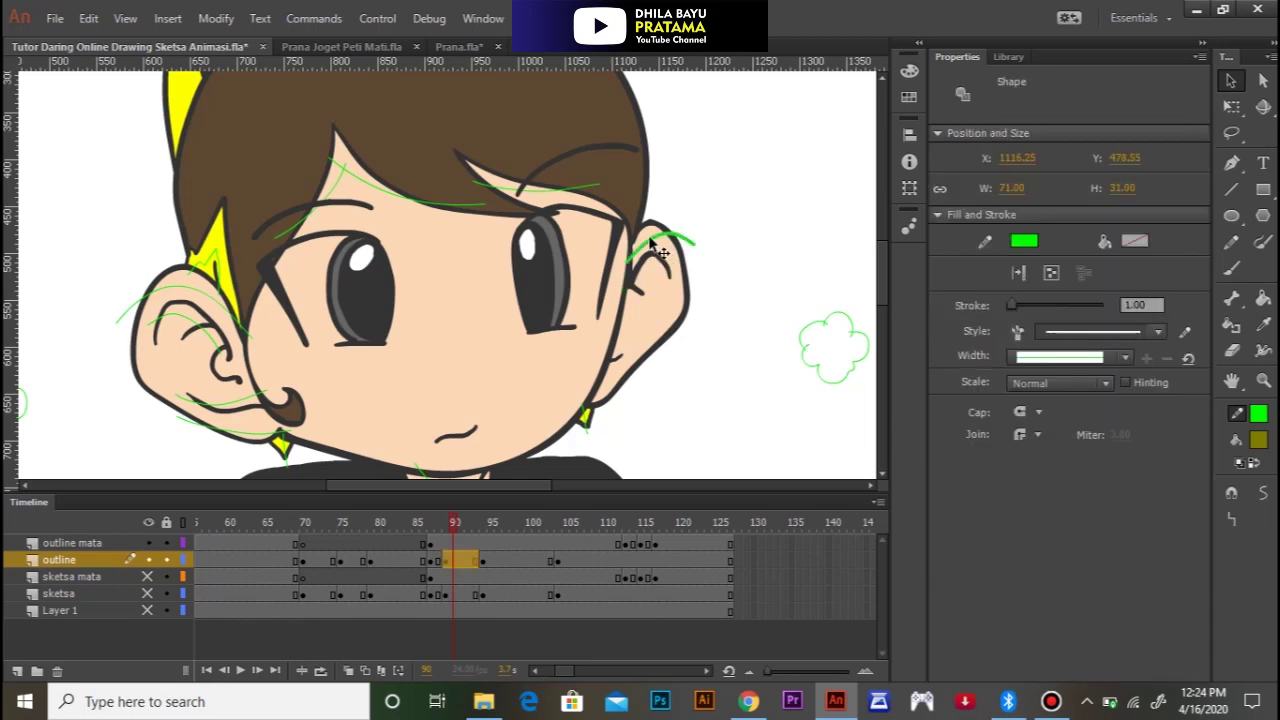
left_click(538, 190)
key("Delete")
left_click(380, 200)
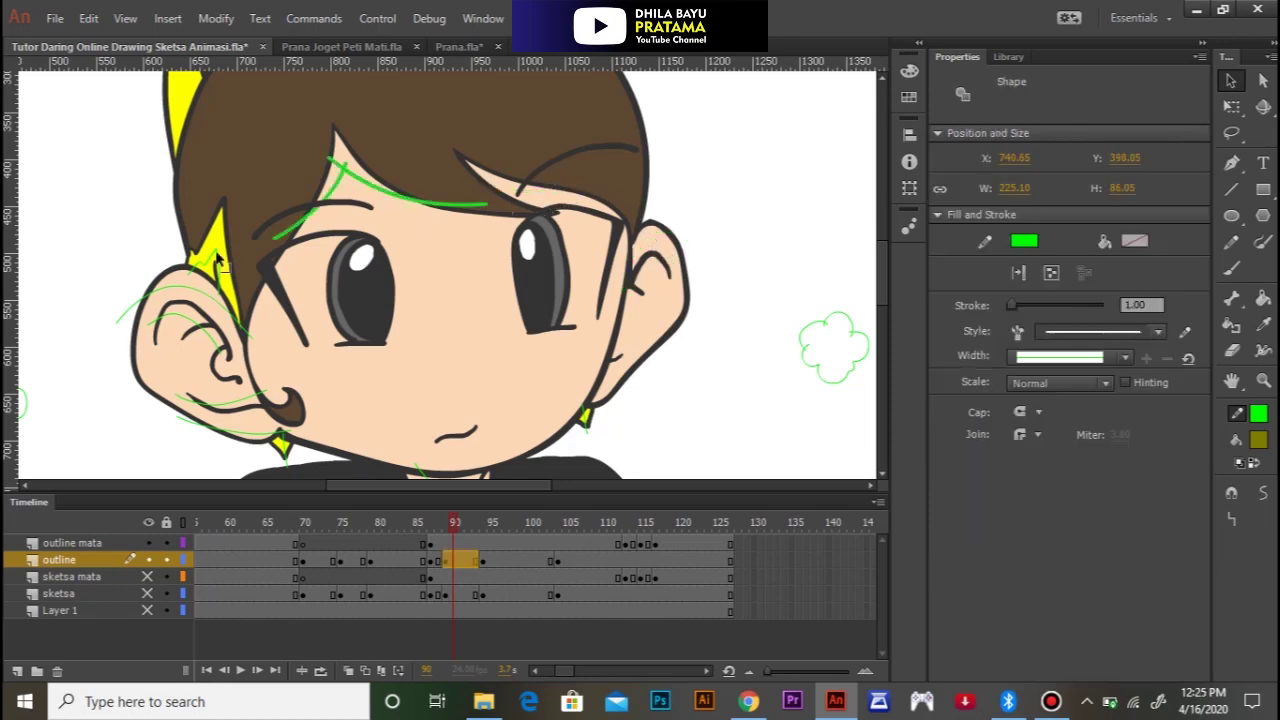
Step: Delete the green shading lines over the hair fringe, the left ear and its earring at frame 90 of the outline layer
key("Delete")
left_click(190, 320)
key("Delete")
left_click(249, 405)
key("Delete")
left_click(268, 440)
key("Delete")
left_click(452, 440)
key("Delete")
Step: Delete the remaining green shading lines on the right earring and across the neck at frame 90
left_click_drag(500, 395, 488, 307)
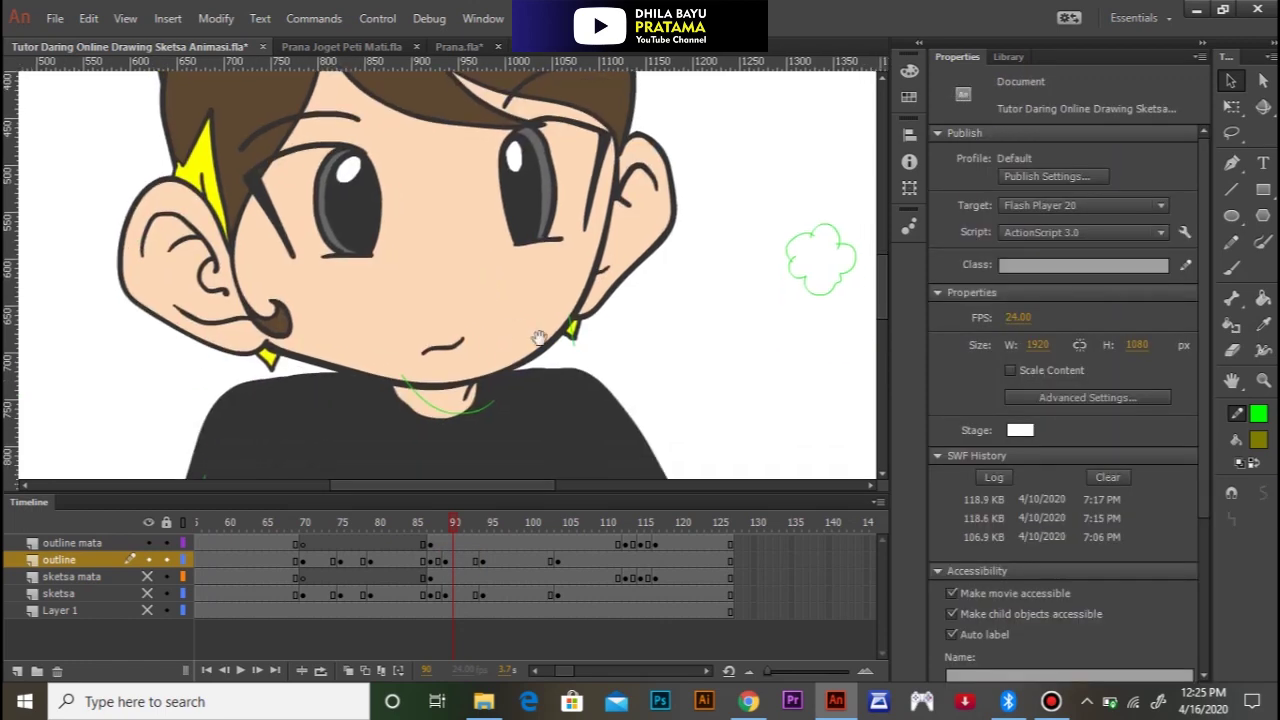
left_click(577, 348)
key("Delete")
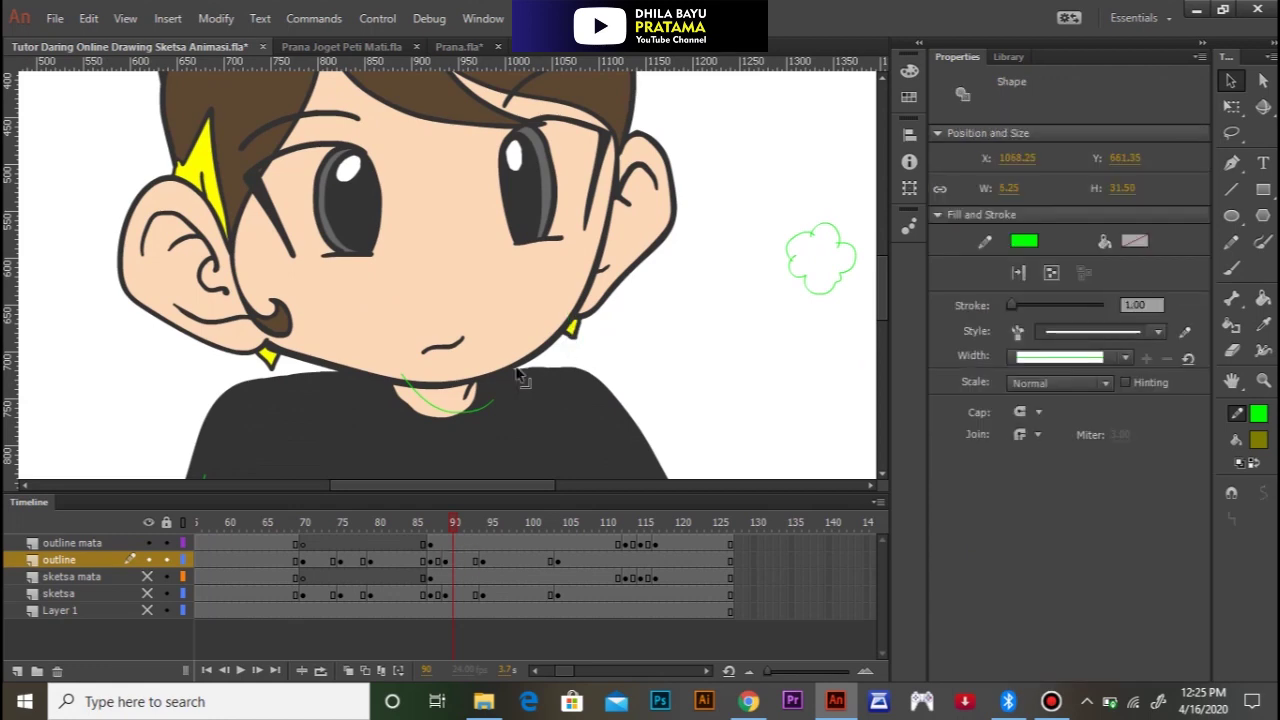
left_click(437, 410)
key("Delete")
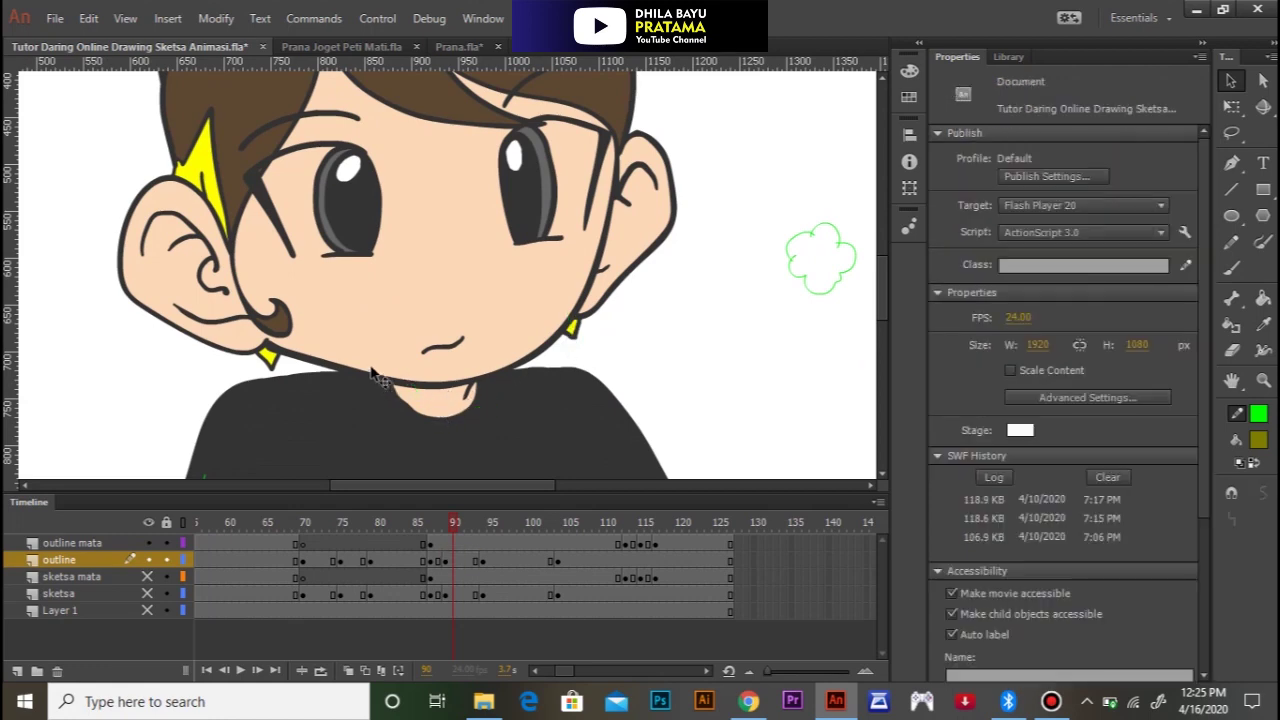
left_click_drag(342, 315, 352, 357)
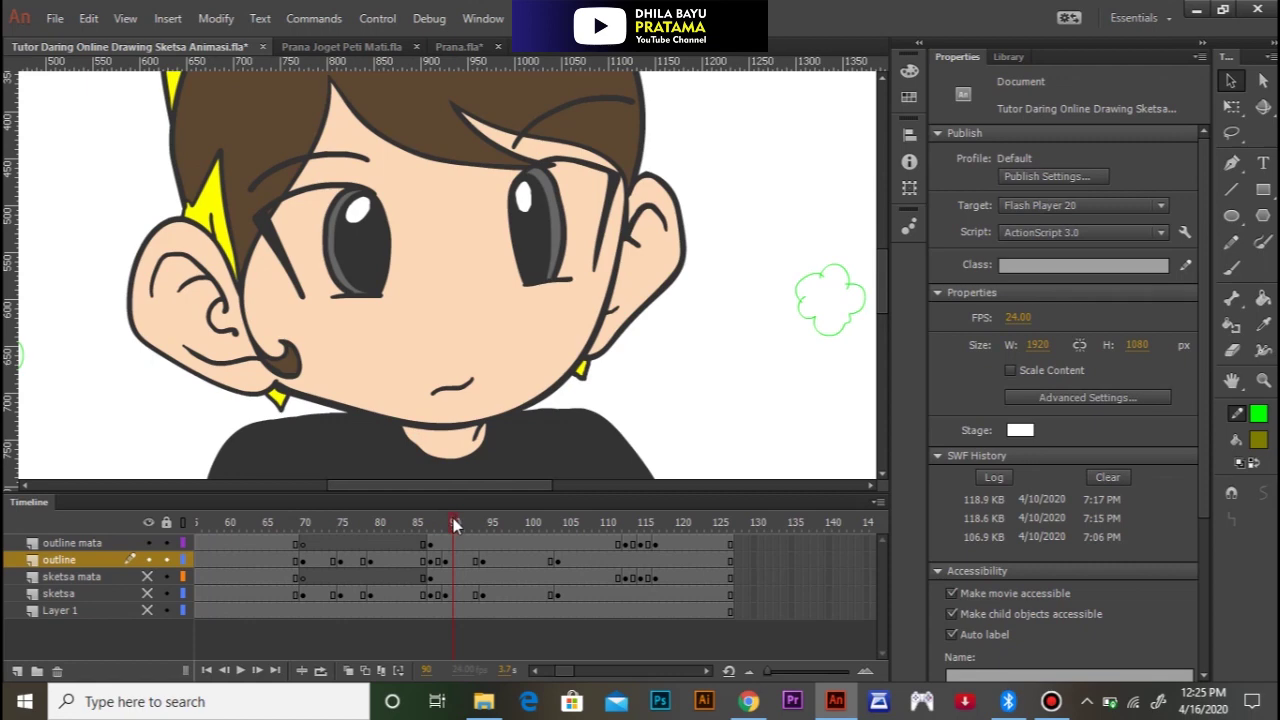
Step: Copy all green shading lines on the neck, earrings, both ears and hair fringe from the outline layer at frame 87
left_click_drag(455, 524, 436, 526)
left_click(440, 452)
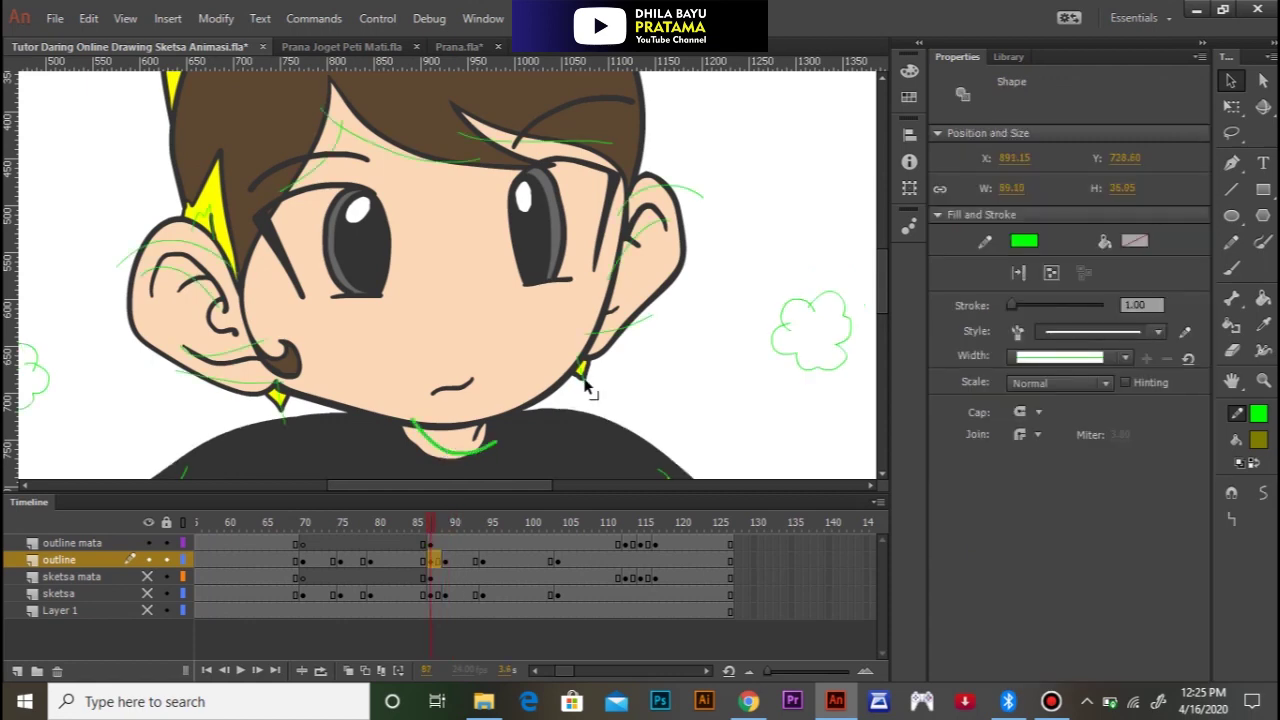
left_click(584, 384, "shift")
left_click(641, 321, "shift")
left_click(657, 224, "shift")
left_click(637, 188, "shift")
left_click(530, 146, "shift")
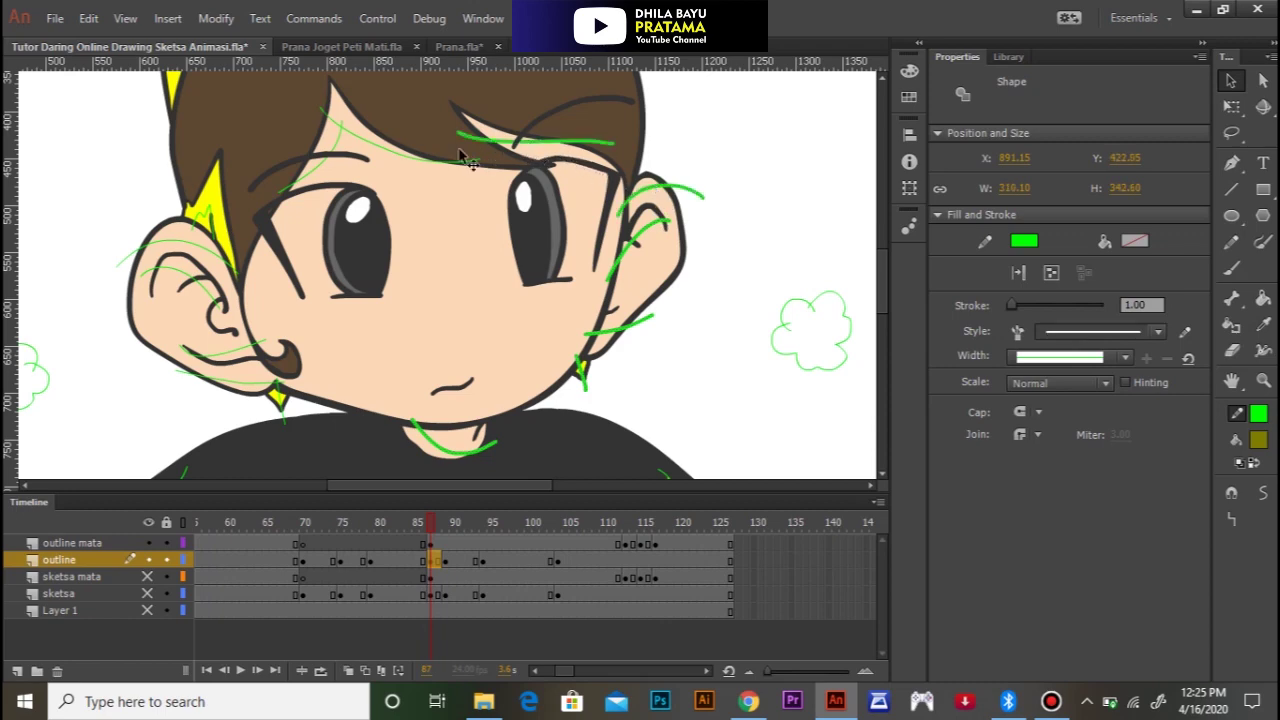
left_click(475, 165, "shift")
left_click(207, 220, "shift")
left_click(188, 270, "shift")
left_click(182, 271, "shift")
left_click(228, 351, "shift")
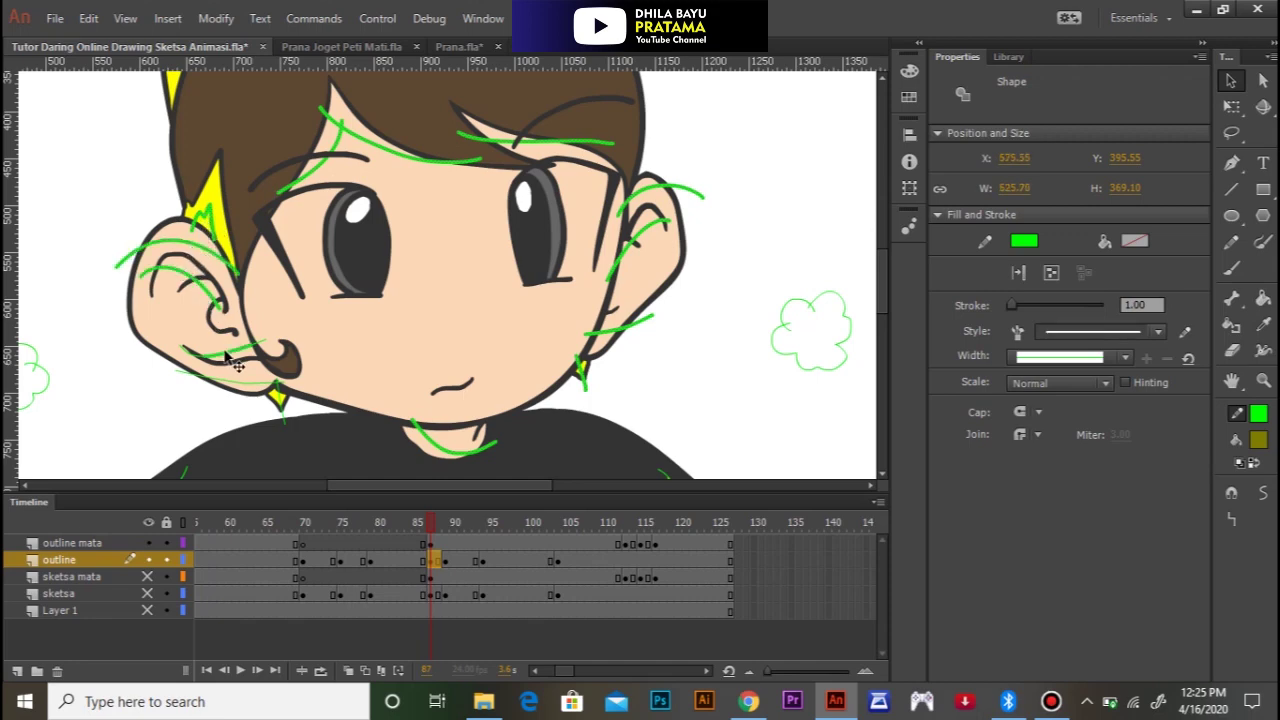
left_click(256, 381, "shift")
left_click(281, 398, "shift")
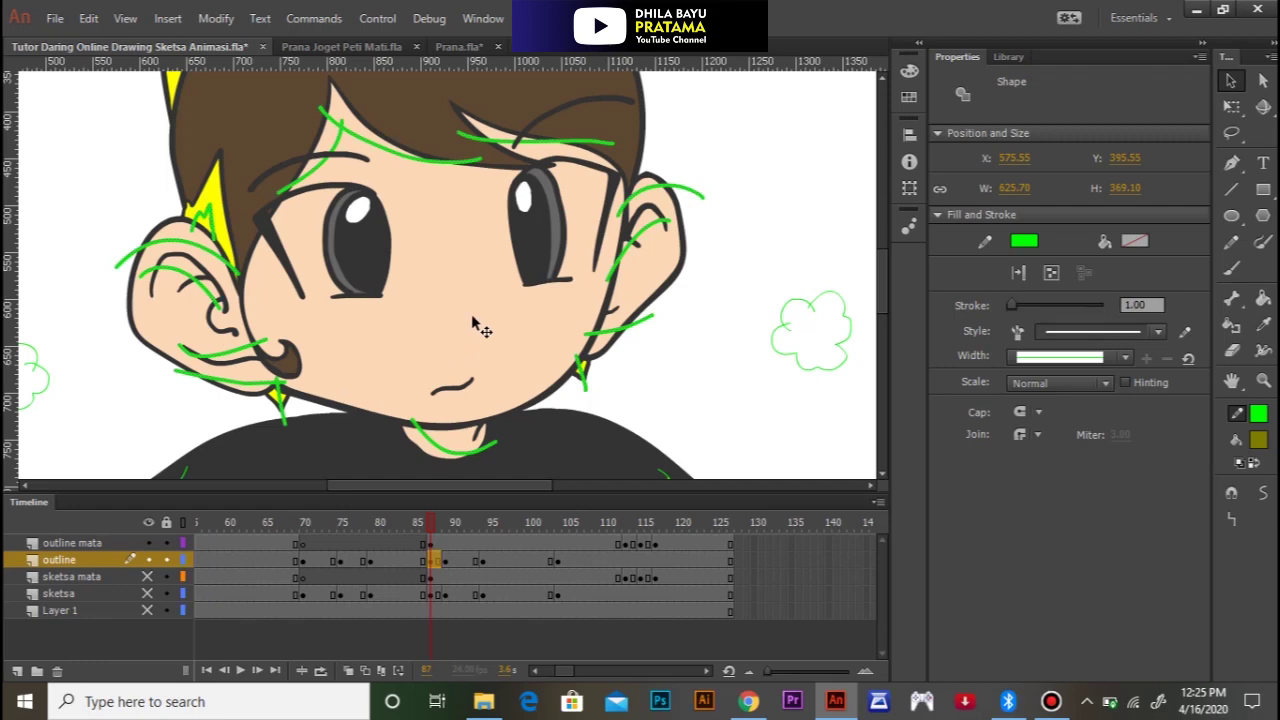
scroll(455, 300, "up", 2)
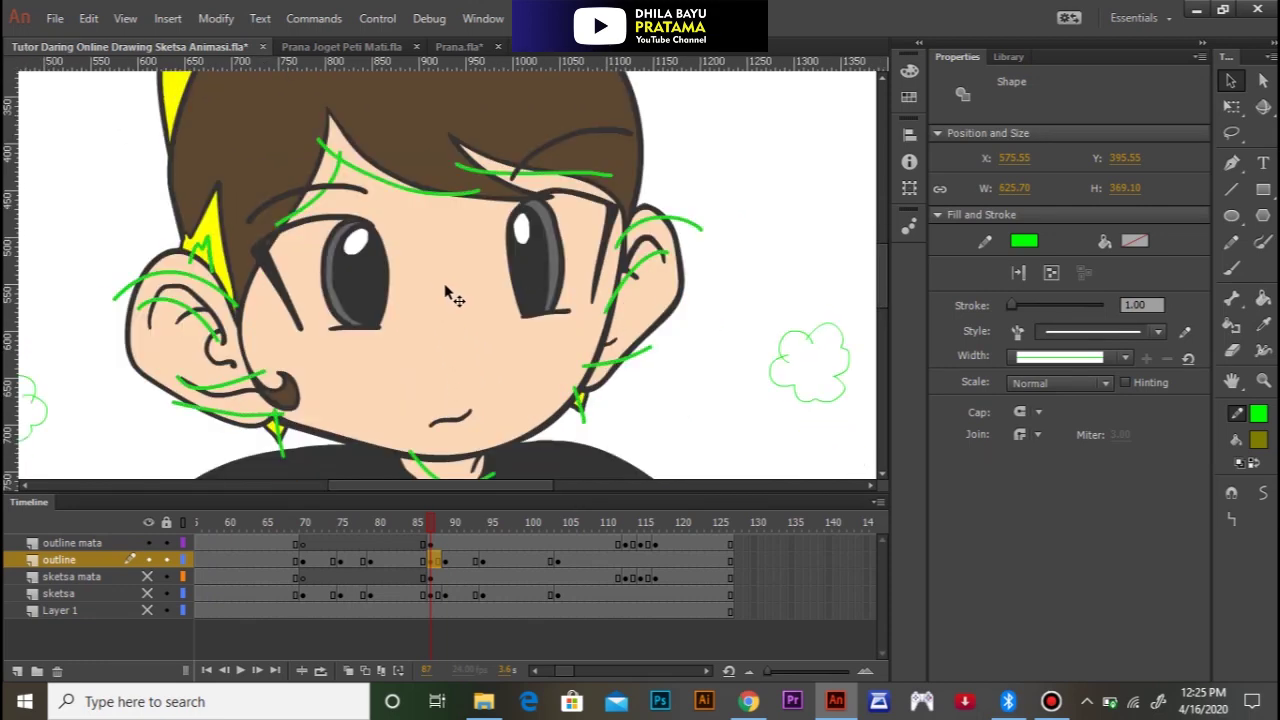
Step: Paste the copied head shading lines in place on the outline layer at frames 91, 97 and 106
left_click(459, 529)
left_click(462, 560)
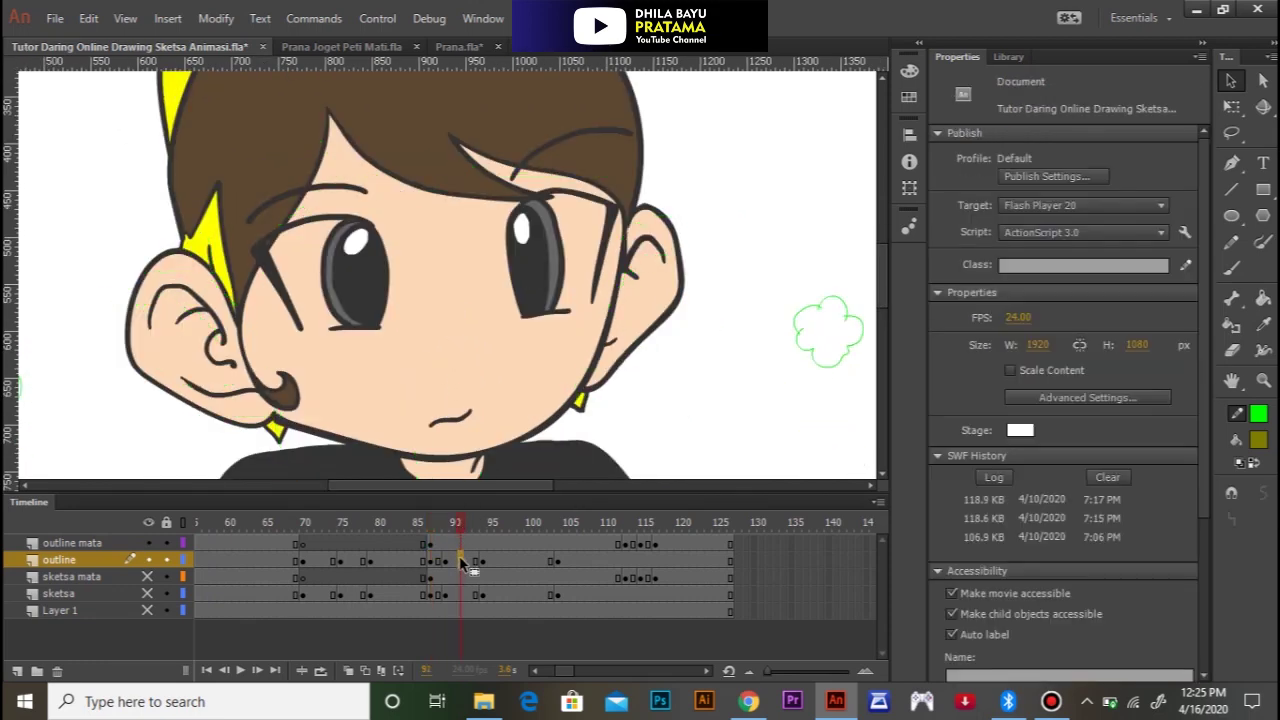
key("ctrl+shift+v")
left_click(506, 560)
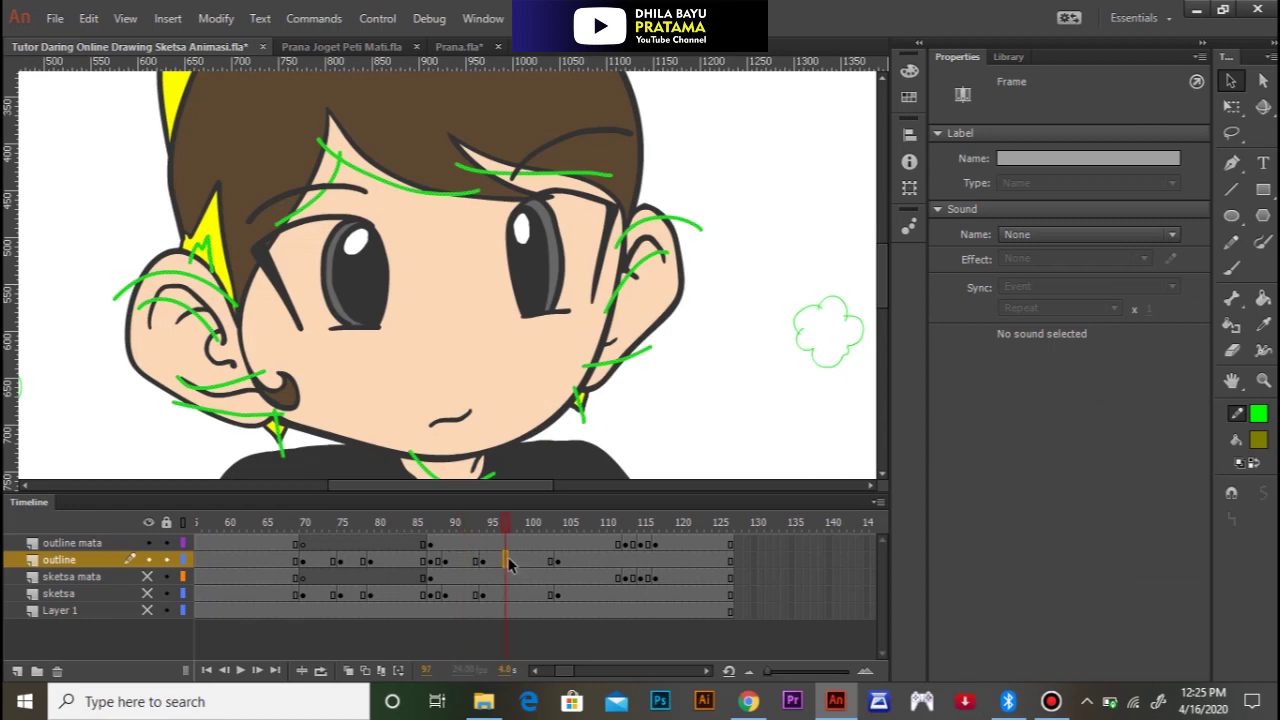
left_click(572, 561)
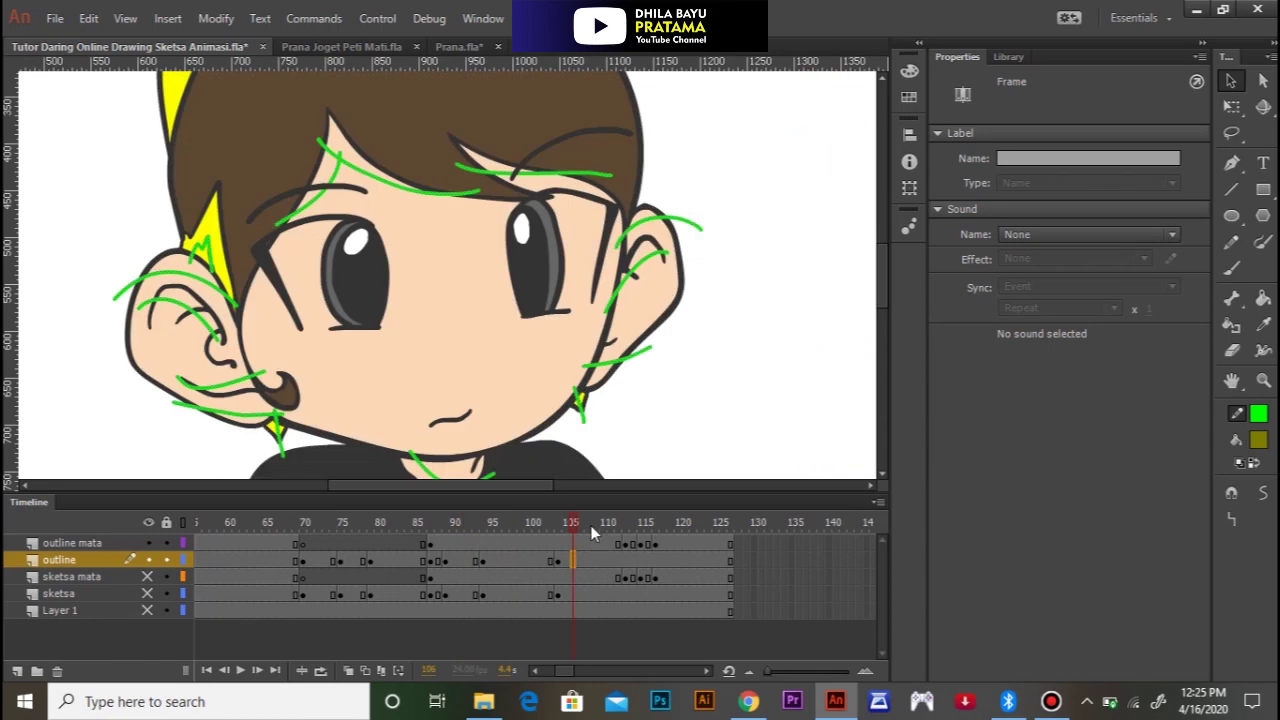
Step: Fill the white gap at the tip of the right sleeve ornament with yellow at frame 97
left_click_drag(655, 432, 636, 318)
left_click(513, 560)
left_click(458, 561)
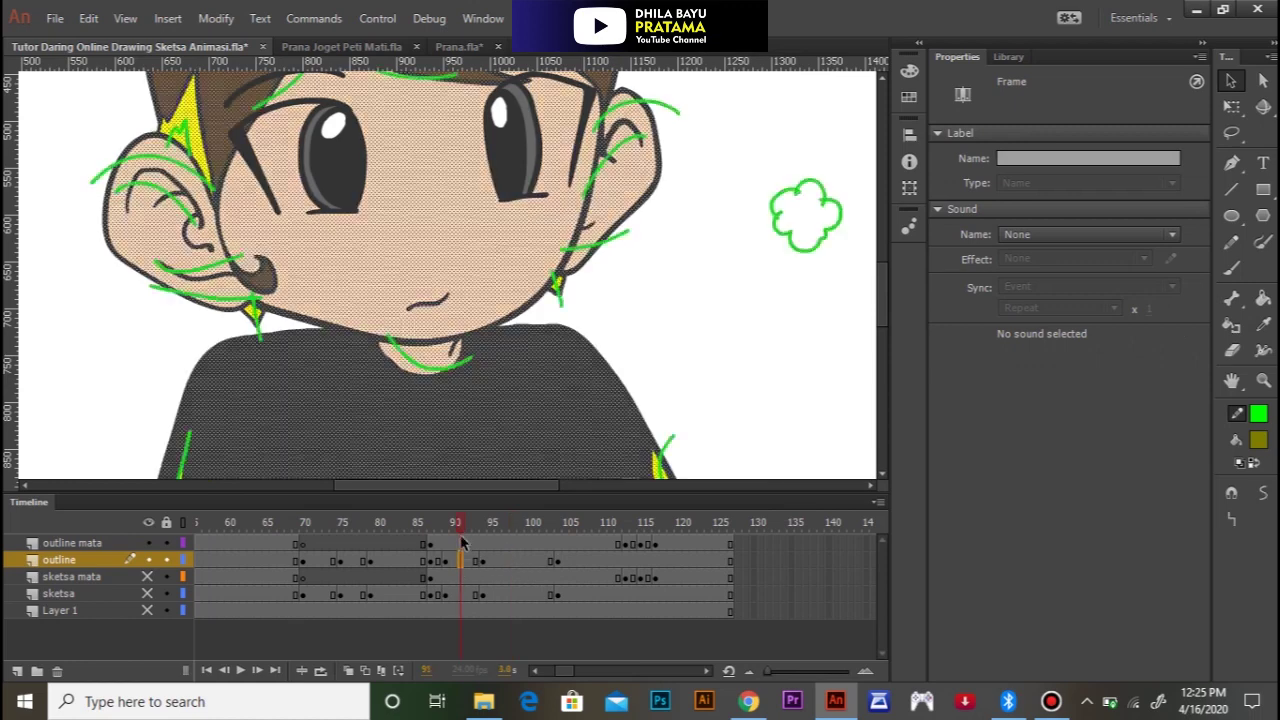
scroll(503, 309, "down", 3)
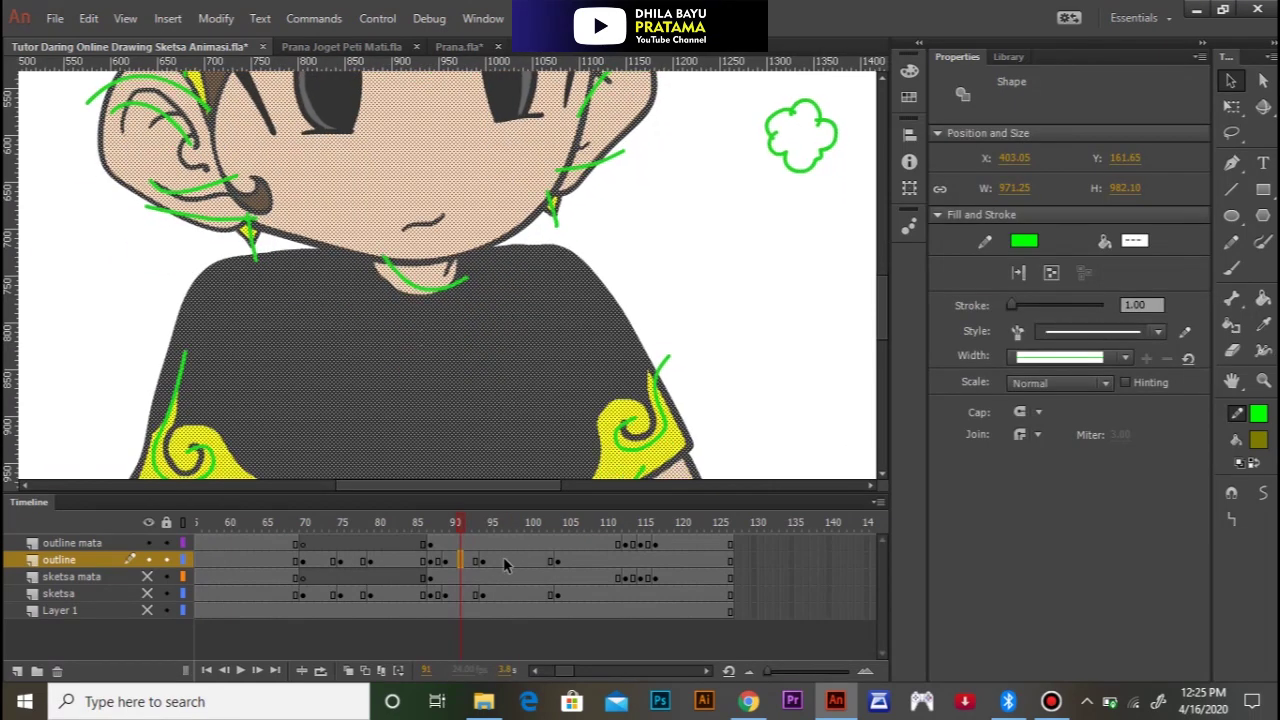
left_click(503, 560)
left_click(655, 426)
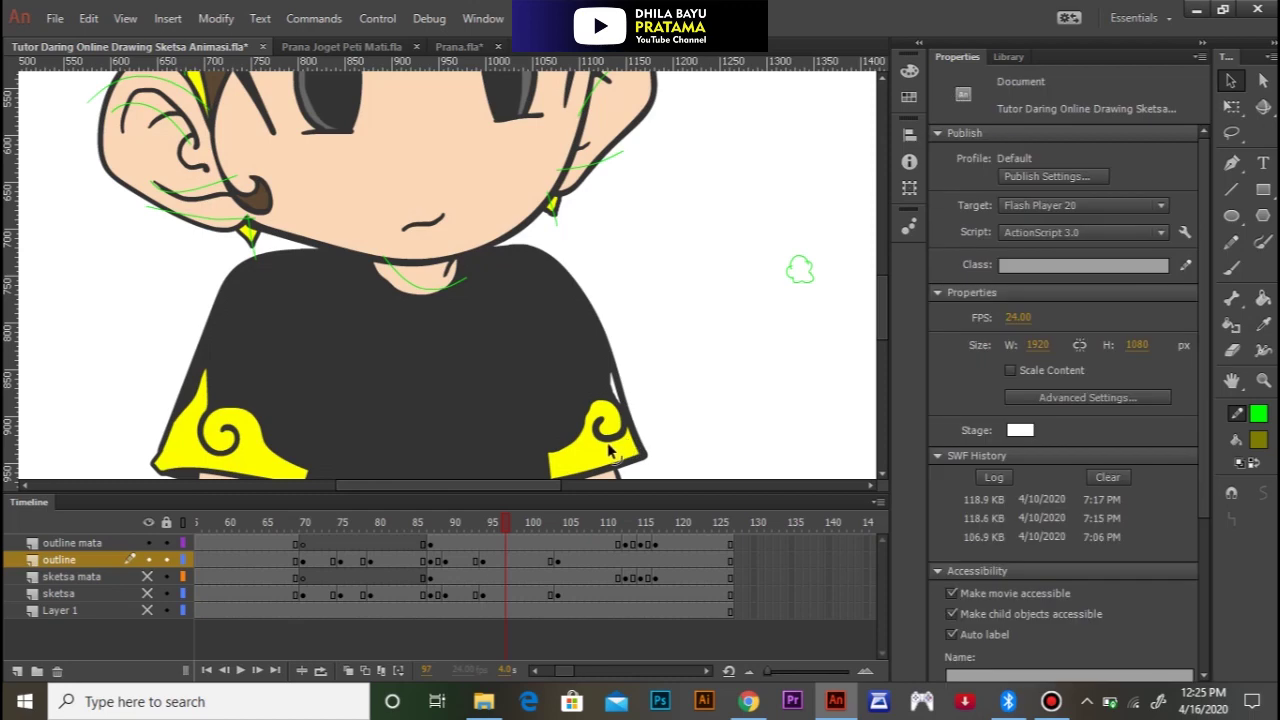
key("k")
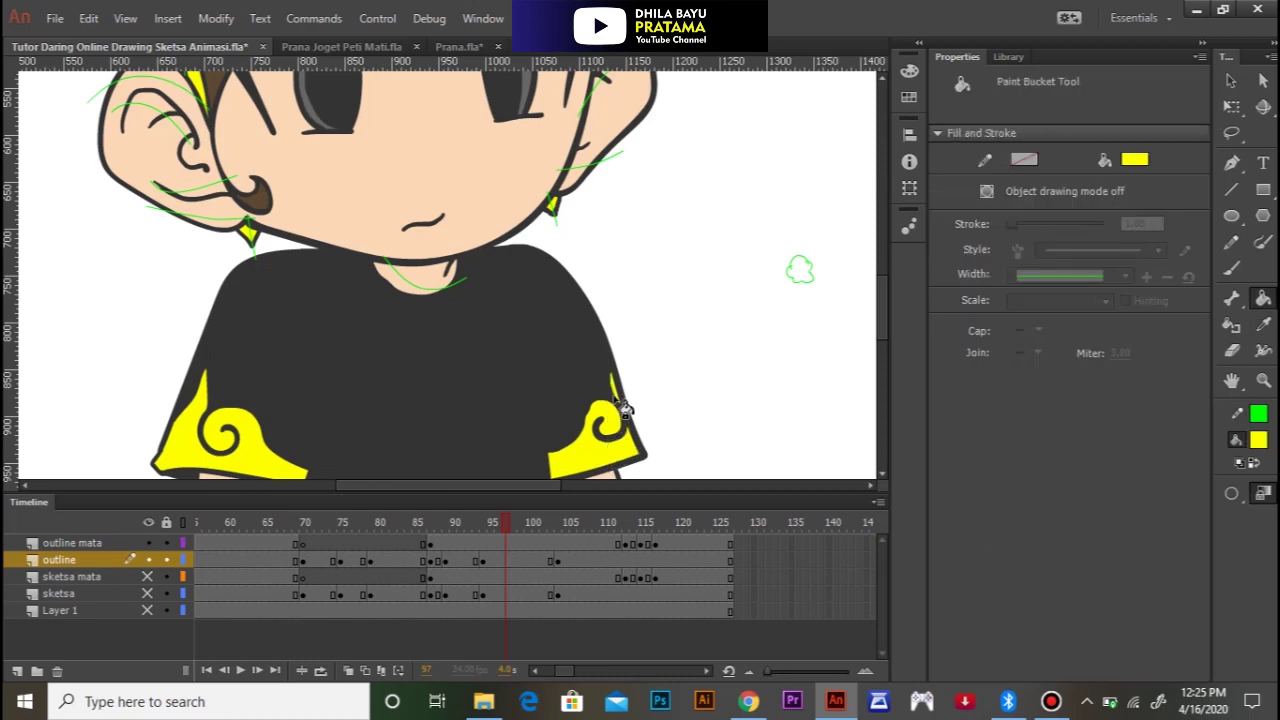
Step: Draw green shading lines with the Pencil tool on both sleeve ornaments and down both arms at frame 97
left_click(597, 425, "ctrl")
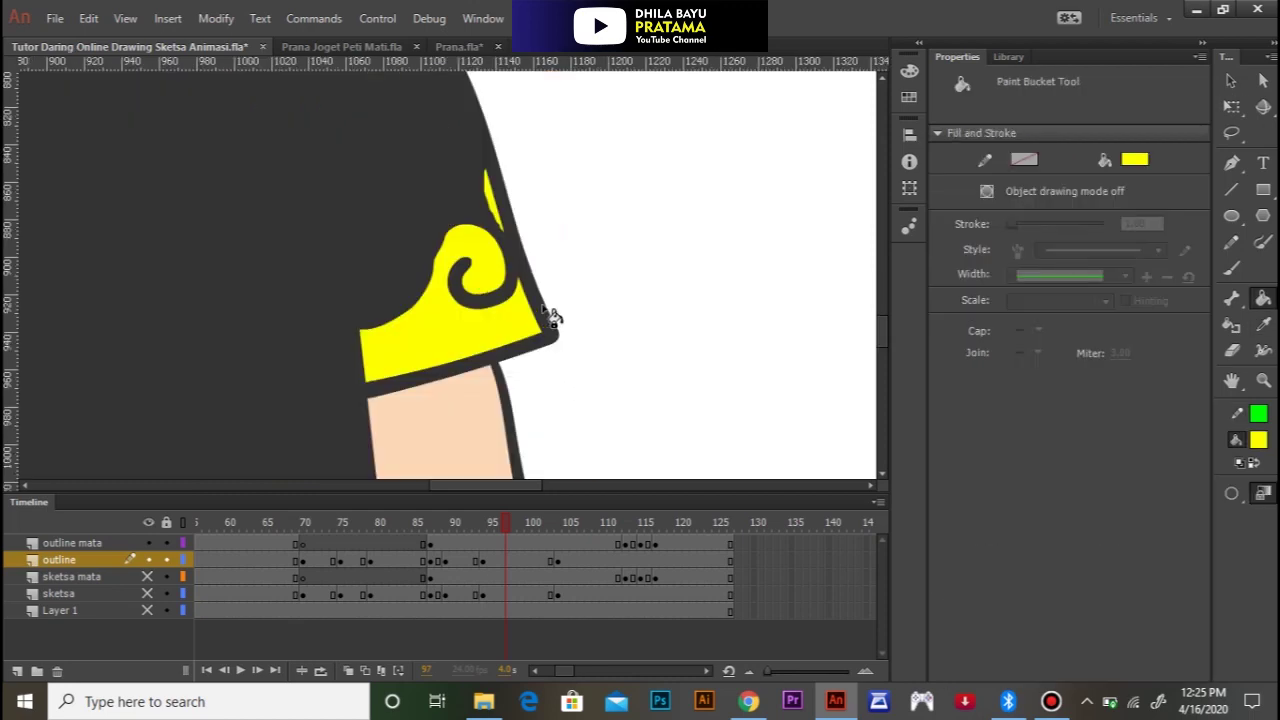
key("y")
mouse_move(488, 262)
left_mouse_down()
mouse_move(475, 256)
mouse_move(485, 318)
mouse_move(549, 258)
left_mouse_up()
mouse_move(493, 358)
left_mouse_down()
mouse_move(449, 187)
mouse_move(450, 468)
left_mouse_up()
key("ctrl+minus")
left_click_drag(223, 266, 370, 317)
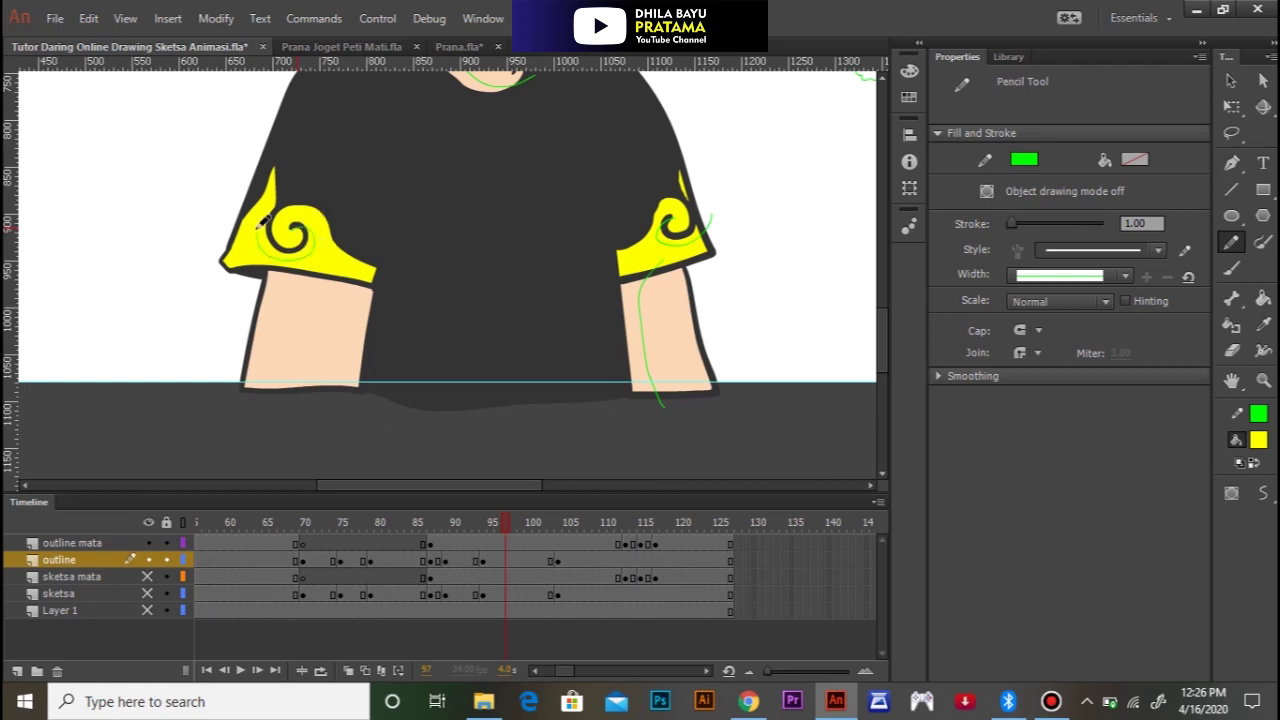
left_click_drag(272, 168, 286, 140)
mouse_move(320, 258)
left_mouse_down()
mouse_move(349, 307)
mouse_move(330, 408)
left_mouse_up()
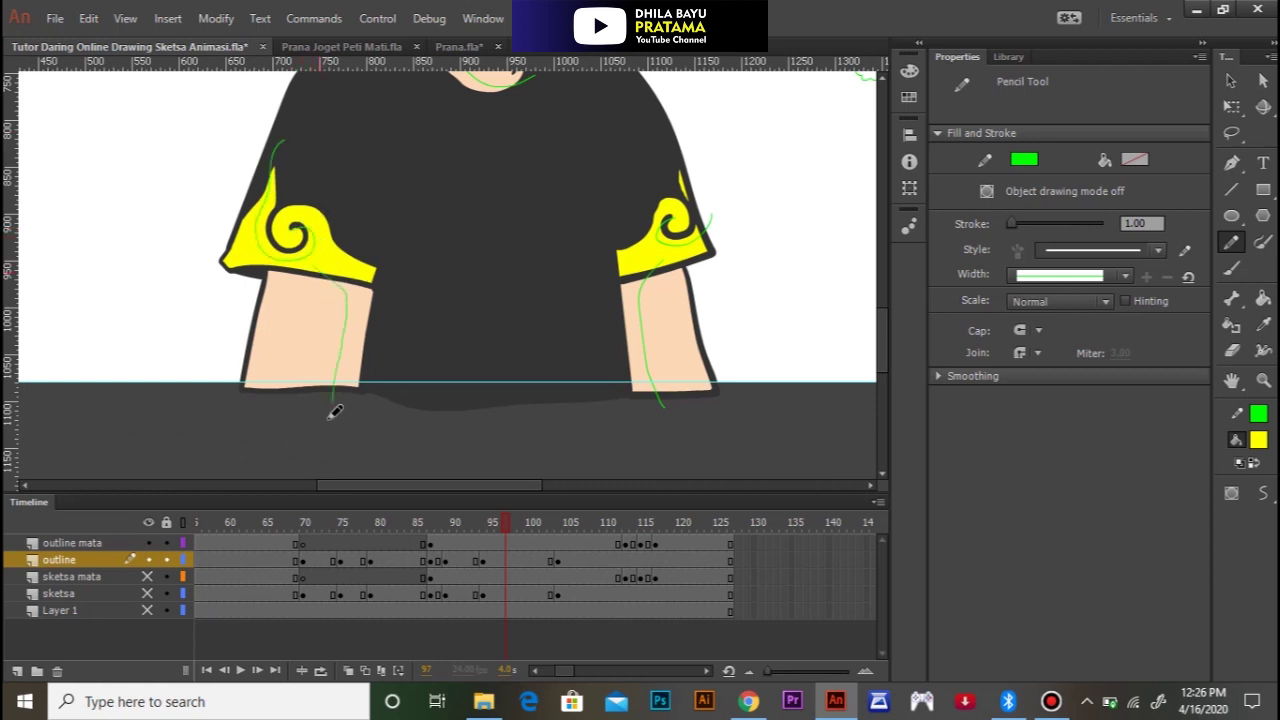
Step: Draw matching green shading lines on both sleeve ornaments and arms at frame 106 with the Pencil tool
mouse_move(423, 220)
left_mouse_down()
mouse_move(402, 357)
mouse_move(377, 241)
left_mouse_up()
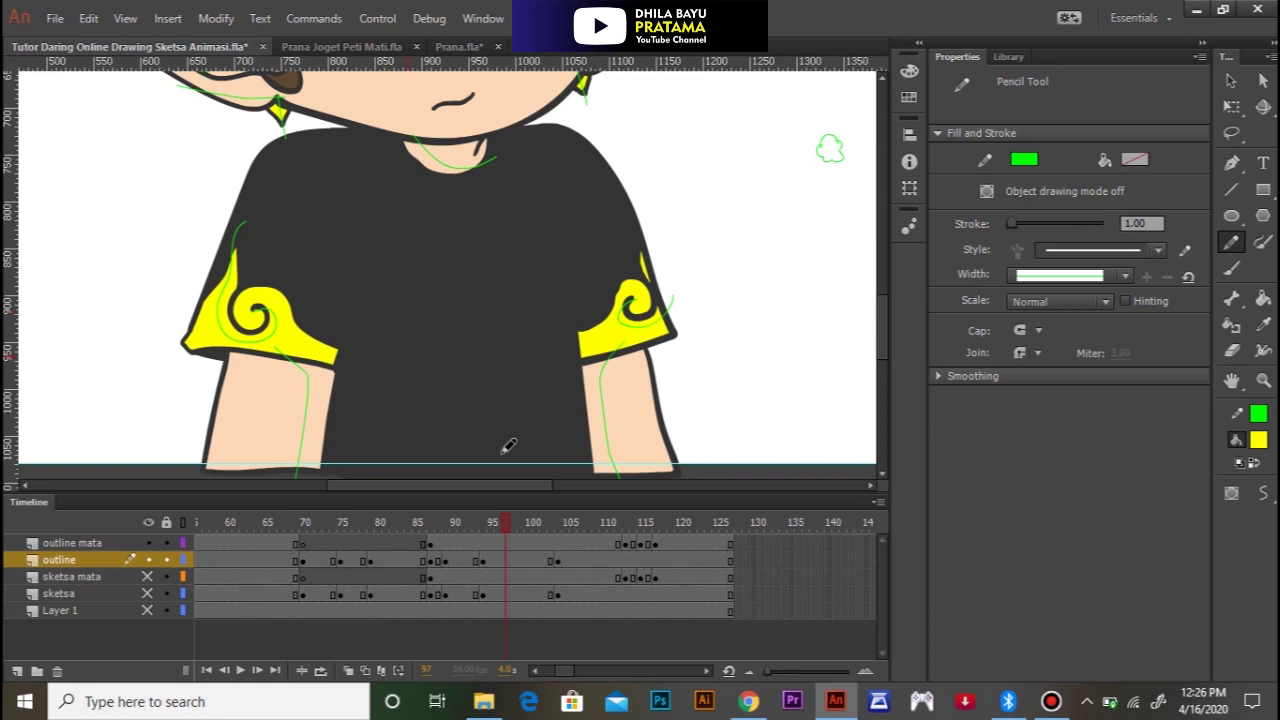
left_click_drag(510, 523, 572, 522)
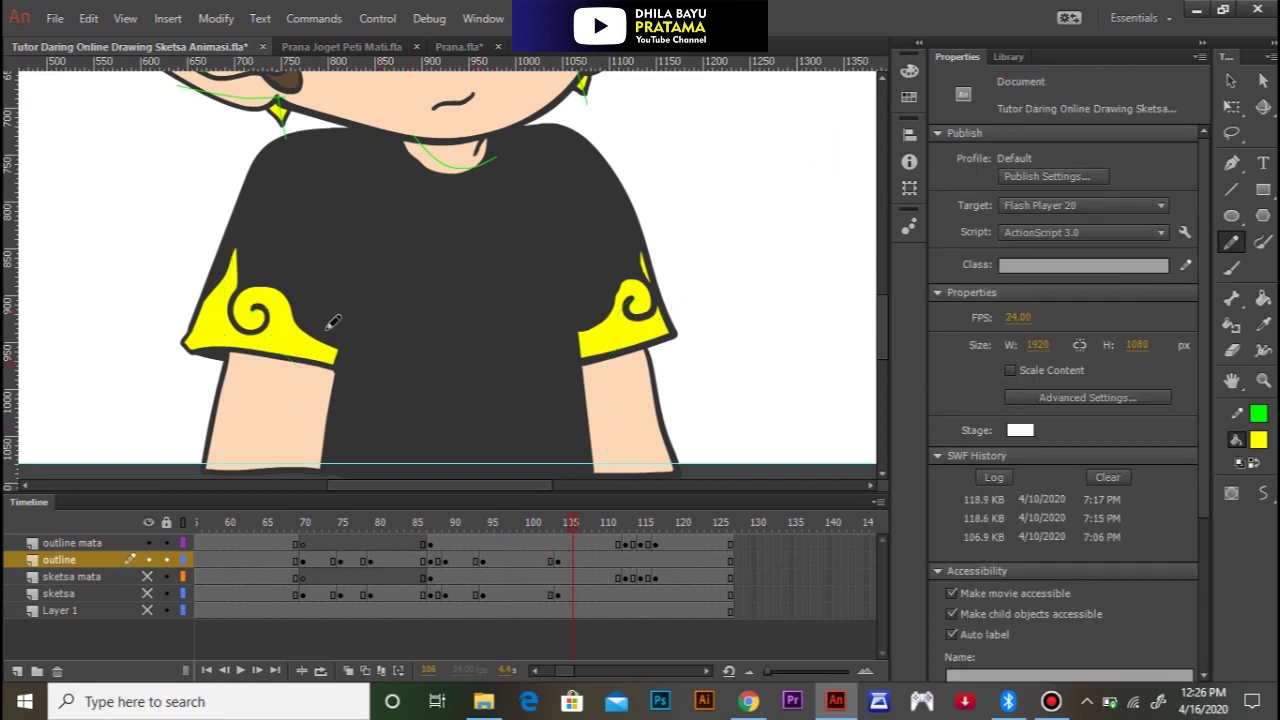
left_click_drag(318, 372, 298, 470)
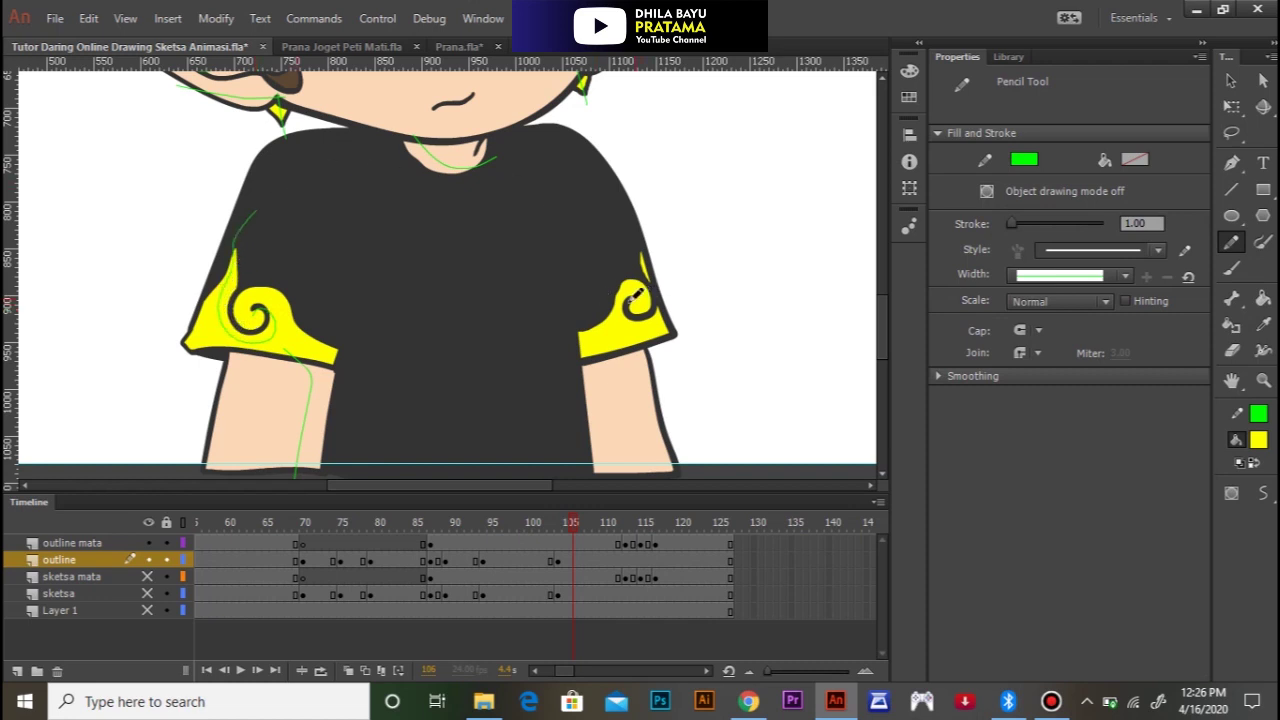
left_click_drag(612, 356, 622, 475)
Step: Scrub through the whole animation to check the green shading lines across the character's poses
mouse_move(576, 527)
left_mouse_down()
mouse_move(608, 525)
mouse_move(412, 535)
mouse_move(432, 538)
mouse_move(430, 524)
left_mouse_up()
left_click(459, 391, "ctrl+shift")
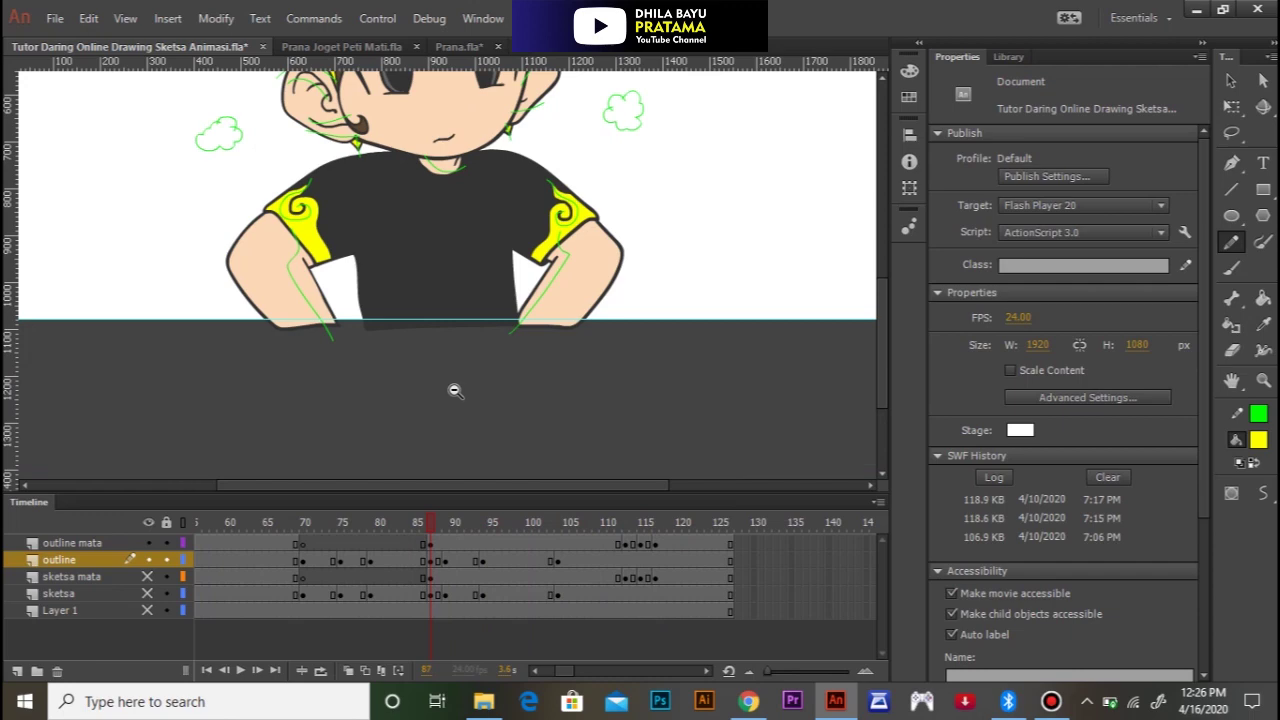
left_click_drag(390, 316, 435, 494)
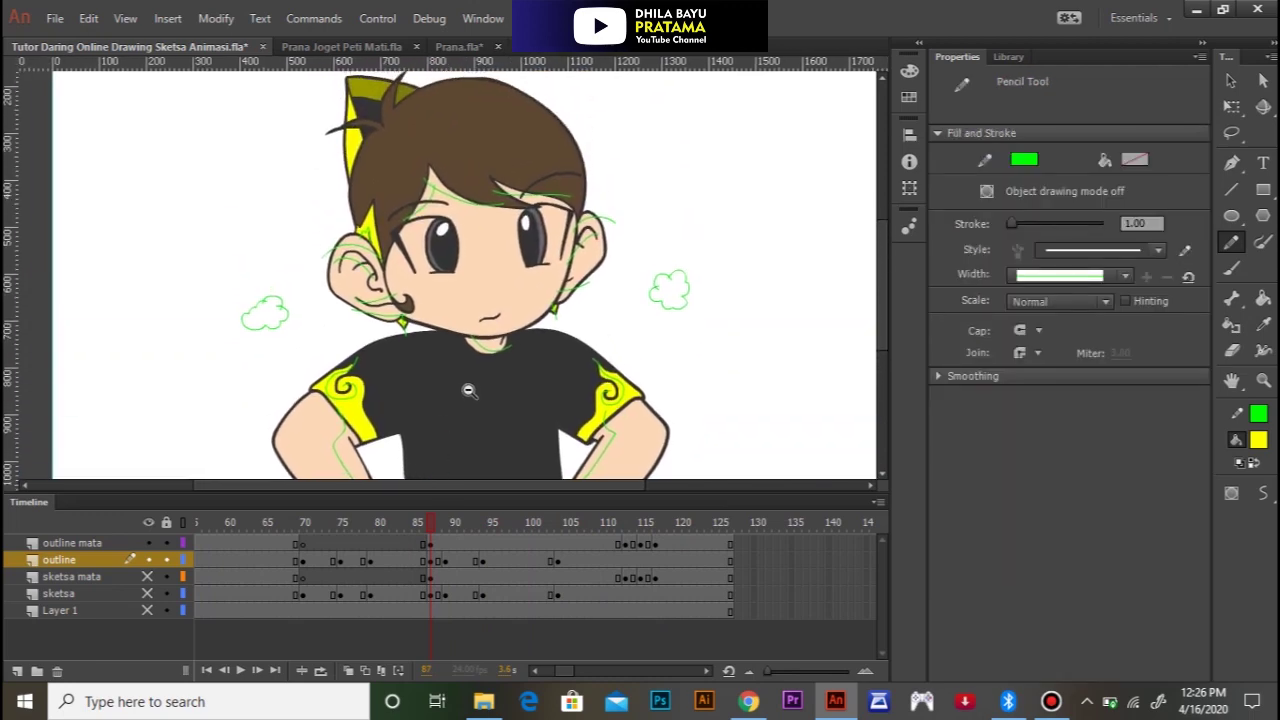
left_click(468, 390, "ctrl+shift")
left_click(401, 243, "ctrl")
left_click_drag(461, 227, 465, 251)
left_click_drag(329, 519, 101, 539)
left_click_drag(208, 544, 333, 531)
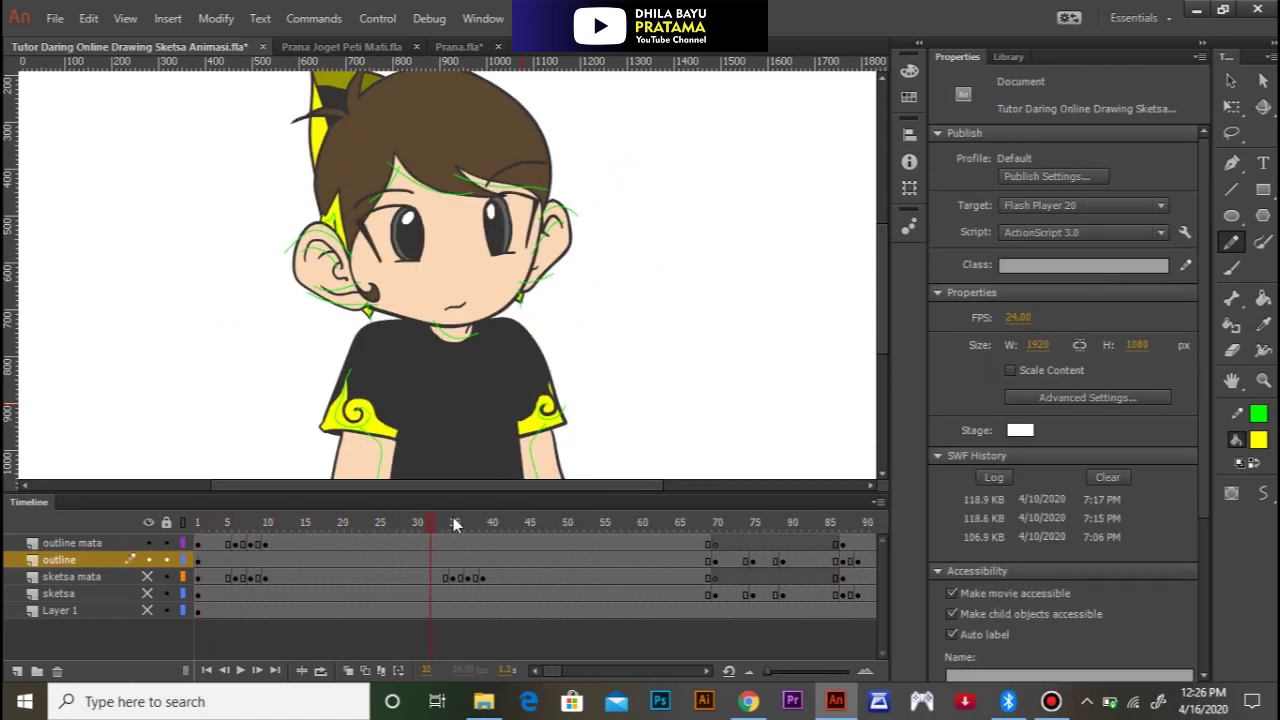
left_click_drag(664, 498, 866, 498)
left_click_drag(672, 527, 643, 520)
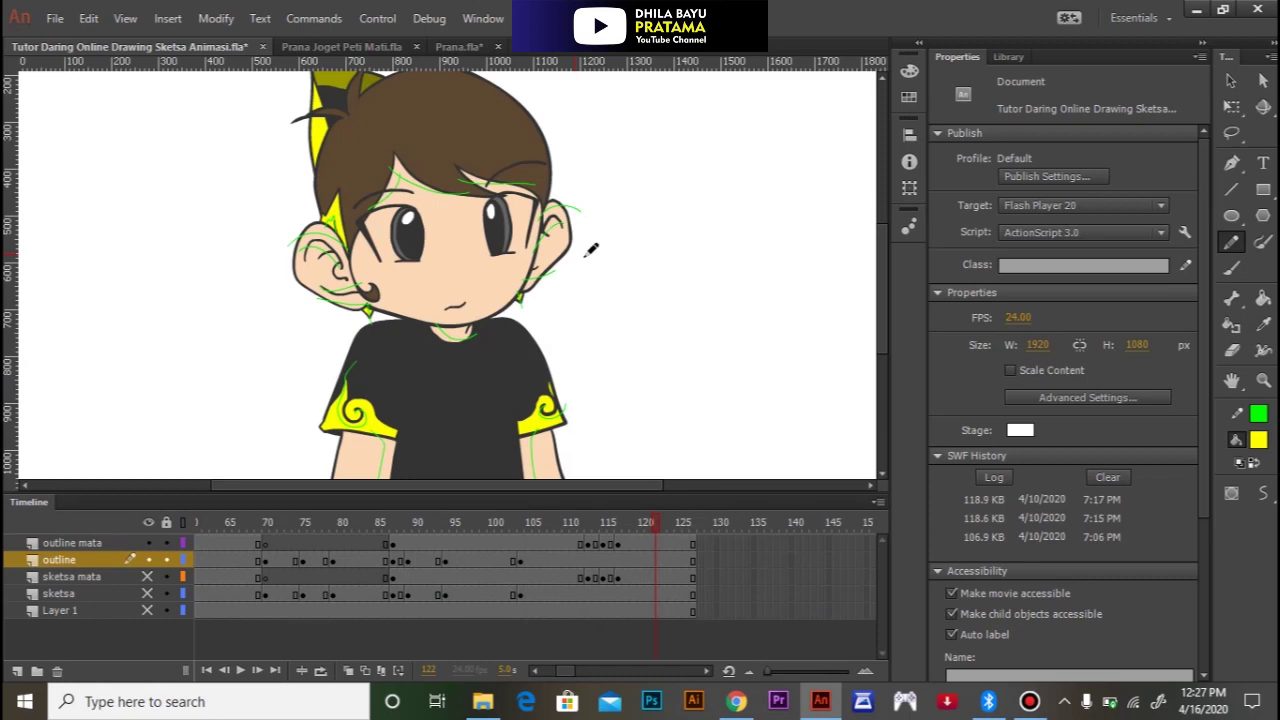
Step: Switch to File Explorer and browse the Animasi 2D Prana folder on Local Disk (E:)
left_click(484, 703)
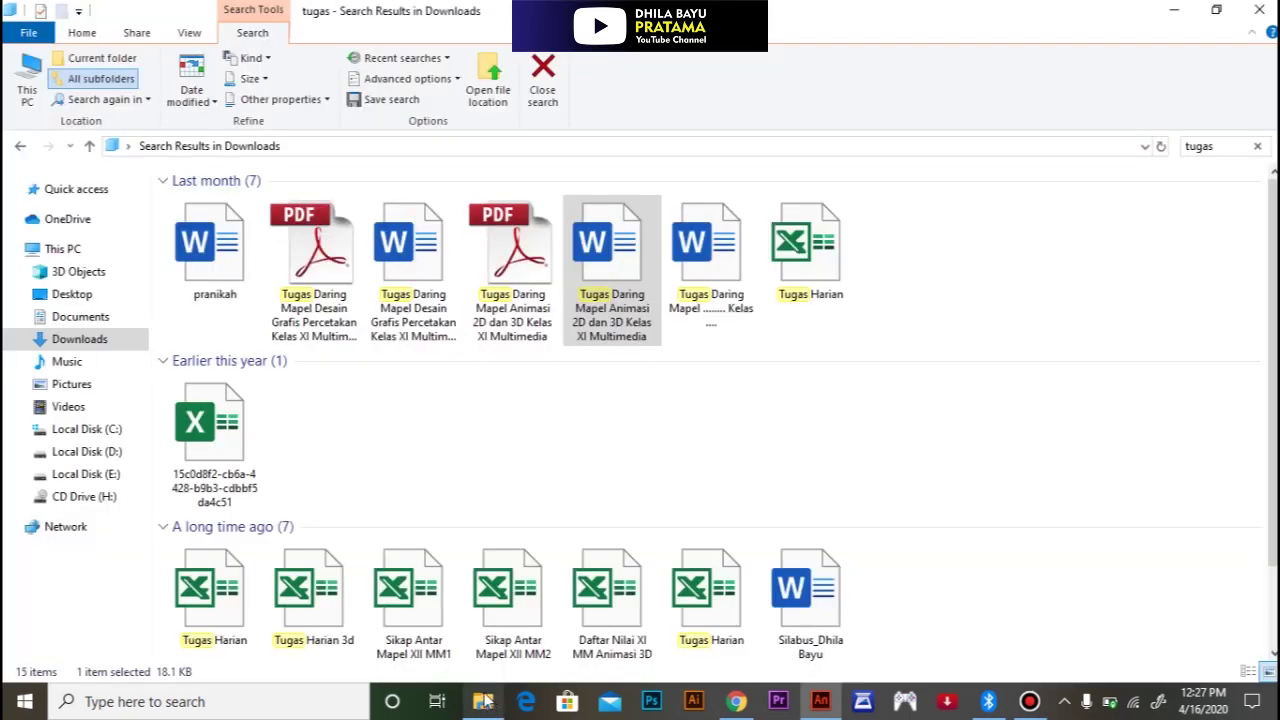
left_click(97, 478)
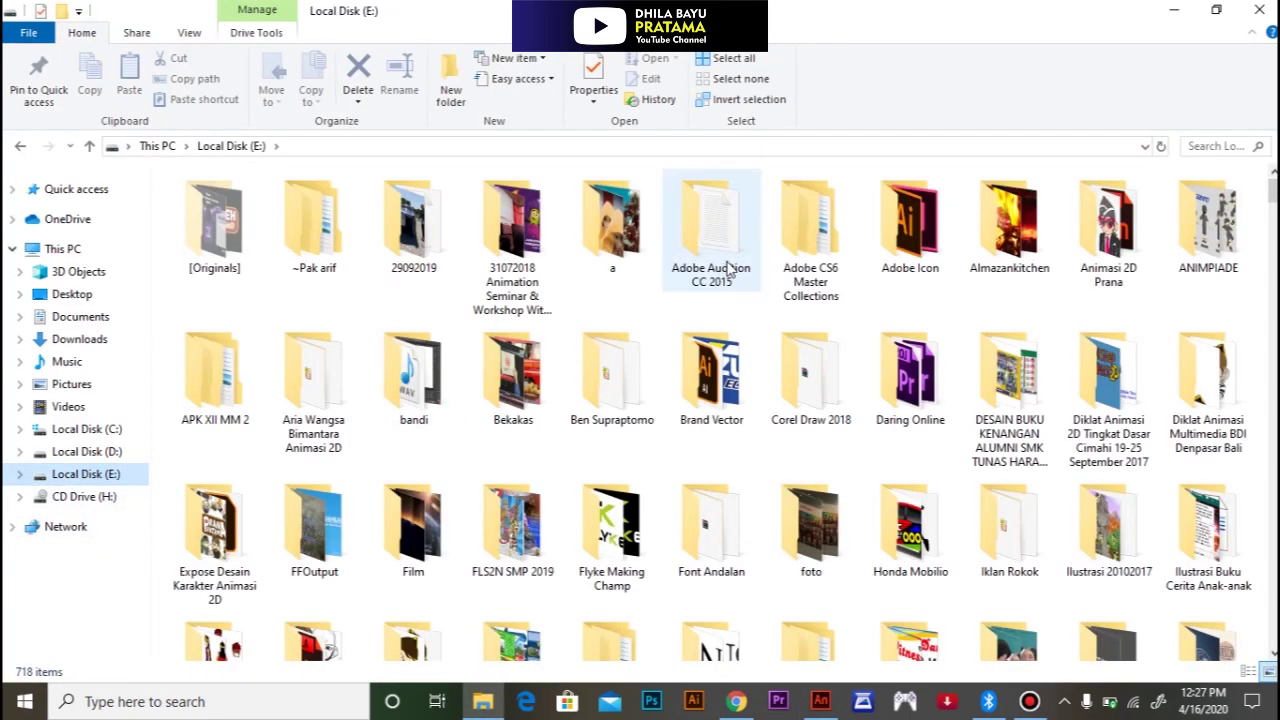
left_click(1120, 238)
double_click(1120, 238)
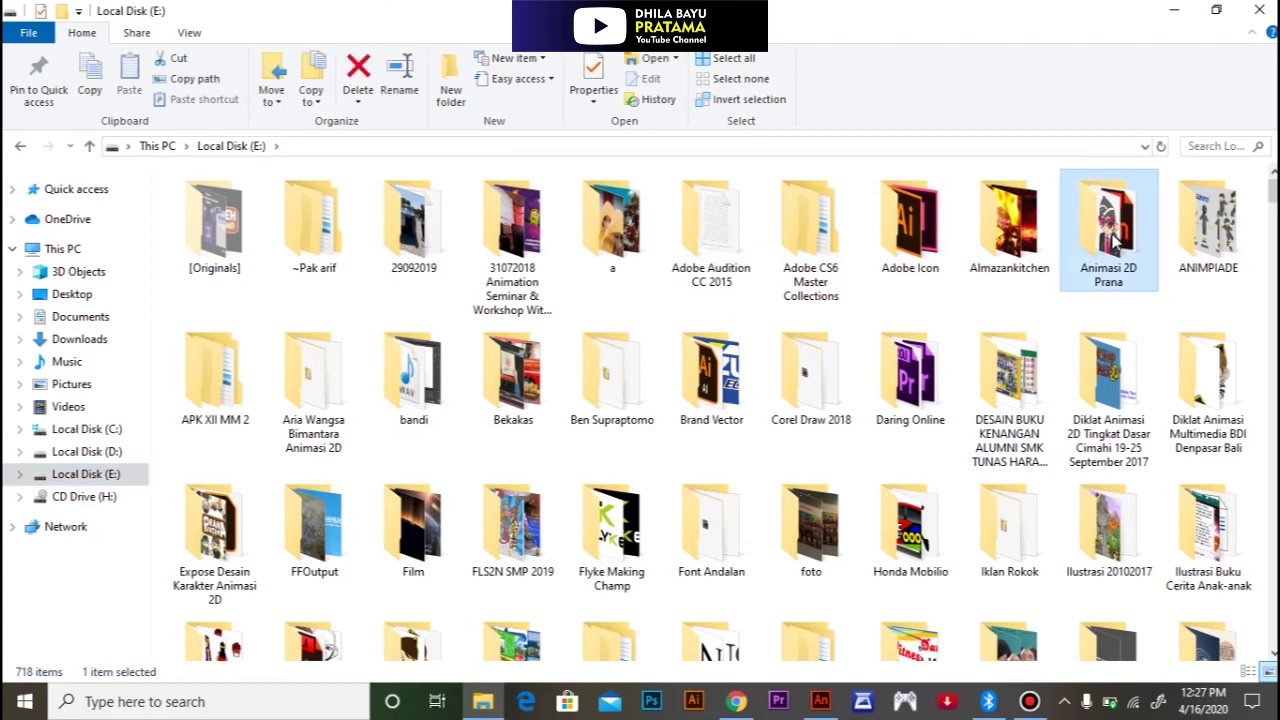
left_click_drag(1273, 212, 1273, 360)
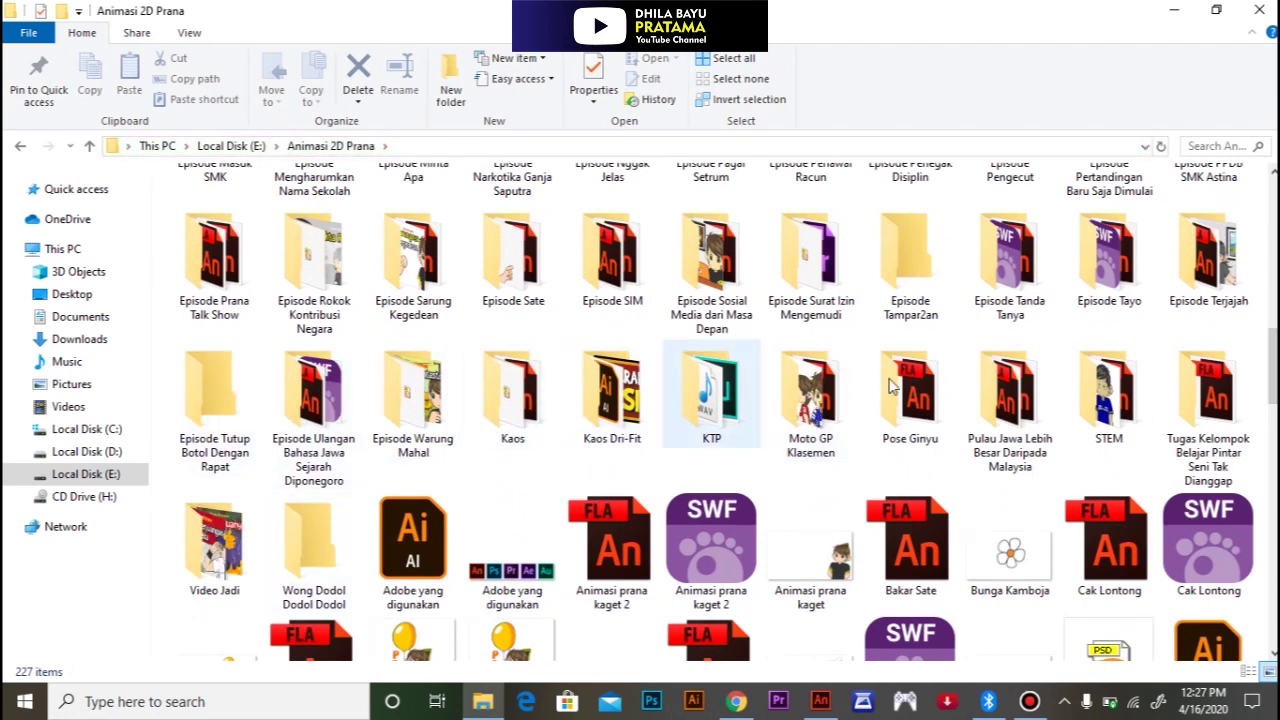
Step: Open the Animate FLA file from the Kaos Dri-Fit folder
double_click(520, 397)
key("alt+Left")
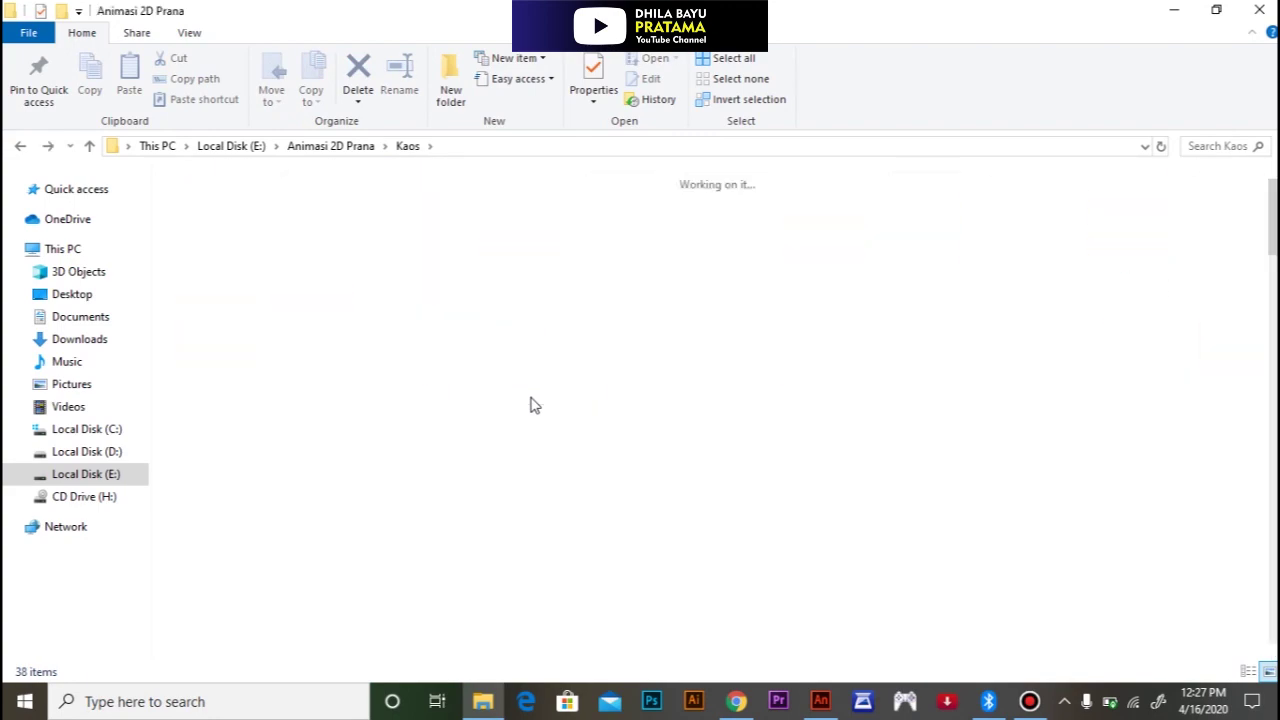
left_click(600, 560)
double_click(600, 560)
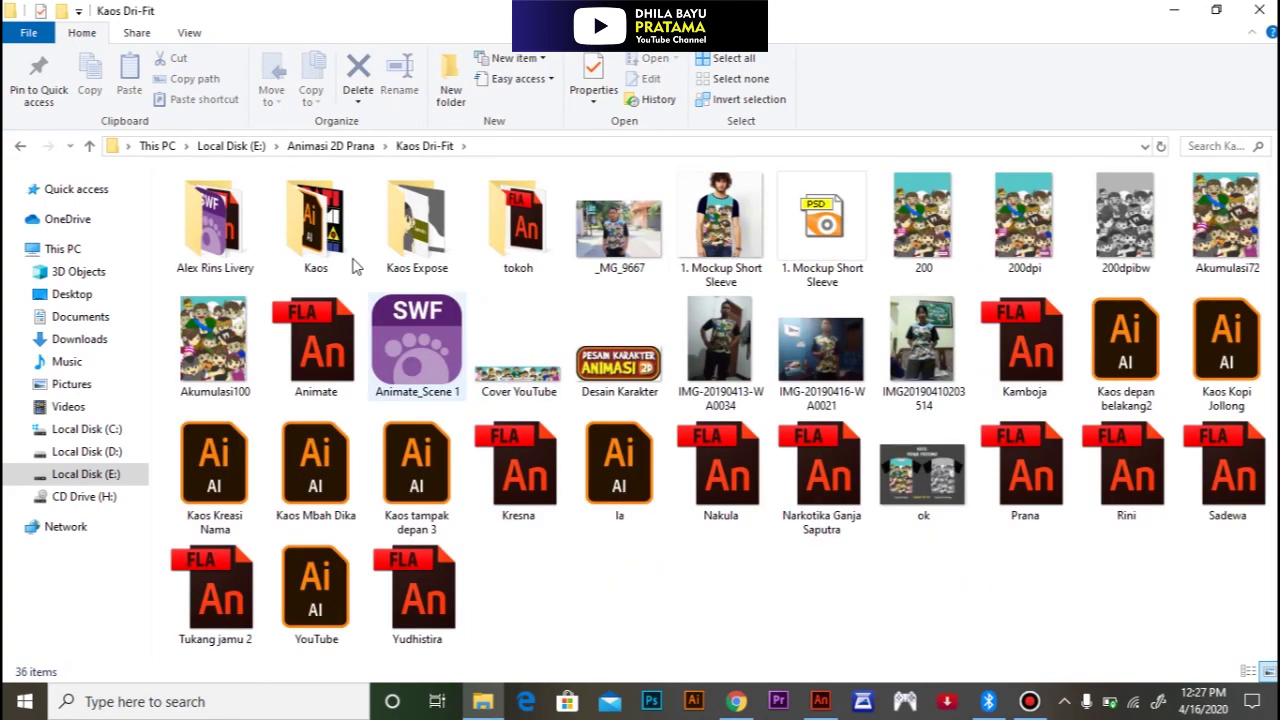
double_click(340, 342)
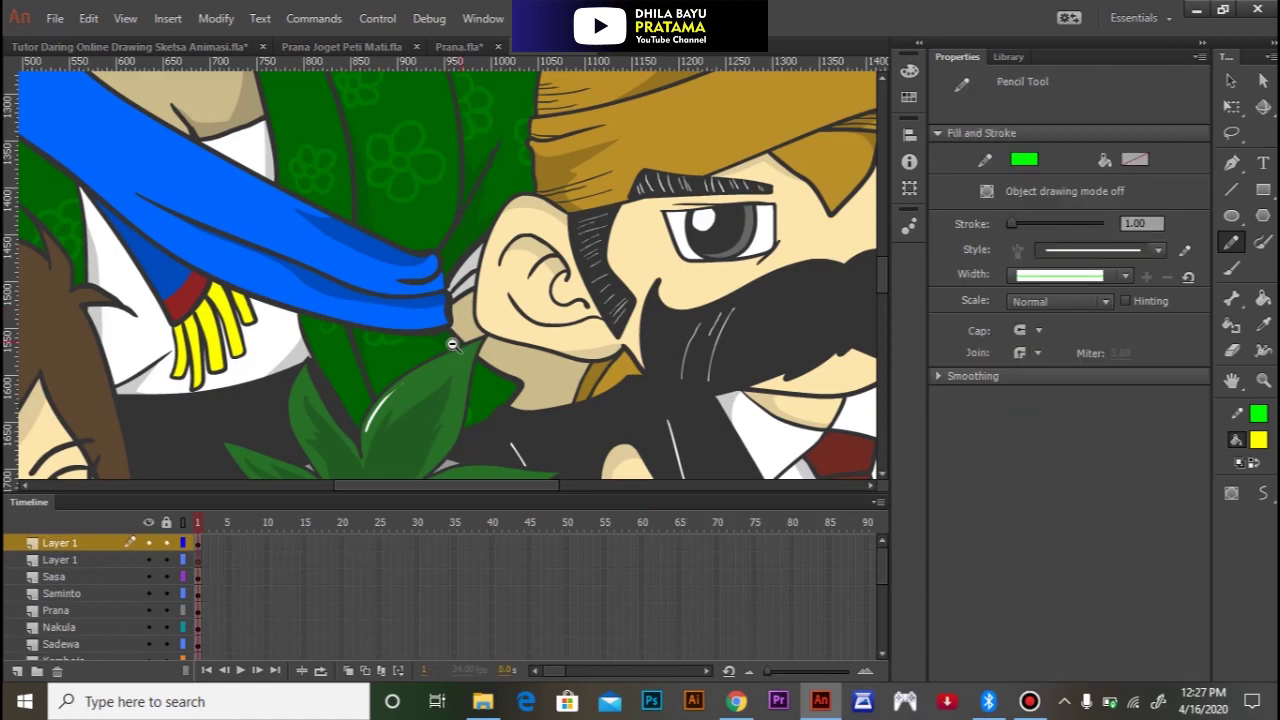
Step: Examine the shading on the finished characters in the group illustration, from the mustached man down to the front row
left_click(453, 344, "ctrl+alt")
left_click_drag(444, 332, 320, 145)
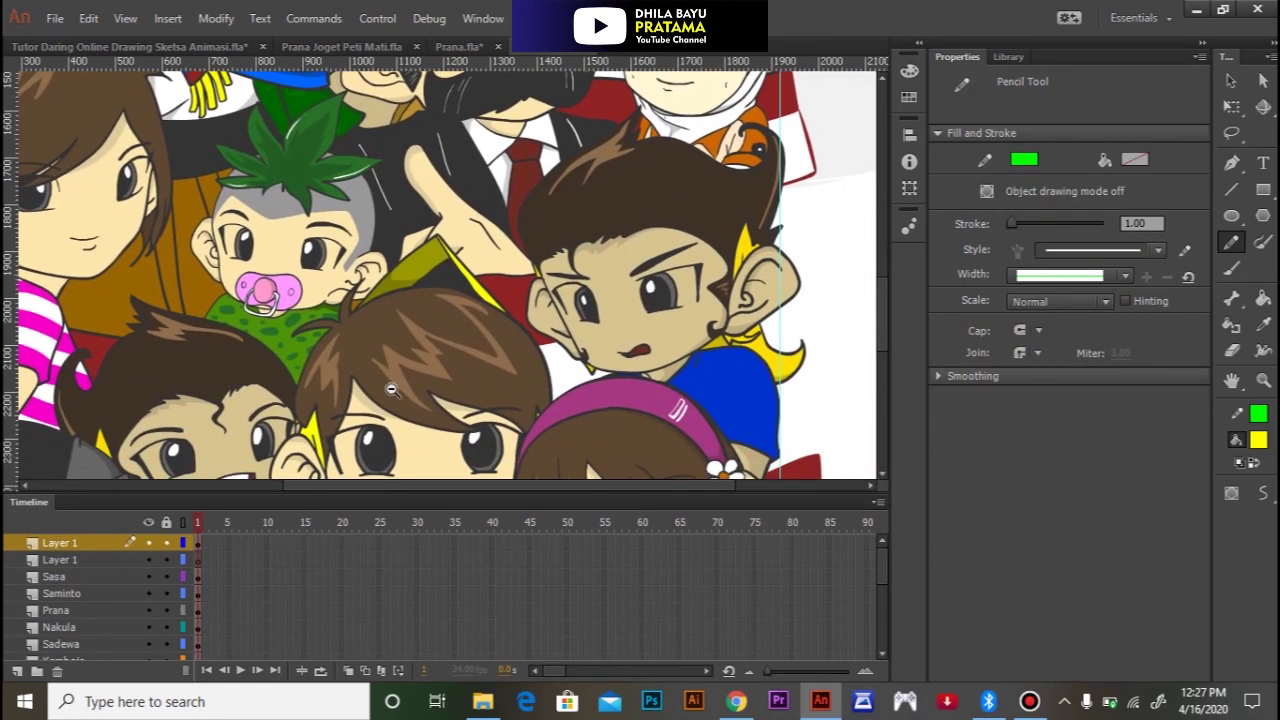
left_click(428, 418, "ctrl+alt")
left_click(458, 353, "ctrl")
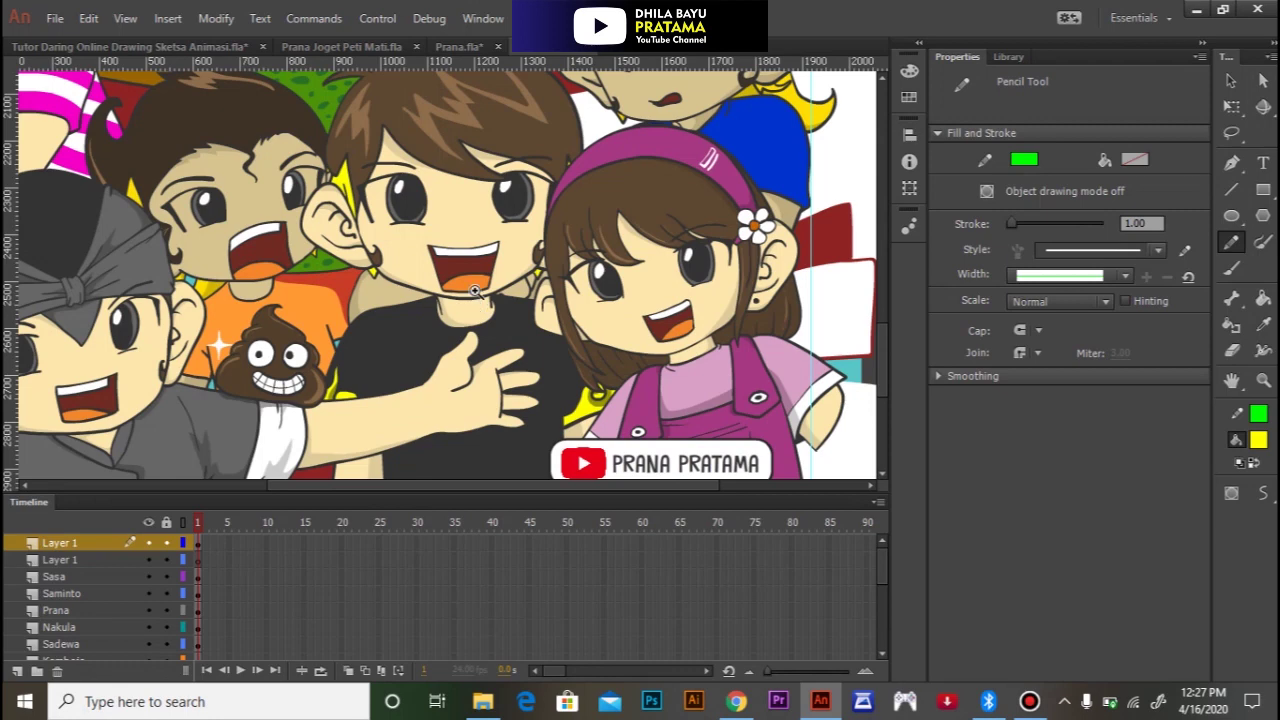
Step: Sample the dark red mouth color from the group illustration and fill the mouth interior in both open-mouth poses around frames 74 and 76
left_click(472, 270, "ctrl")
left_click(458, 263)
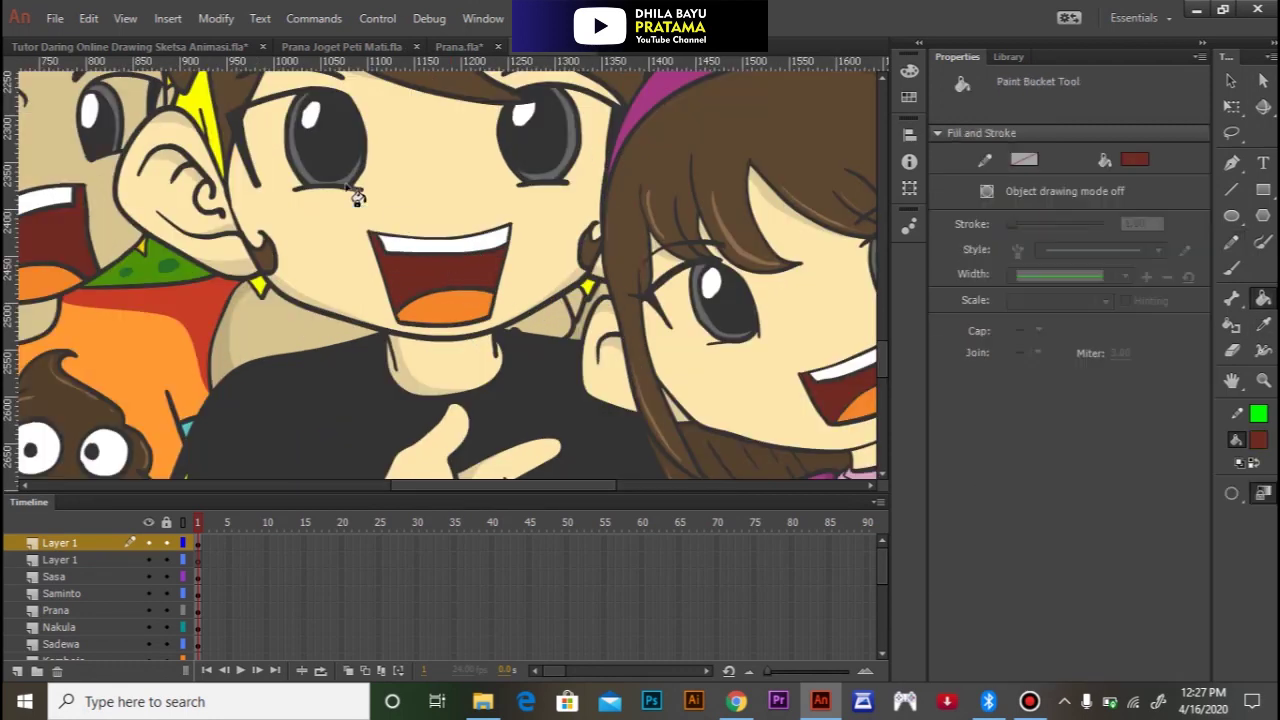
left_click(166, 48)
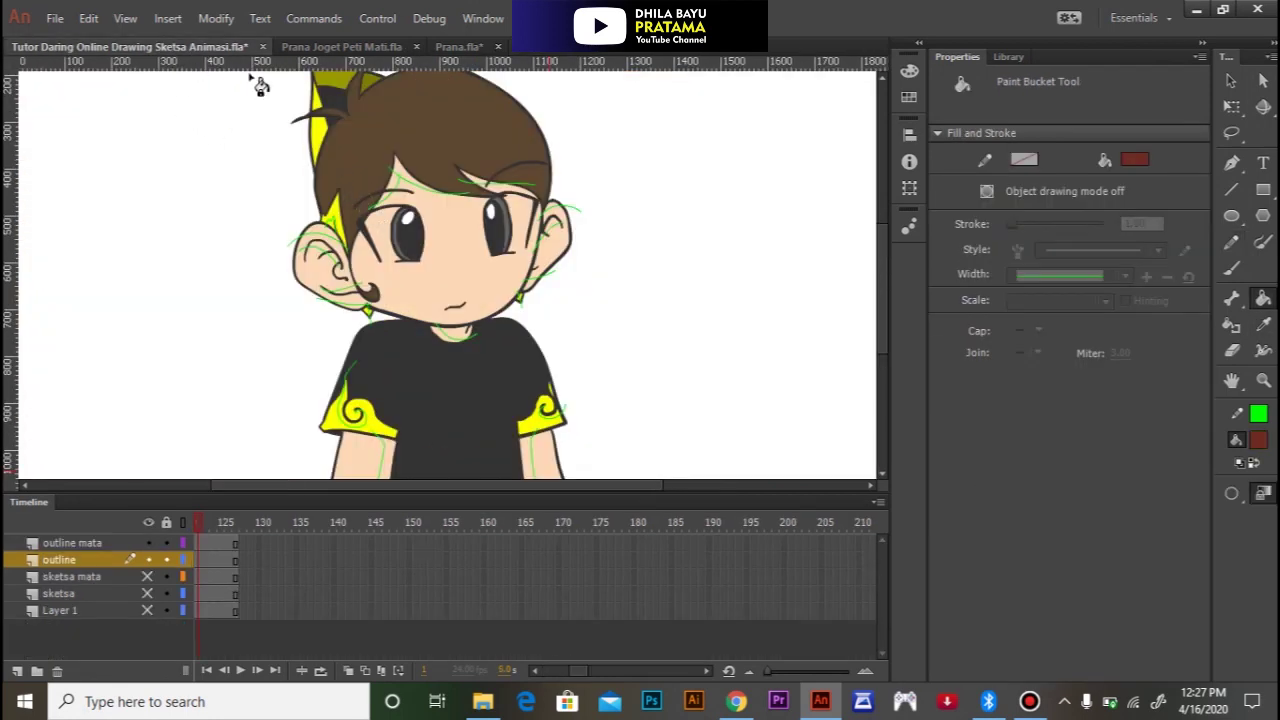
left_click_drag(170, 521, 121, 522)
left_click_drag(531, 529, 746, 517)
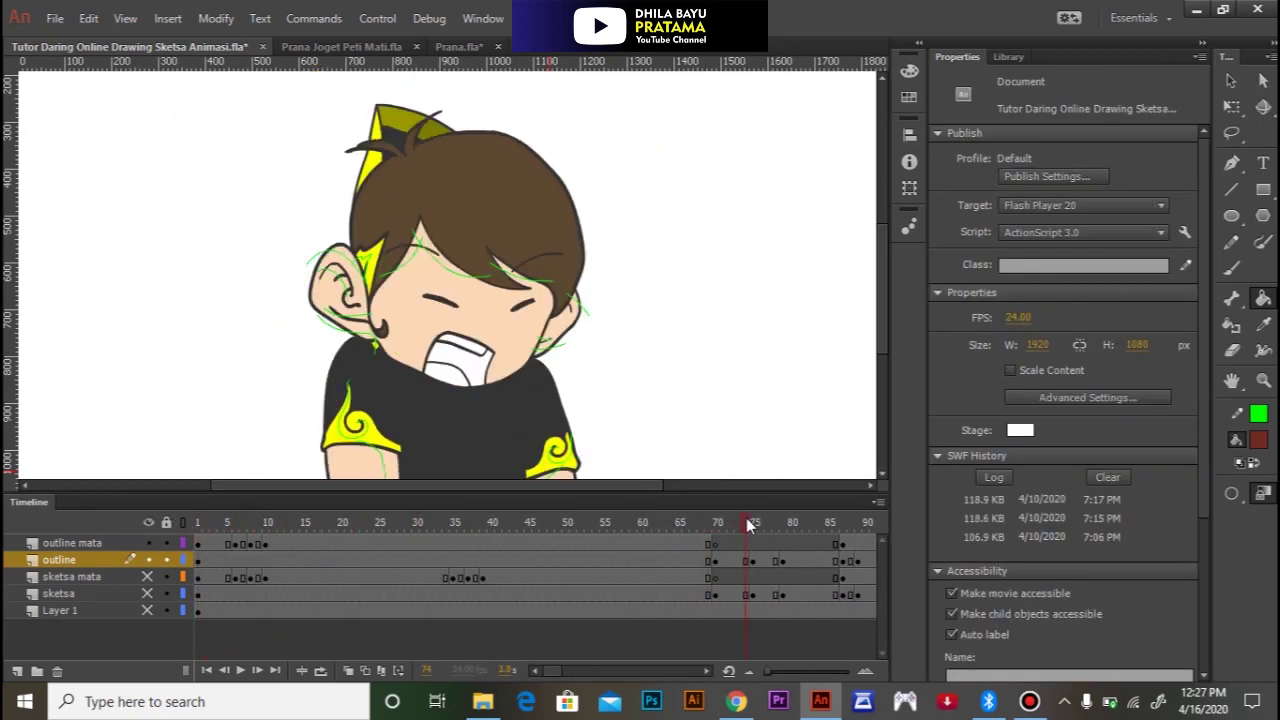
left_click(478, 367)
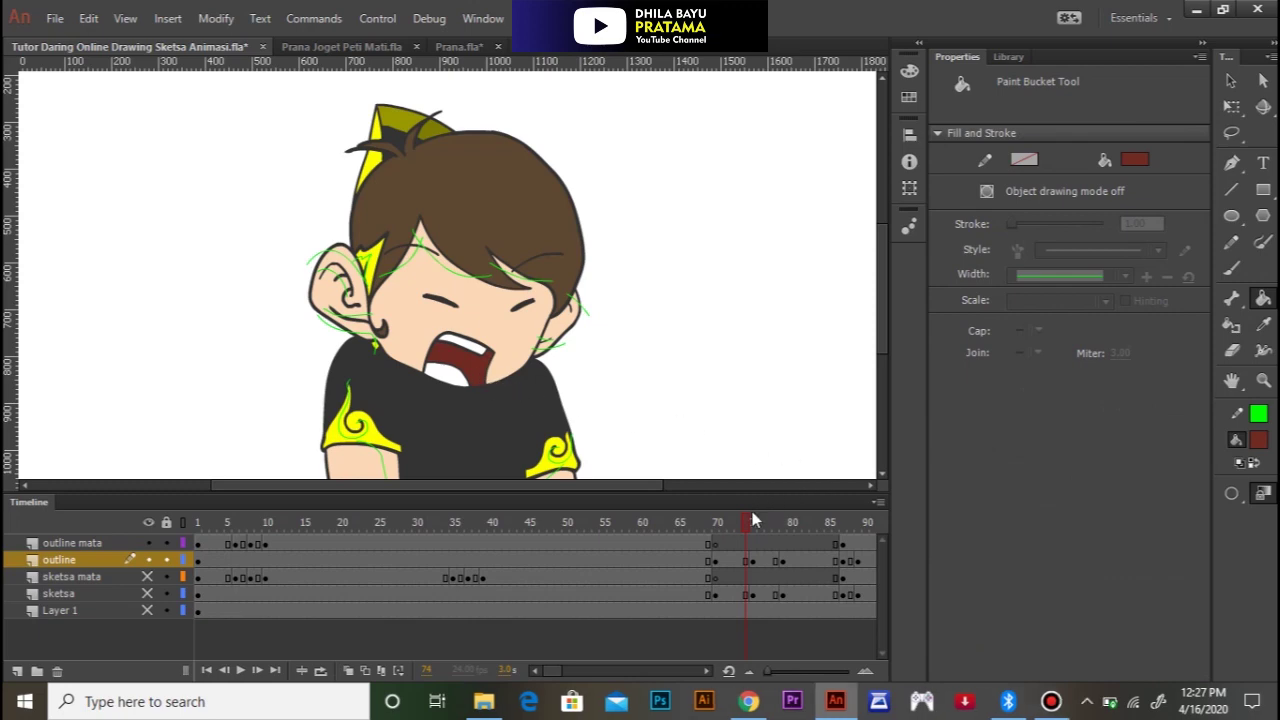
mouse_move(771, 524)
left_mouse_down()
mouse_move(851, 525)
mouse_move(825, 525)
left_mouse_up()
left_click(440, 274)
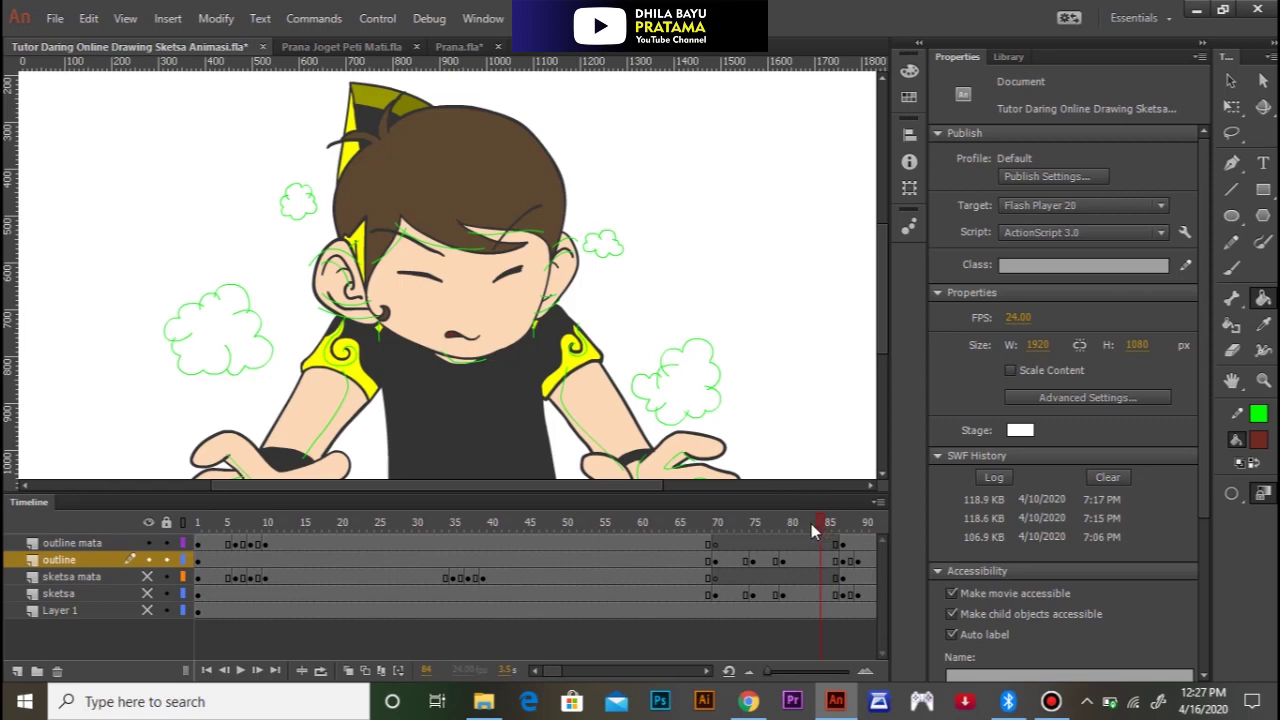
Step: Sample white and fill the character's upper teeth in the two open-mouth poses at frames 76 and 73
left_click_drag(816, 523, 760, 523)
key("i")
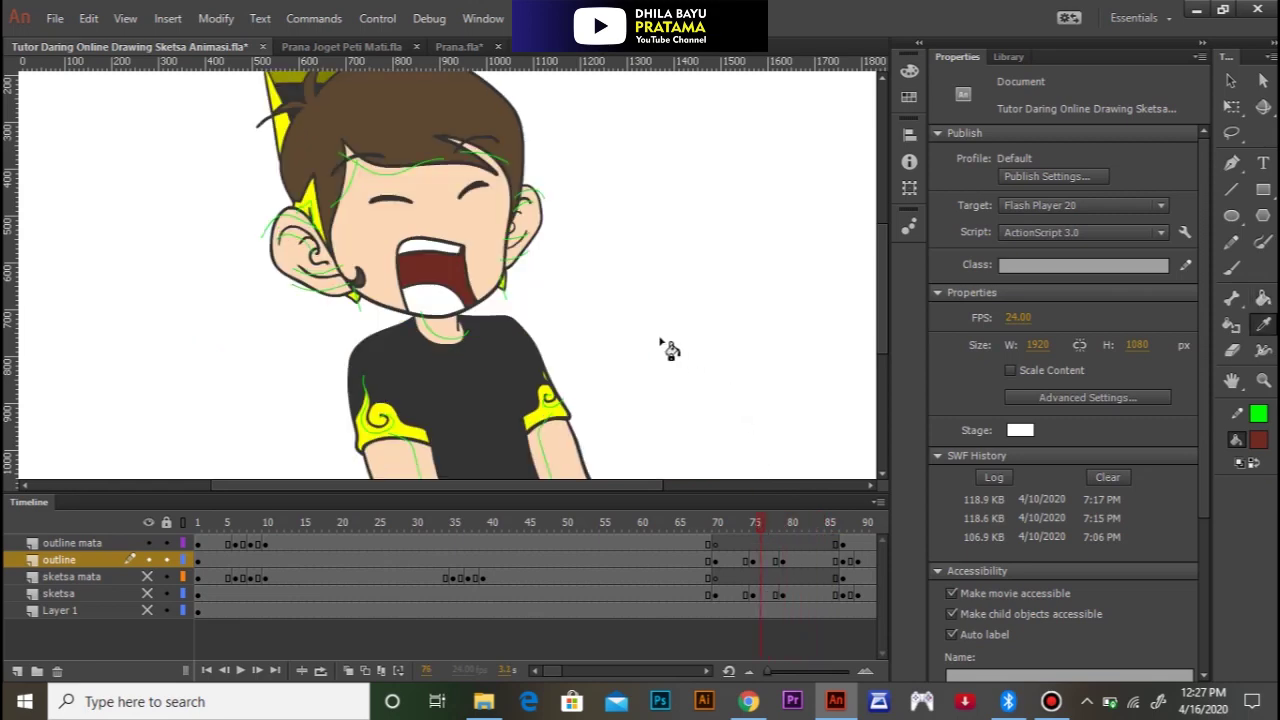
left_click(440, 249)
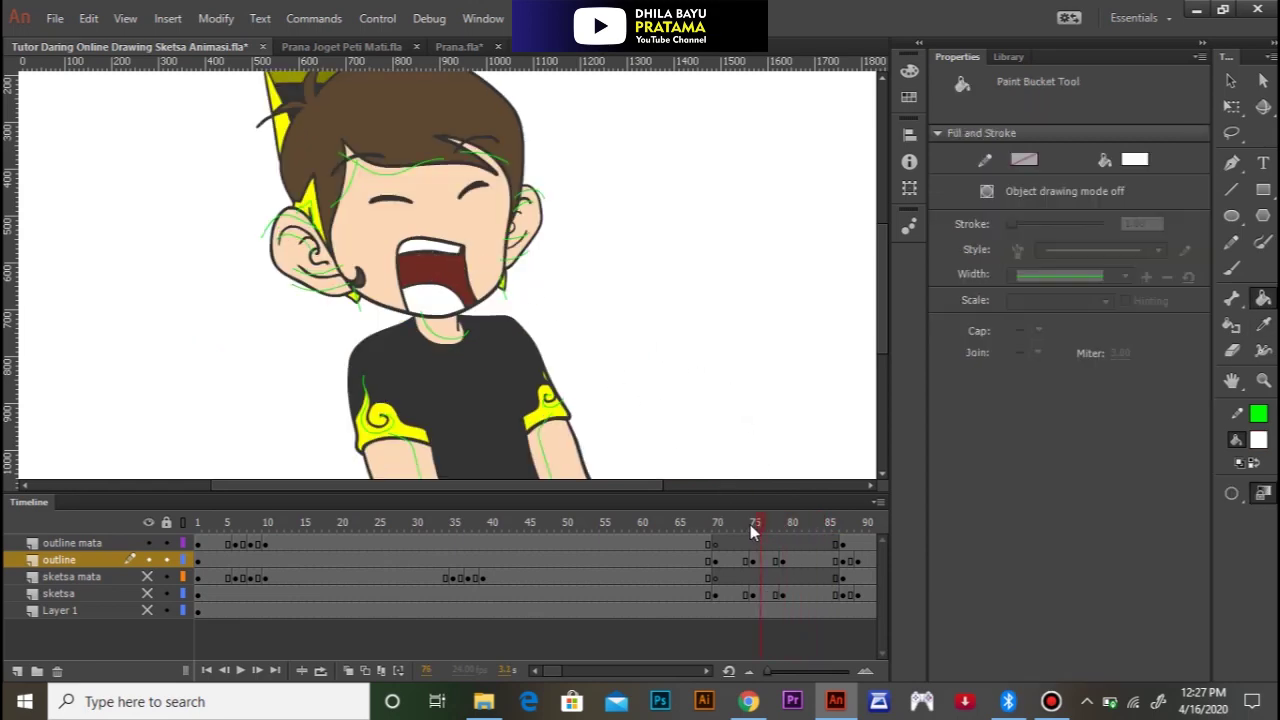
left_click_drag(758, 521, 740, 522)
left_click(482, 357)
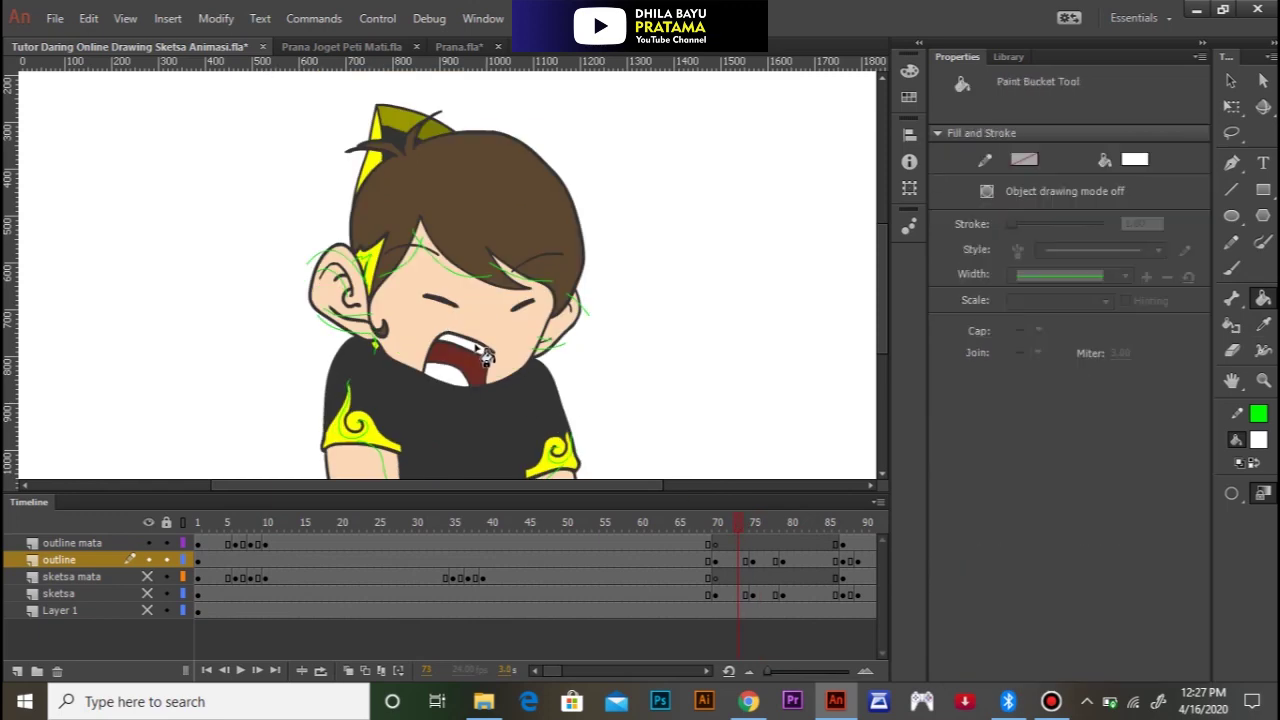
Step: Sample the orange tongue color from the group illustration and fill the tongue in both open-mouth poses
left_click(543, 52)
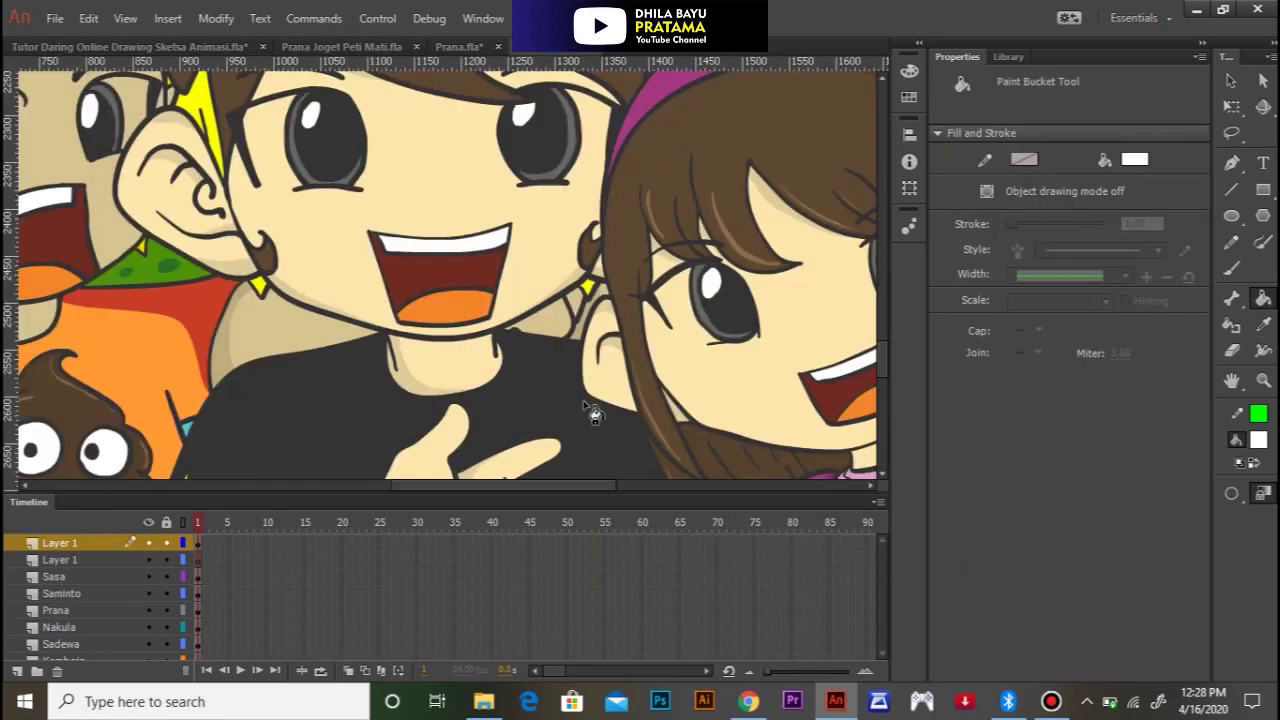
left_click(460, 305)
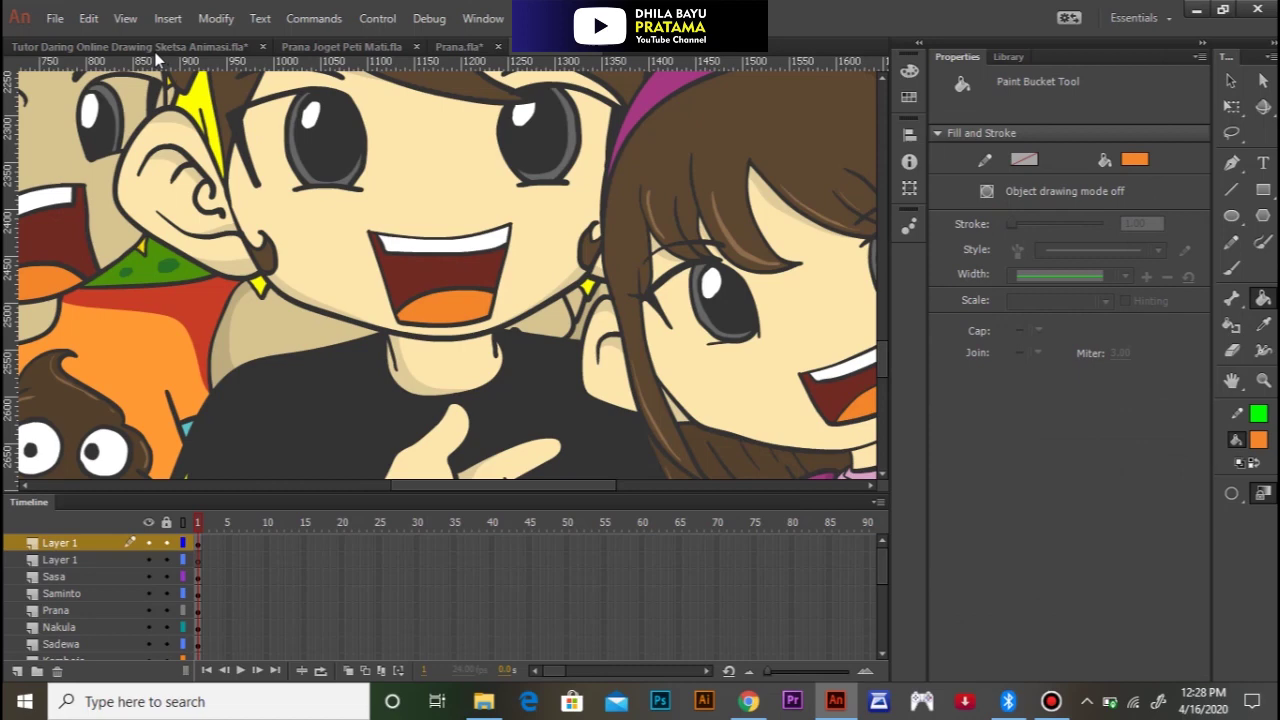
left_click(157, 51)
left_click(457, 375)
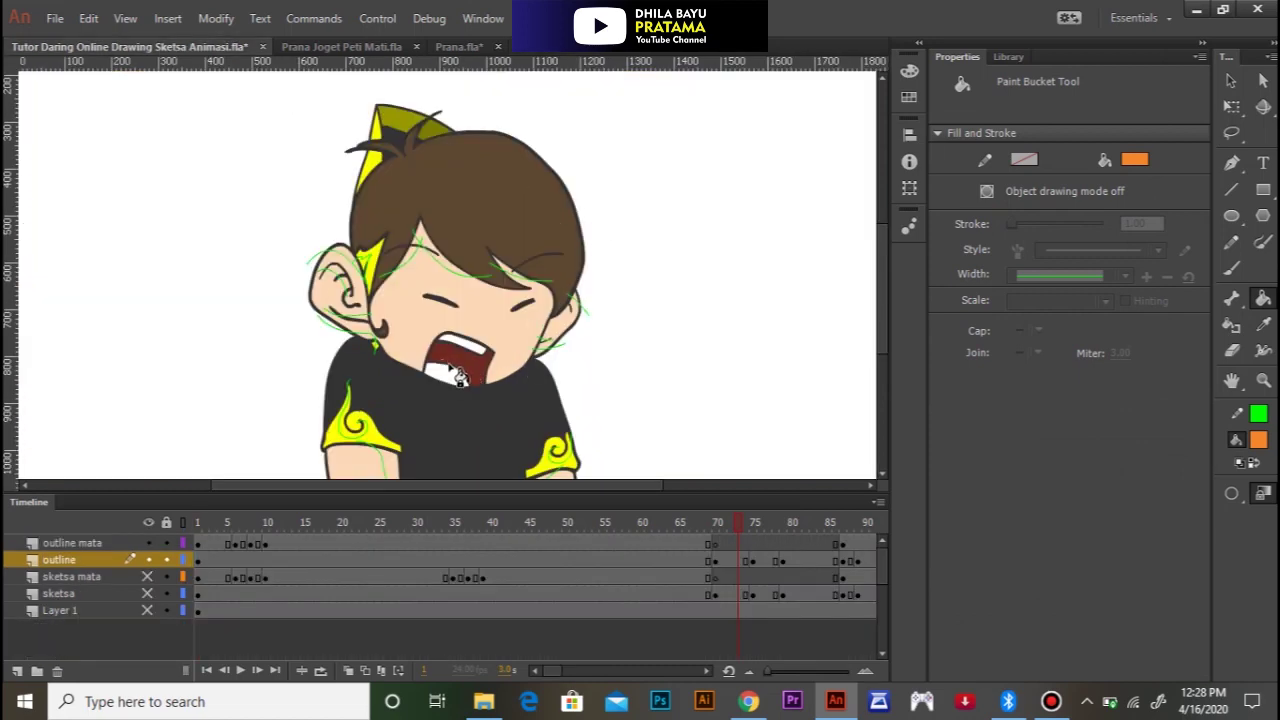
left_click(760, 522)
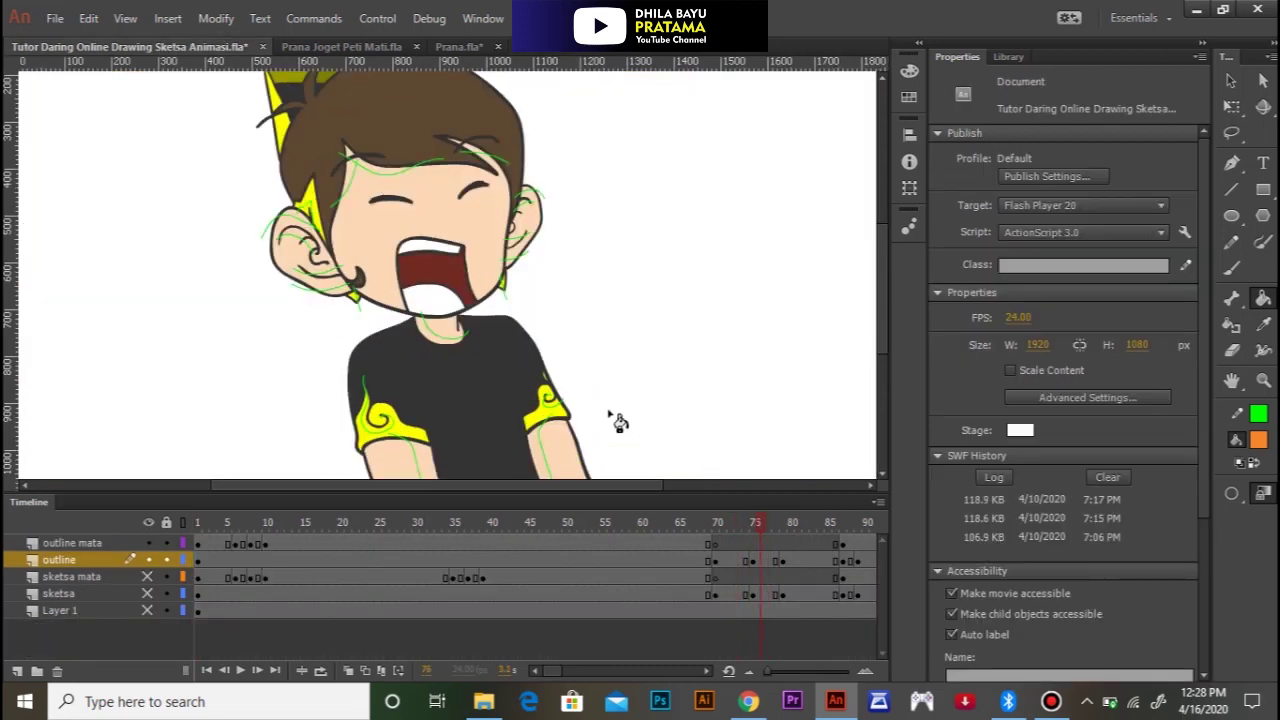
left_click(720, 380)
Step: Go back to frame 1 and sample the light brown hair highlight color from the group illustration for the animation
left_click_drag(762, 522, 284, 521)
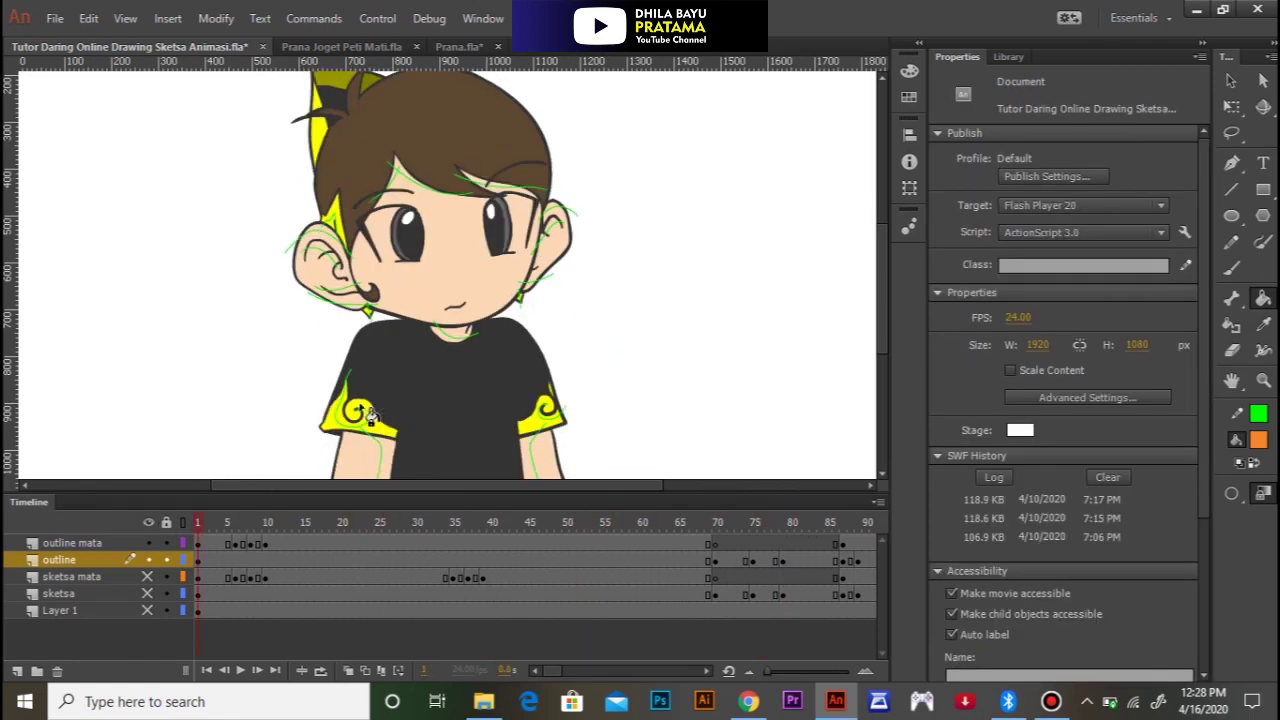
left_click_drag(458, 273, 486, 358)
left_click(460, 47)
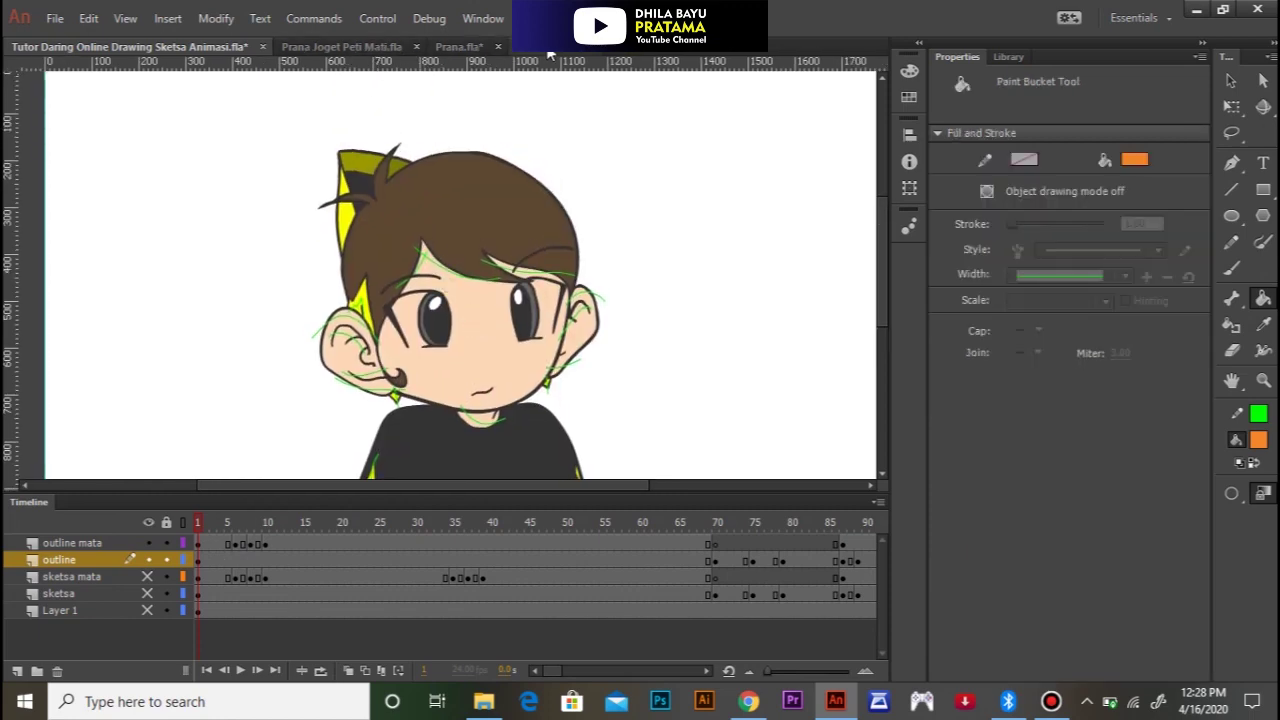
scroll(426, 131, "up", 5)
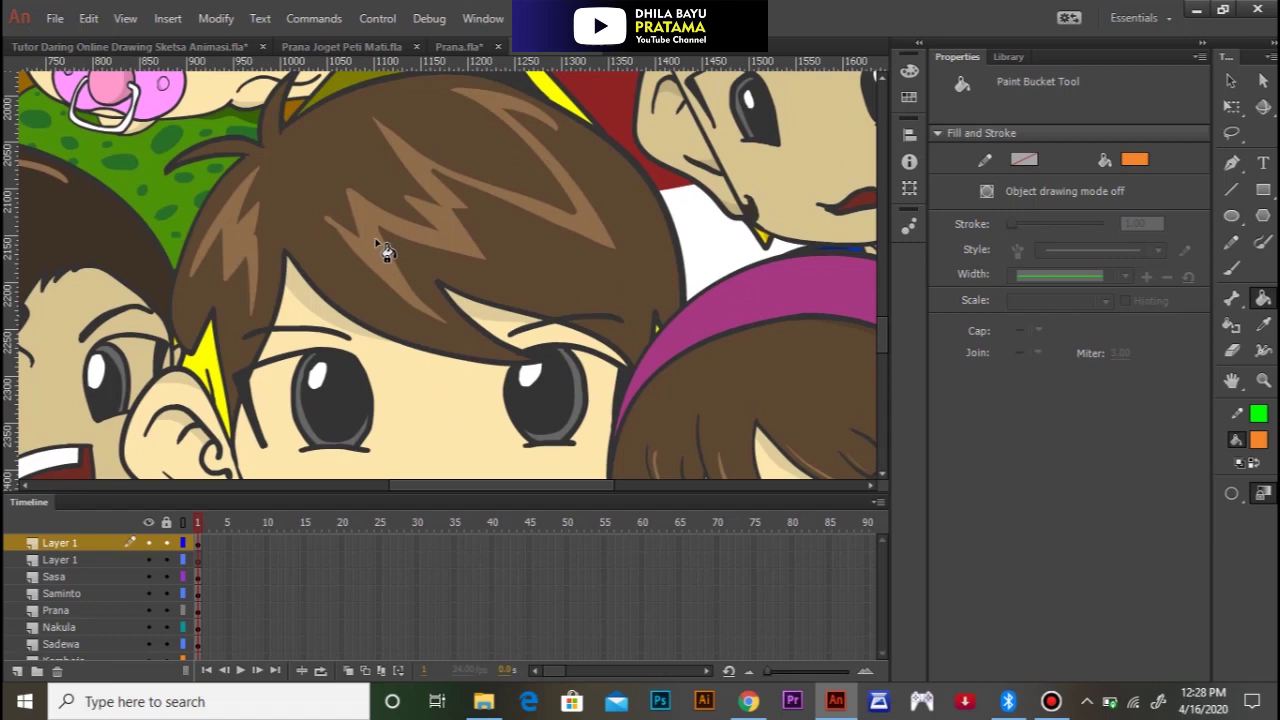
left_click(130, 47)
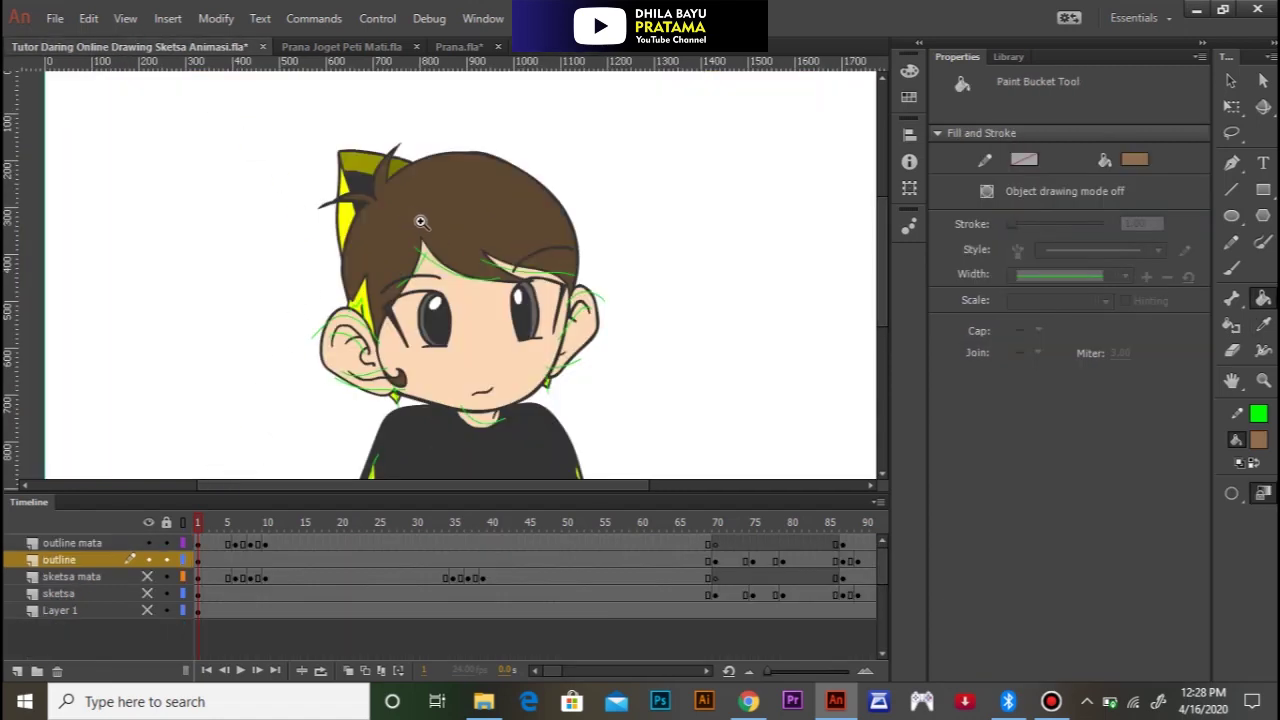
Step: With a larger, pressure-sensitive brush, outline a lightning-shaped highlight on the side hair at frame 1 and fill it light brown
scroll(417, 214, "up", 3)
scroll(445, 289, "down", 3)
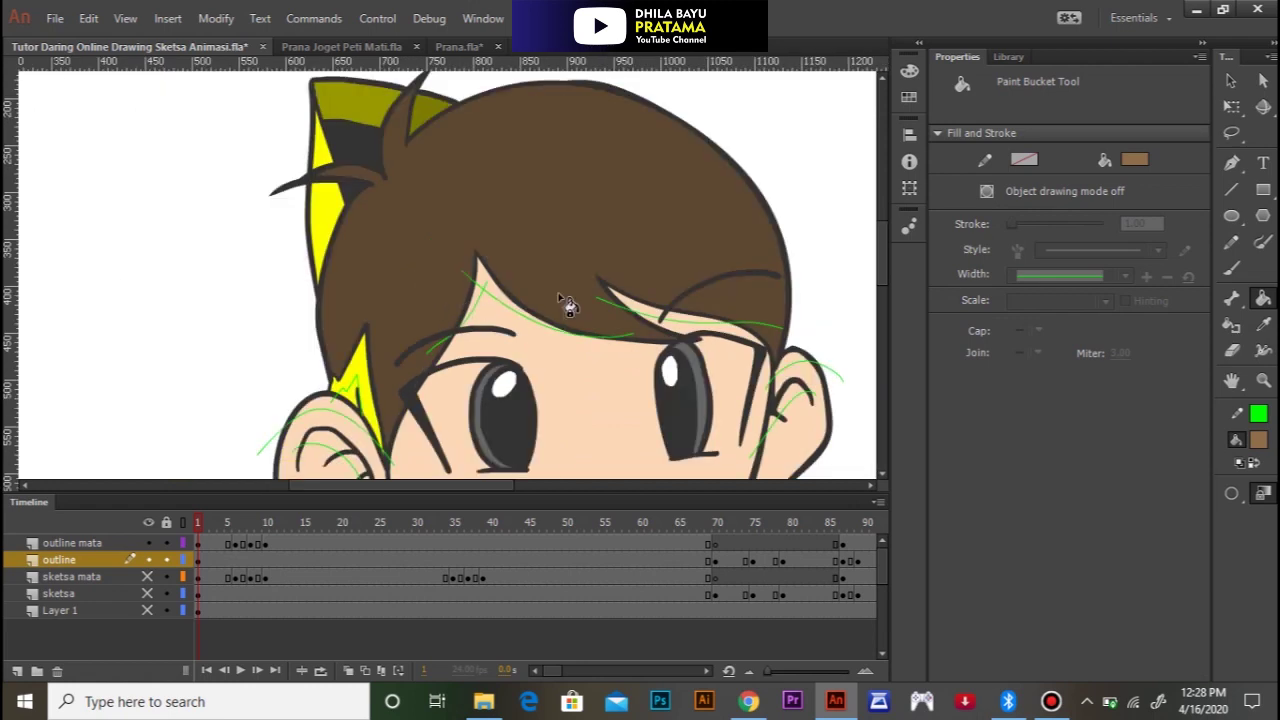
left_click(1231, 268)
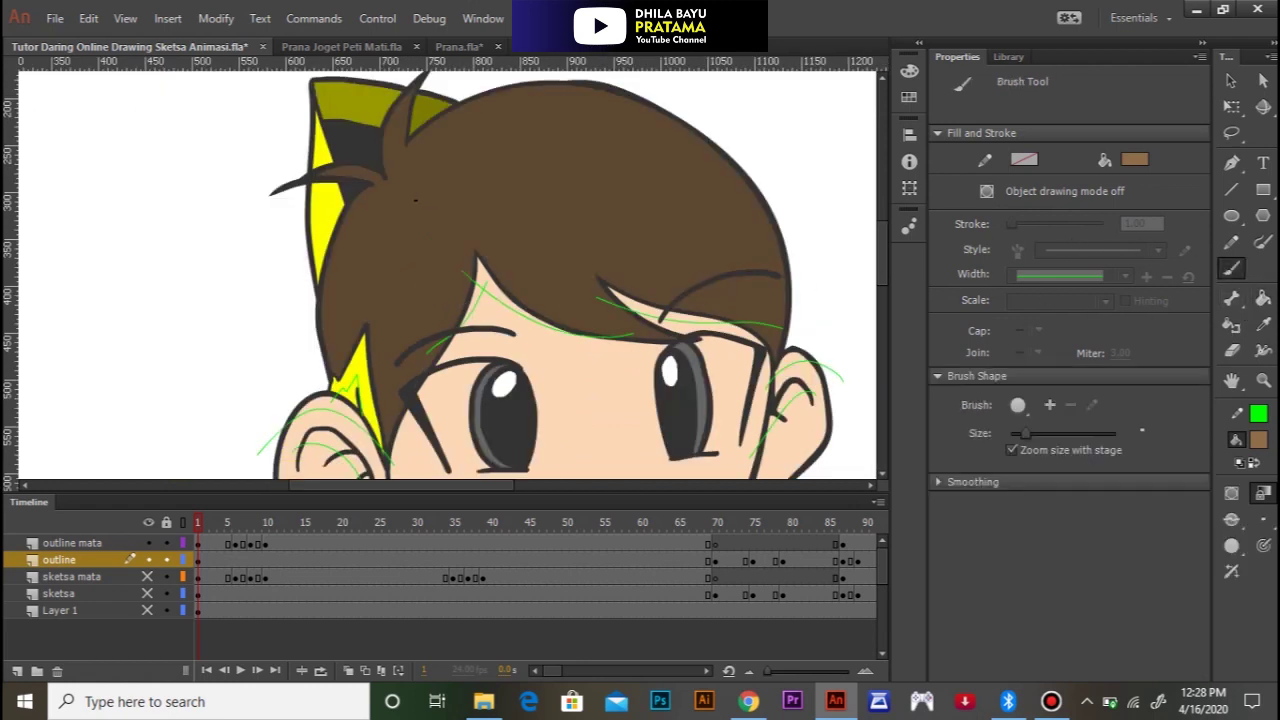
left_click_drag(1025, 433, 1070, 434)
left_click(1263, 545)
left_click_drag(508, 234, 454, 195)
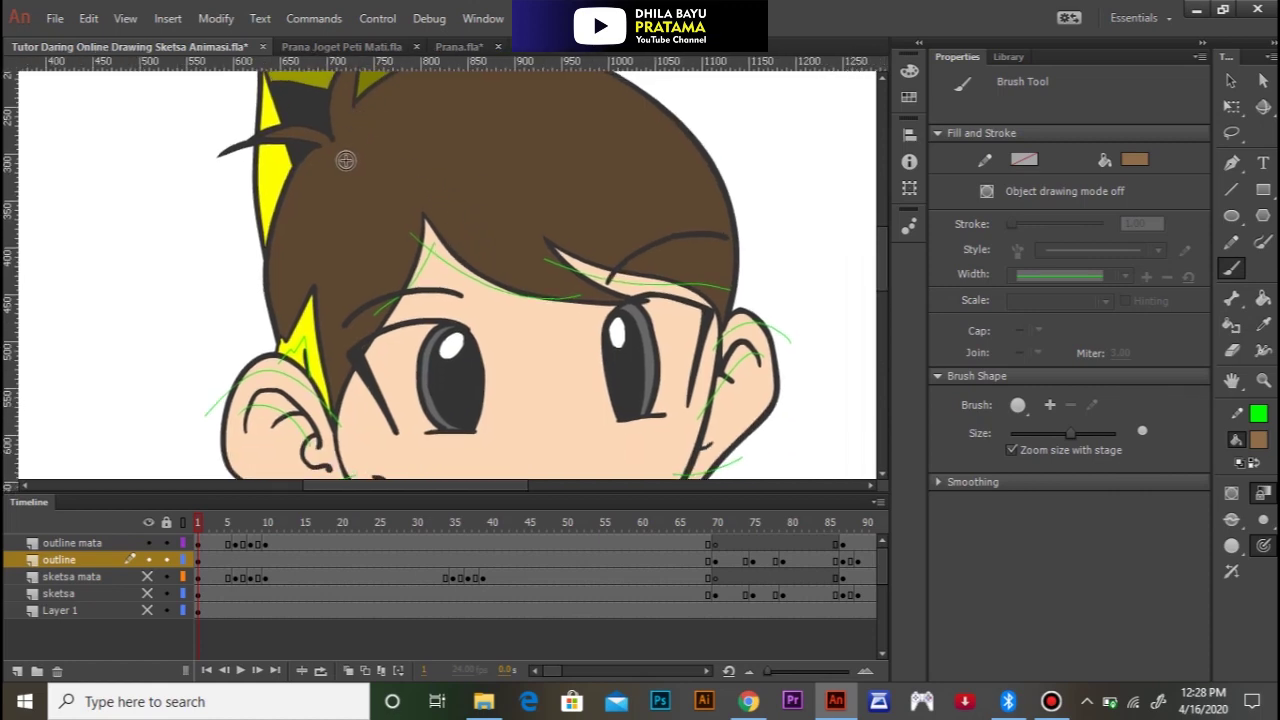
mouse_move(360, 137)
left_mouse_down()
mouse_move(346, 221)
mouse_move(358, 281)
left_mouse_up()
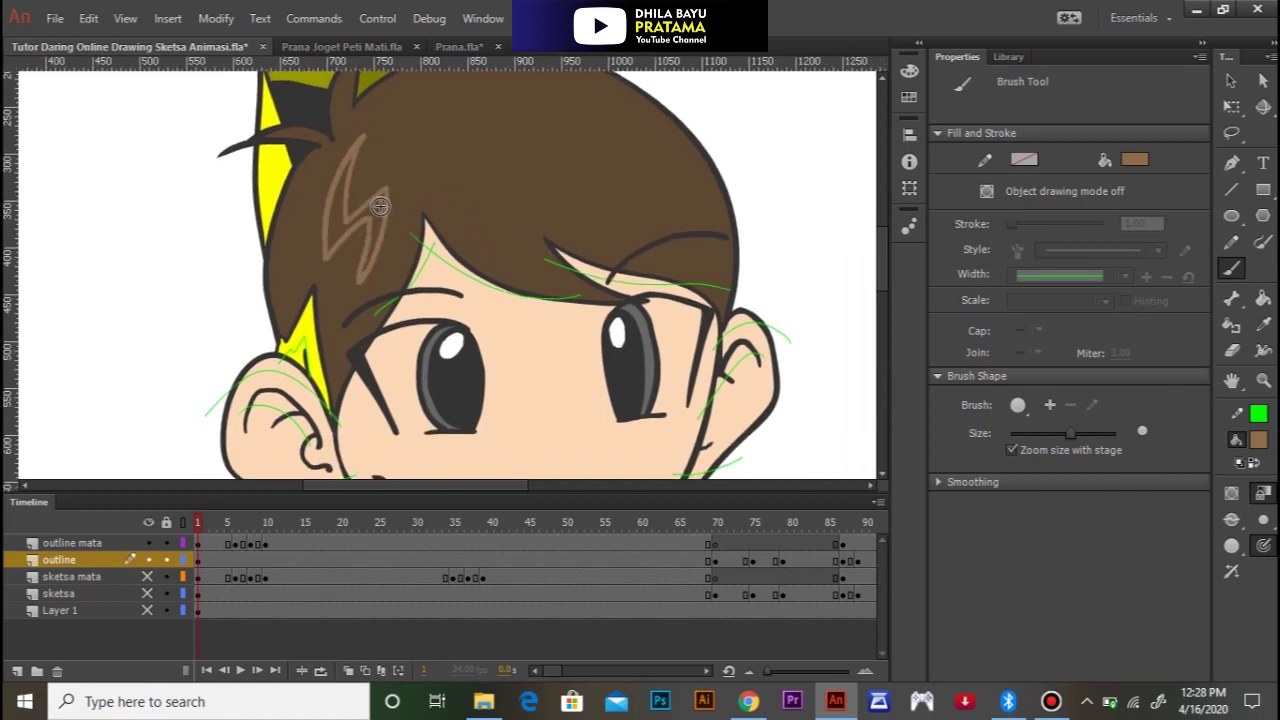
key("k")
left_click(384, 214)
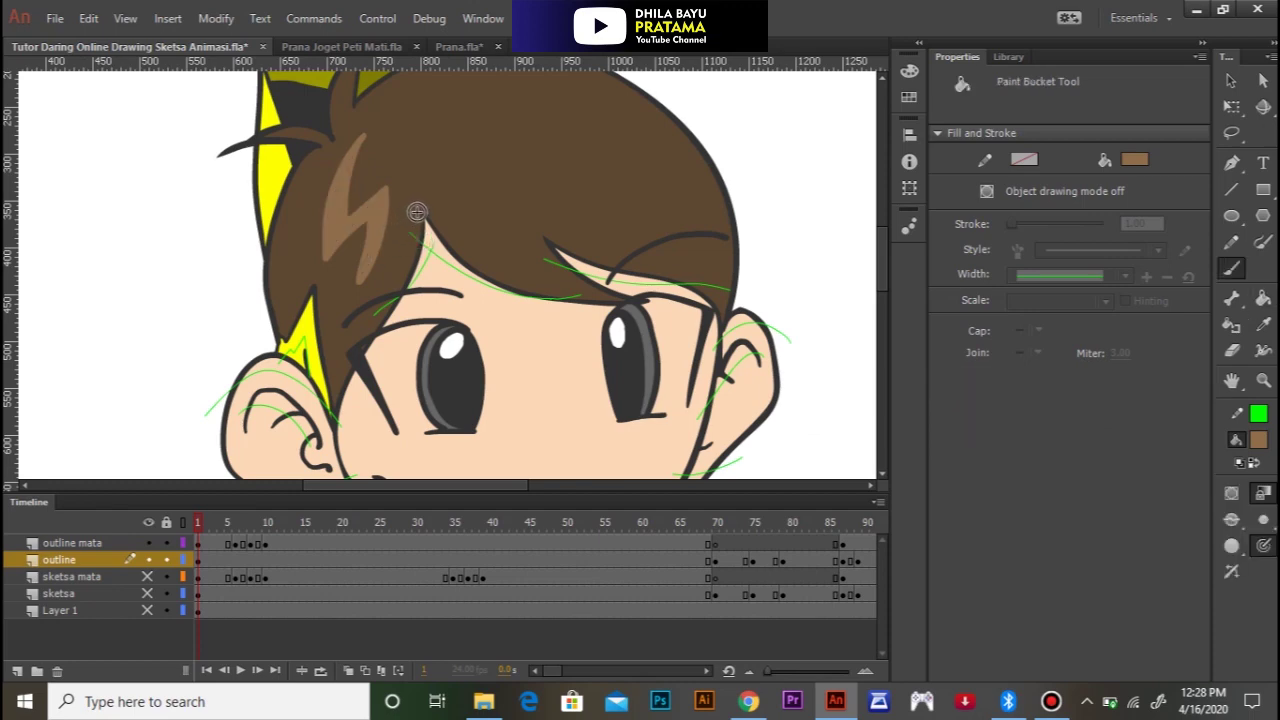
Step: Outline a zigzag highlight across the front hair at frame 1 and fill it with the same light brown
key("b")
mouse_move(457, 151)
left_mouse_down()
mouse_move(362, 179)
mouse_move(354, 206)
mouse_move(433, 279)
mouse_move(407, 205)
mouse_move(524, 240)
mouse_move(548, 236)
mouse_move(497, 185)
mouse_move(598, 211)
mouse_move(503, 112)
mouse_move(553, 181)
mouse_move(446, 123)
mouse_move(484, 213)
mouse_move(441, 201)
mouse_move(382, 142)
mouse_move(385, 224)
left_mouse_up()
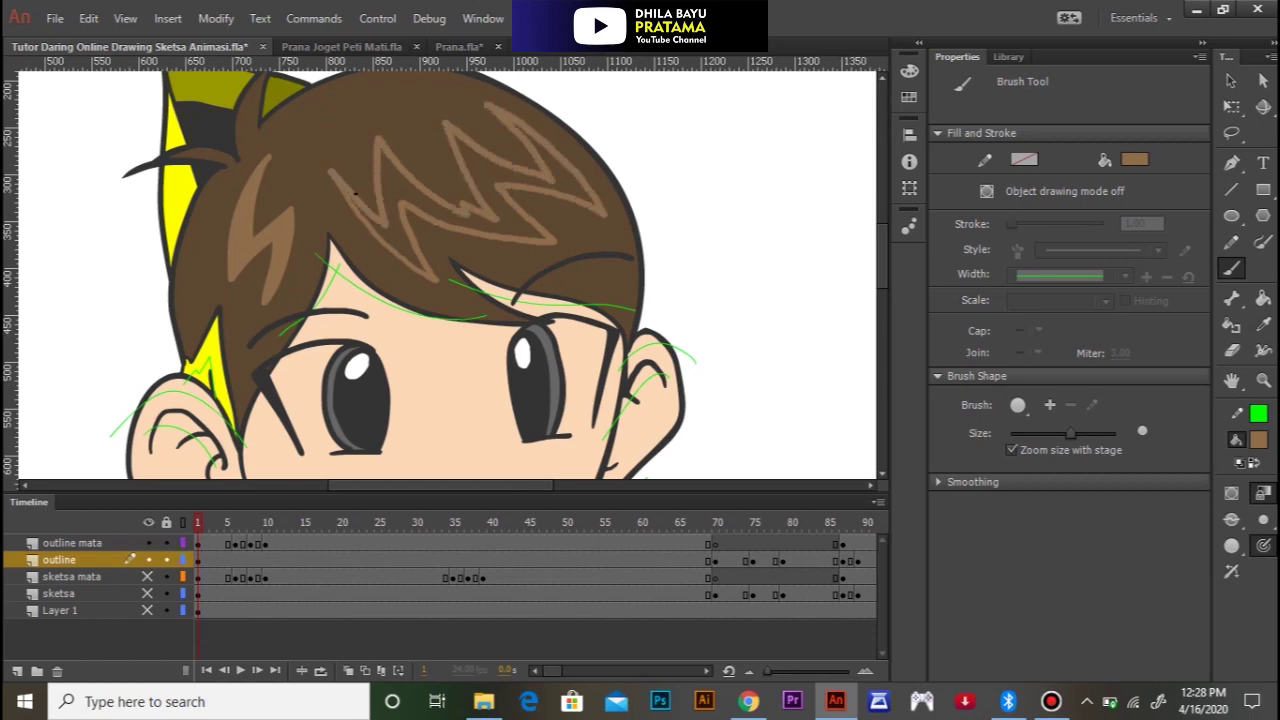
key("k")
left_click(416, 207)
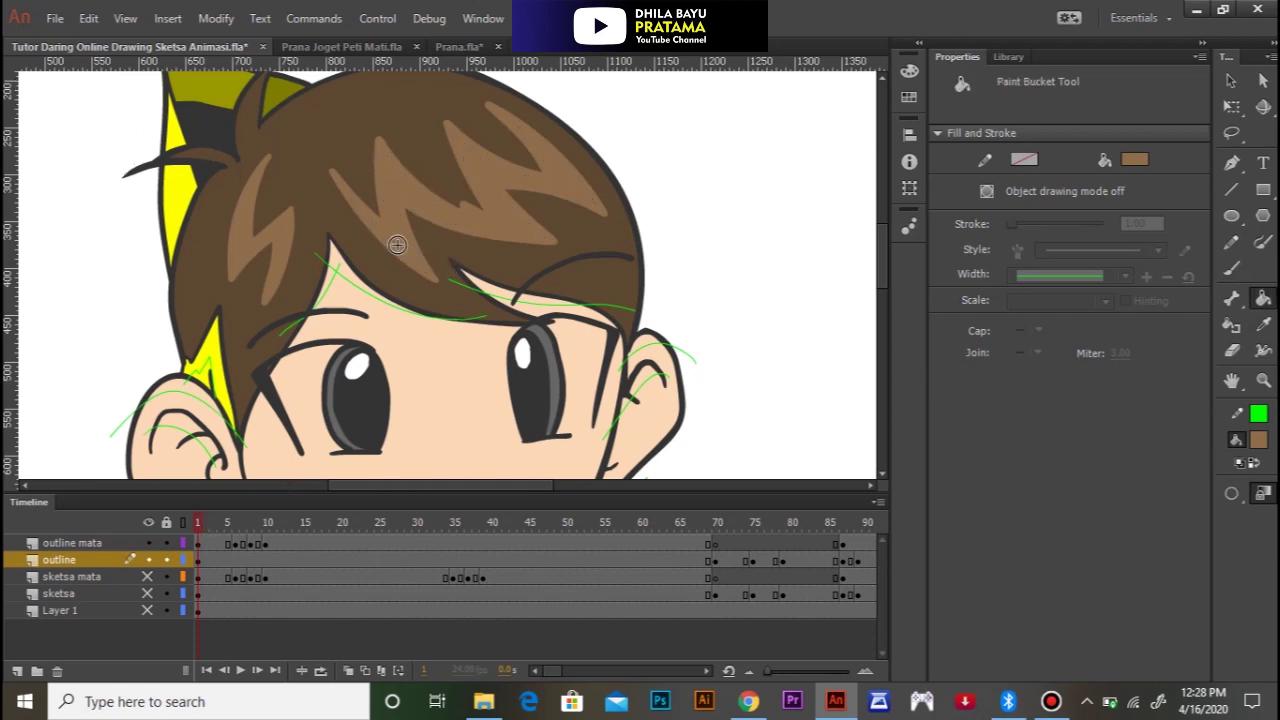
Step: Copy both hair highlights from frame 1 and paste them in place on the outline layer at frame 88
key("v")
left_click(315, 248)
left_click(305, 245, "shift")
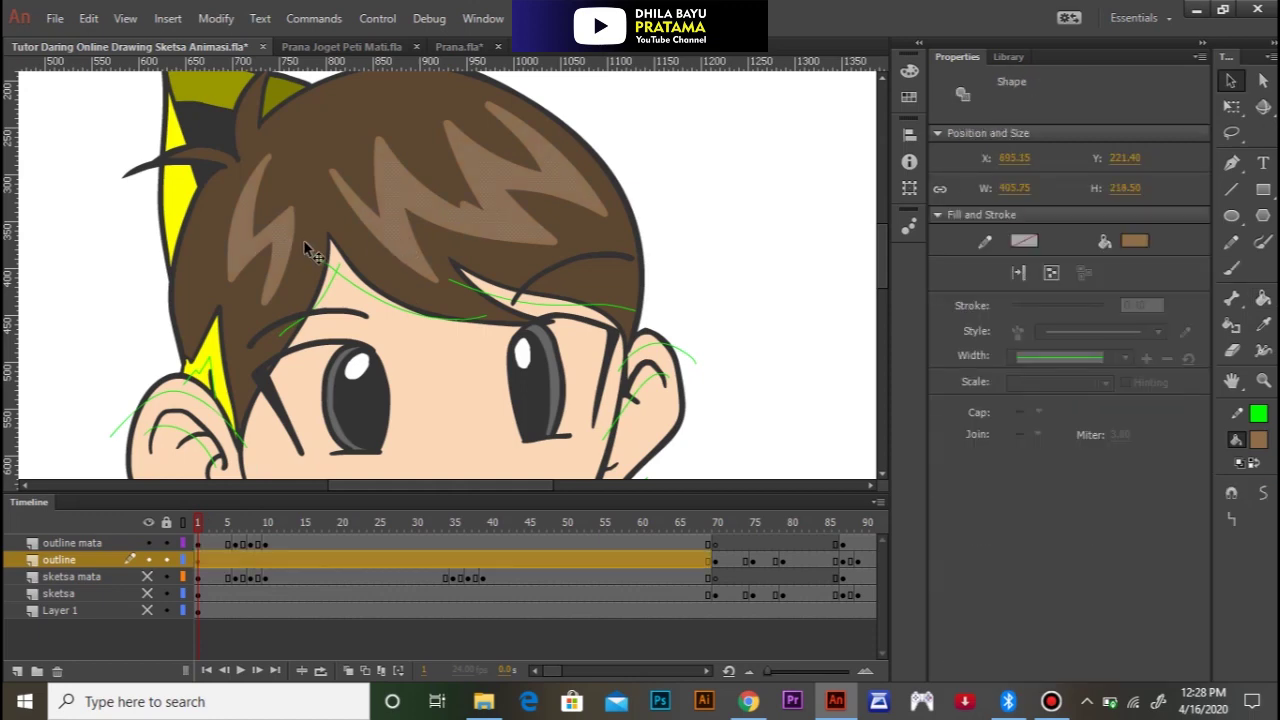
left_click_drag(200, 524, 296, 522)
left_click_drag(649, 517, 848, 512)
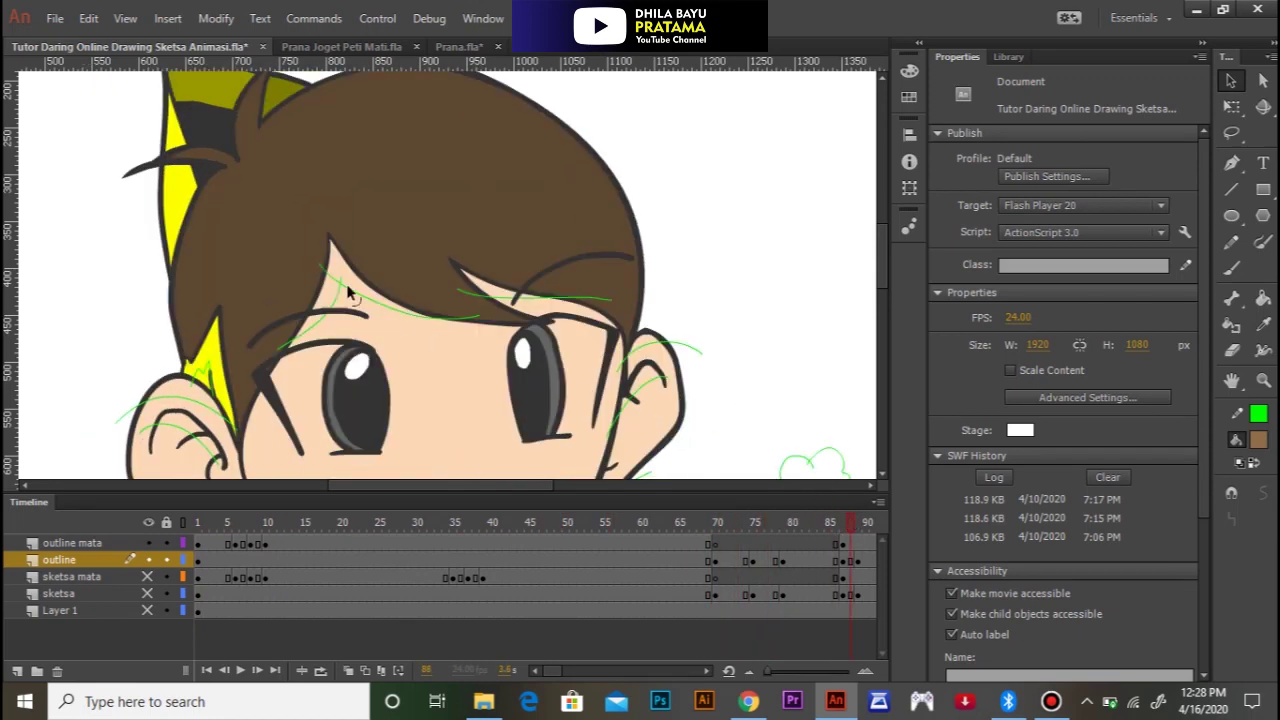
key("ctrl+shift+v")
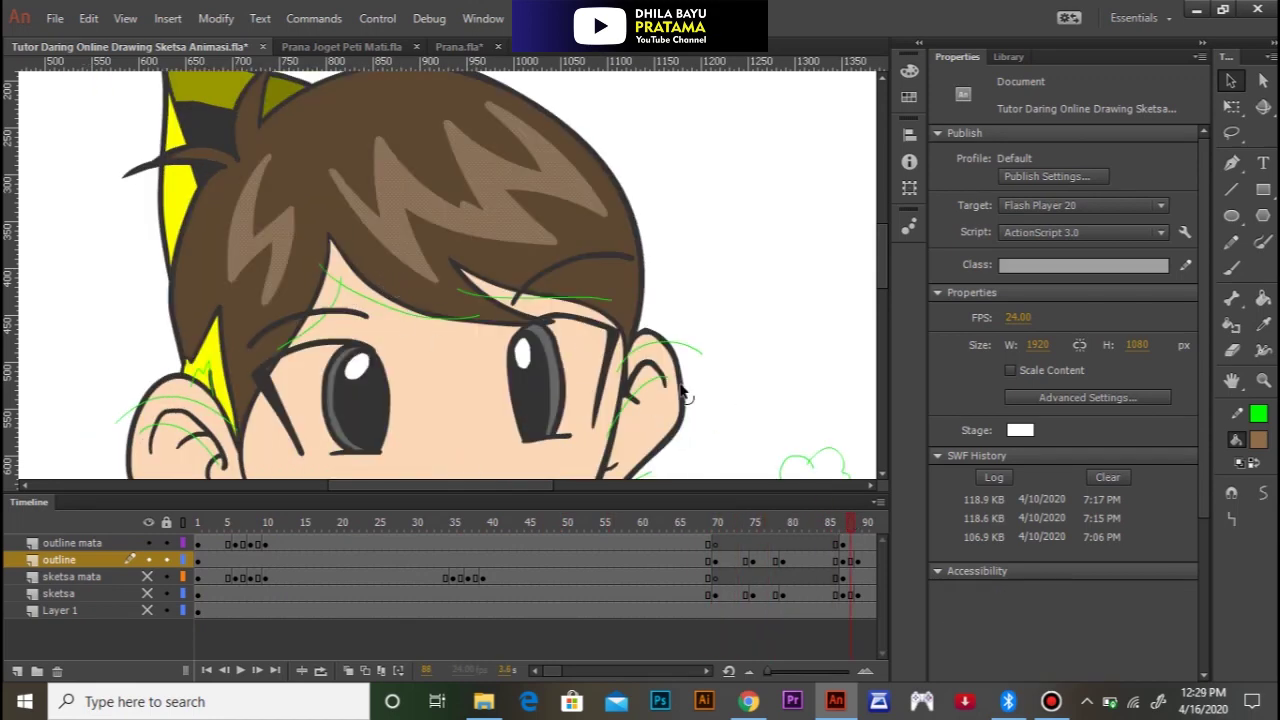
Step: Paste the hair highlights in place on the outline layer at frames 91, 98 and 108
mouse_move(851, 519)
left_mouse_down()
mouse_move(903, 523)
mouse_move(342, 523)
left_mouse_up()
left_click(352, 561)
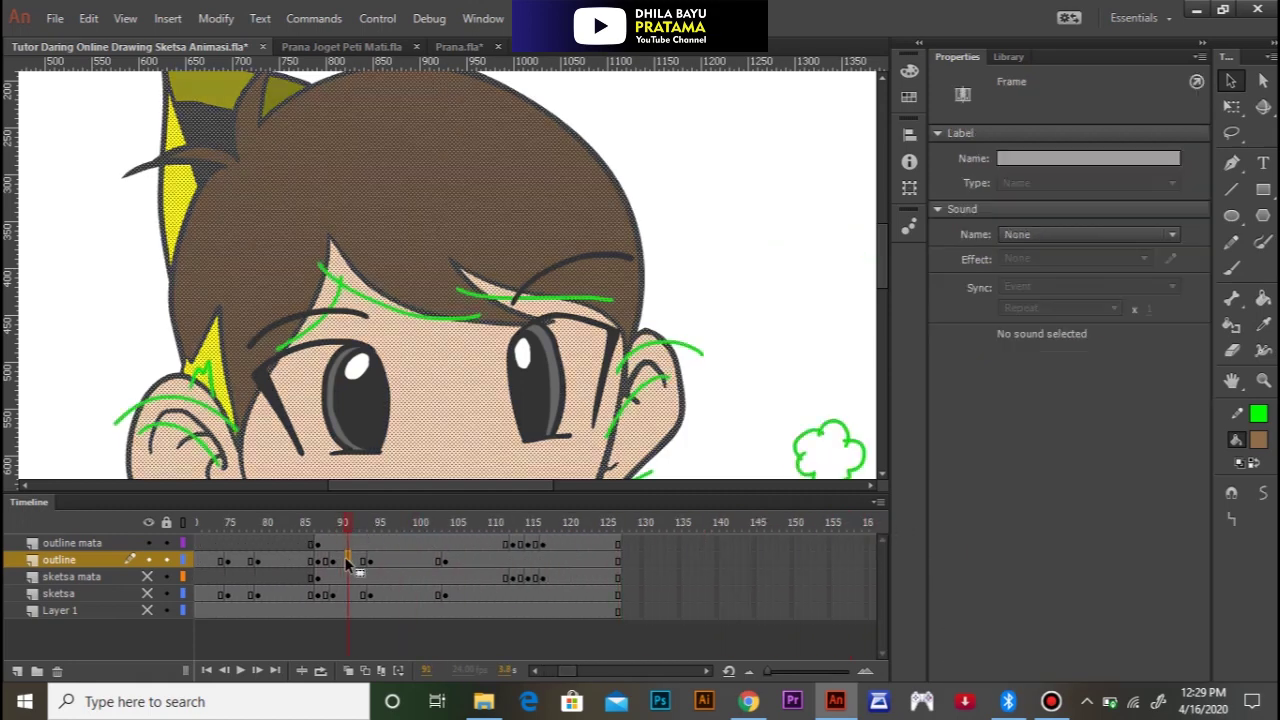
left_click(401, 561)
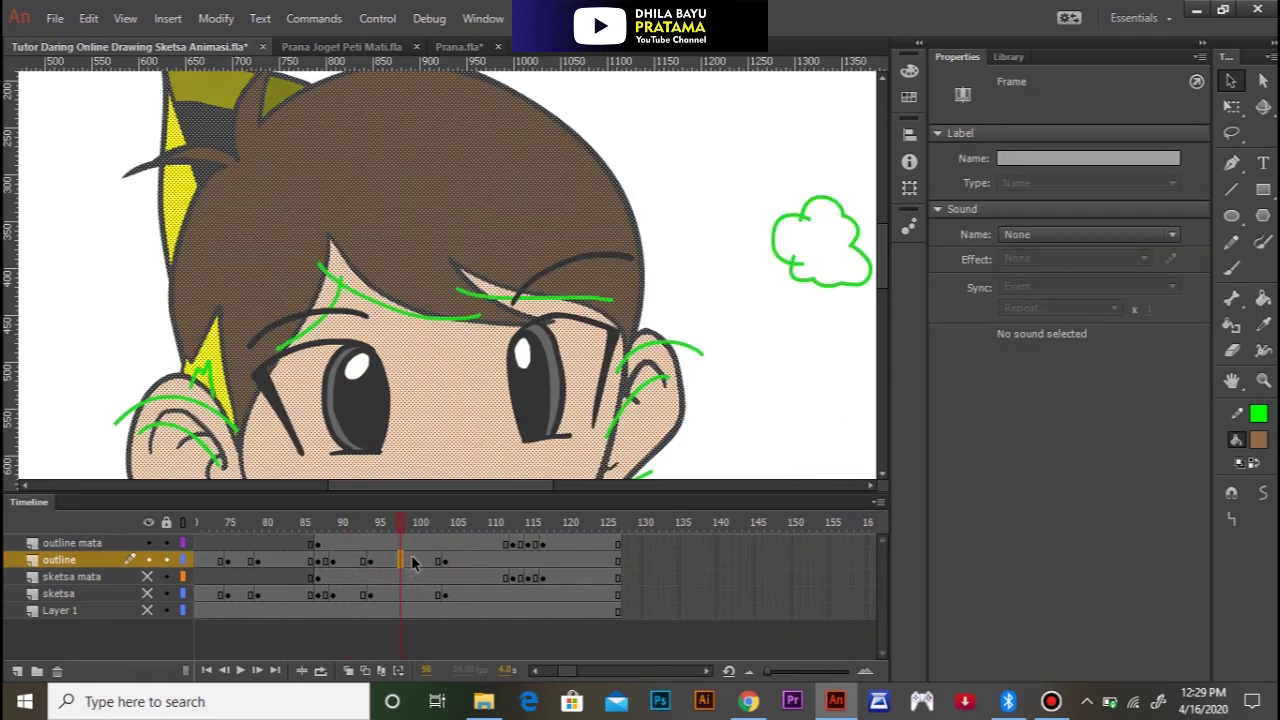
left_click(471, 558)
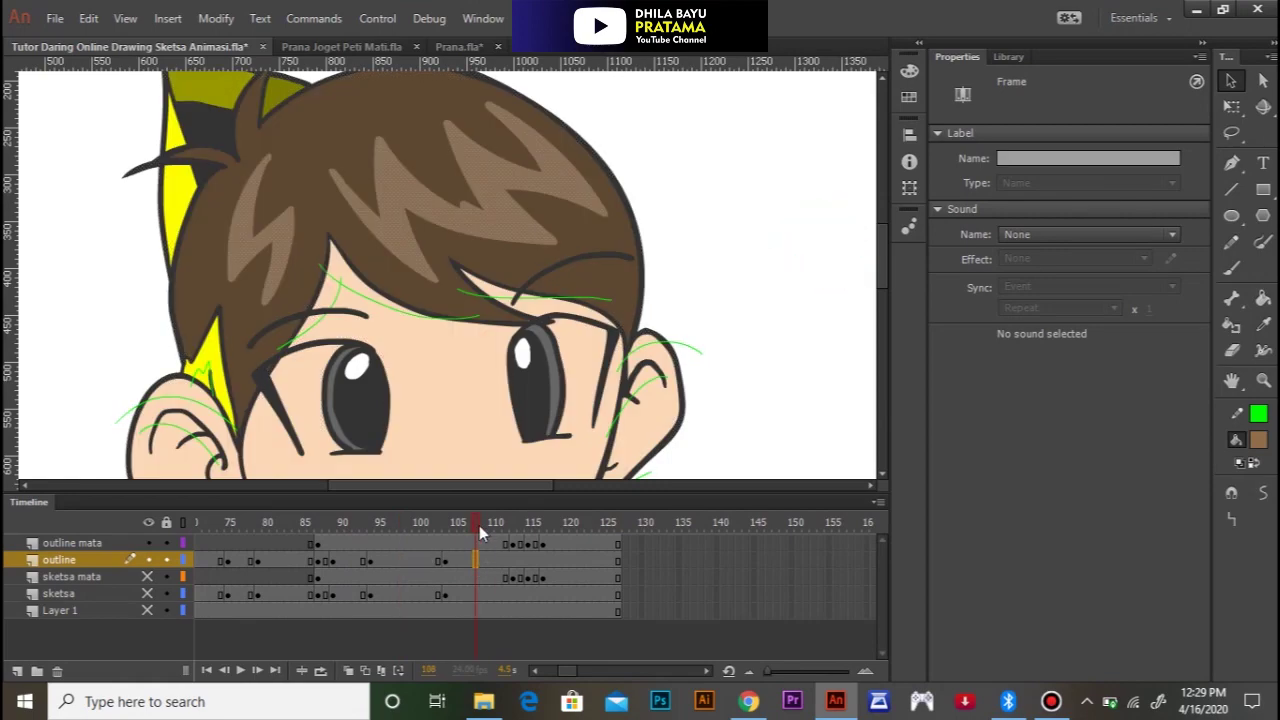
Step: Brush a light brown lightning-shaped highlight outline on the side hair of the tilted head at frame 71, redoing the first attempt
left_click_drag(422, 517, 310, 527)
left_click_drag(674, 519, 681, 482)
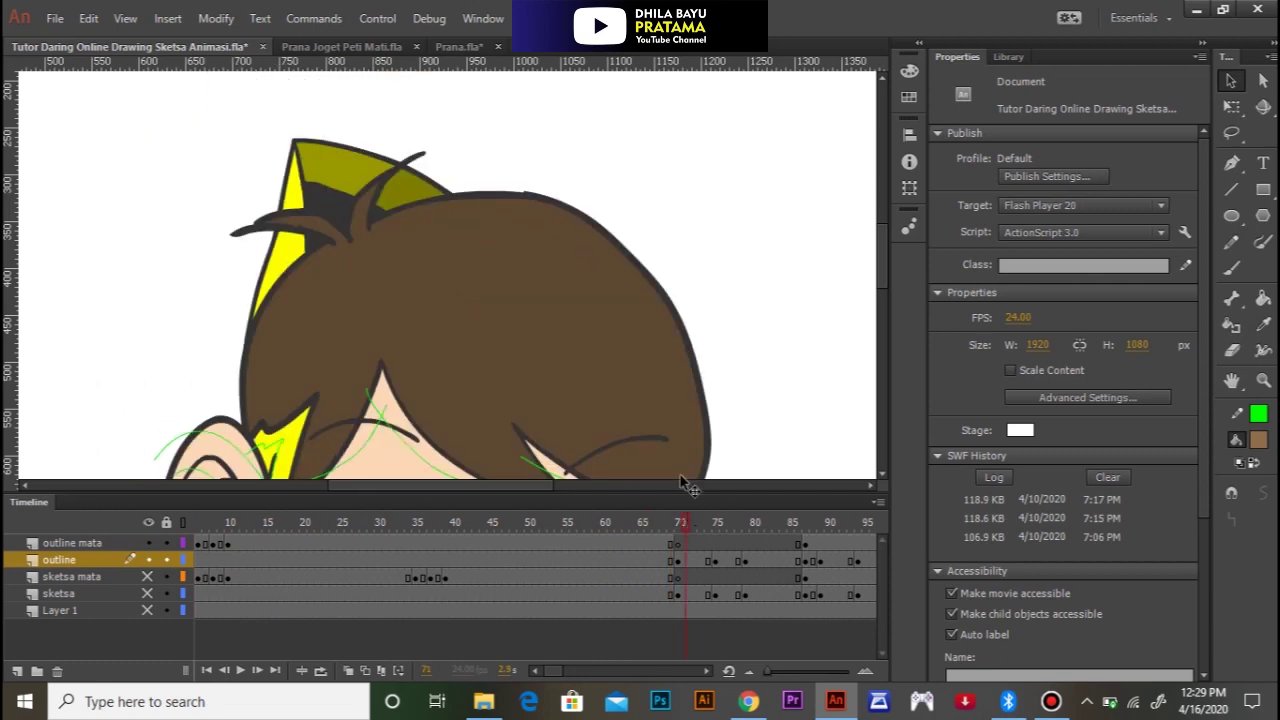
left_click_drag(585, 352, 564, 294)
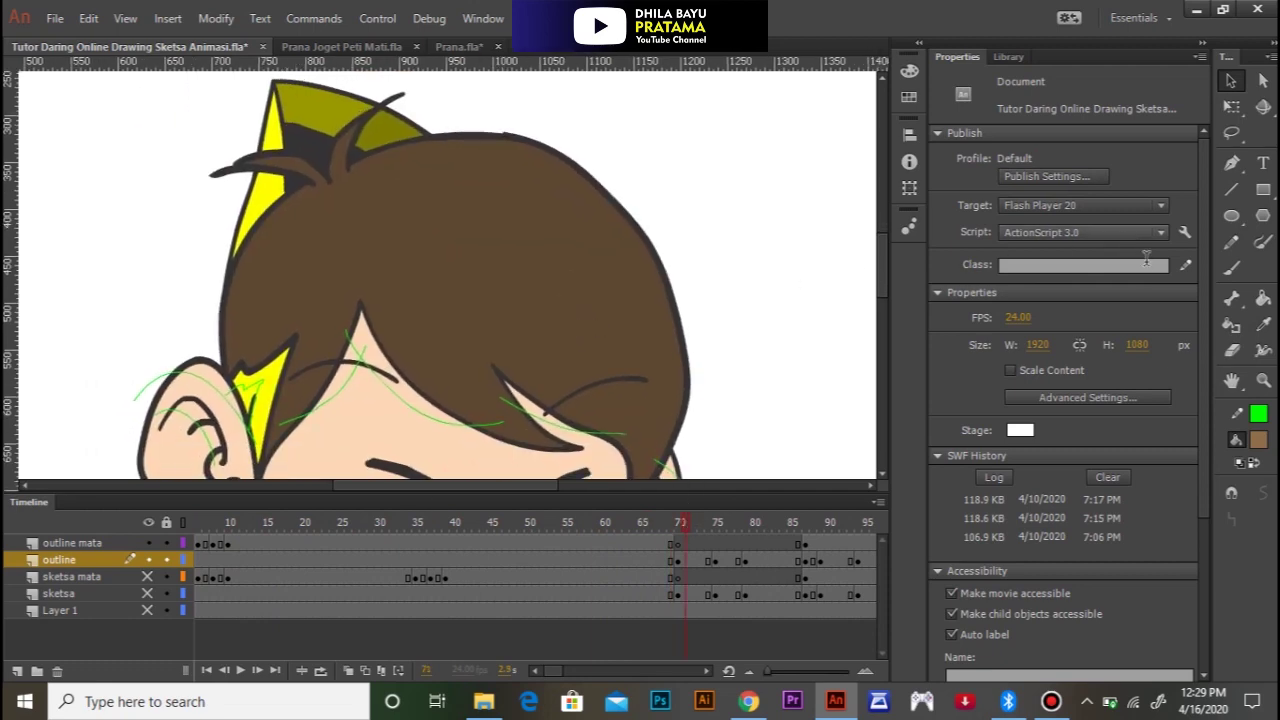
left_click(1231, 268)
mouse_move(334, 200)
left_mouse_down()
mouse_move(309, 264)
mouse_move(339, 246)
mouse_move(306, 337)
left_mouse_up()
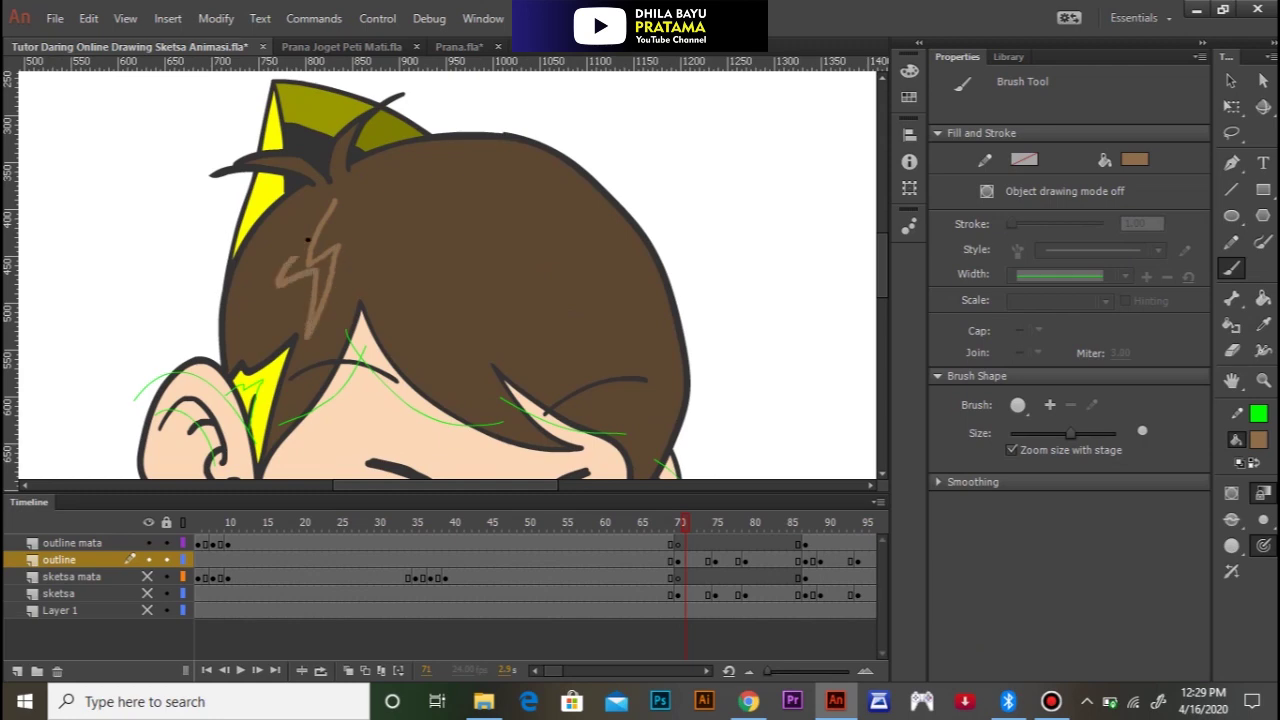
key("ctrl+z")
left_click_drag(337, 204, 314, 249)
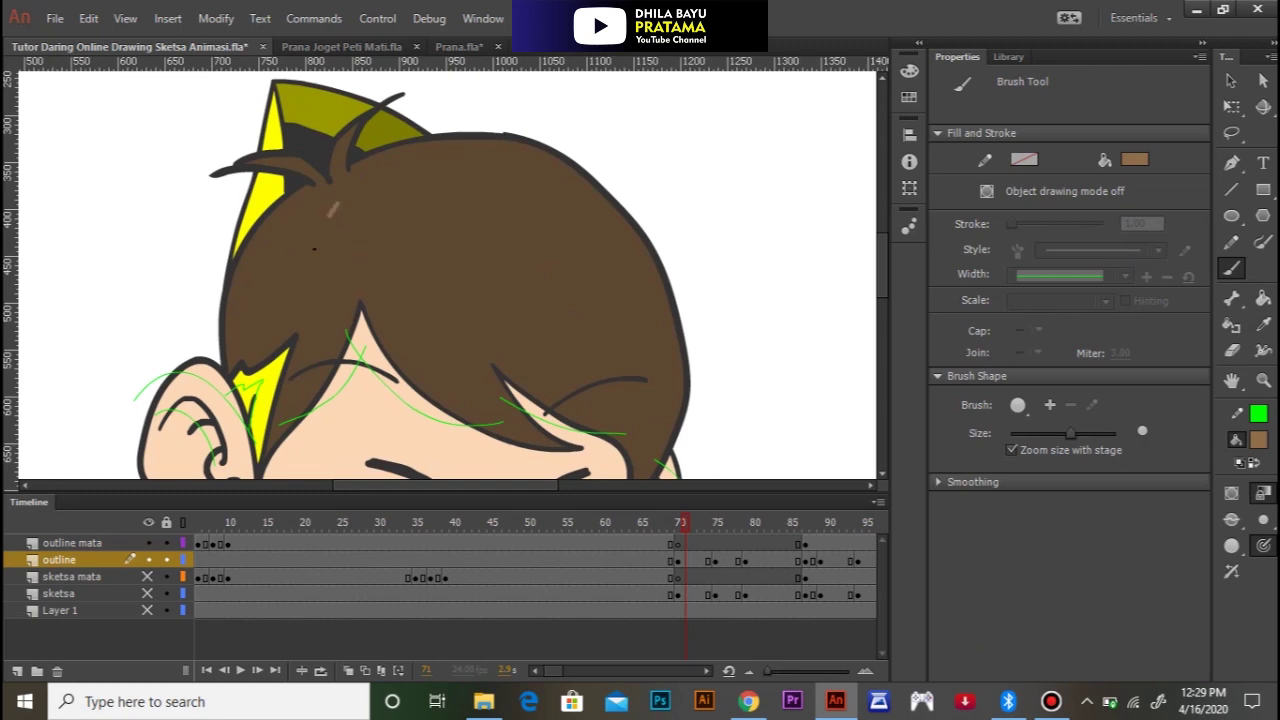
mouse_move(310, 341)
left_mouse_down()
mouse_move(320, 282)
mouse_move(269, 301)
mouse_move(333, 209)
left_mouse_up()
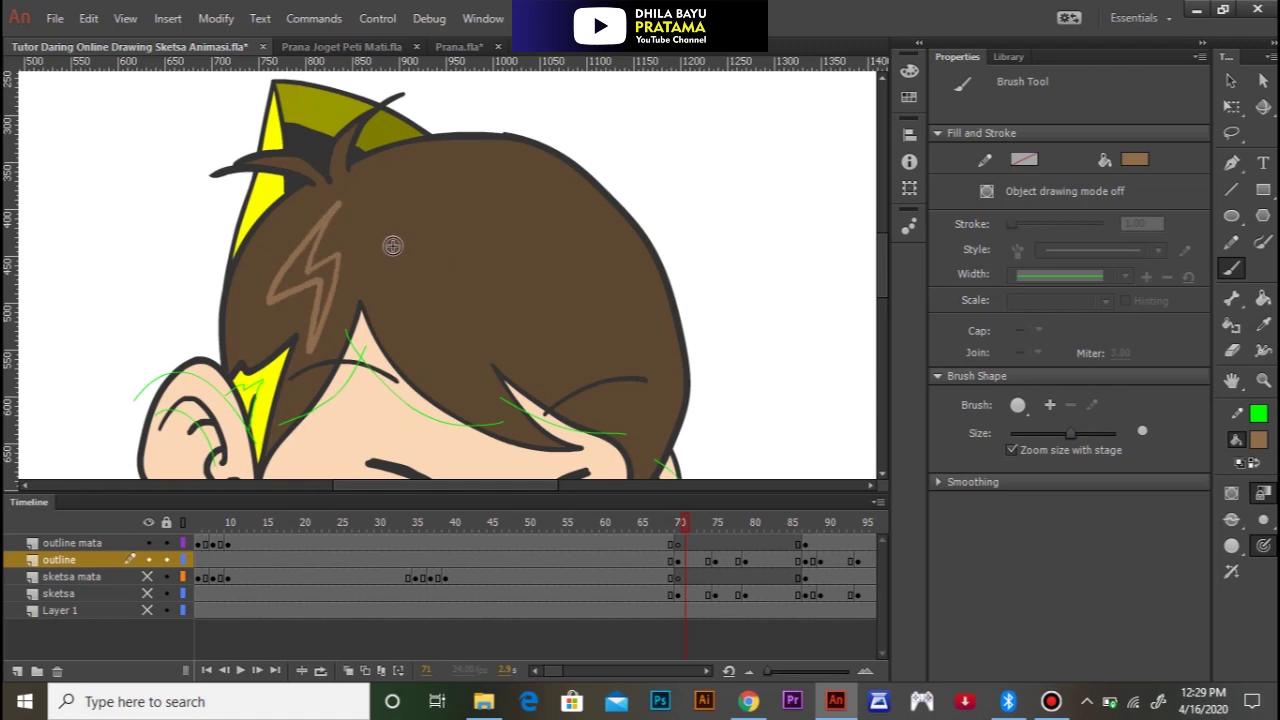
Step: Outline a light brown zigzag highlight across the front hair at frame 71 and fill both hair highlights with the same color
mouse_move(405, 295)
left_mouse_down()
mouse_move(463, 398)
mouse_move(449, 298)
mouse_move(580, 372)
mouse_move(553, 318)
mouse_move(569, 301)
mouse_move(660, 352)
mouse_move(595, 209)
left_mouse_up()
mouse_move(619, 289)
left_mouse_down()
mouse_move(519, 200)
mouse_move(541, 279)
left_mouse_up()
mouse_move(529, 322)
left_mouse_down()
mouse_move(469, 241)
mouse_move(452, 244)
mouse_move(423, 302)
left_mouse_up()
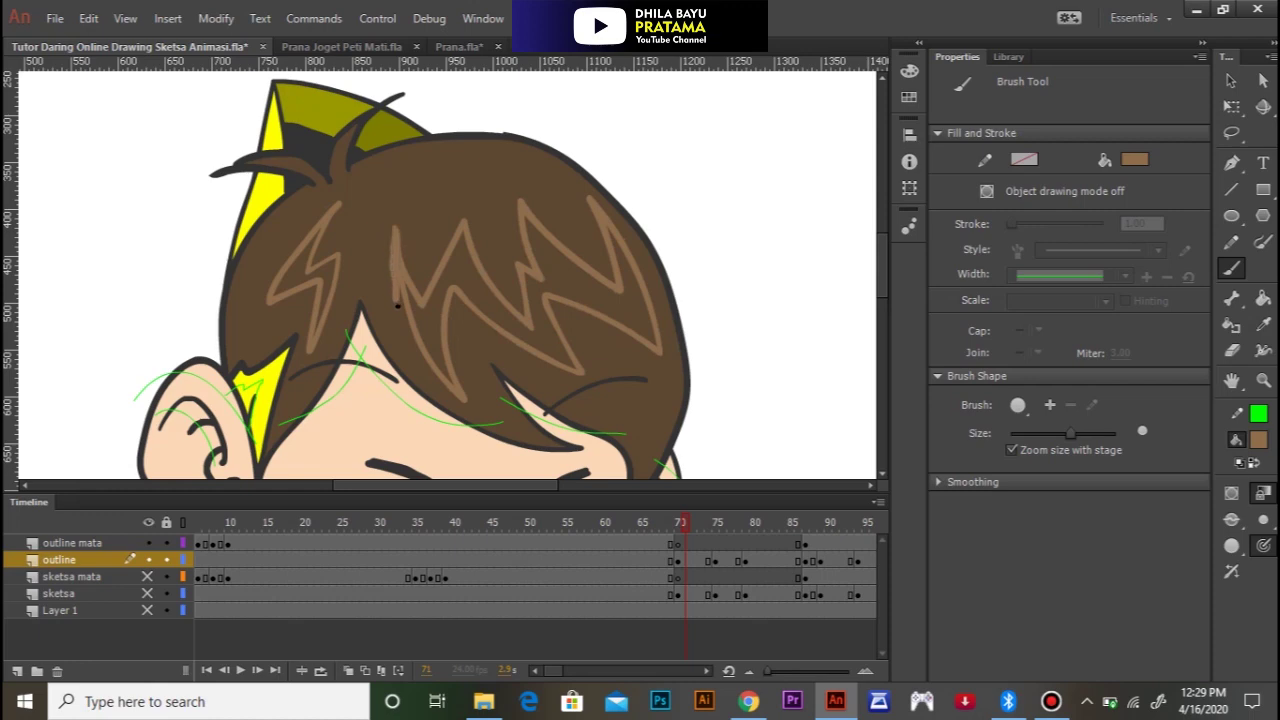
key("k")
left_click(440, 340)
left_click(332, 288)
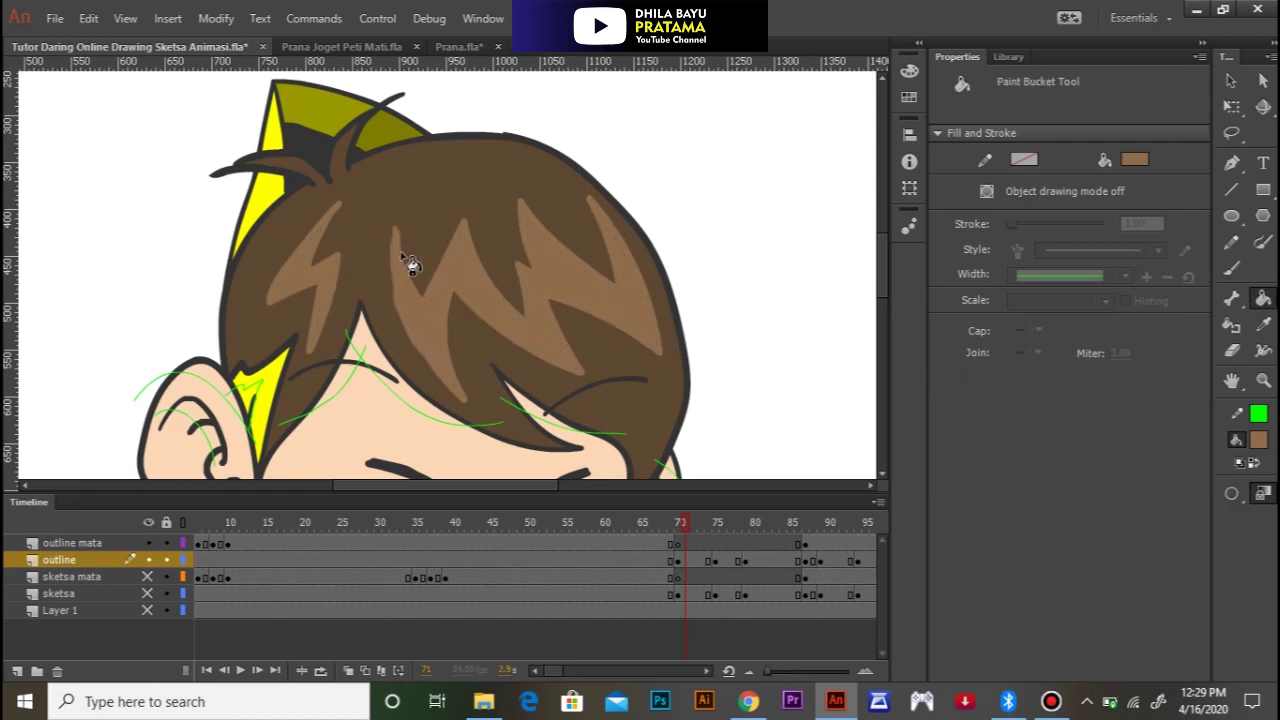
Step: Brush a light brown lightning-shaped highlight outline on the side hair at frame 75
left_click_drag(686, 522, 716, 522)
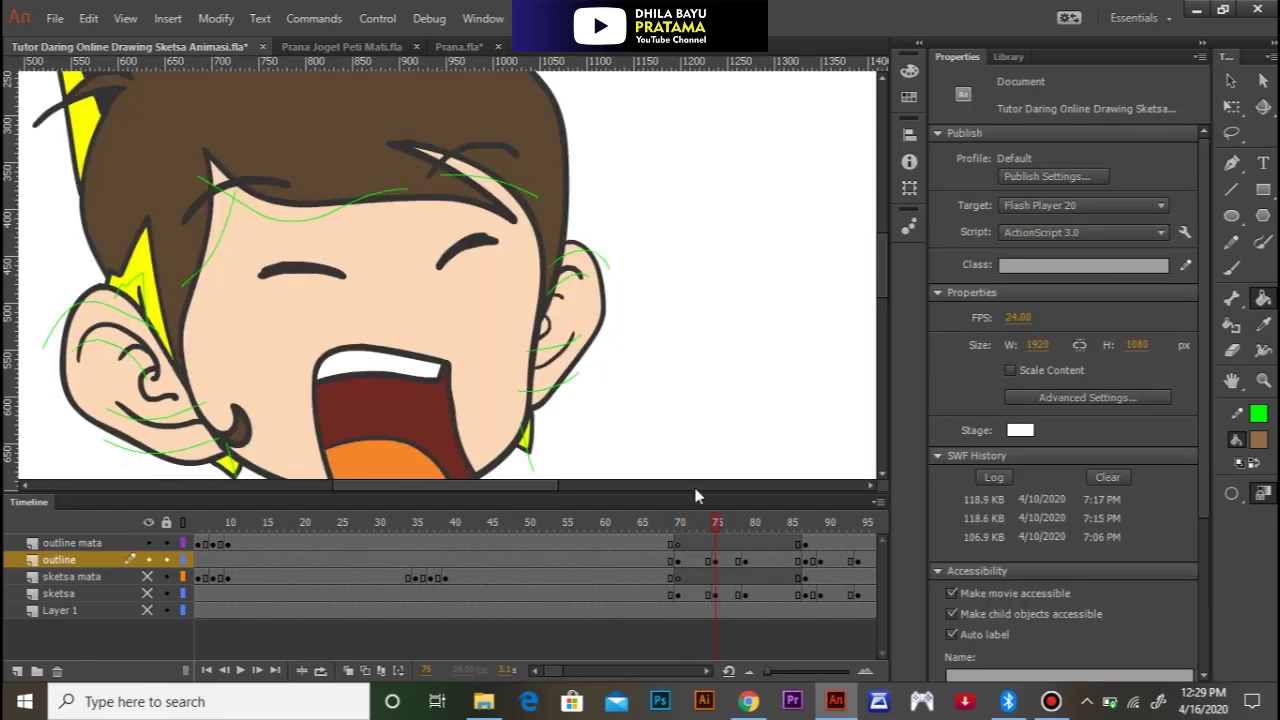
left_click_drag(352, 232, 470, 309)
key("b")
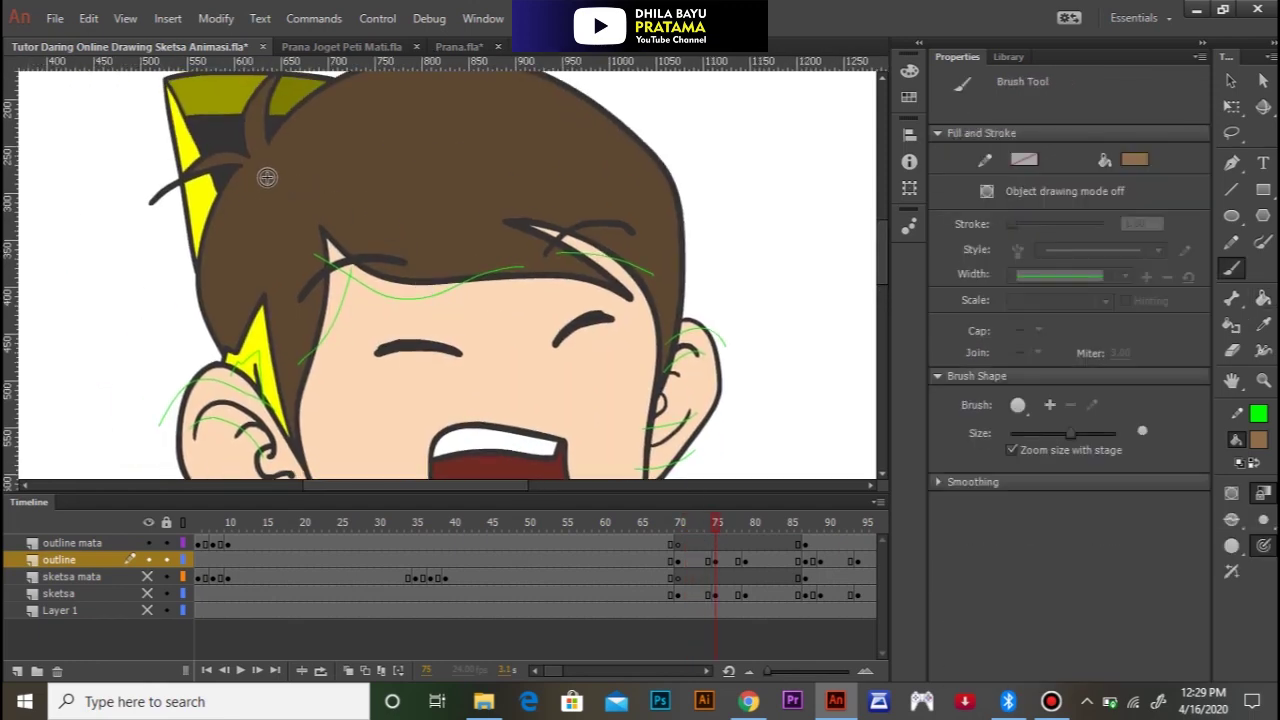
left_click_drag(285, 236, 283, 306)
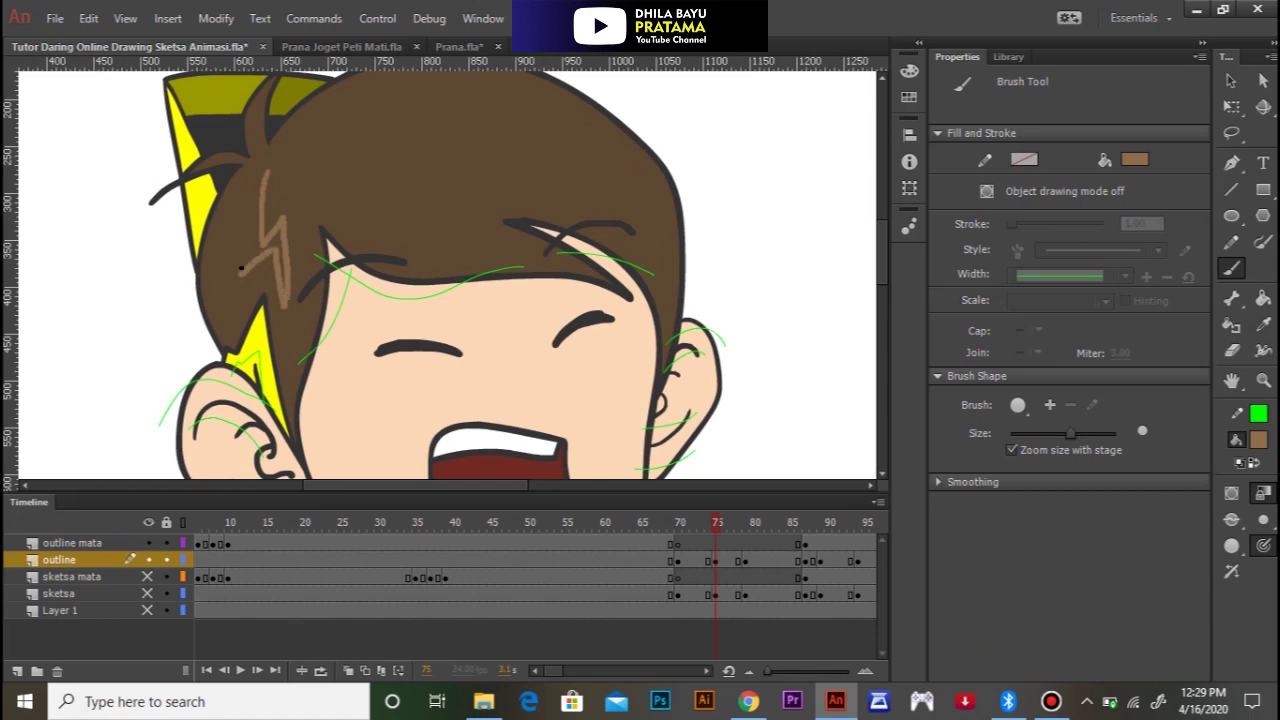
left_click_drag(415, 142, 366, 196)
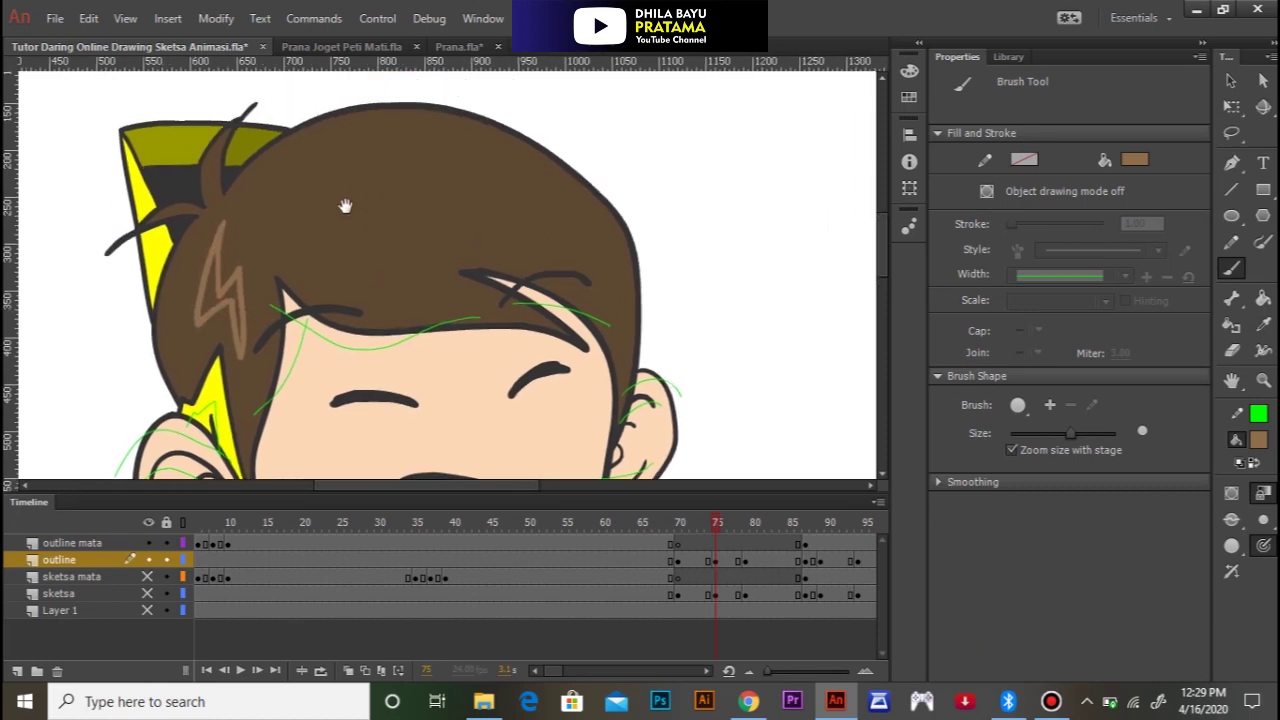
Step: Outline a zigzag highlight across the front hair at frame 75 and fill both highlights with light brown
mouse_move(280, 228)
left_mouse_down()
mouse_move(342, 273)
mouse_move(432, 296)
mouse_move(381, 235)
mouse_move(533, 252)
mouse_move(493, 199)
mouse_move(588, 235)
mouse_move(559, 194)
mouse_move(471, 140)
mouse_move(527, 183)
left_mouse_up()
mouse_move(440, 160)
left_mouse_down()
mouse_move(484, 223)
mouse_move(402, 203)
mouse_move(343, 163)
mouse_move(353, 231)
mouse_move(382, 270)
mouse_move(290, 217)
left_mouse_up()
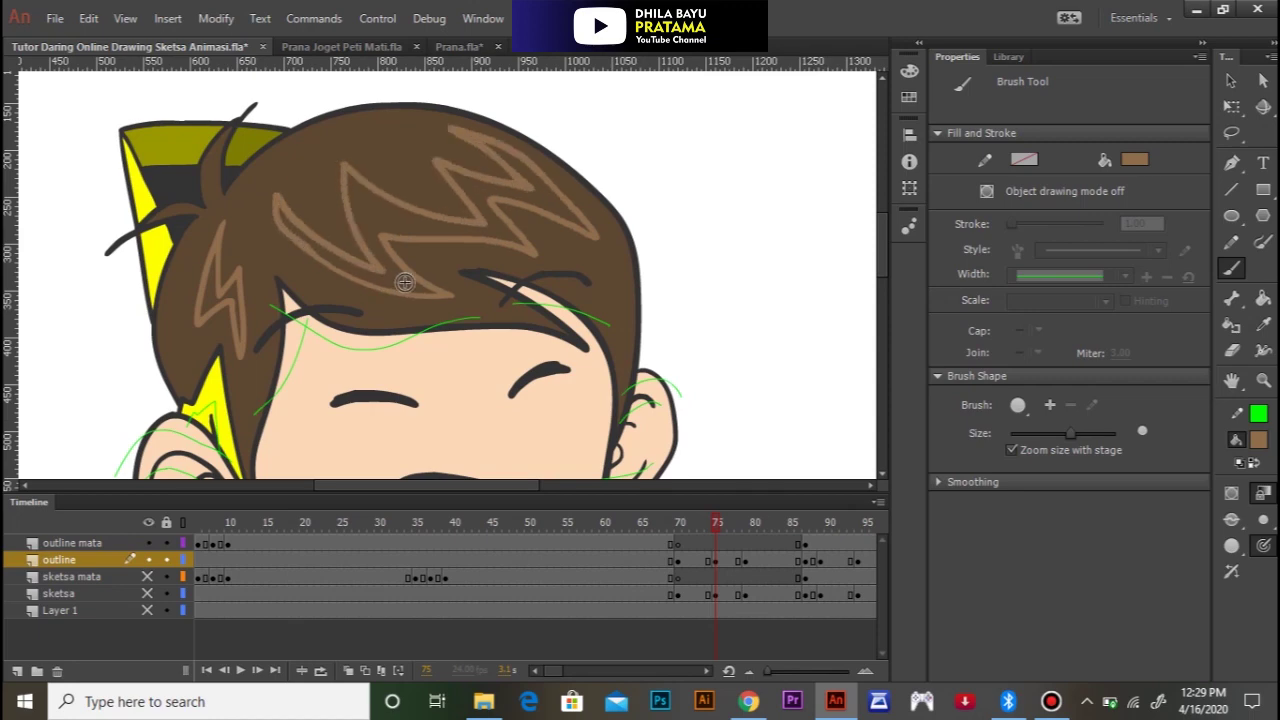
key("k")
left_click(413, 241)
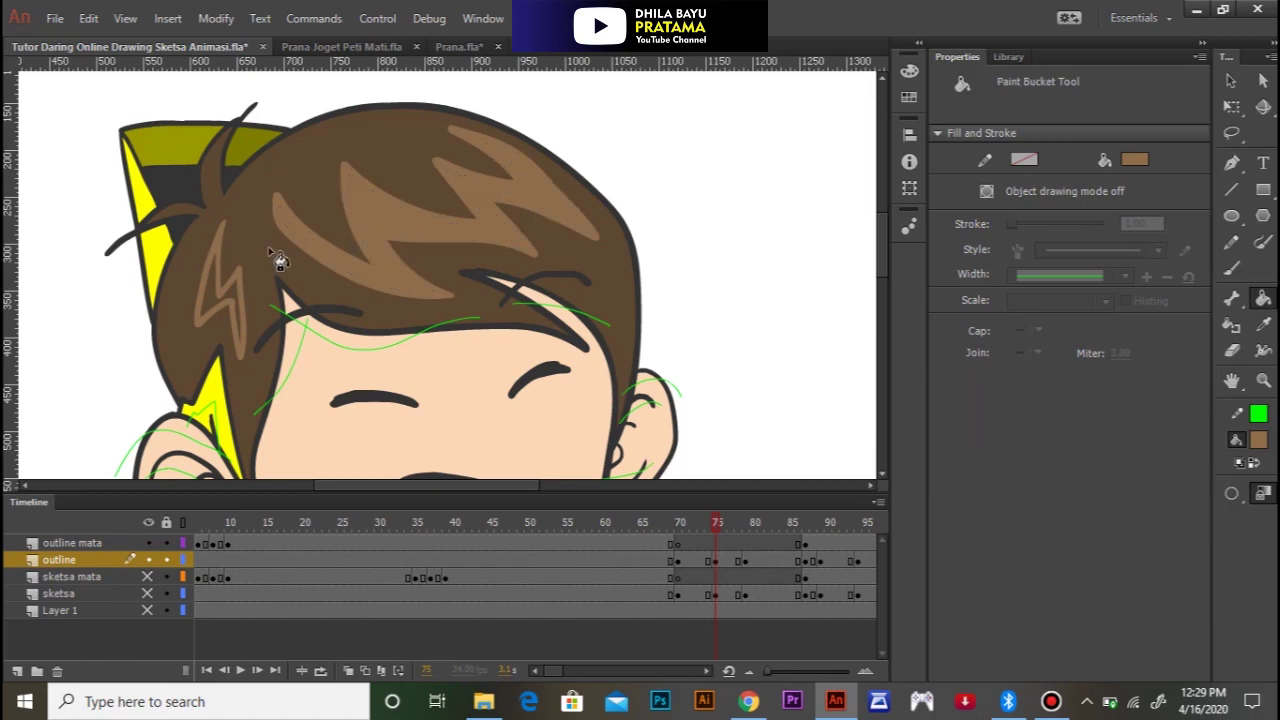
left_click(237, 305)
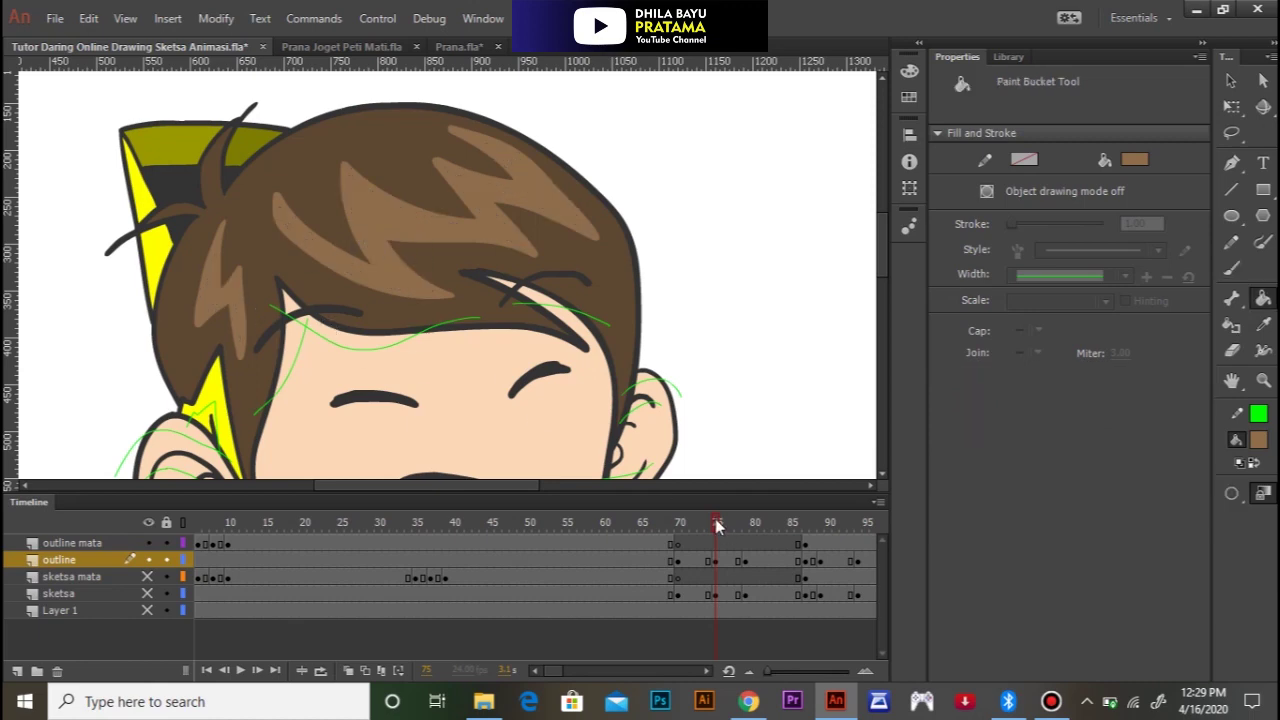
Step: Brush a light brown lightning-shaped highlight outline on the side hair at frame 80, undoing and redrawing the unsatisfactory strokes
left_click_drag(716, 522, 754, 522)
left_click_drag(463, 343, 390, 158)
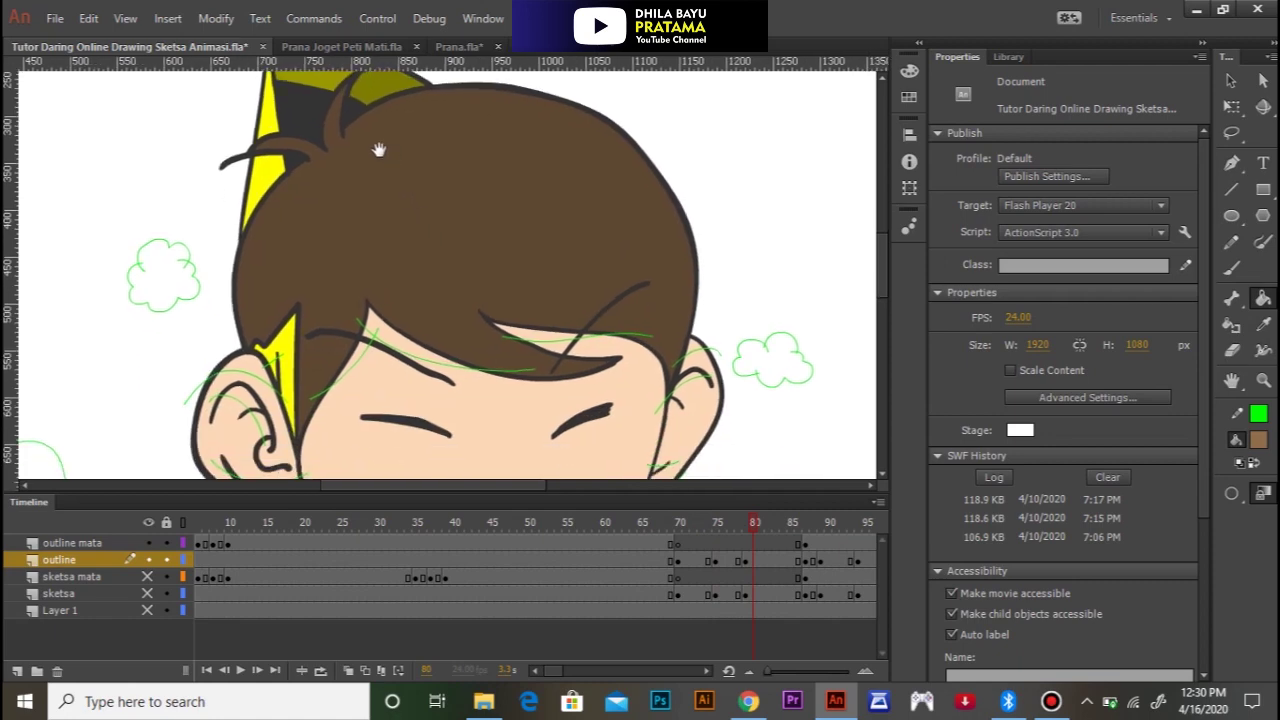
scroll(351, 182, "down", 2)
key("b")
mouse_move(317, 146)
left_mouse_down()
mouse_move(311, 240)
mouse_move(333, 216)
mouse_move(336, 277)
mouse_move(327, 246)
mouse_move(294, 264)
mouse_move(290, 222)
mouse_move(322, 160)
mouse_move(343, 175)
mouse_move(270, 244)
left_mouse_up()
key("ctrl+z")
key("ctrl+z")
key("ctrl+z")
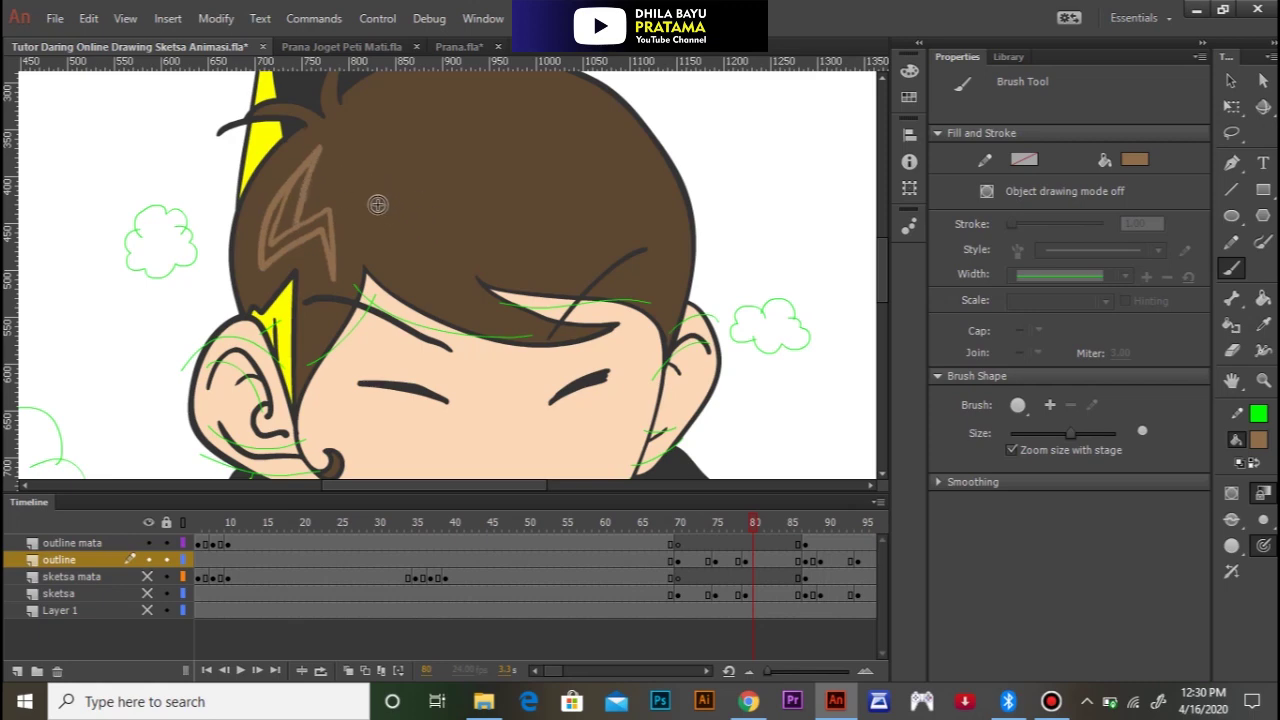
Step: Outline a zigzag highlight across the front hair at frame 80 and fill both highlights with light brown
mouse_move(370, 198)
left_mouse_down()
mouse_move(450, 293)
mouse_move(430, 259)
mouse_move(435, 233)
mouse_move(543, 268)
mouse_move(580, 264)
mouse_move(518, 197)
mouse_move(619, 213)
mouse_move(620, 192)
mouse_move(668, 198)
mouse_move(556, 80)
left_mouse_up()
mouse_move(596, 148)
left_mouse_down()
mouse_move(600, 192)
mouse_move(470, 103)
mouse_move(494, 229)
mouse_move(432, 150)
mouse_move(435, 213)
mouse_move(397, 164)
left_mouse_up()
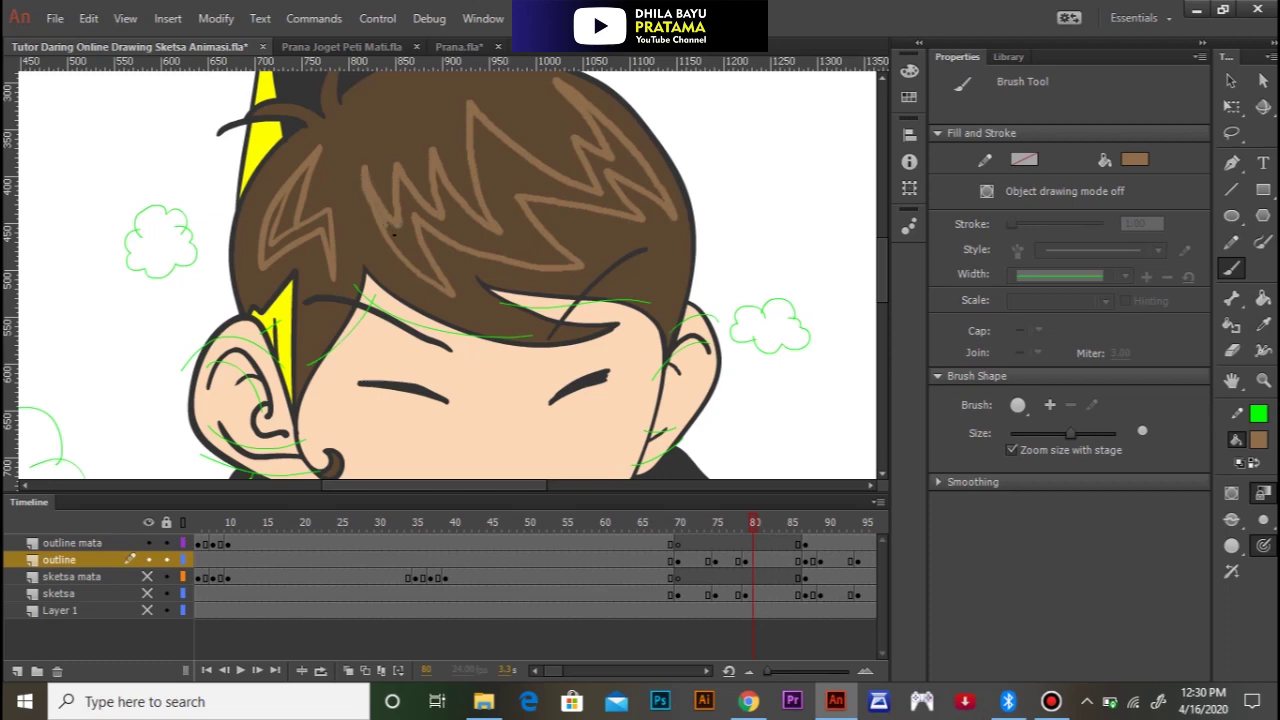
key("k")
left_click(471, 242)
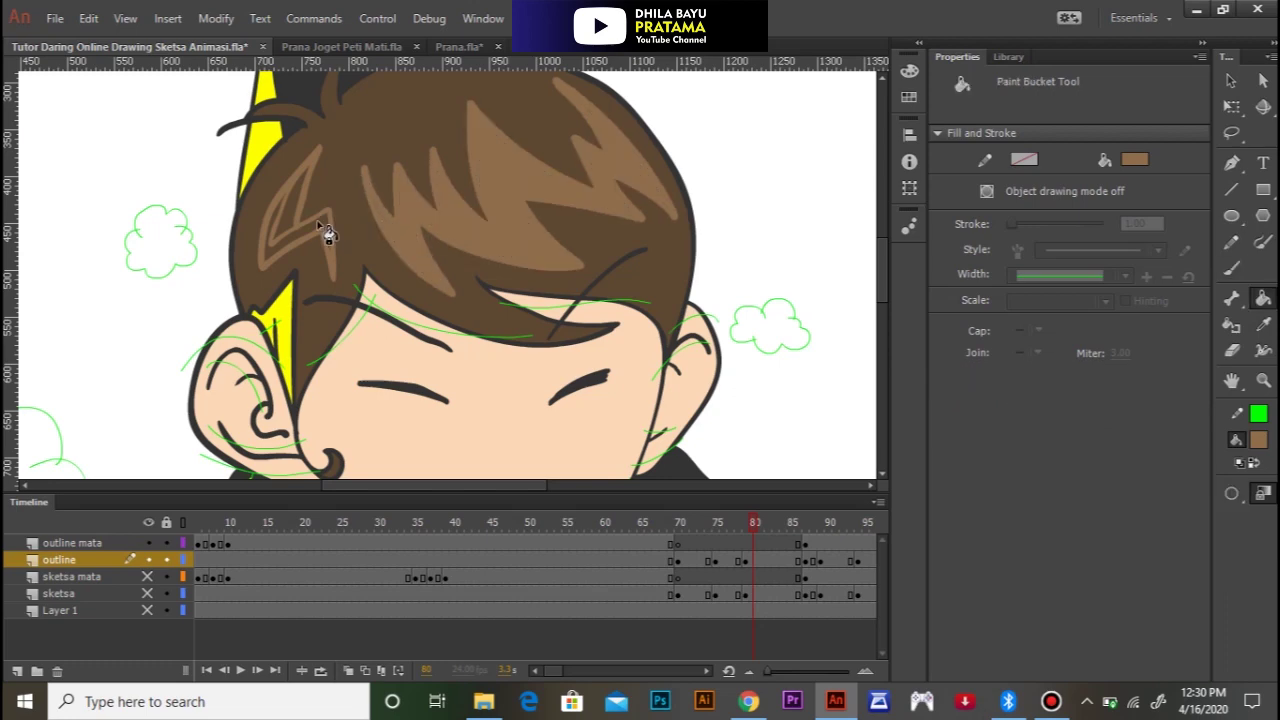
left_click(321, 227)
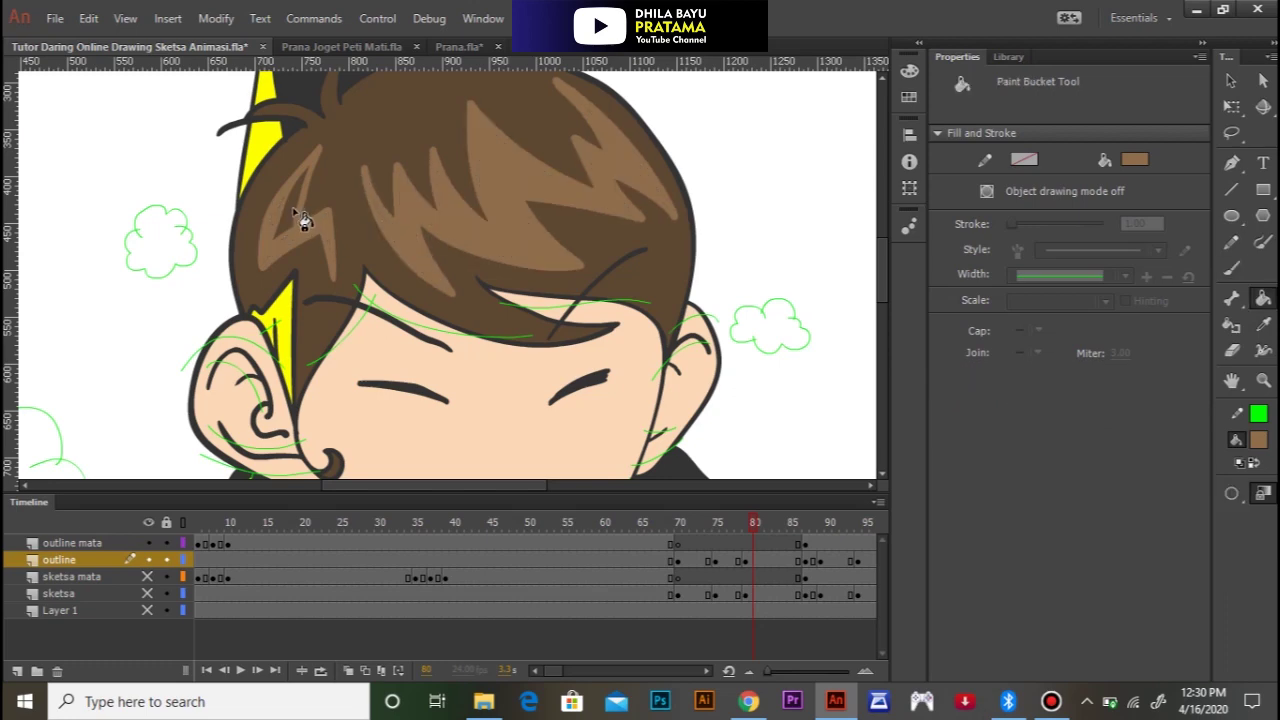
Step: Play back the animation and fill the small gap in the fringe beside the eyebrow at frame 75 with the skin color
left_click(464, 314, "ctrl+shift")
left_click_drag(669, 523, 152, 531)
key("Return")
left_click_drag(724, 506, 752, 518)
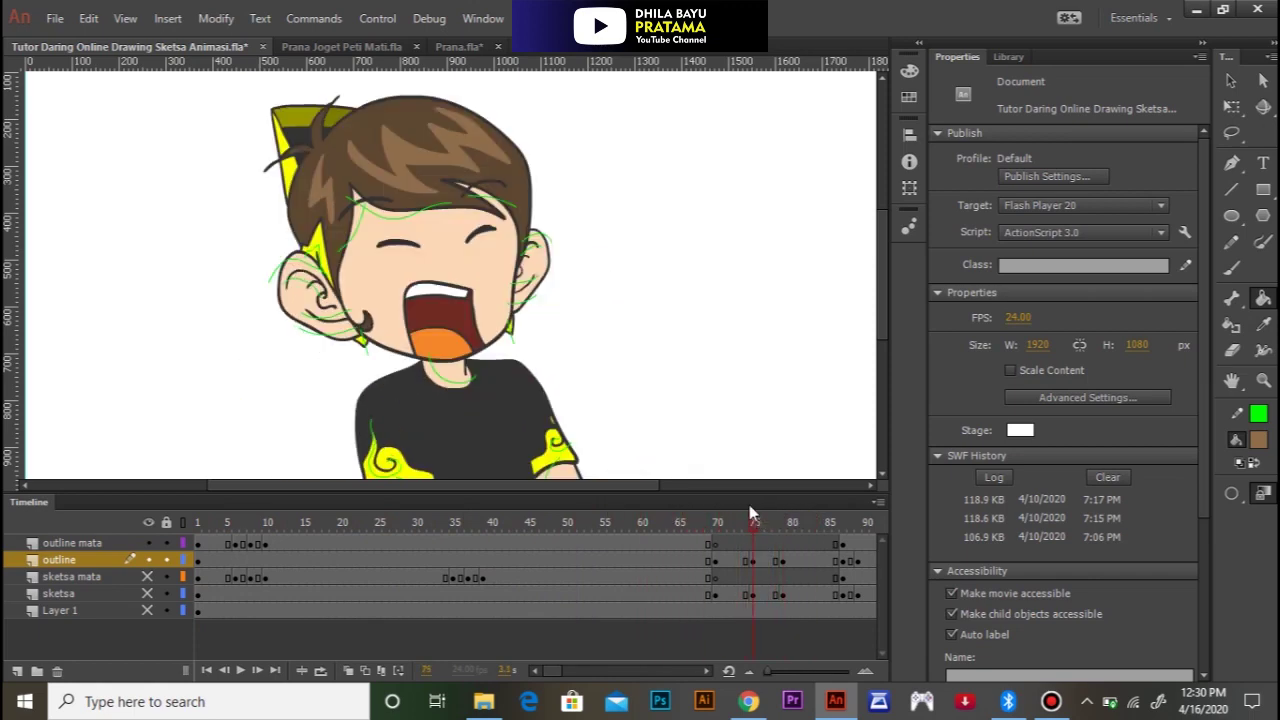
left_click(467, 206)
left_click(464, 245)
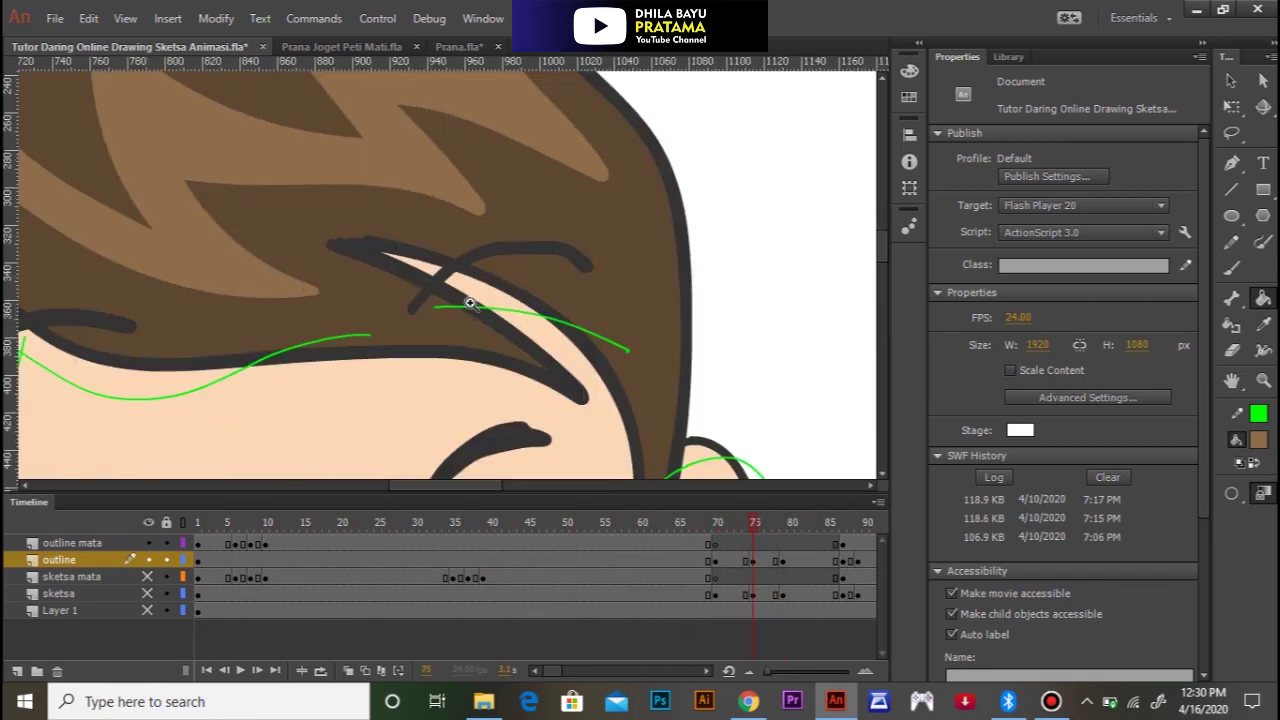
left_click(443, 280)
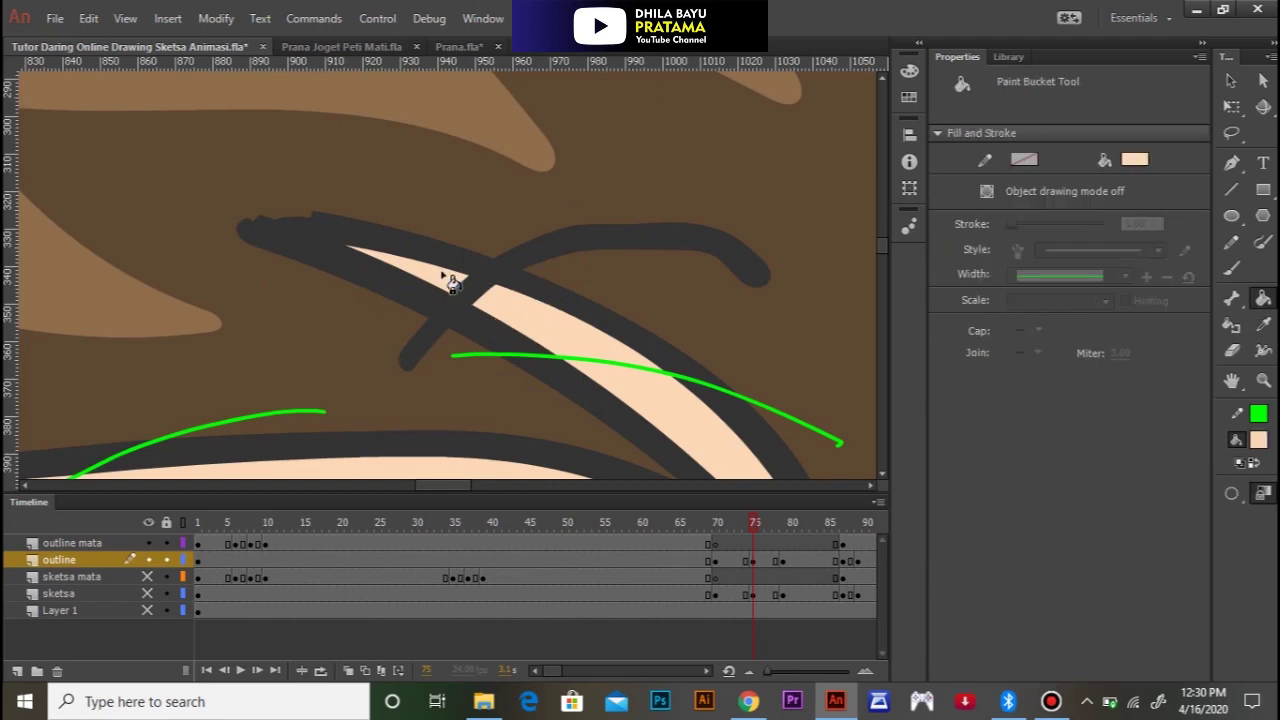
left_click(459, 300, "alt")
left_click(460, 312, "alt")
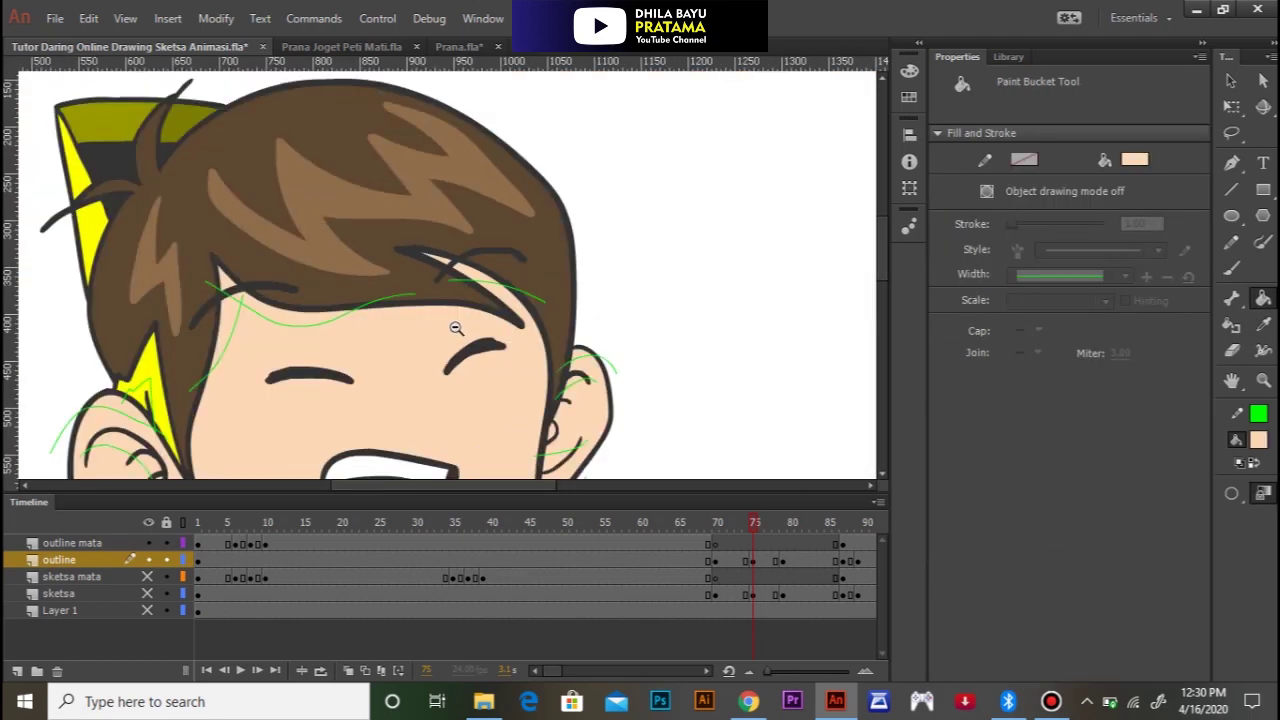
left_click(456, 328, "alt")
key("Return")
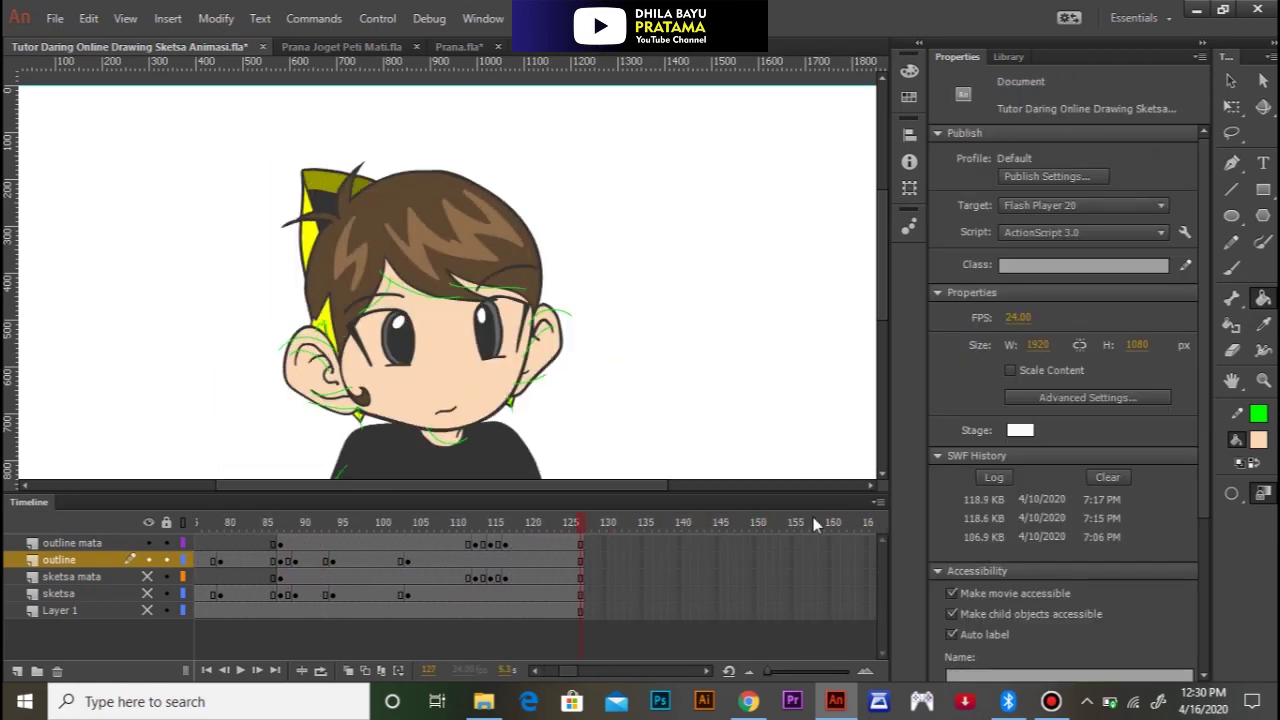
Step: Sample the headwear's dark yellow and fill the shaded areas of the yellow piece behind the ear and the earrings at frame 1
left_click_drag(477, 520, 77, 530)
key("space")
left_click_drag(425, 372, 425, 274)
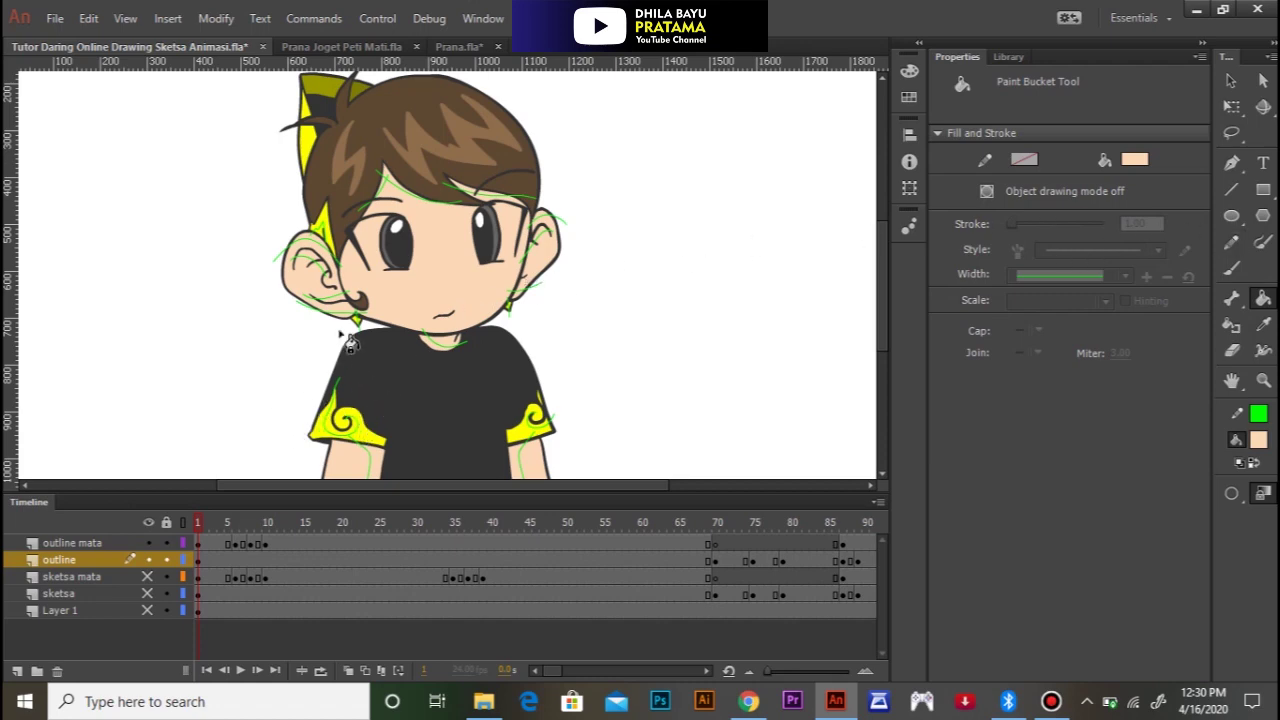
left_click(325, 100, "alt")
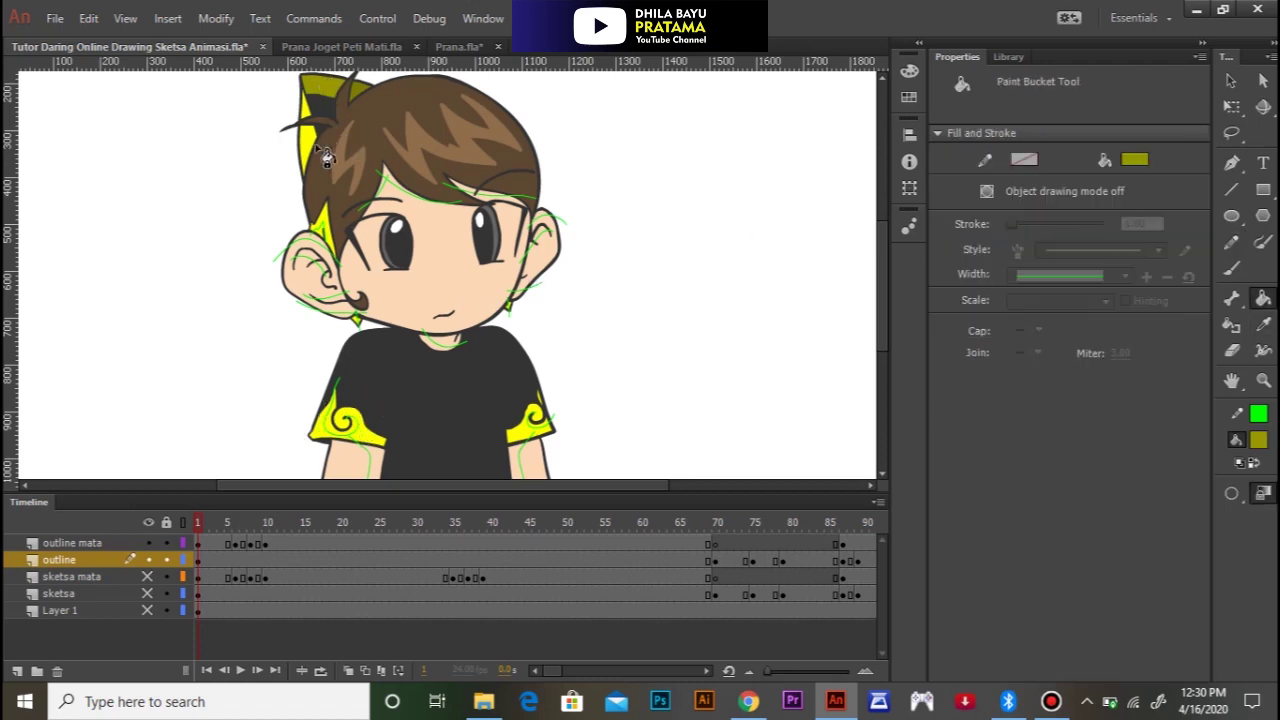
scroll(339, 233, "up", 3)
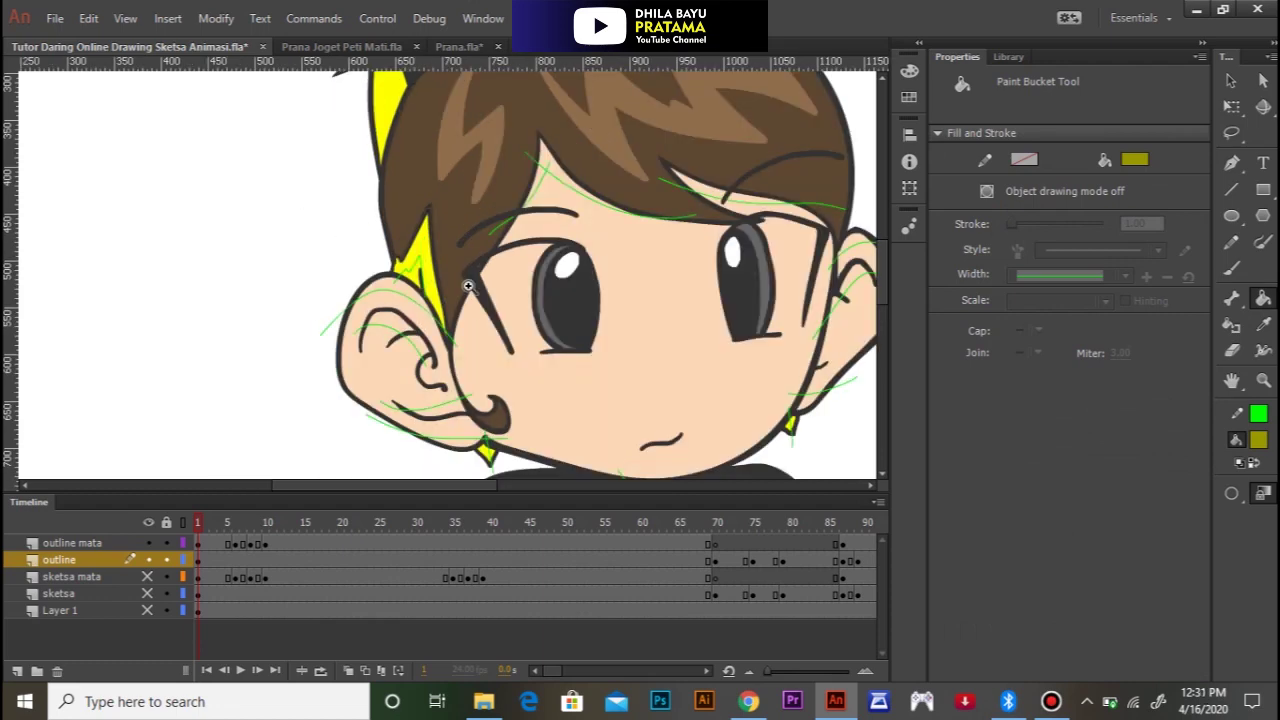
scroll(380, 307, "down", 4)
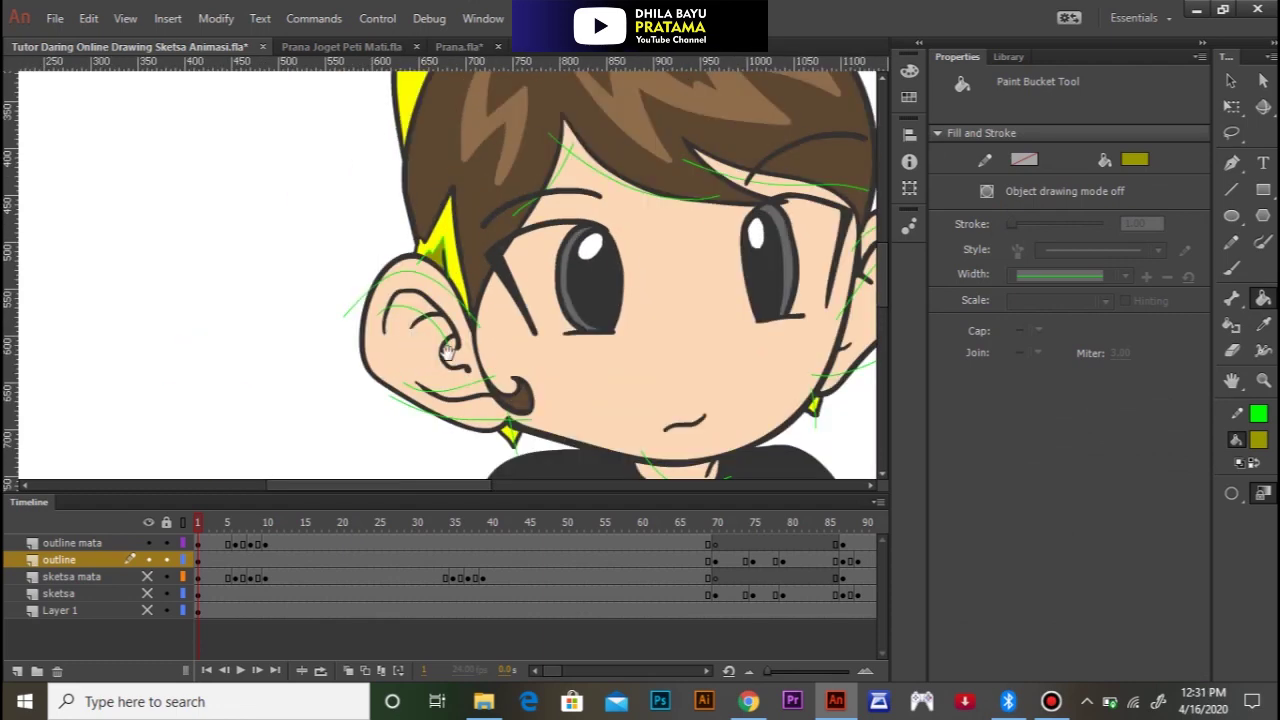
scroll(410, 333, "up", 2)
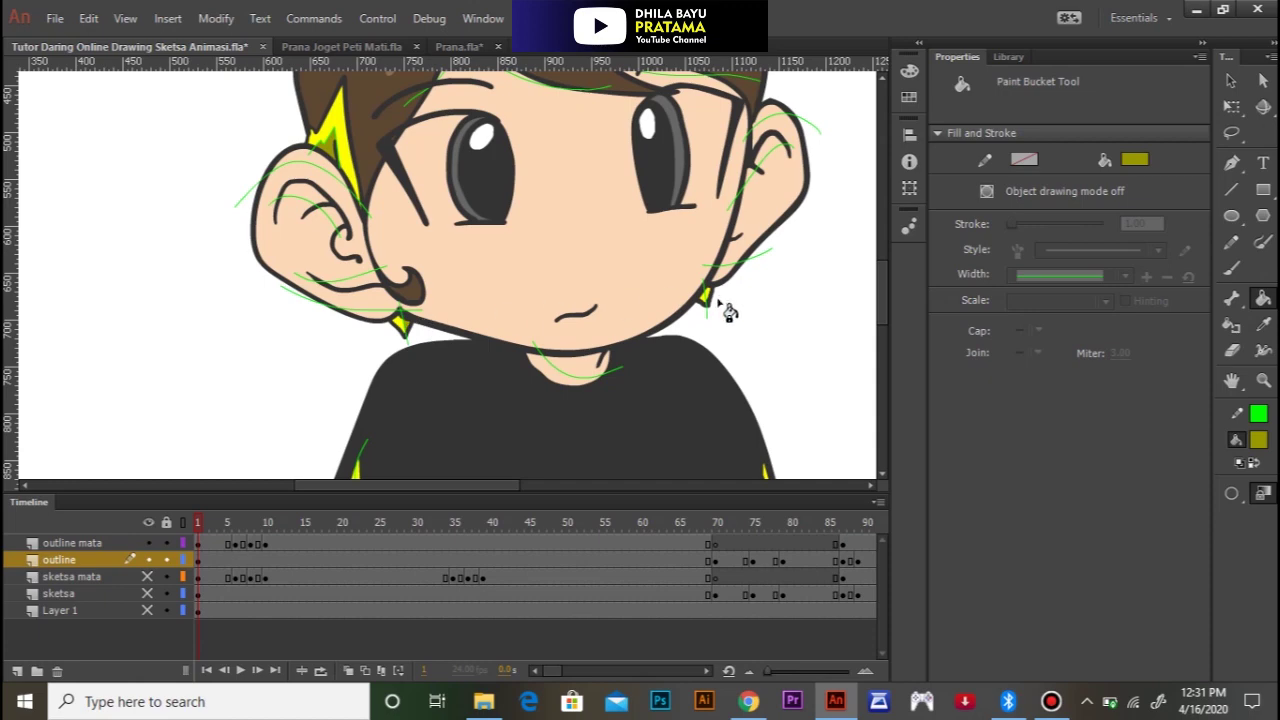
Step: Fill the shaded parts of the swirl ornaments on both sleeves with dark yellow at frame 1
scroll(418, 336, "down", 3)
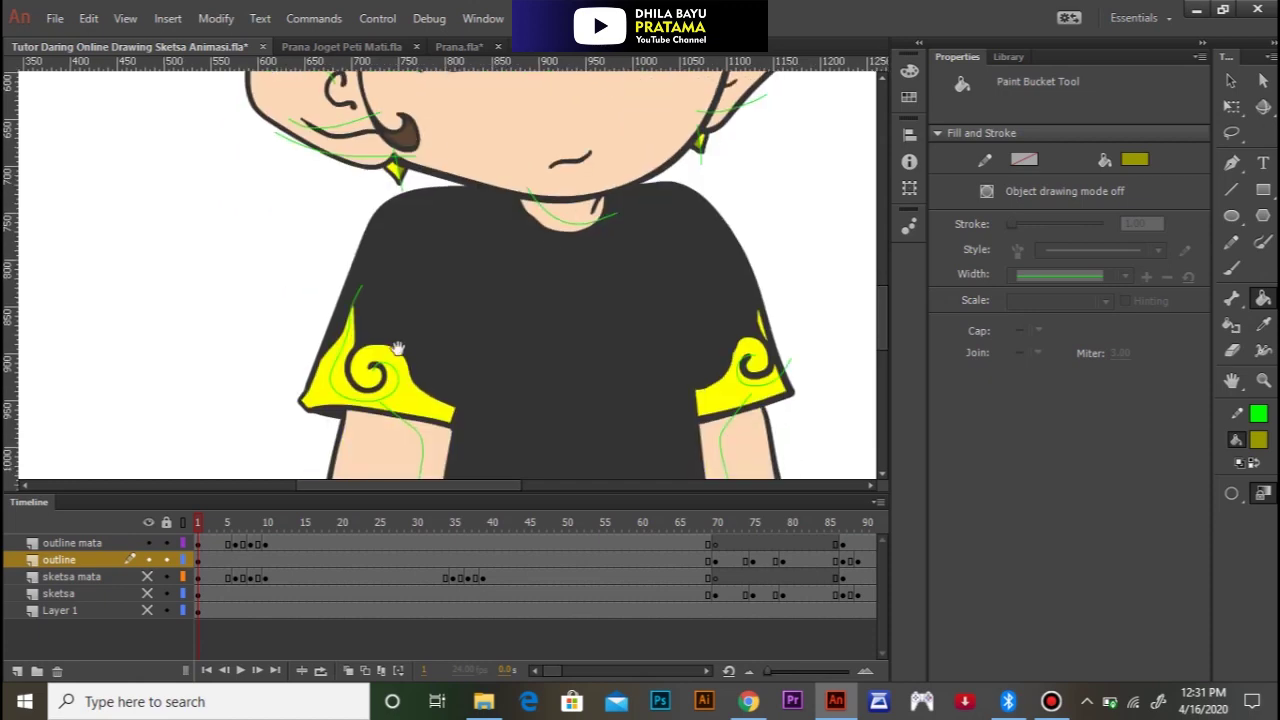
left_click(403, 392)
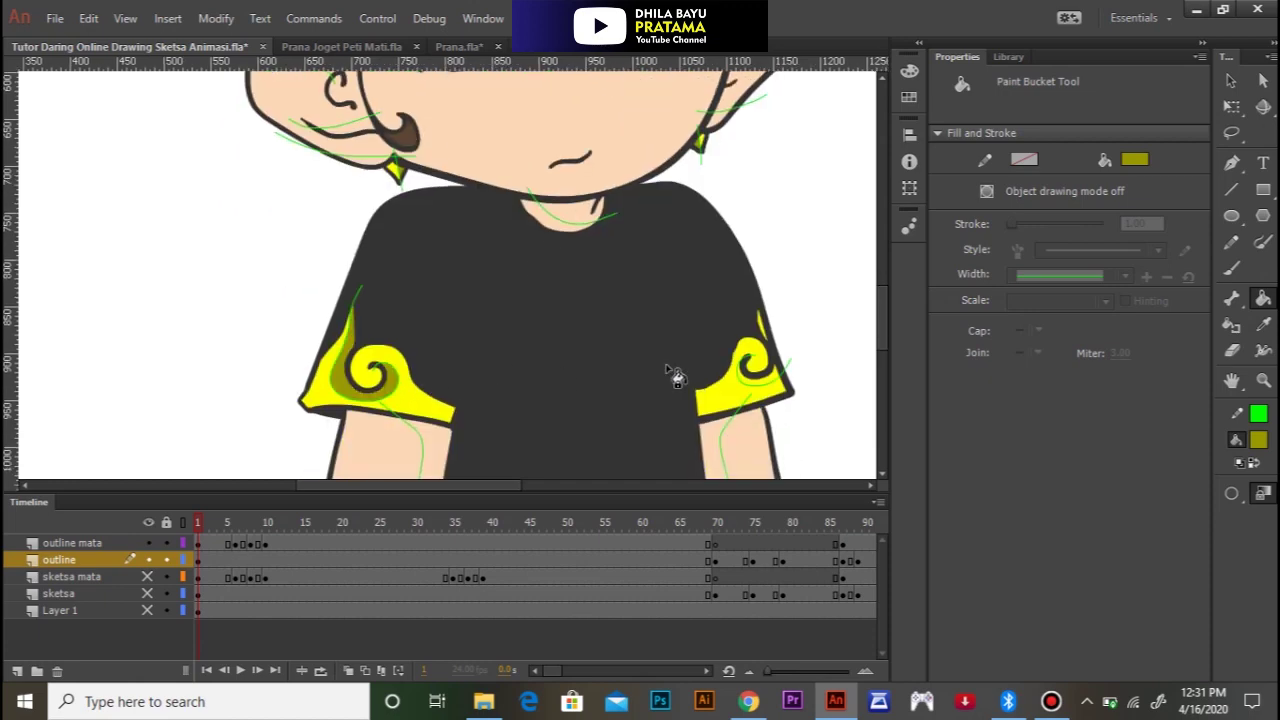
left_click(762, 330)
Step: Fill the shaded parts of the sleeve swirls, earring and yellow piece behind the ear with dark yellow at frame 73
left_click(304, 523)
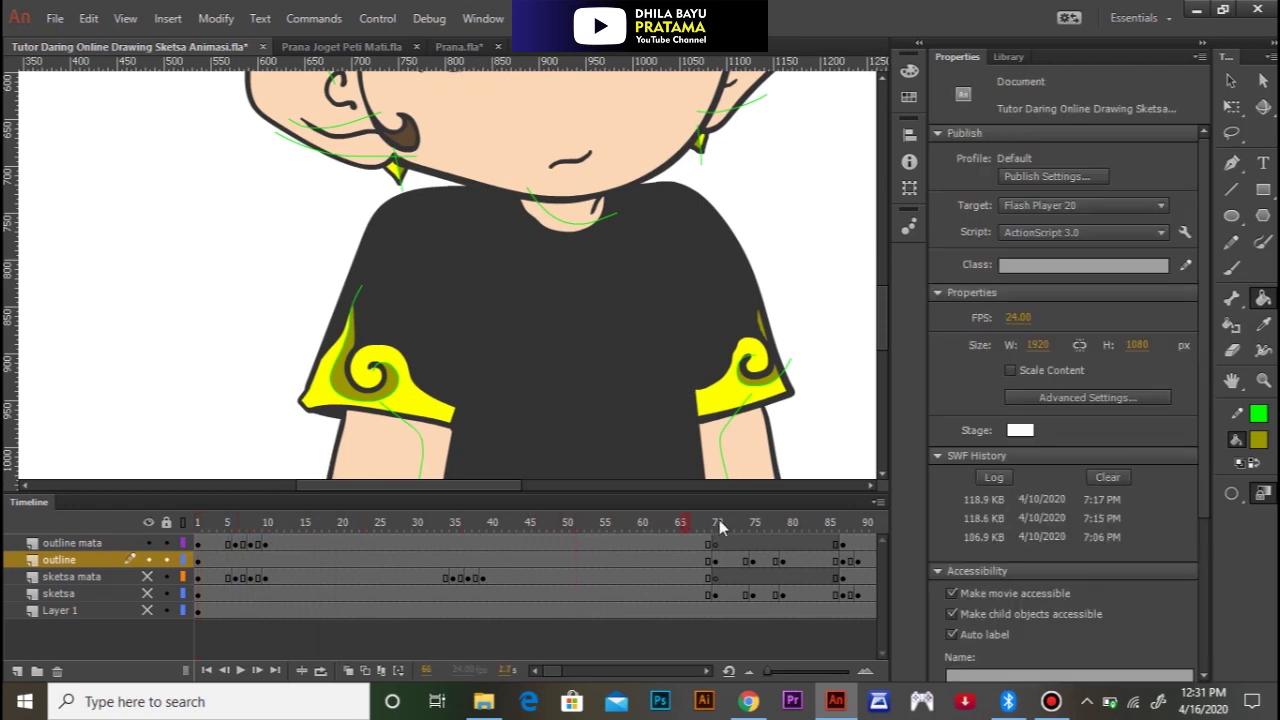
left_click_drag(706, 525, 737, 522)
key("k")
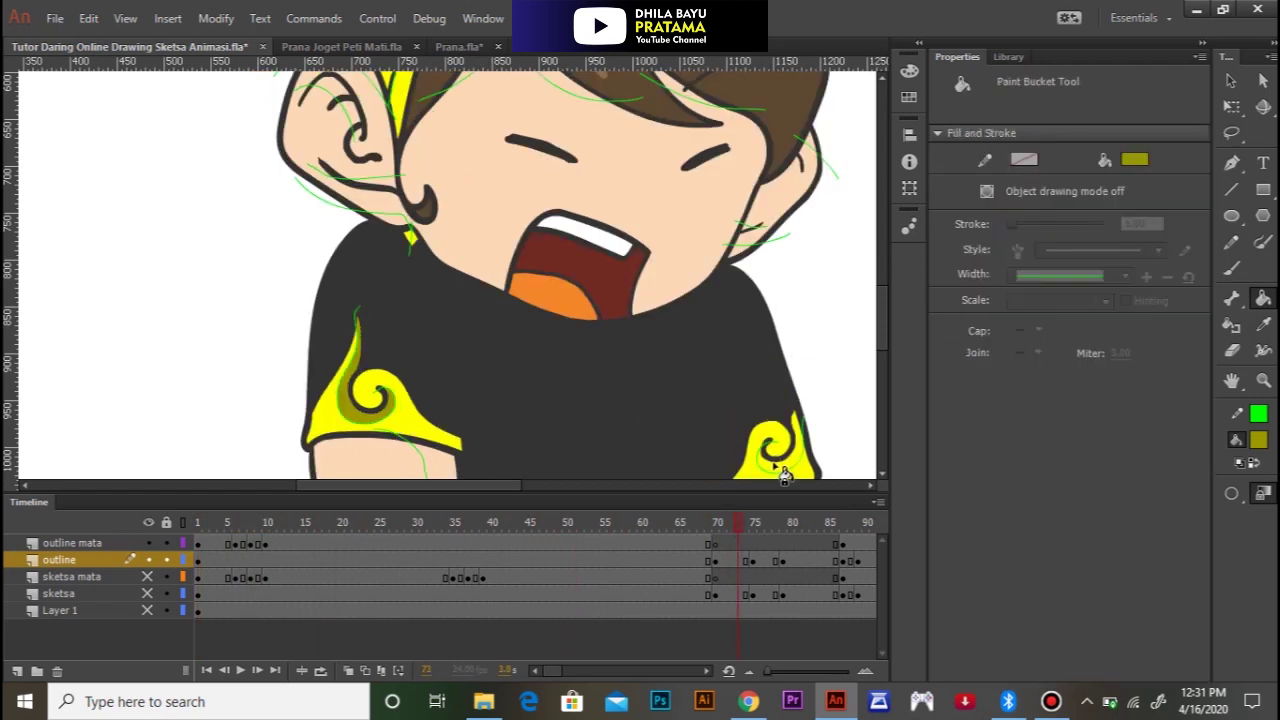
scroll(500, 370, "up", 3)
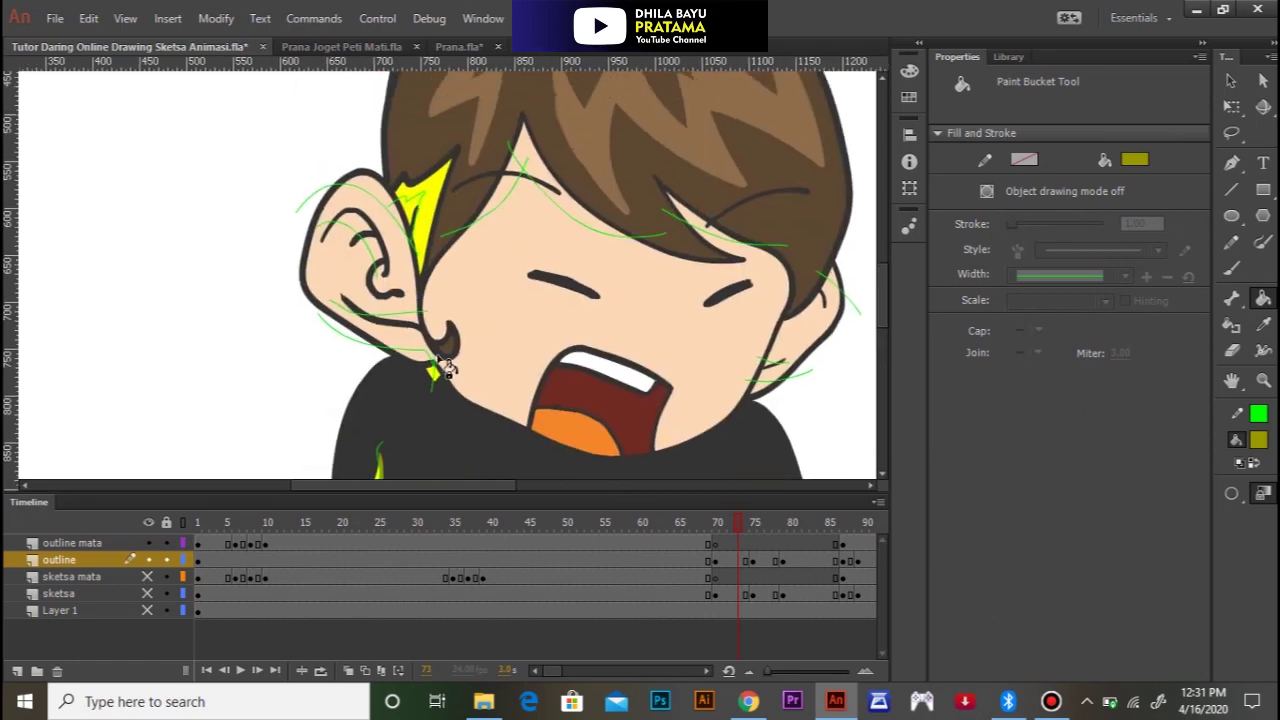
left_click(414, 212)
left_click_drag(548, 186, 373, 315)
left_click(373, 323, "ctrl+shift")
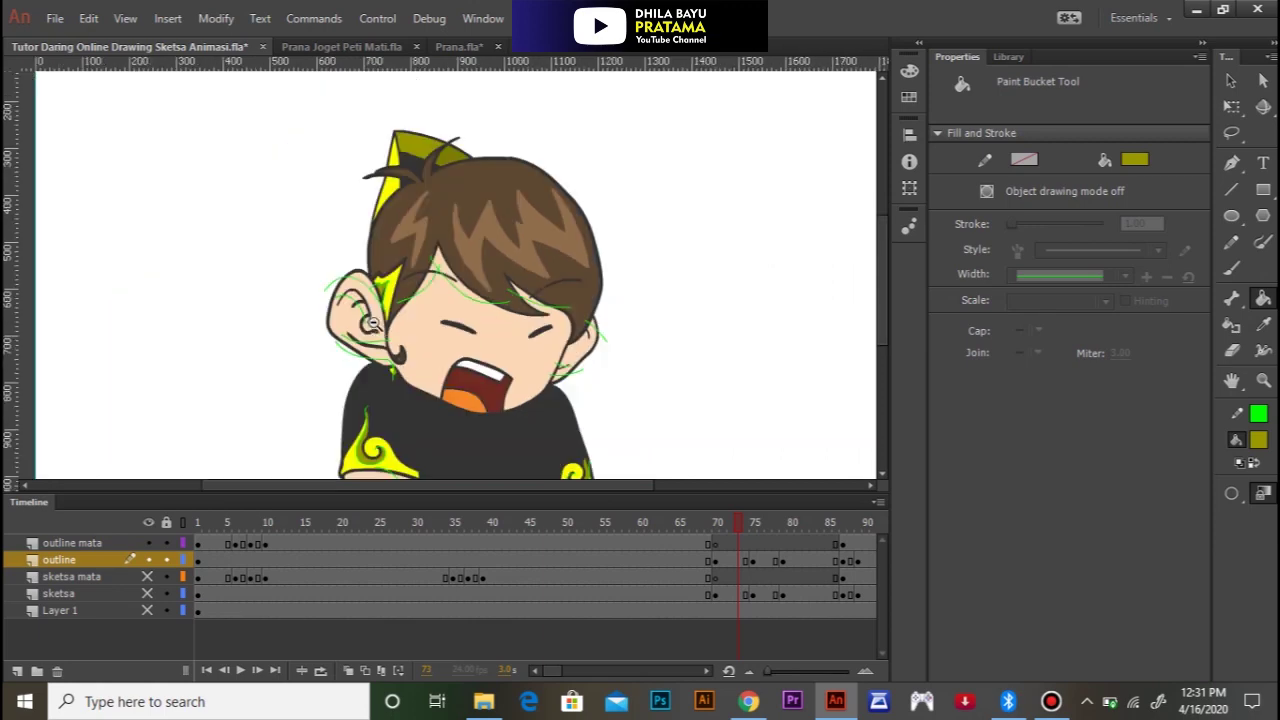
left_click_drag(463, 336, 377, 242)
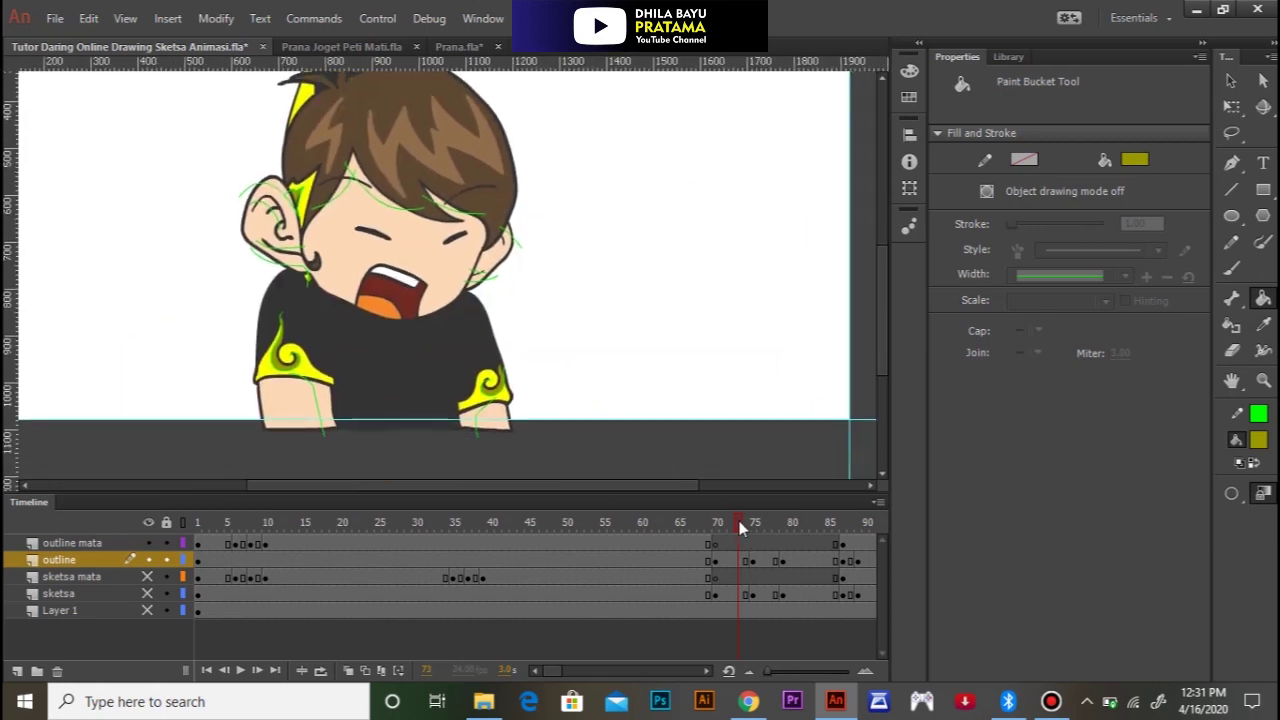
Step: Fill the shaded parts of the sleeve swirls, earrings and yellow piece behind the ear with dark yellow at frame 76
left_click_drag(740, 528, 757, 523)
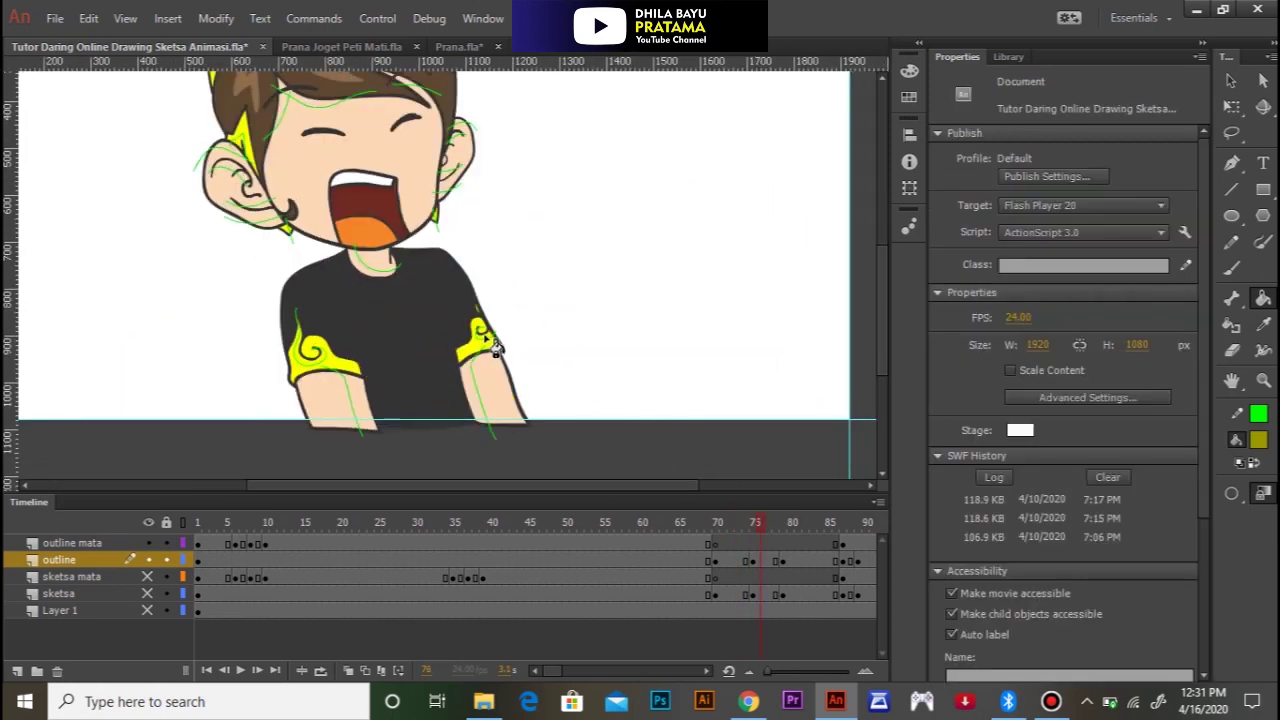
key("k")
scroll(490, 340, "up", 4)
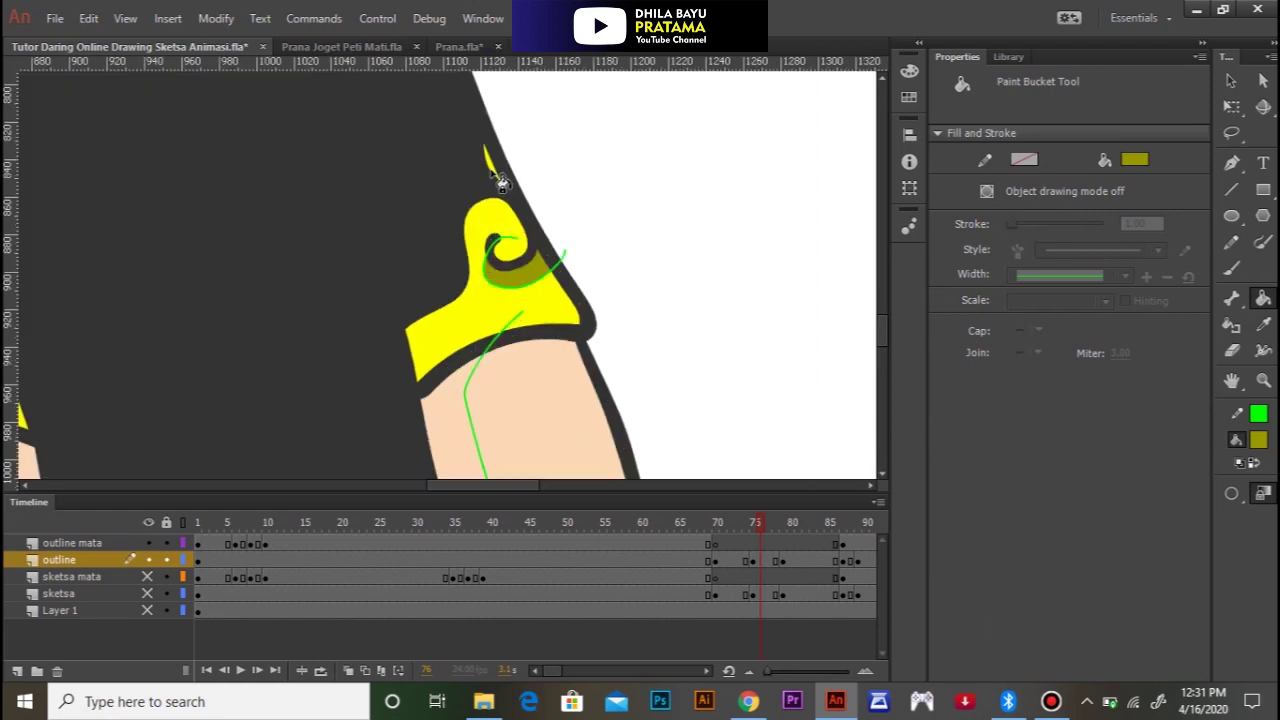
scroll(386, 303, "left", 3)
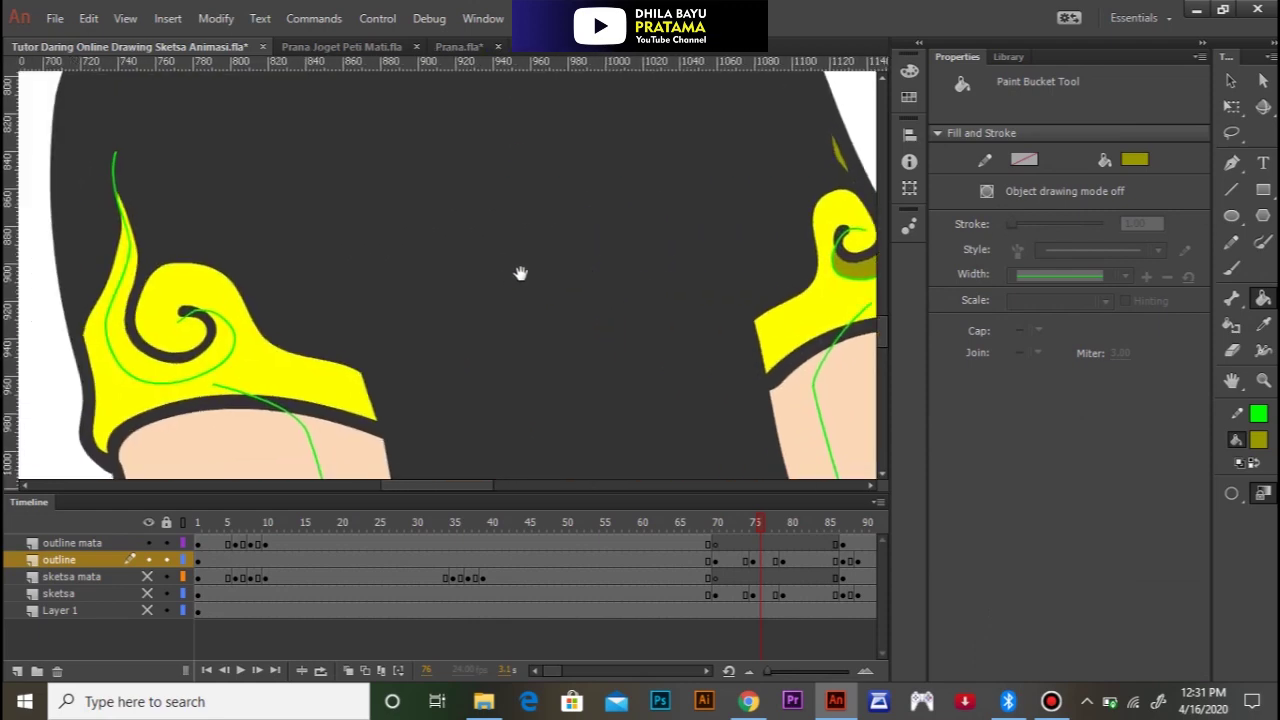
left_click(219, 352)
left_click(352, 257, "ctrl+shift")
left_click_drag(366, 162, 370, 342)
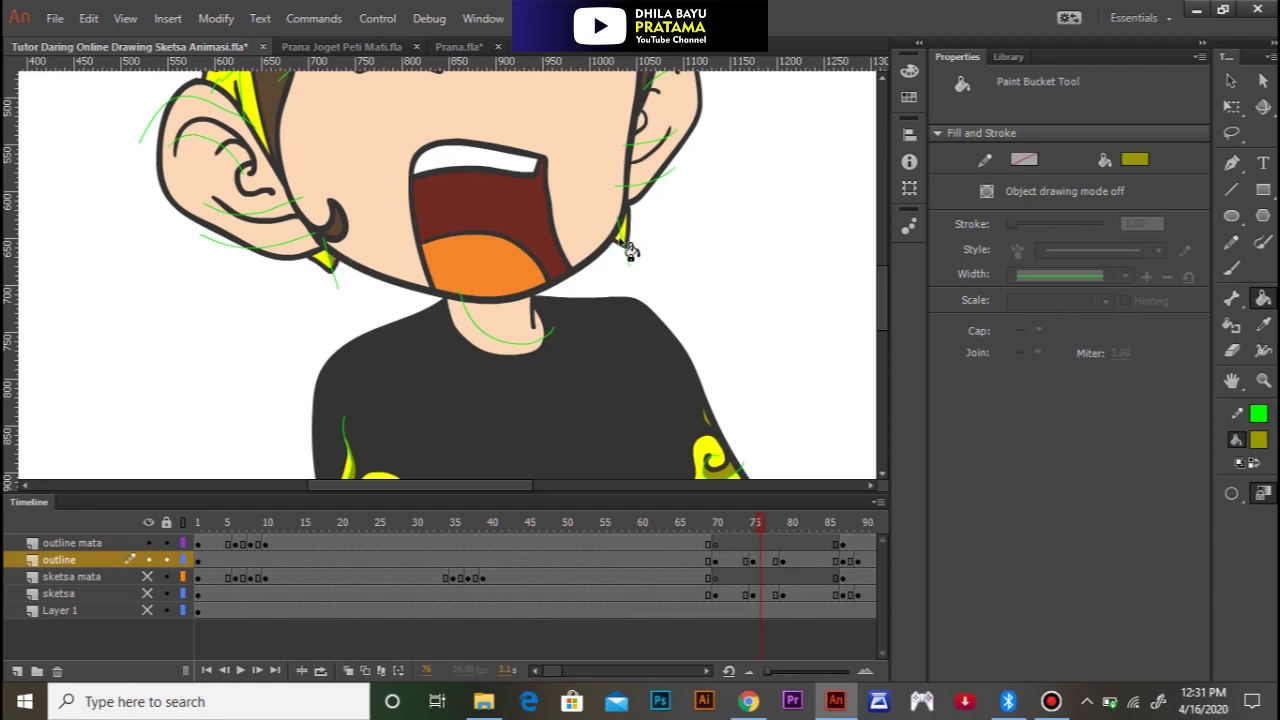
scroll(449, 263, "up", 3)
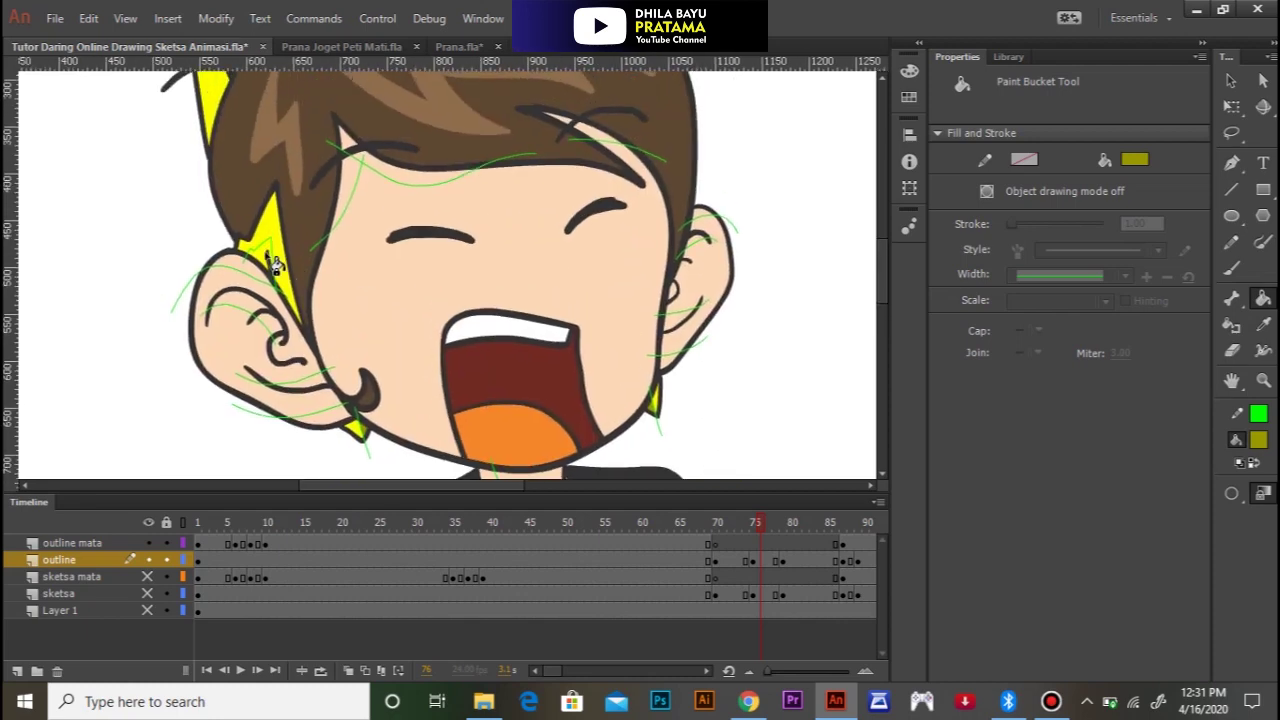
scroll(386, 245, "down", 3)
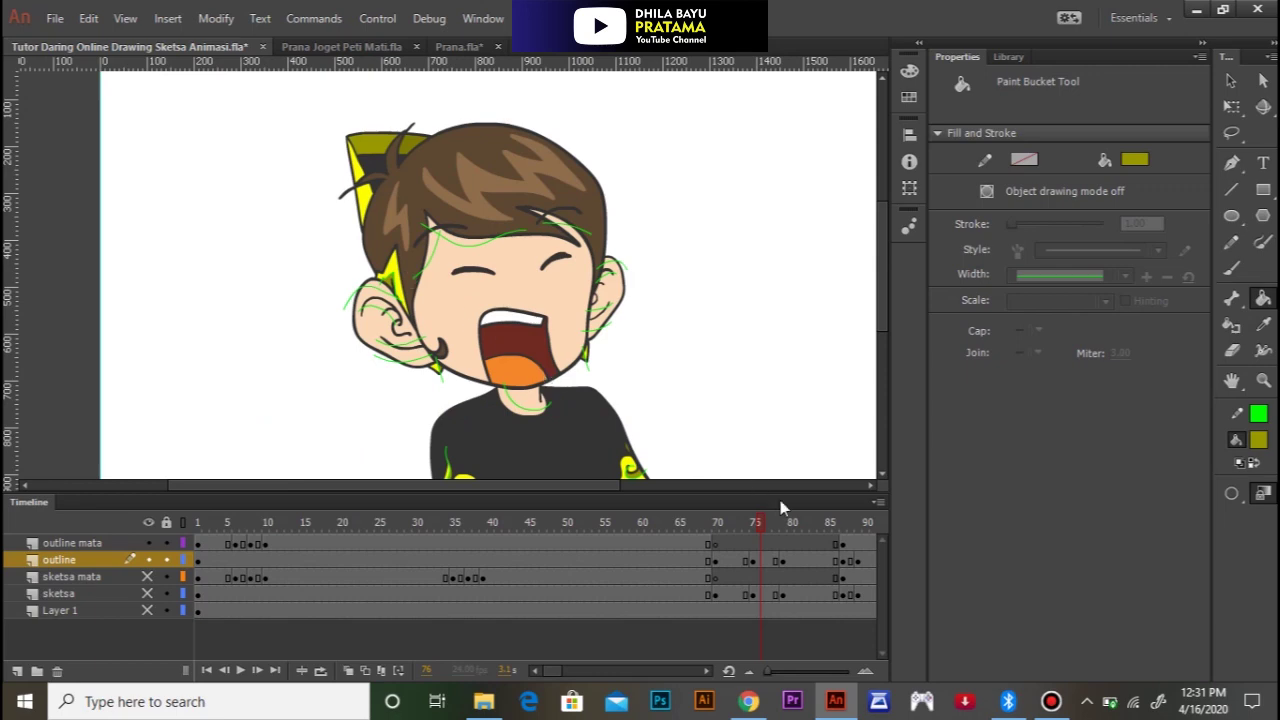
Step: Fill the shaded parts of the yellow piece behind the ear, earrings and both sleeve swirls with dark yellow at frame 80
left_click(786, 523)
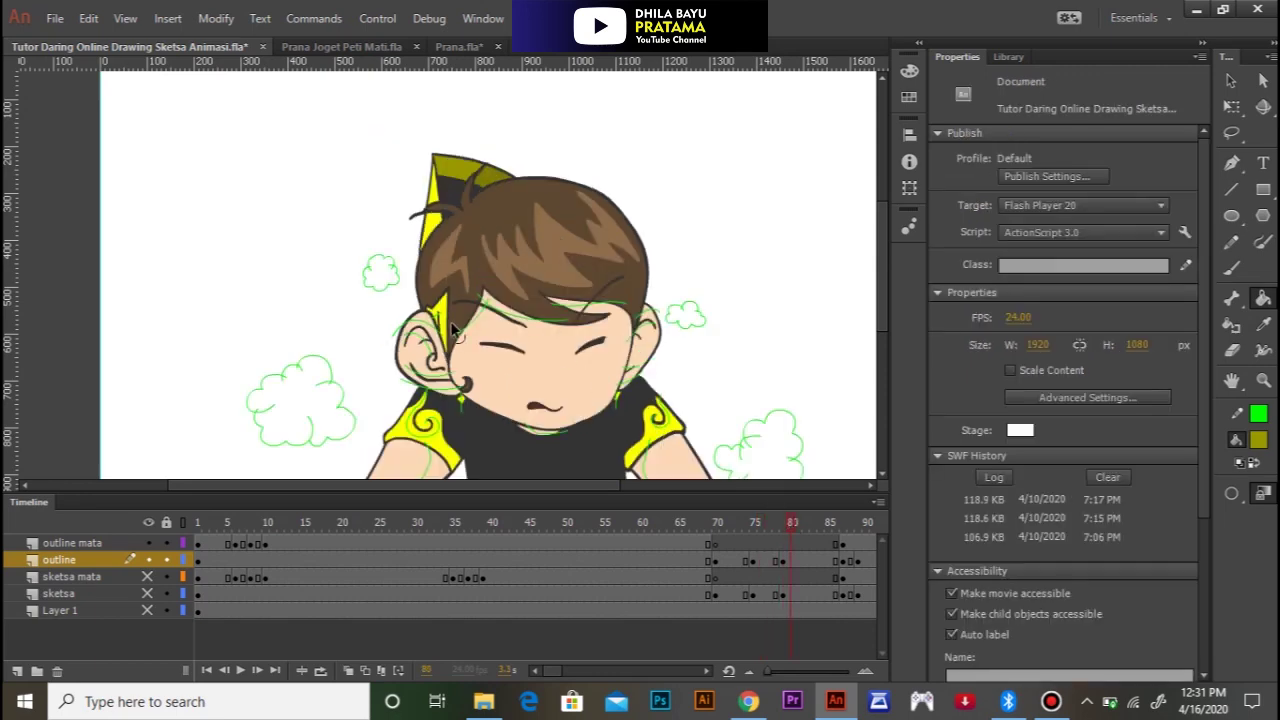
scroll(468, 332, "up", 3)
left_click(463, 264)
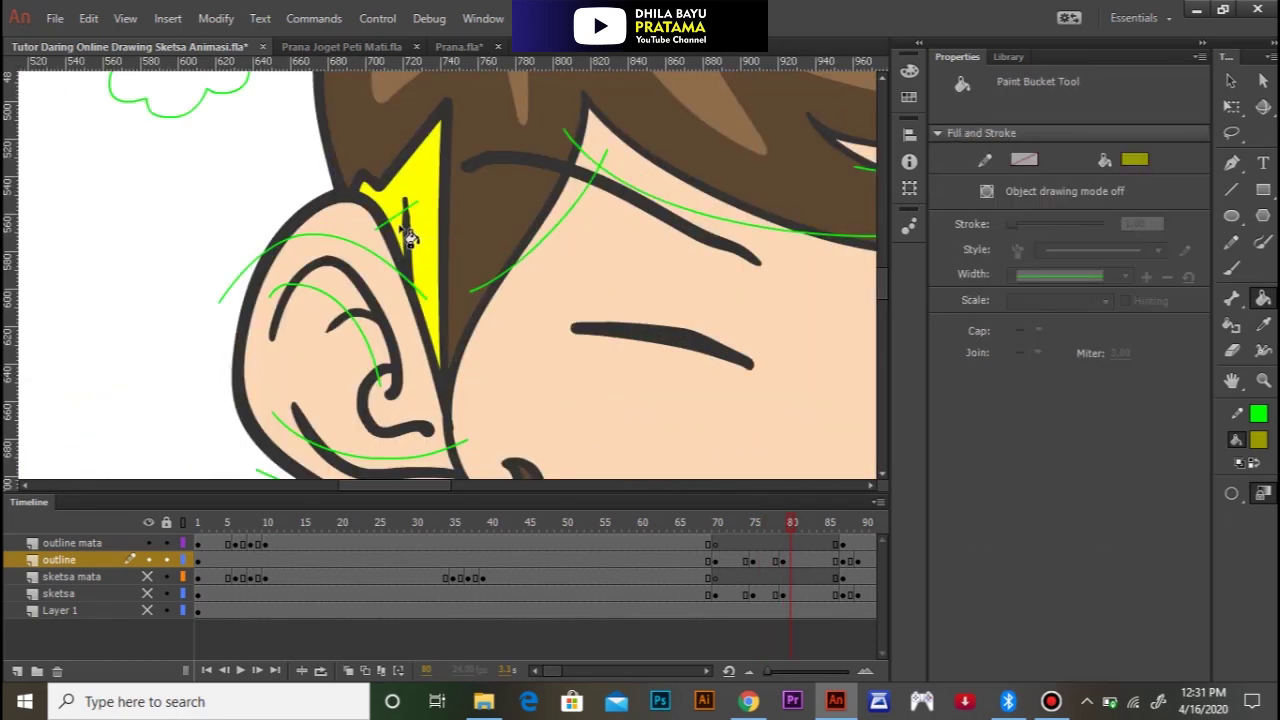
scroll(455, 325, "down", 3)
scroll(500, 337, "down", 2)
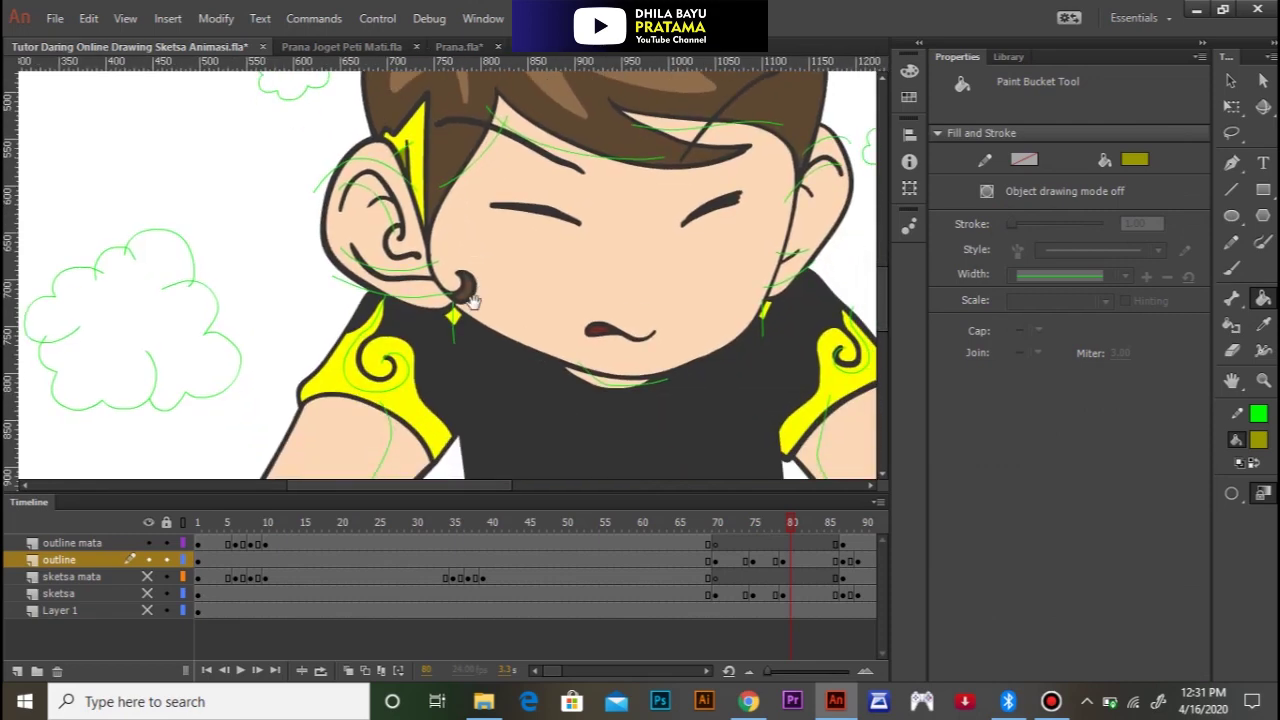
left_click(372, 390)
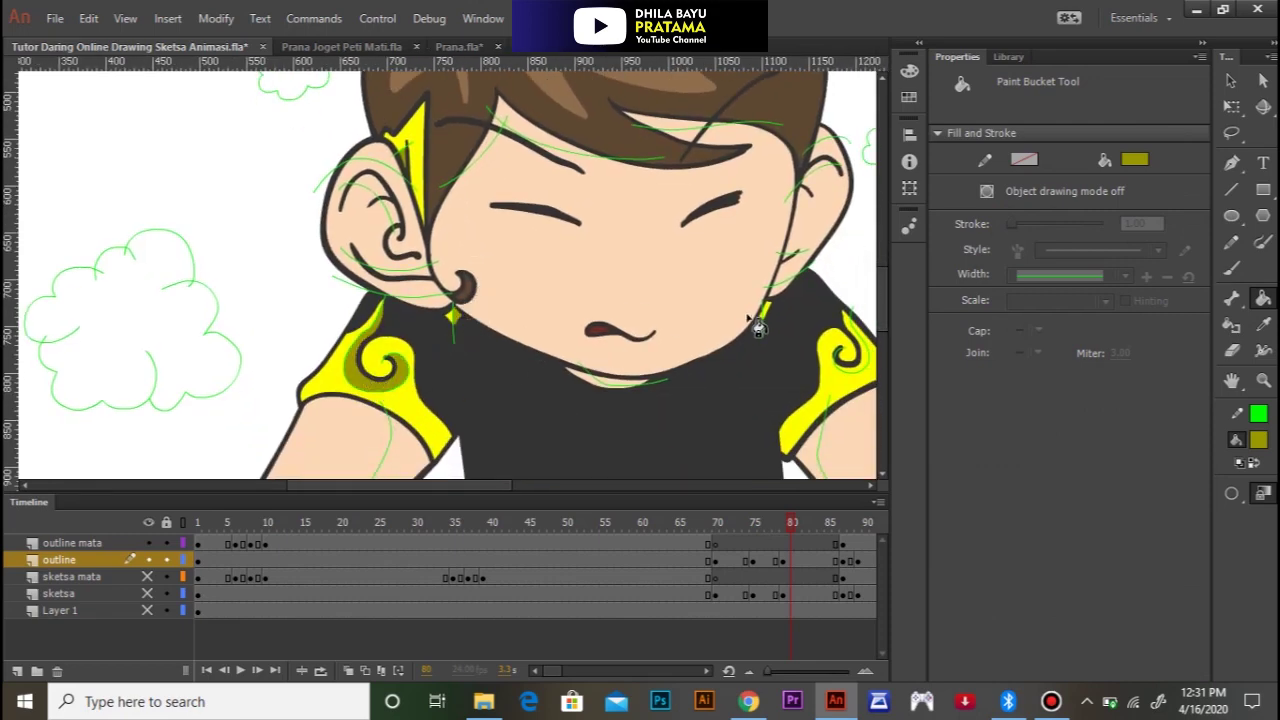
scroll(735, 331, "up", 2)
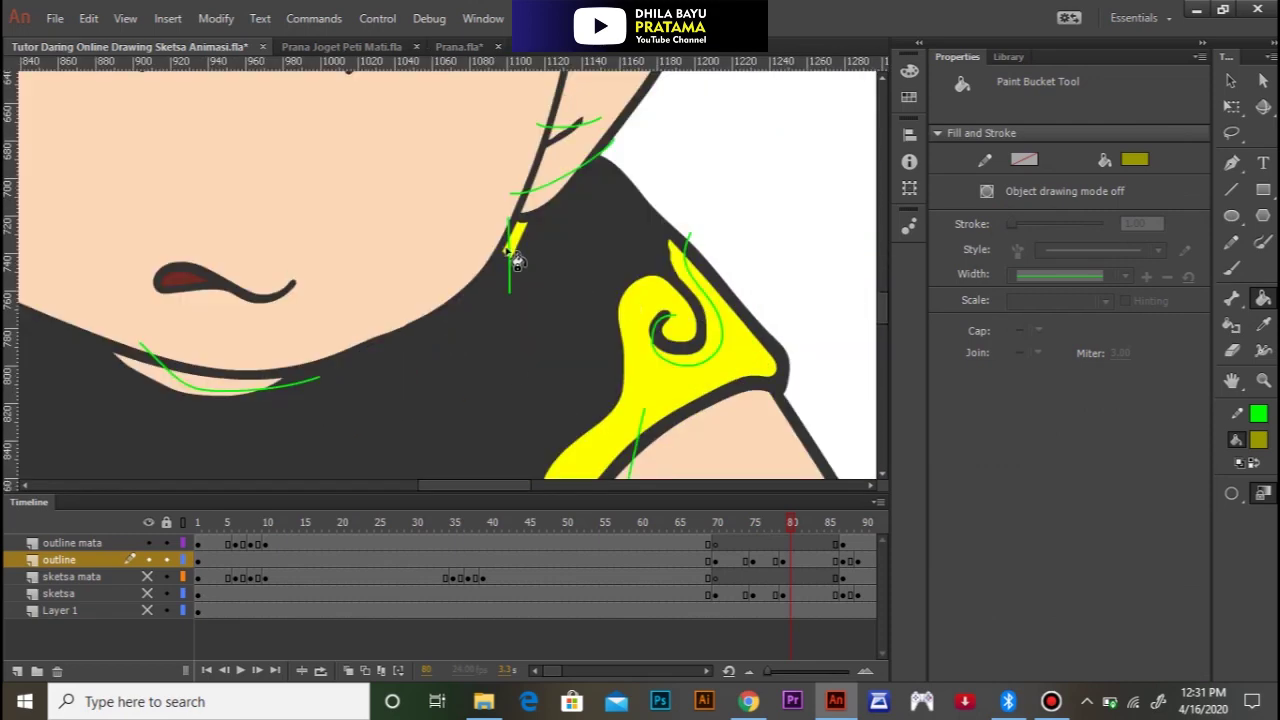
left_click(708, 362)
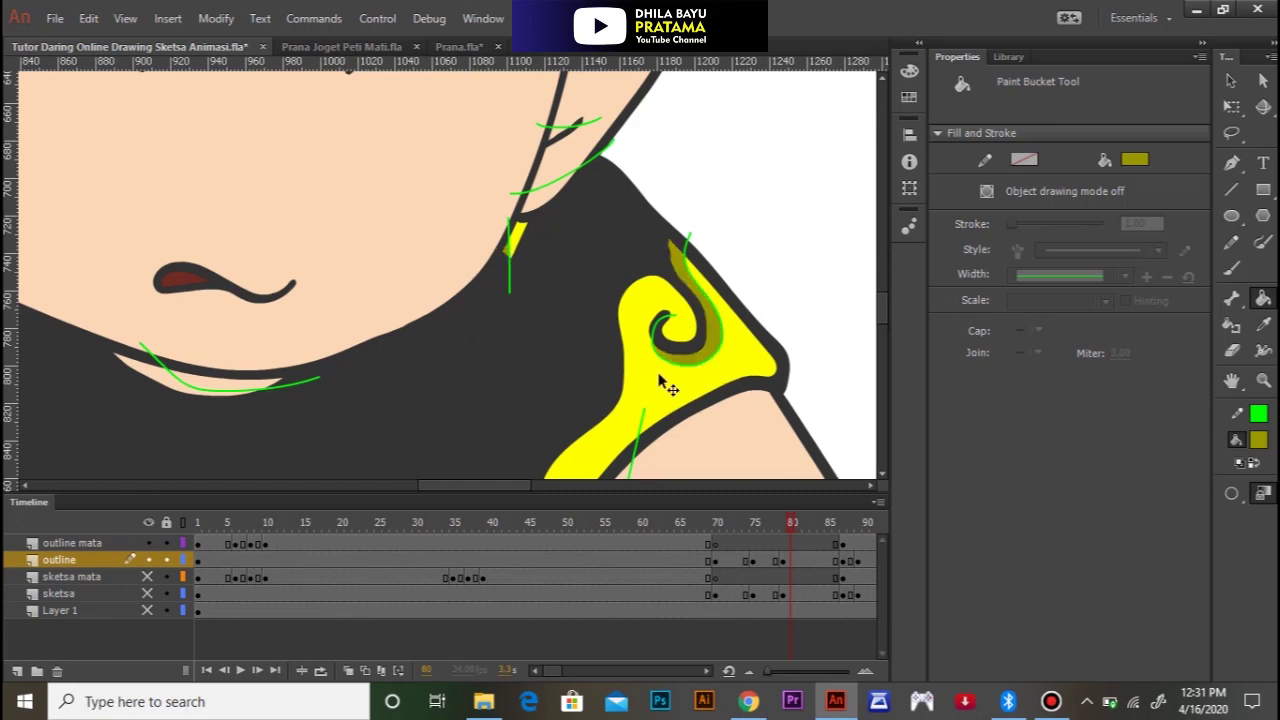
scroll(561, 403, "down", 2)
left_click_drag(374, 377, 661, 375)
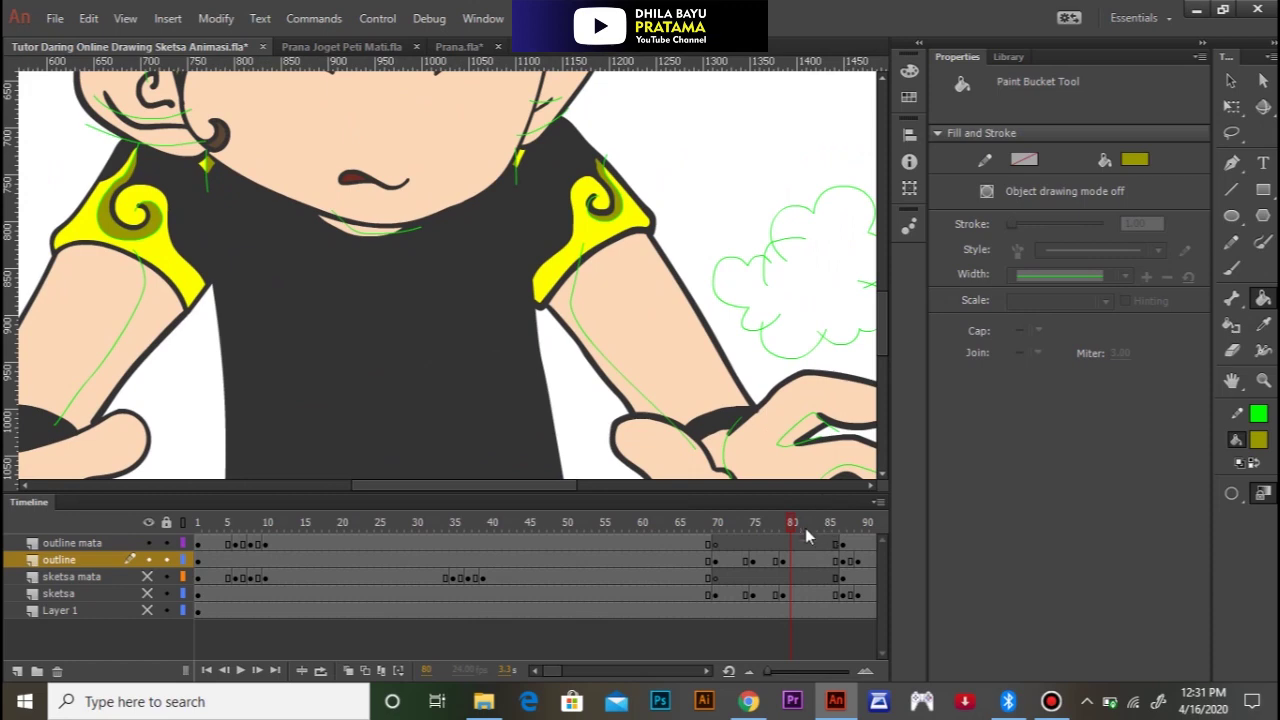
Step: Fill the shaded parts of both sleeve swirls, the earrings and the yellow piece behind the ear with dark yellow at frame 88
left_click_drag(794, 526, 850, 522)
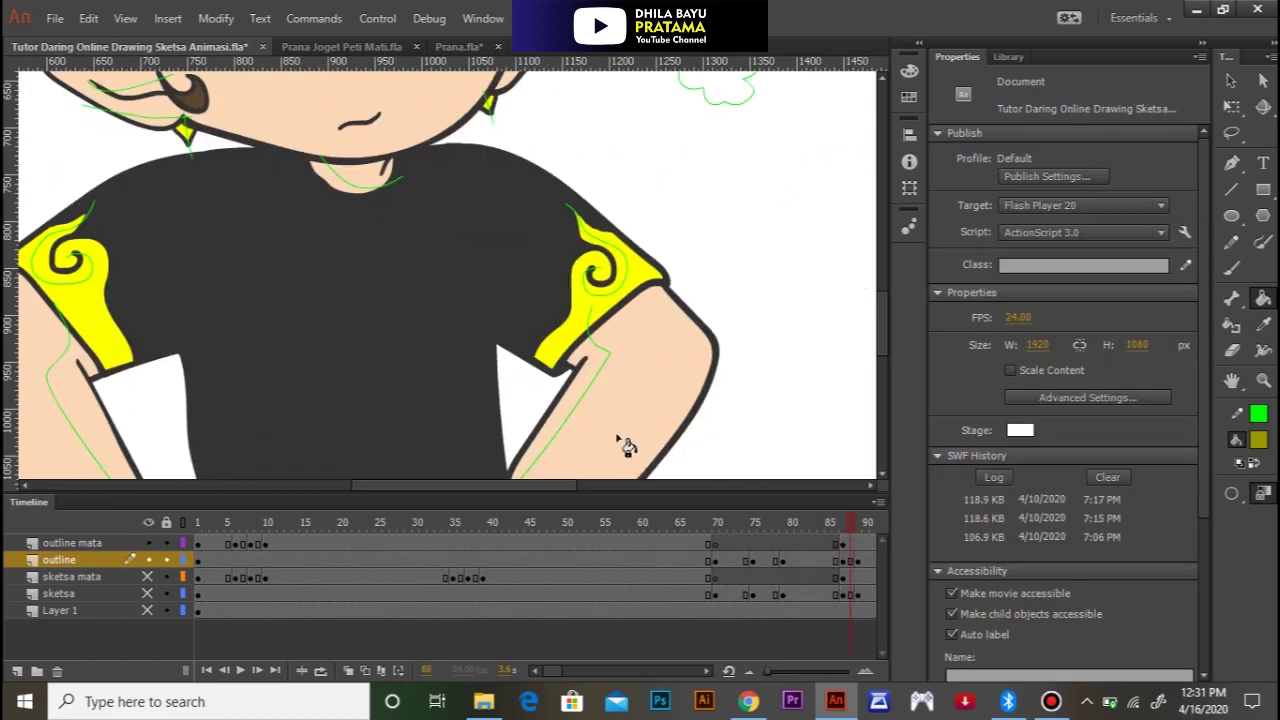
left_click(71, 286)
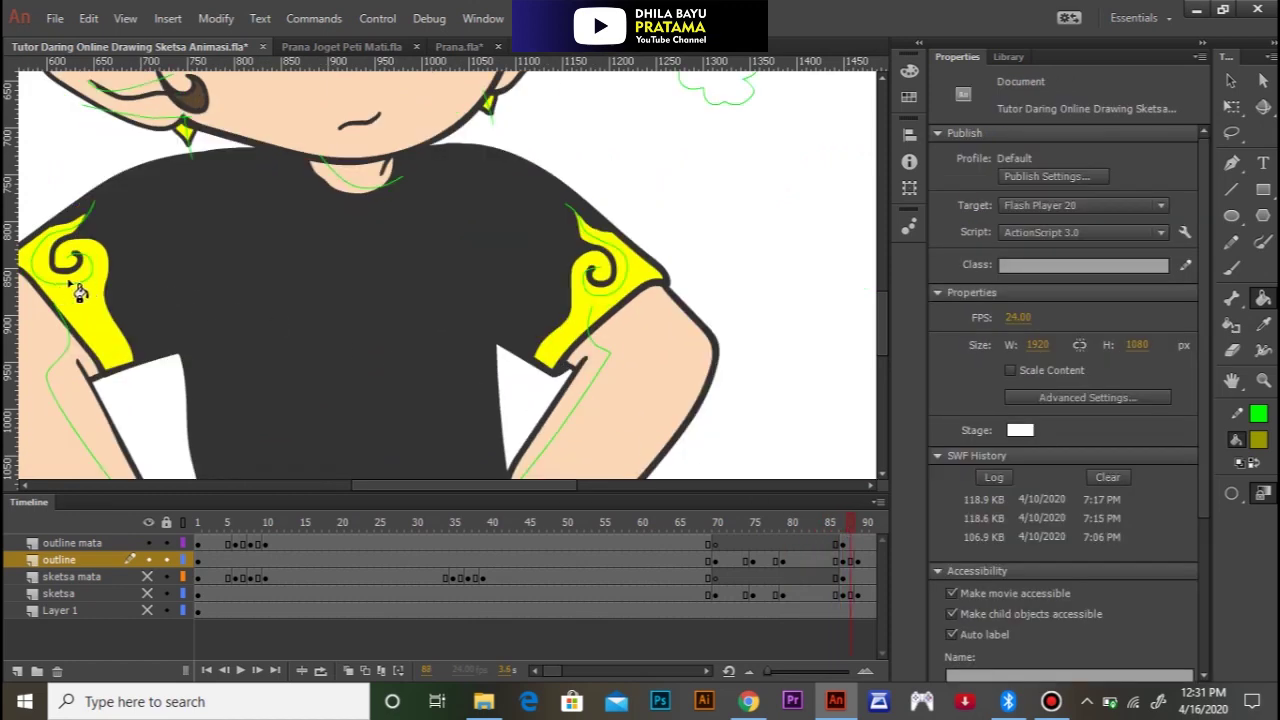
left_click(622, 305)
scroll(574, 380, "up", 4)
scroll(574, 380, "left", 2)
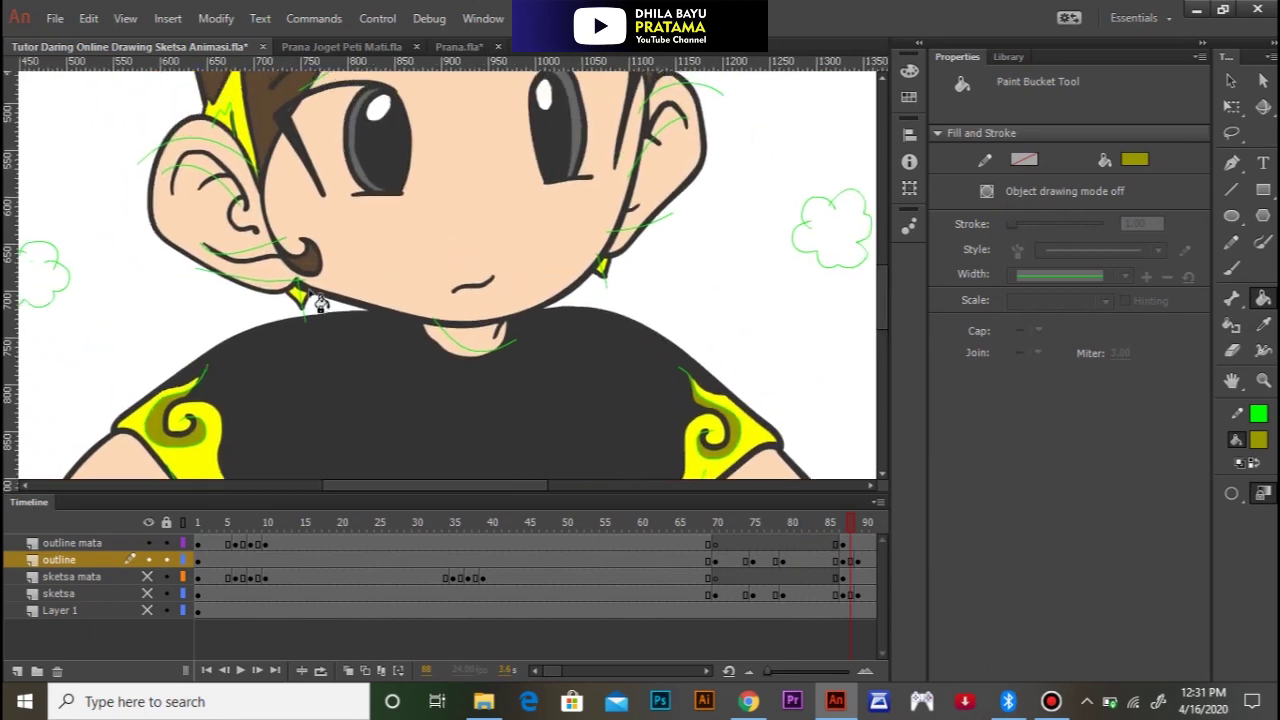
left_click(315, 305)
key("ctrl+z")
mouse_move(502, 360)
left_mouse_down()
mouse_move(512, 400)
mouse_move(485, 290)
left_mouse_up()
left_click(253, 249)
key("ctrl+minus")
Step: Fill the shaded parts of both sleeve swirls, the earrings and the yellow piece behind the ear with dark yellow at frame 89
left_click_drag(885, 527, 596, 530)
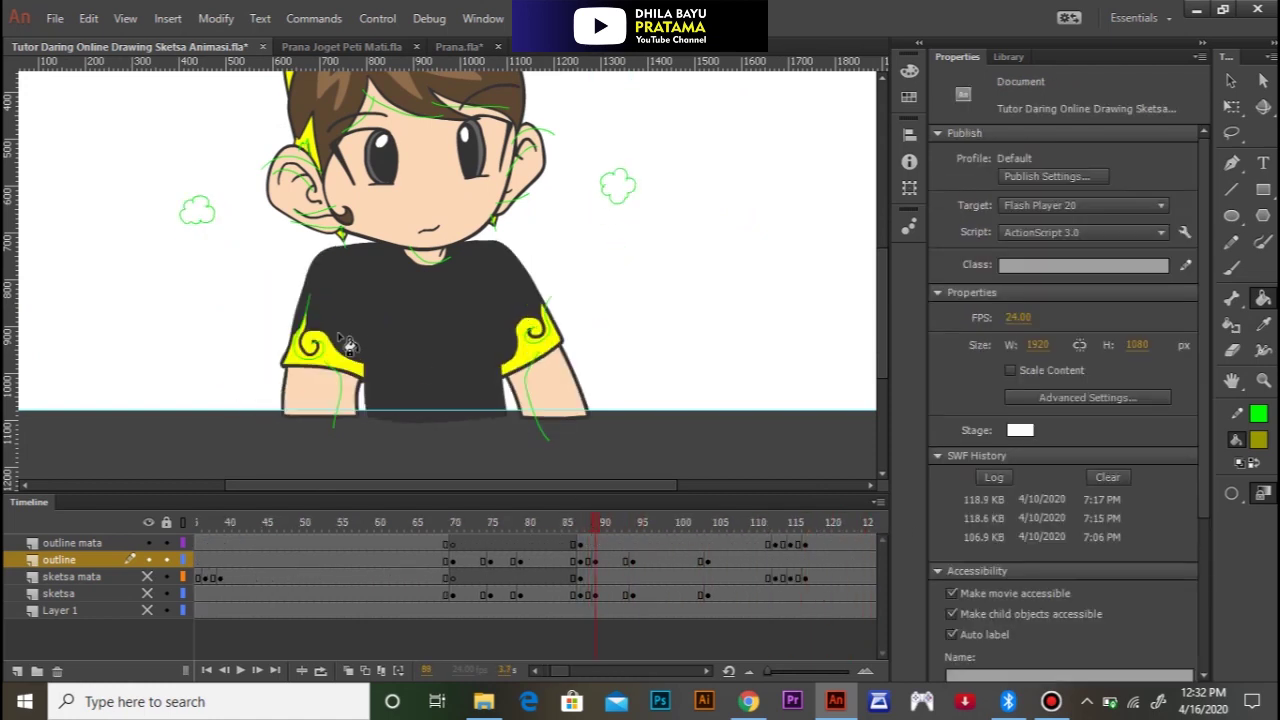
left_click(538, 352)
key("ctrl+z")
left_click(428, 283)
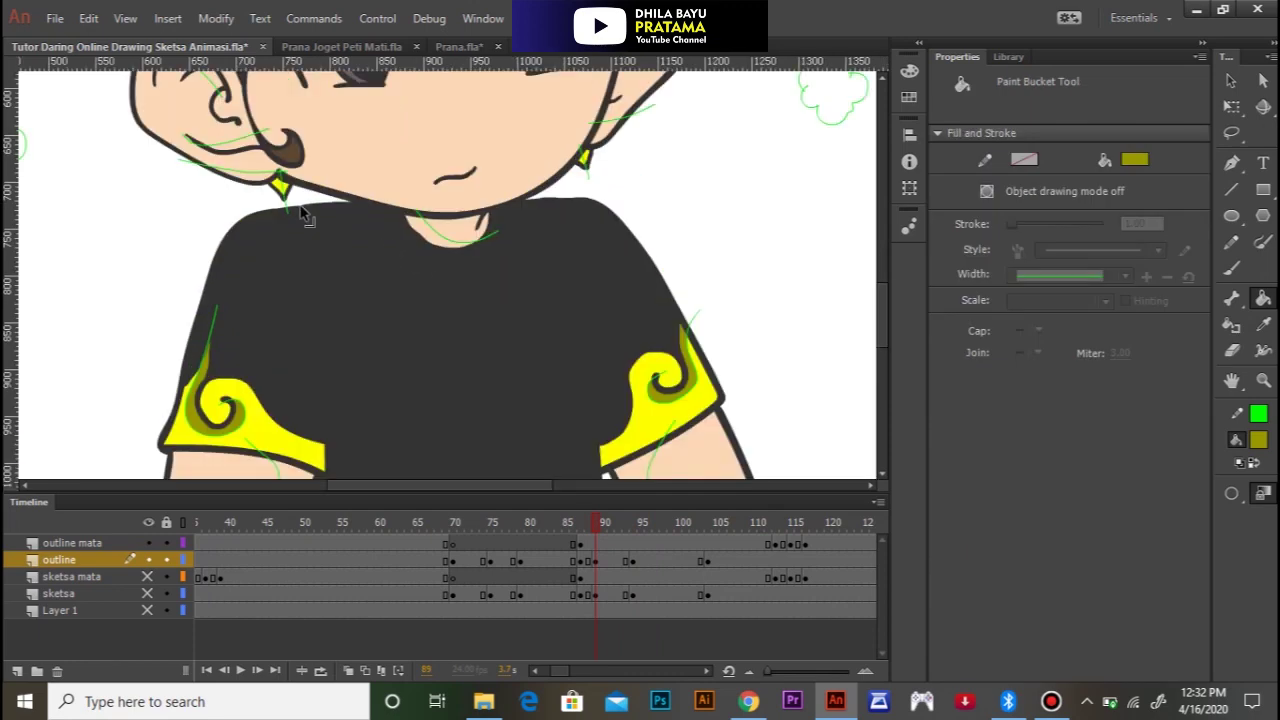
left_click_drag(433, 225, 486, 383)
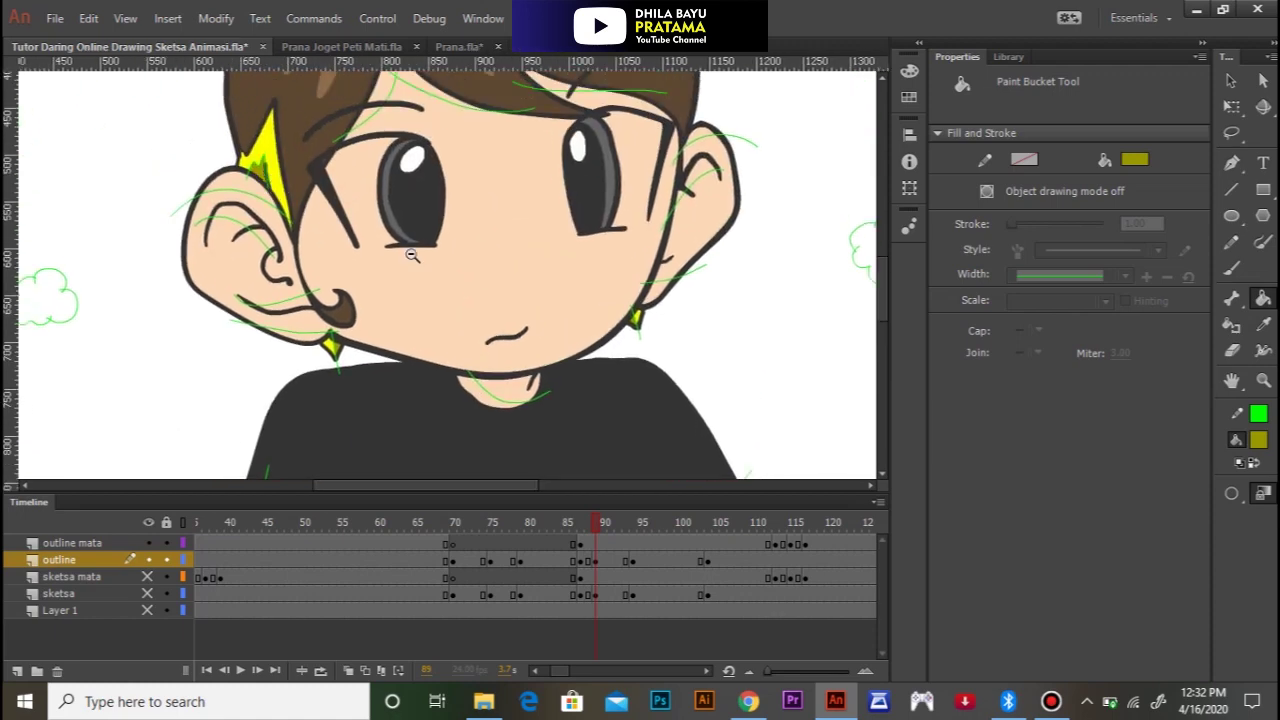
key("ctrl+minus")
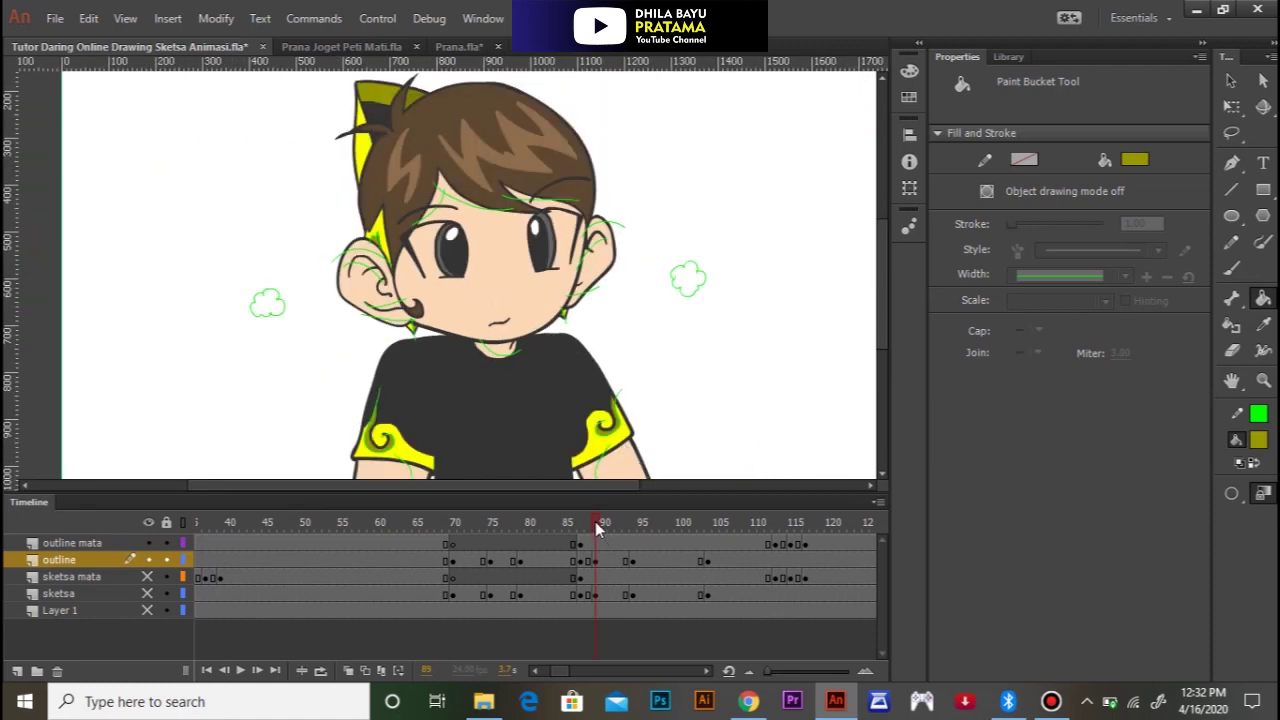
Step: Fill the shaded parts of the swirl ornaments on both sleeves with dark yellow at frame 95
left_click(643, 521)
left_click(395, 440)
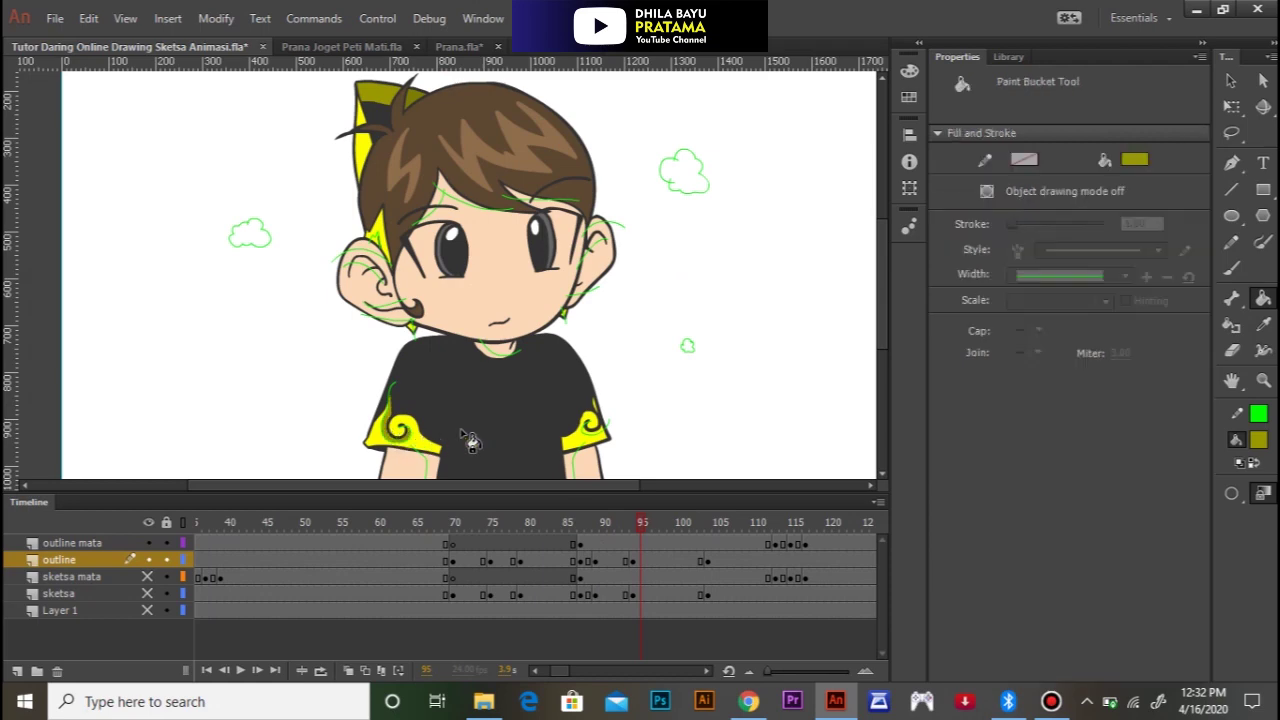
left_click(599, 434)
key("ctrl+z")
left_click(585, 424, "ctrl")
left_click(489, 285)
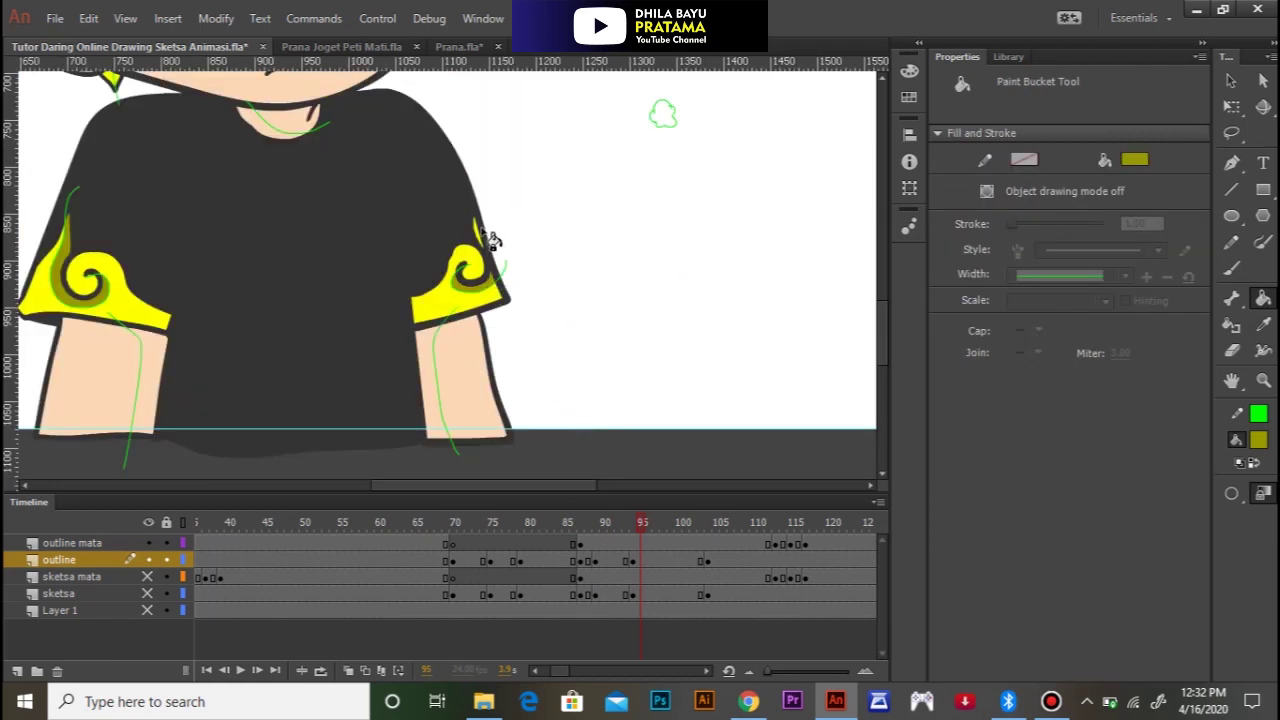
left_click(476, 234)
Step: Fill the shaded parts of both earrings and the yellow piece behind the ear with dark yellow at frame 95
left_click(426, 261, "ctrl+alt")
left_click_drag(338, 243, 388, 350)
left_click(426, 308, "ctrl")
left_click(354, 216)
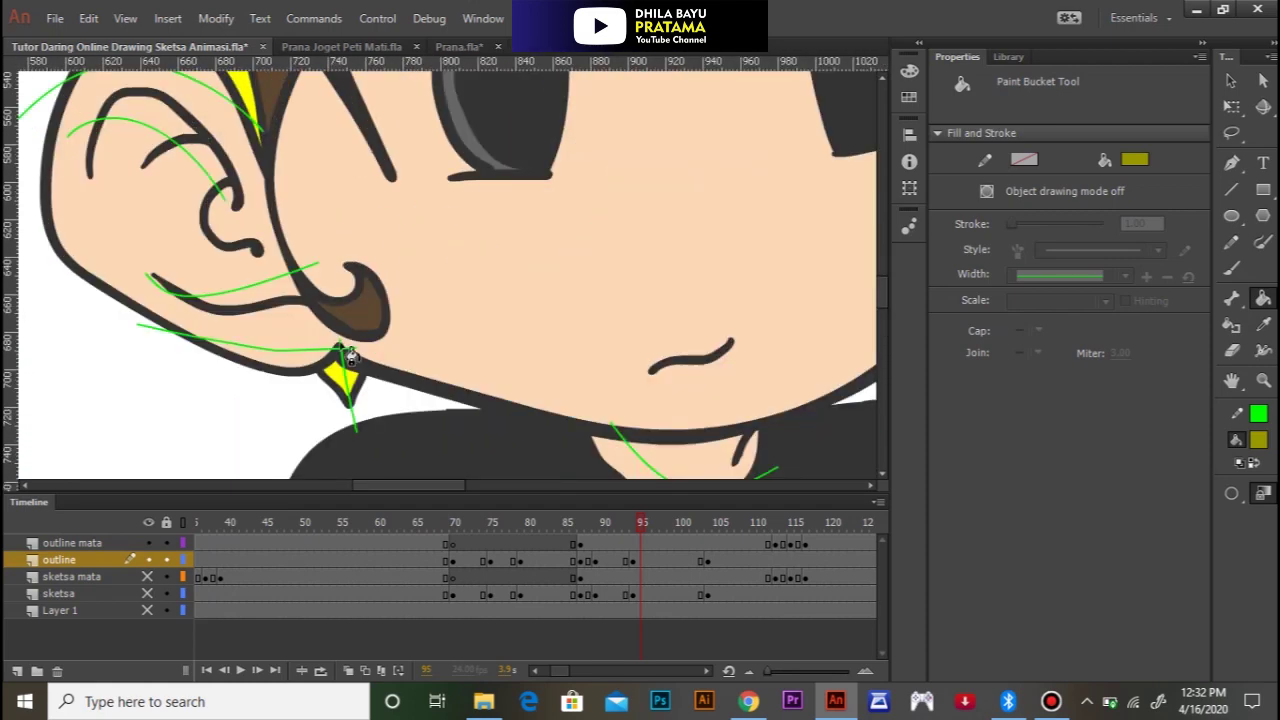
left_click_drag(462, 289, 150, 304)
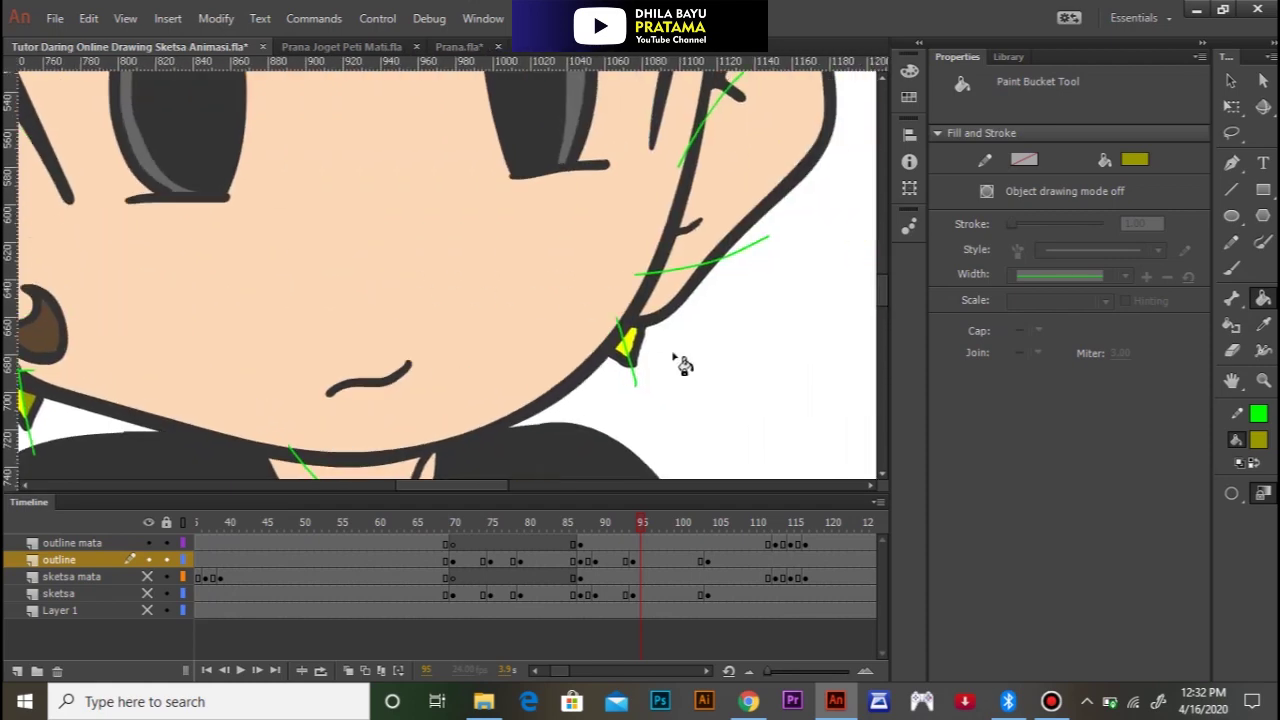
left_click_drag(297, 279, 609, 509)
left_click(184, 282)
left_click(435, 331)
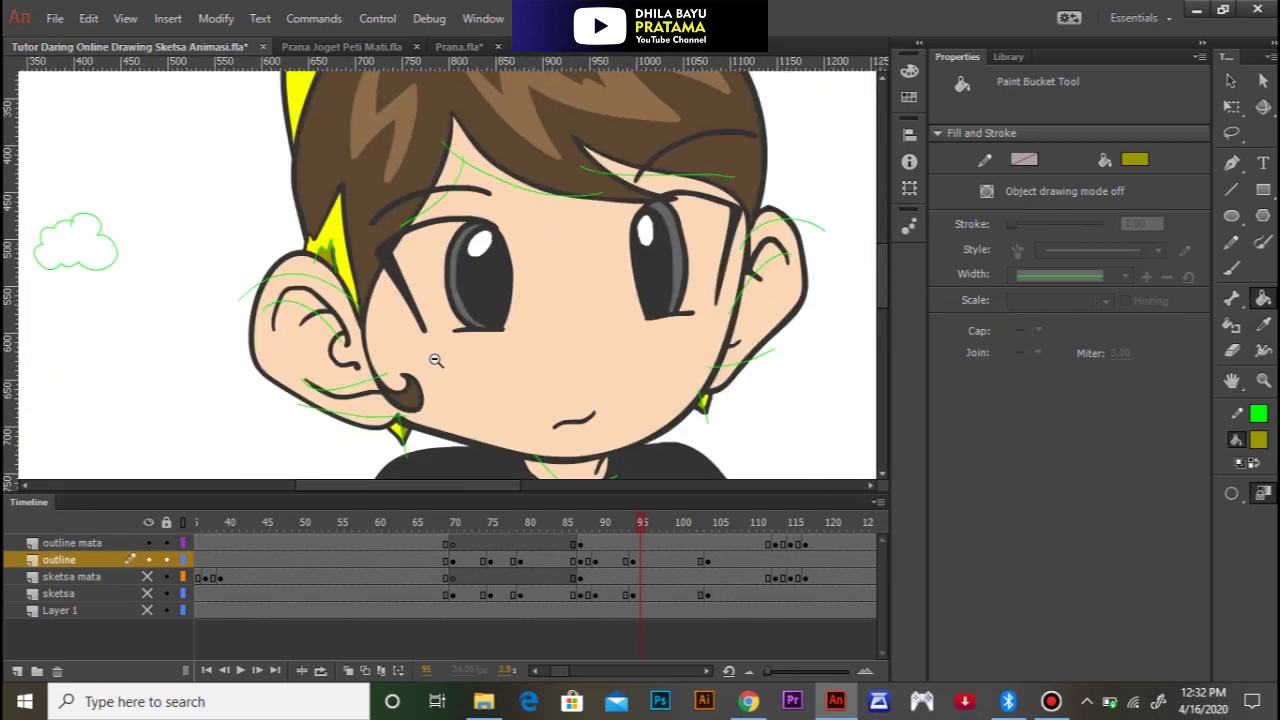
left_click(423, 380)
left_click_drag(500, 360, 418, 273)
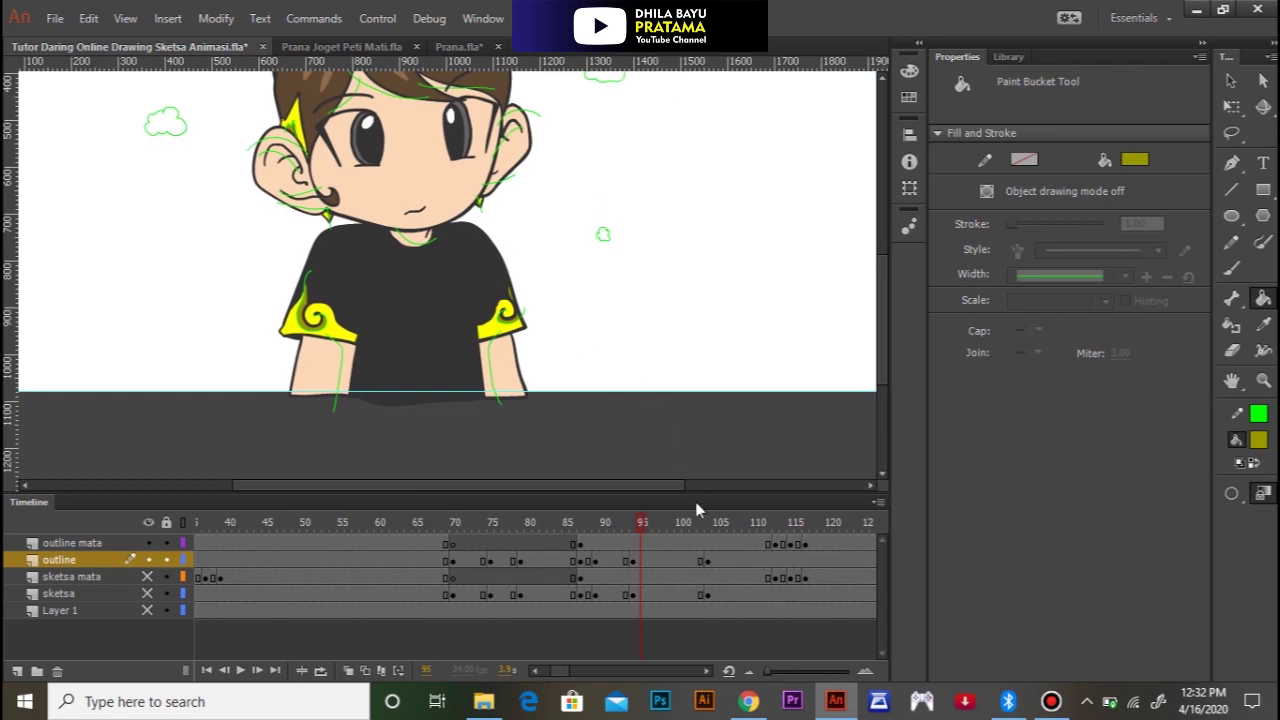
Step: Fill the shaded parts of the sleeve swirls, earrings and yellow piece behind the ear with dark yellow at frame 106
left_click_drag(643, 521, 721, 521)
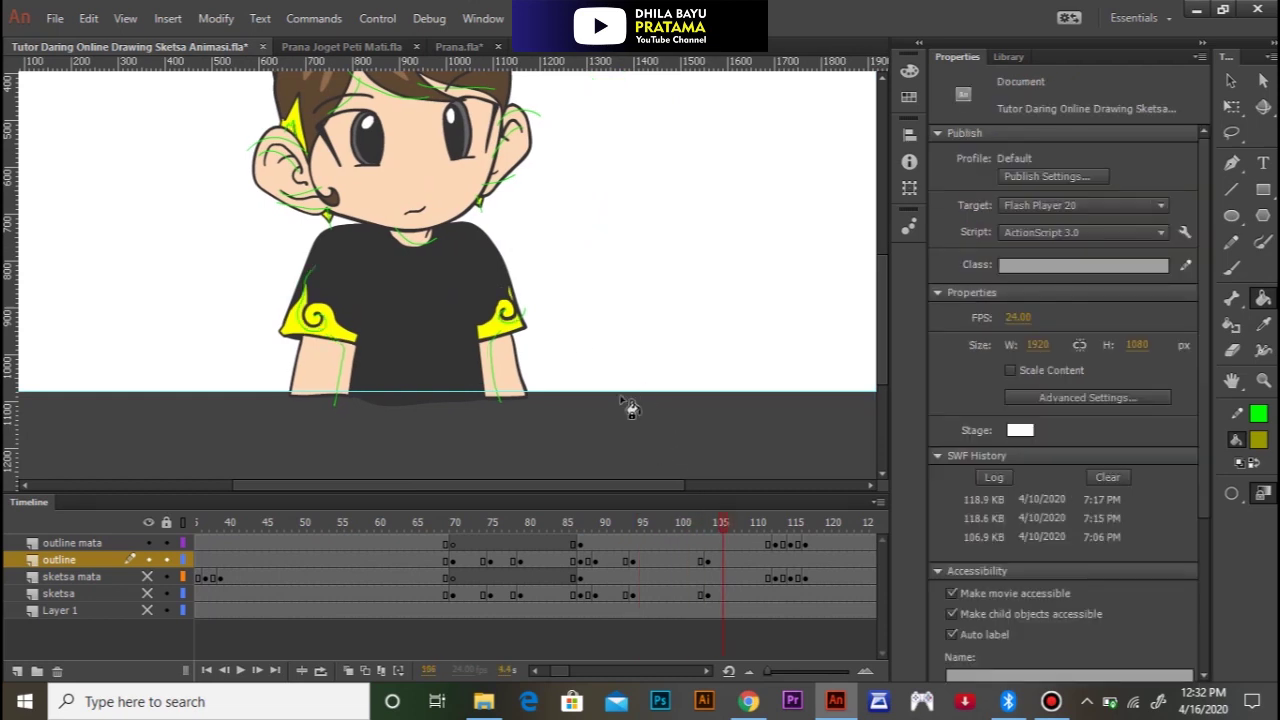
left_click(450, 304)
key("k")
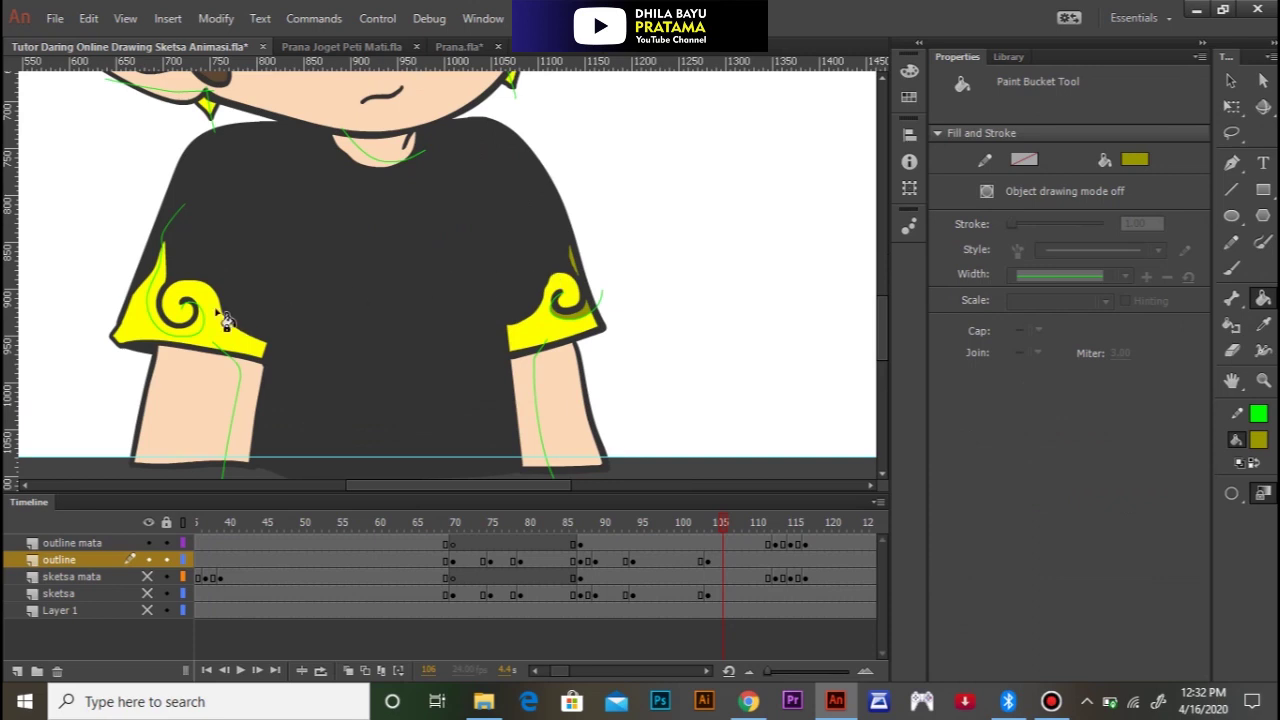
scroll(334, 343, "up", 3)
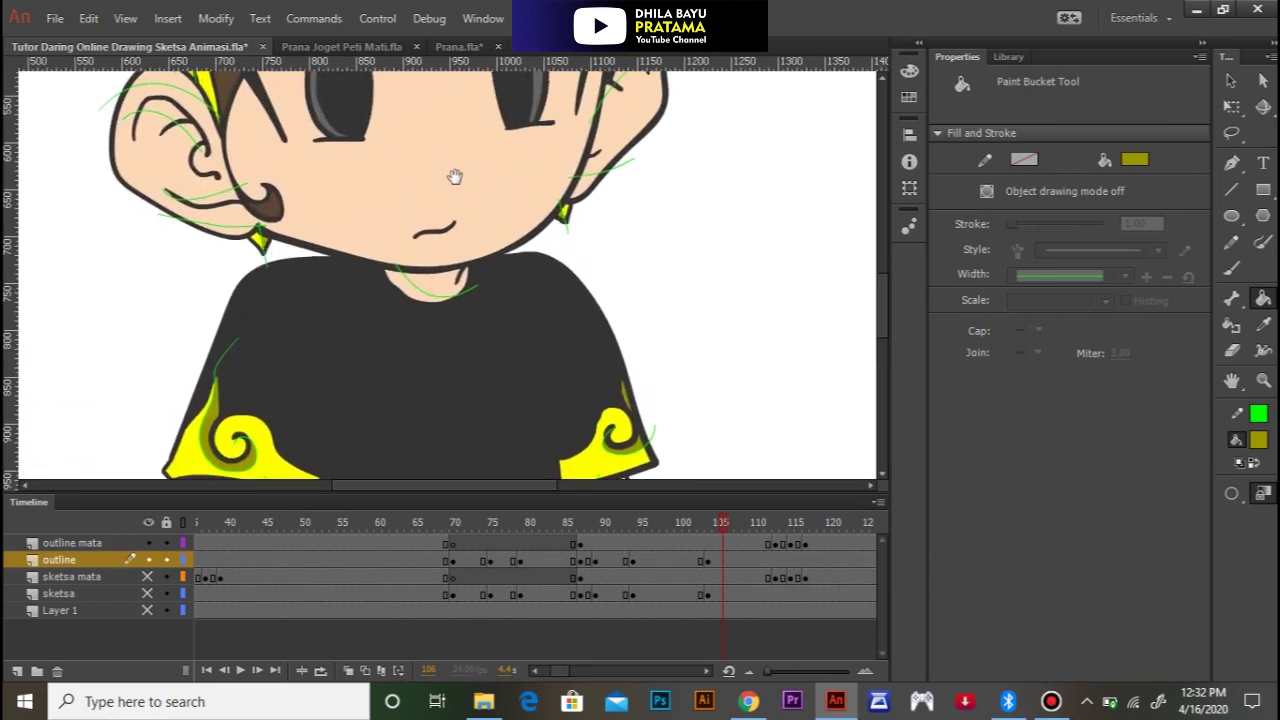
scroll(494, 309, "up", 3)
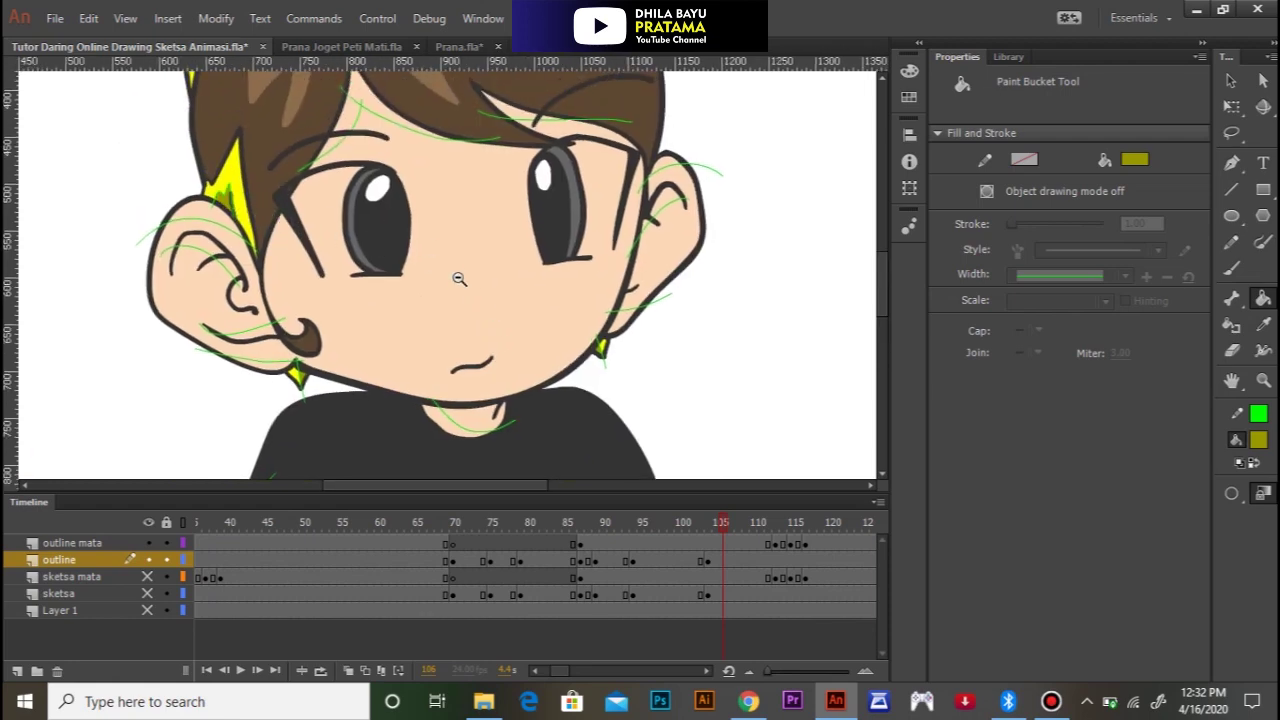
scroll(459, 279, "down", 2)
scroll(523, 300, "down", 3)
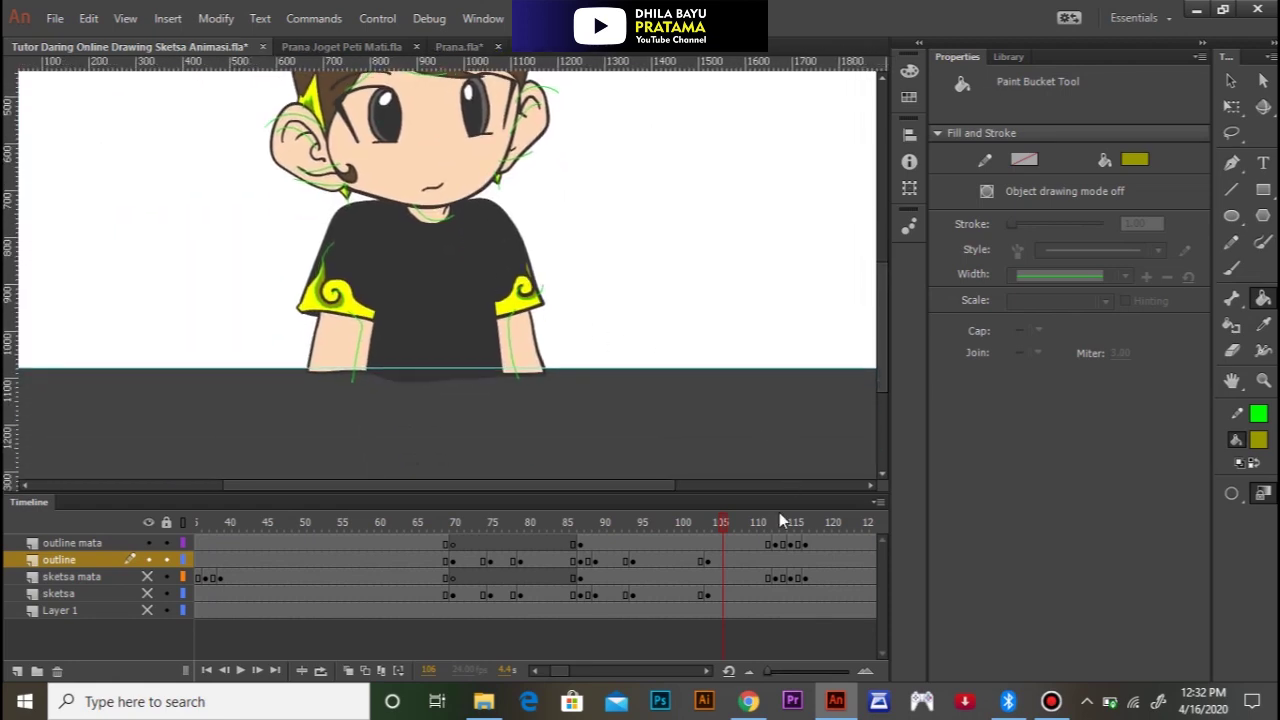
Step: Return to frame 1 and sample the darker skin shadow color from the character in Prana Joget Peti Mati.fla
left_click_drag(815, 519, 68, 554)
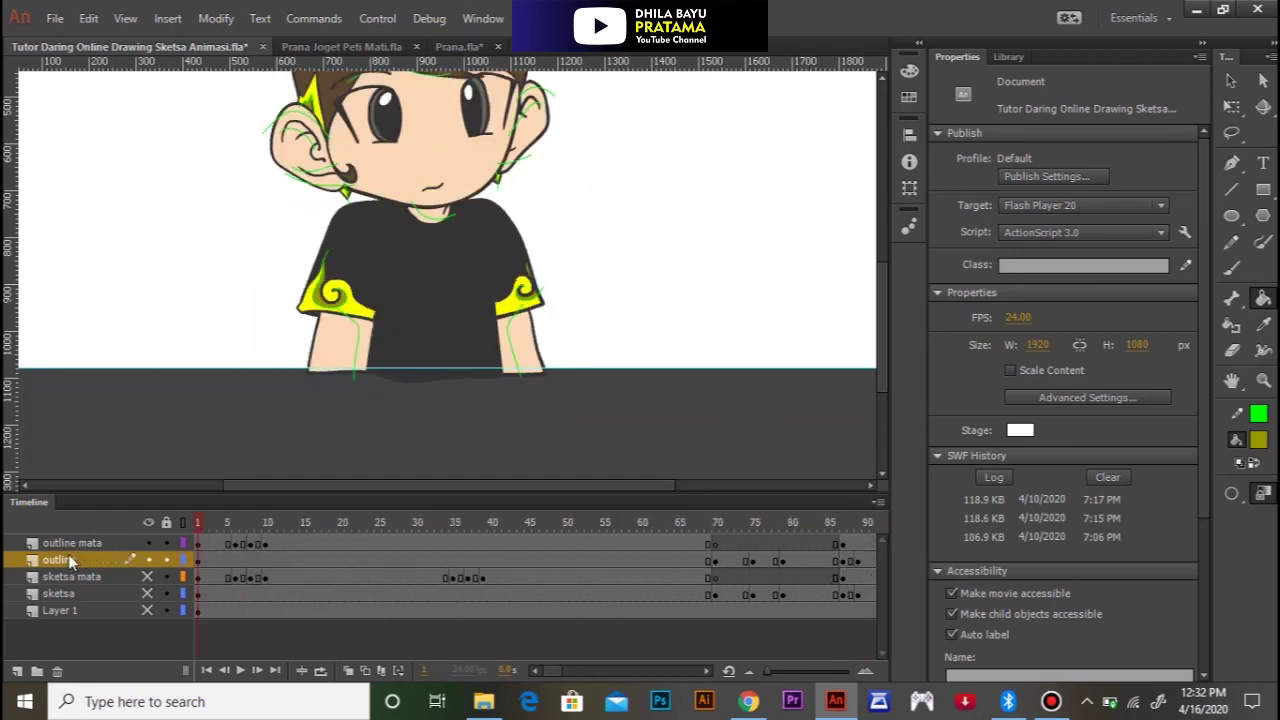
left_click(341, 47)
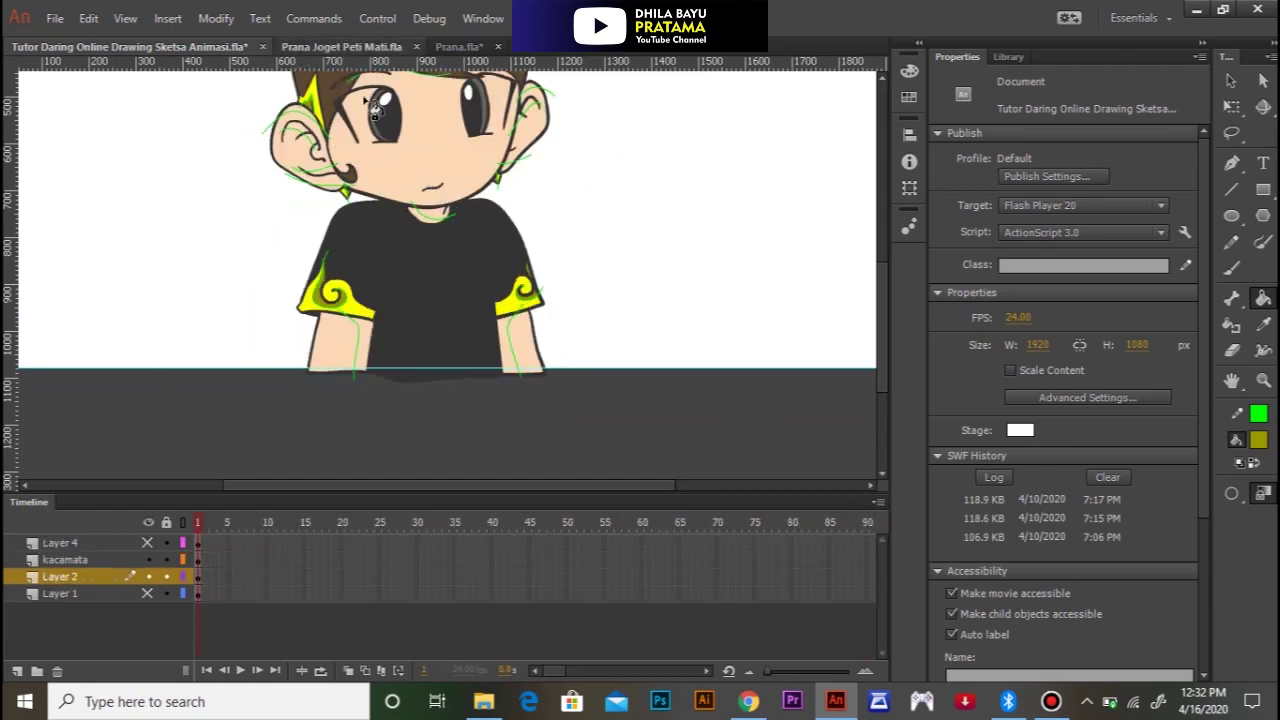
left_click(338, 280)
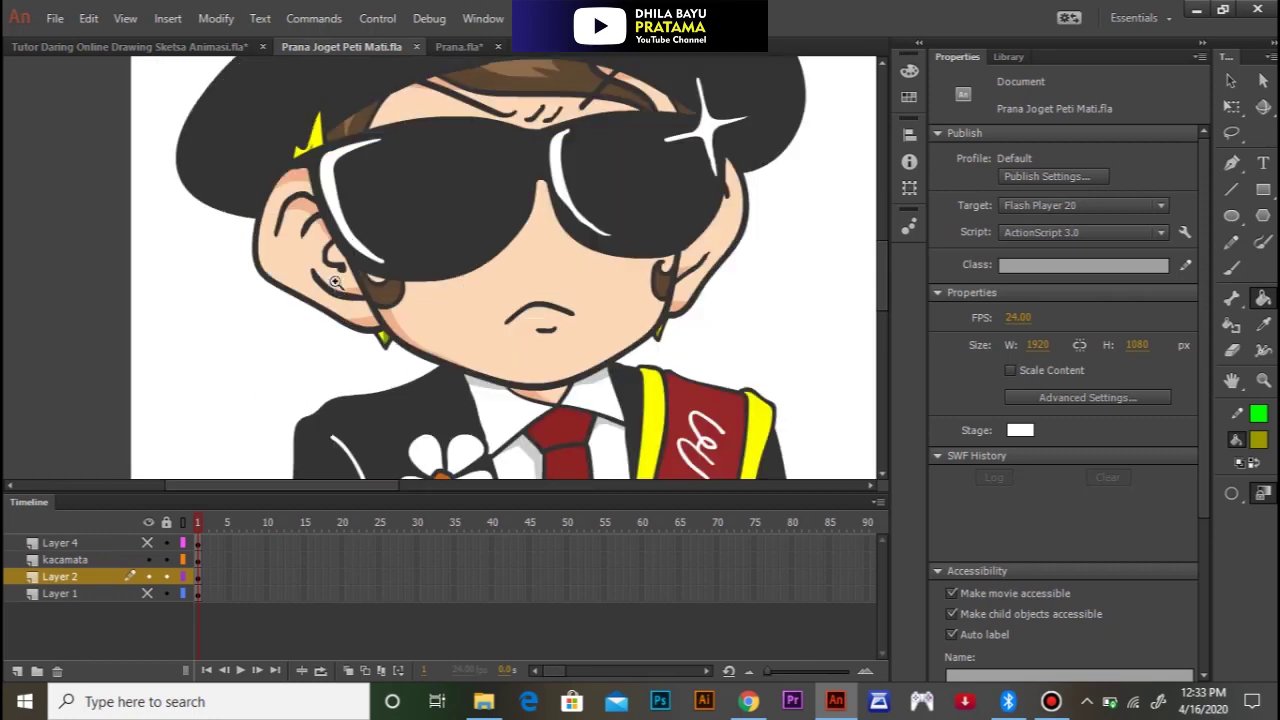
key("i")
left_click(382, 321)
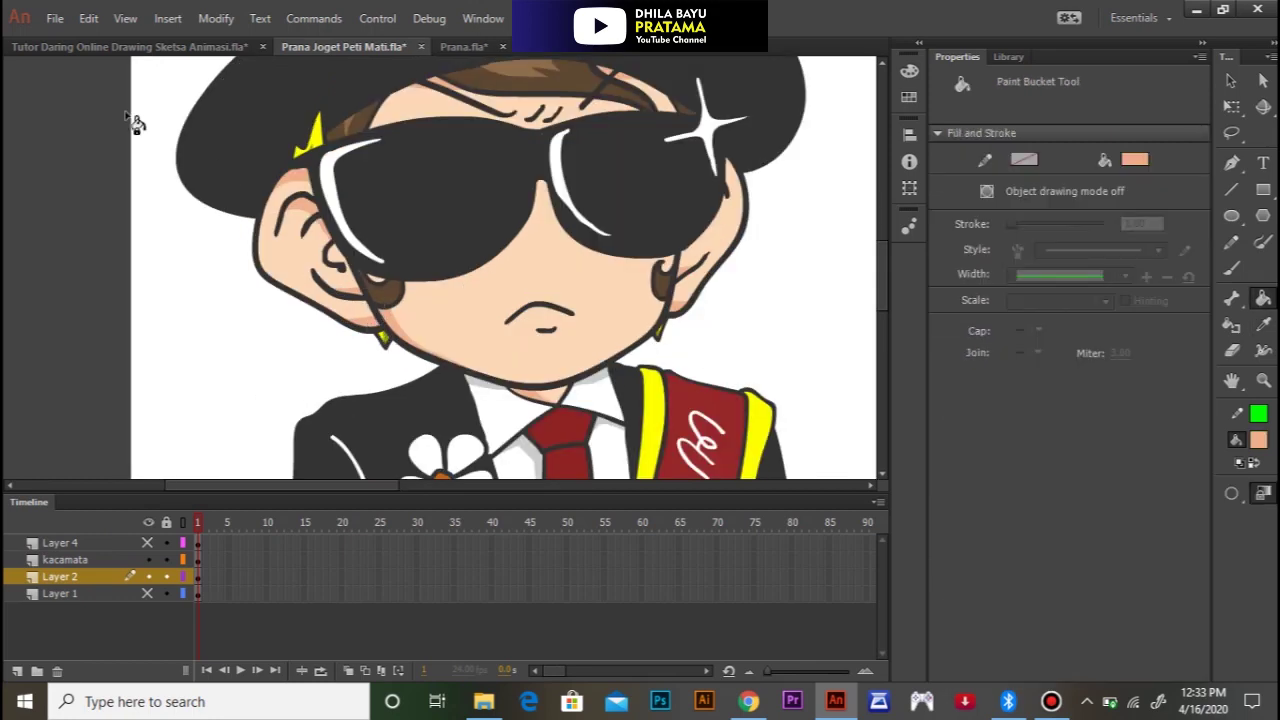
Step: Switch back to the Tutor Daring document and fill the forehead and ear shadows with the darker skin color at frame 1
left_click(72, 46)
left_click_drag(364, 266, 378, 315)
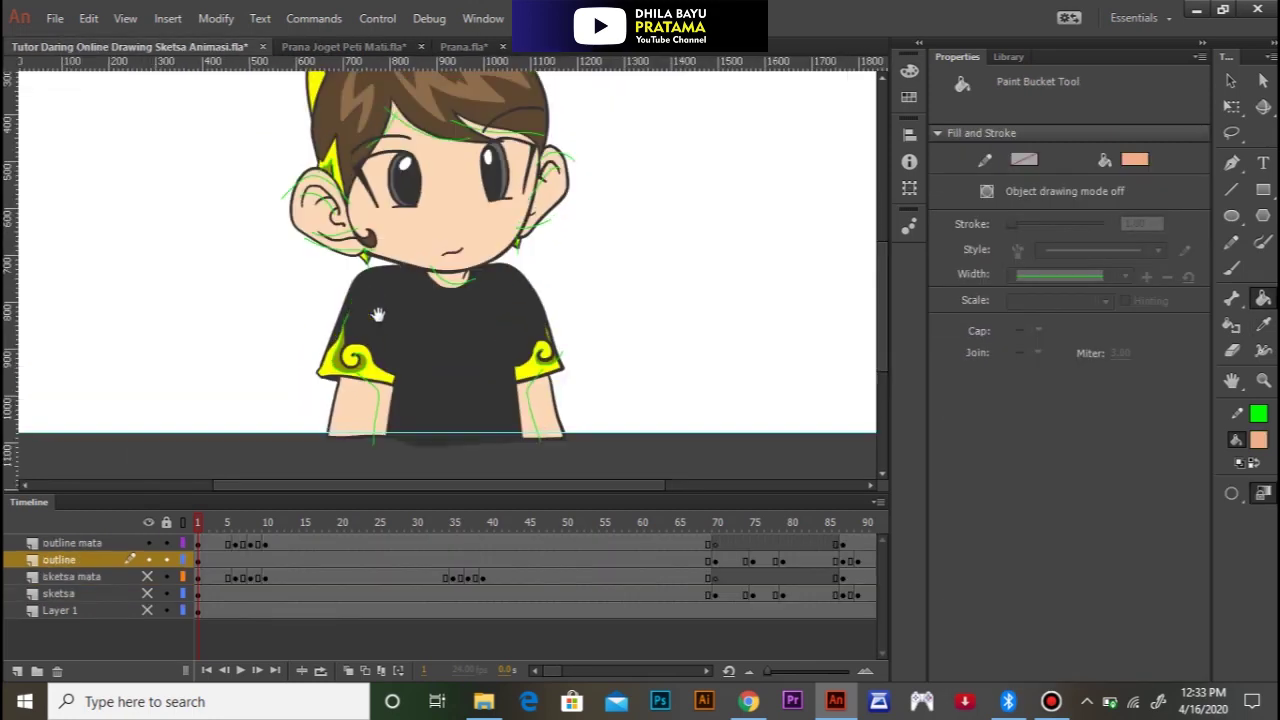
left_click(411, 195)
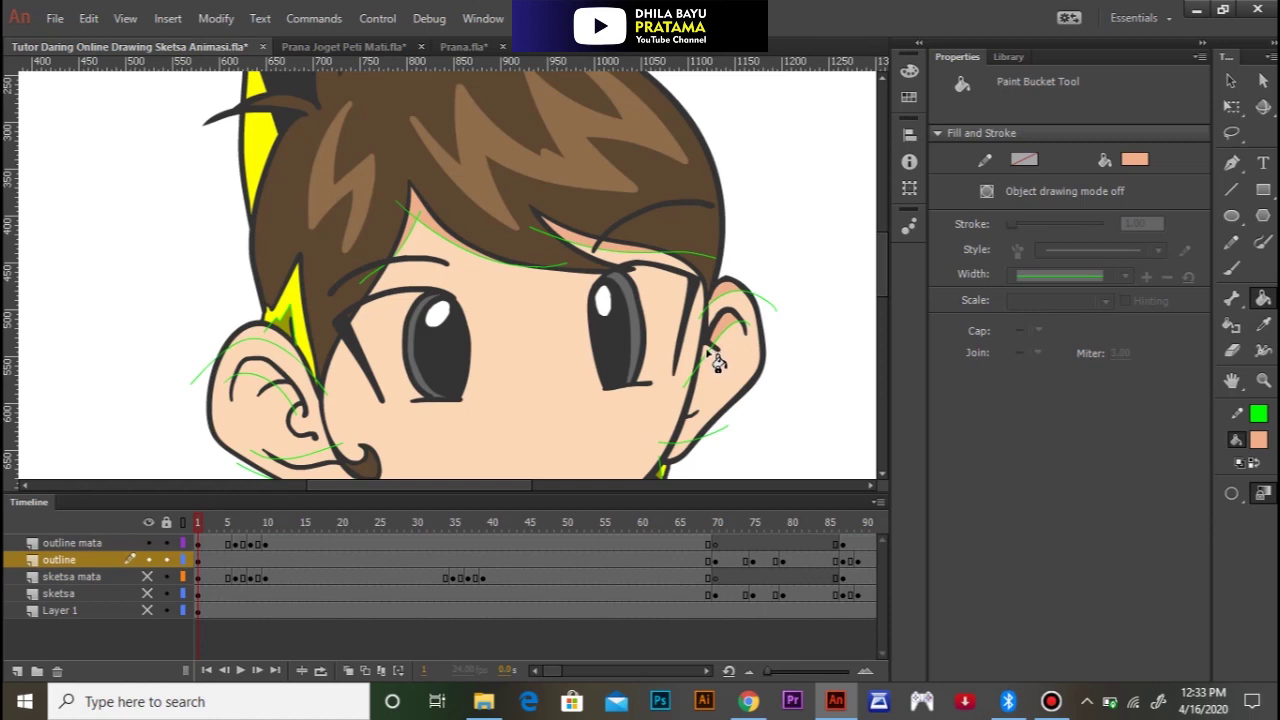
key("space")
left_click_drag(324, 327, 460, 290)
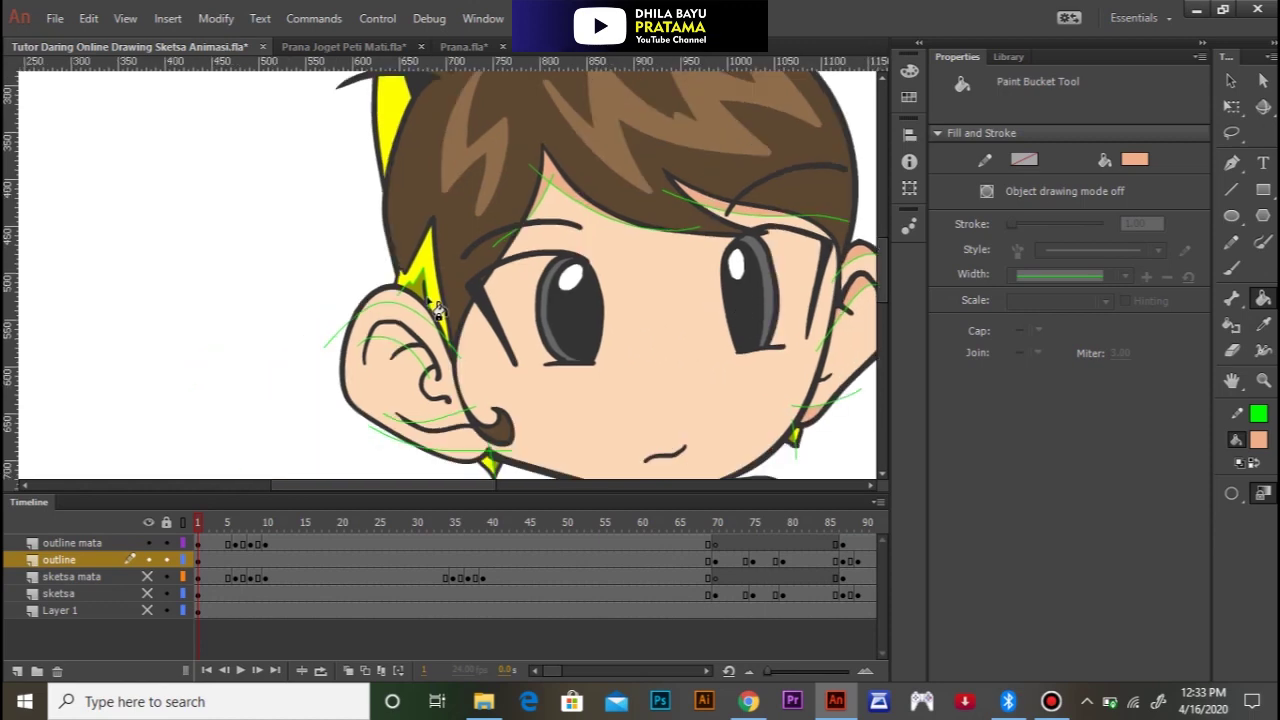
left_click(408, 333)
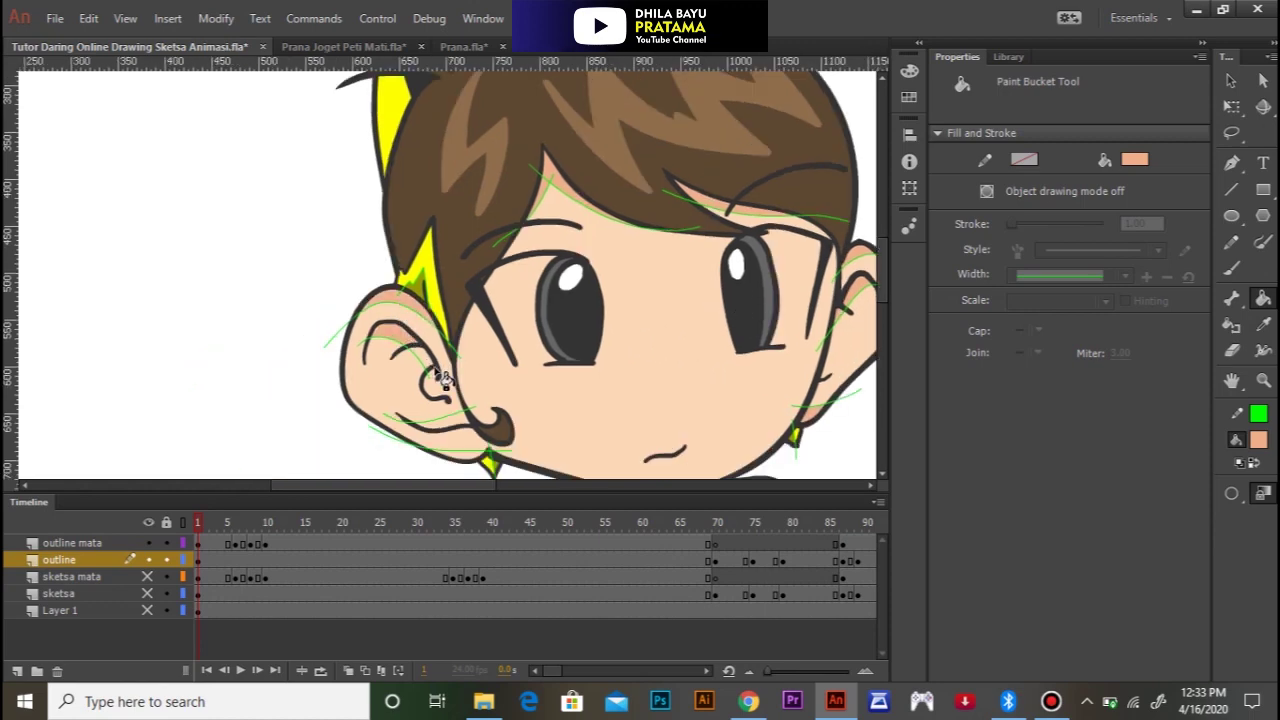
Step: Fill the shadow areas of the neck and both arms with the darker skin color at frame 1
left_click_drag(515, 386, 410, 112)
left_click(545, 254)
key("space")
left_click_drag(509, 351, 488, 227)
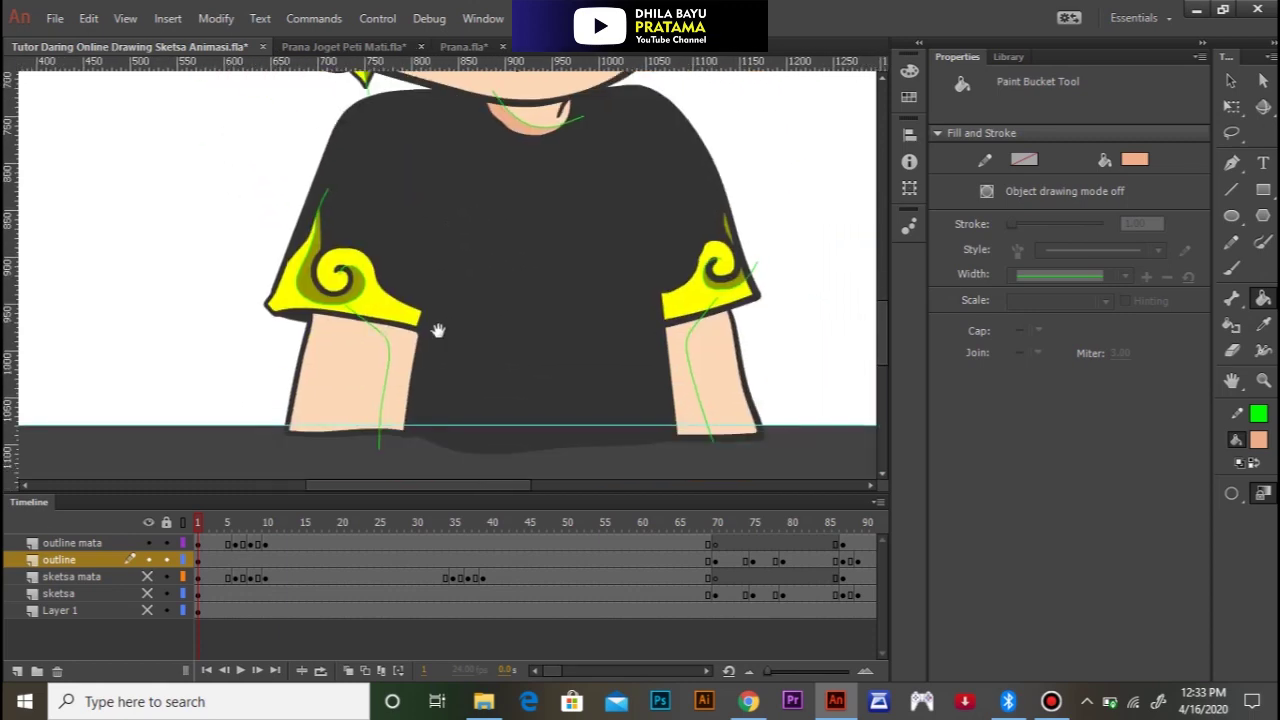
key("ctrl+minus")
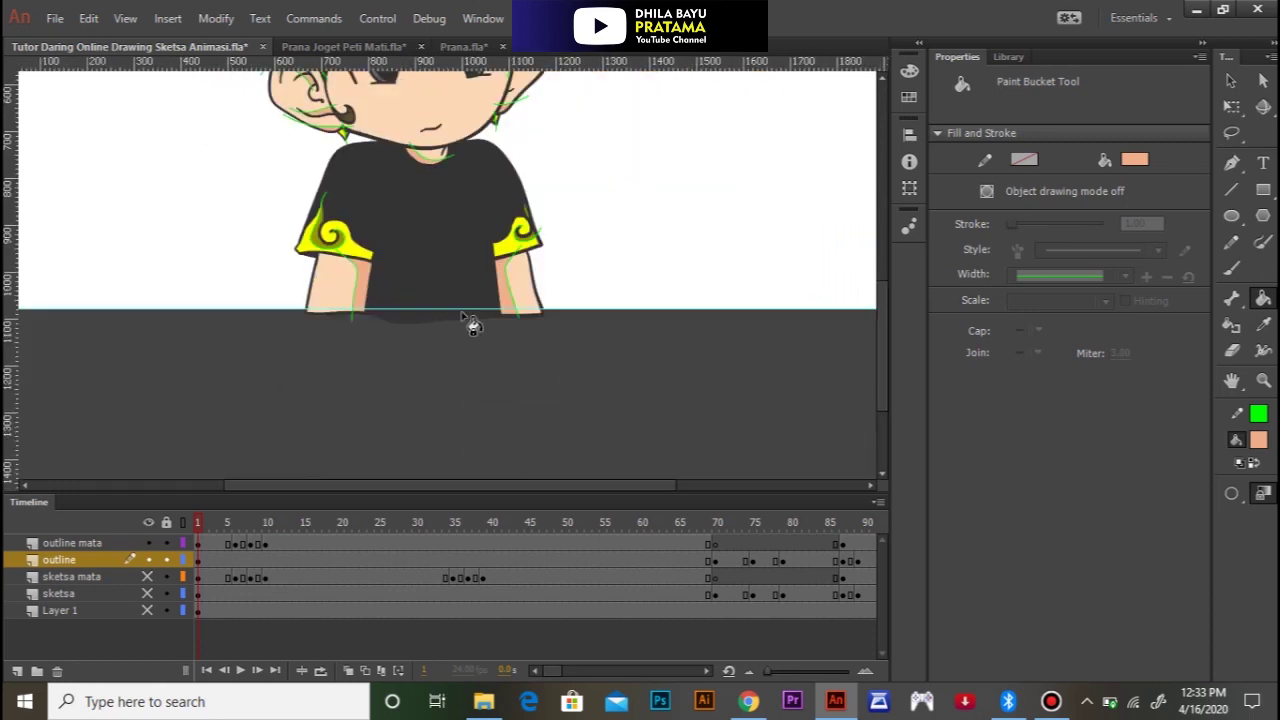
scroll(413, 417, "up", 3)
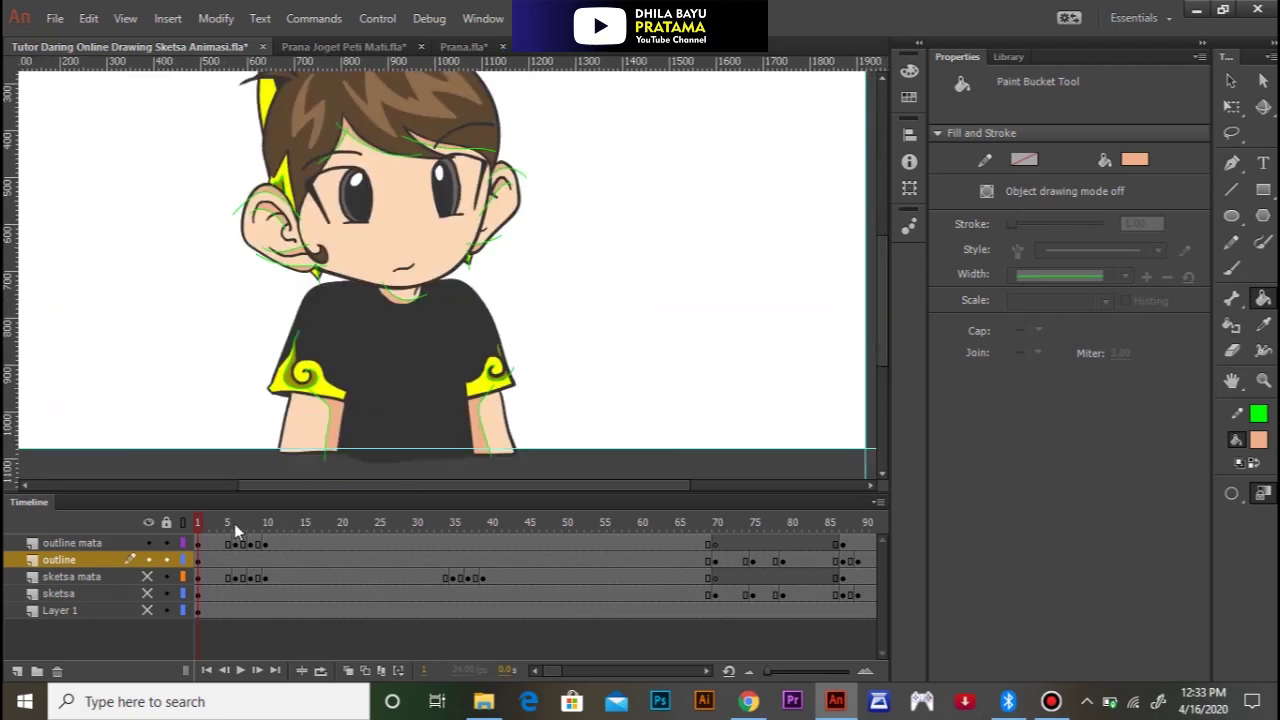
Step: Fill the forehead, ear and arm shadows of the open-mouthed pose with the darker skin color at frame 72
left_click_drag(200, 524, 342, 522)
left_click_drag(707, 523, 730, 523)
left_click(493, 450)
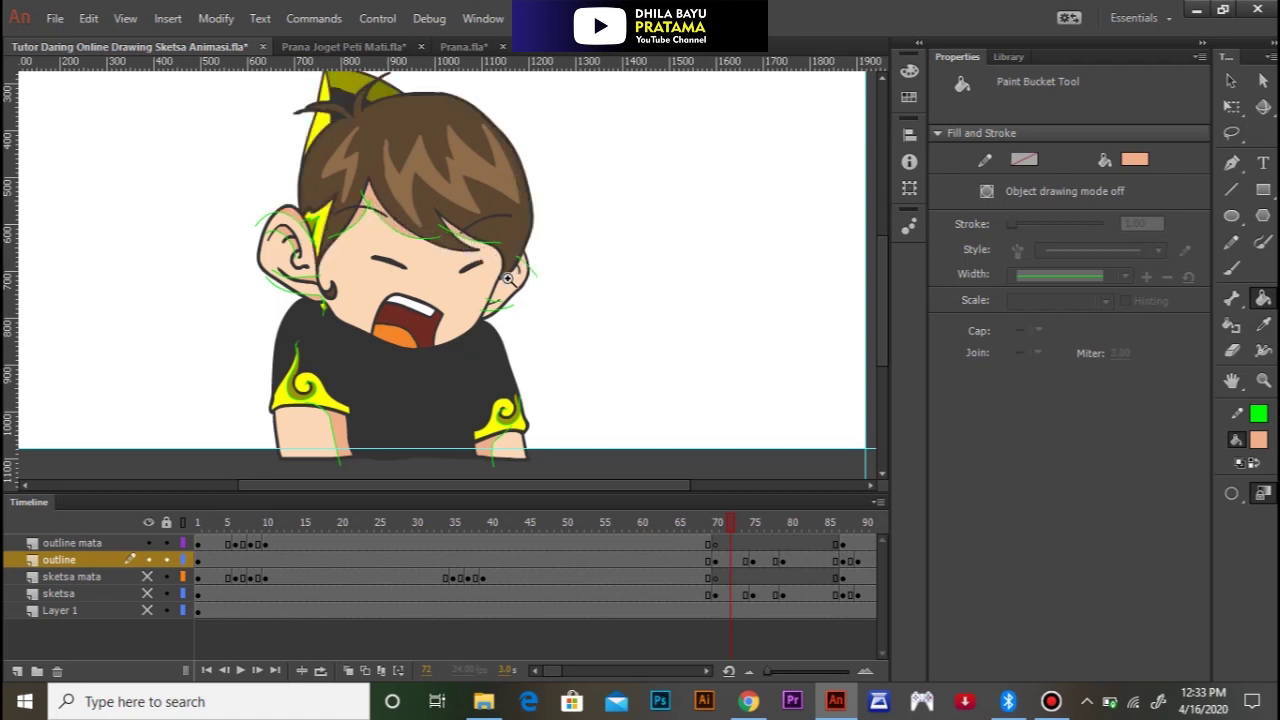
scroll(509, 279, "up", 2)
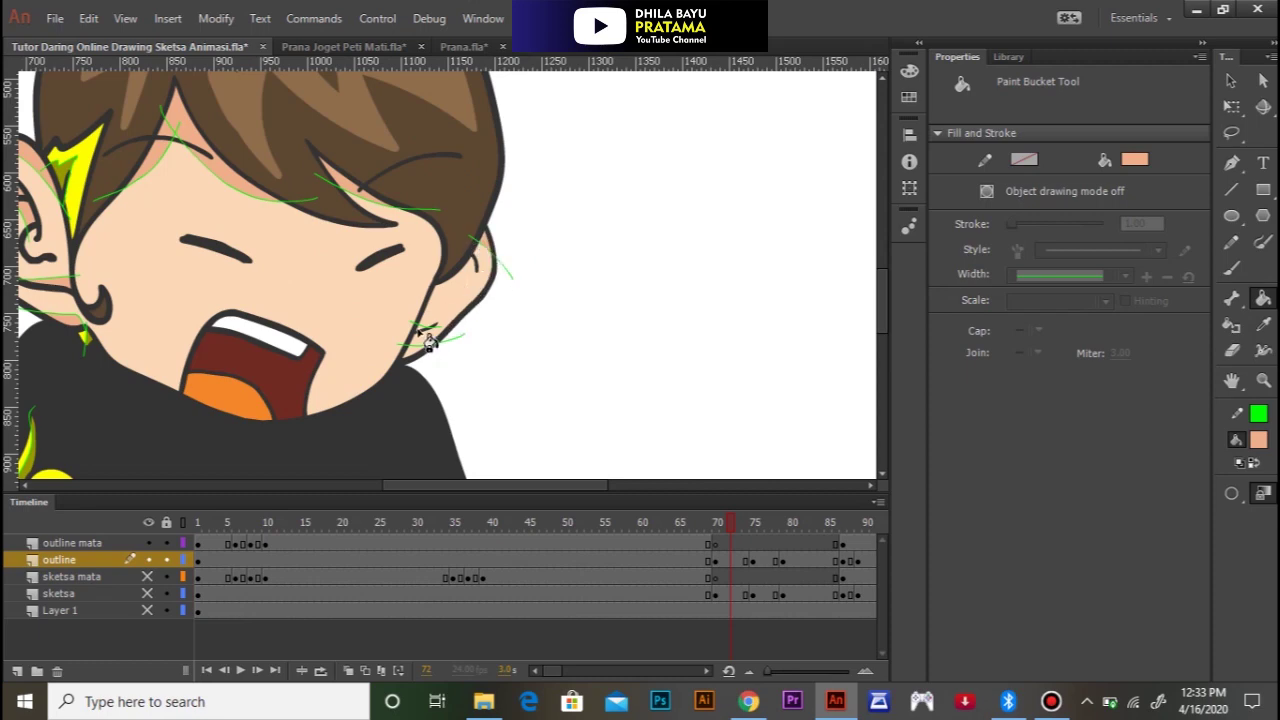
Step: Fill the neck and inner arm shadows with the darker skin color at frame 75
left_click(750, 518)
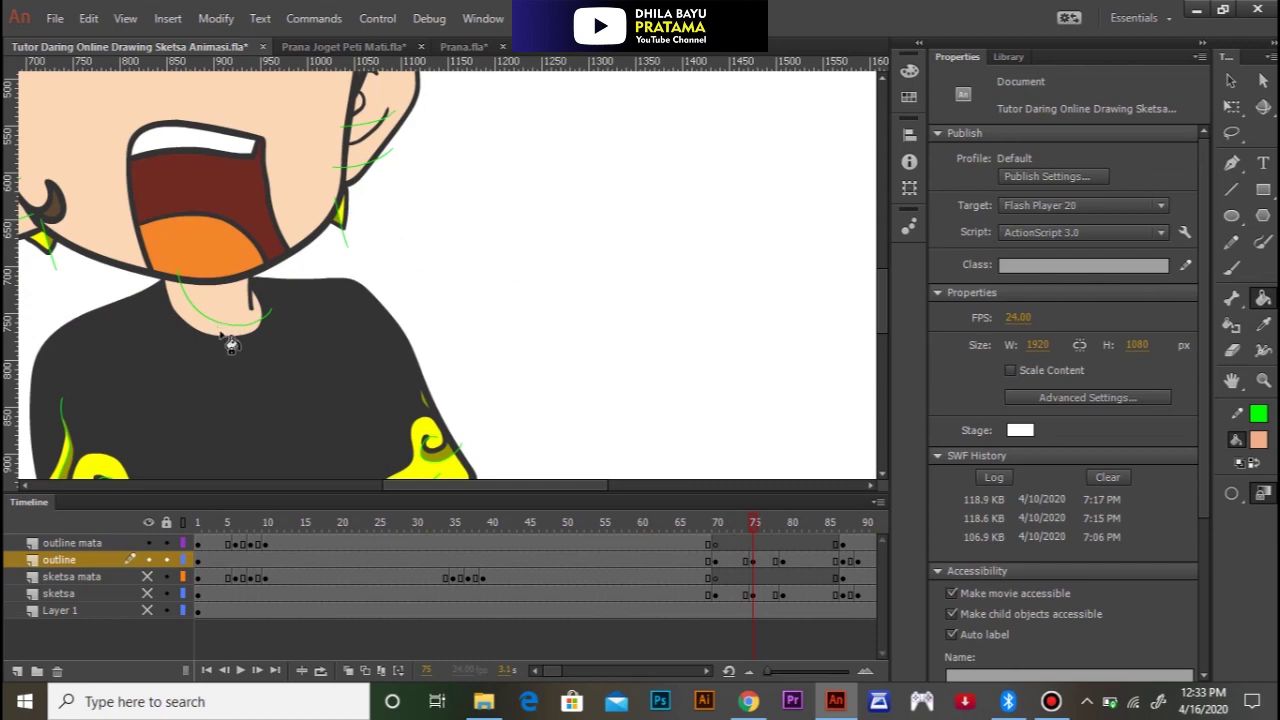
left_click(293, 250)
scroll(293, 250, "down", 3)
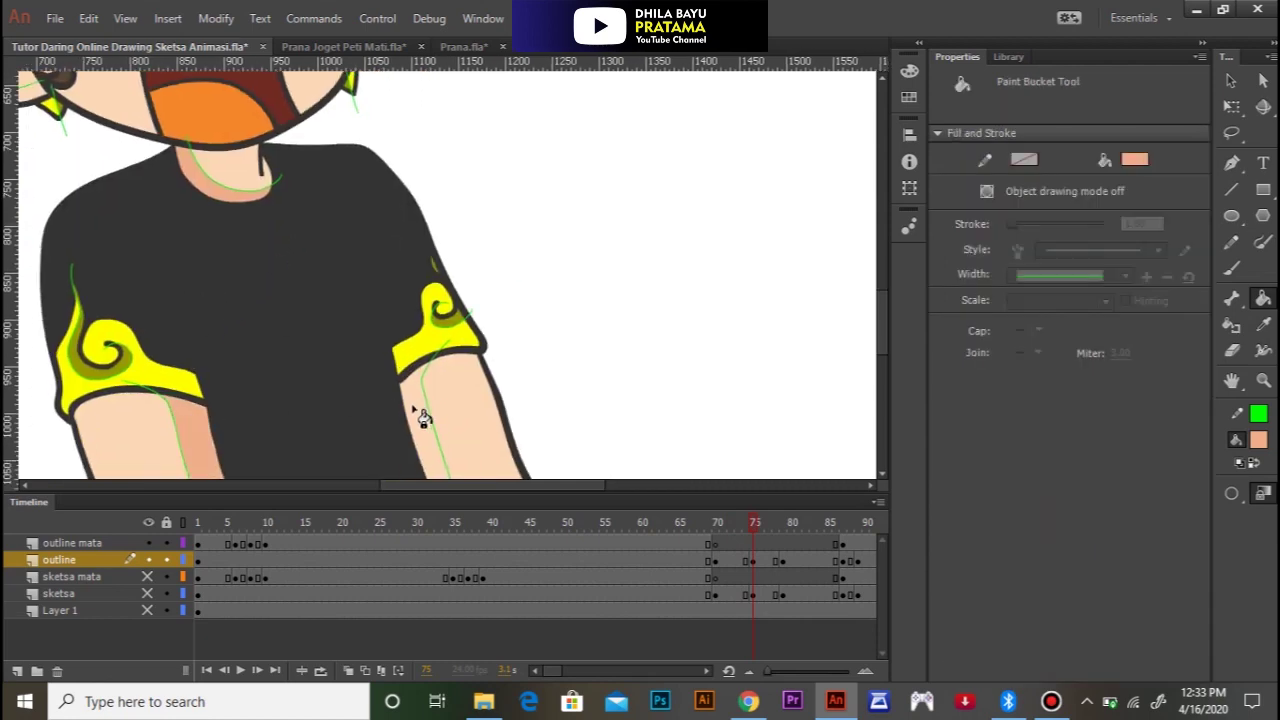
Step: Fill the shadow areas of both ears and the forehead below the hair with the darker skin color at frame 75
left_click_drag(322, 362, 433, 574)
left_click_drag(291, 306, 353, 376)
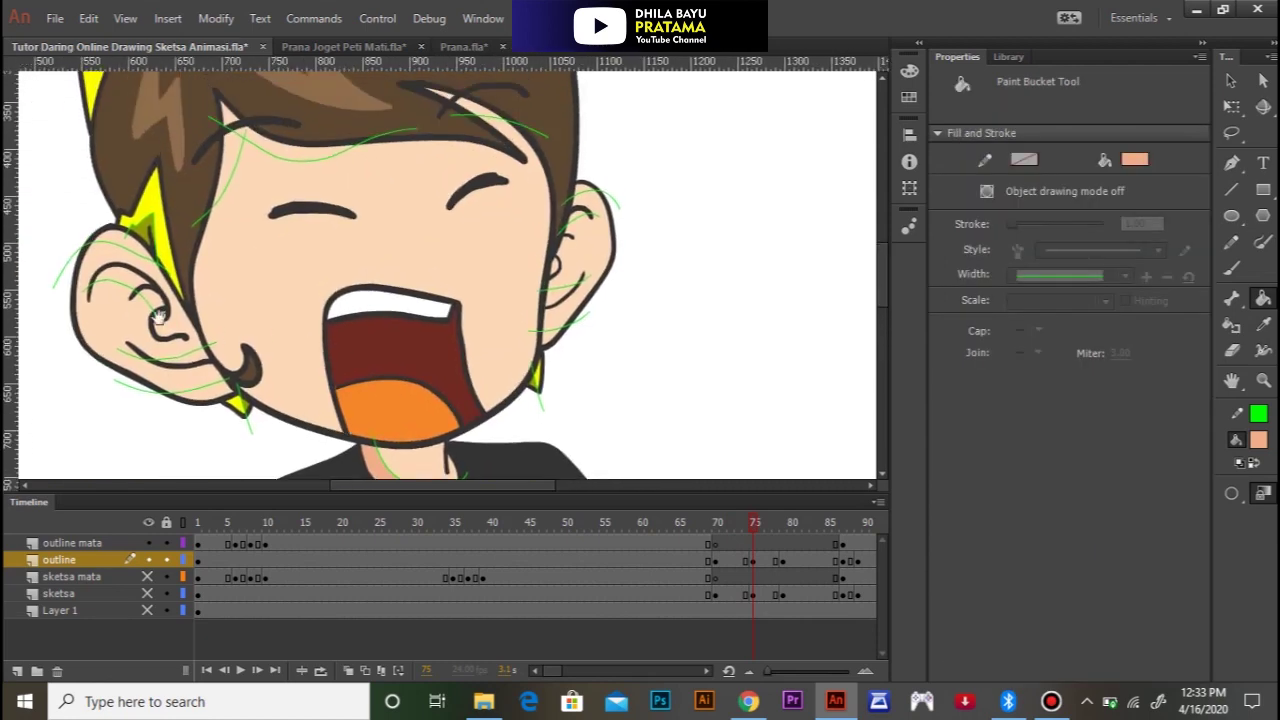
left_click(130, 255)
left_click(140, 290)
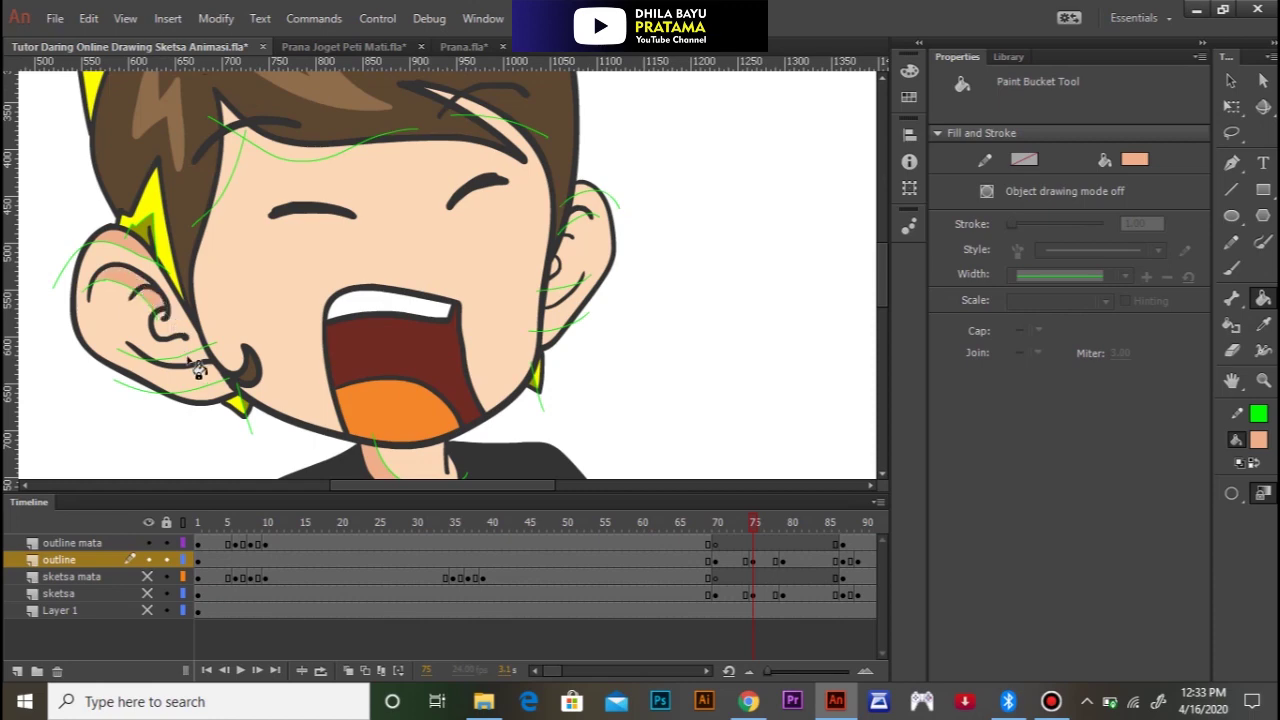
left_click(212, 398)
left_click(270, 146)
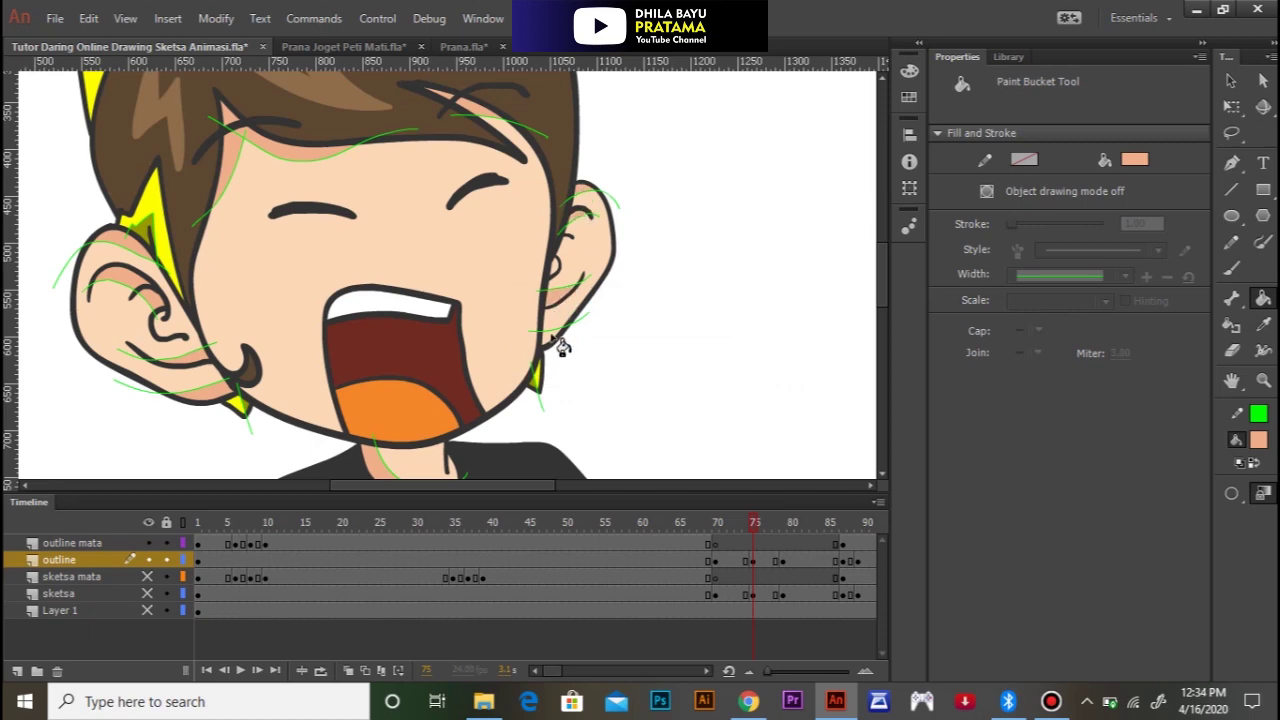
Step: Fill the forehead shadows below the hair and the upper shadows of the ear beside the fringe with the darker skin color at frame 80
left_click(791, 522)
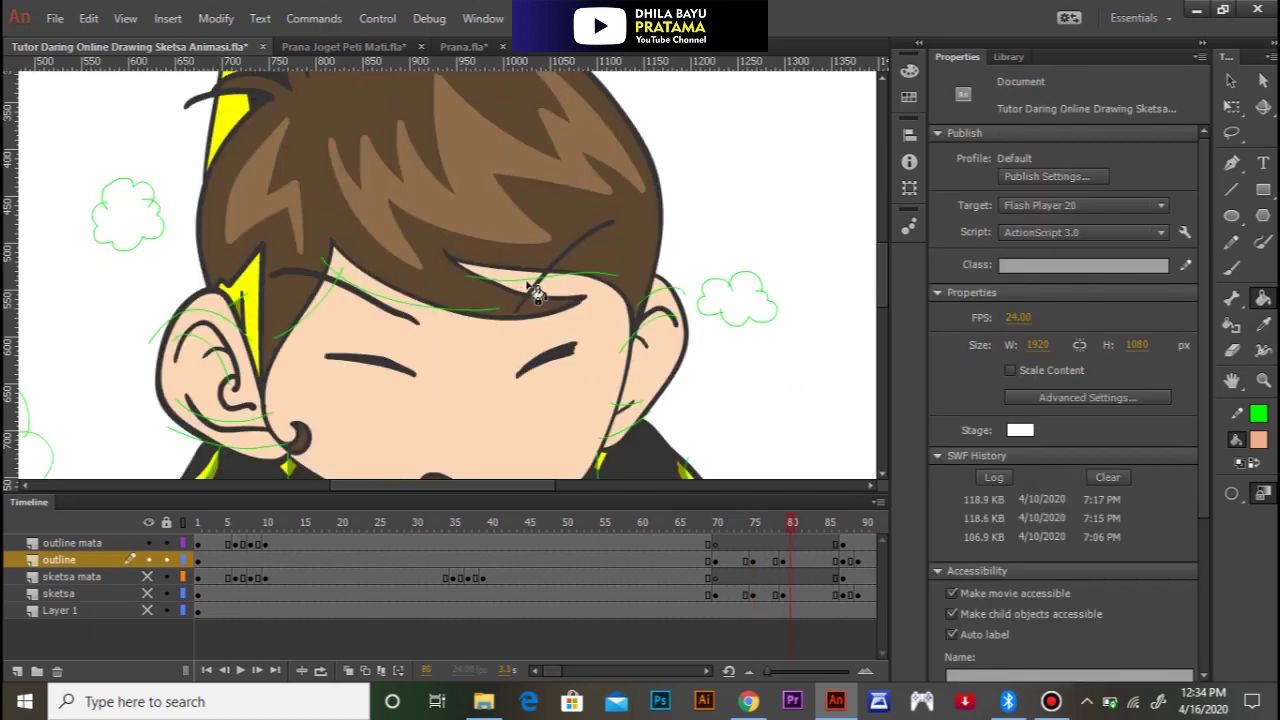
left_click(519, 278)
left_click(531, 284, "ctrl")
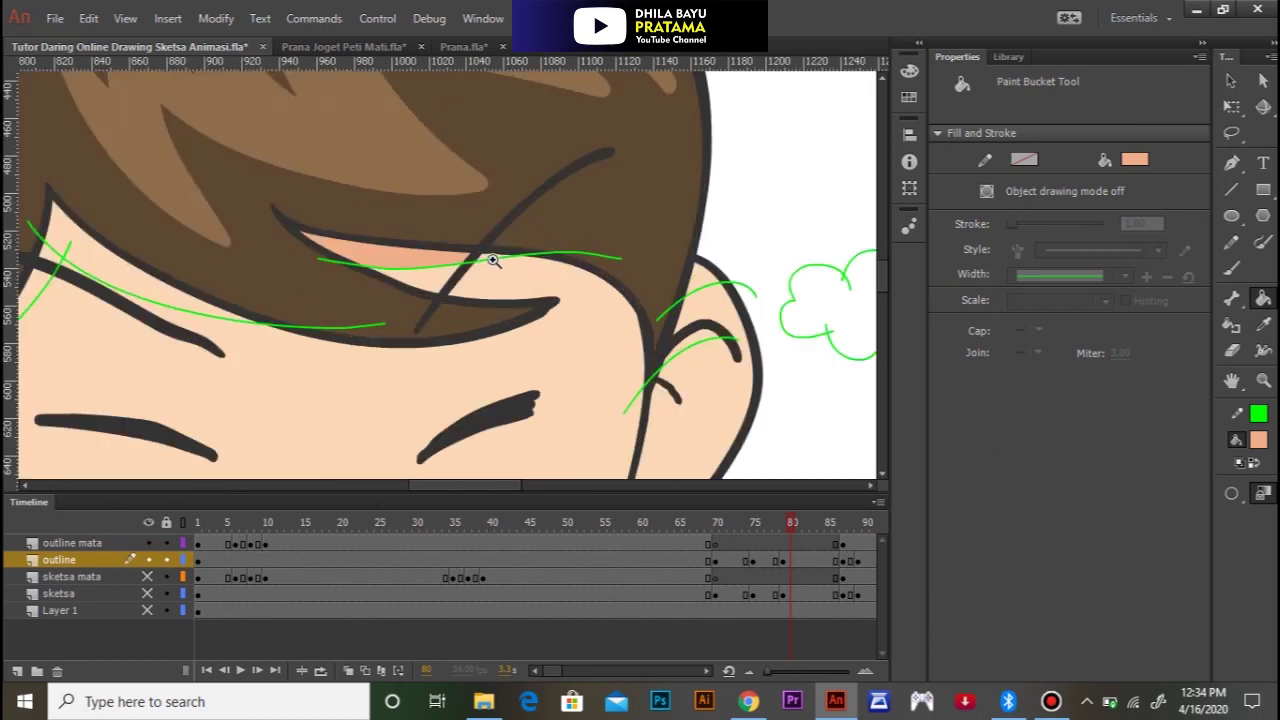
left_click(706, 279)
left_click_drag(156, 309, 289, 189)
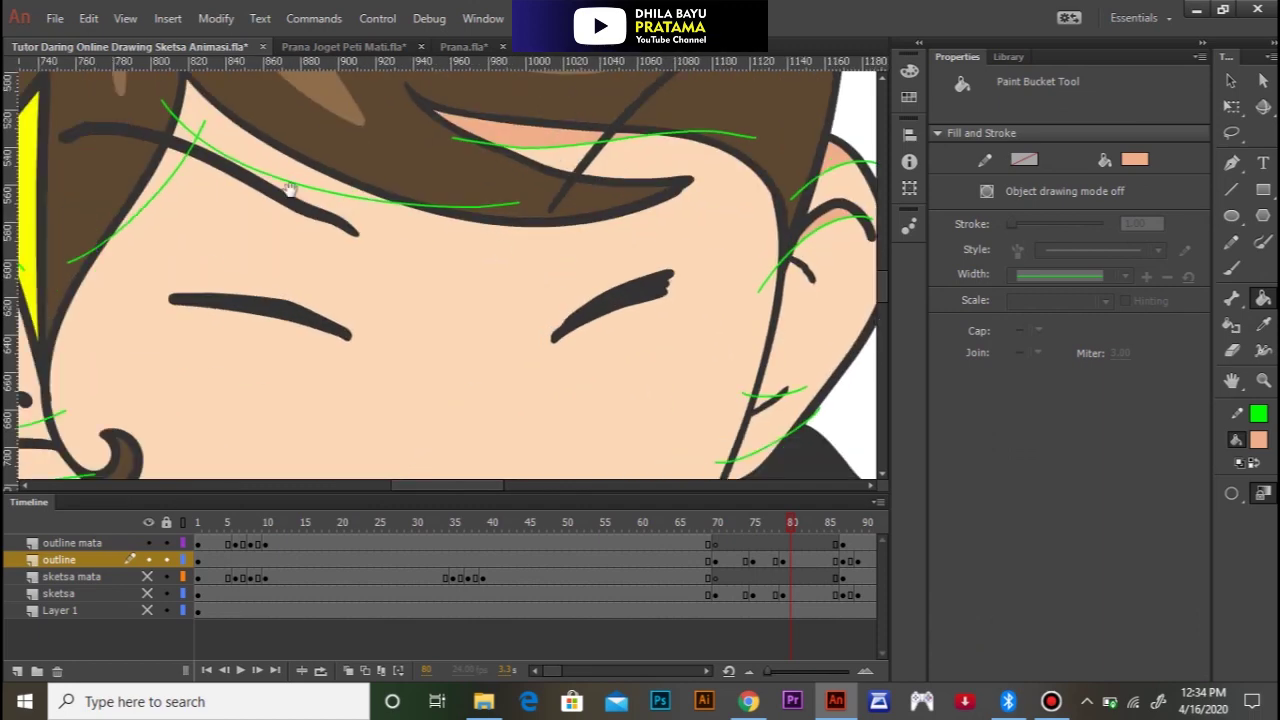
left_click(228, 143)
left_click(160, 180)
Step: Fill the remaining shadow areas of both ears with the darker skin color at frame 80
left_click(286, 262, "ctrl+shift")
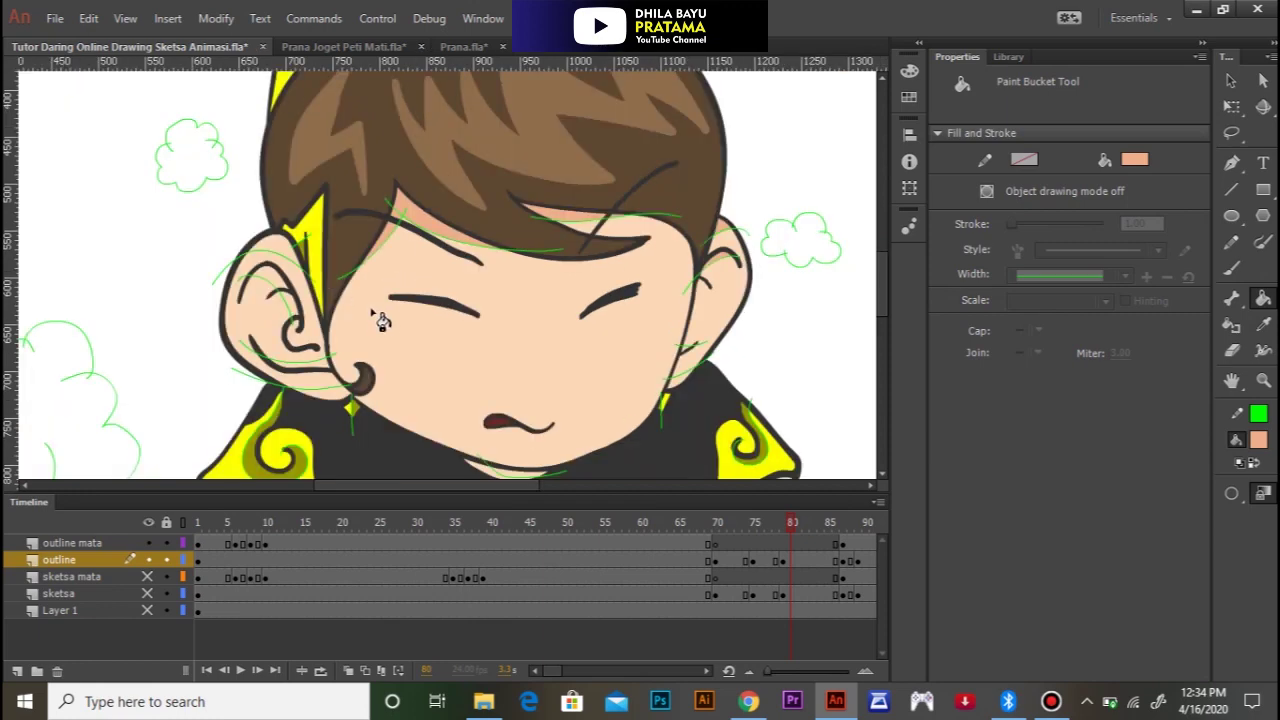
left_click(286, 258)
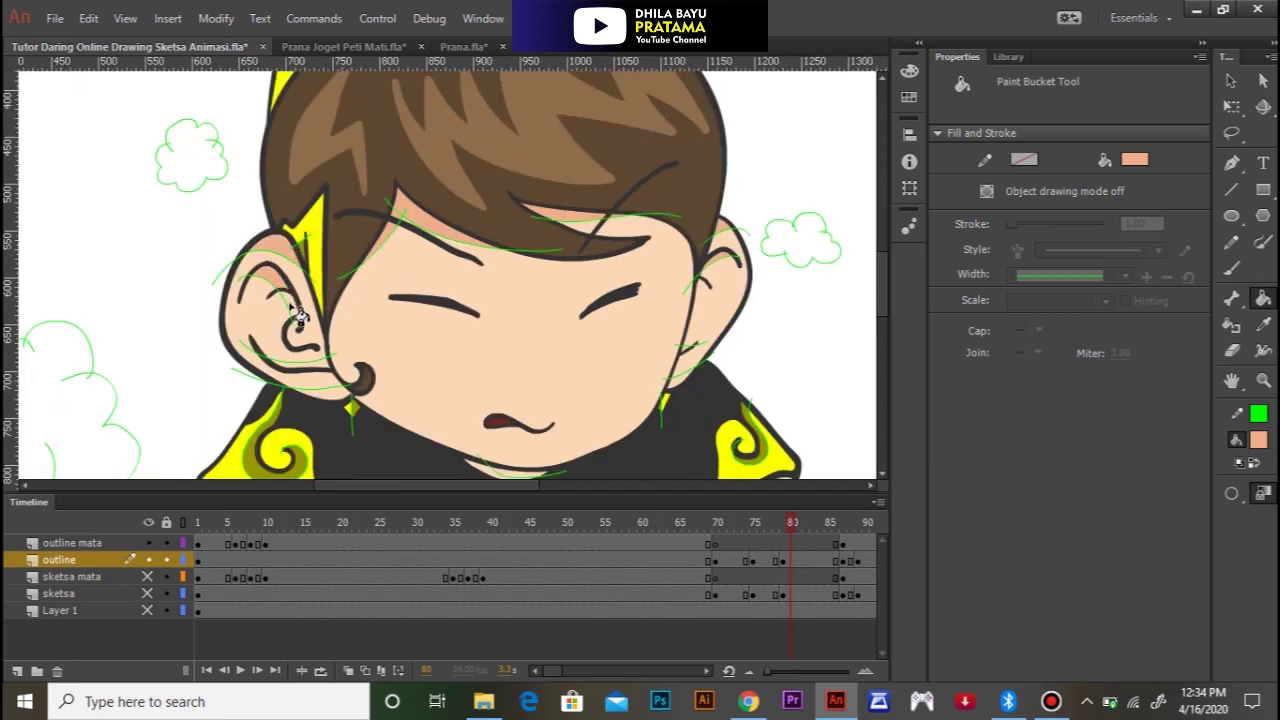
left_click(326, 368)
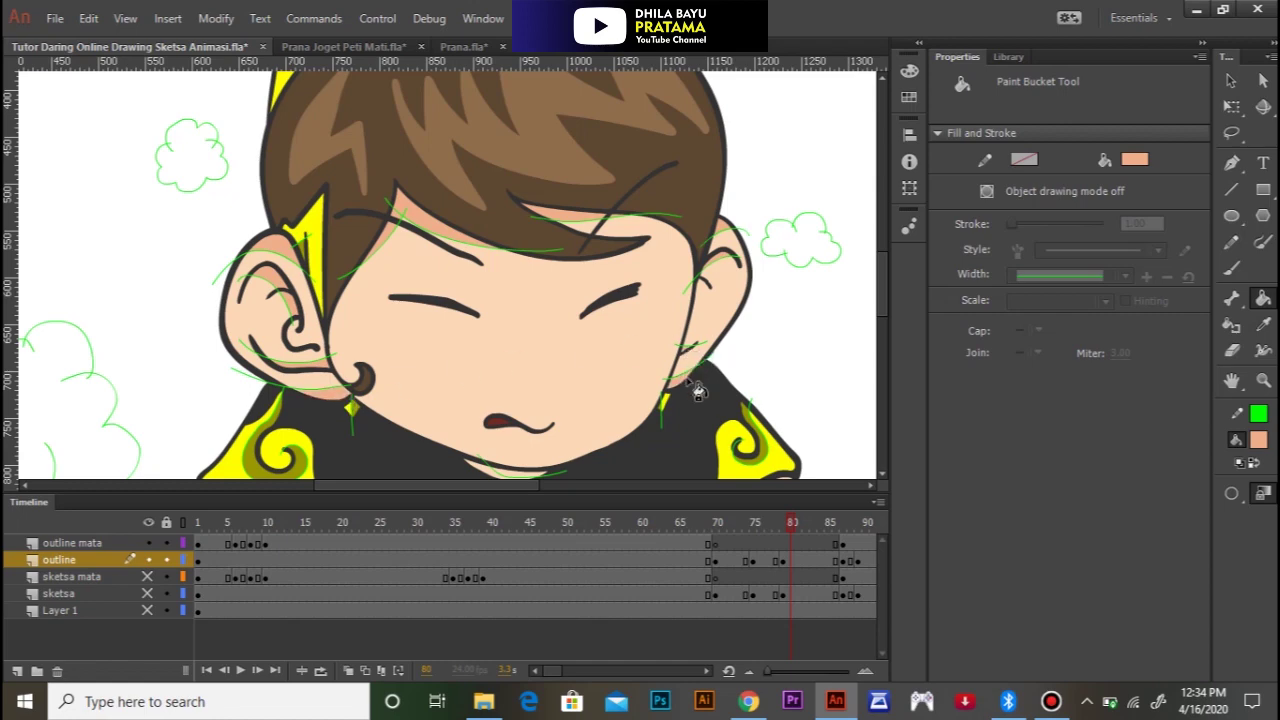
Step: Fill the neck, inner arm and hand shadows with the darker skin color at frame 80
scroll(643, 320, "down", 3)
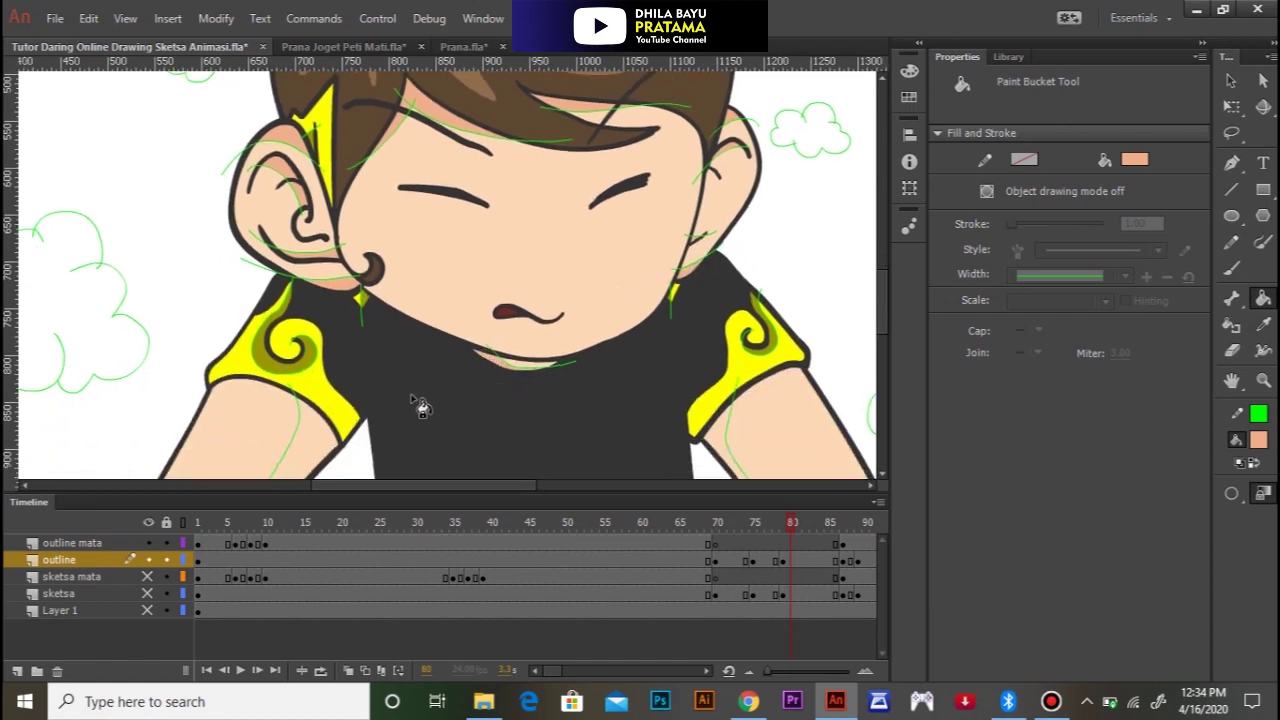
left_click(316, 440)
left_click(726, 452)
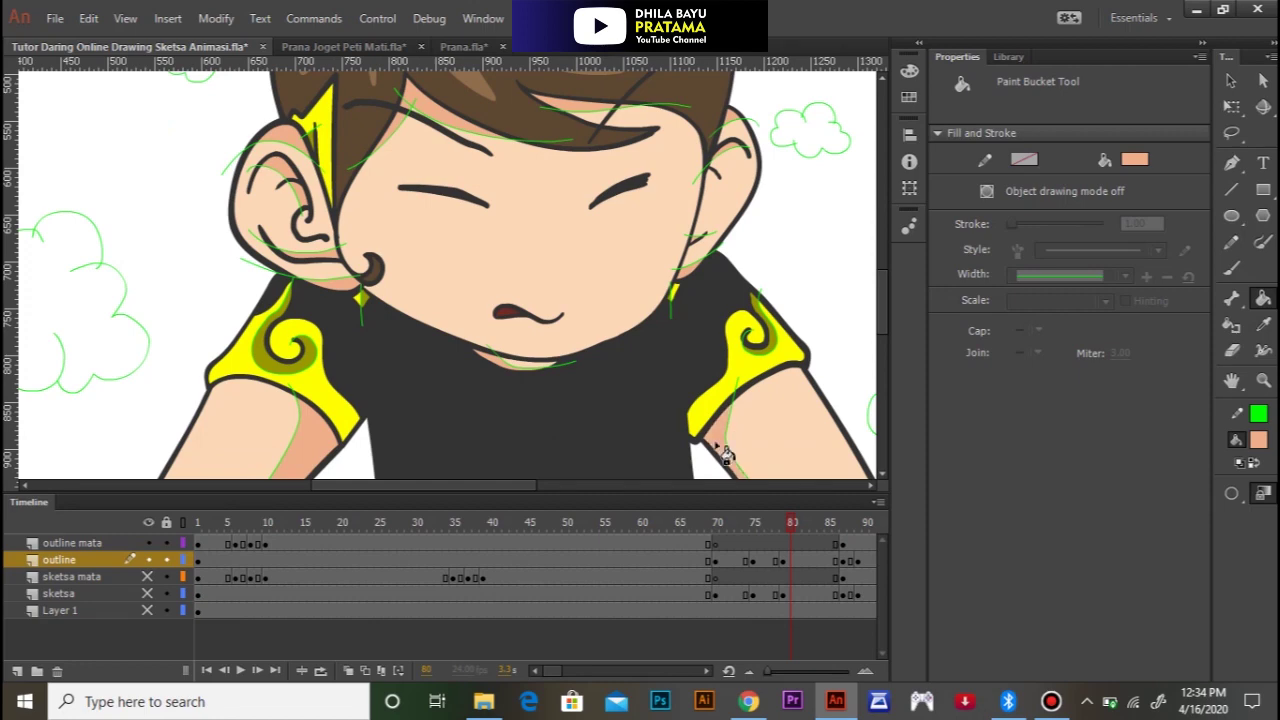
left_click(618, 463, "ctrl+alt")
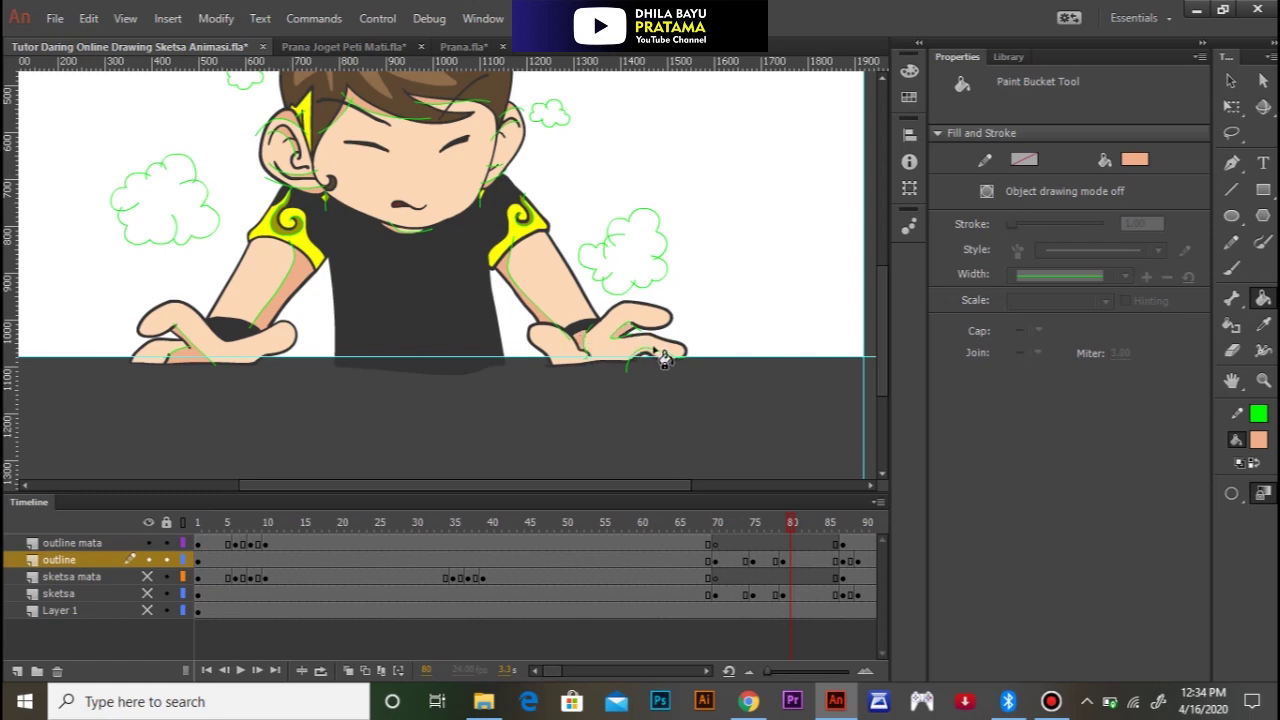
left_click(511, 373, "ctrl+alt")
left_click(437, 295, "ctrl")
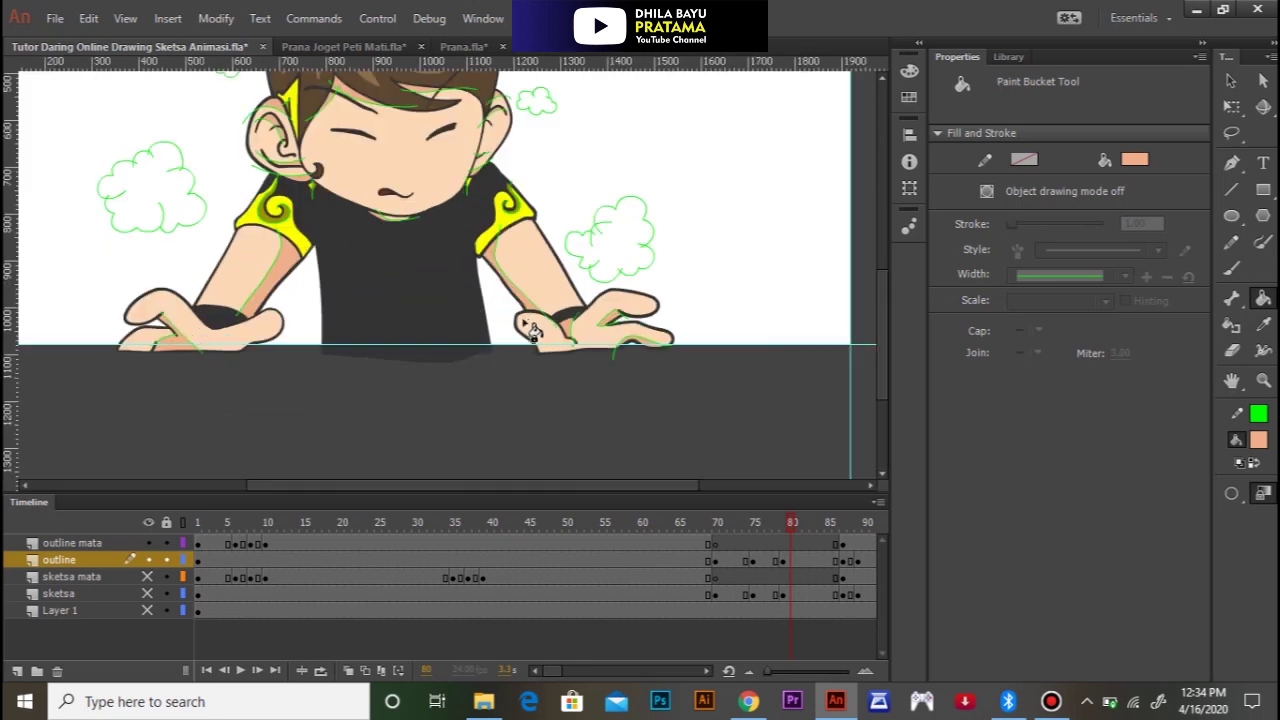
scroll(545, 343, "up", 3)
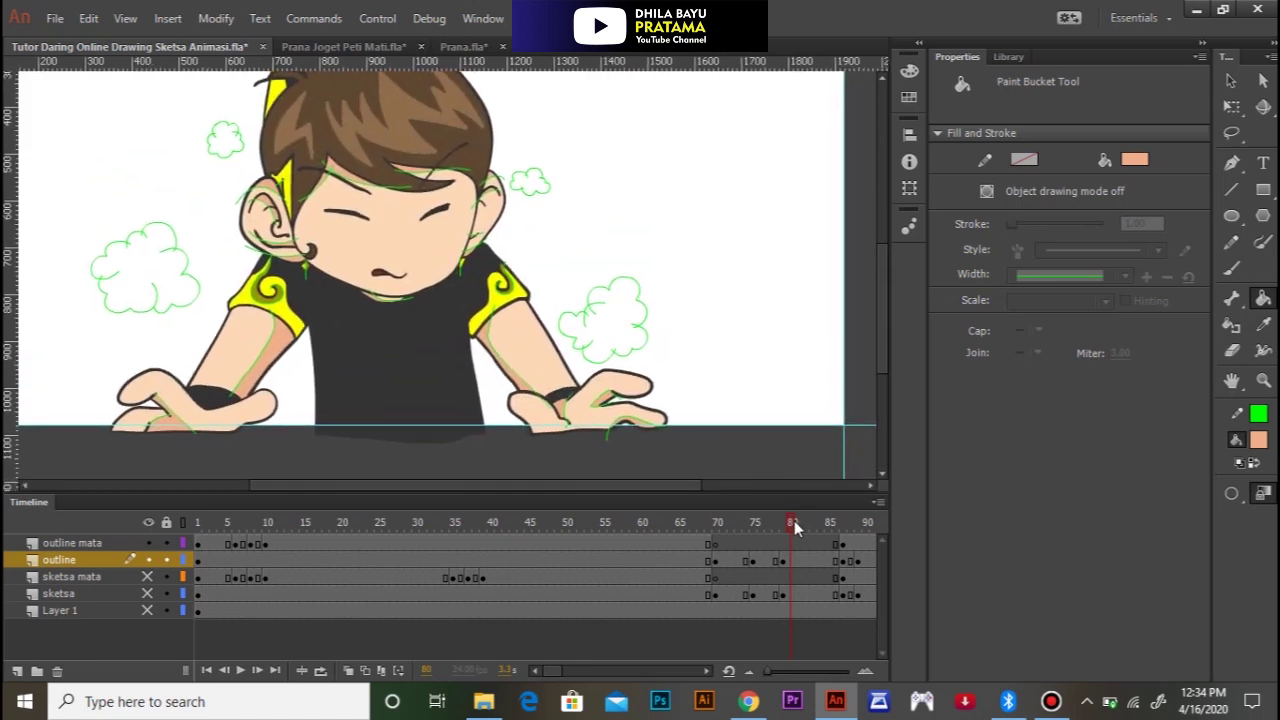
Step: Fill the arm, neck, forehead and ear shadows with the darker skin color at frame 87
left_click_drag(793, 527, 840, 524)
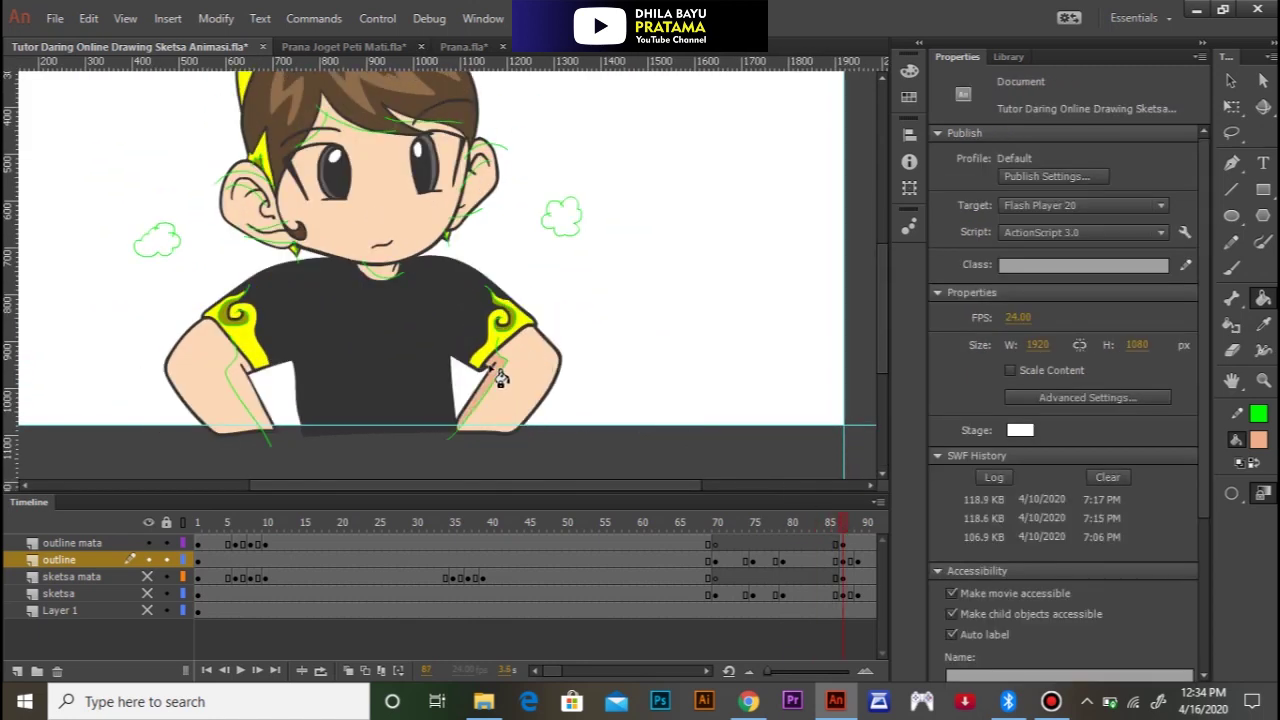
left_click(248, 390)
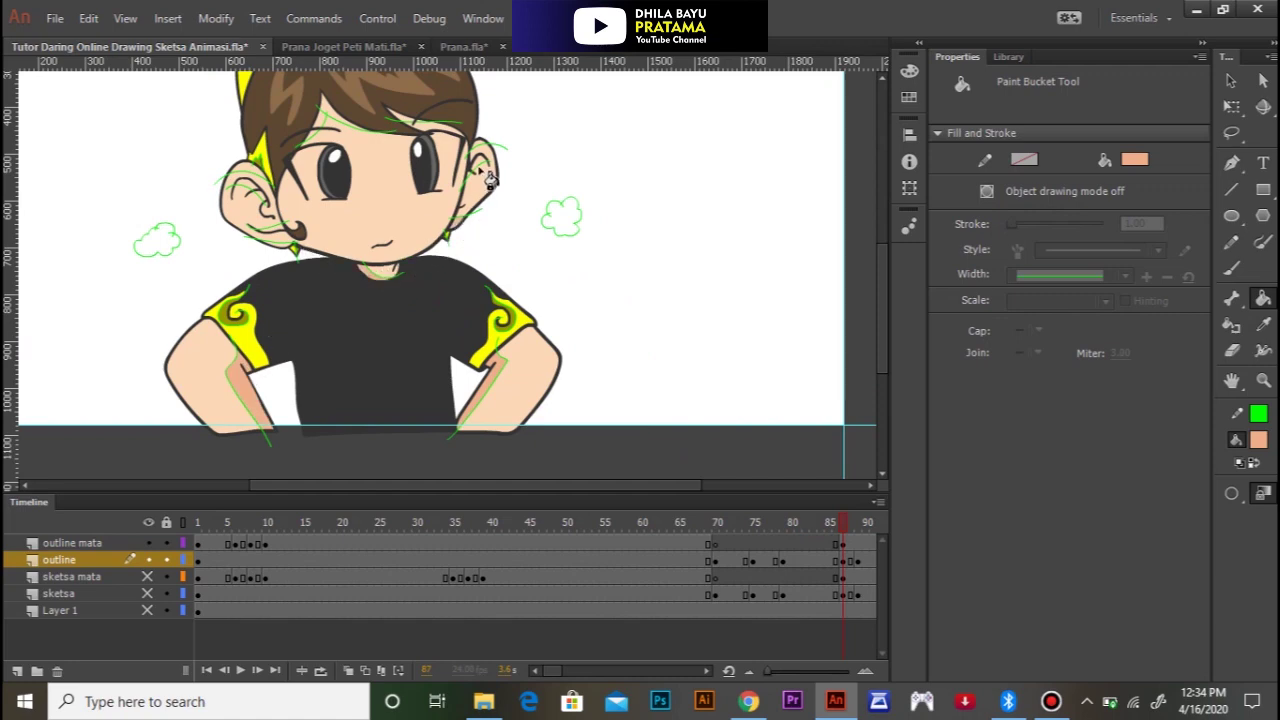
scroll(462, 177, "up", 2)
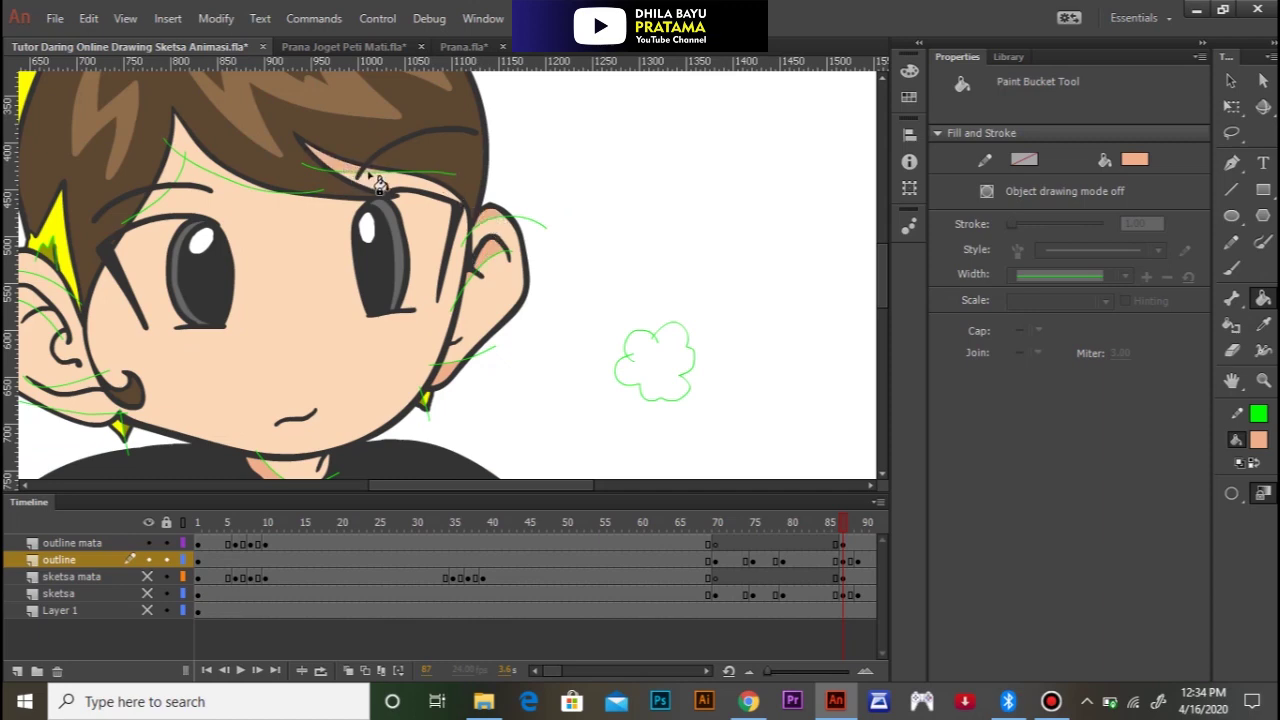
left_click(203, 160)
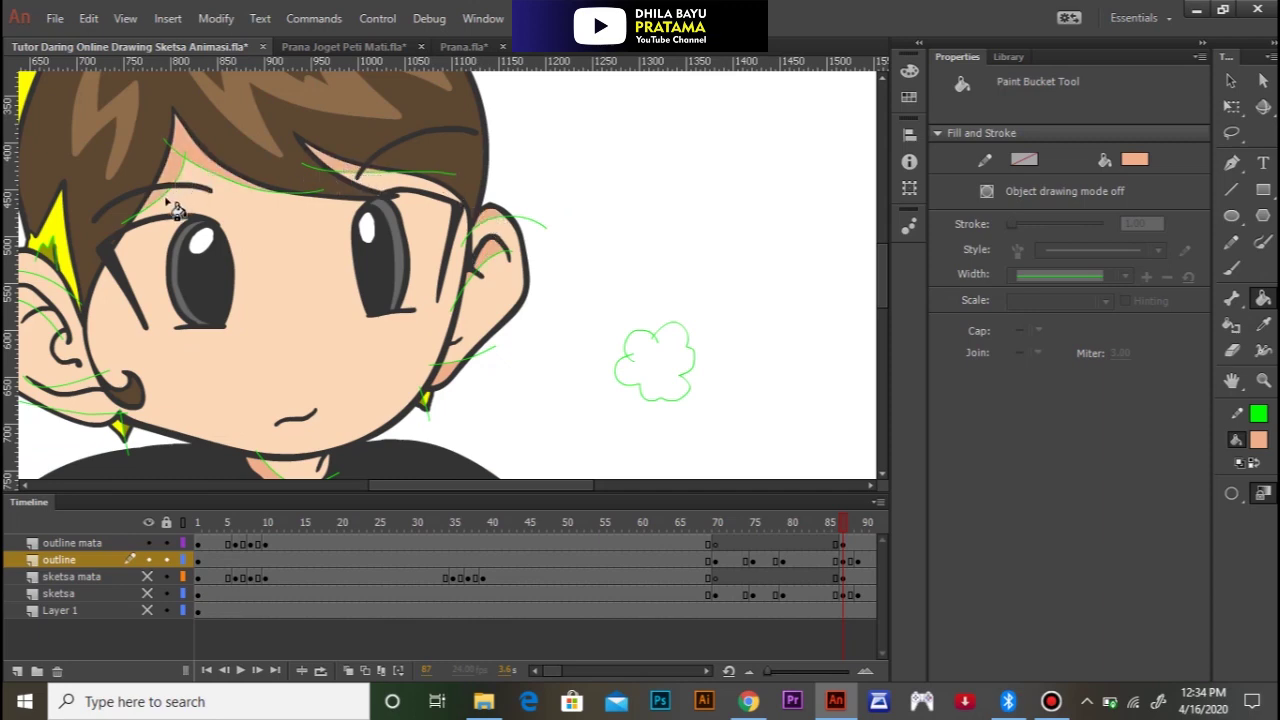
left_click_drag(286, 222, 505, 202)
left_click(272, 276)
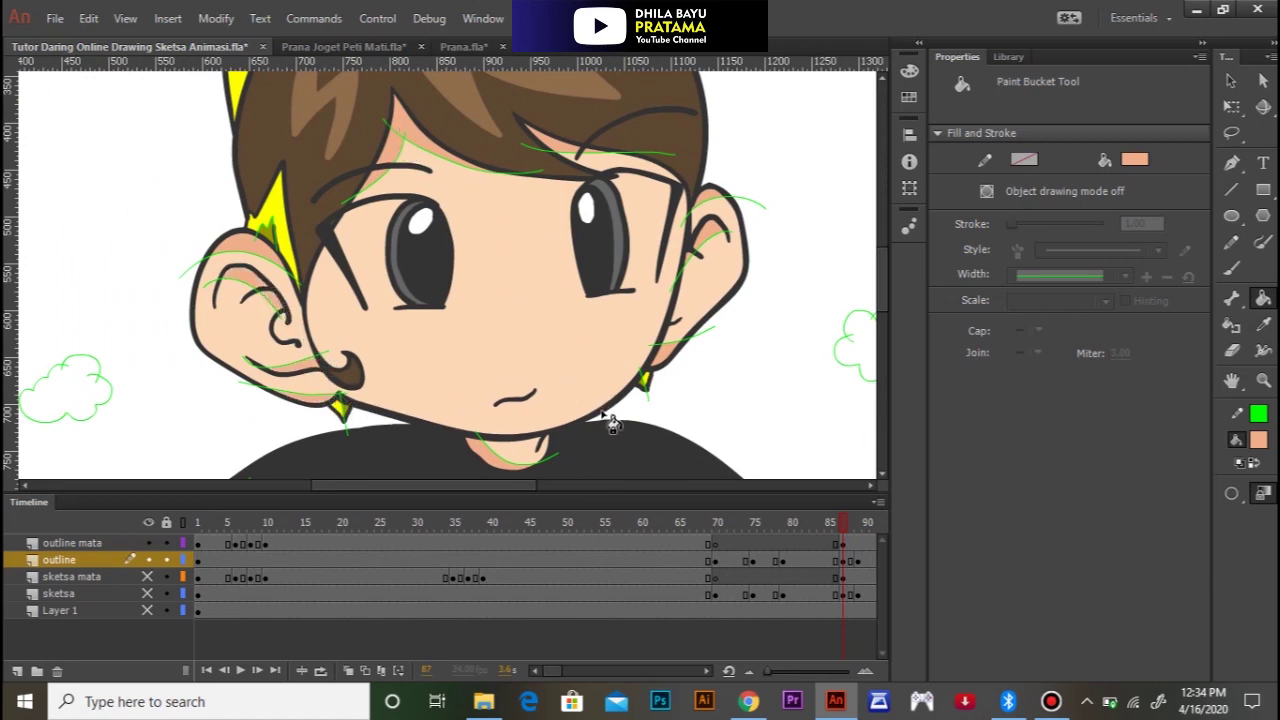
left_click_drag(539, 350, 560, 162)
key("ctrl+minus")
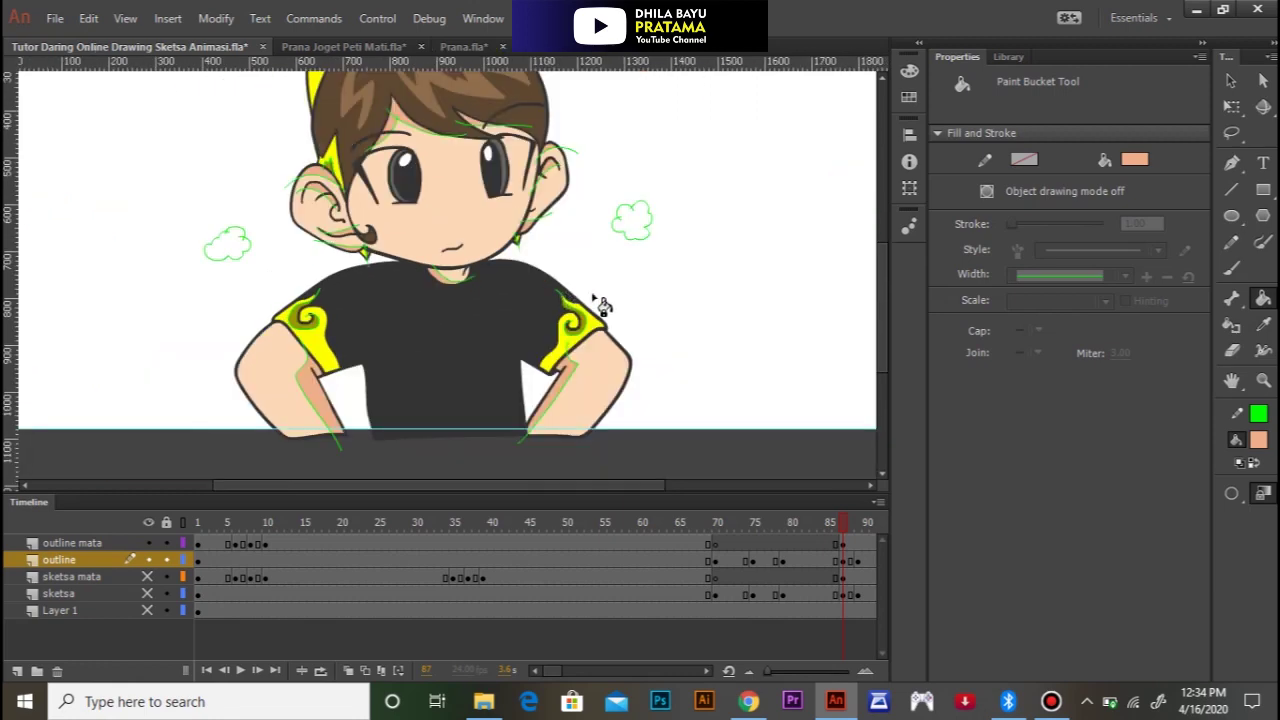
scroll(572, 312, "up", 2)
Step: Fill the arm, neck, forehead and ear shadows with the darker skin color at frame 90
mouse_move(843, 524)
left_mouse_down()
mouse_move(924, 524)
mouse_move(742, 518)
mouse_move(568, 530)
mouse_move(552, 543)
mouse_move(566, 543)
left_mouse_up()
left_click(287, 458)
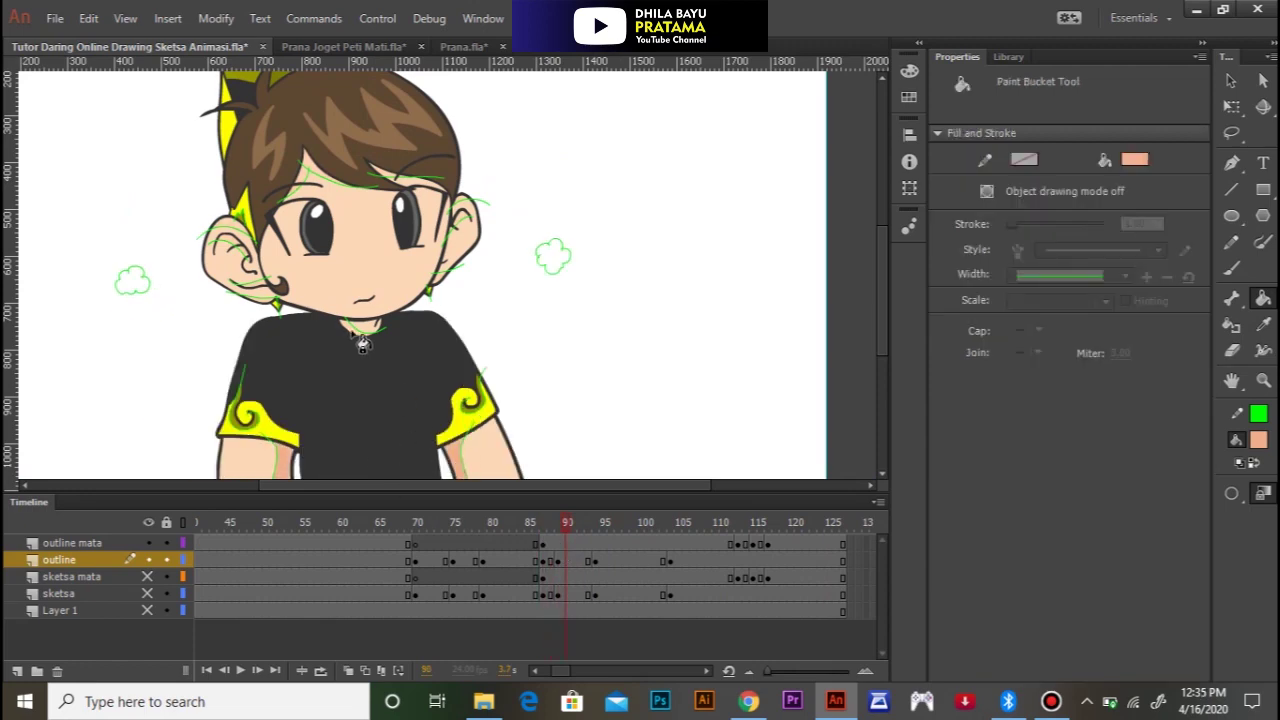
scroll(400, 242, "up", 2)
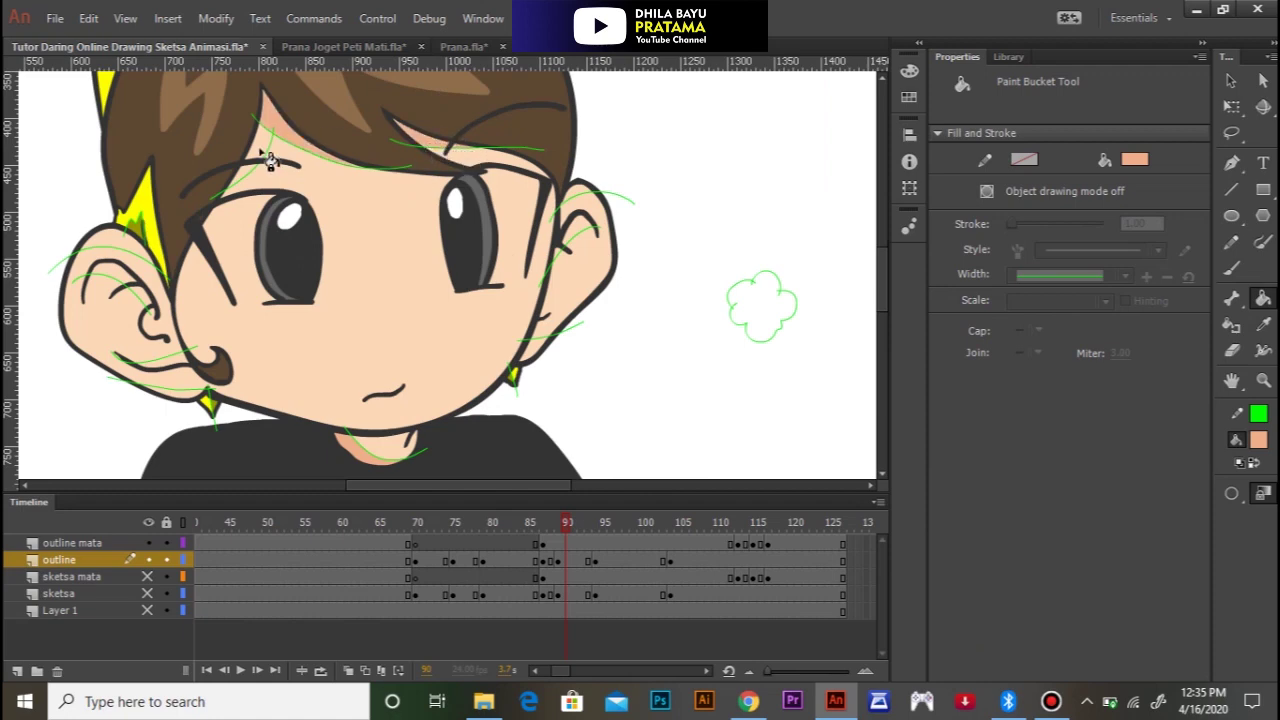
left_click(127, 242)
left_click(124, 275)
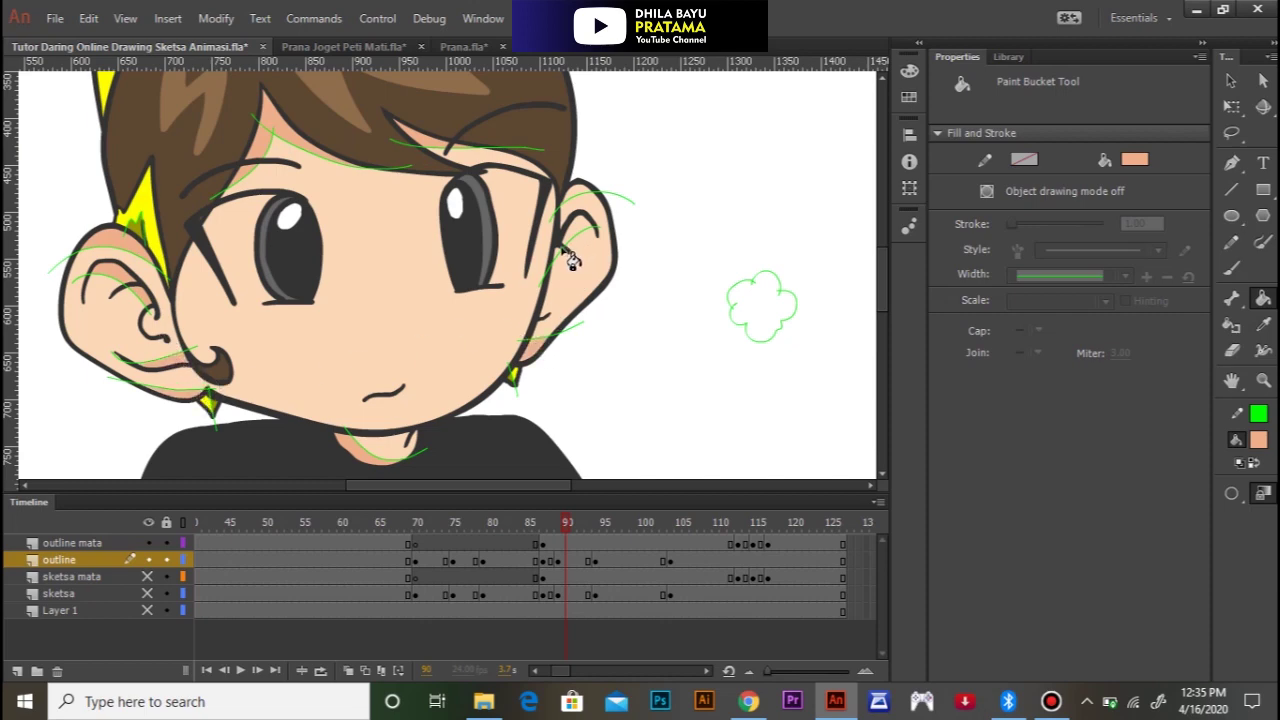
left_click(581, 220)
Step: Fill the neck, arm, forehead and ear shadows with the darker skin color at frame 96
left_click(603, 522)
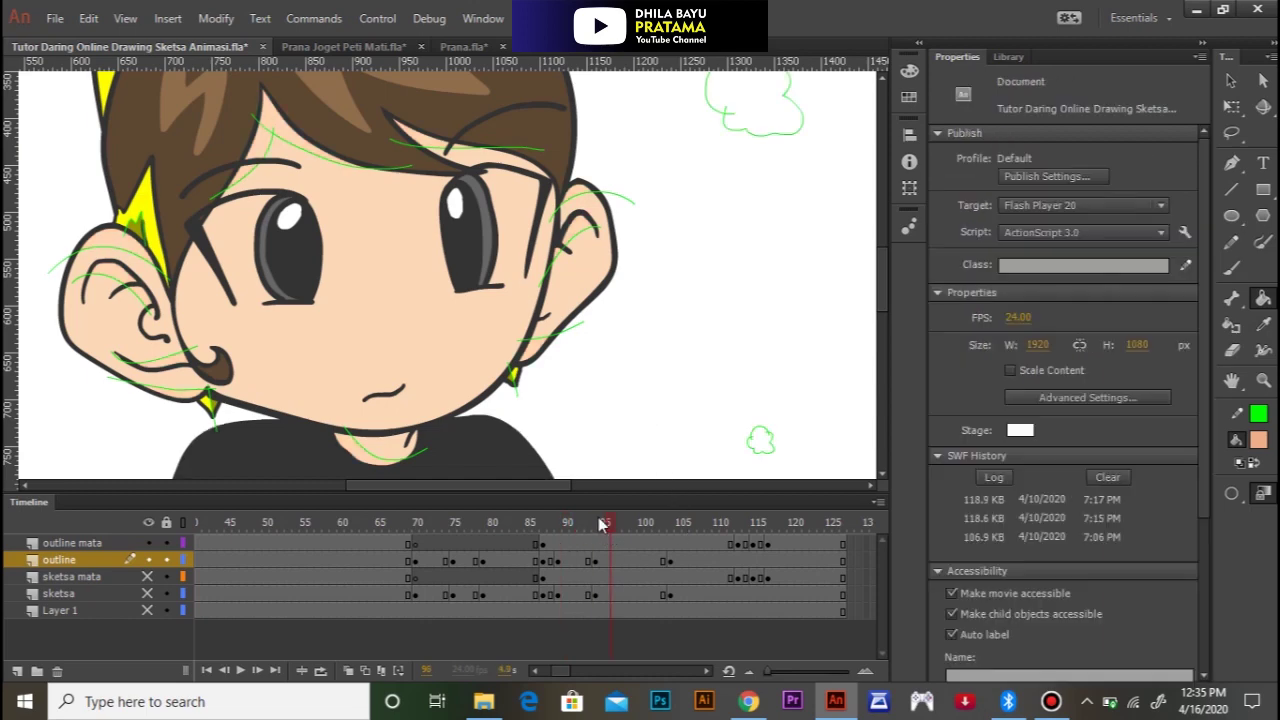
left_click(367, 458)
scroll(367, 458, "down", 5)
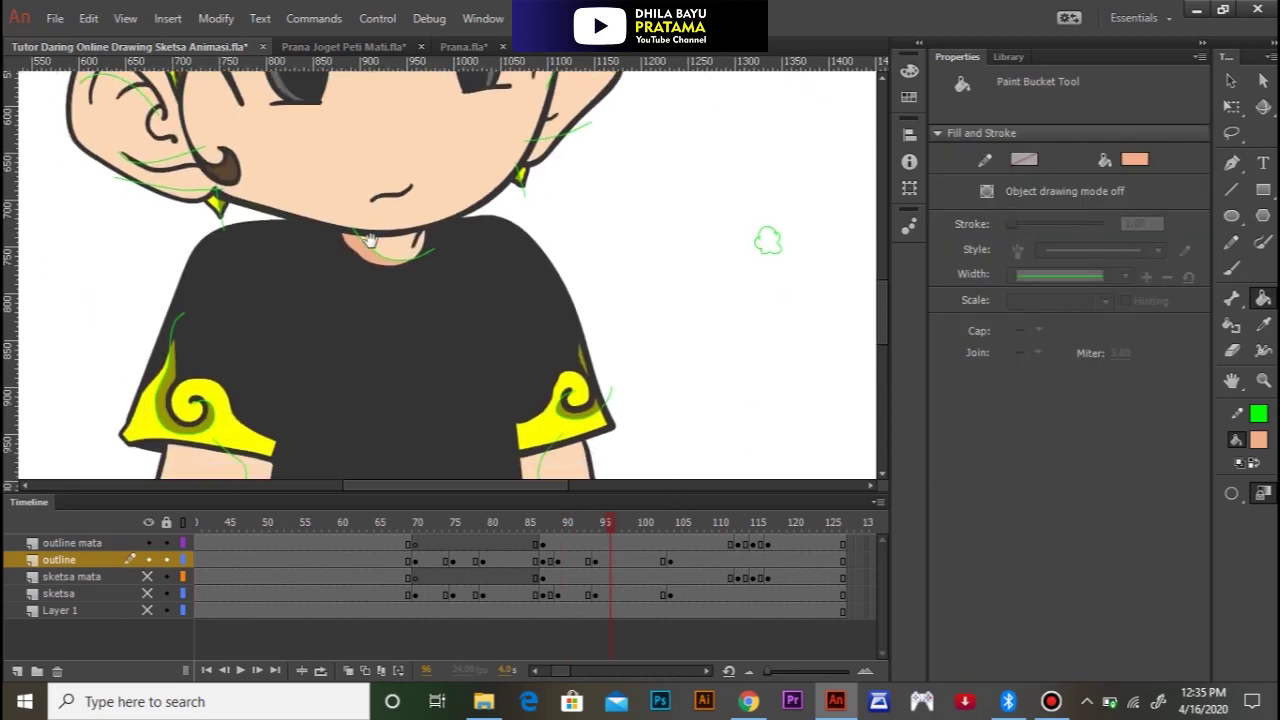
left_click(280, 432)
left_click(534, 445)
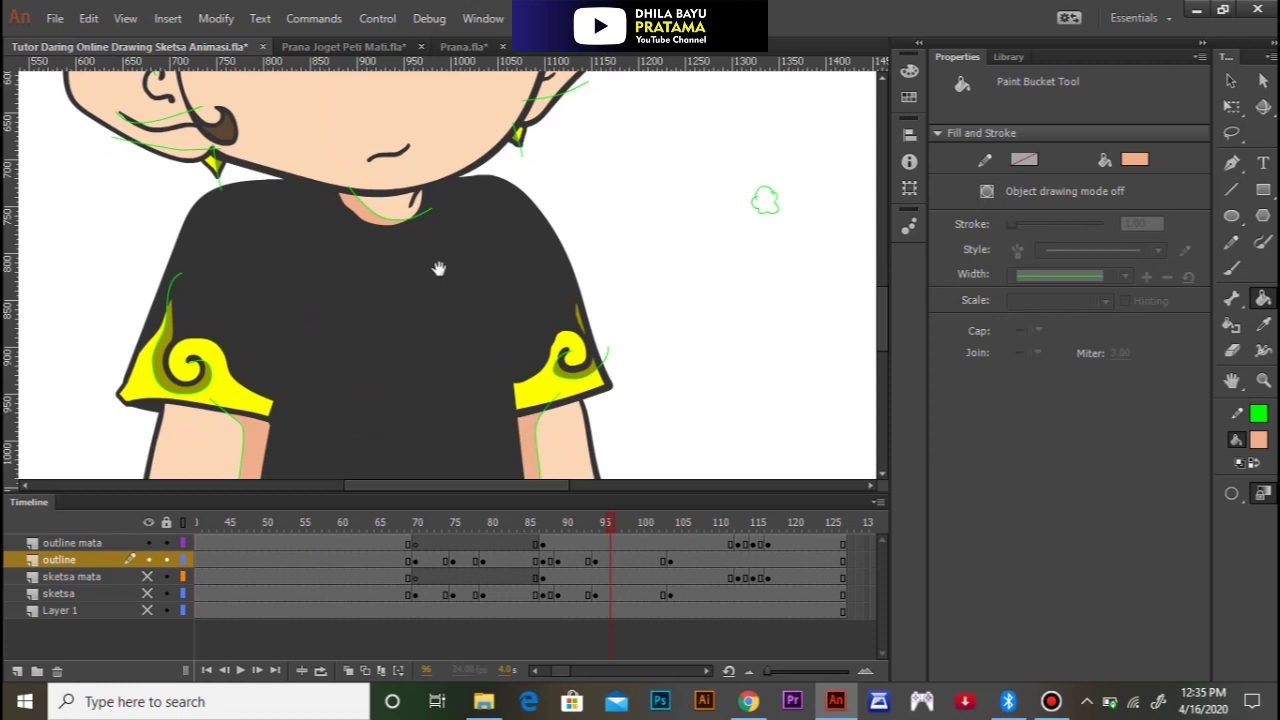
scroll(437, 369, "up", 5)
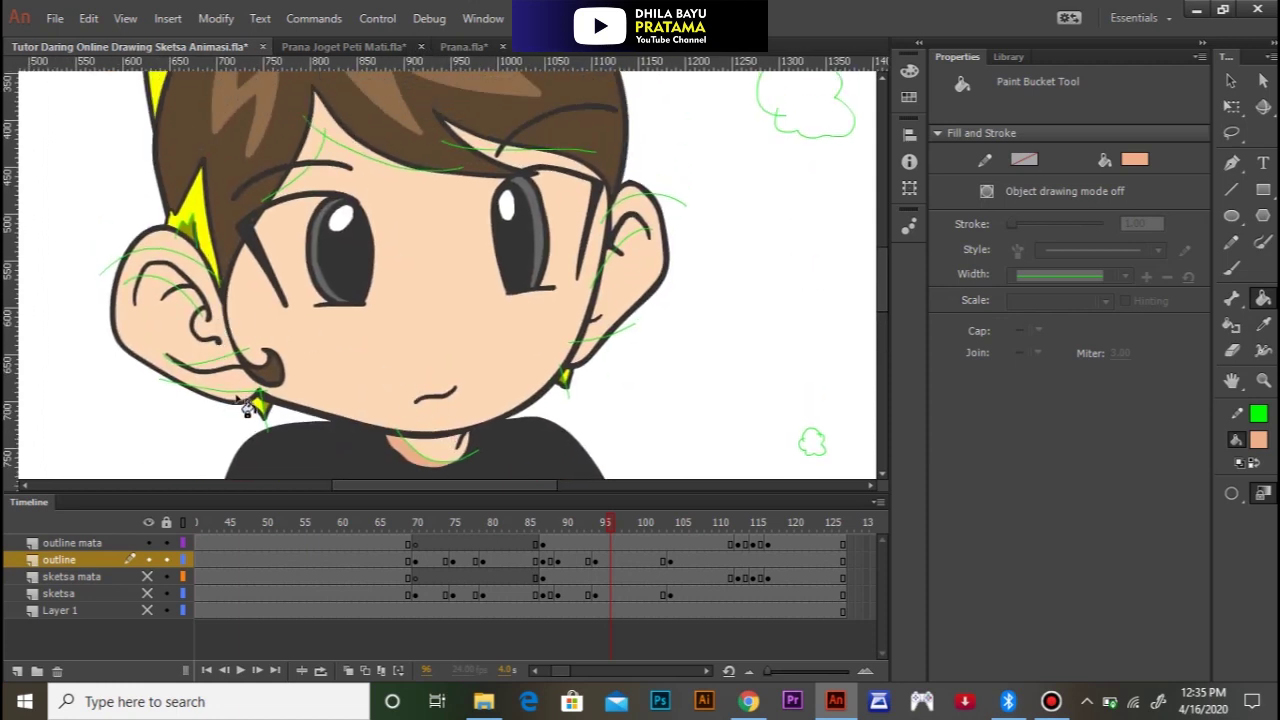
left_click(198, 302)
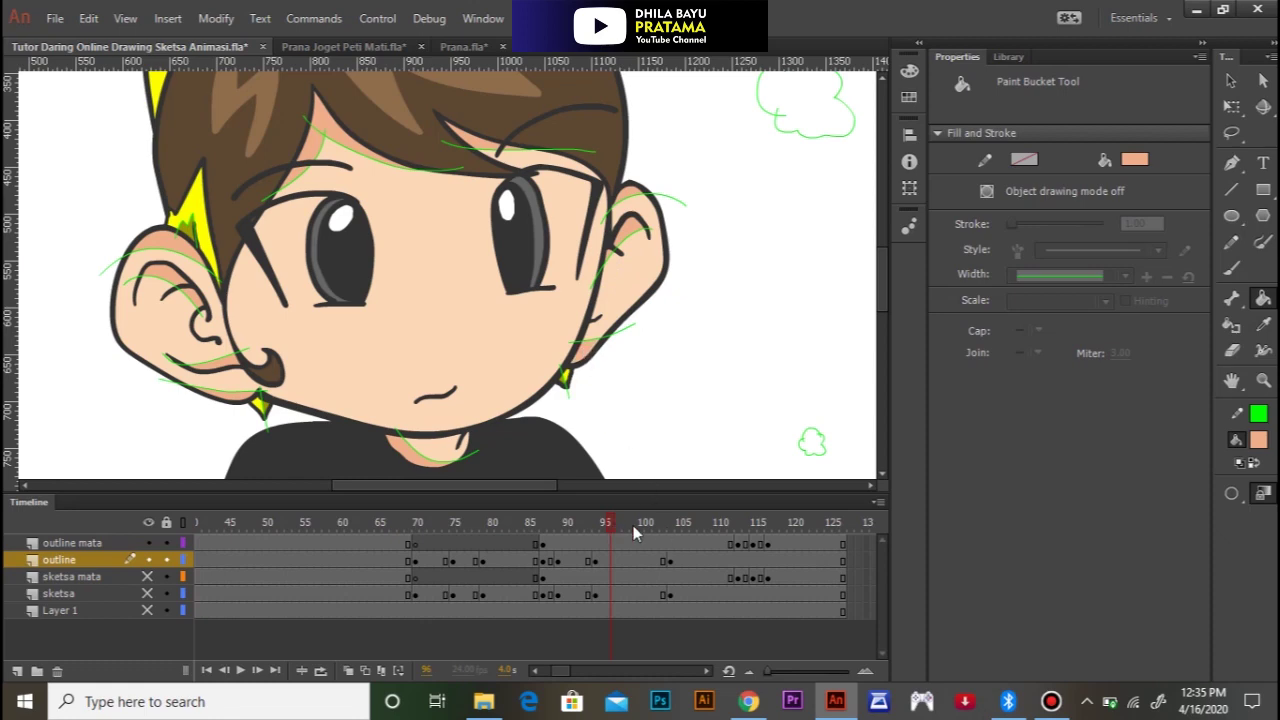
Step: Fill the forehead, ear, neck and arm shadows with the darker skin color in the keyframe covering frame 106
left_click_drag(628, 525, 676, 528)
left_click(327, 150)
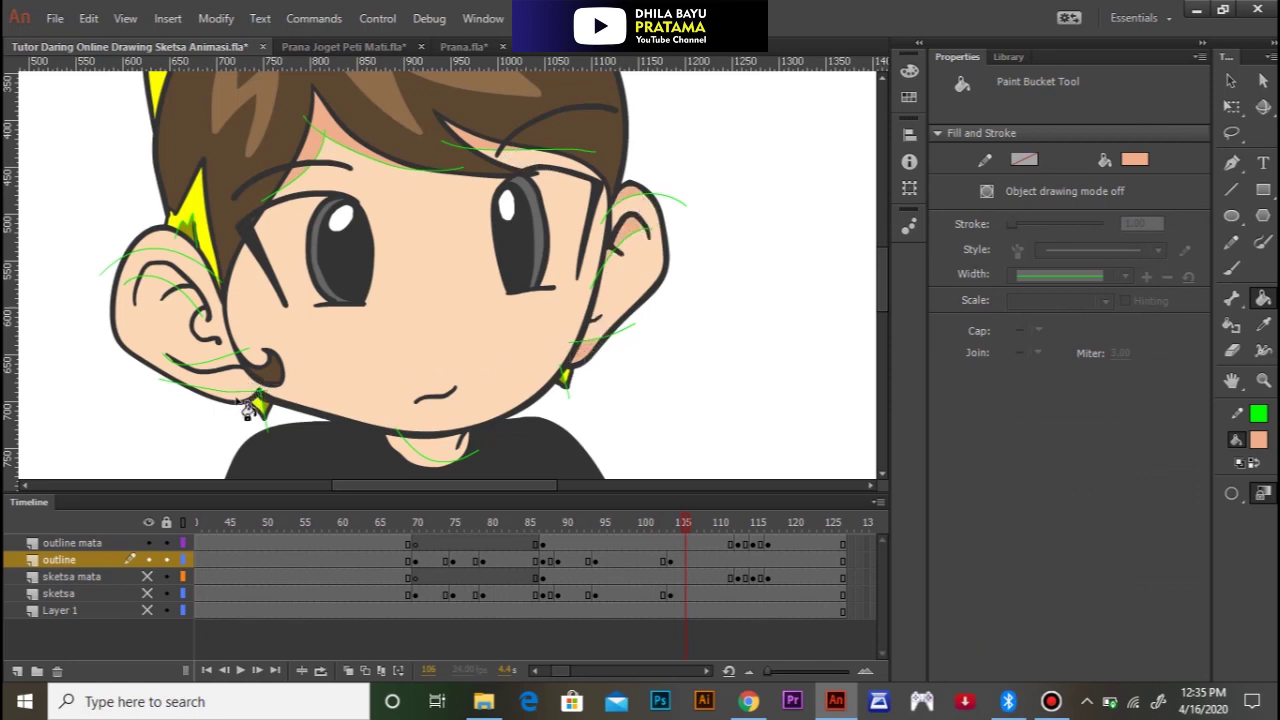
left_click(180, 263)
left_click_drag(688, 519, 791, 527)
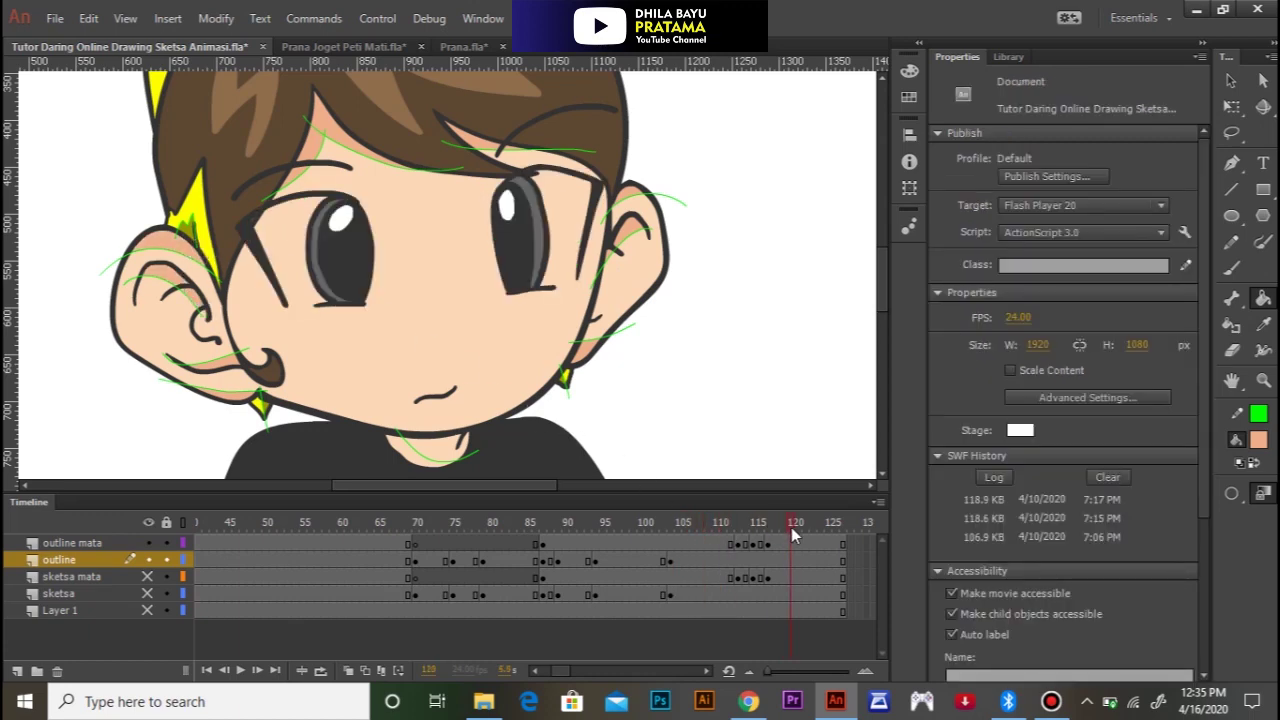
left_click(423, 462)
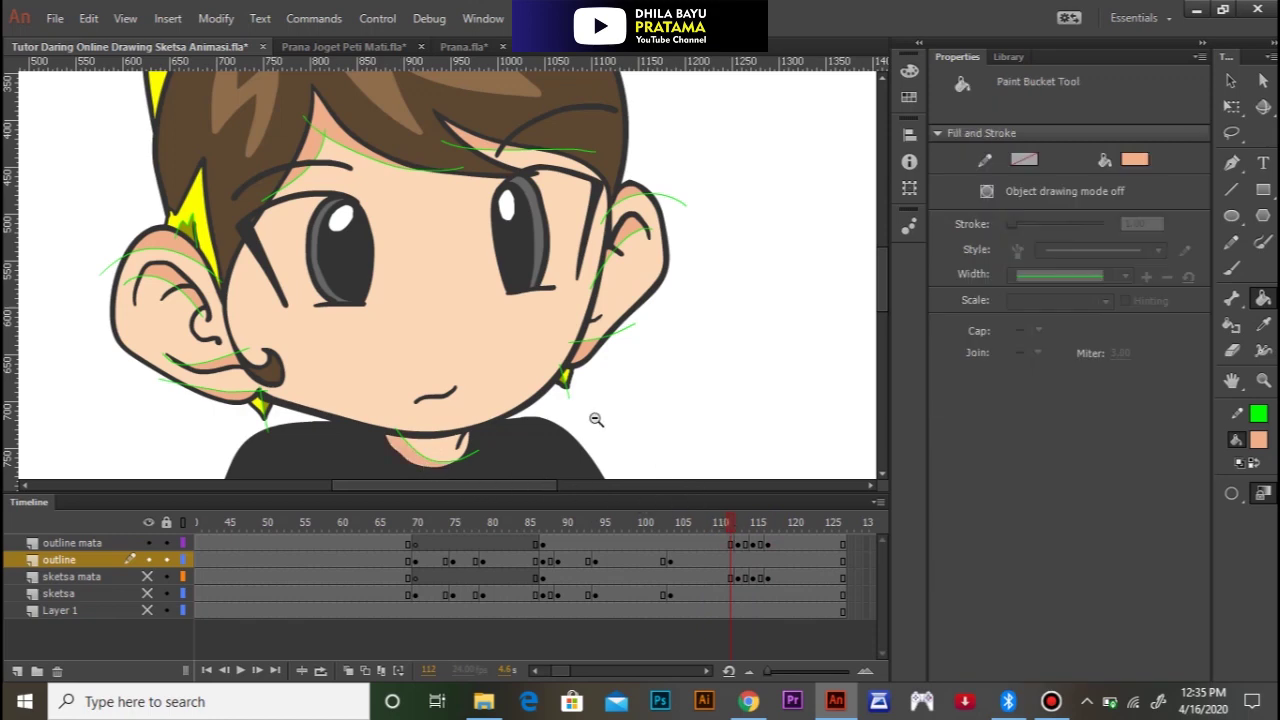
key("ctrl+minus")
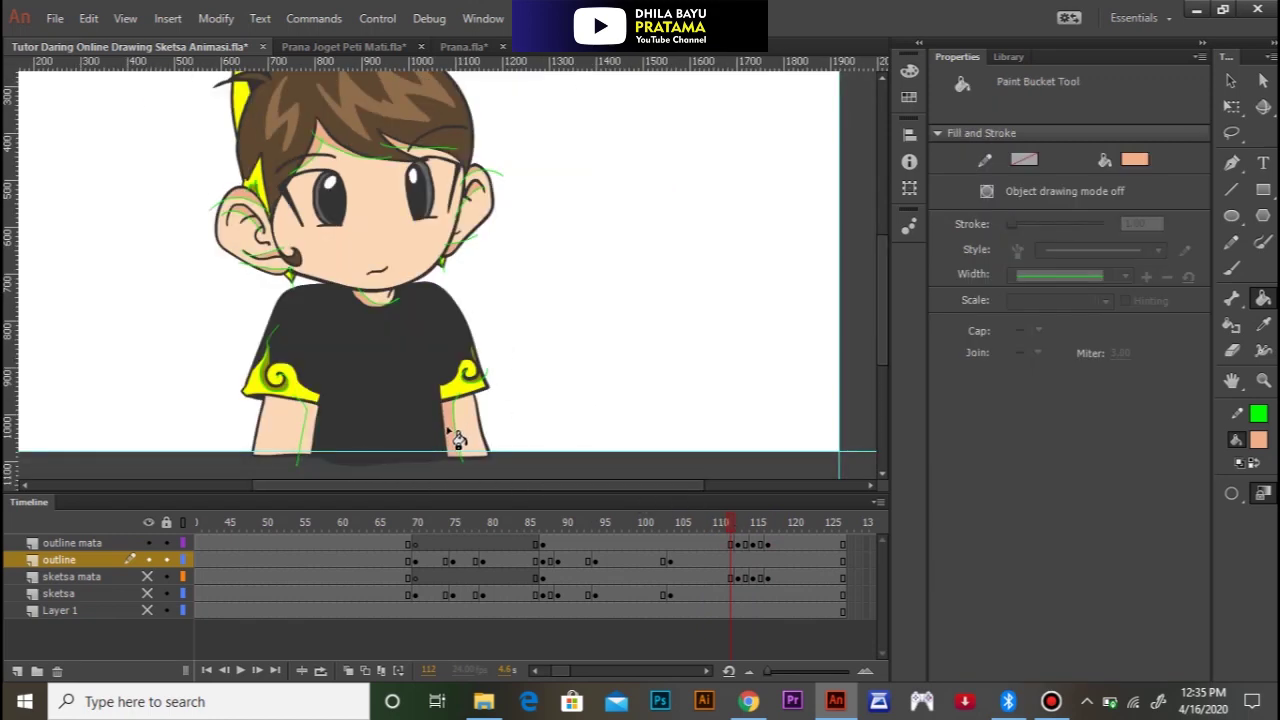
Step: Play the animation from frame 1 to review the shading across the keyframes
mouse_move(740, 523)
left_mouse_down()
mouse_move(776, 524)
mouse_move(390, 523)
mouse_move(308, 536)
left_mouse_up()
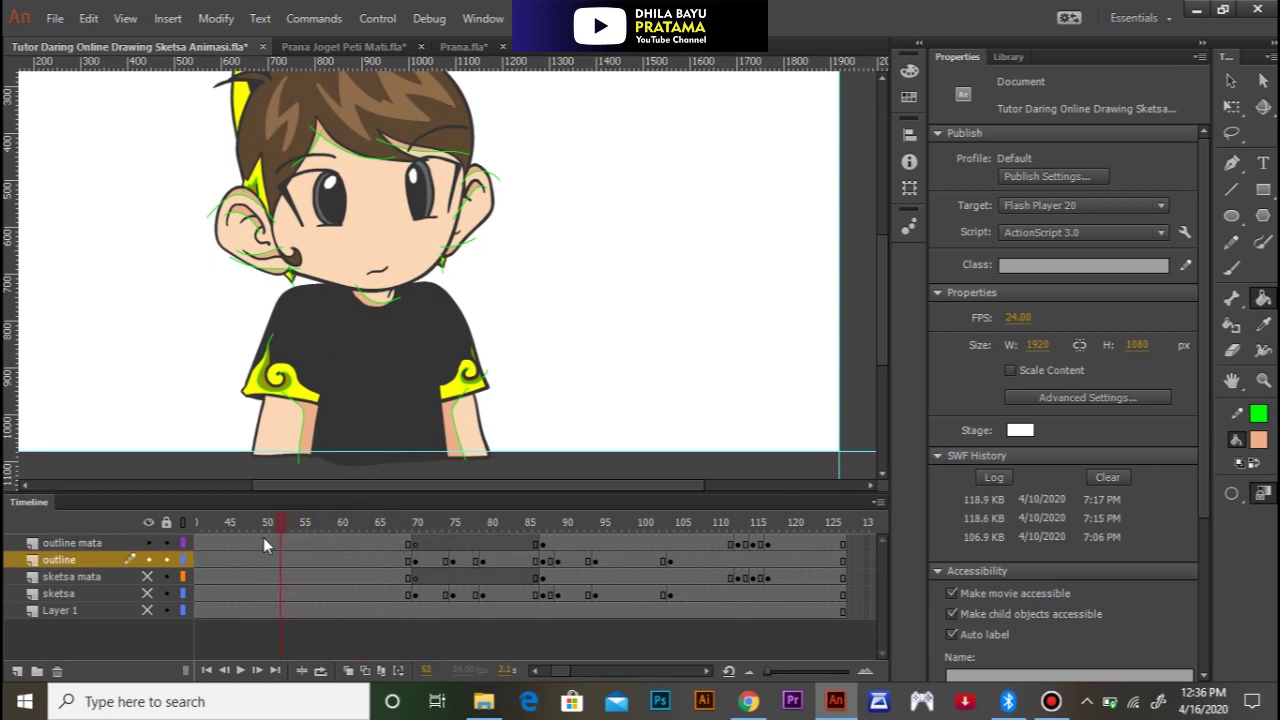
left_click_drag(205, 537, 203, 529)
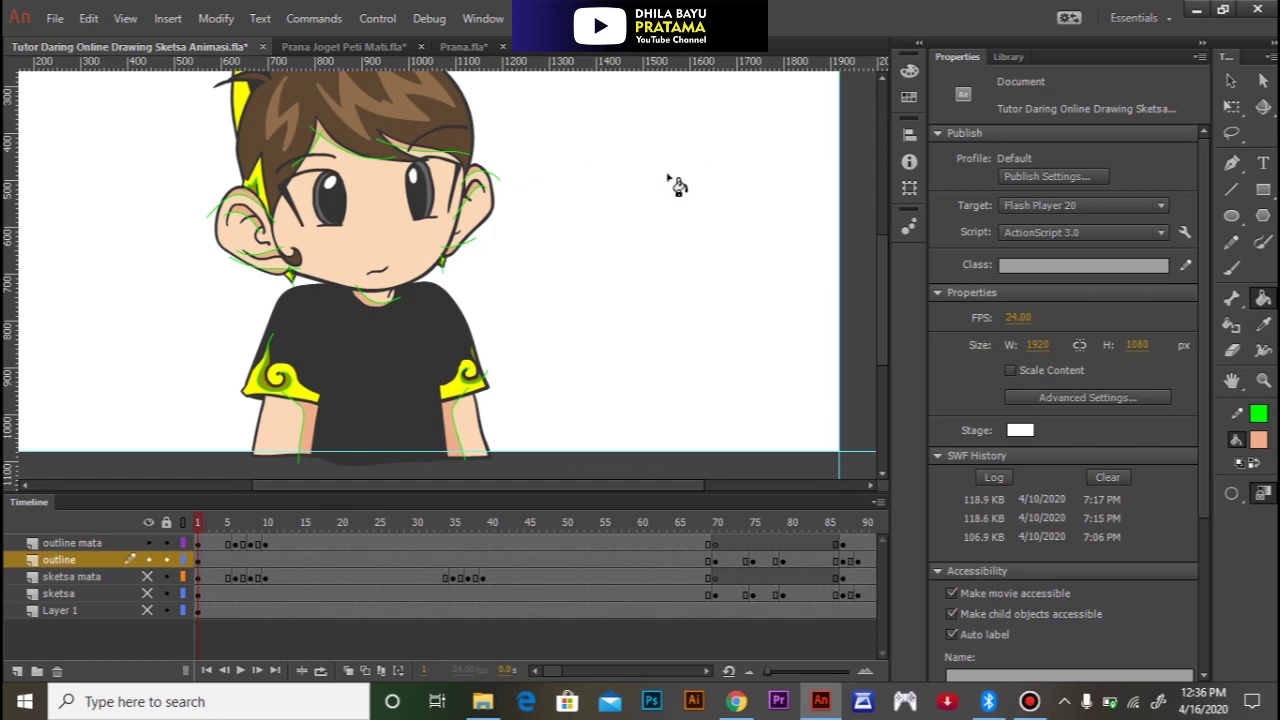
left_click(1234, 82)
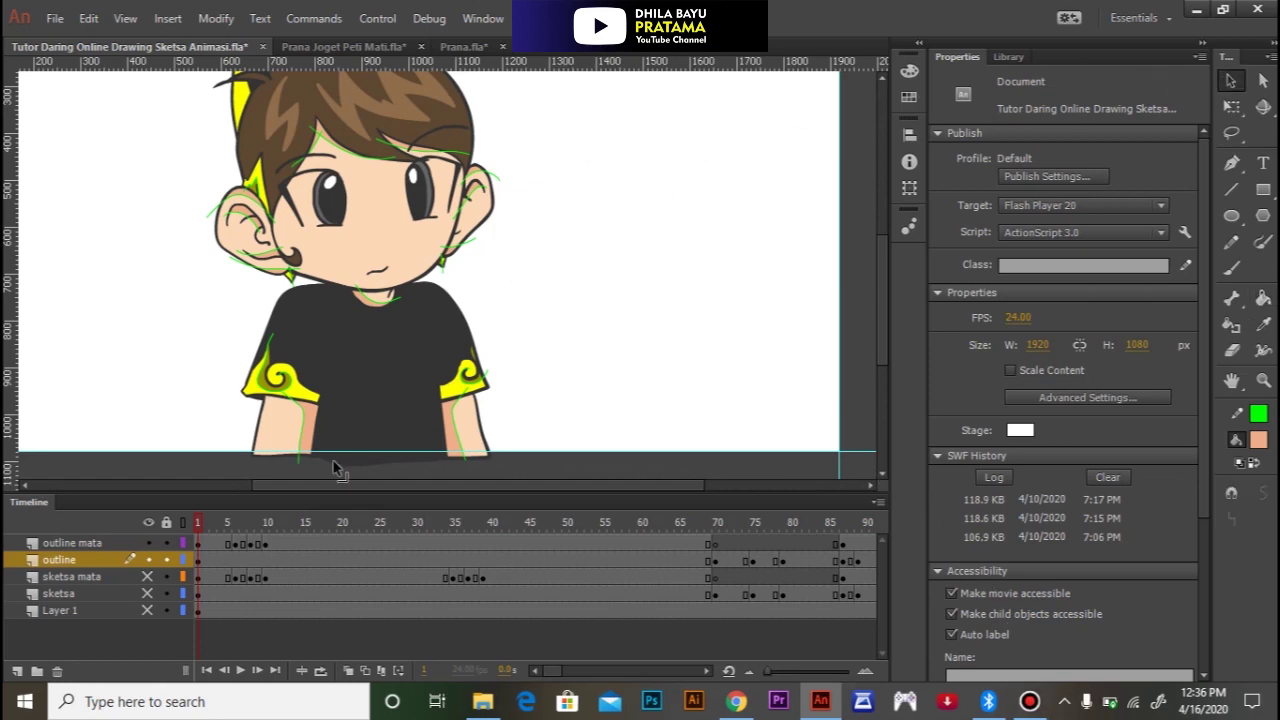
key("Return")
Step: Go to frame 80 with the cloud sketches and set the fill color to white
left_click_drag(717, 525, 788, 512)
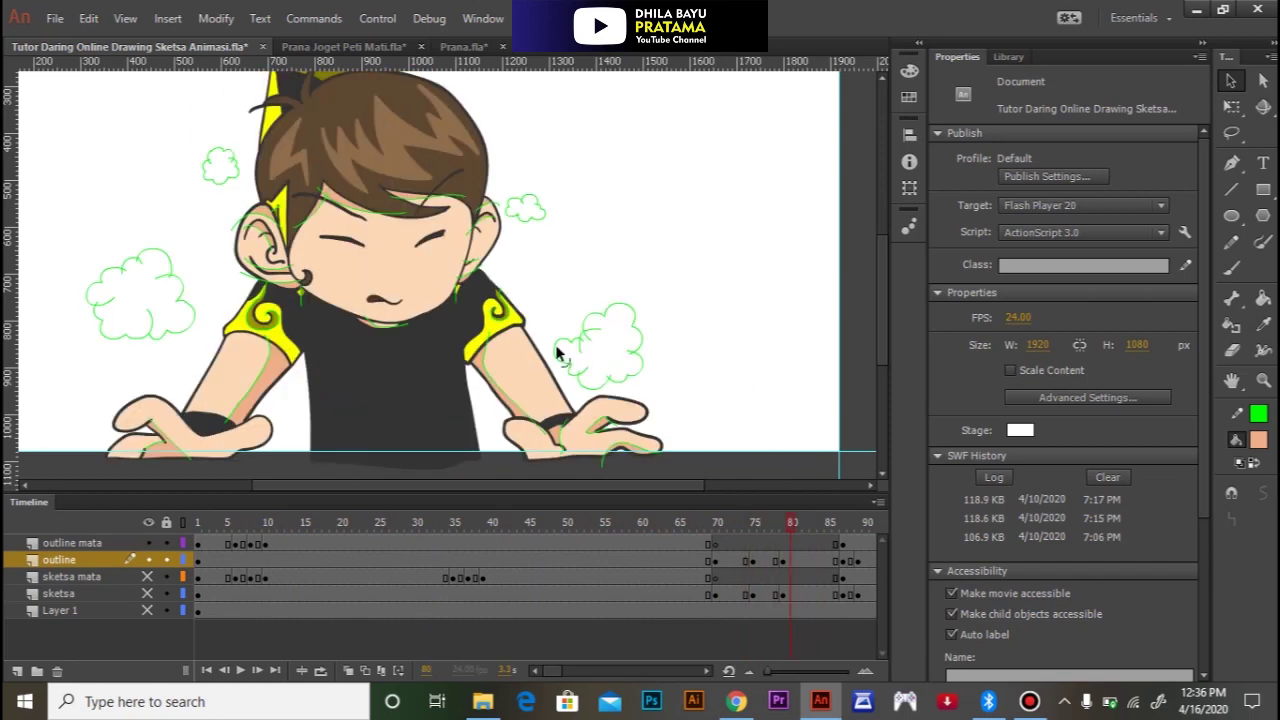
scroll(534, 329, "up", 1)
scroll(623, 360, "up", 1)
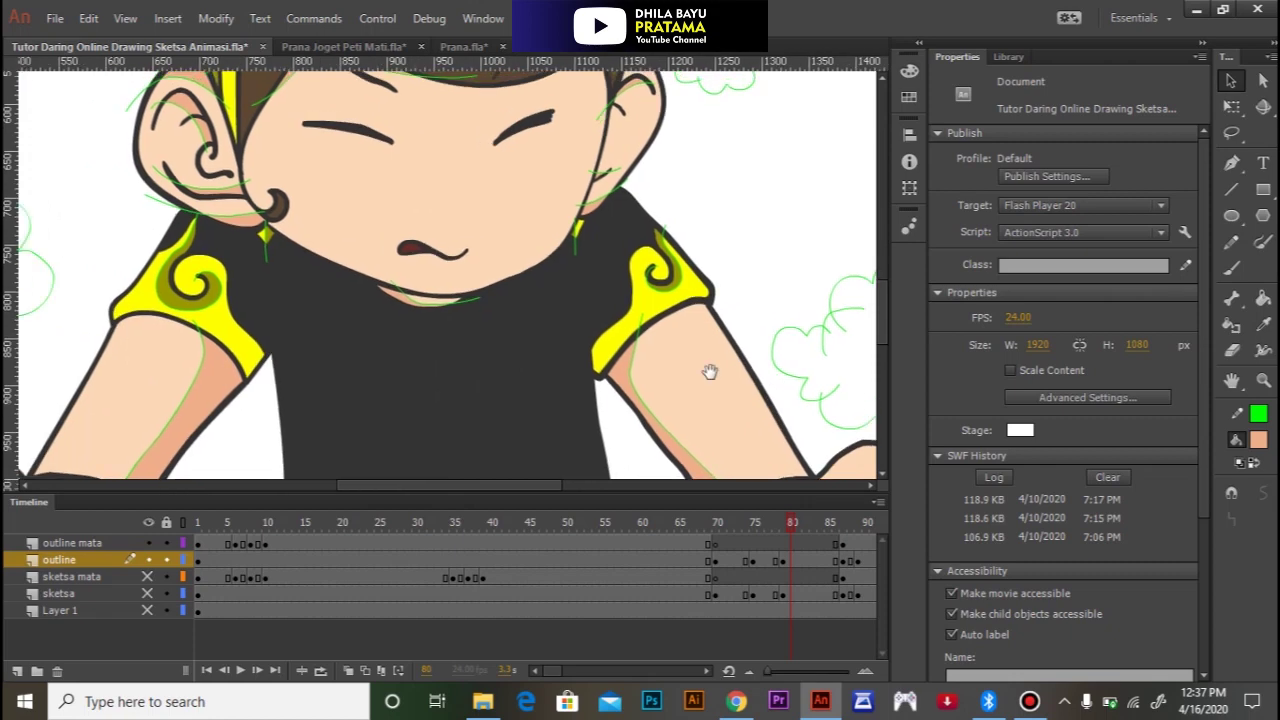
left_click_drag(523, 317, 755, 449)
left_click_drag(459, 336, 503, 350)
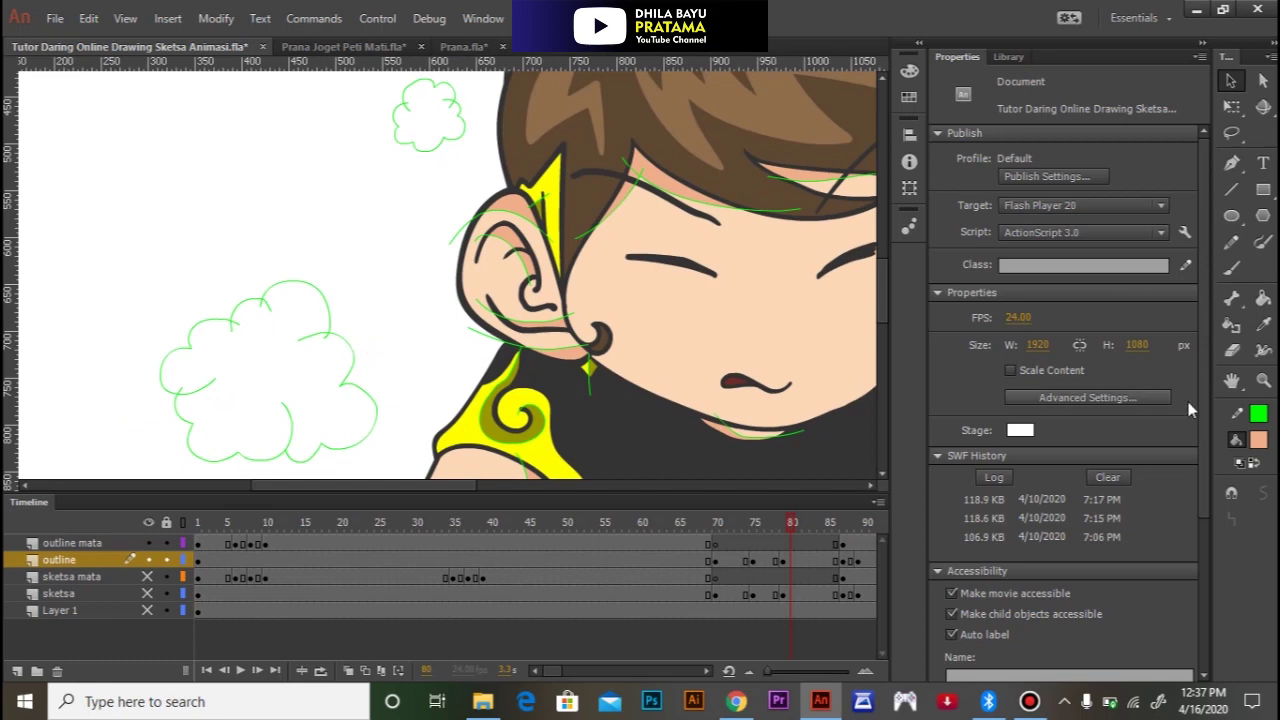
left_click(1259, 442)
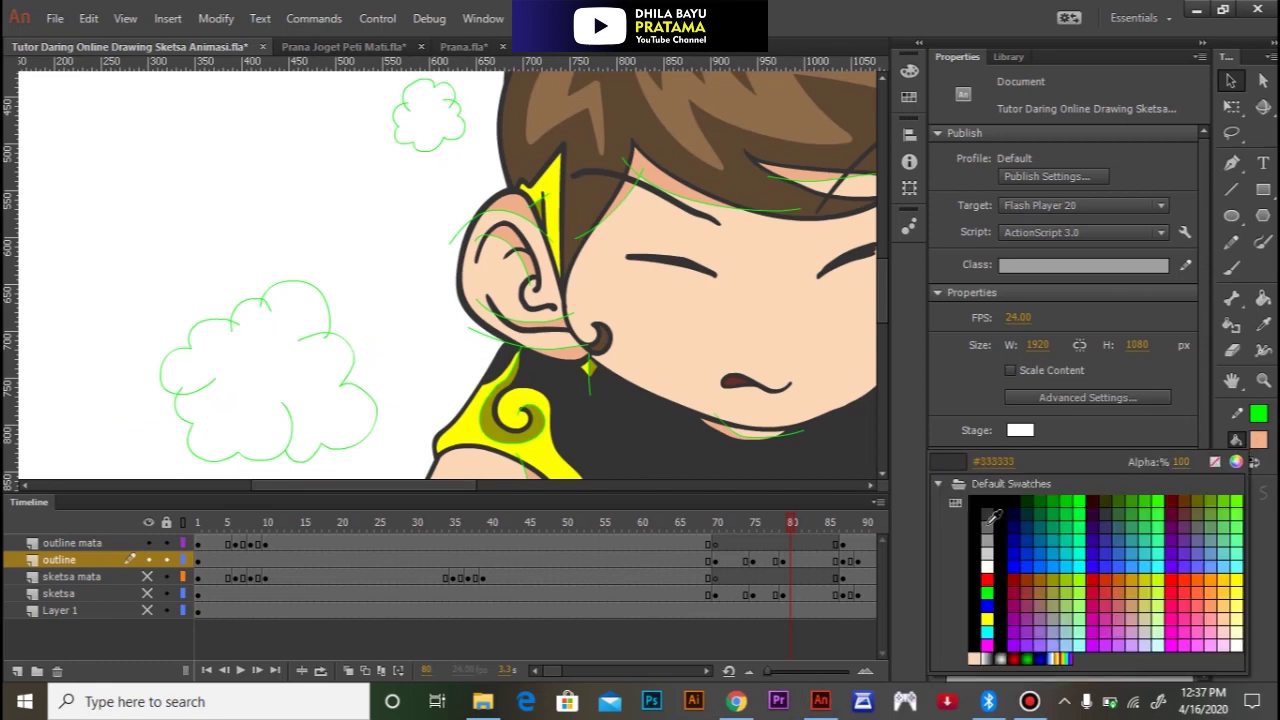
left_click(990, 565)
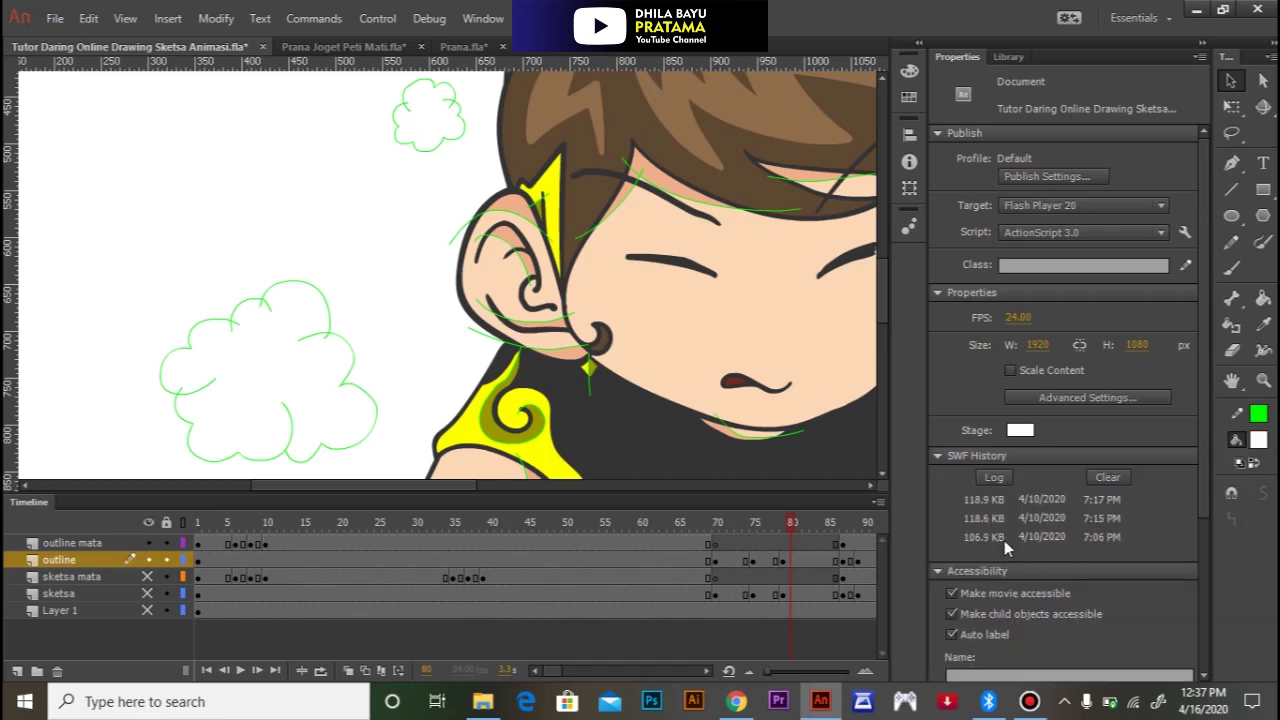
Step: Lower the white fill color's alpha to 24%
left_click(1259, 442)
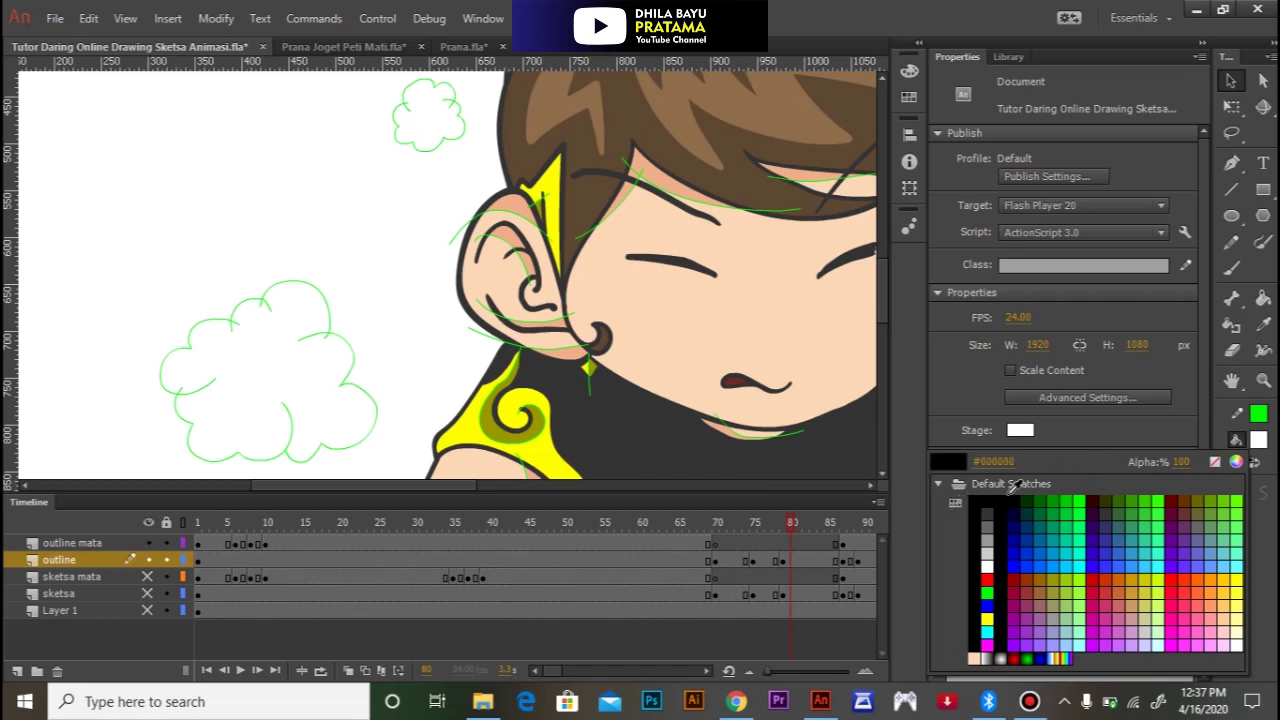
left_click_drag(1181, 462, 990, 465)
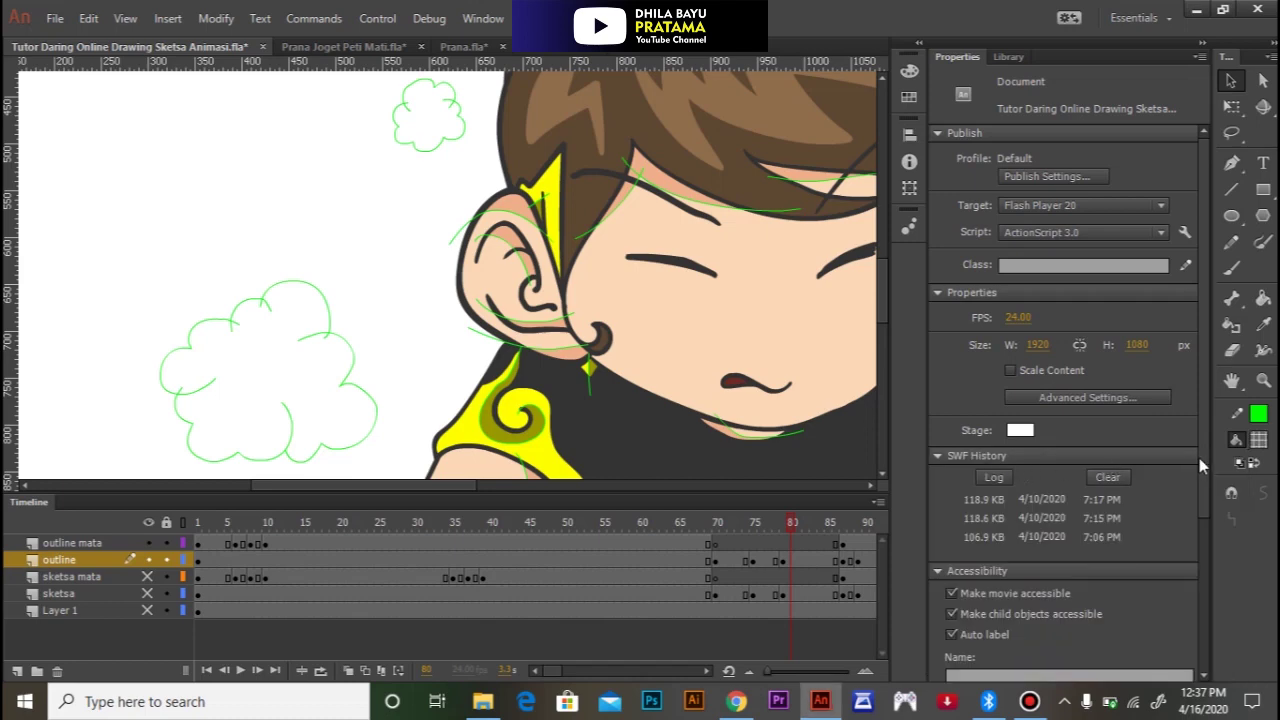
left_click(1259, 439)
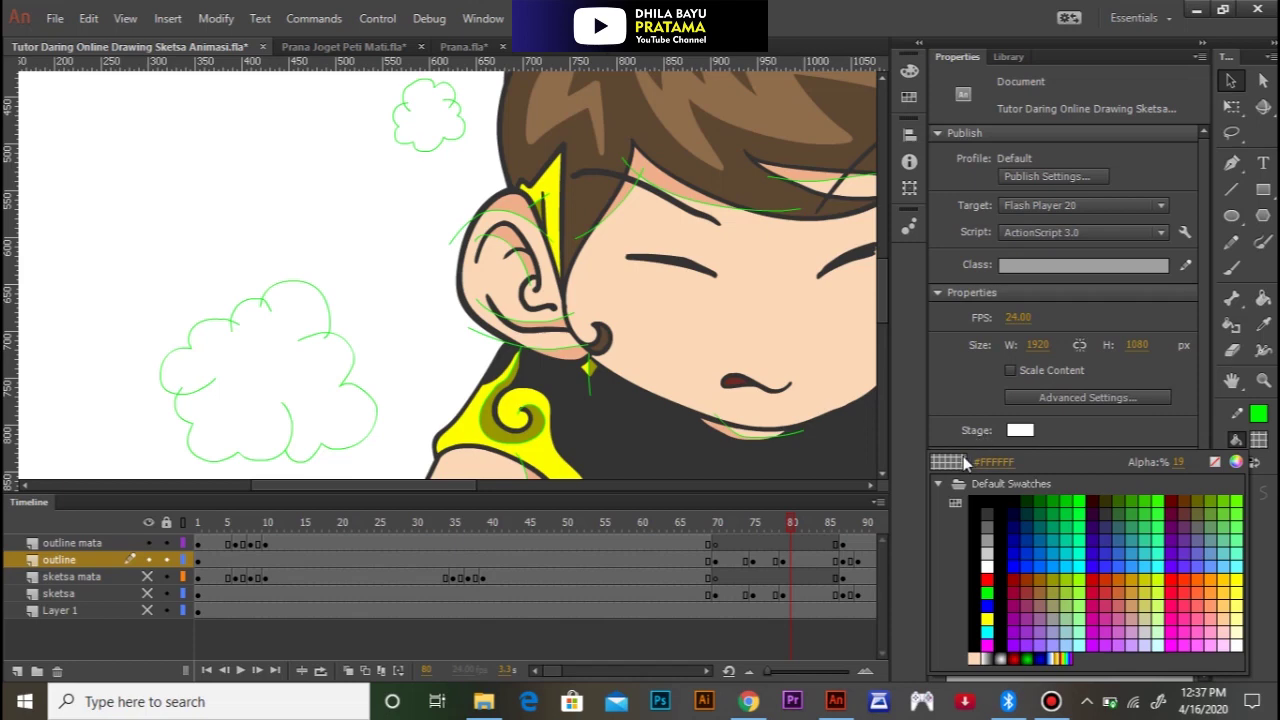
left_click_drag(1181, 466, 1198, 463)
Step: Set the white fill color's alpha to 100%
left_click(842, 517)
left_click_drag(795, 530, 720, 521)
left_click(536, 388, "ctrl+shift")
left_click_drag(604, 362, 454, 408)
mouse_move(724, 528)
left_mouse_down()
mouse_move(881, 514)
mouse_move(433, 538)
mouse_move(647, 526)
left_mouse_up()
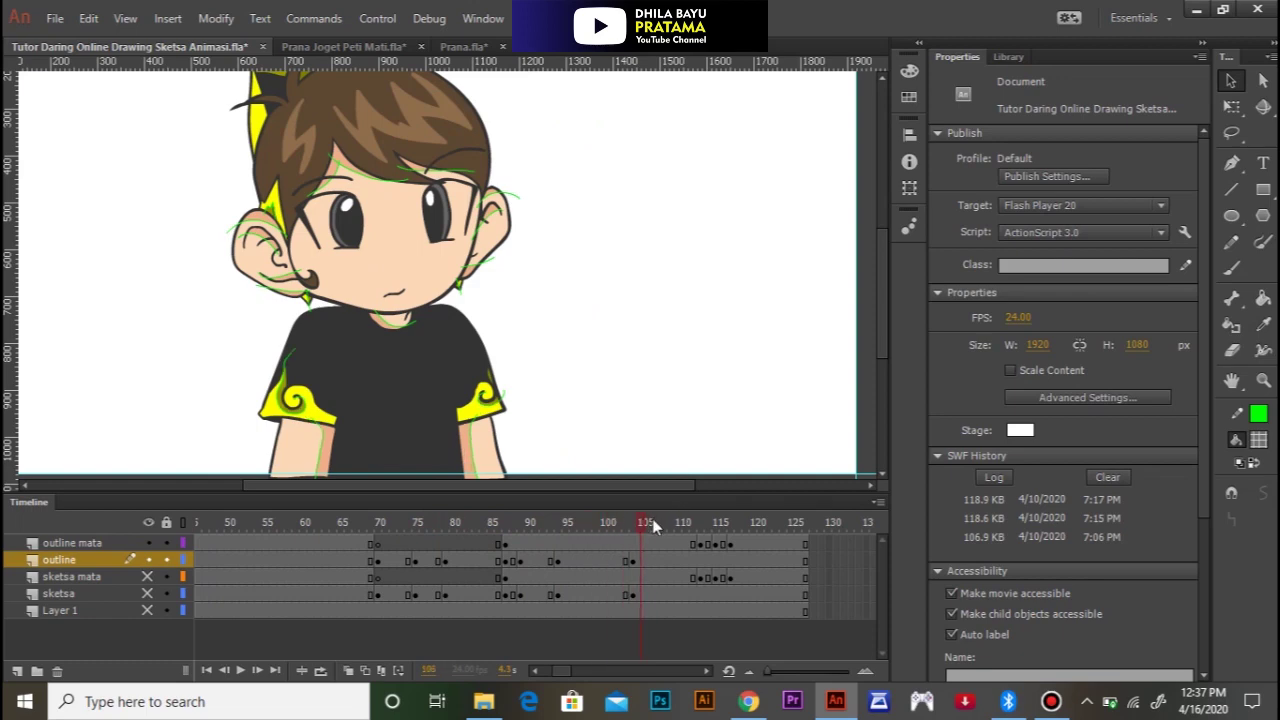
left_click(1258, 441)
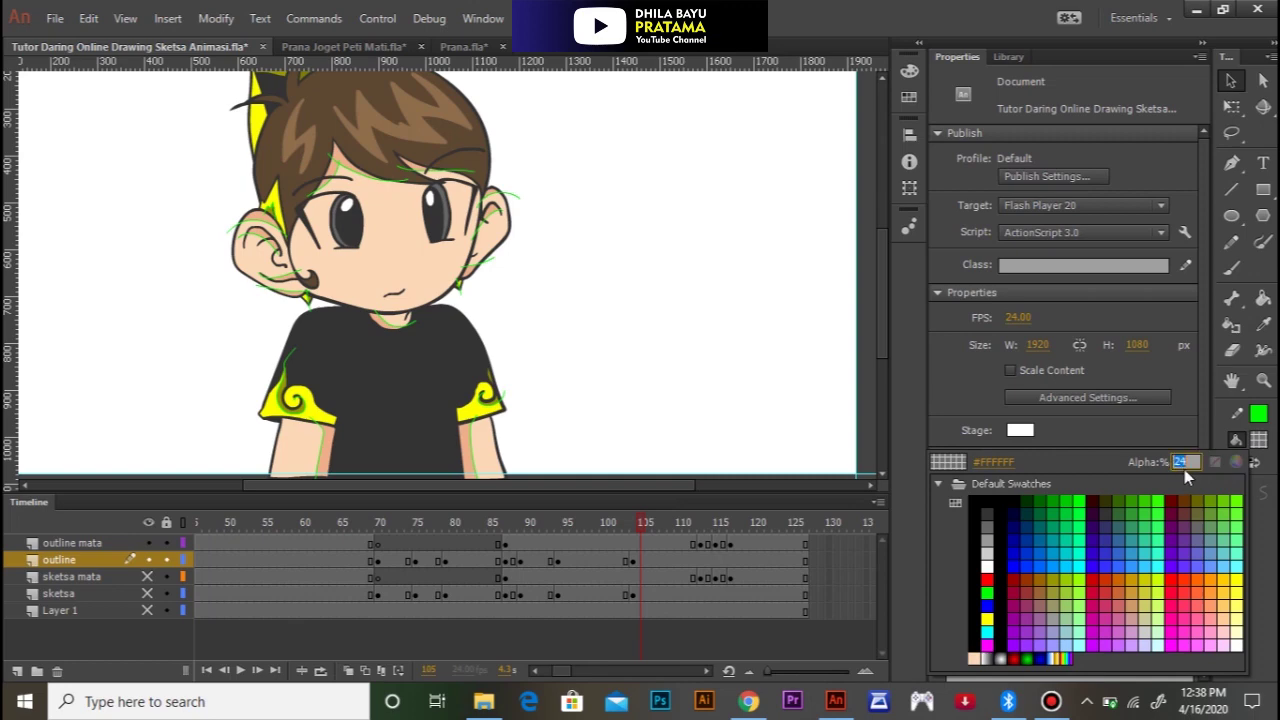
type("100")
key("Return")
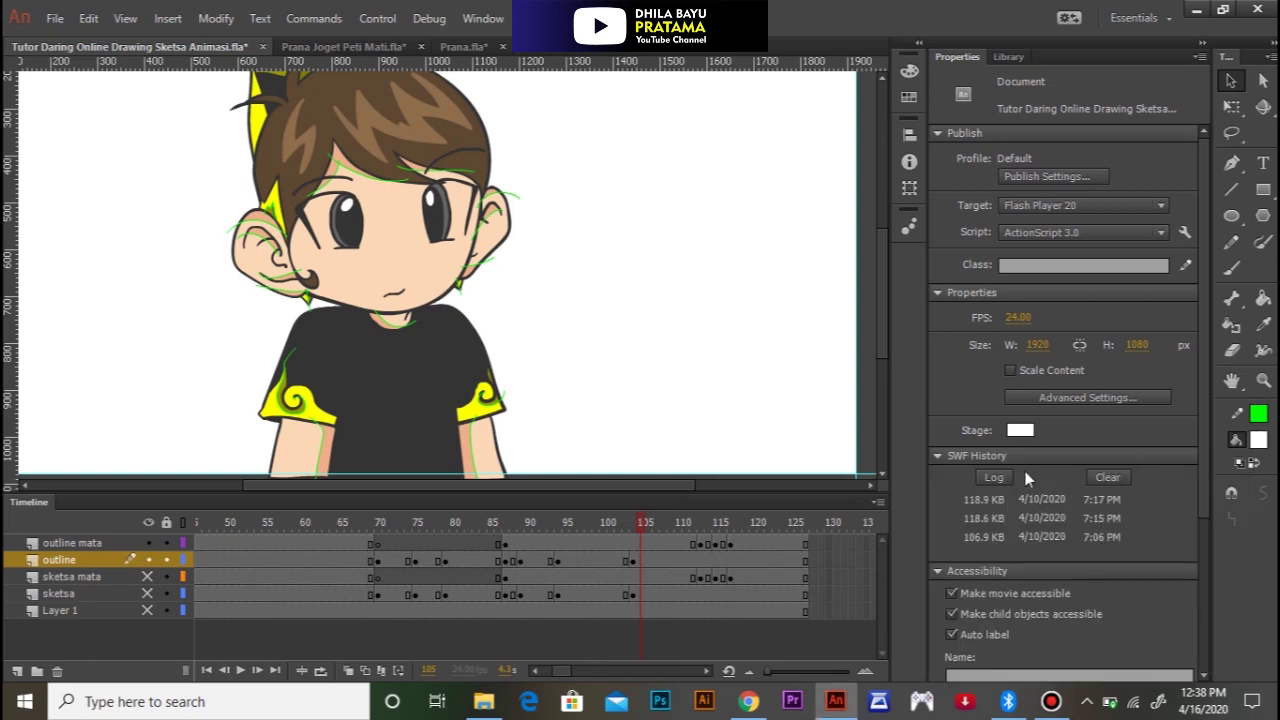
Step: Fill the two small clouds and the large cloud right of the character with white at frame 84, showing Layer 1 as backdrop
left_click_drag(633, 545, 488, 546)
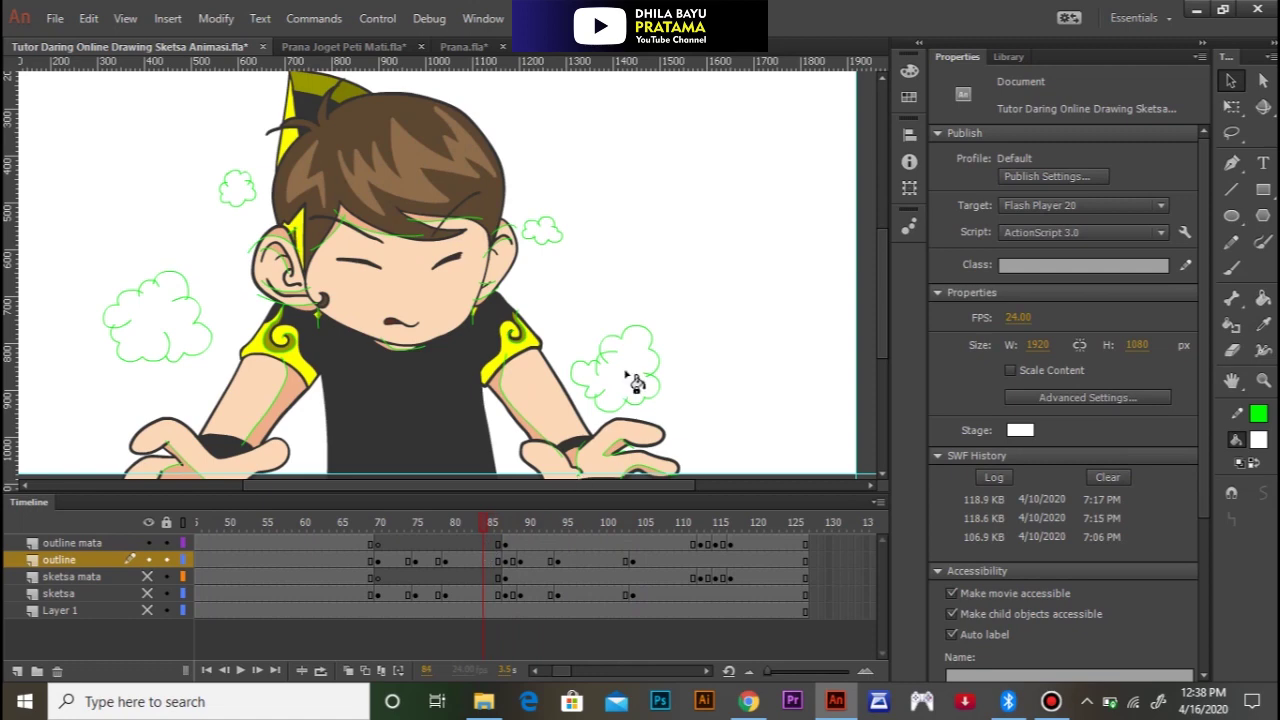
key("k")
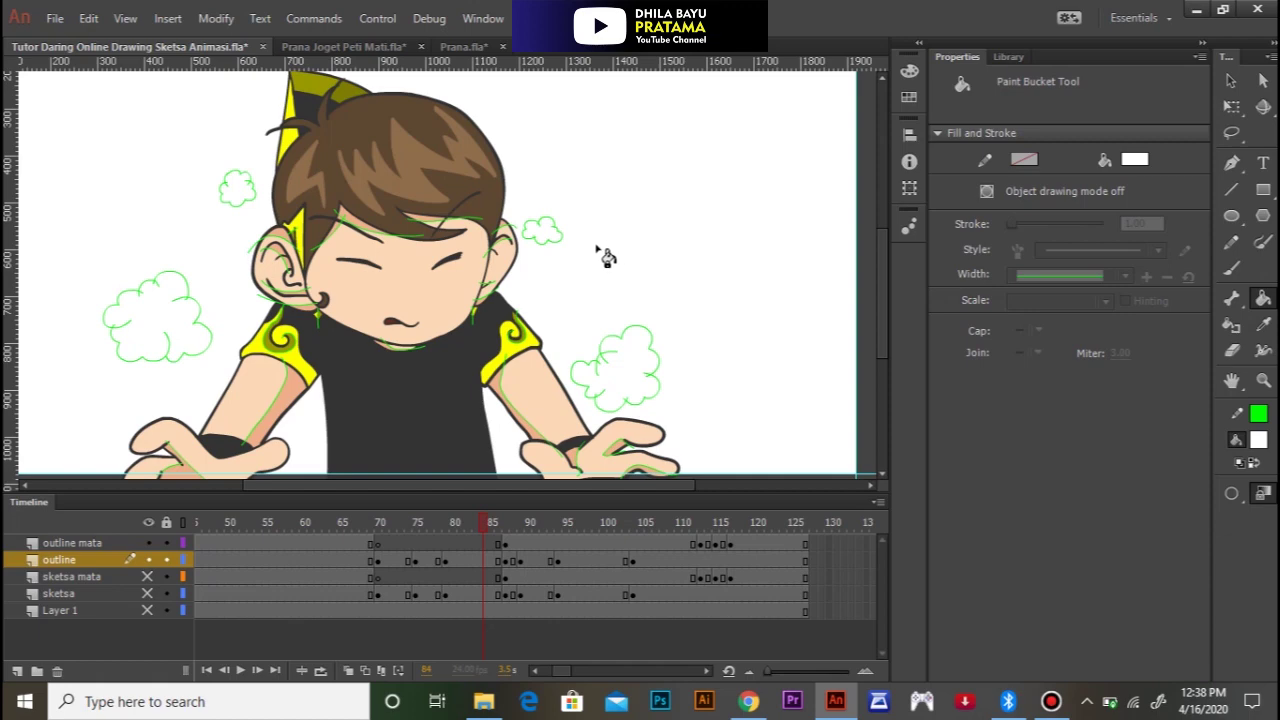
left_click(146, 611)
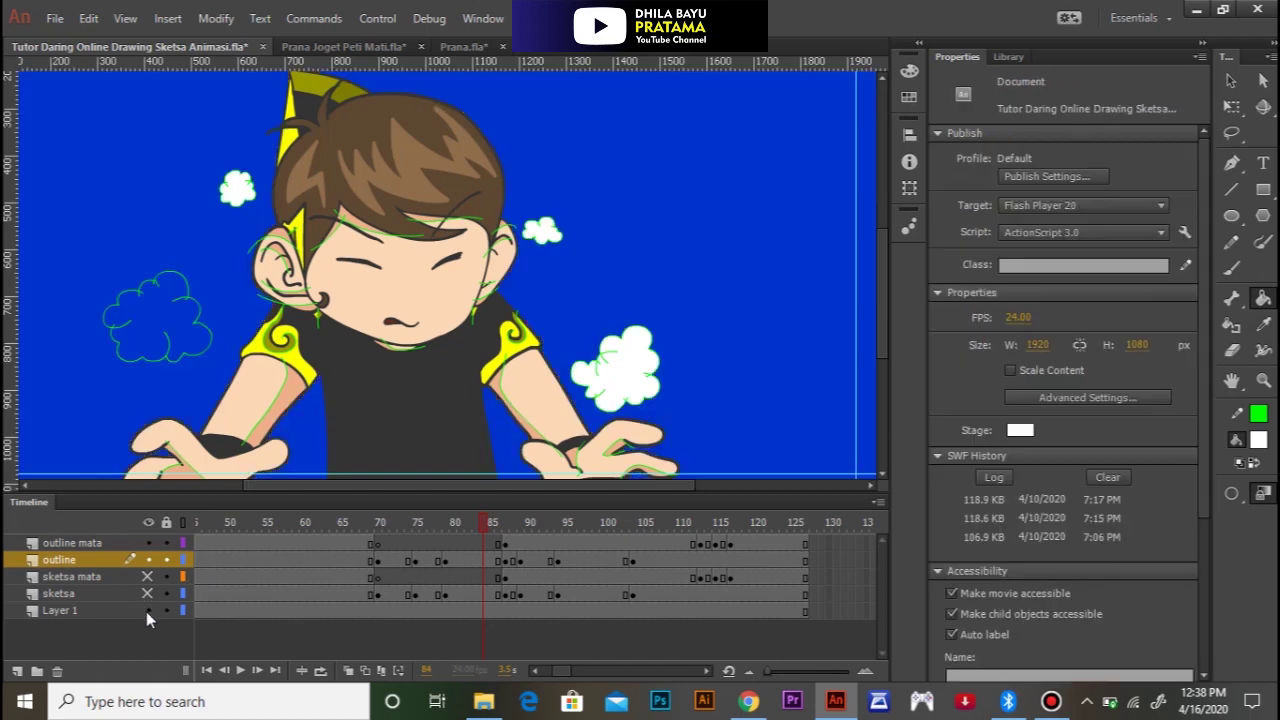
left_click(185, 338)
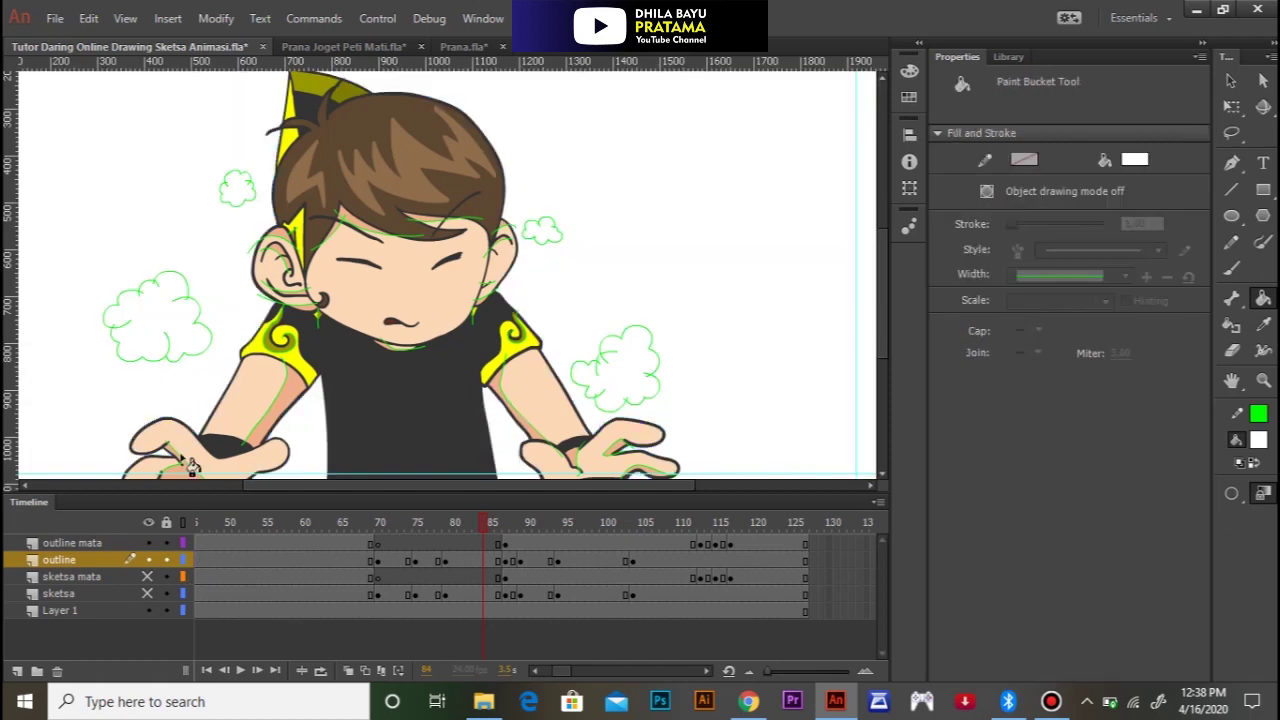
left_click(113, 610)
key("ctrl+z")
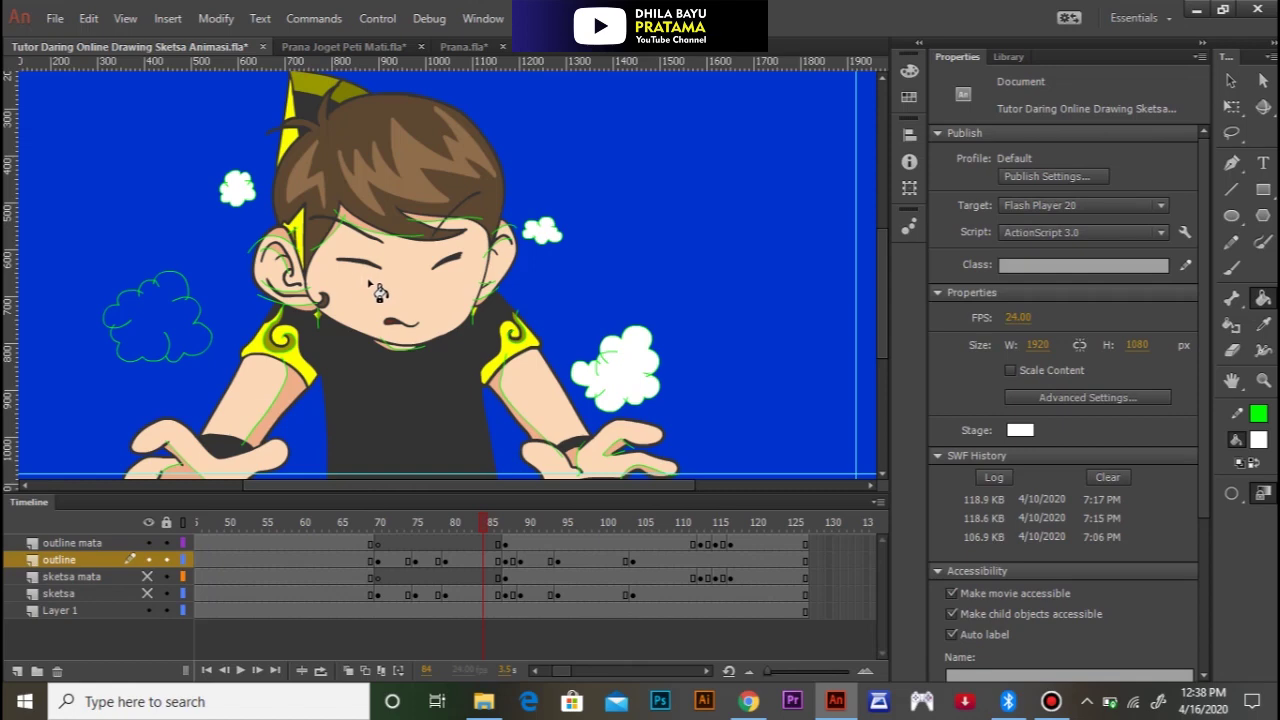
Step: Close the gap in the lower outline of the large cloud left of the character with a short green Pencil stroke
left_click(180, 315, "ctrl")
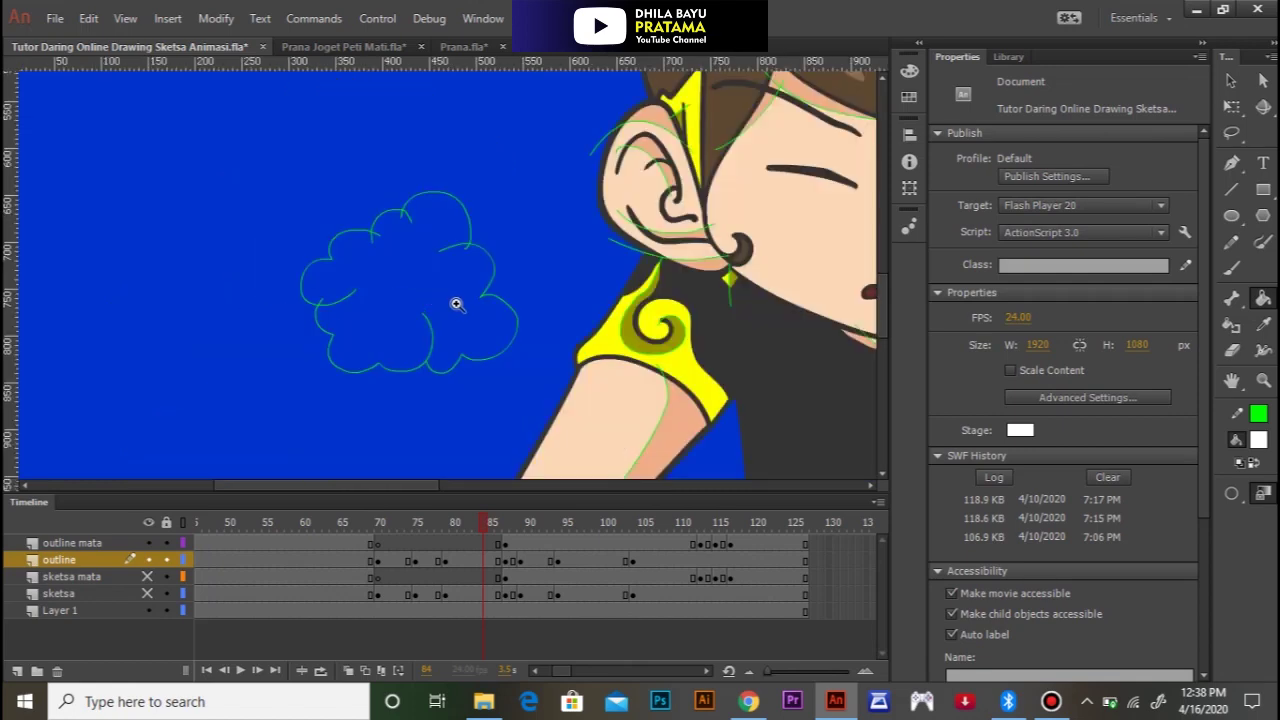
left_click(455, 304)
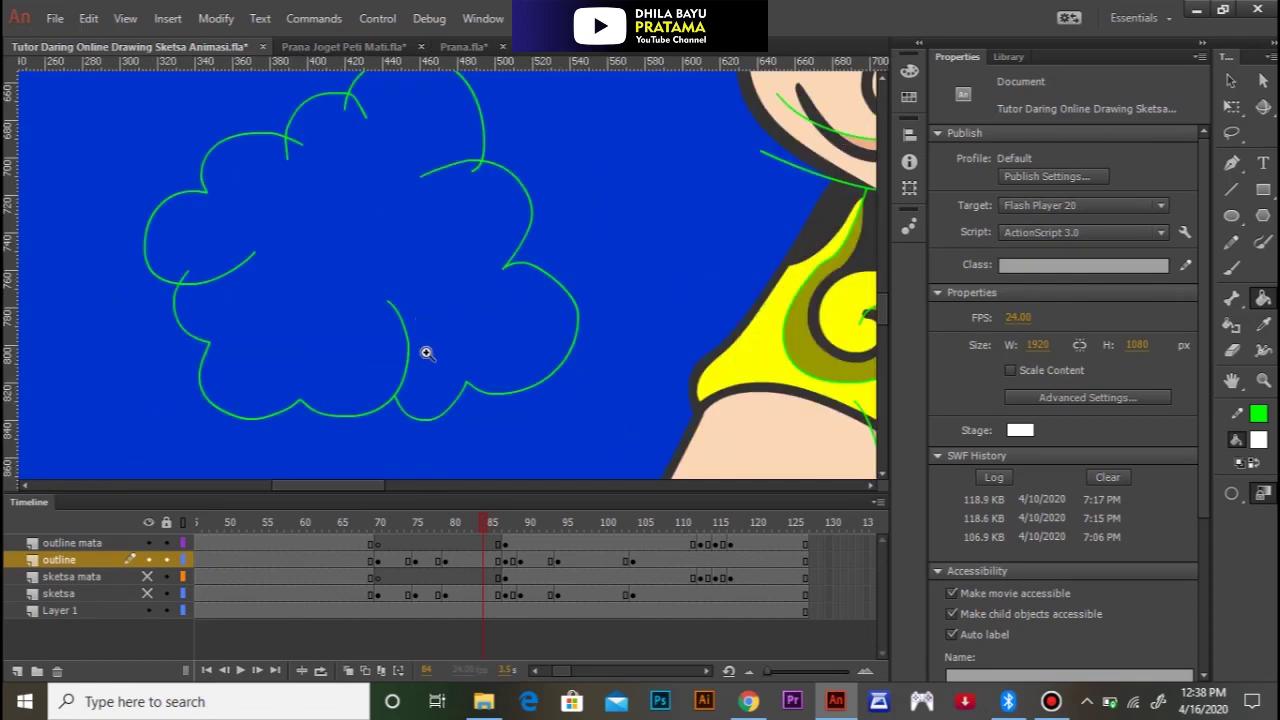
left_click(426, 351)
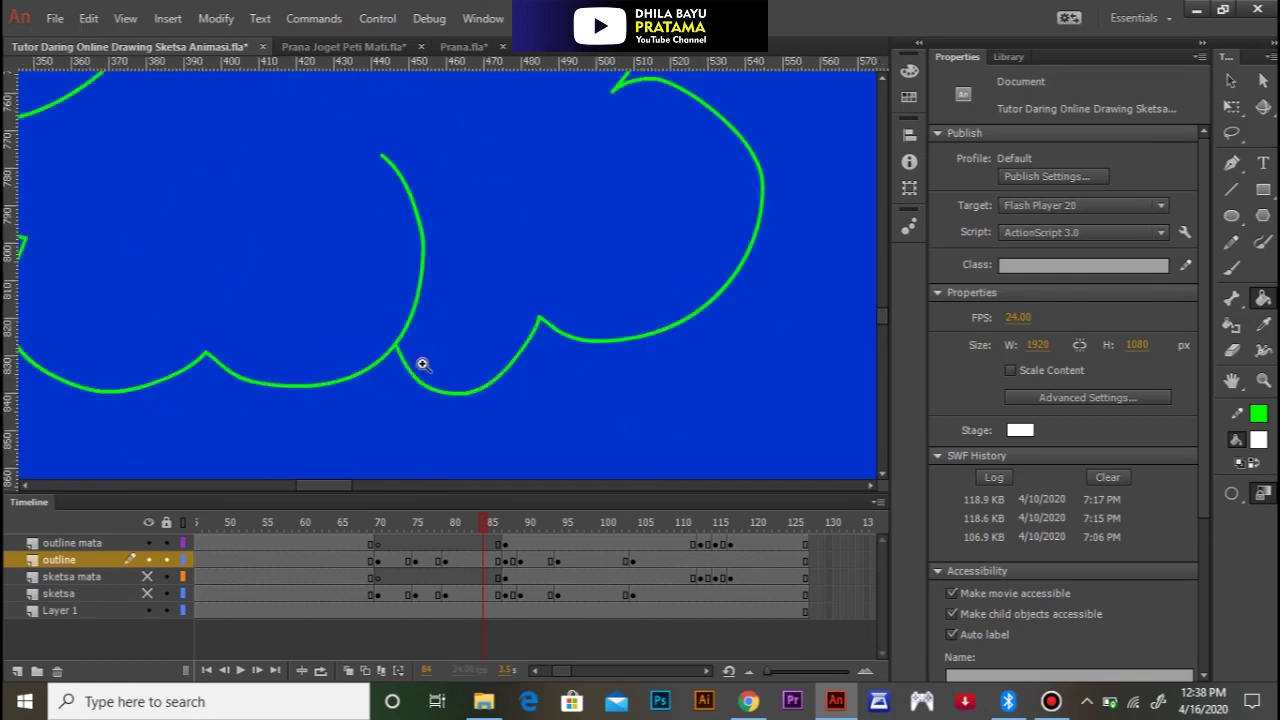
left_click(1231, 243)
mouse_move(430, 354)
left_mouse_down()
mouse_move(395, 345)
mouse_move(372, 292)
mouse_move(348, 287)
left_mouse_up()
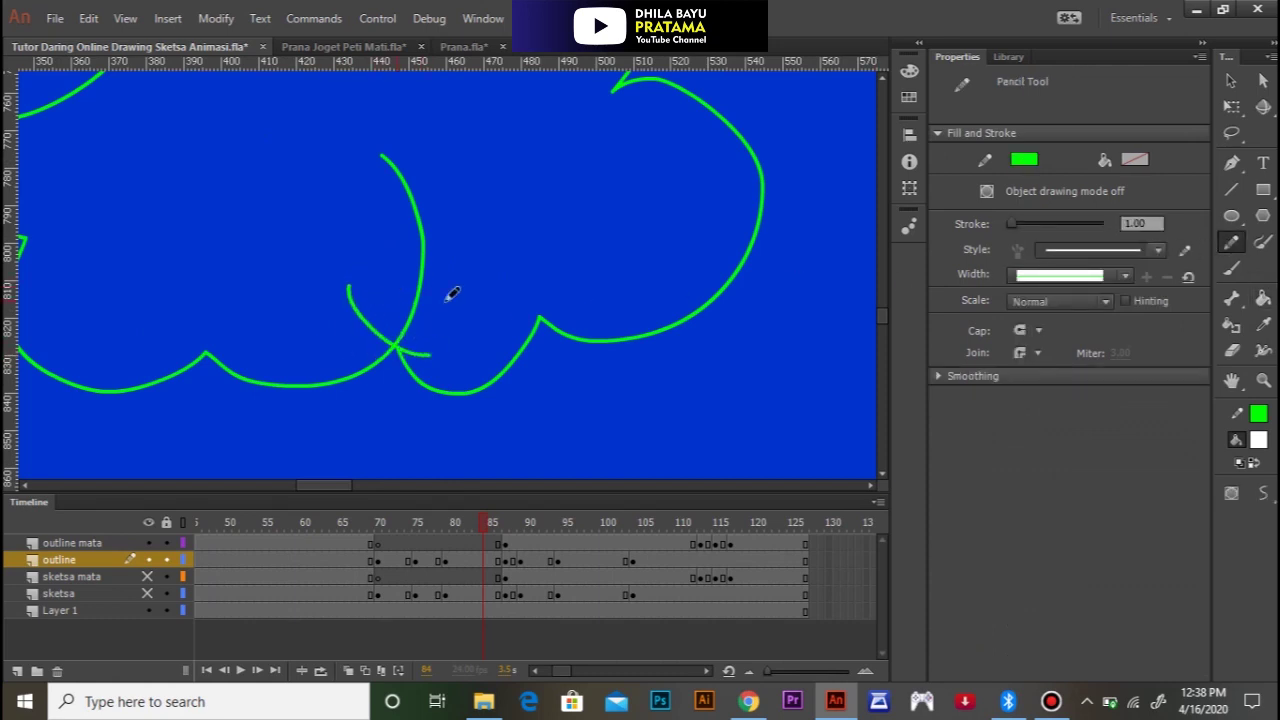
Step: Fill the large cloud left of the character with white using the Paint Bucket at frame 84
key("k")
left_click(529, 280)
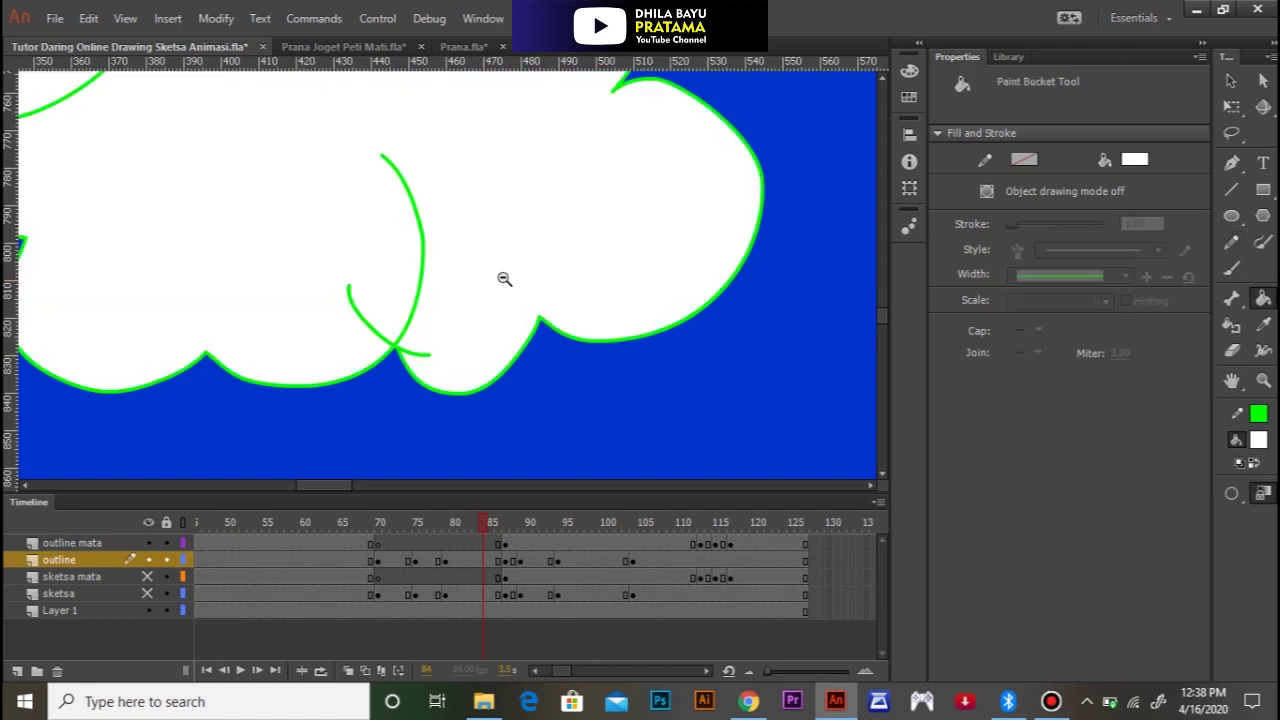
left_click(503, 277, "ctrl+alt")
left_click(521, 264, "ctrl+alt")
left_click_drag(692, 234, 526, 301)
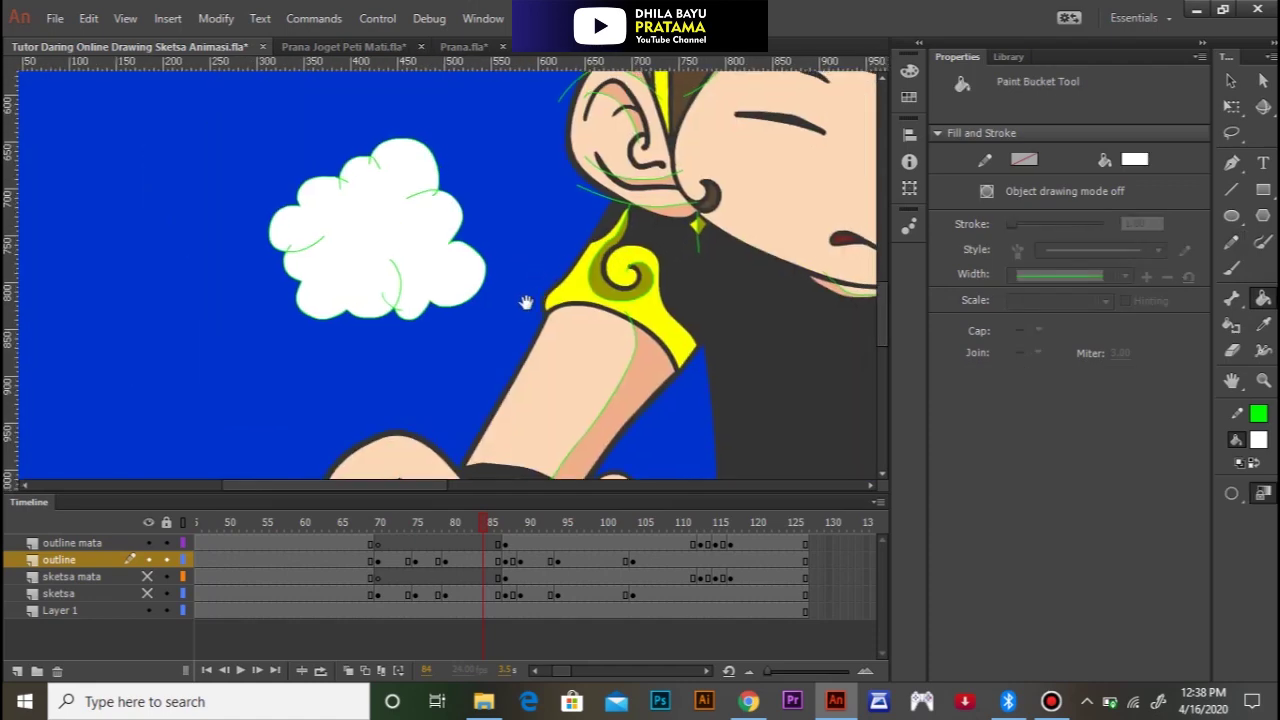
left_click(525, 294, "ctrl+alt")
mouse_move(611, 263)
left_mouse_down()
mouse_move(571, 311)
mouse_move(551, 291)
left_mouse_up()
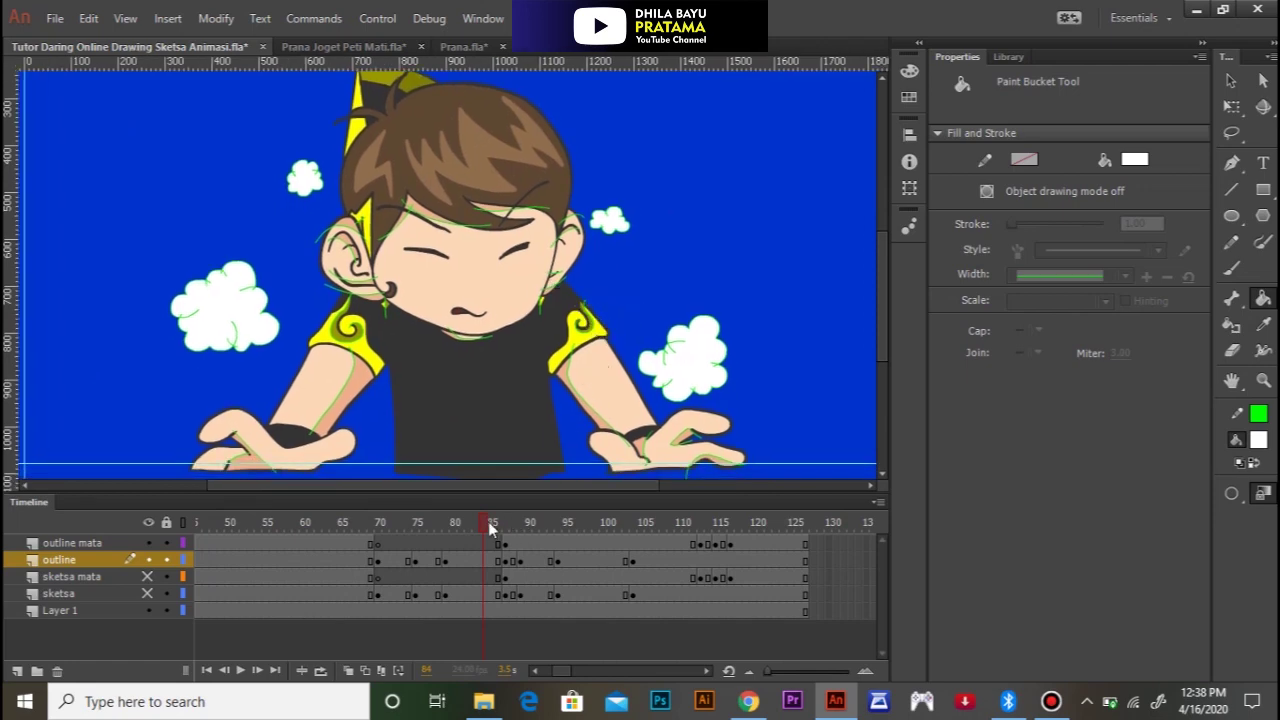
Step: Fill the two small clouds beside the character at frame 87 with white at 75% alpha
left_click_drag(497, 522, 507, 521)
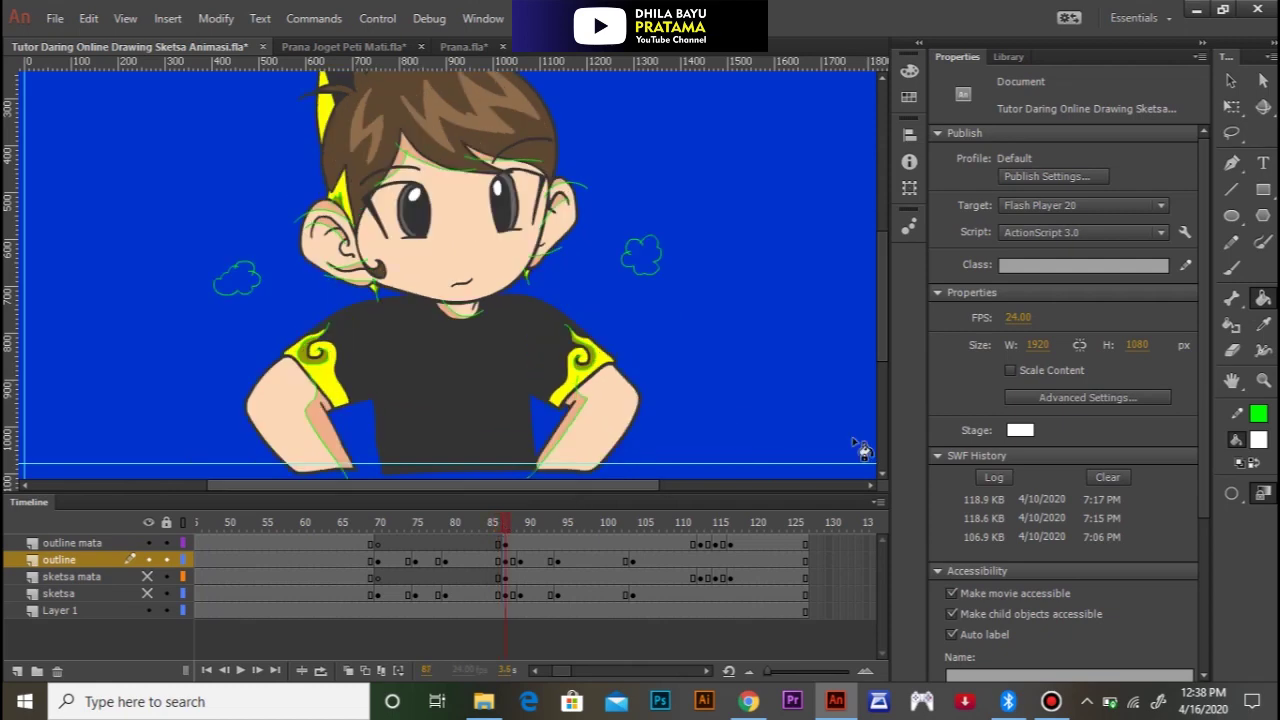
left_click(1259, 441)
left_click(1184, 463)
type("75")
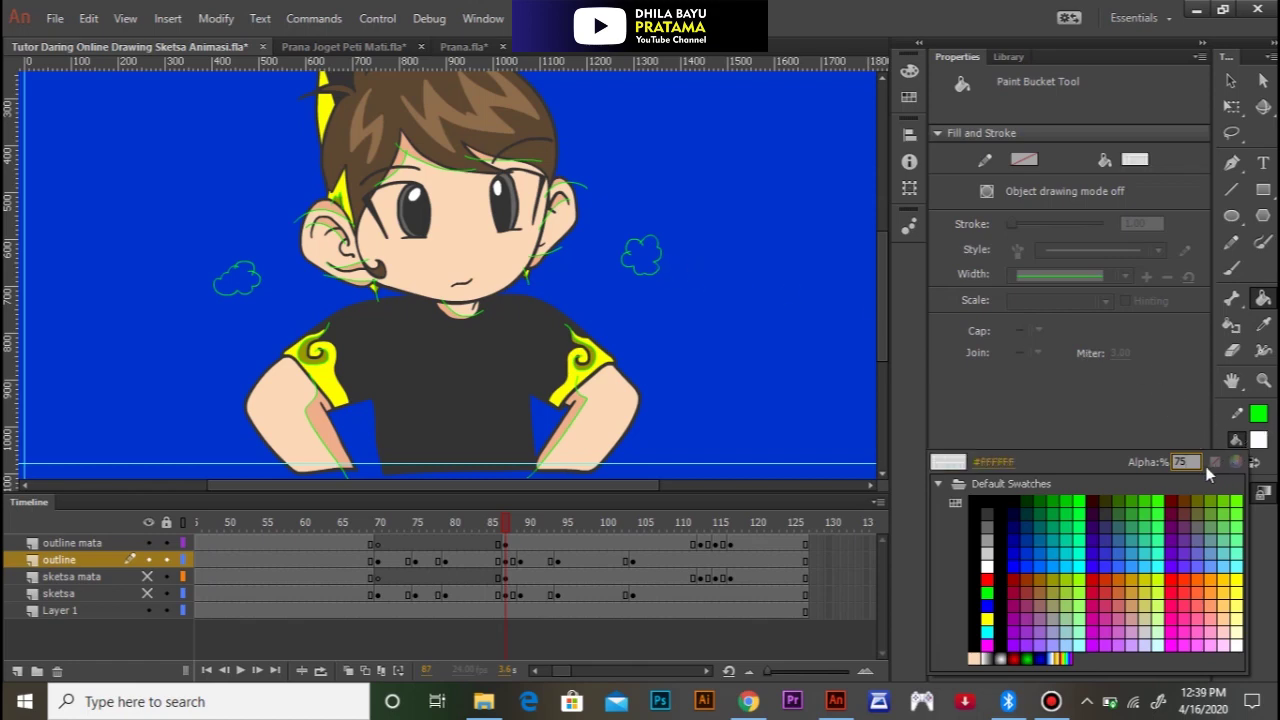
key("Return")
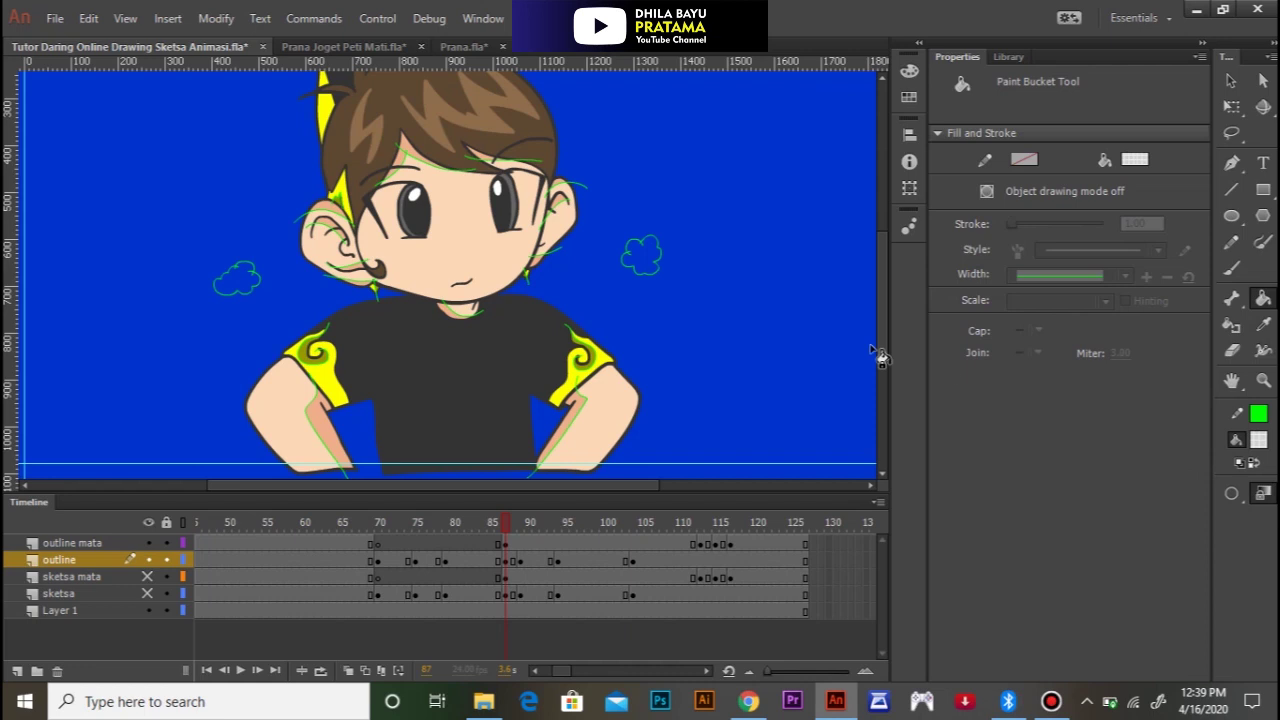
left_click(650, 266)
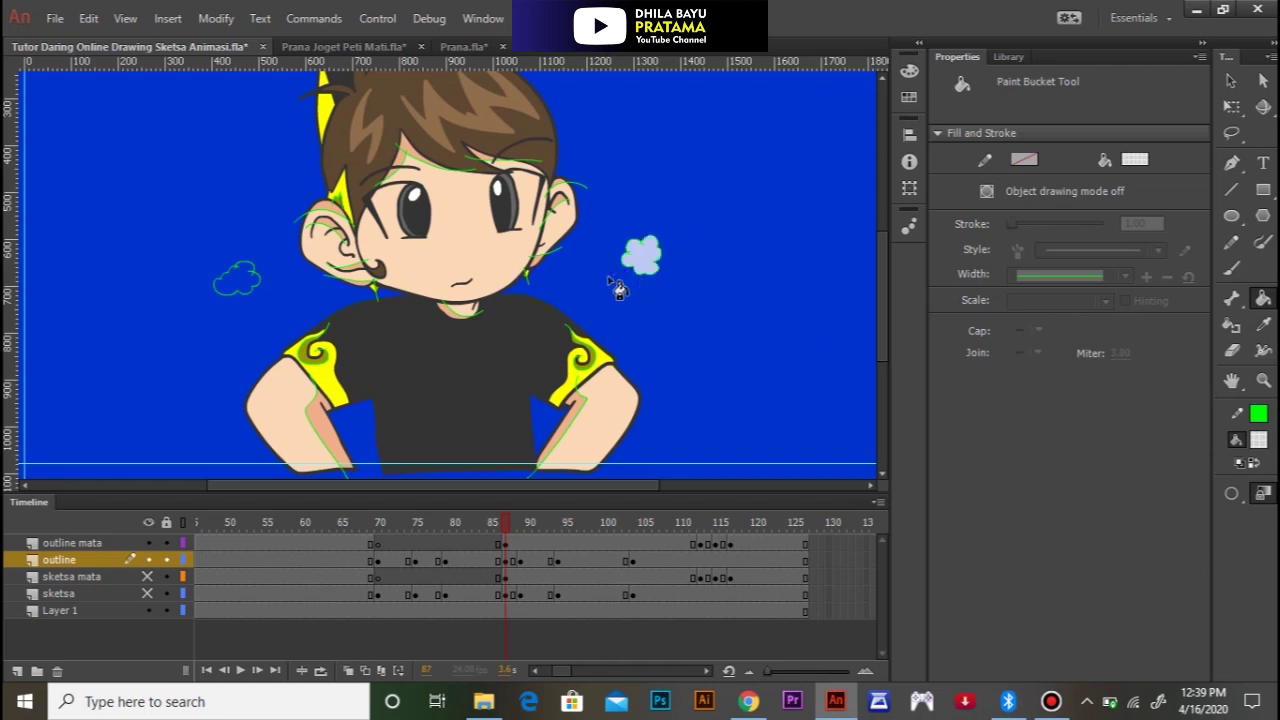
left_click(257, 285)
mouse_move(360, 295)
left_mouse_down()
mouse_move(372, 430)
mouse_move(355, 297)
left_mouse_up()
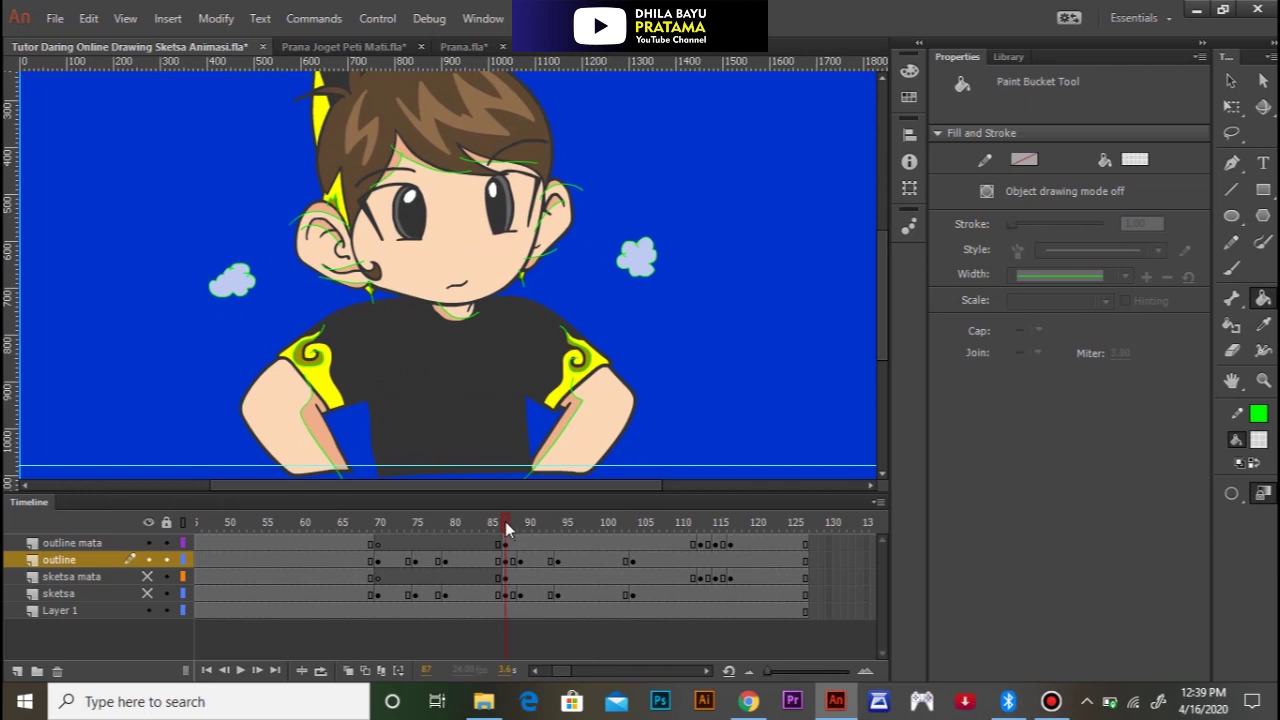
Step: Set the fill alpha to 50% and fill the two small clouds beside the character at frame 89
left_click(521, 522)
left_click(1241, 441)
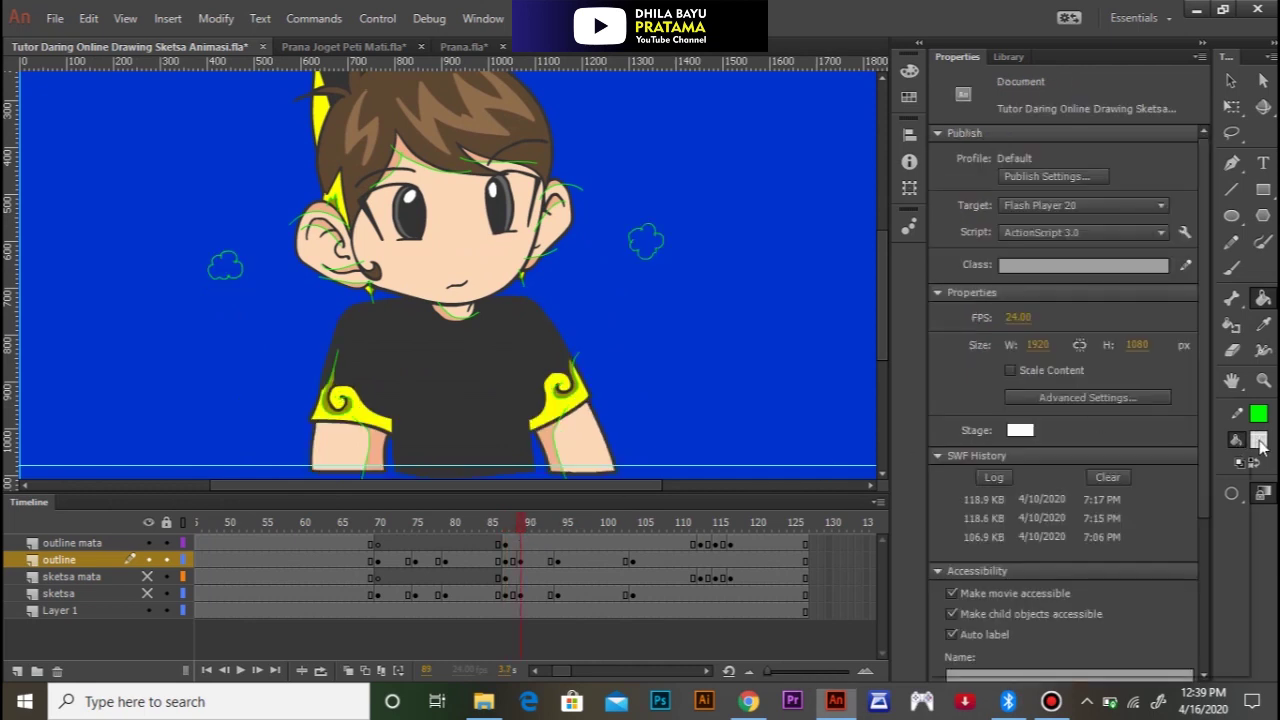
left_click(1183, 462)
type("50")
key("Return")
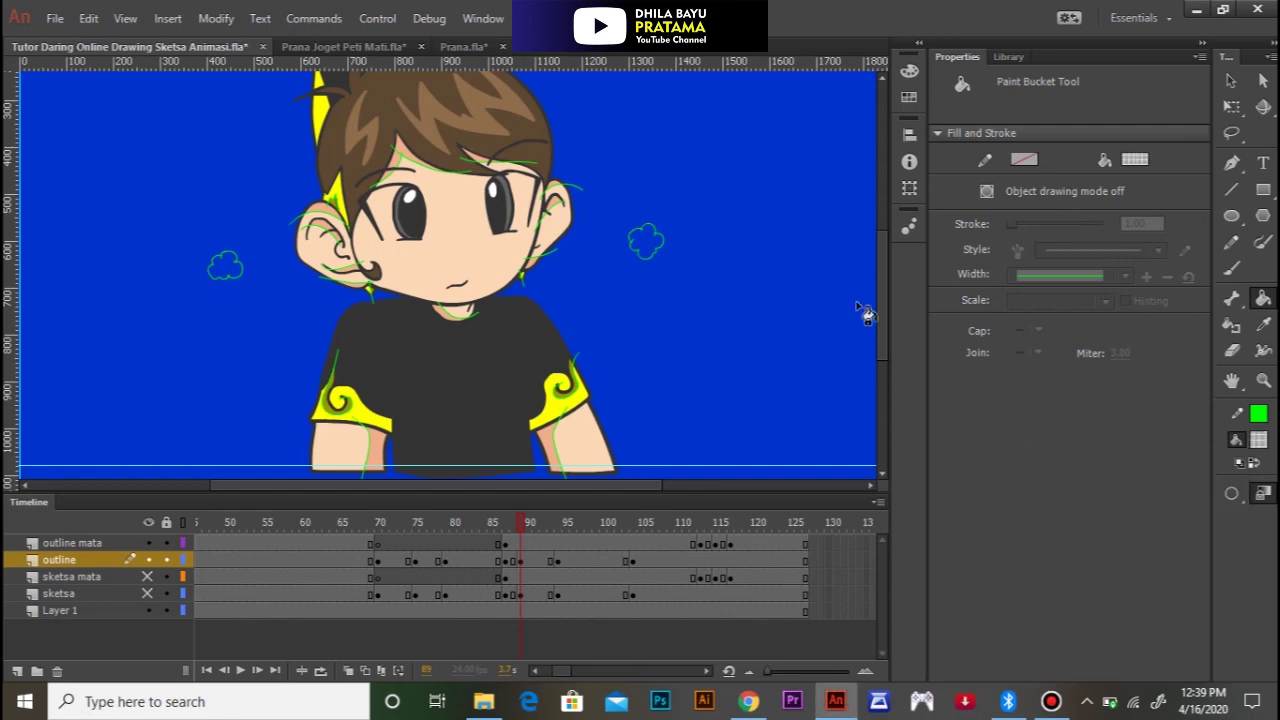
left_click(645, 250)
left_click(230, 275)
Step: Set the fill color's alpha to 25% for the clouds at frame 95
left_click_drag(525, 522, 567, 528)
left_click(1258, 440)
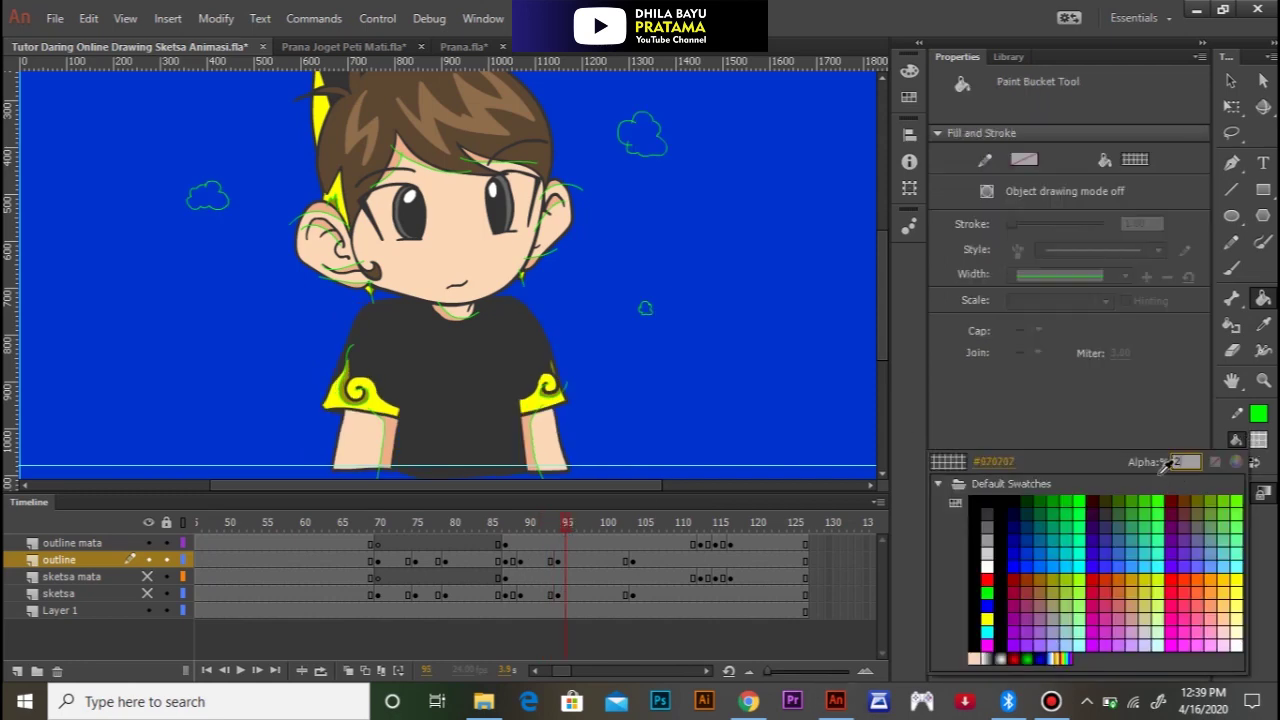
key("Return")
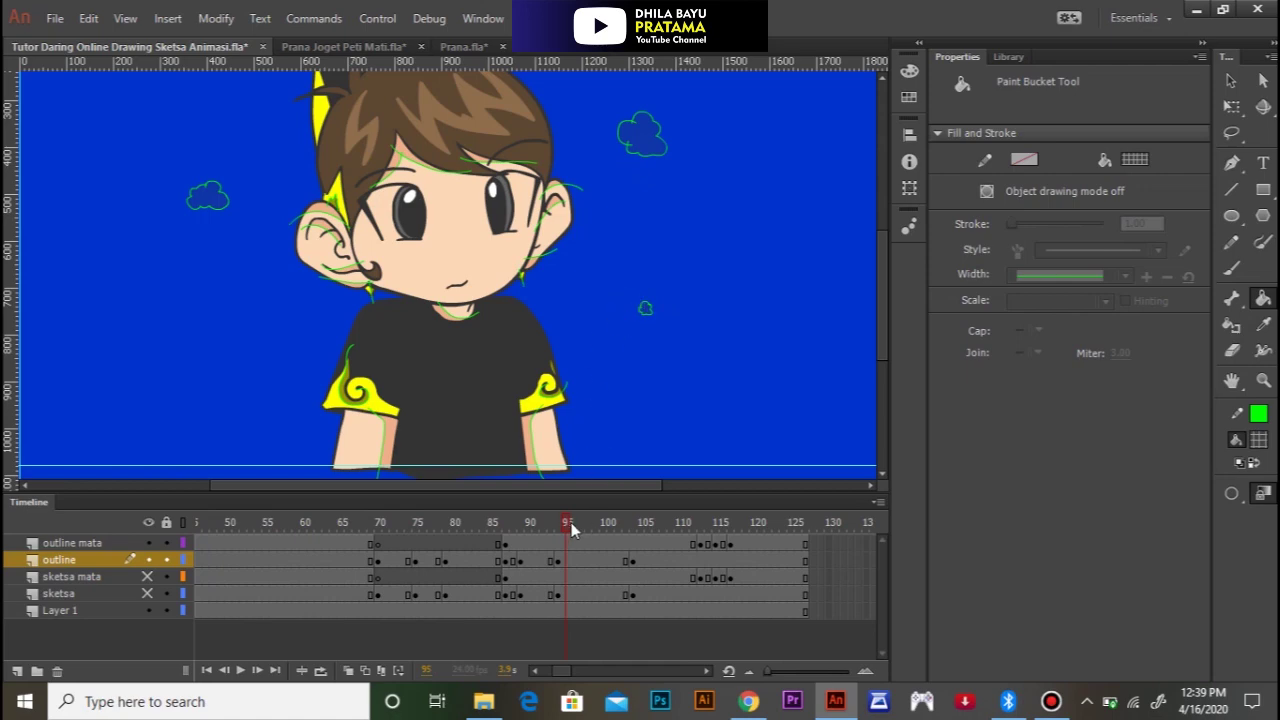
Step: Go to frame 82 and set the fill color to white with 85% alpha
left_click_drag(571, 522, 472, 532)
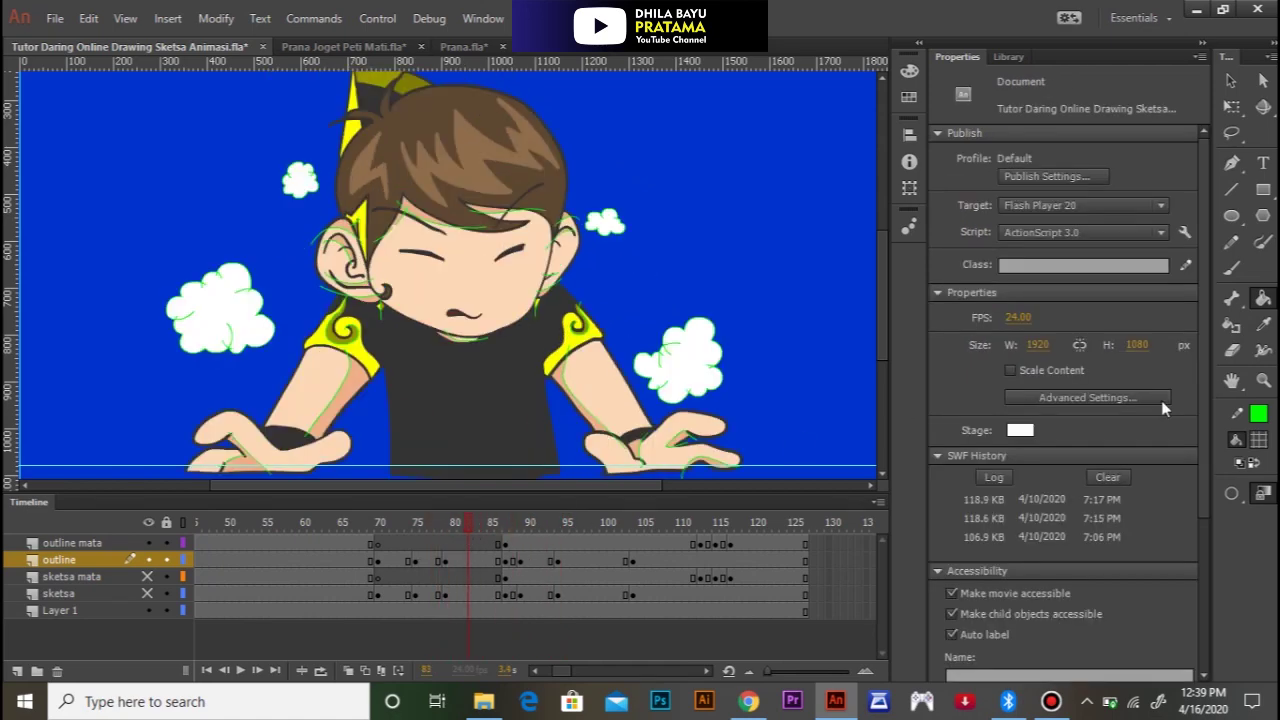
left_click(1258, 442)
left_click(1182, 462)
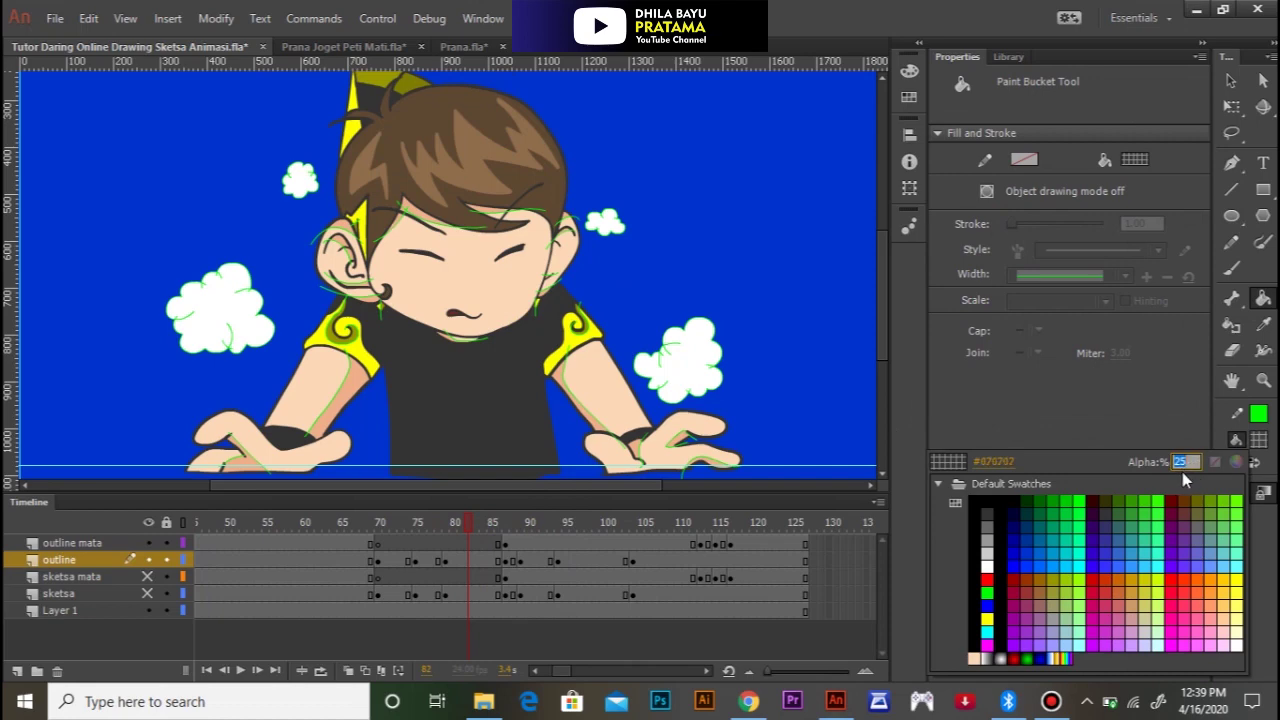
type("8")
key("Return")
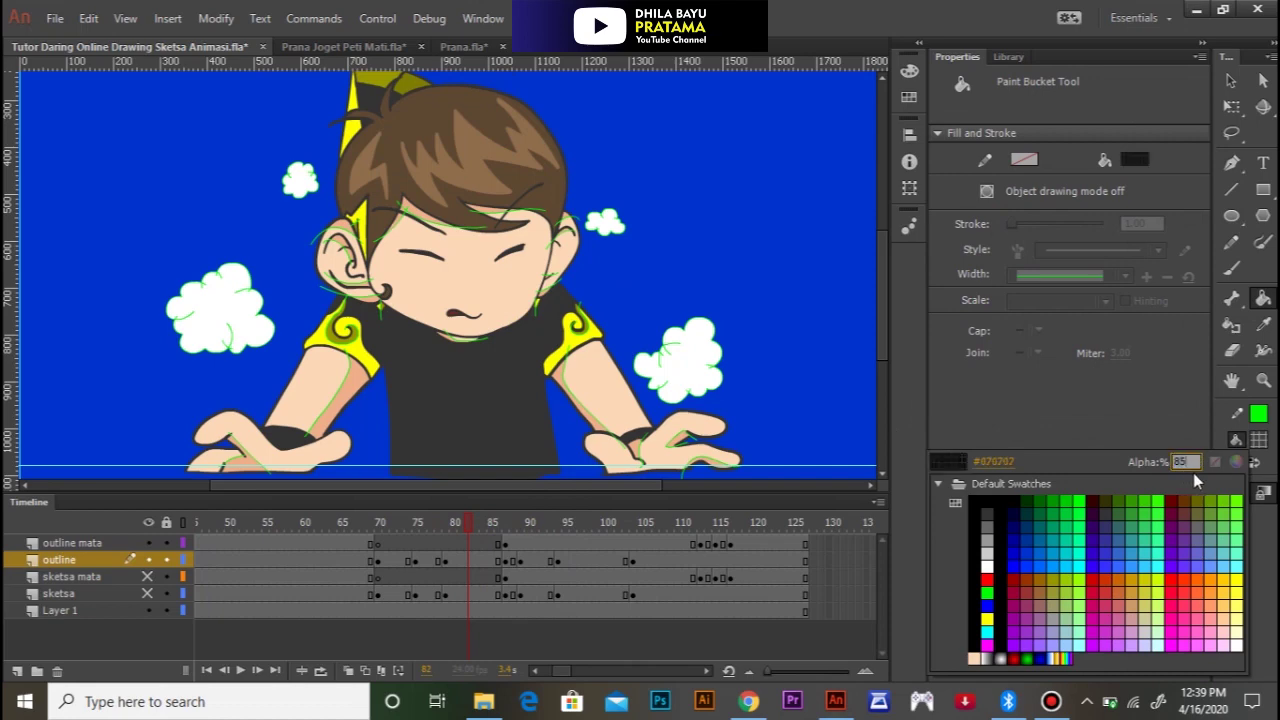
left_click(1261, 445)
left_click(994, 566)
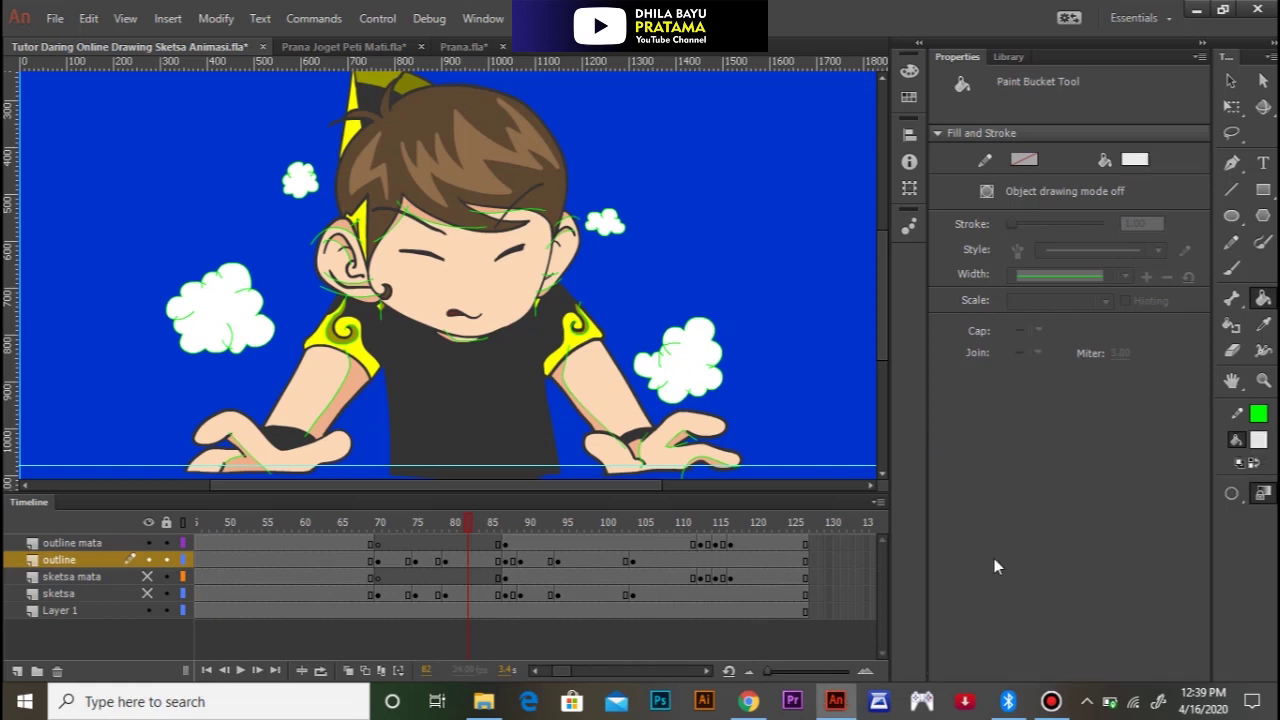
left_click(1259, 446)
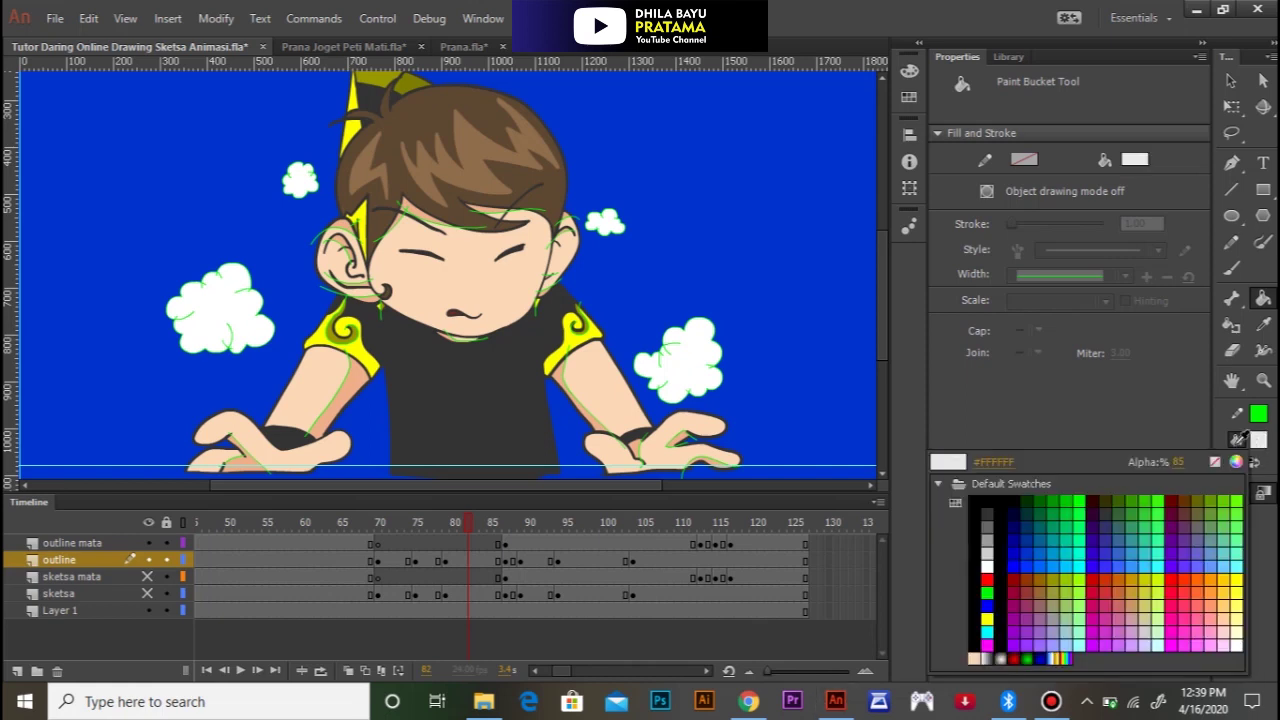
left_click(1174, 463)
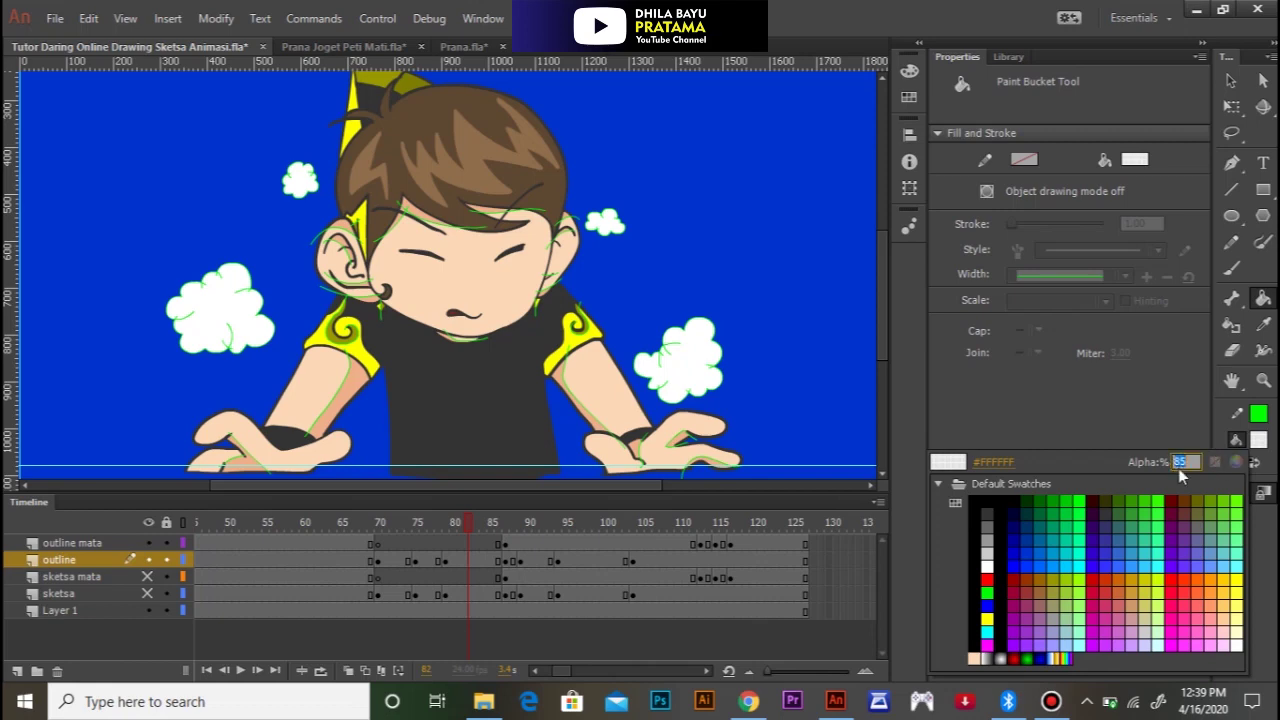
key("Return")
Step: Refill all four clouds around the character at frame 82 with the 85% alpha white
left_click(608, 230)
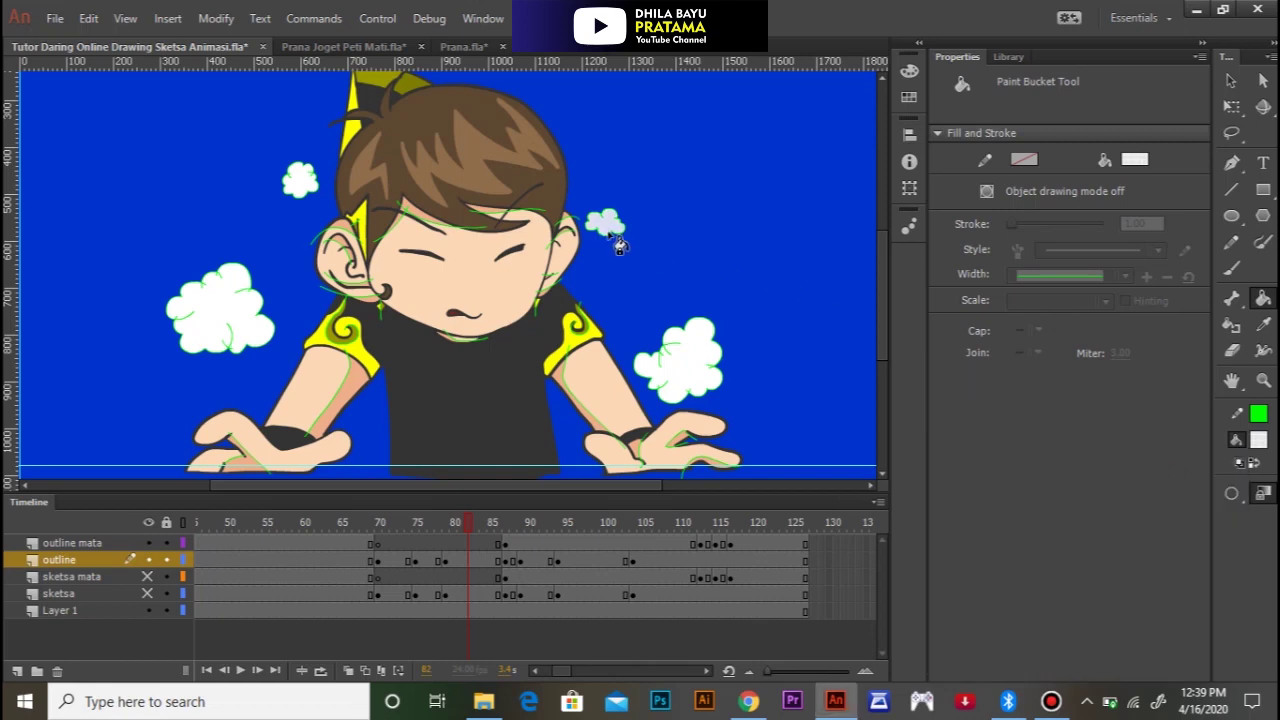
left_click(700, 360)
left_click(245, 322)
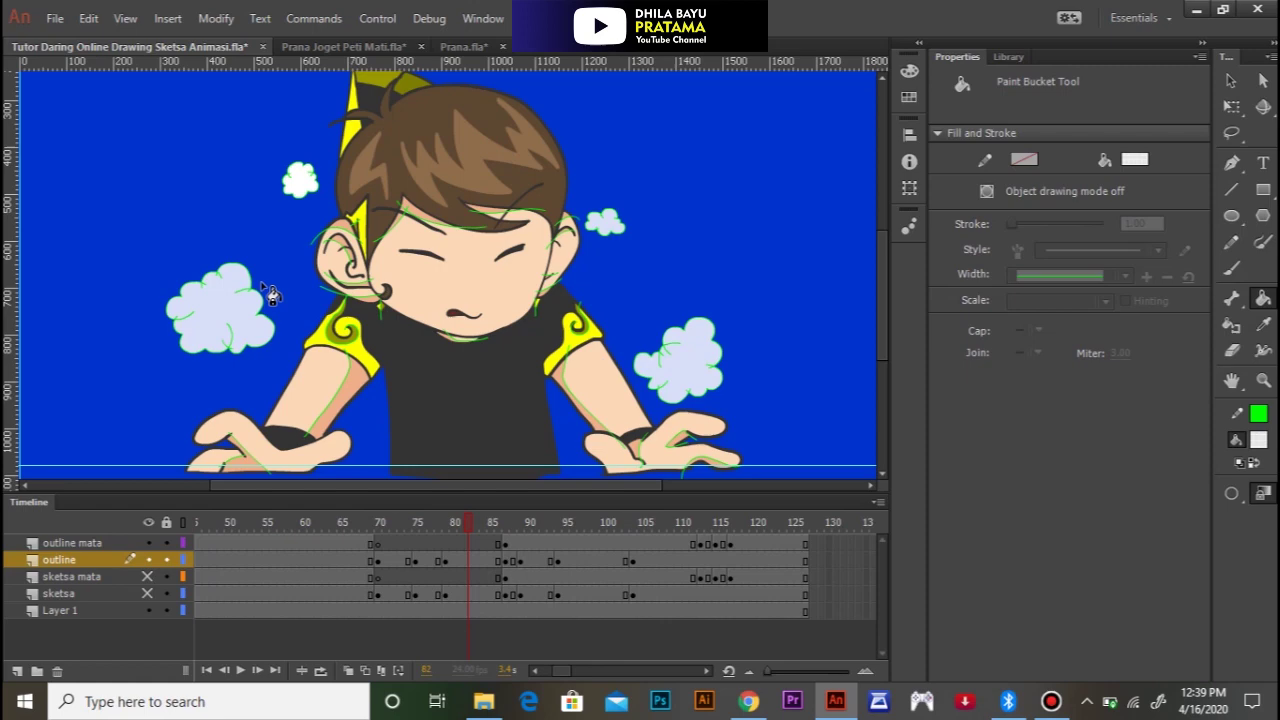
left_click(305, 182)
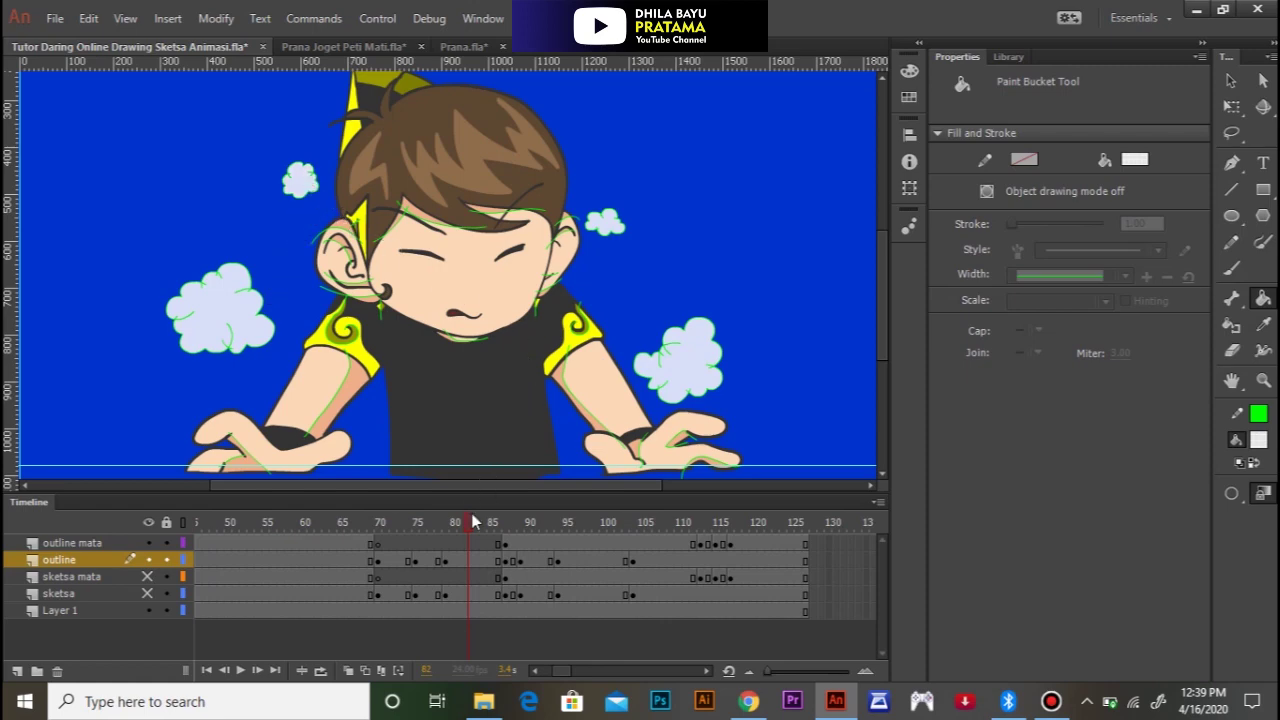
Step: At frame 1, delete the green guide line on the yellow headband piece above the left ear with the Selection tool
left_click_drag(433, 517, 170, 527)
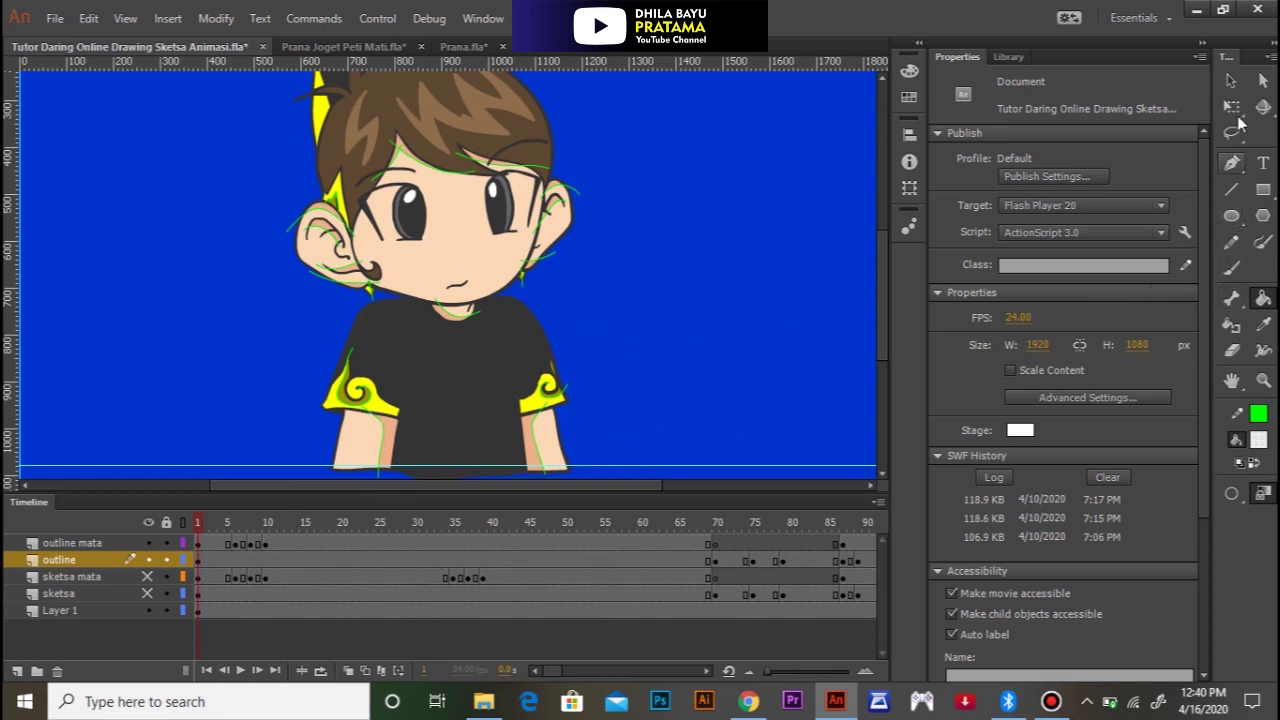
left_click(1233, 81)
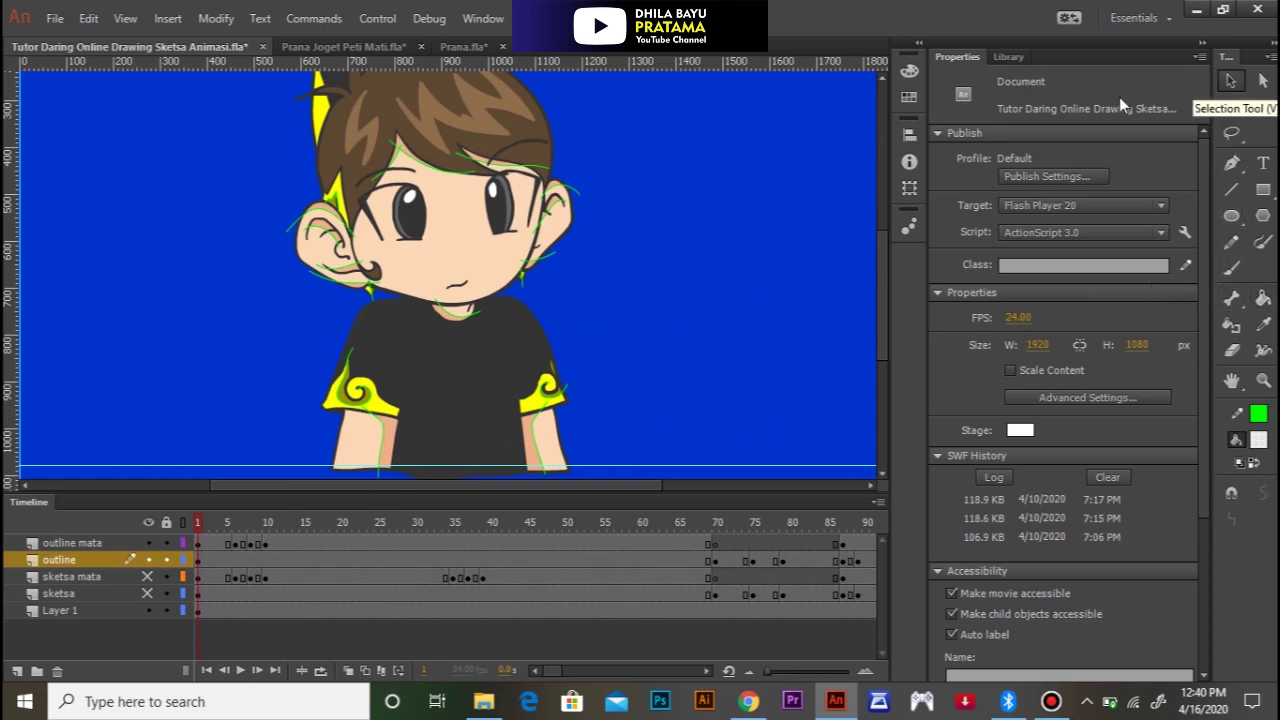
left_click_drag(426, 147, 449, 298)
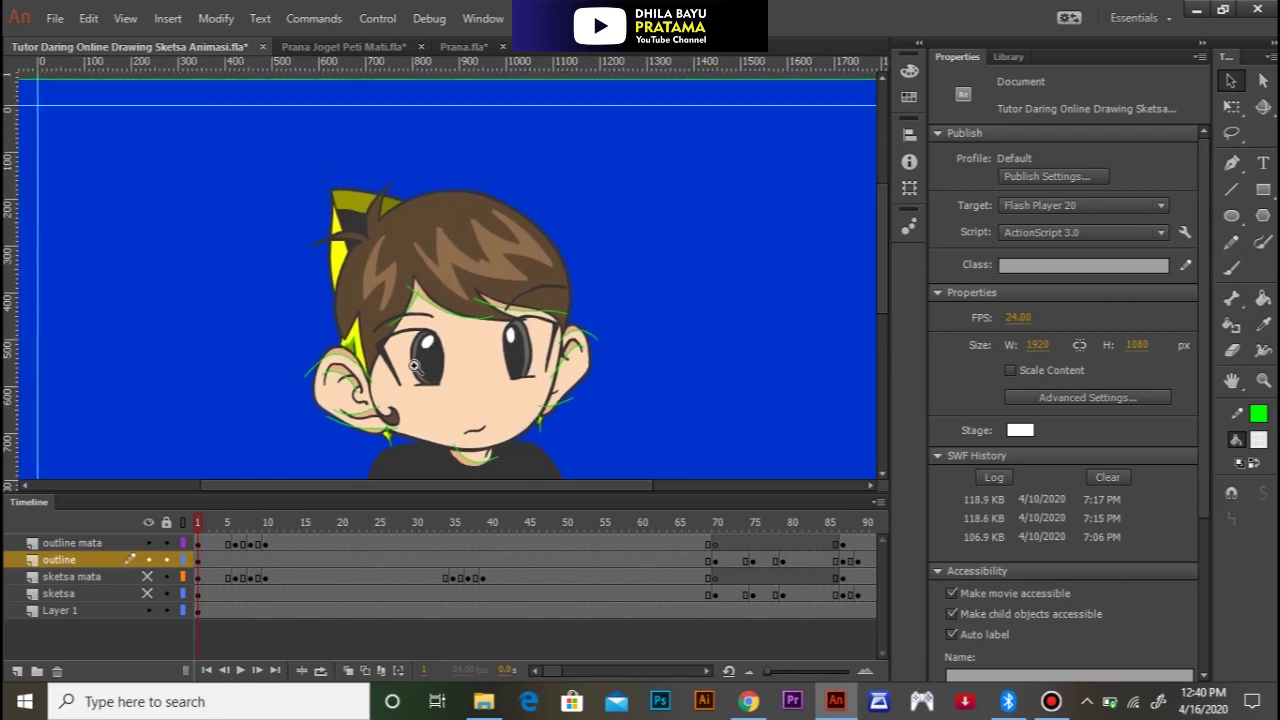
left_click(417, 360, "ctrl")
left_click(392, 268, "ctrl")
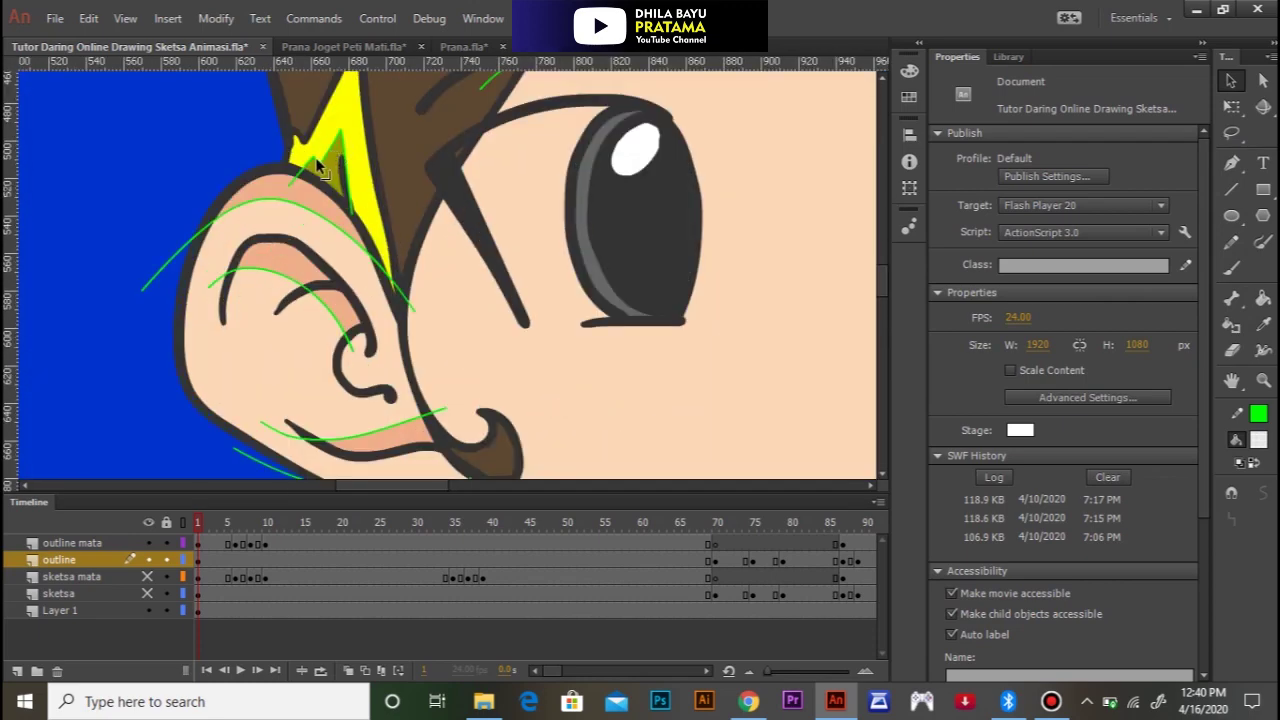
left_click(322, 166)
key("Delete")
Step: Delete the green guide lines along the left ear's shadows and the forehead shadow below the hair
left_click(303, 205)
key("Delete")
left_click(277, 272)
key("Delete")
left_click(377, 429)
key("Delete")
left_click(494, 88)
key("Delete")
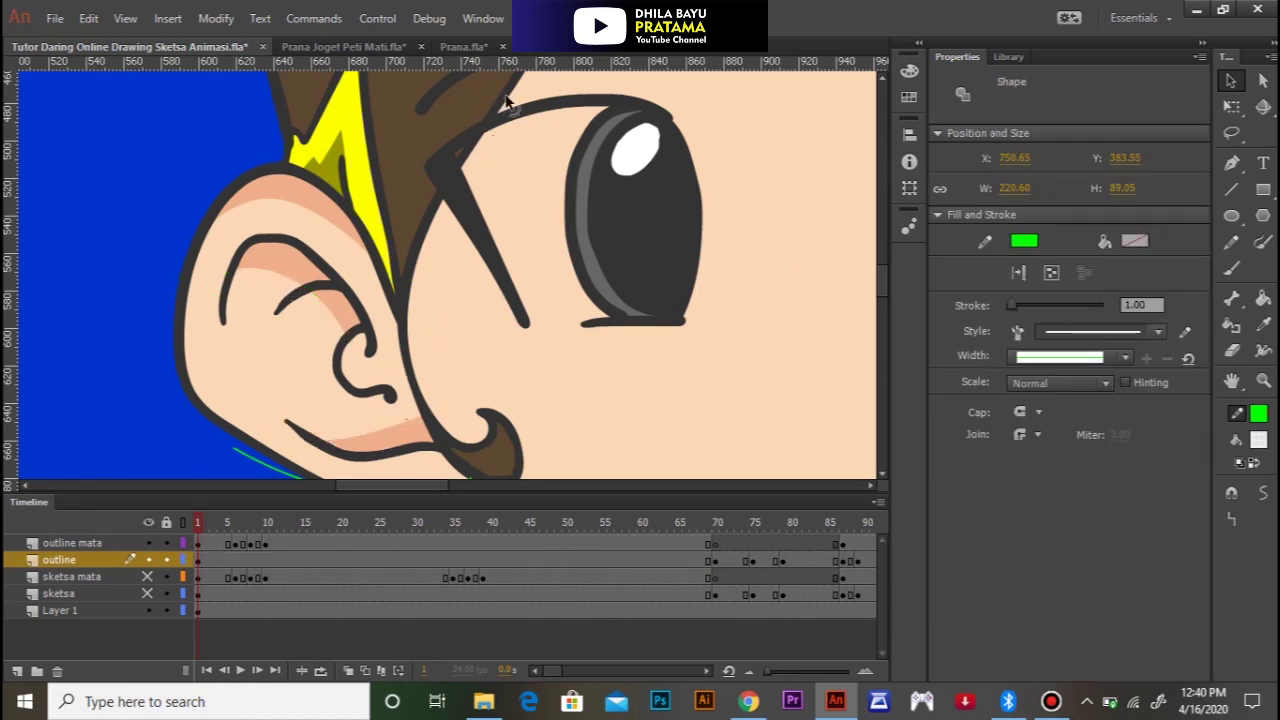
Step: Delete the green guide lines along the right forehead shadow and across the right ear
left_click(601, 223, "alt")
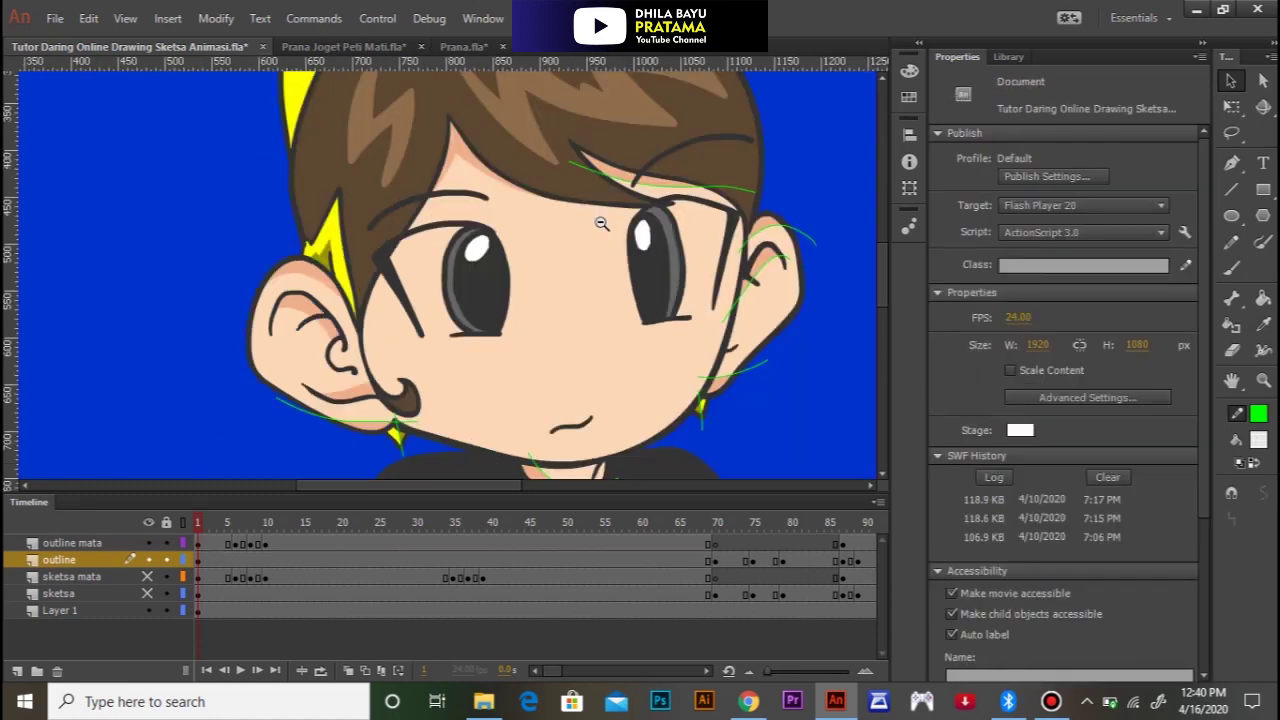
left_click(660, 193)
key("Delete")
left_click(777, 238)
key("Delete")
left_click(770, 276)
key("Delete")
left_click(732, 371)
key("Delete")
Step: Delete the green guide lines on both earrings and below the left ear
left_click(700, 406)
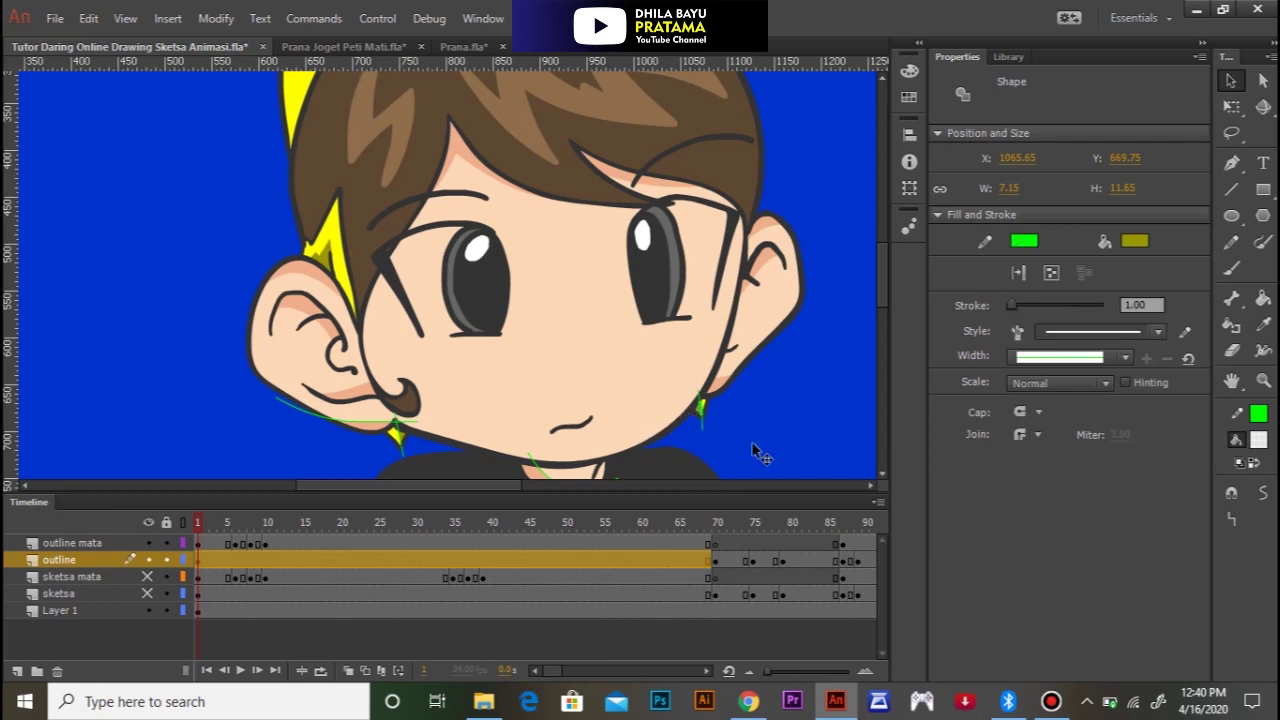
left_click(702, 426)
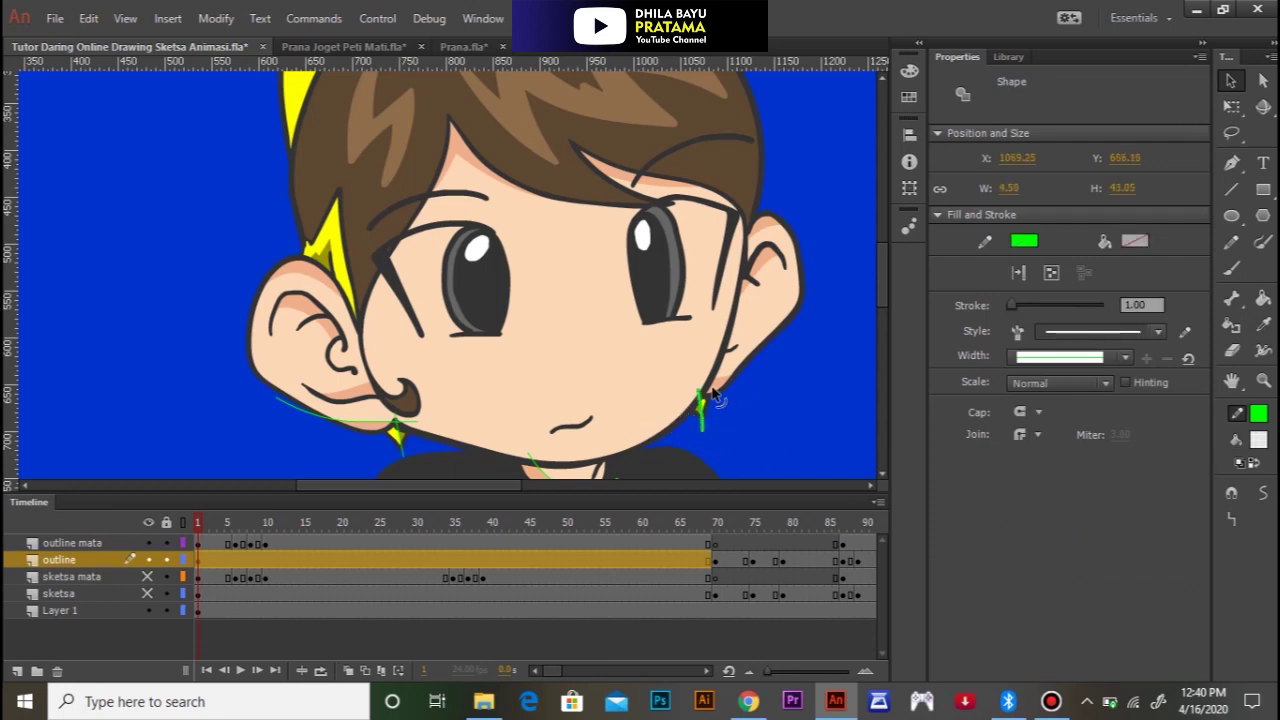
key("Delete")
left_click(400, 440)
key("Delete")
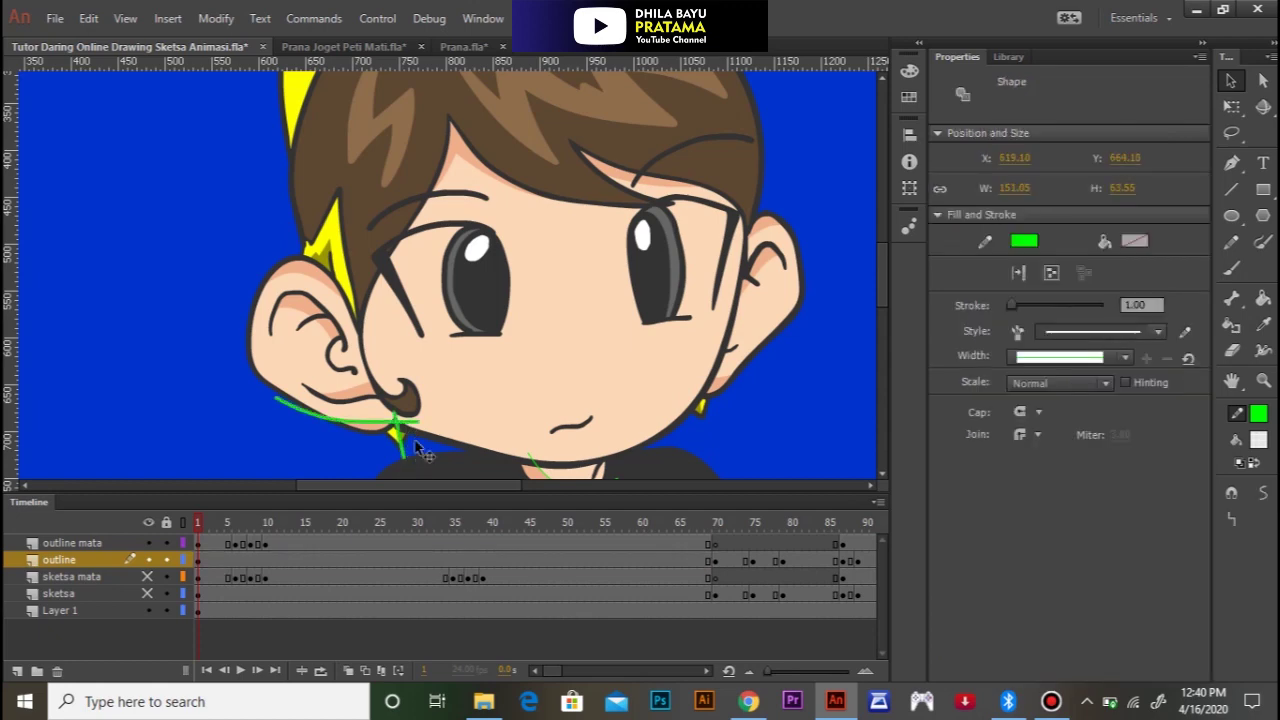
Step: Delete the green guide line along the neck shadow
left_click_drag(530, 378, 440, 212)
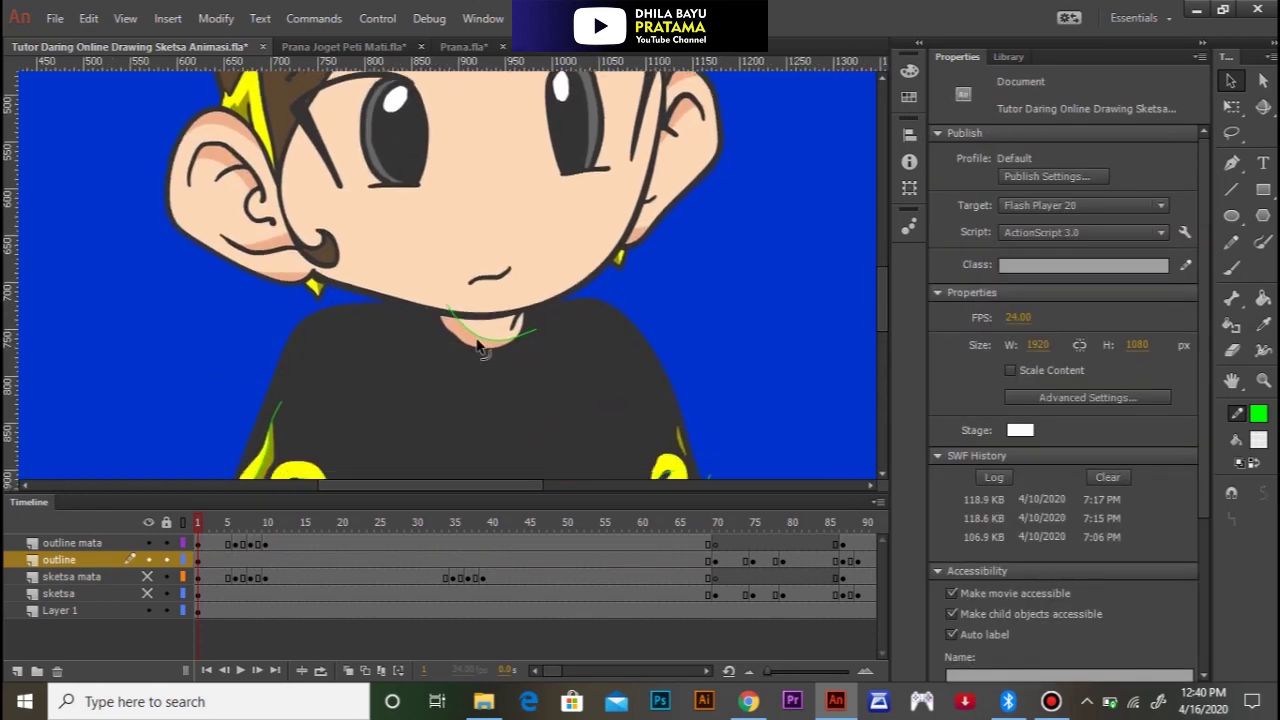
left_click(490, 340)
key("Delete")
Step: Delete the green guide lines on both yellow sleeve ornaments and along both arm shadows
left_click_drag(591, 357, 563, 223)
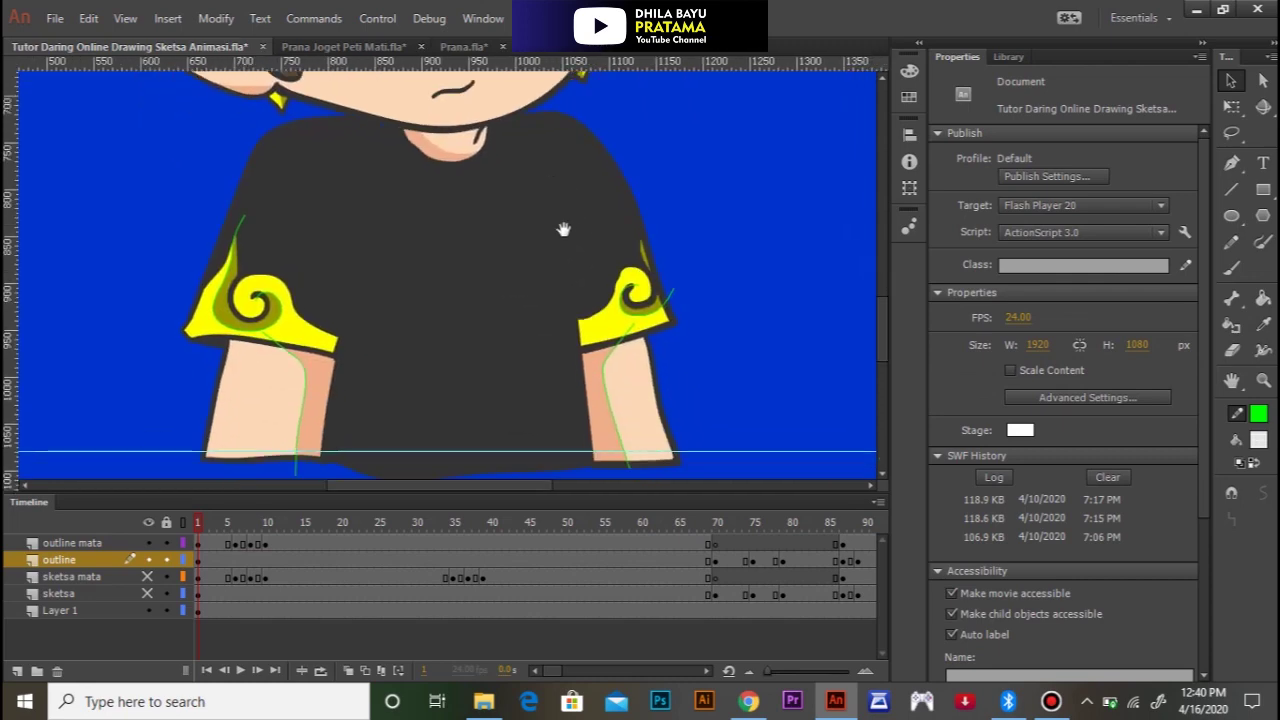
left_click(656, 313)
key("Delete")
left_click(609, 352)
key("Delete")
left_click(306, 358)
key("Delete")
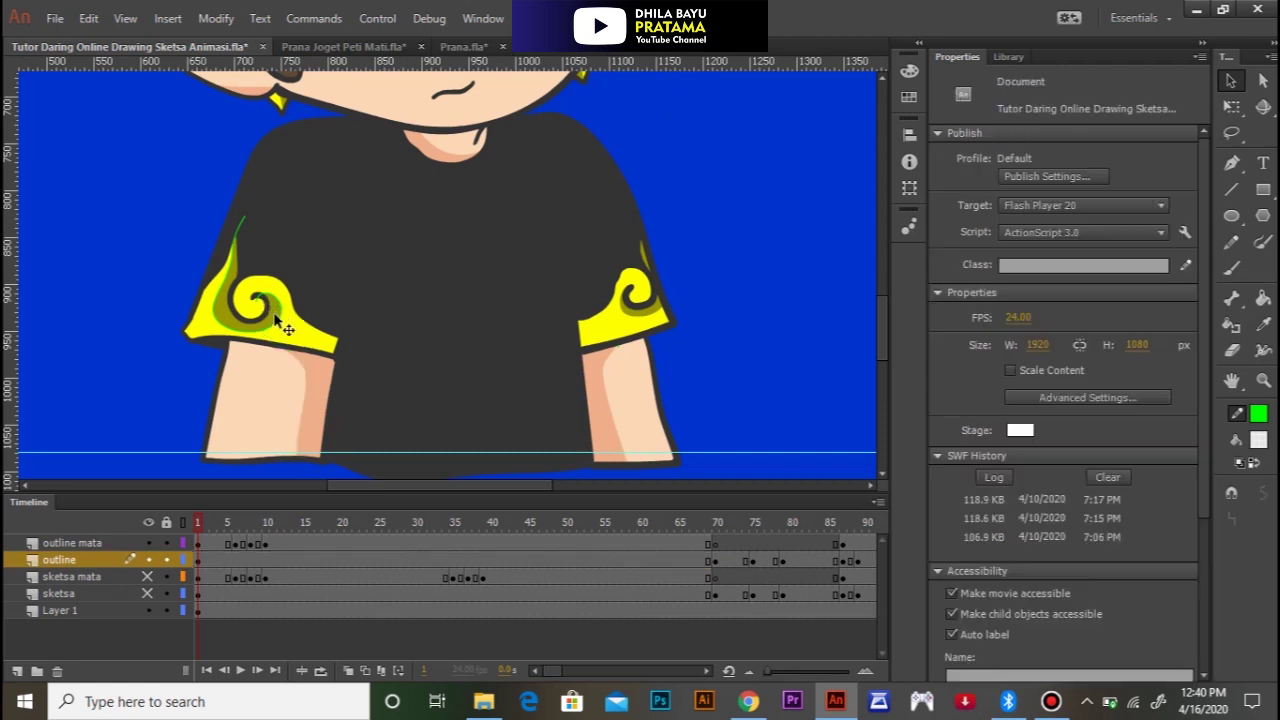
left_click(277, 326)
key("Delete")
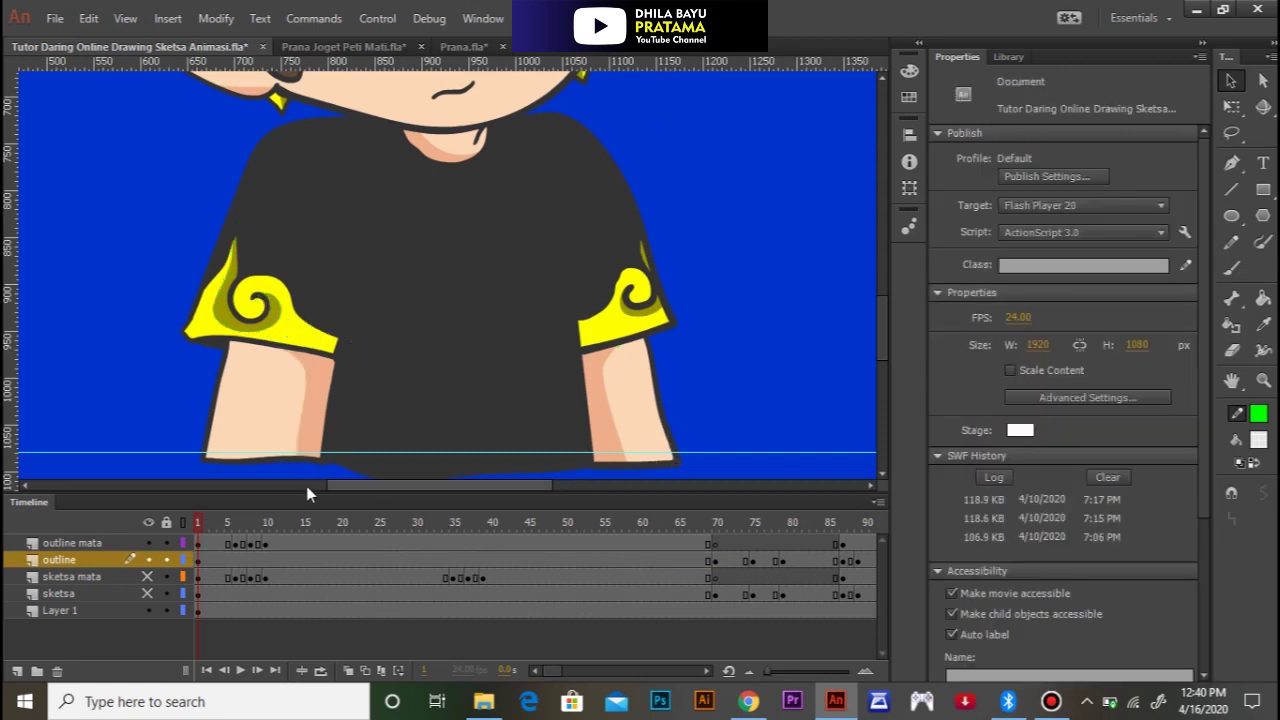
Step: At frame 73, delete the green guide lines on the right arm's shadow and the right sleeve ornament
left_click_drag(607, 524, 741, 521)
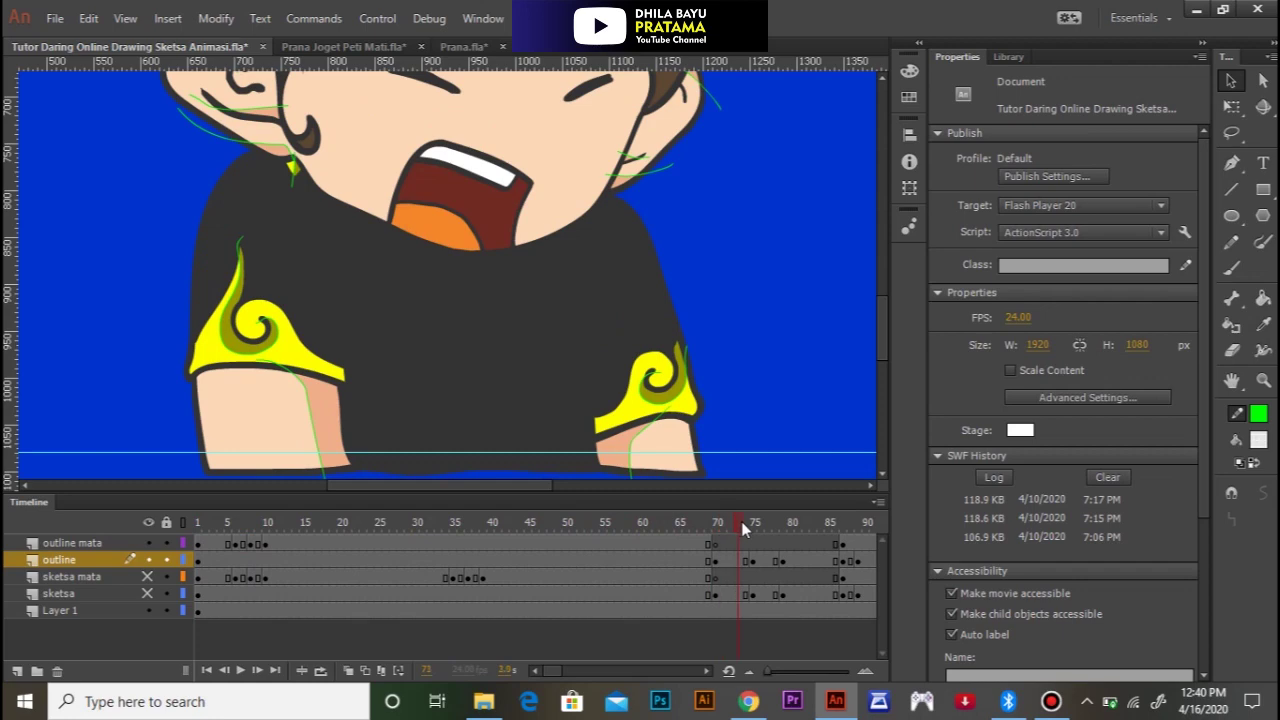
left_click(631, 437)
key("Delete")
left_click(680, 392)
key("Delete")
Step: Try to delete the guide line along the left arm's shadow, and undo the deletion
left_click(310, 403)
key("Delete")
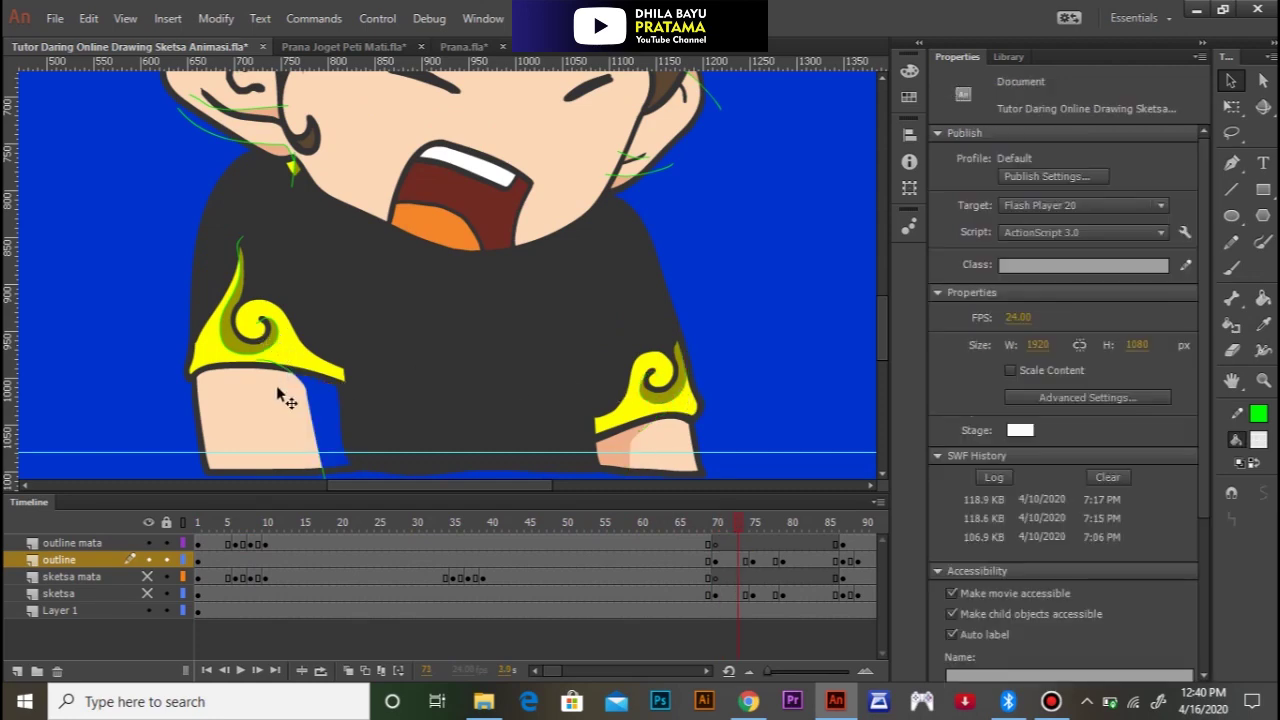
key("ctrl+z")
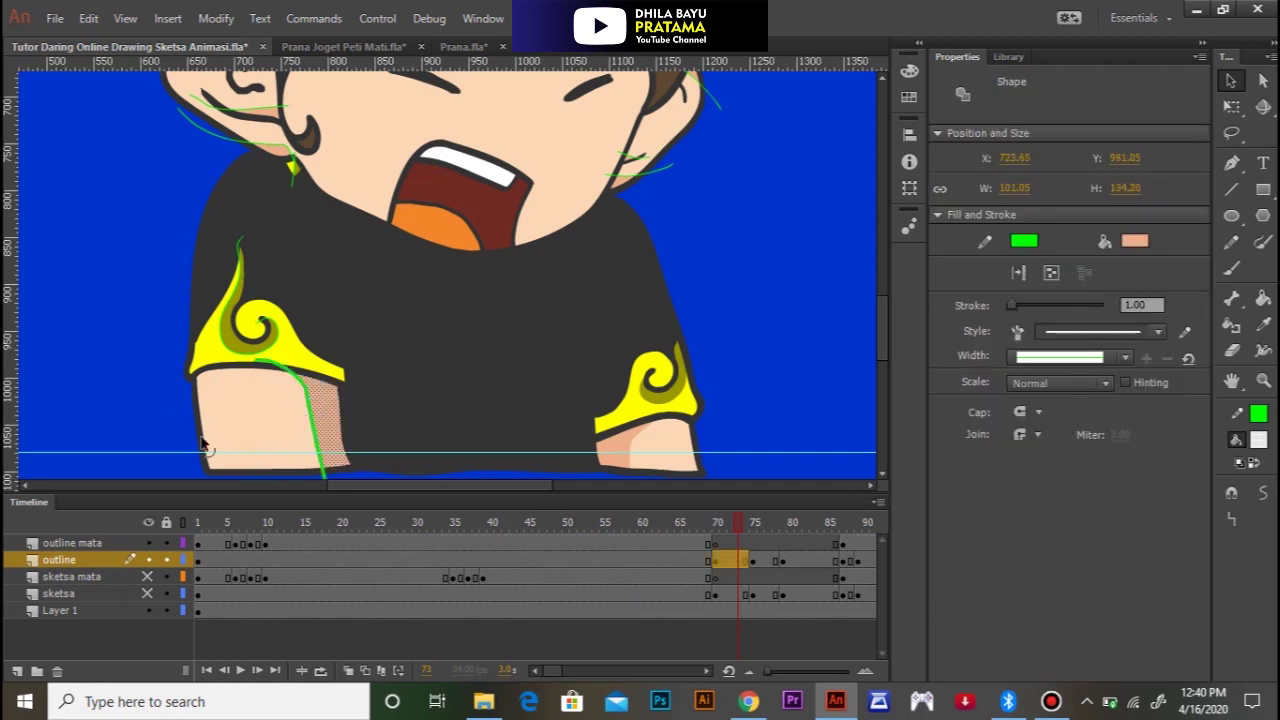
Step: At frame 73, delete the green guide lines along the left arm's shadow and on the left sleeve ornament
left_click(300, 425)
left_click(312, 406)
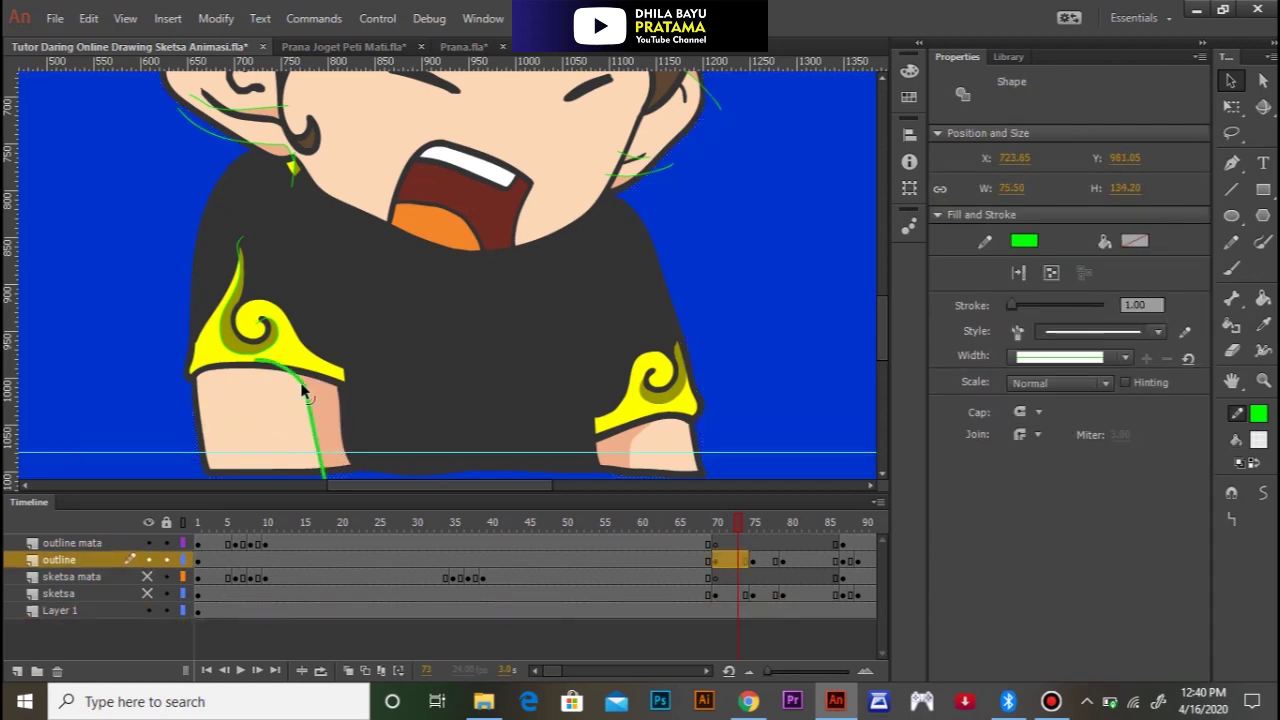
key("Delete")
left_click(277, 335)
key("Delete")
Step: Delete the green guide lines across the left earring and the lower part of the left ear
left_click(294, 181)
key("Delete")
left_click(238, 141)
key("Delete")
left_click(285, 105)
key("Delete")
Step: Delete the green guide lines along the forehead shadow under the hair fringe
left_click_drag(515, 138, 505, 273)
left_click(436, 226)
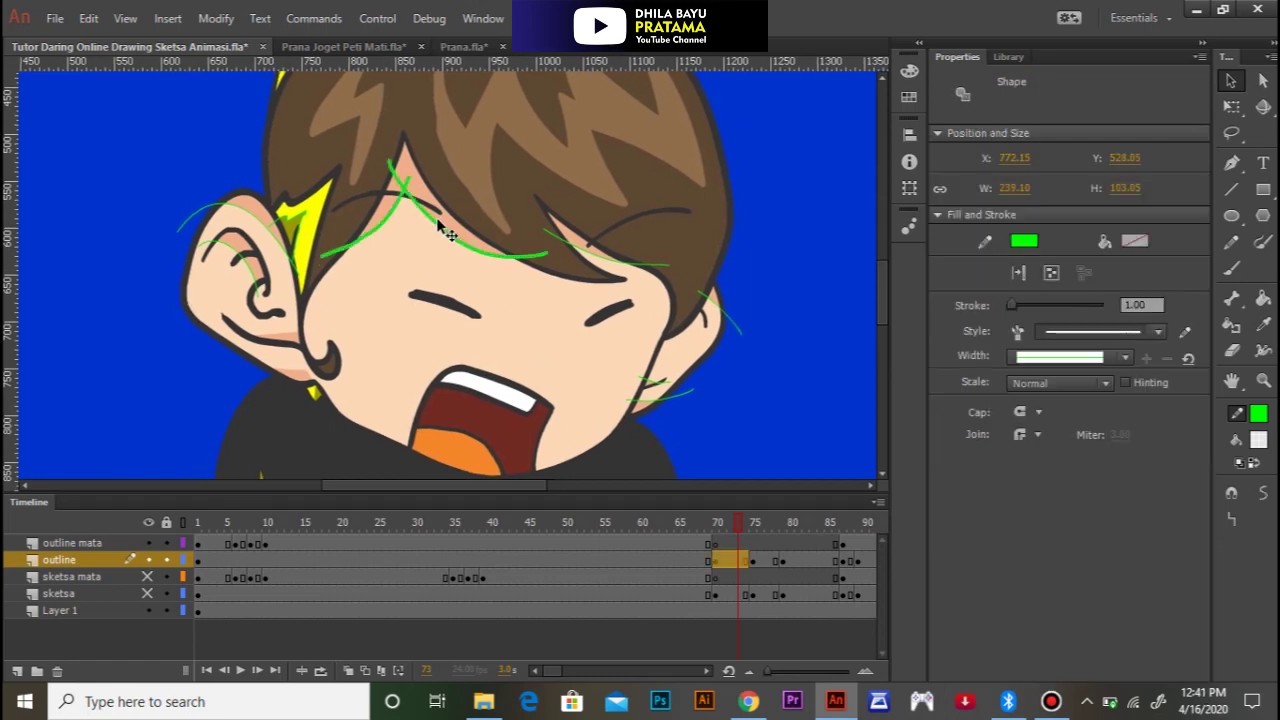
key("Delete")
left_click(578, 253)
key("Delete")
Step: Delete the green guide lines along the upper rim and inside of the left ear
left_click(272, 228)
key("Delete")
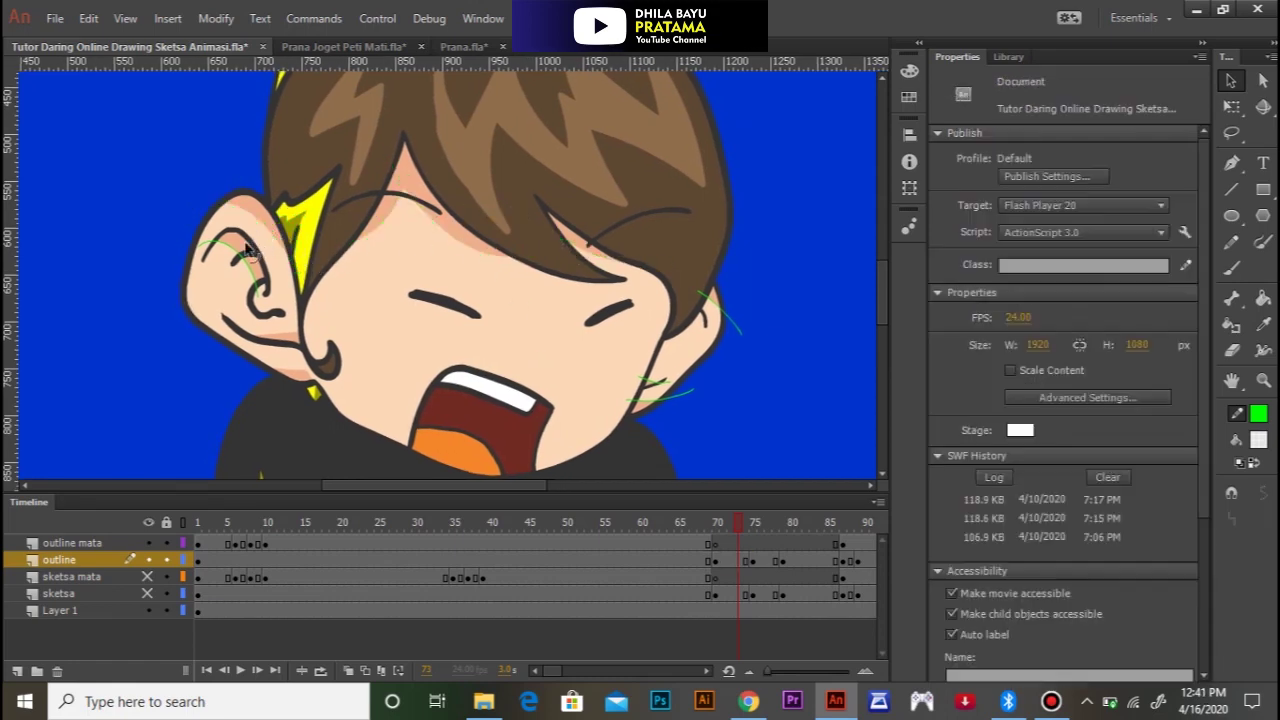
left_click(237, 258)
key("Delete")
Step: Delete the three green guide lines on the right ear
left_click(655, 401)
key("Delete")
left_click(660, 381)
key("Delete")
key("Delete")
left_click(723, 351)
key("Delete")
Step: At frame 76, delete the green guide lines on the right earring and the right ear
left_click(753, 521)
left_click(575, 292)
key("Delete")
left_click(610, 214)
key("Delete")
left_click(598, 178)
key("Delete")
left_click(612, 115)
key("Delete")
left_click(617, 81)
key("Delete")
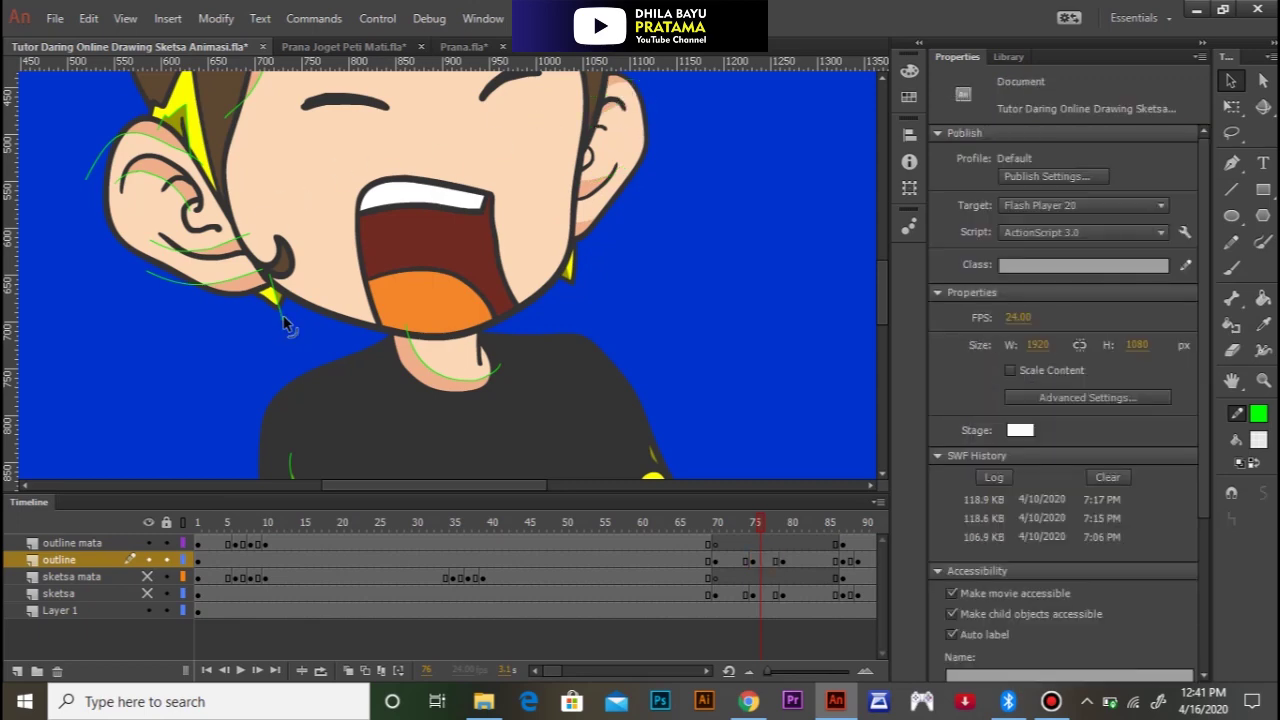
Step: Delete the green guide lines on the left earring, the left ear and the side of the face below the hair
left_click(283, 320)
key("Delete")
left_click(242, 278)
key("Delete")
left_click(230, 248)
key("Delete")
left_click(165, 188)
key("Delete")
left_click(178, 150)
key("Delete")
left_click(230, 112)
key("Delete")
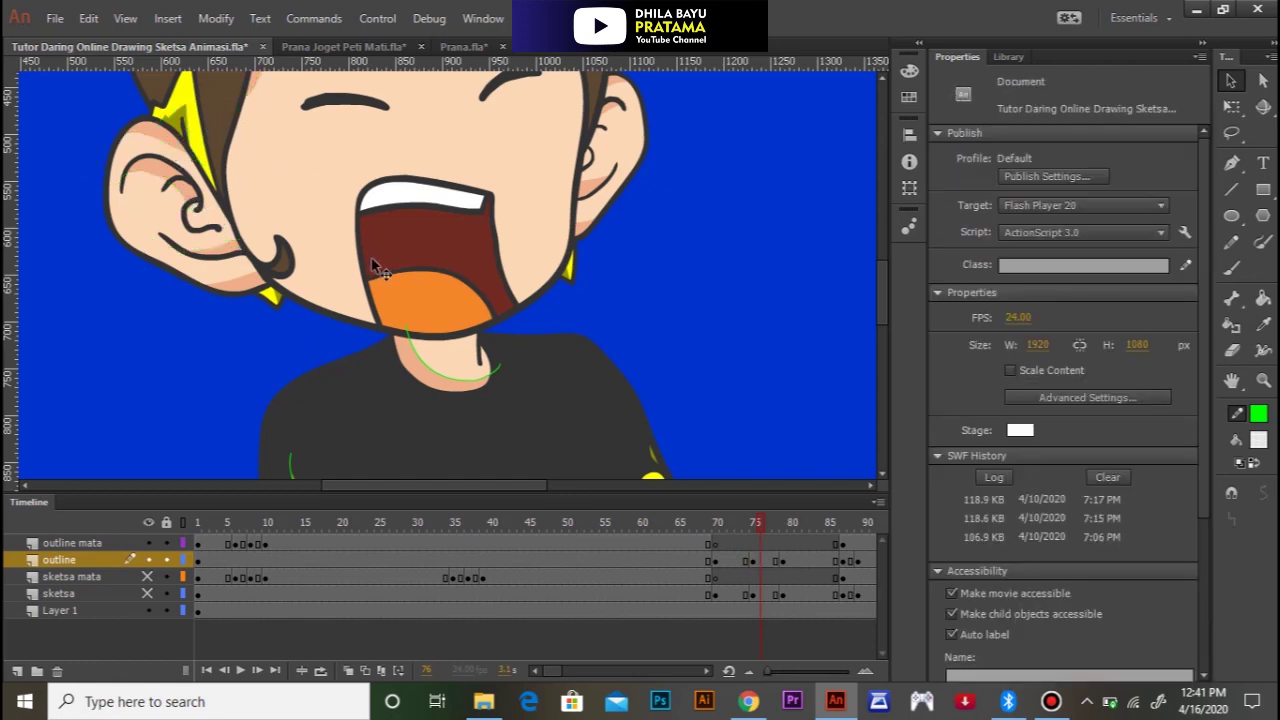
Step: Delete the remaining green guide line under the hair fringe and the one along the neck shadow
left_click(363, 260)
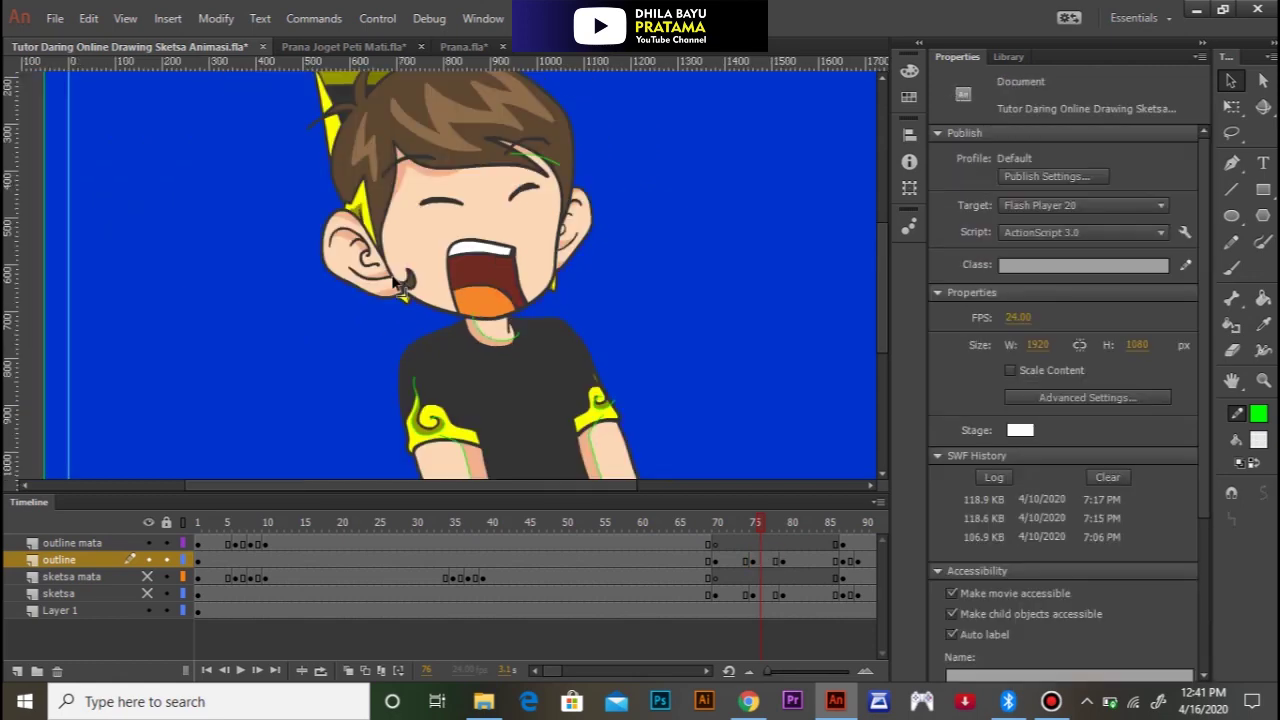
left_click(538, 166)
key("Delete")
left_click_drag(481, 303, 472, 284)
left_click(478, 290)
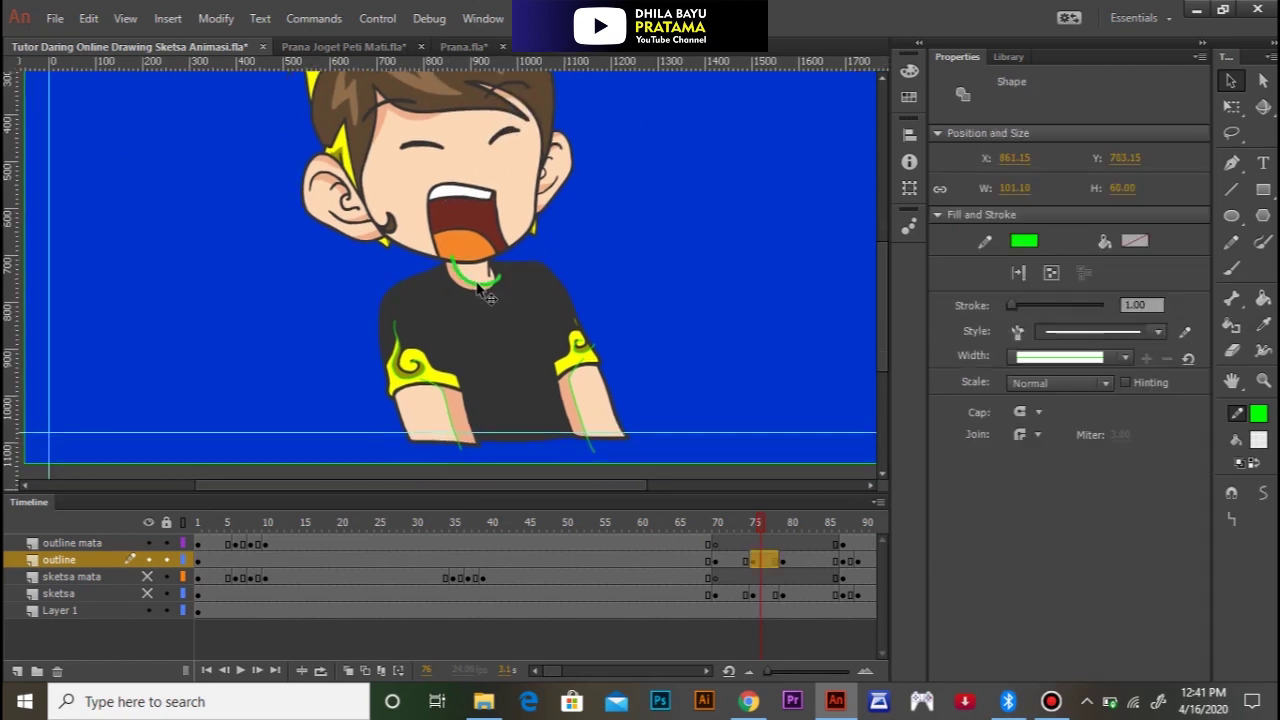
key("Delete")
Step: Delete the green guide lines along both arm shadows and on both yellow sleeve ornaments
left_click(446, 410)
key("Delete")
left_click(425, 381)
key("Delete")
double_click(583, 362)
key("Delete")
left_click(591, 352)
key("Delete")
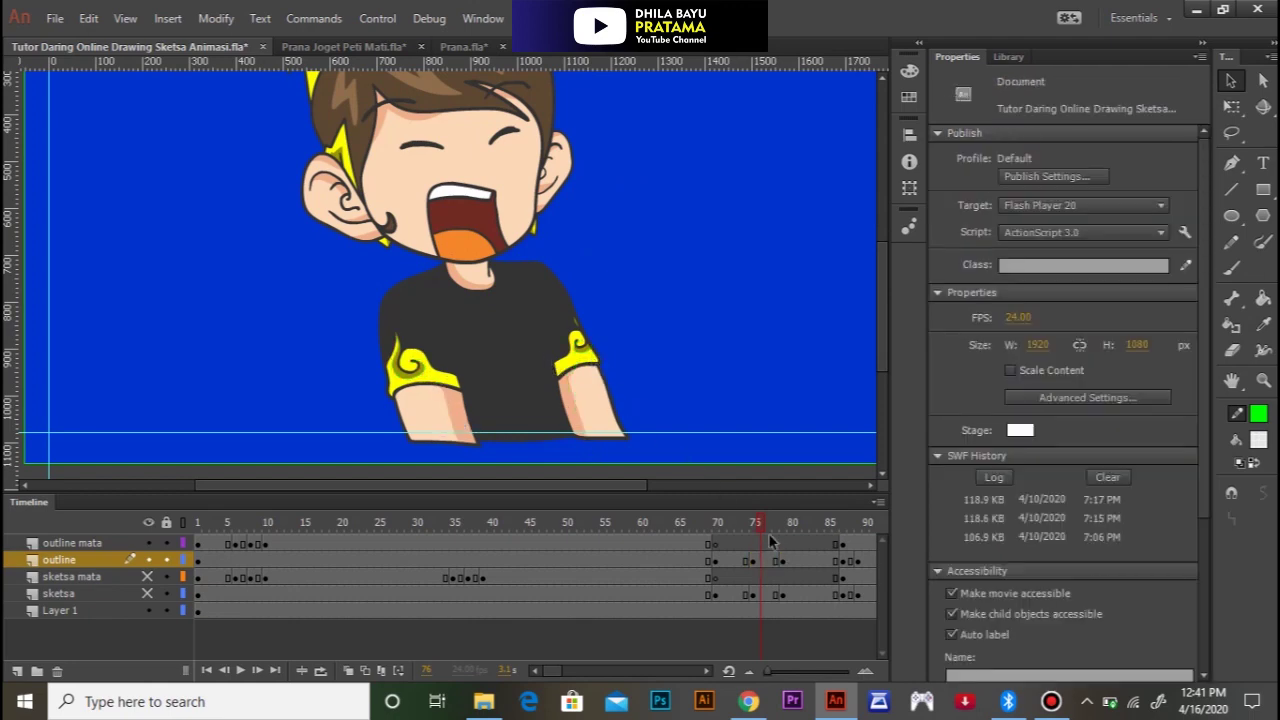
Step: At frame 81, delete the green outlines around the four smoke clouds
left_click_drag(761, 523, 793, 522)
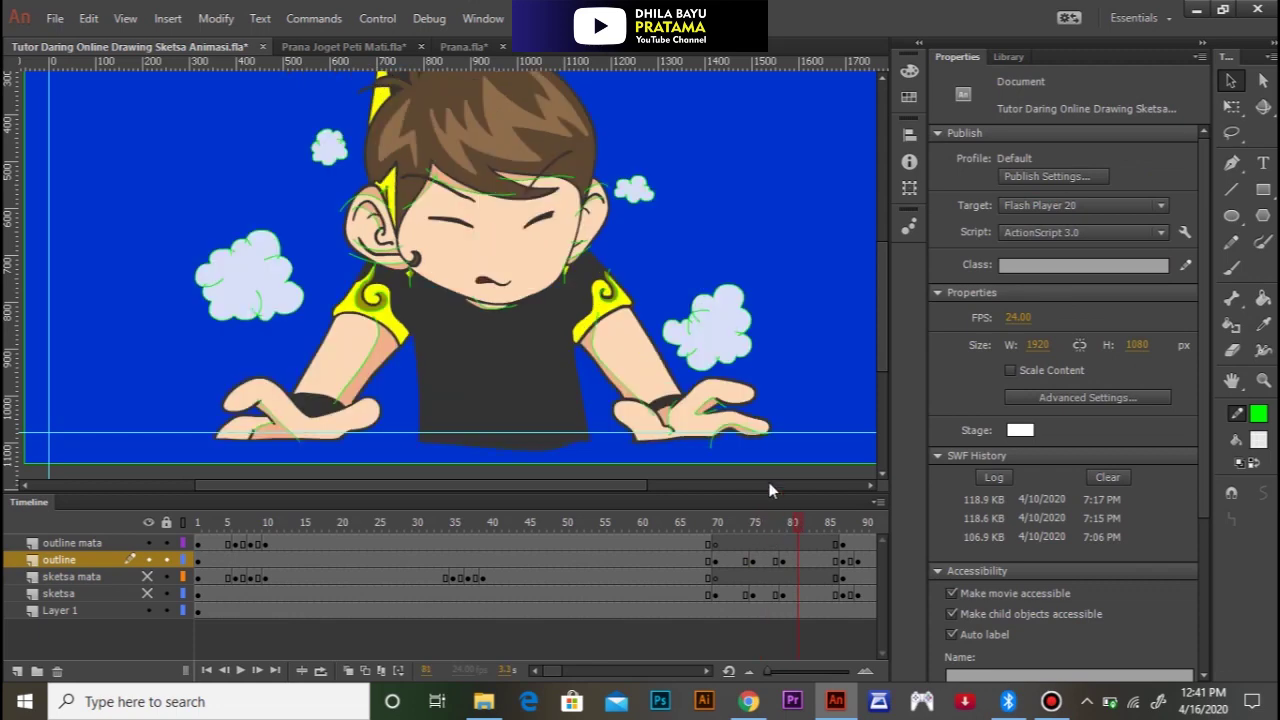
left_click(755, 363)
key("Delete")
left_click(658, 200)
key("Delete")
left_click(345, 160)
key("Delete")
left_click(299, 258)
key("Delete")
Step: Delete the green guide lines on both arms' shadows, the left hand and the right sleeve ornament
left_click(354, 382)
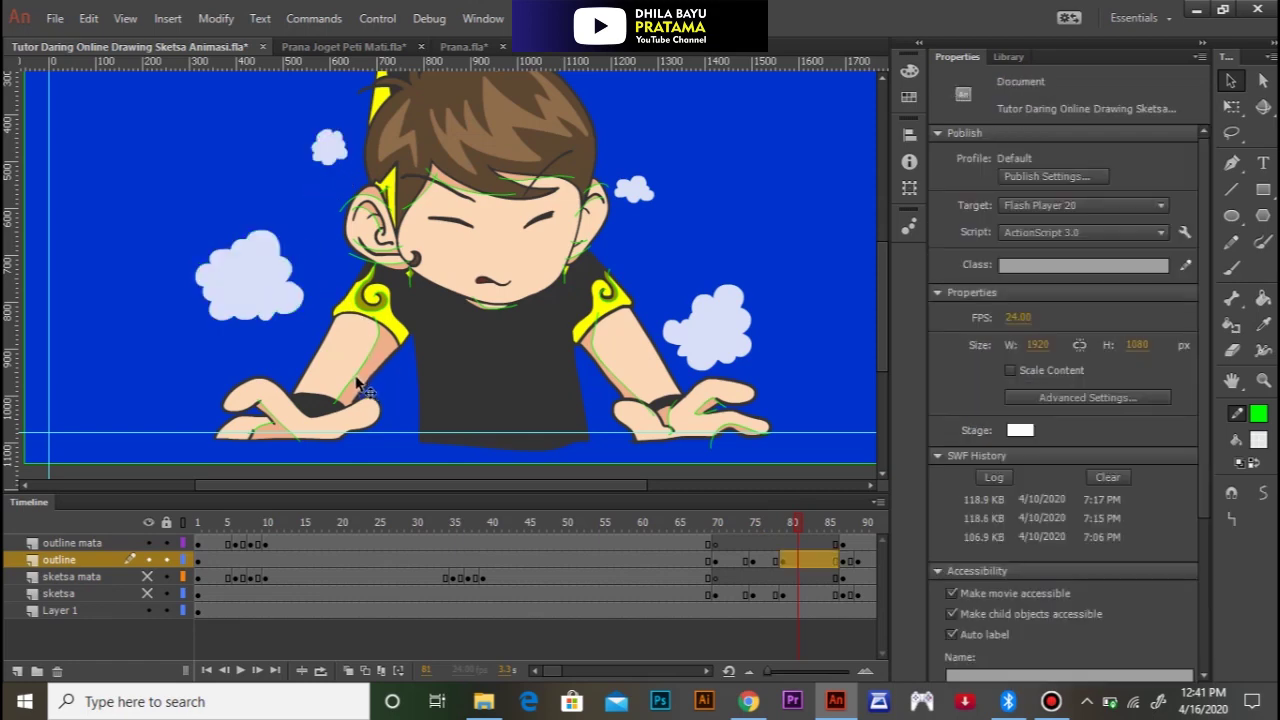
key("Delete")
left_click(278, 428)
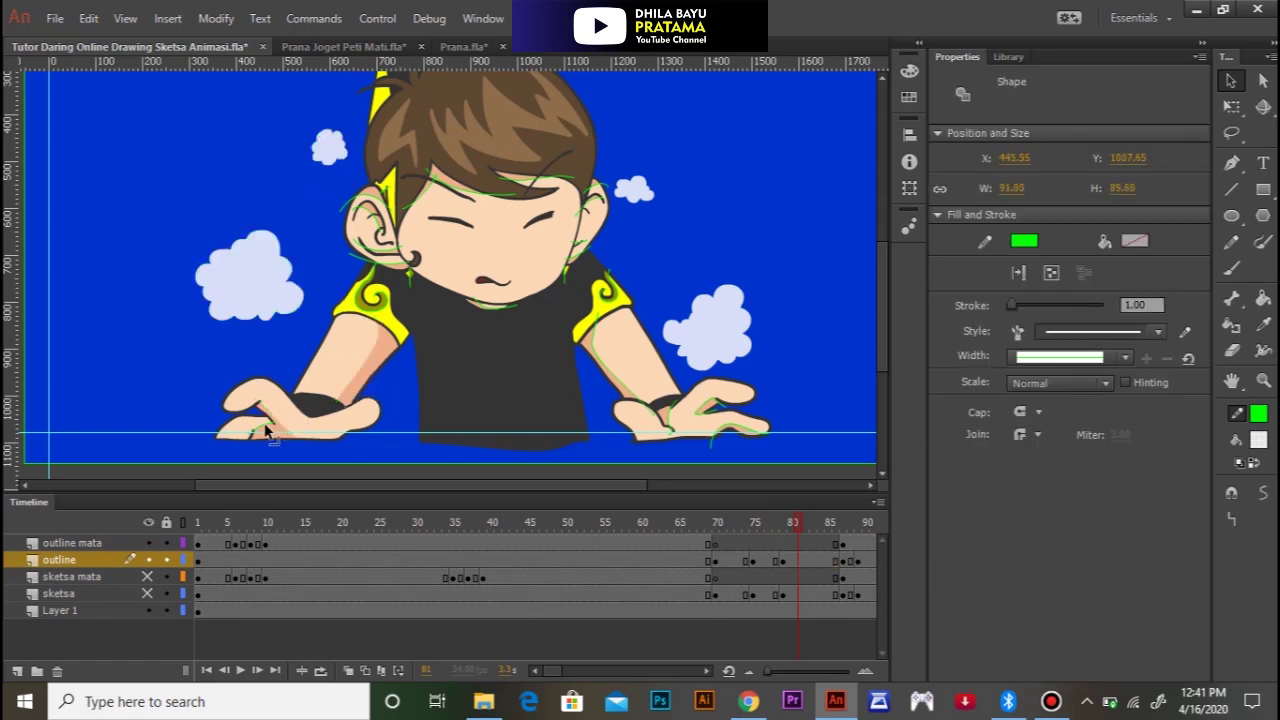
key("Delete")
left_click(622, 388)
key("Delete")
left_click(618, 310)
key("Delete")
Step: Delete the green guide lines on the right earring and the right ear
left_click(564, 276)
key("Delete")
left_click(579, 250)
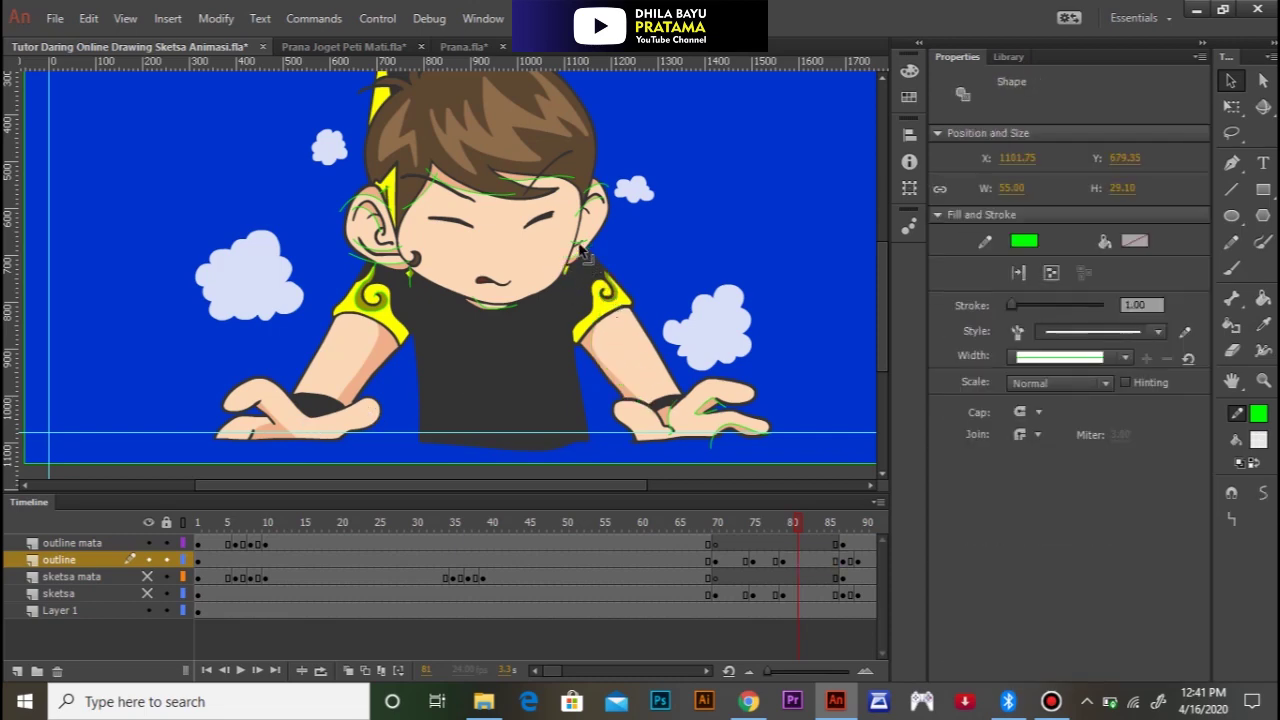
key("Delete")
left_click(596, 205)
key("Delete")
left_click(596, 194)
key("Delete")
Step: Delete the green guide lines along the forehead shadow at frame 81
left_click(527, 185)
key("Delete")
left_click(455, 193)
key("Delete")
Step: Delete the green guide lines on the left ear and the left earring
left_click(388, 200)
key("Delete")
left_click(372, 205)
key("Delete")
left_click(380, 243)
key("Delete")
left_click(385, 249)
key("Delete")
left_click(392, 262)
key("Delete")
left_click(409, 282)
key("Delete")
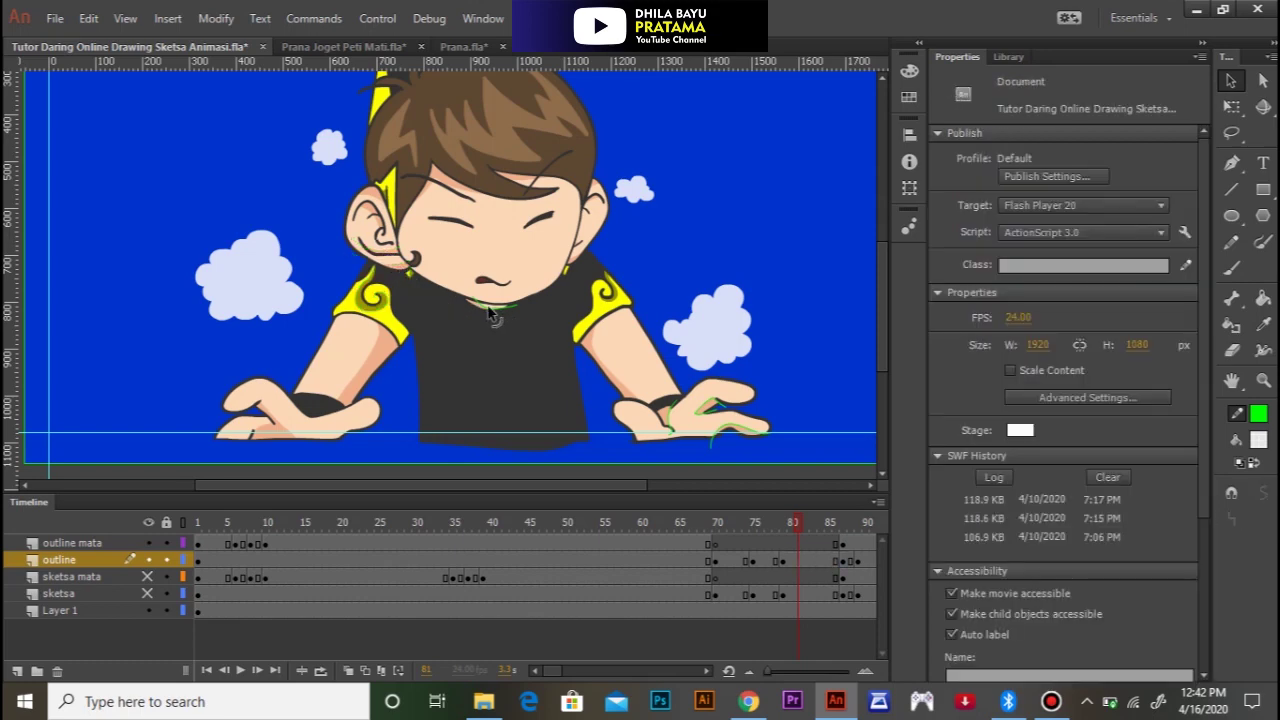
Step: Delete the green guide lines along the neck shadow and on the right hand's shadows
left_click(517, 313)
key("Delete")
left_click(673, 424)
key("Delete")
left_click(722, 412)
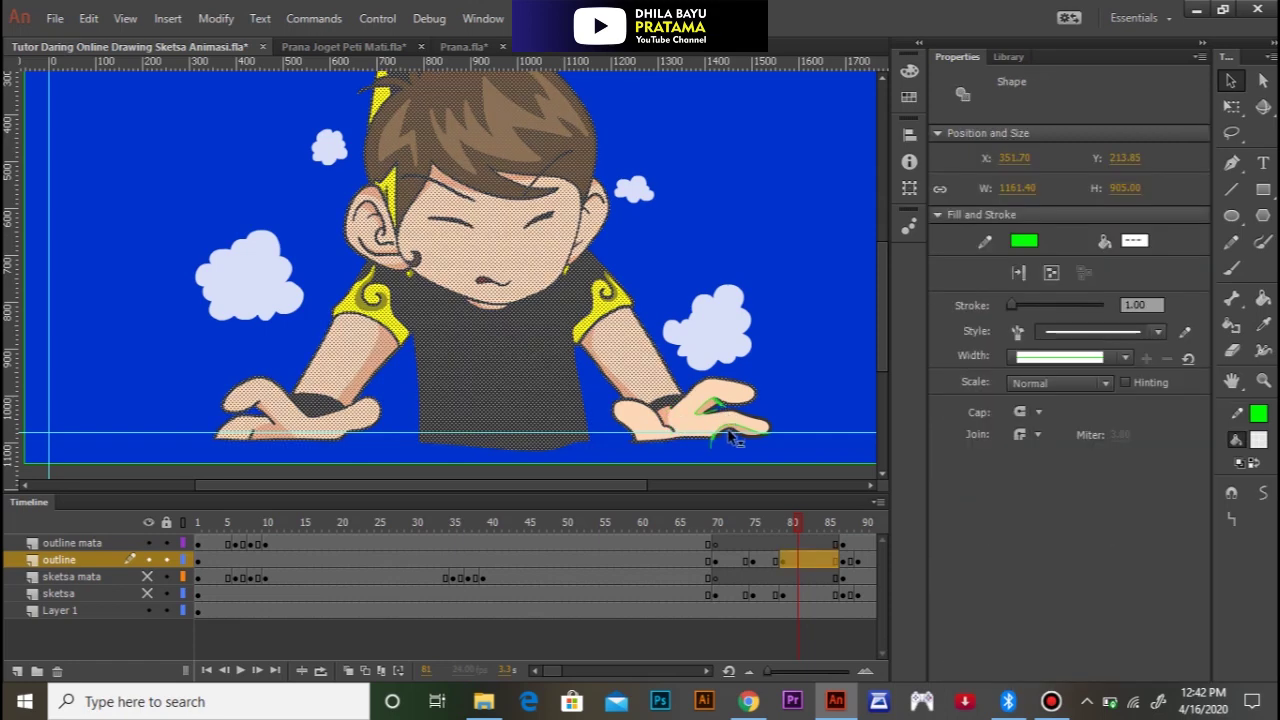
left_click(714, 446)
key("Delete")
left_click(715, 416)
key("Delete")
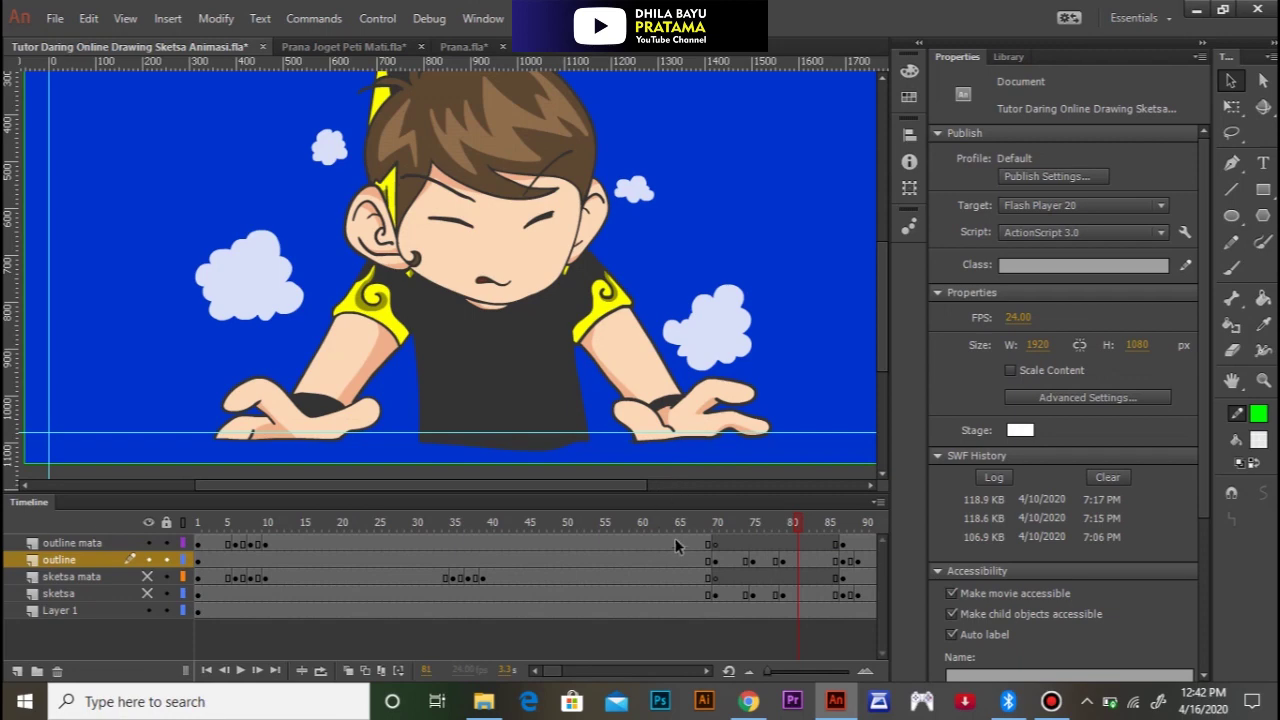
Step: At frame 87, delete the green guide lines on both arm shadows, the right sleeve ornament and the neck shadow
left_click_drag(807, 525, 840, 525)
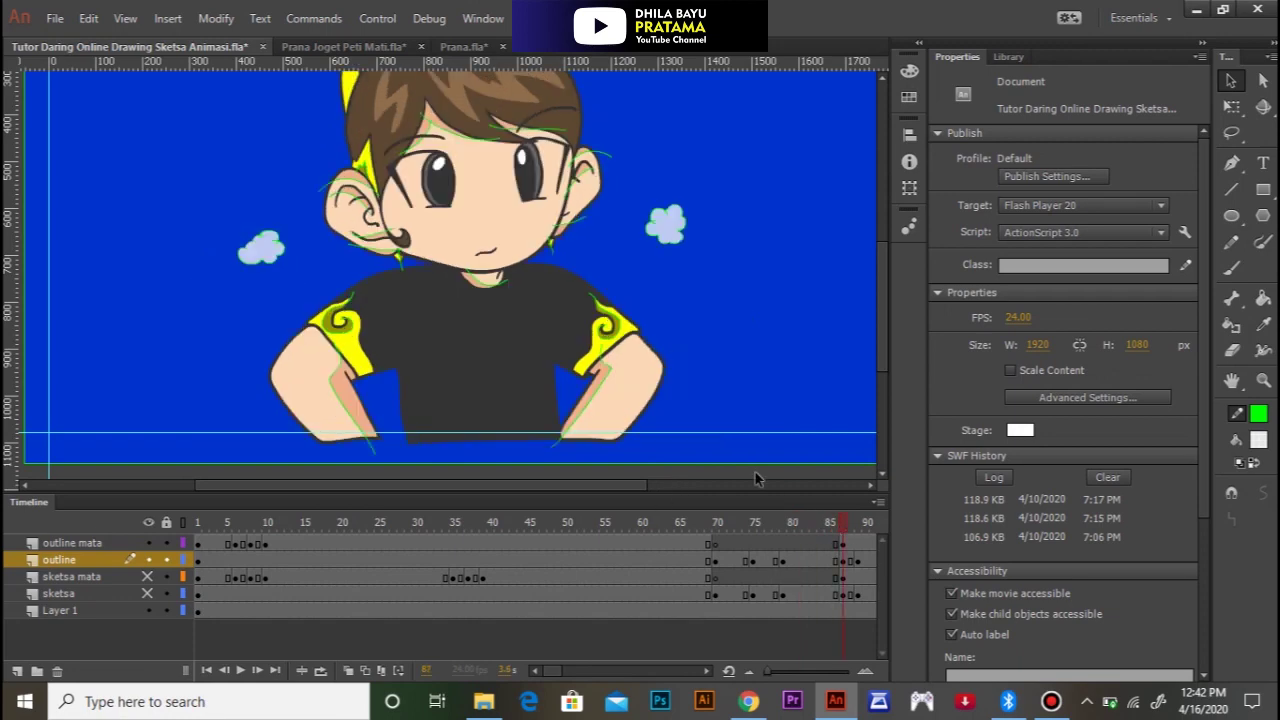
left_click(607, 367)
key("Delete")
left_click(603, 330)
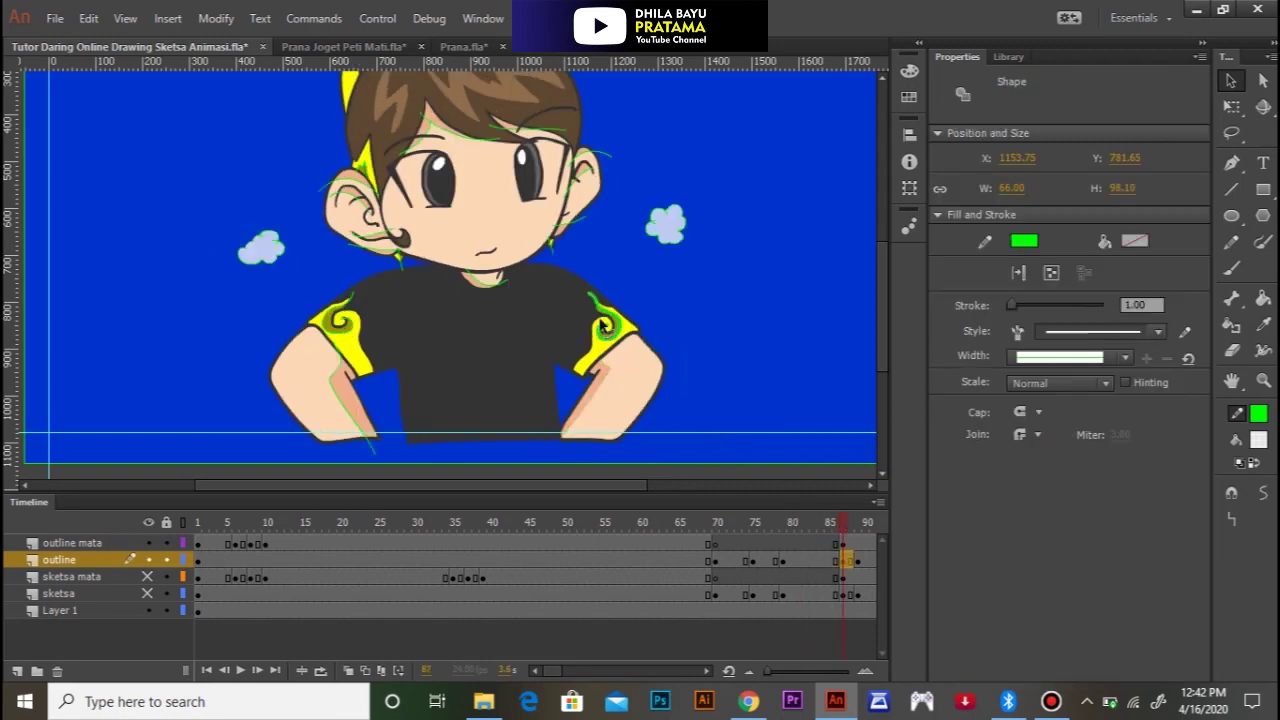
key("Delete")
left_click(478, 283)
key("Delete")
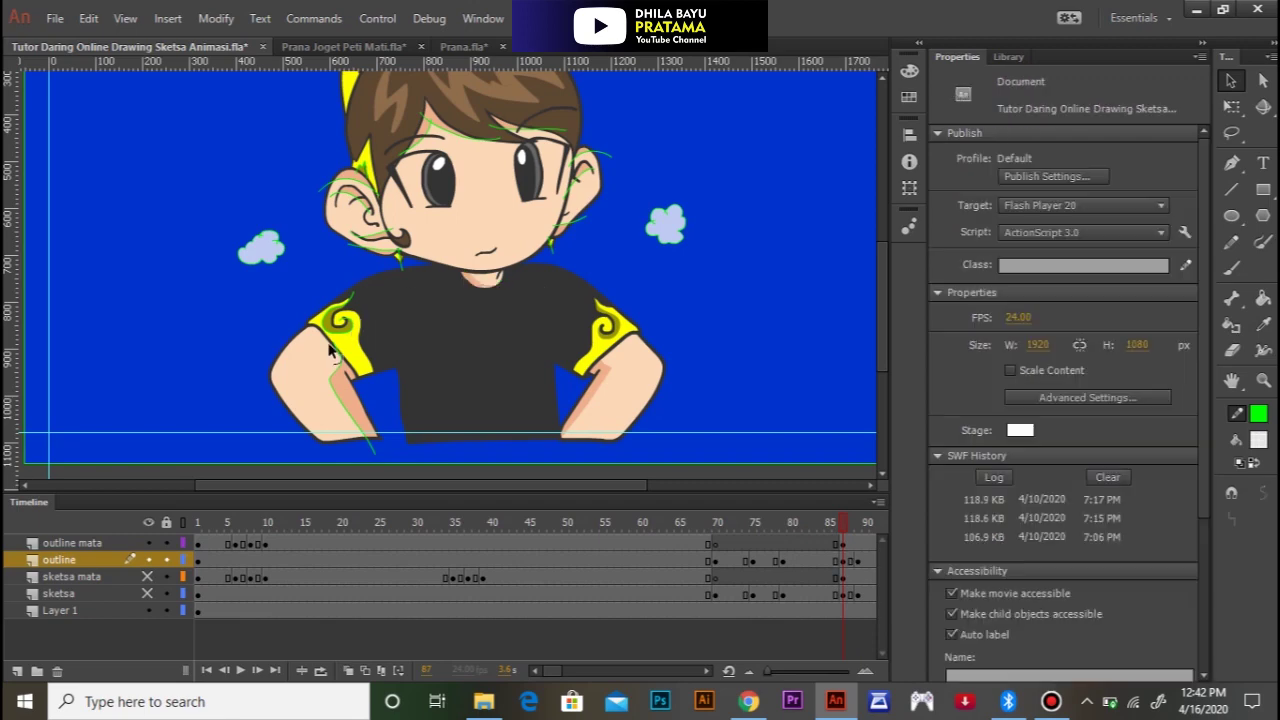
left_click(334, 370)
key("Delete")
double_click(364, 346)
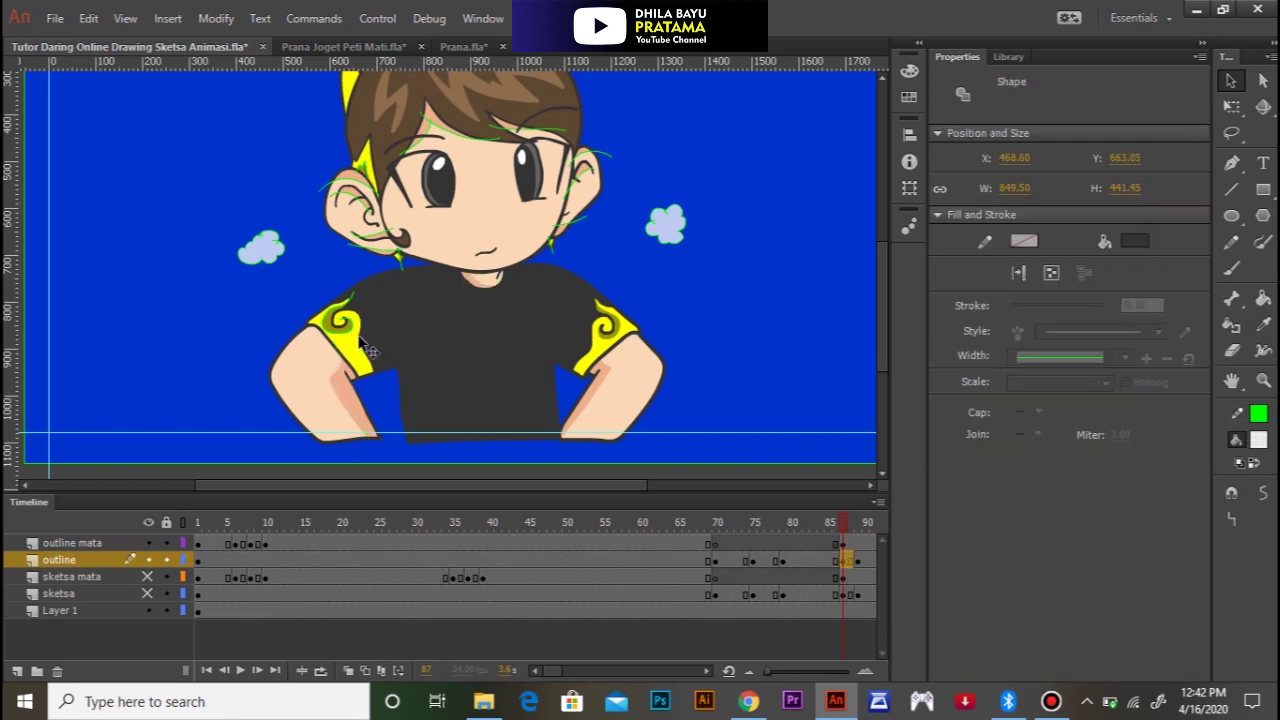
Step: Delete the green guide lines on the lower right ear and on the upper and inner left ear
left_click(586, 226)
left_click(579, 219)
key("Delete")
left_click(552, 244)
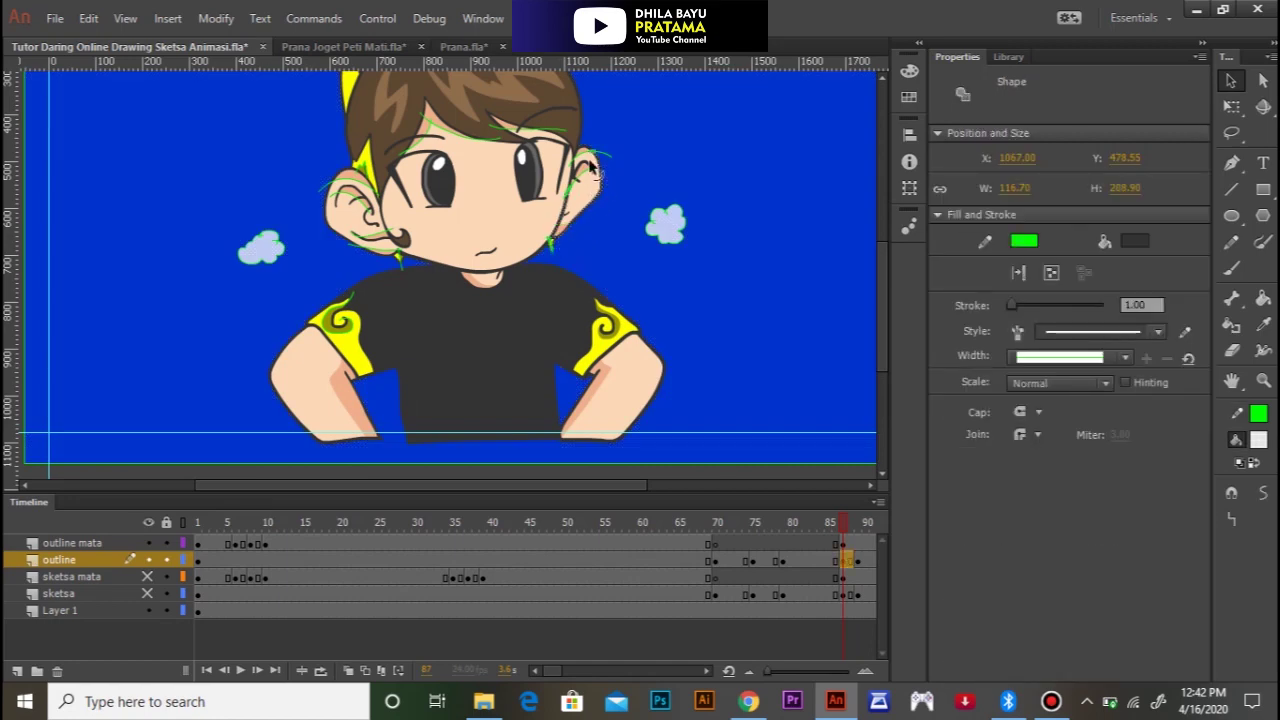
left_click(347, 198)
key("Delete")
left_click(349, 181)
key("Delete")
key("Delete")
Step: Delete the green outlines around both smoke clouds at frame 87
double_click(267, 231)
key("Delete")
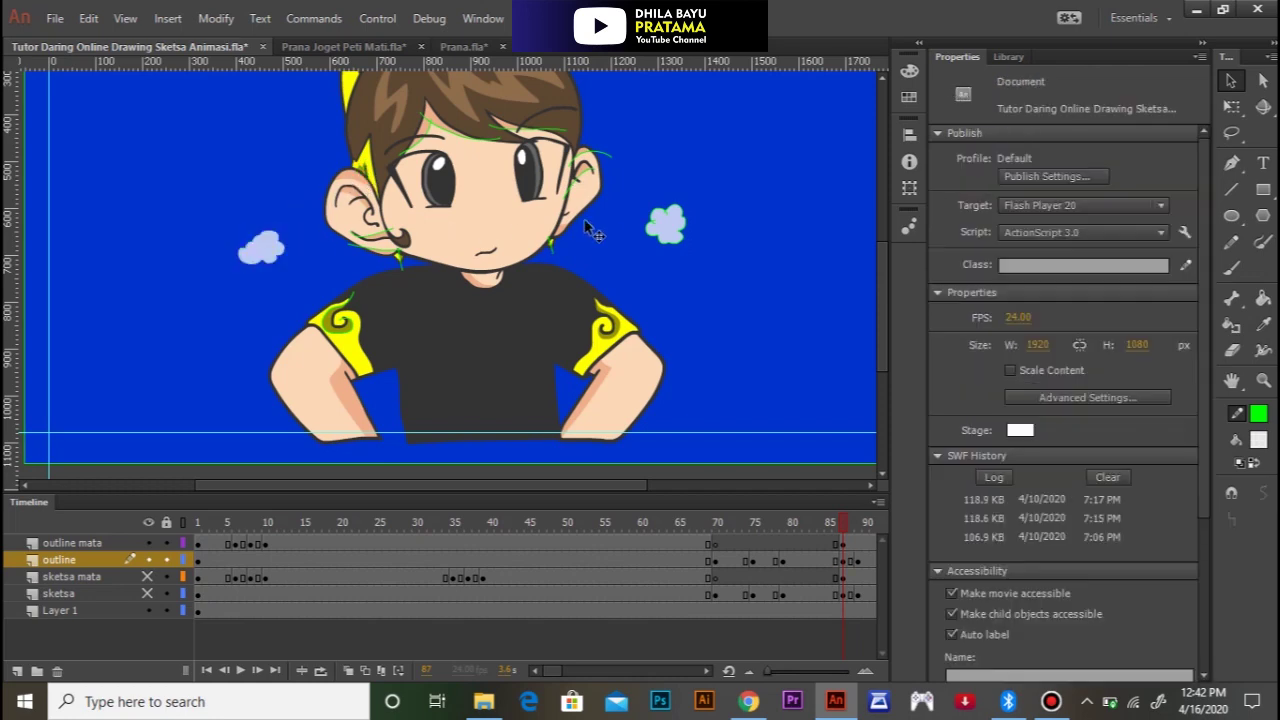
left_click(660, 222)
key("Delete")
Step: Delete the green guide lines on the upper right ear and along the forehead shadow
left_click(590, 174)
key("Delete")
left_click(578, 174)
key("Delete")
left_click(556, 138)
key("Delete")
left_click(445, 132)
key("Delete")
Step: Delete the green guide lines on both earrings, the lower left ear and the left sleeve ornament
left_click(553, 247)
key("Delete")
left_click(402, 265)
key("Delete")
double_click(381, 237)
key("Delete")
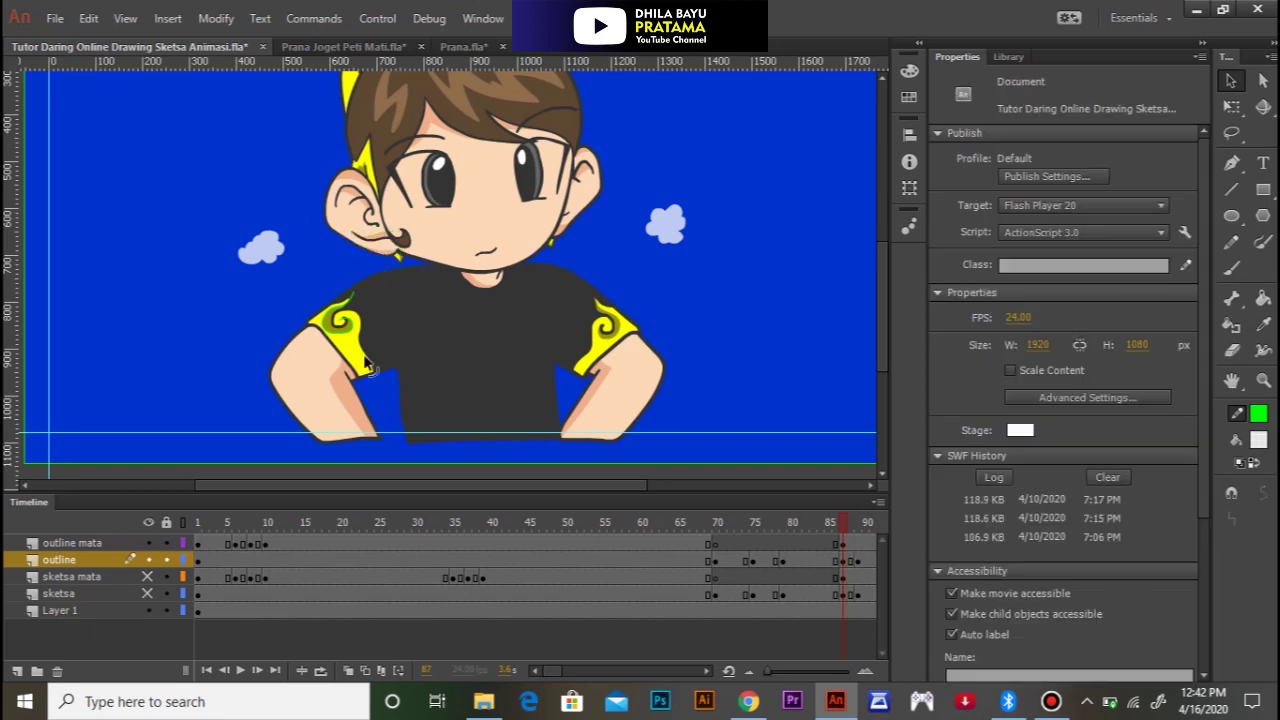
key("Delete")
Step: At frame 89, delete the green outlines around both clouds and the guide lines on the upper and inner left ear
left_click_drag(843, 526, 858, 520)
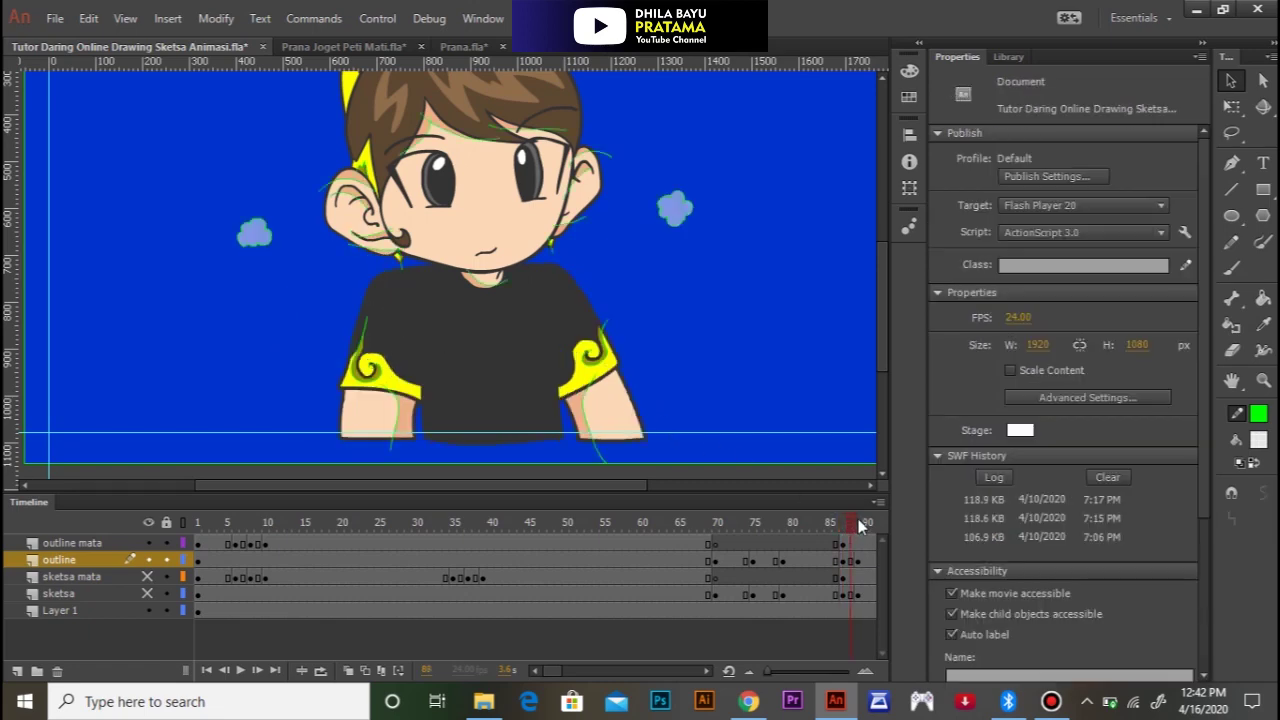
left_click(676, 210)
key("Escape")
left_click(270, 240)
key("Escape")
left_click(352, 188)
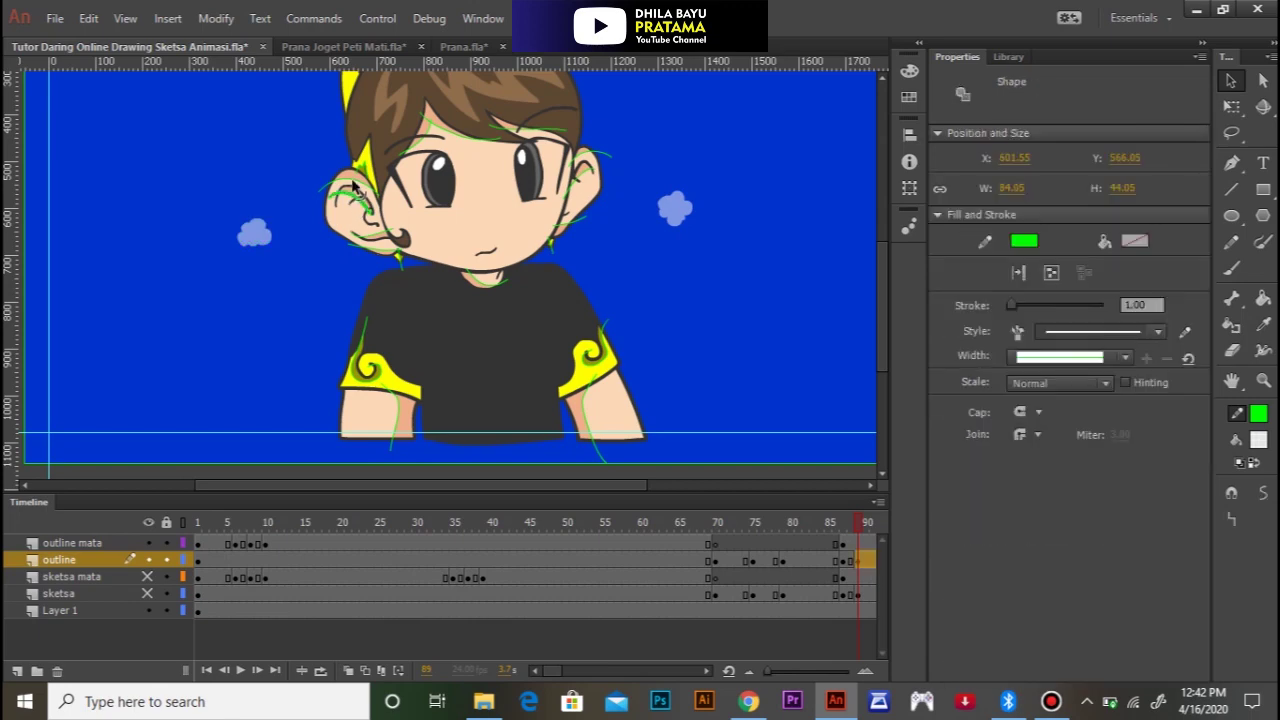
key("Escape")
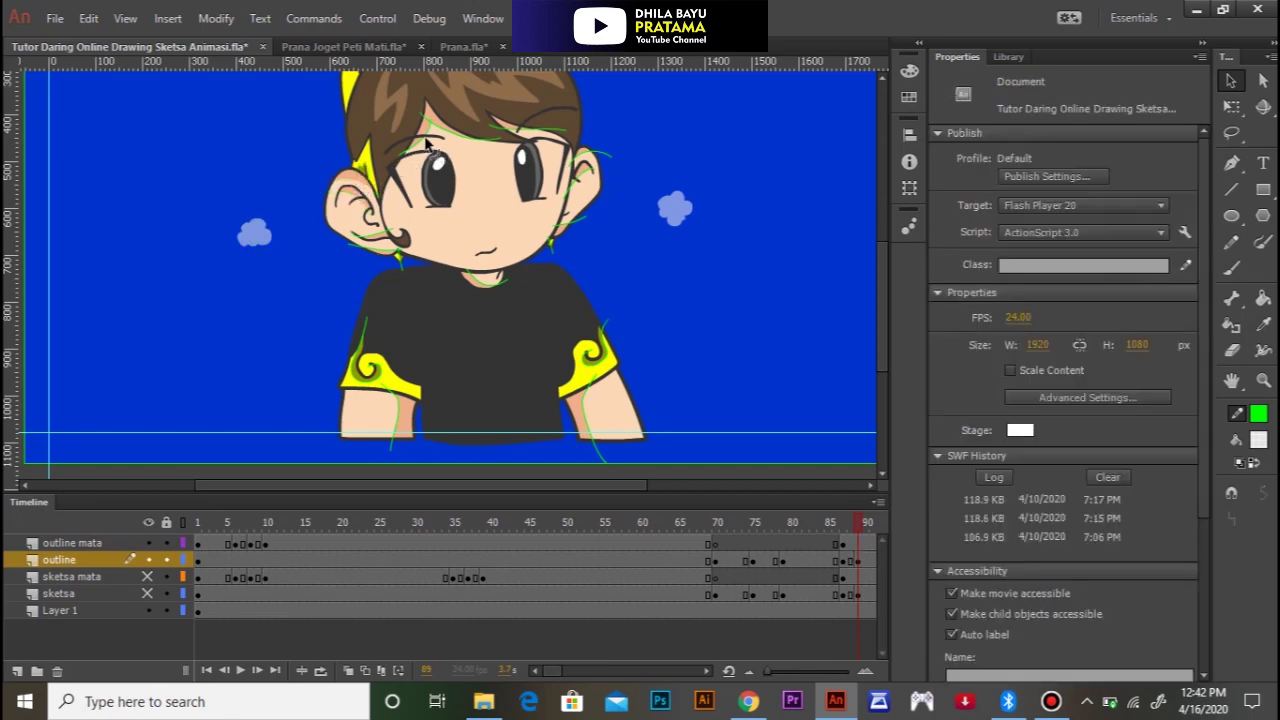
Step: At frame 89, delete the green guide lines along the forehead shadow and around the right ear
left_click(432, 130)
key("Escape")
left_click(518, 137)
key("Escape")
left_click(403, 275)
left_click(583, 228)
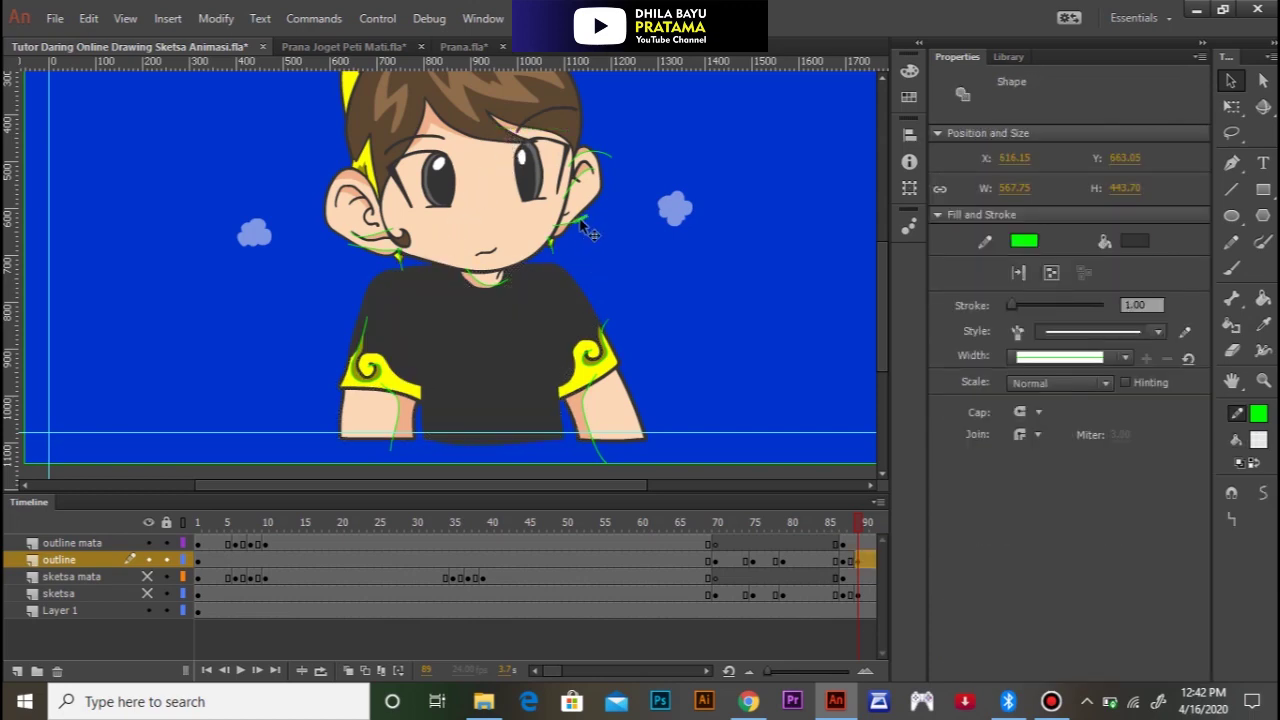
key("Delete")
left_click(604, 157)
key("Delete")
left_click(586, 174)
key("Delete")
Step: Delete the green guide lines on both earrings, under the chin on the neck and on the lower left ear
left_click(552, 251)
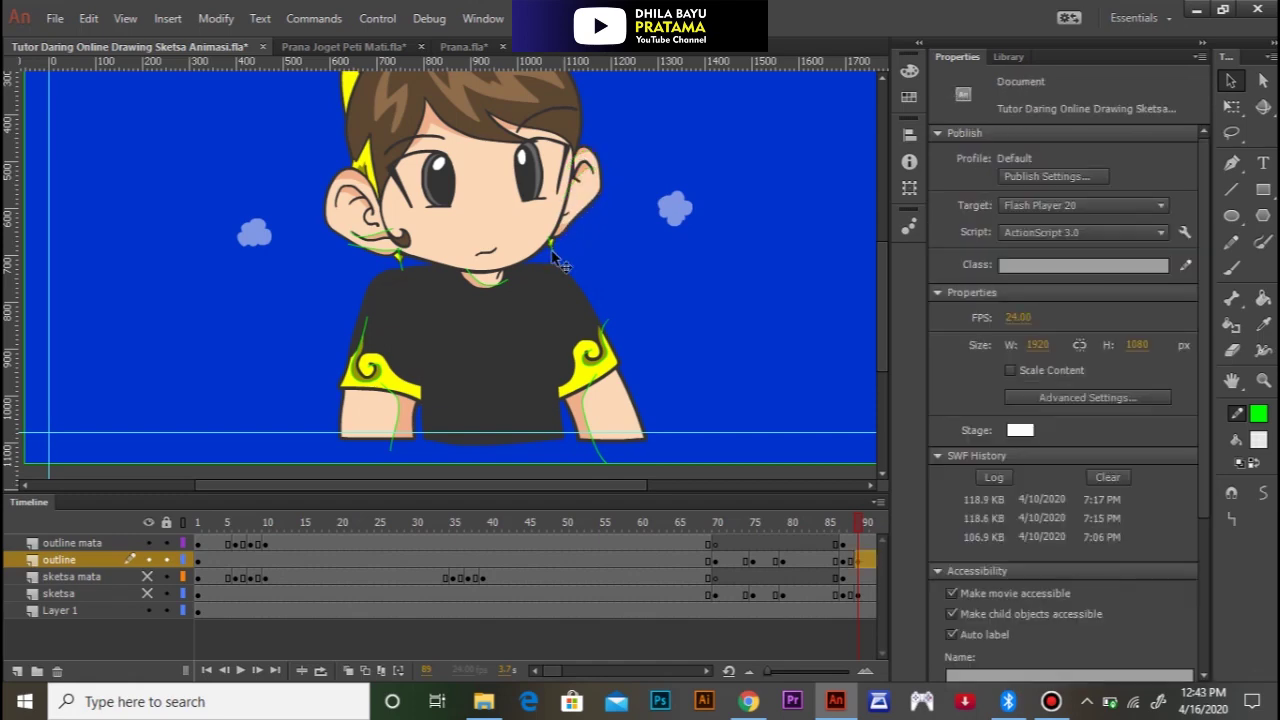
key("Delete")
left_click(482, 284)
key("Delete")
key("Escape")
left_click(385, 250)
key("Escape")
left_click(382, 245)
key("Escape")
Step: Delete the green guide lines on both sleeve ornaments and along the shadows of both arms
left_click(367, 340)
key("Escape")
left_click(572, 393)
key("Escape")
left_click(596, 398)
key("Delete")
left_click(608, 321)
key("Delete")
Step: At frame 120, delete the green guide lines on both arms and both sleeve ornaments
left_click_drag(860, 527, 719, 523)
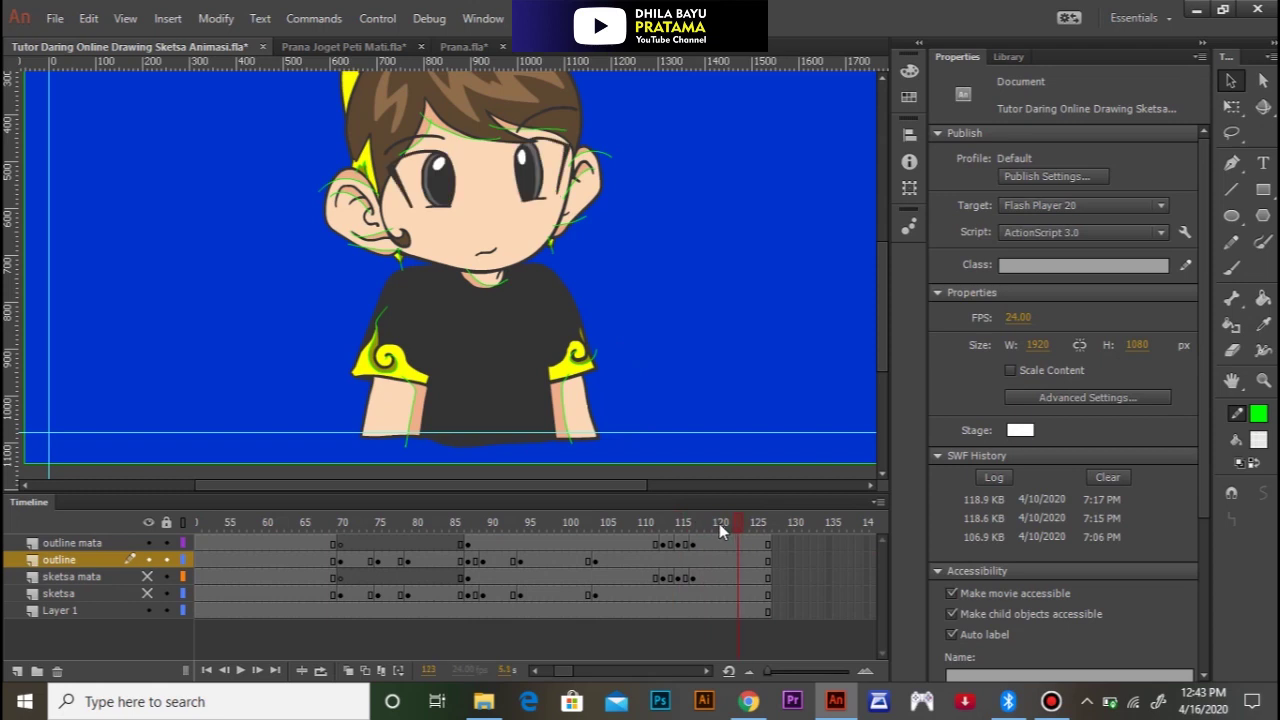
left_click(560, 396)
left_click(600, 366)
left_click(603, 364)
key("Delete")
left_click(412, 402)
key("Delete")
left_click(398, 366)
key("Delete")
Step: Delete the green guide lines on the neck, the right earring and the right ear at frame 120
left_click(476, 280)
key("Delete")
left_click(552, 250)
left_click(584, 234)
left_click(587, 228)
left_click(592, 185)
left_click(591, 172)
left_click(596, 165)
left_click(600, 158)
left_click(597, 153)
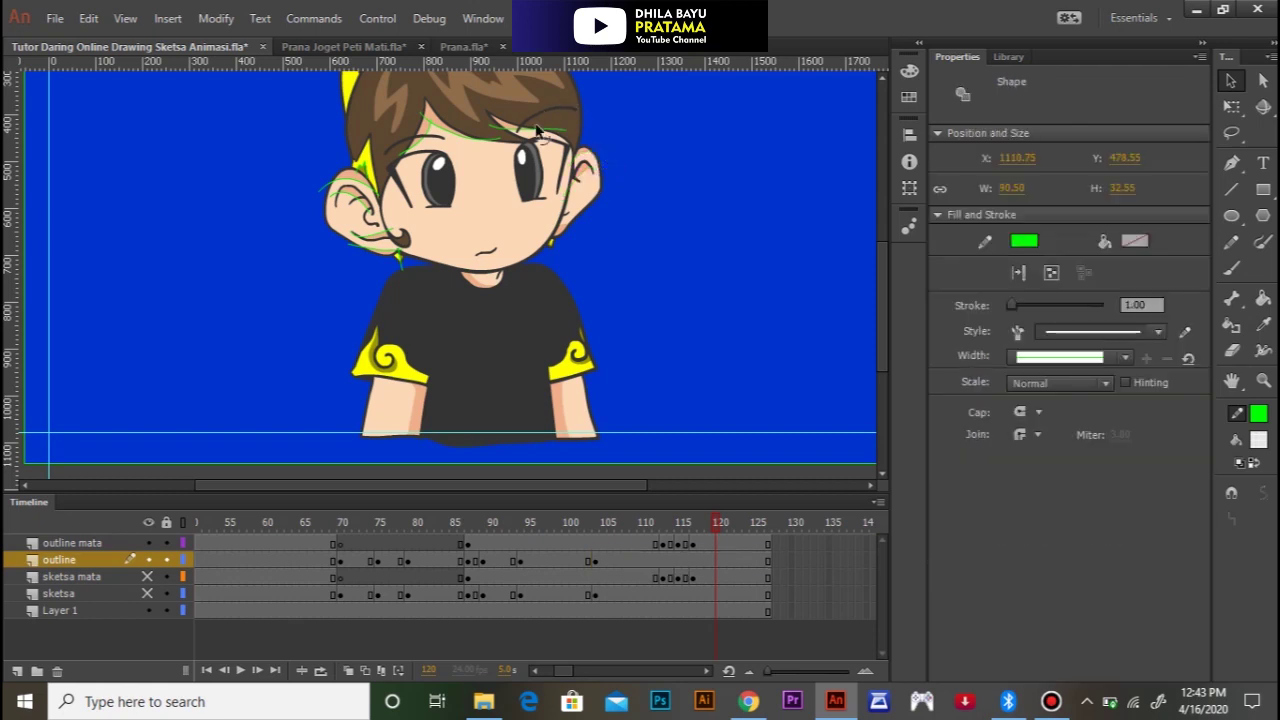
Step: Delete the green guide lines under the fringe along the forehead shadow at frame 120
left_click(515, 135)
left_click(535, 138)
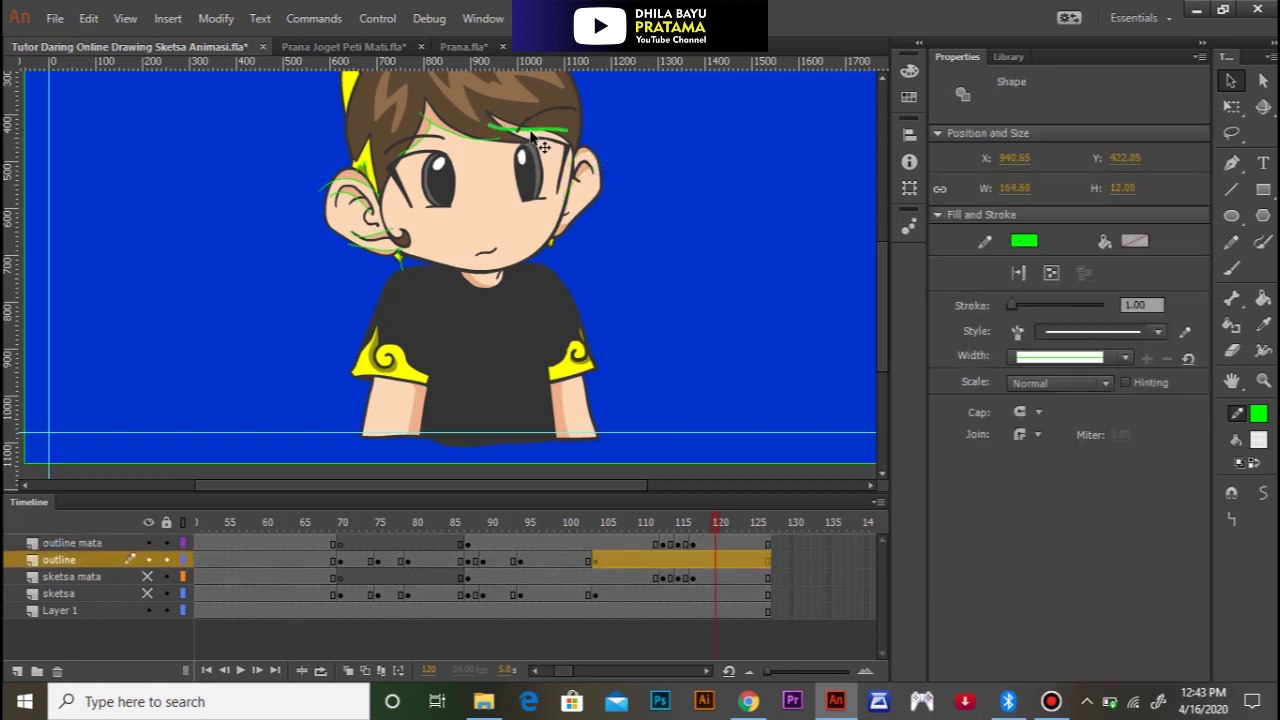
left_click(462, 140)
left_click(440, 132)
Step: Delete the green guide lines on the yellow hair ribbon, the left ear and the left earring
left_click(356, 178)
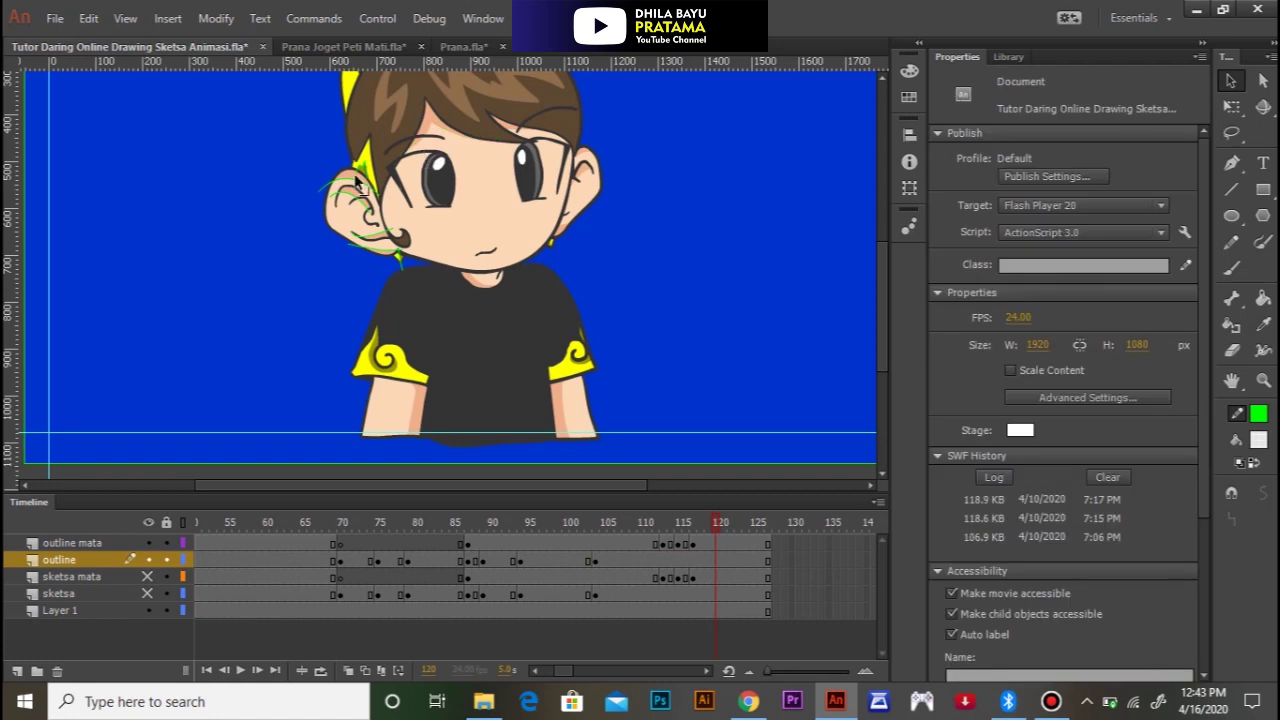
left_click(362, 170)
key("Delete")
left_click(355, 182)
key("Delete")
left_click(358, 203)
left_click(360, 205)
left_click(362, 206)
left_click(376, 236)
key("Delete")
left_click(386, 250)
key("Delete")
left_click(420, 287)
Step: At frame 100, delete the green outlines around all three small clouds
left_click_drag(717, 523, 569, 523)
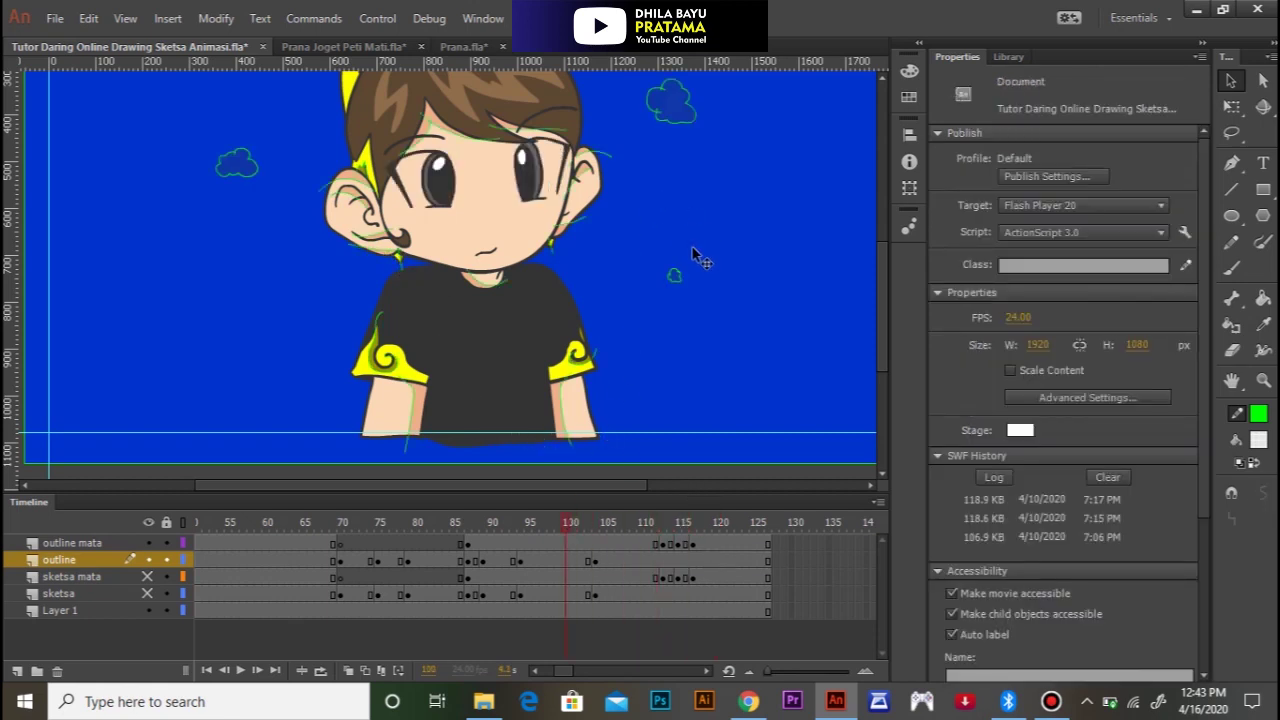
left_click(675, 278)
left_click(700, 145)
left_click(652, 120)
key("Delete")
left_click(251, 165)
key("Delete")
Step: Delete the green guide lines along the forehead shadow at frame 100
left_click(366, 177)
left_click(452, 141)
left_click(546, 147)
left_click(547, 145)
left_click(530, 130)
key("Delete")
Step: Delete the green guide lines on the right ear, right earring and neck at frame 100
left_click(591, 153)
key("Delete")
left_click(587, 172)
key("Delete")
left_click(564, 224)
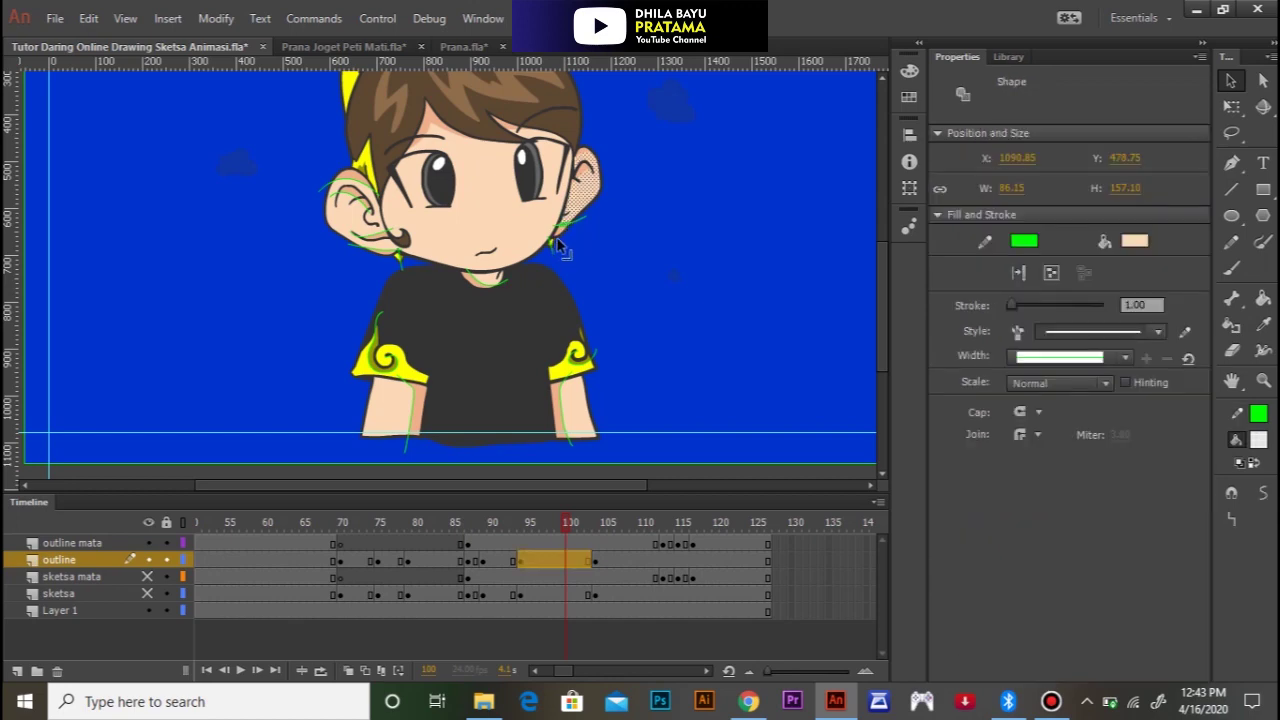
left_click(556, 250)
left_click(550, 250)
key("Delete")
left_click(480, 283)
key("Delete")
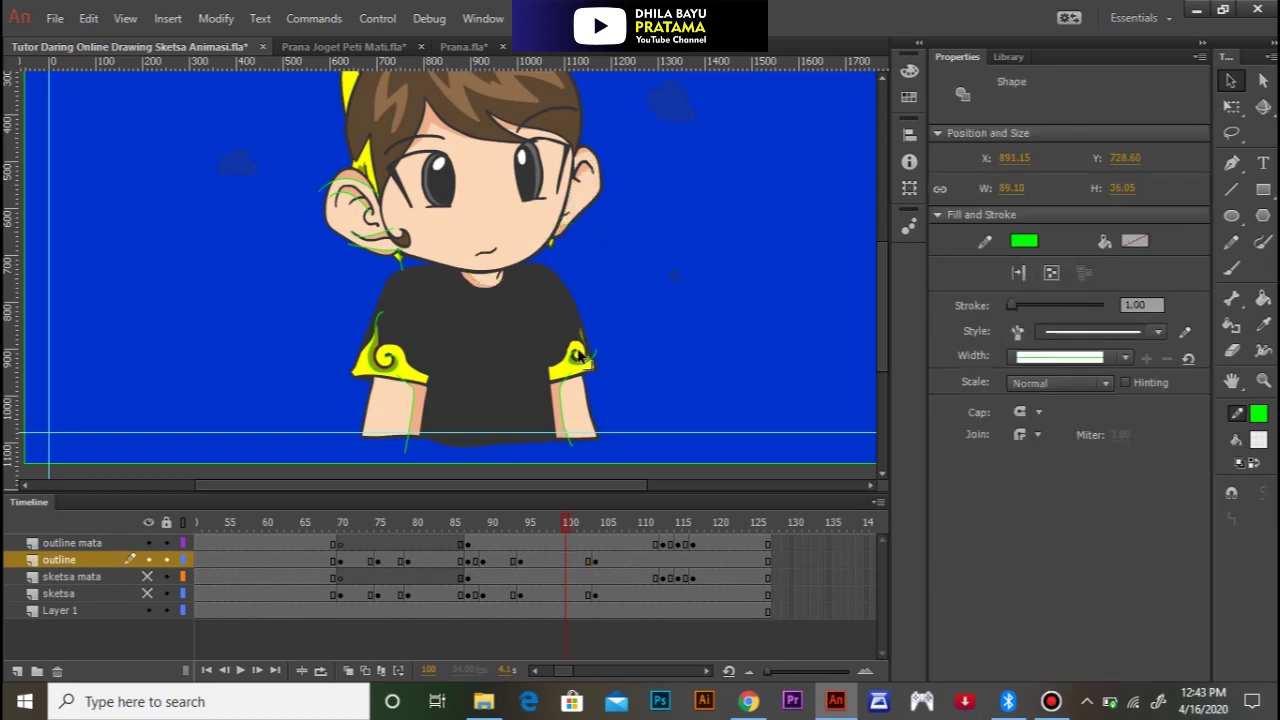
Step: Delete the green guide lines on both sleeve ornaments and both arms at frame 100
left_click(582, 347)
left_click(584, 365)
key("Delete")
left_click(563, 390)
key("Delete")
left_click(412, 405)
key("Delete")
left_click(397, 363)
key("Delete")
Step: Delete the green guide lines on the left earring and the left ear at frame 100
left_click(400, 272)
key("Delete")
left_click(386, 246)
key("Delete")
left_click(362, 195)
key("Delete")
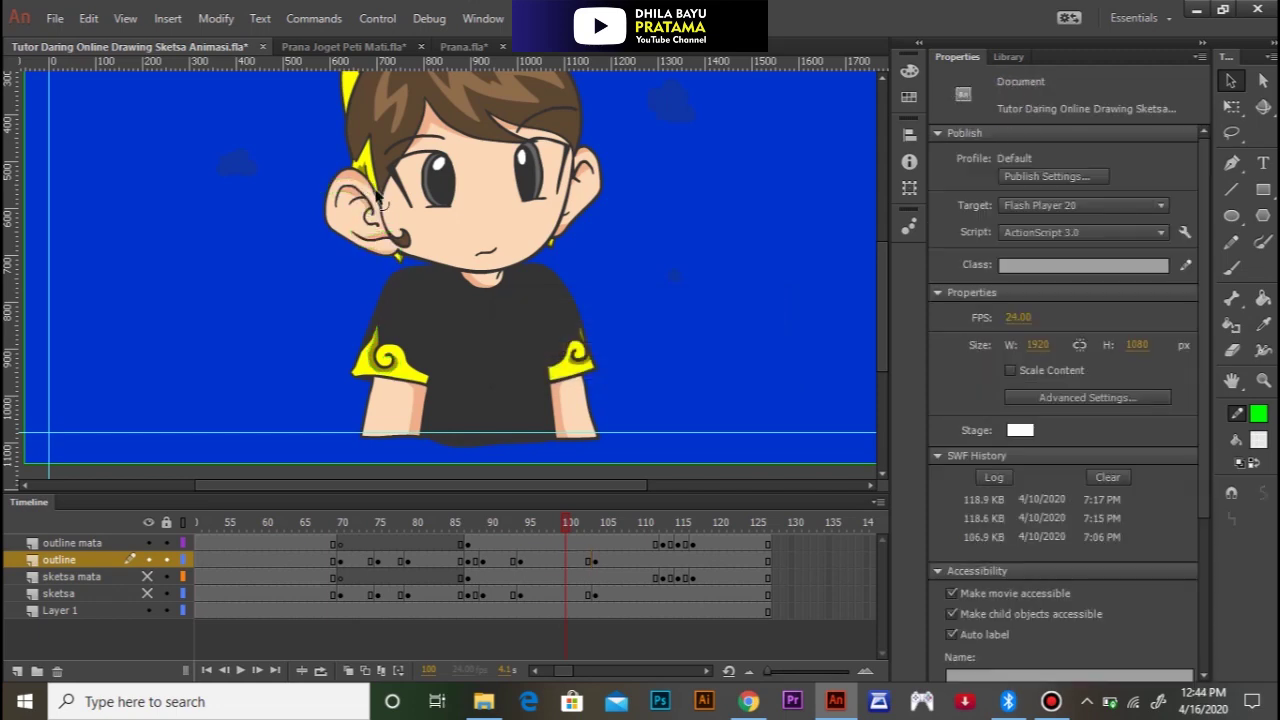
Step: Scrub through the whole animation to check every keyframe for leftover green guide lines
left_click_drag(564, 523, 280, 503)
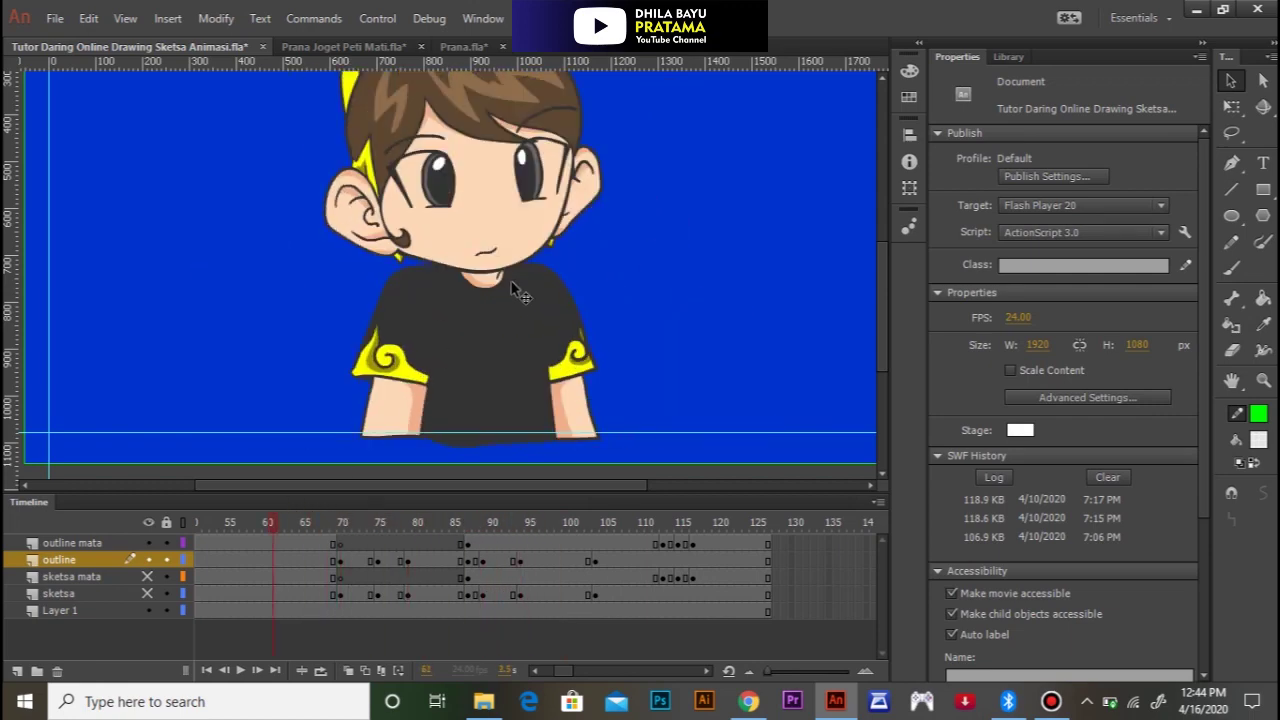
key("ctrl+minus")
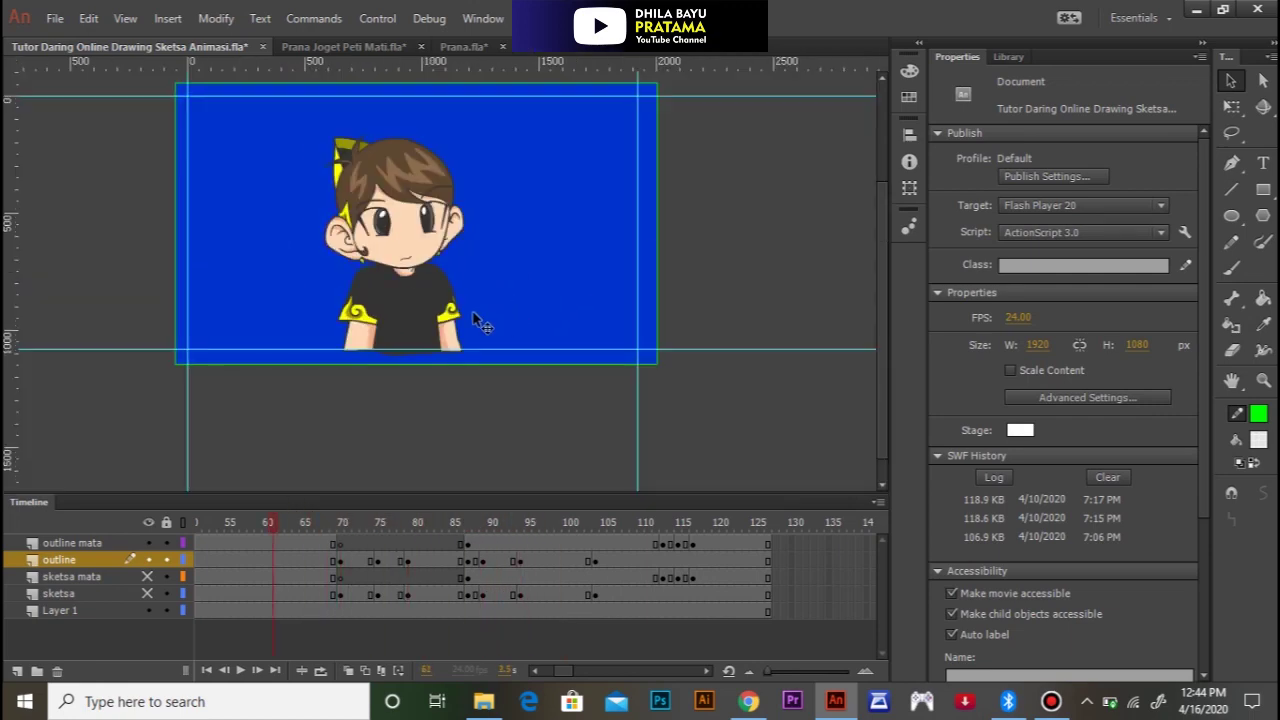
left_click(392, 243, "ctrl")
left_click_drag(468, 322, 437, 335)
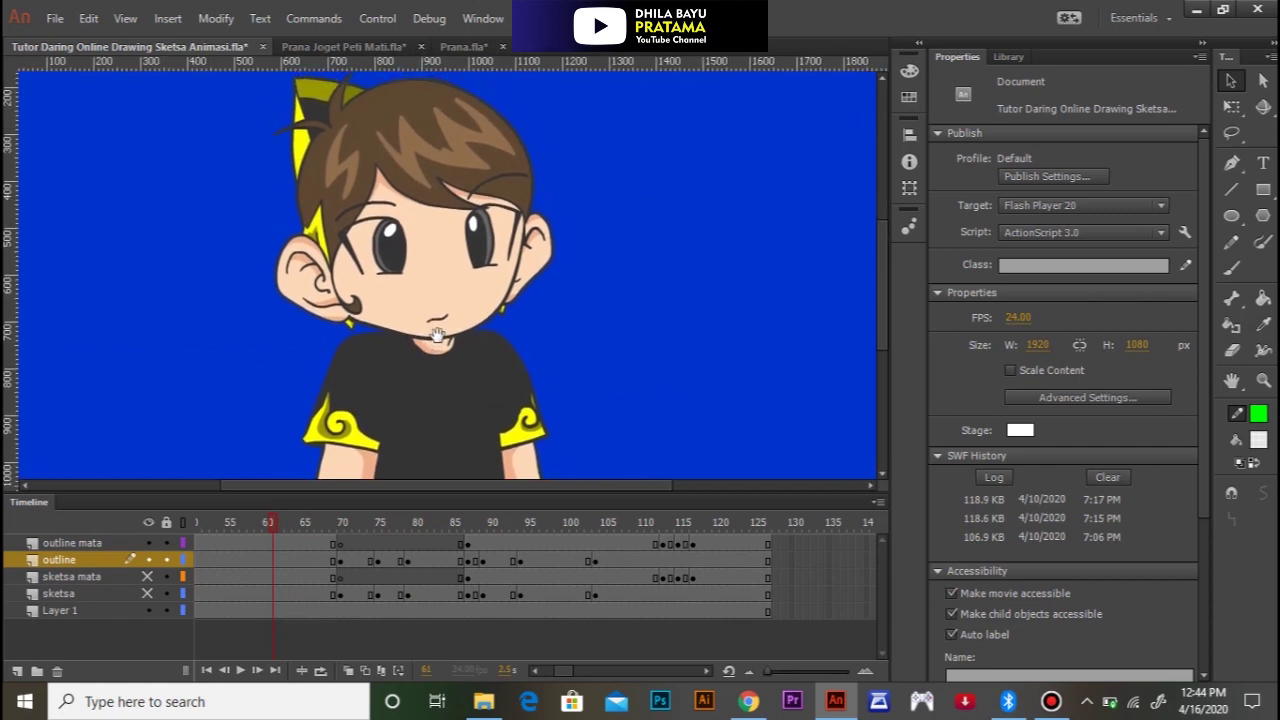
left_click_drag(259, 523, 283, 547)
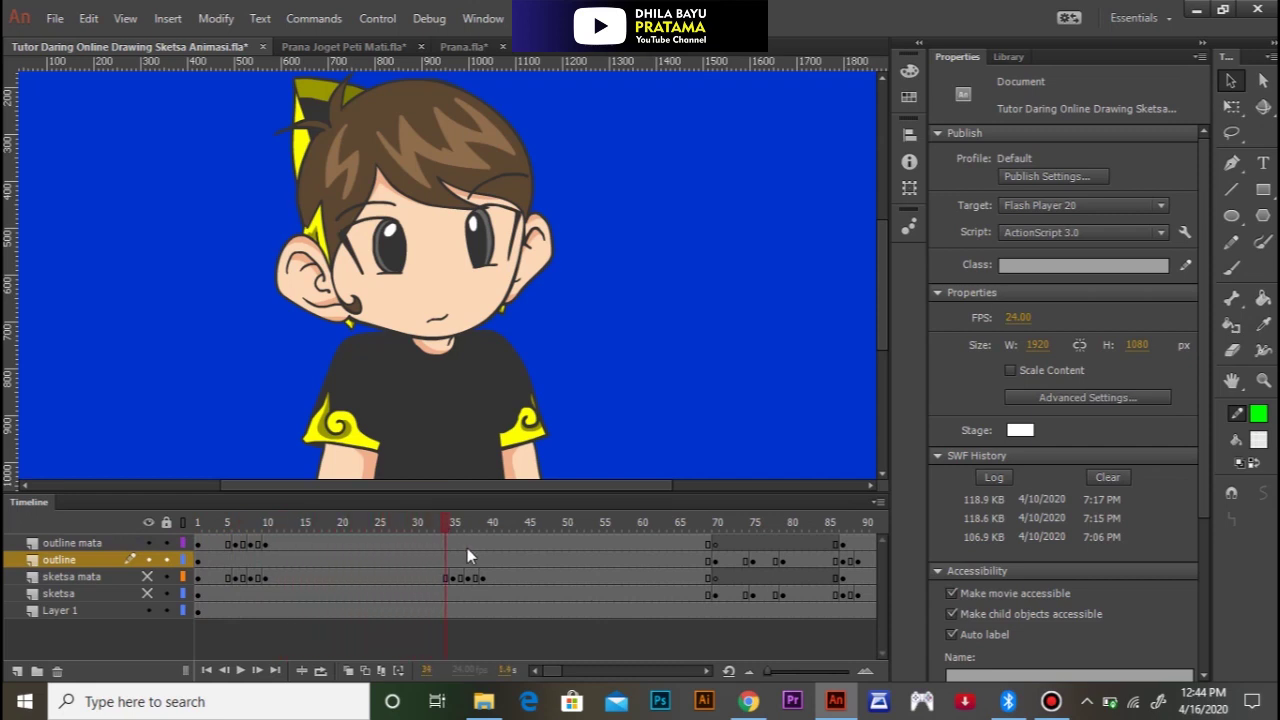
left_click_drag(521, 551, 589, 551)
left_click_drag(378, 570, 201, 561)
left_click_drag(663, 535, 391, 546)
left_click_drag(665, 530, 709, 530)
left_click_drag(553, 520, 380, 522)
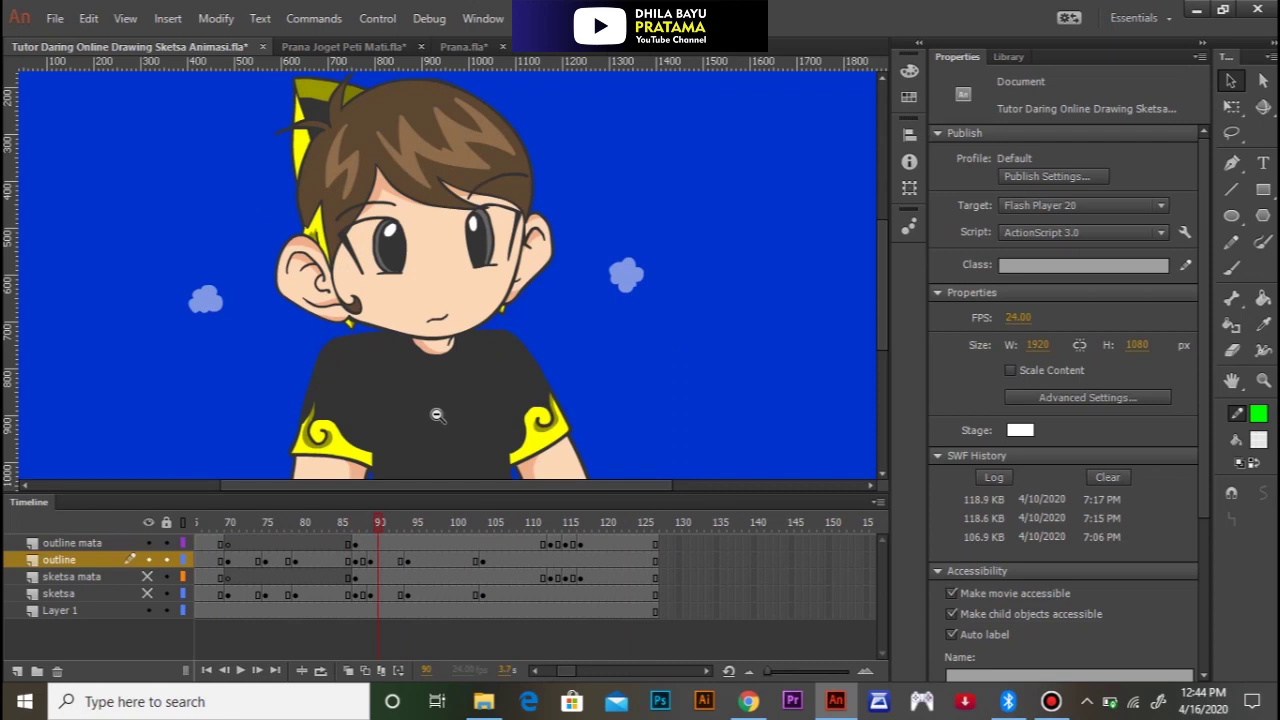
Step: Hide the blue background on Layer 1 and save the document
key("ctrl+minus")
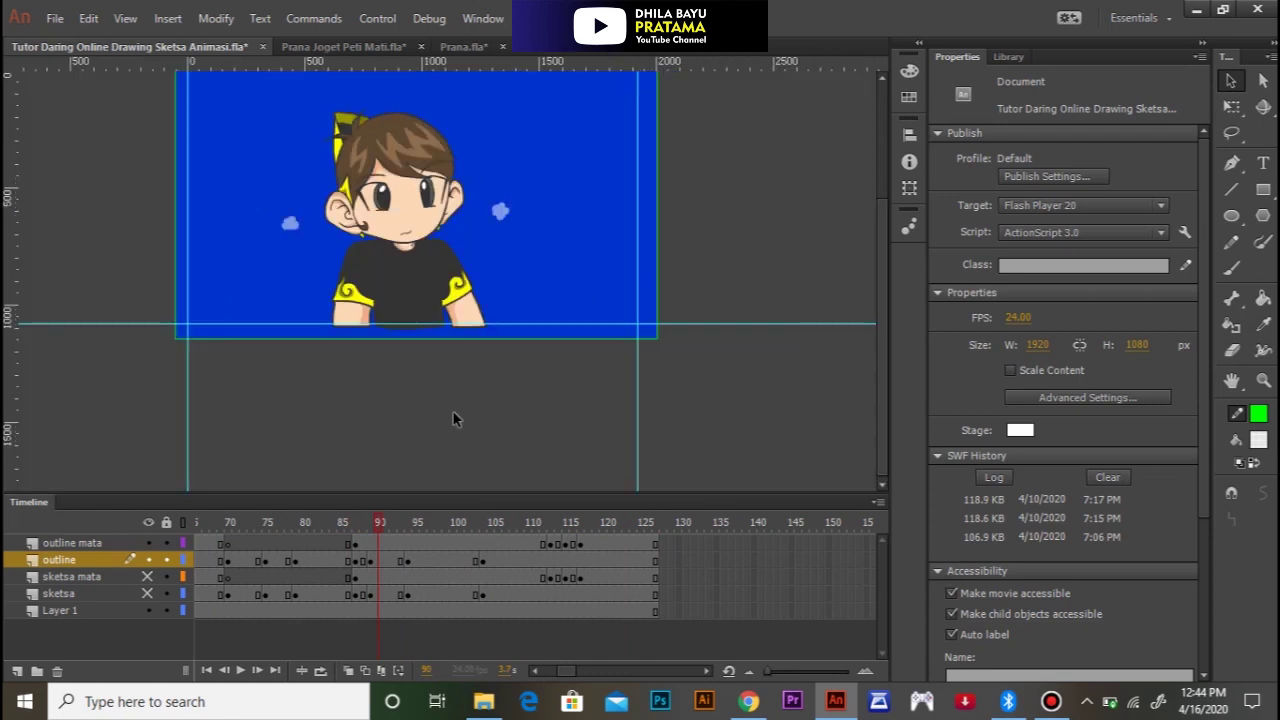
left_click(147, 611)
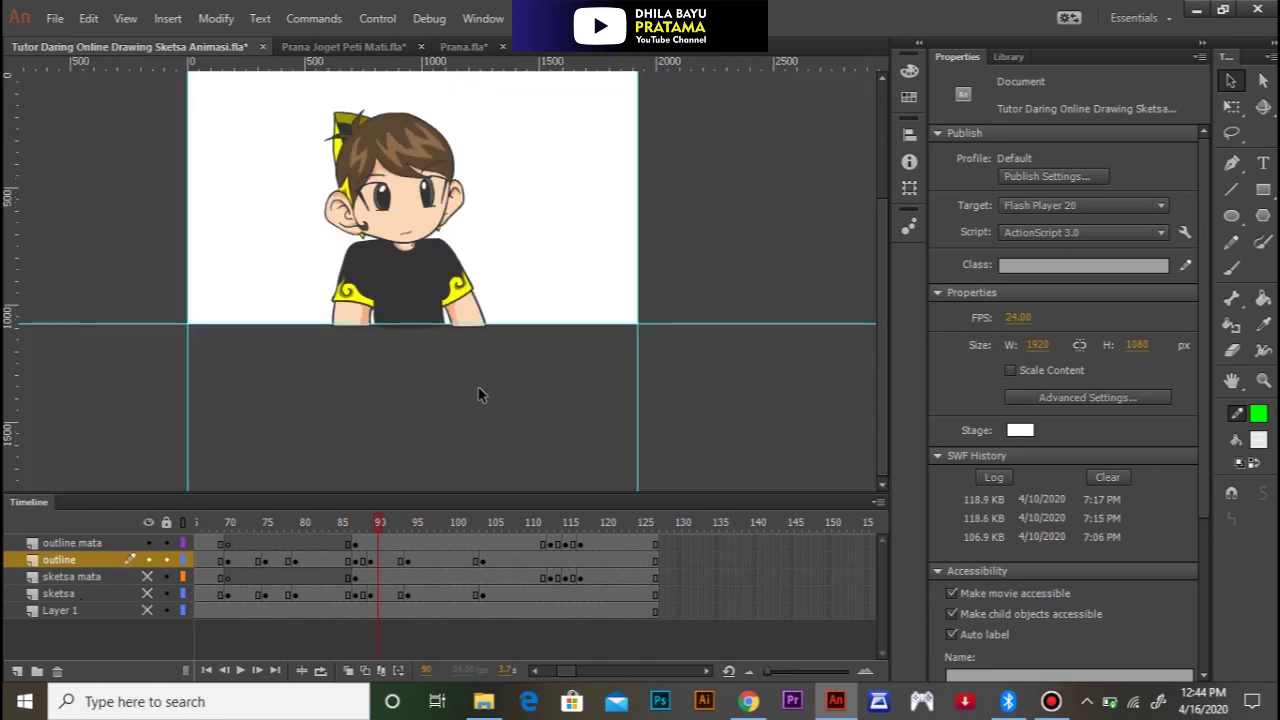
key("ctrl+s")
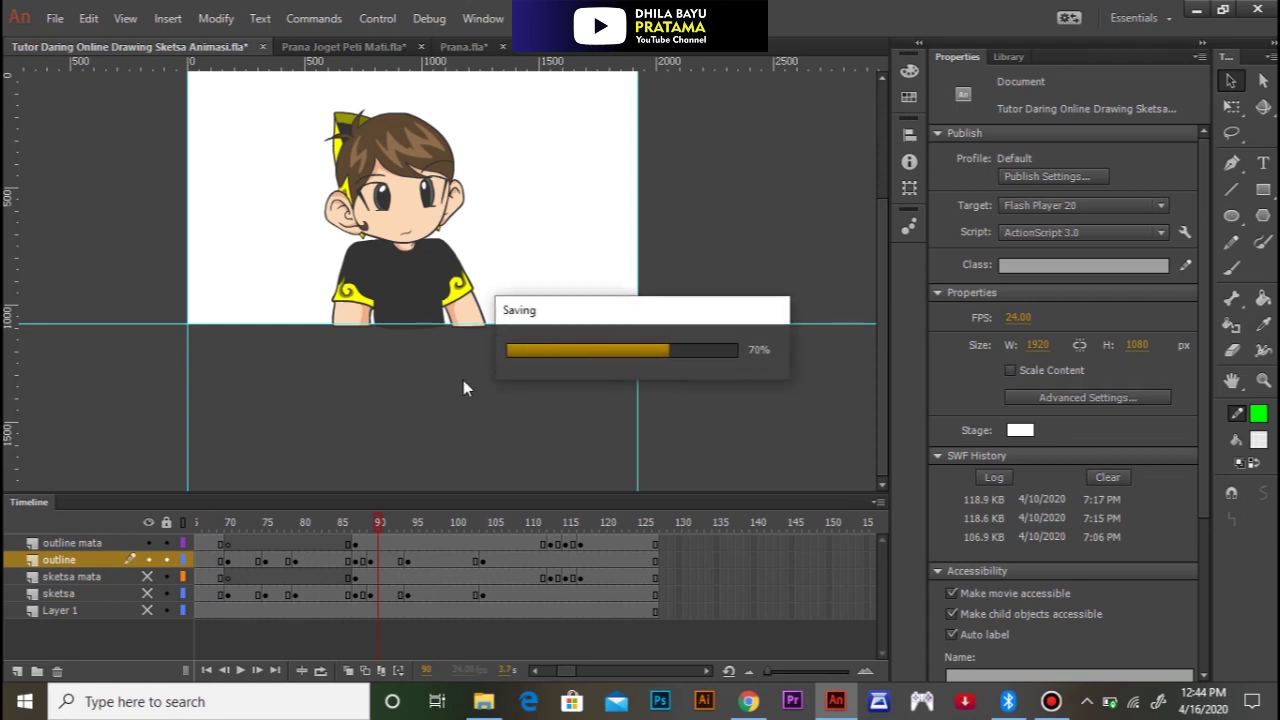
Step: Shrink the timeline area to enlarge the stage and examine the colored character at frame 90 up close
scroll(455, 361, "up", 3)
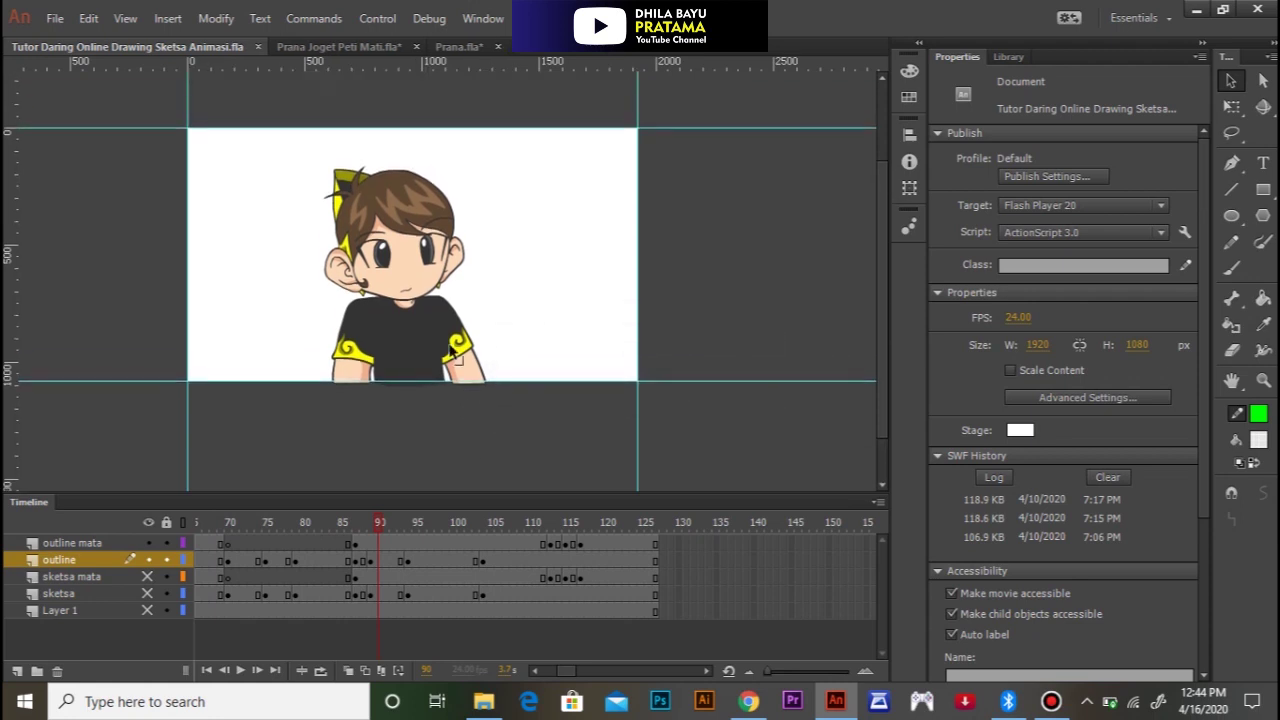
left_click(410, 294)
left_click_drag(446, 294, 455, 318)
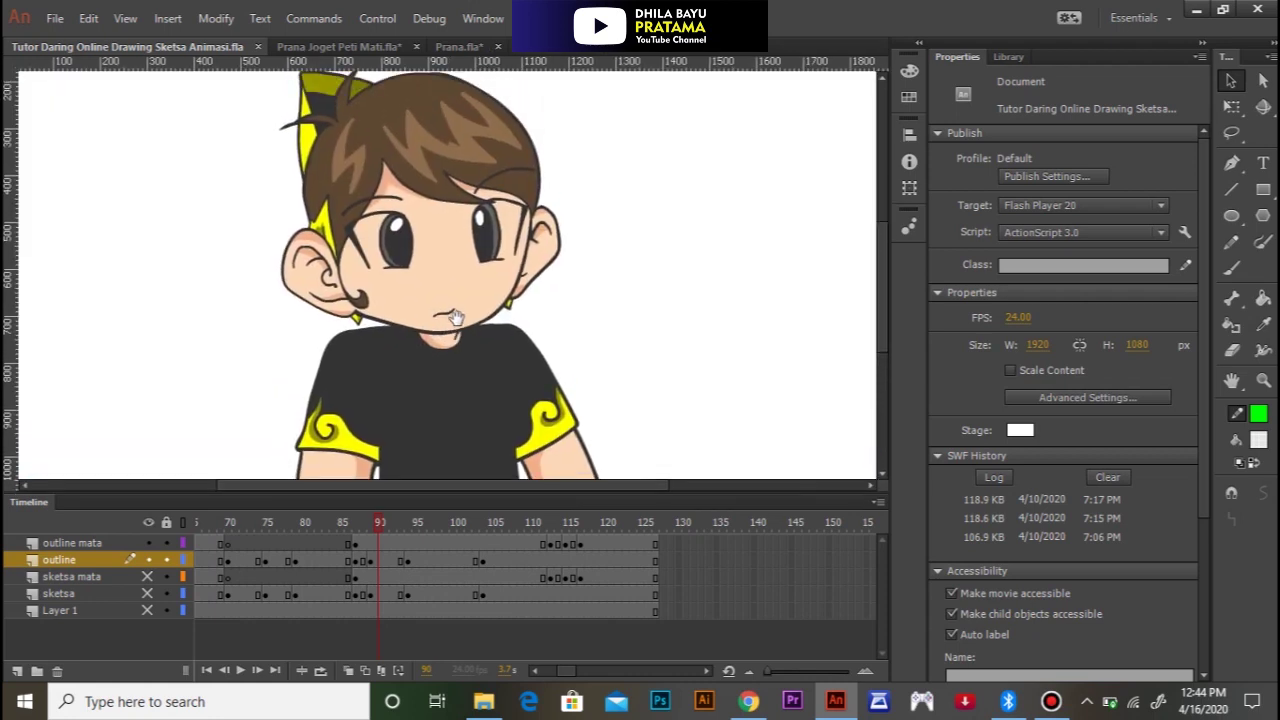
key("ctrl+minus")
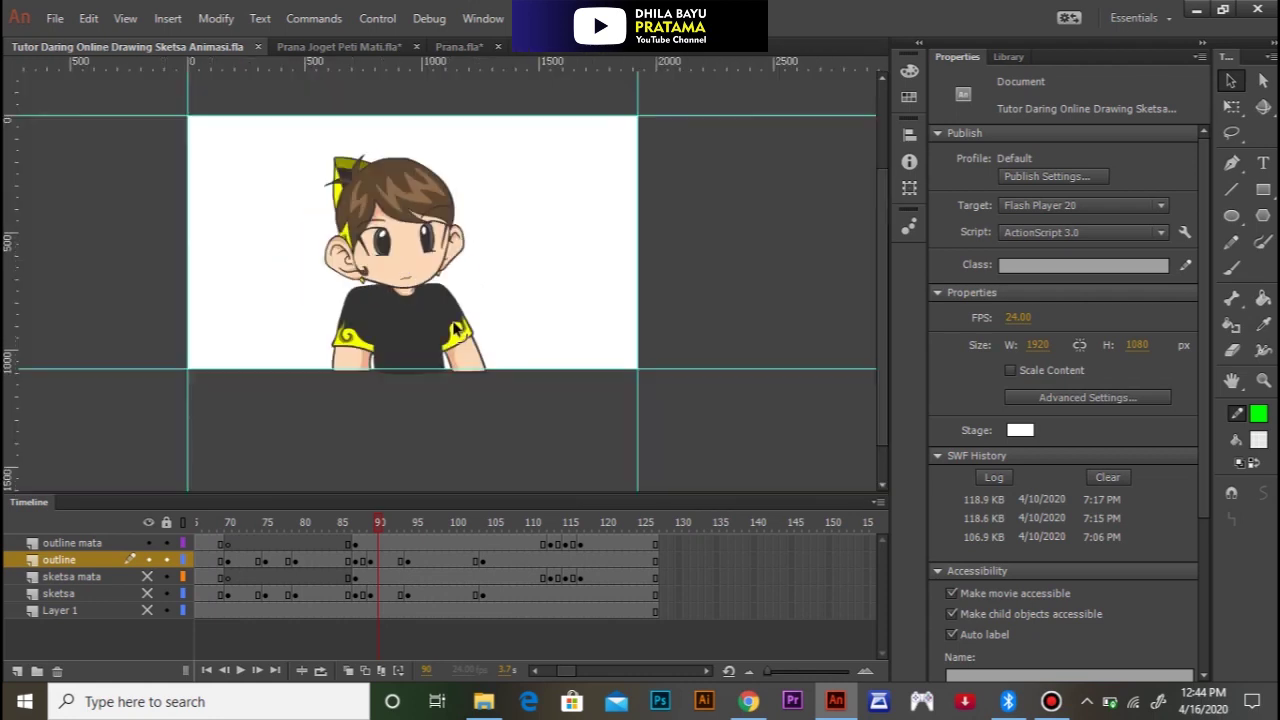
left_click(415, 267)
left_click_drag(441, 261, 446, 279)
key("ctrl+2")
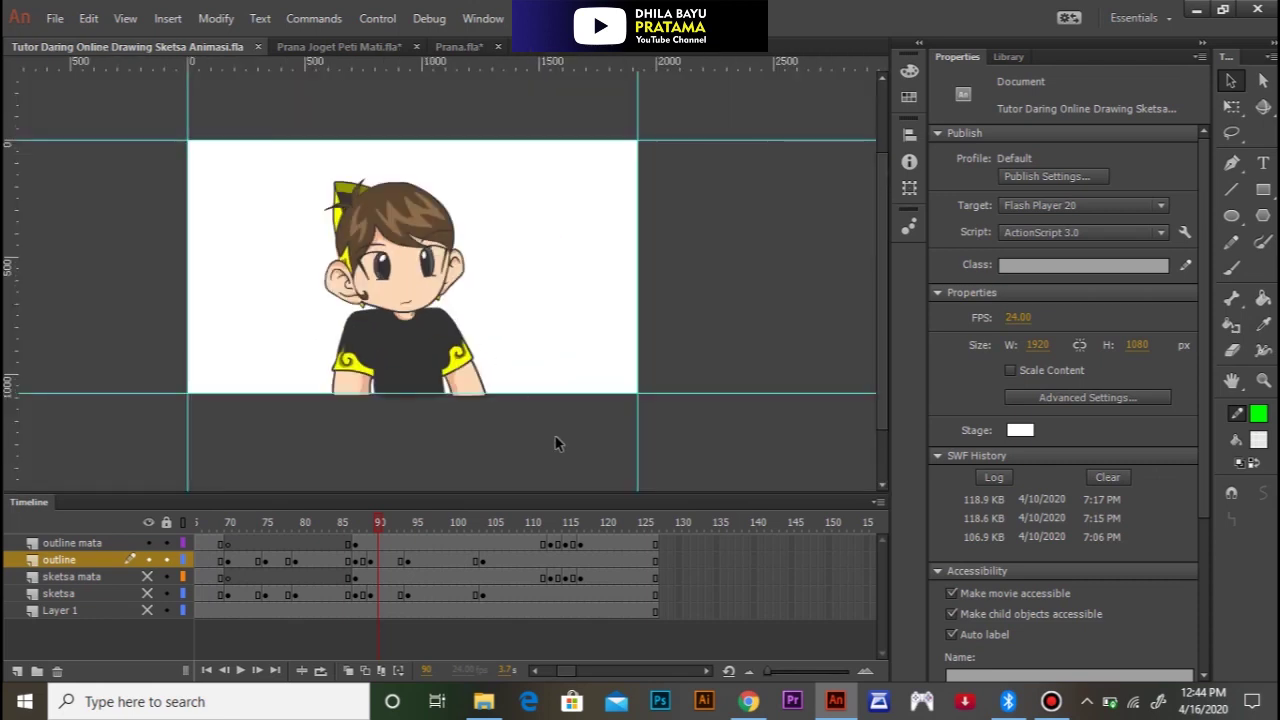
left_click_drag(629, 492, 637, 581)
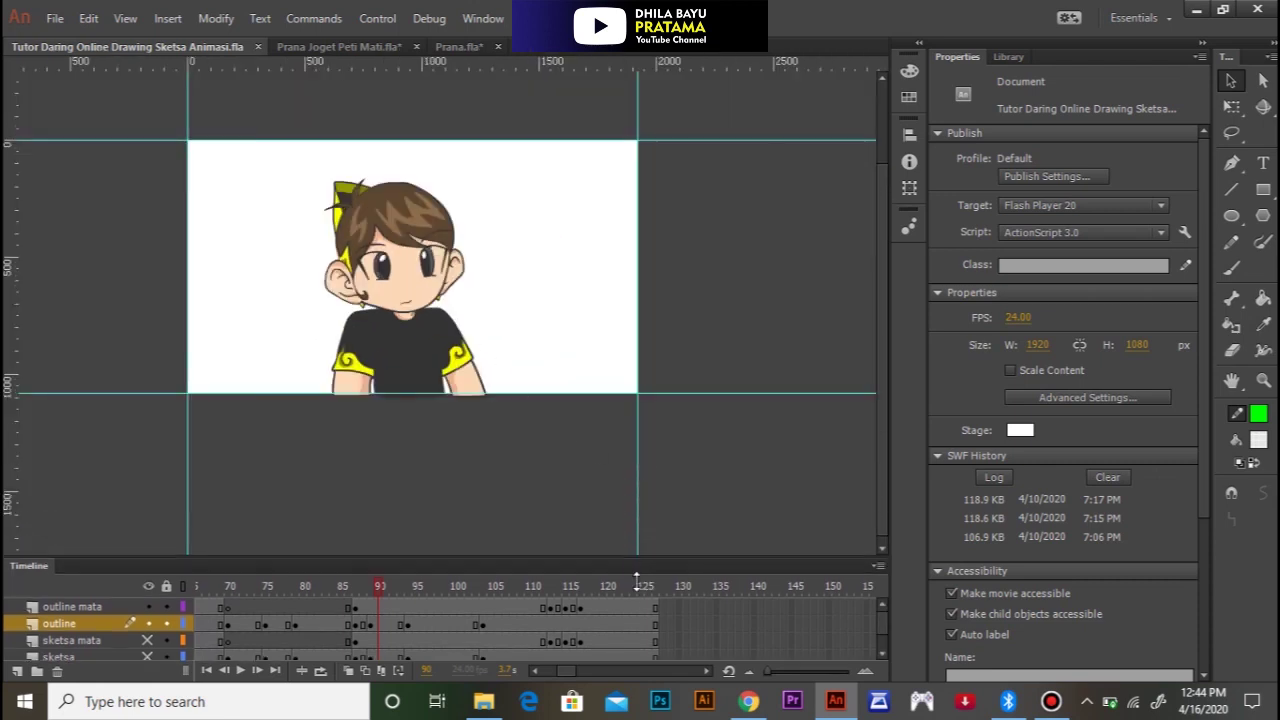
left_click(410, 265)
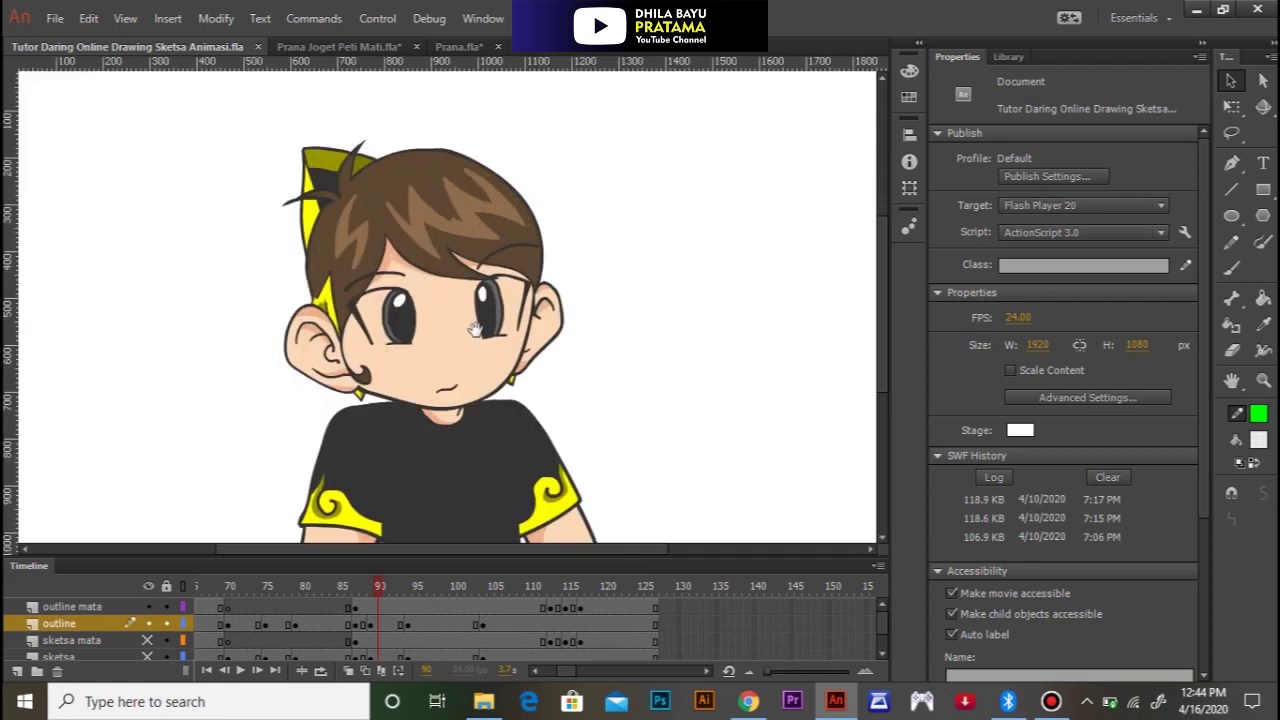
left_click_drag(476, 335, 456, 307)
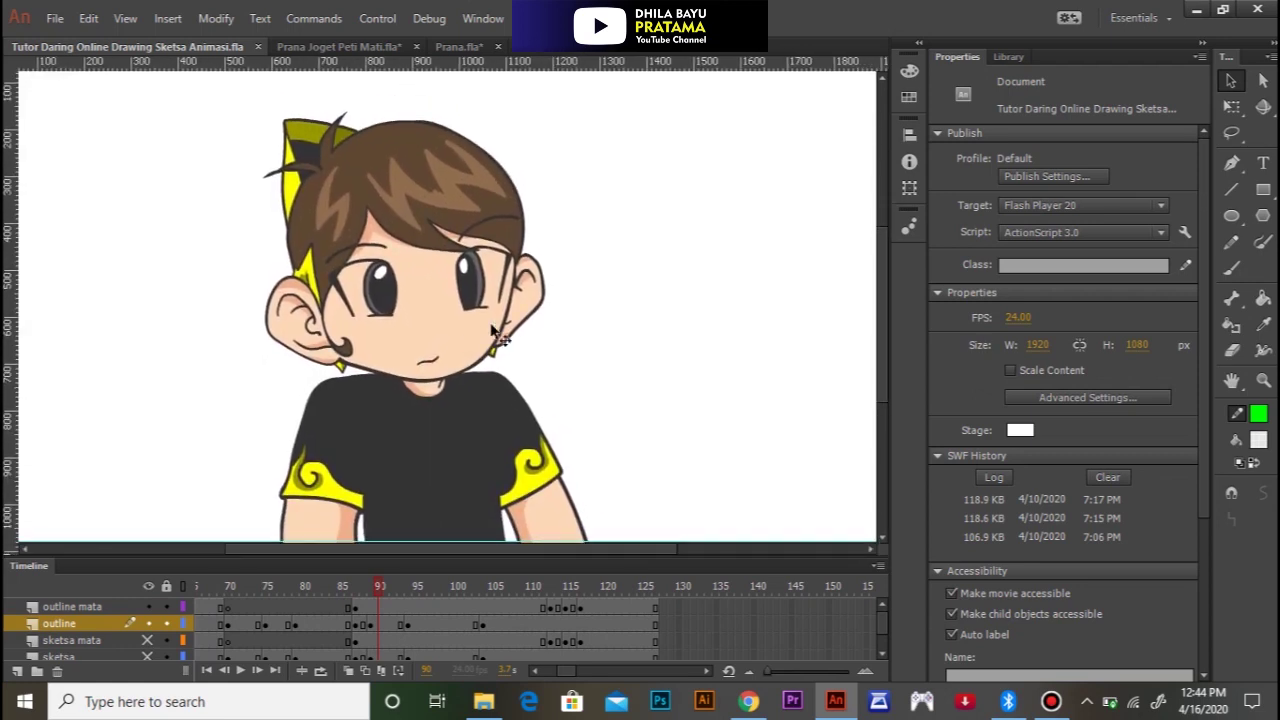
left_click_drag(571, 353, 576, 366)
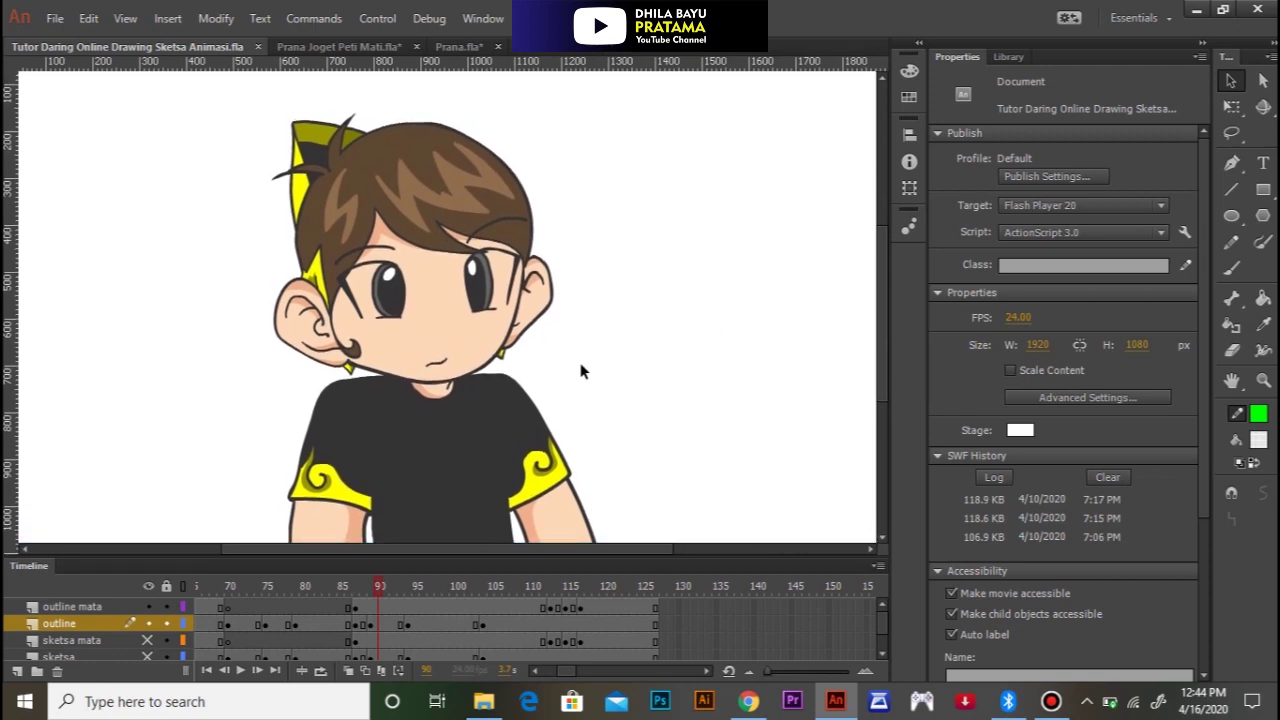